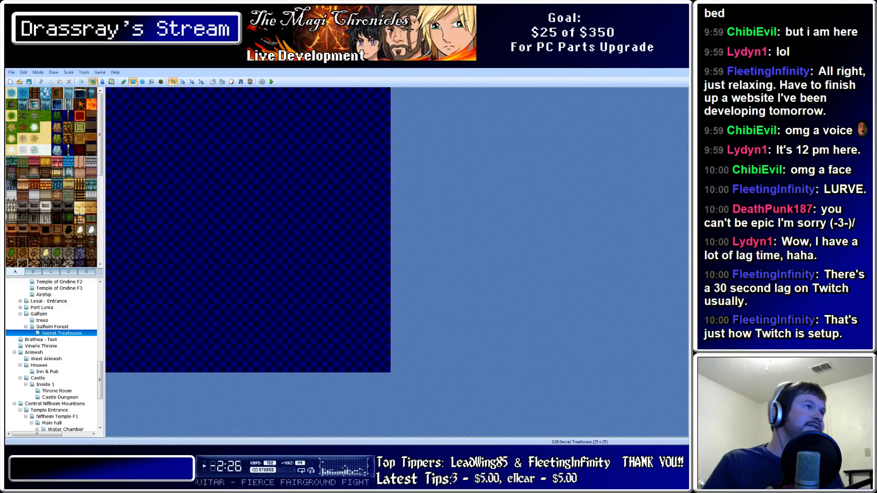
Inspect the empty 25 x 25 Secret Treehouse map, briefly viewing Galfeim Forest
{"action": "left_click", "coordinate": [45, 116]}
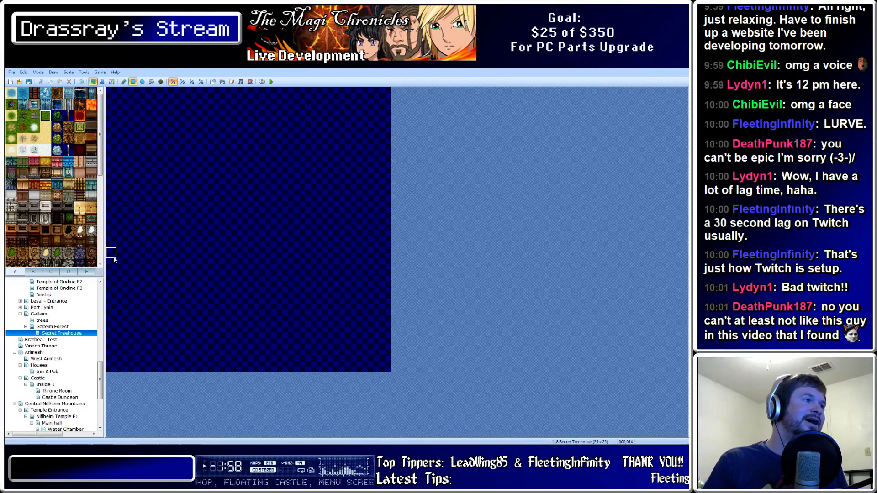
{"action": "left_click", "coordinate": [61, 327]}
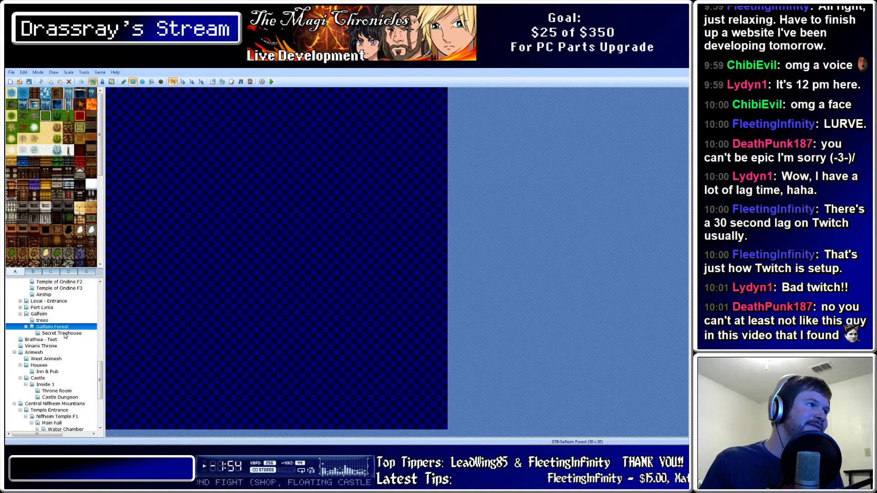
{"action": "left_click", "coordinate": [62, 333]}
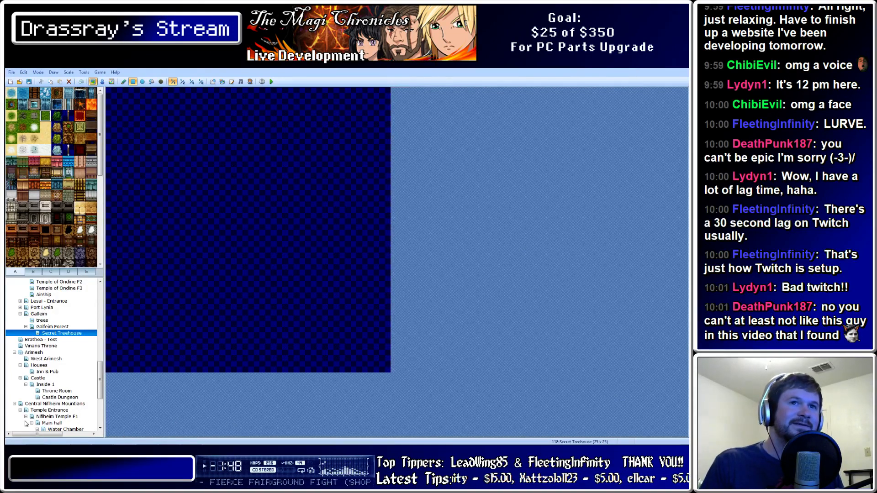
Switch over to Photoshop from the taskbar
{"action": "mouse_move", "coordinate": [69, 444]}
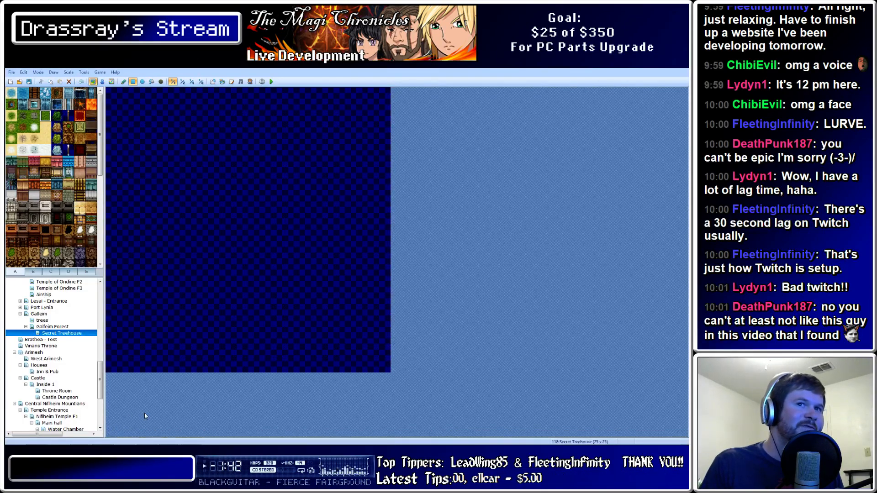
{"action": "mouse_move", "coordinate": [97, 444]}
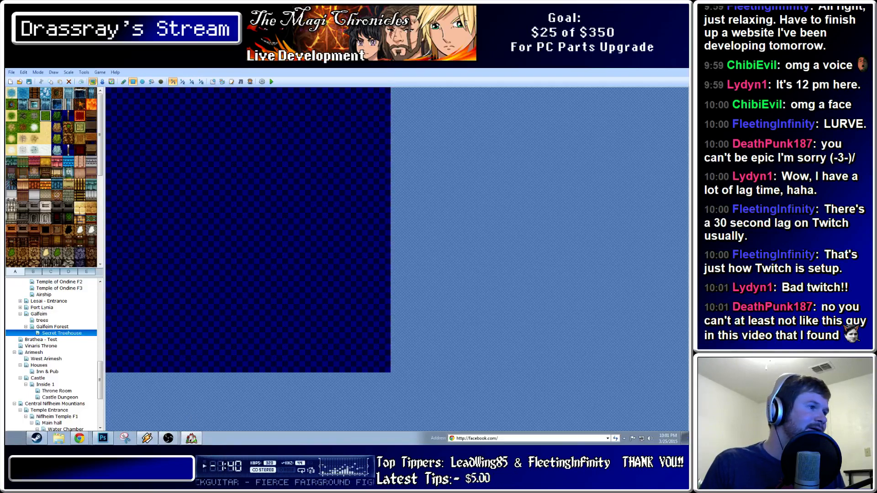
{"action": "left_click", "coordinate": [103, 439]}
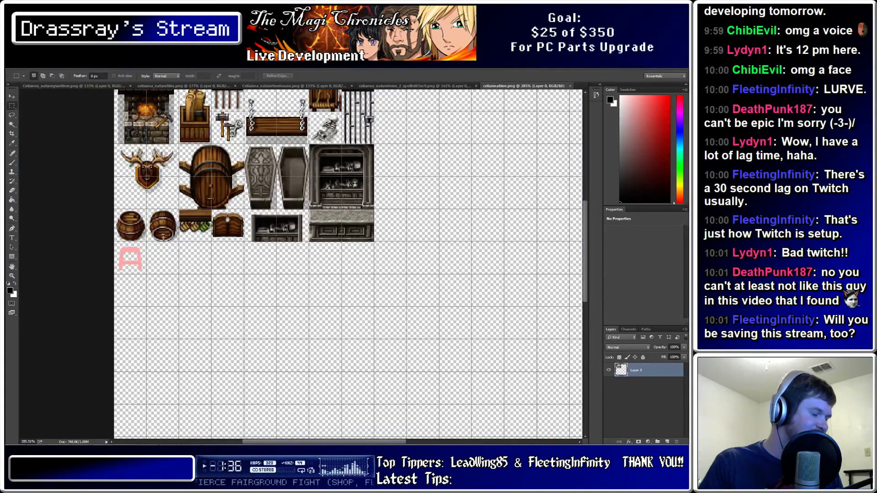
Browse the naturetrees_2, naturetreehouse, naturetiles and naturegianttree tilesets, then return to RPG Maker
{"action": "scroll", "coordinate": [301, 265], "scroll_direction": "down", "scroll_amount": 5, "text": "alt"}
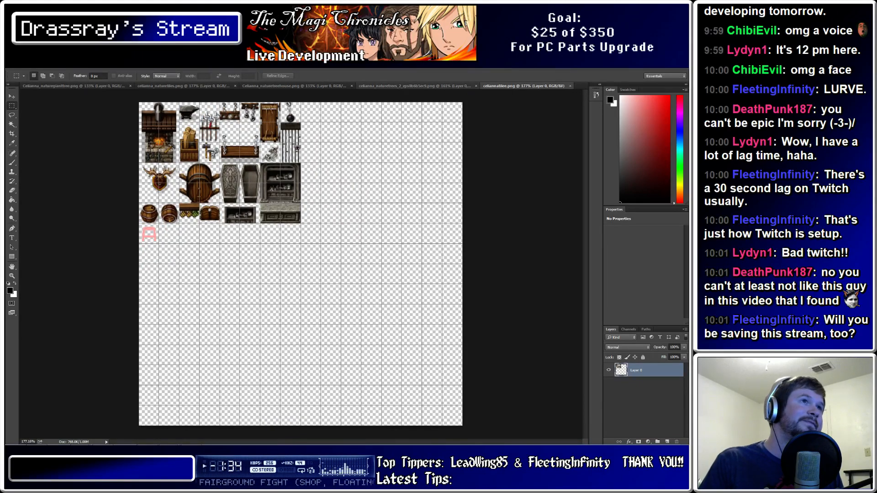
{"action": "left_click", "coordinate": [414, 86]}
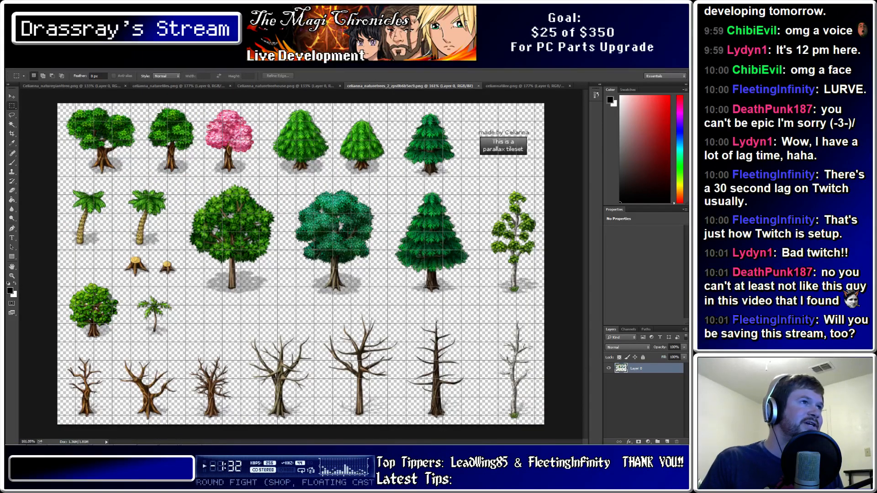
{"action": "left_click", "coordinate": [287, 86]}
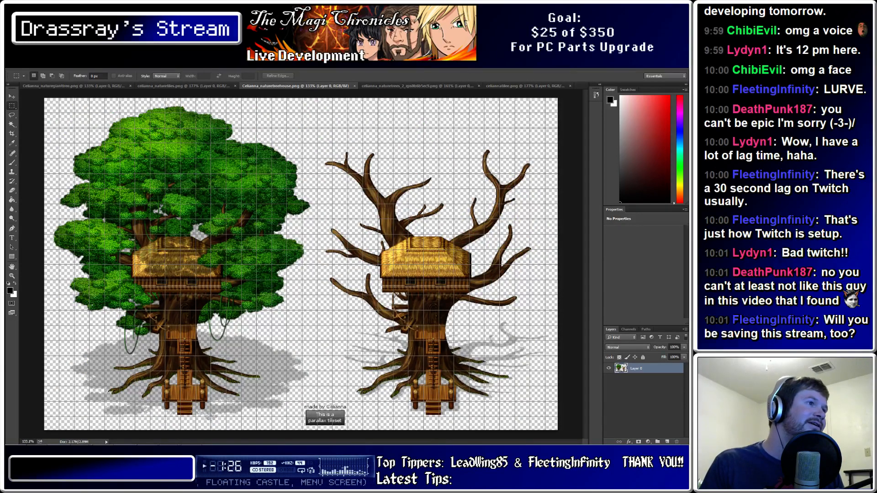
{"action": "left_click", "coordinate": [183, 86]}
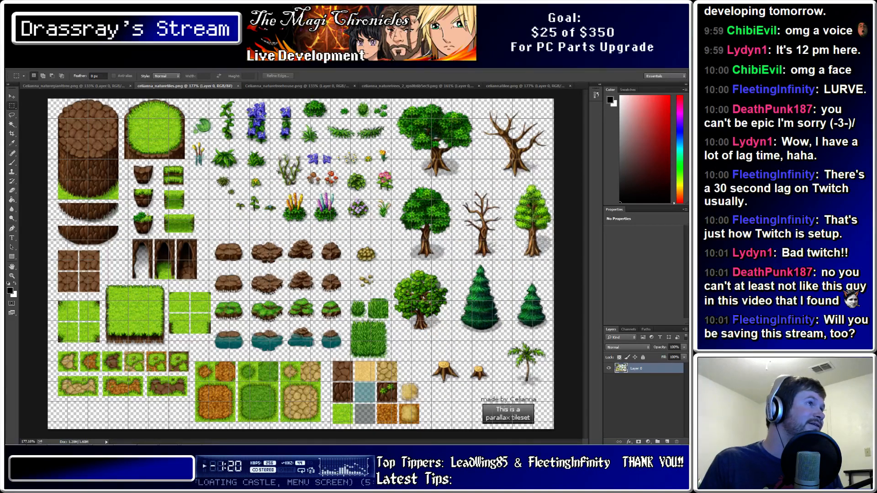
{"action": "left_click", "coordinate": [76, 86]}
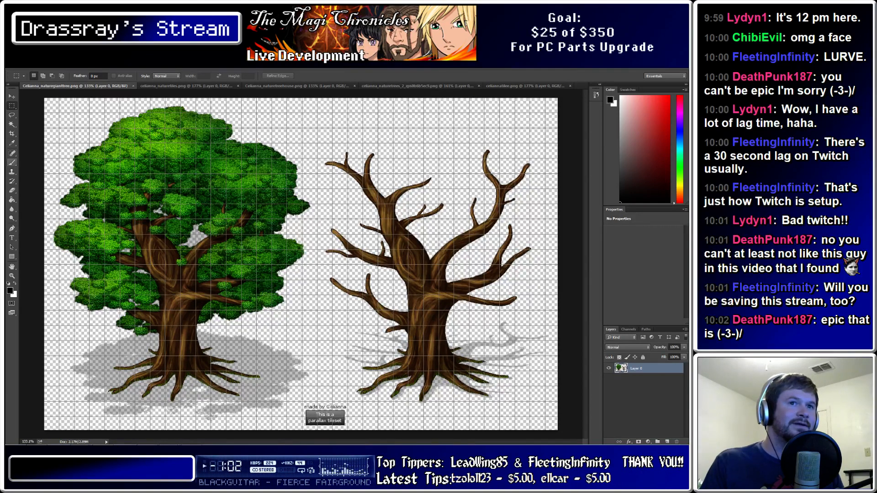
{"action": "mouse_move", "coordinate": [14, 443]}
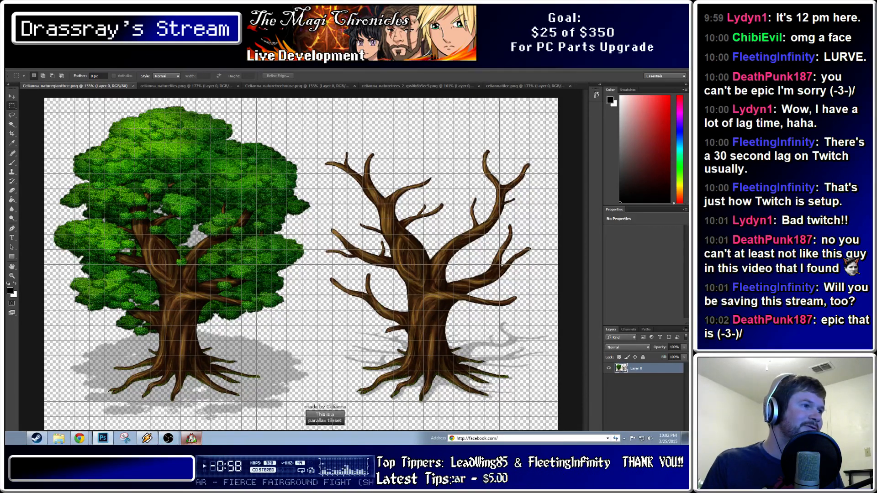
{"action": "left_click", "coordinate": [190, 438]}
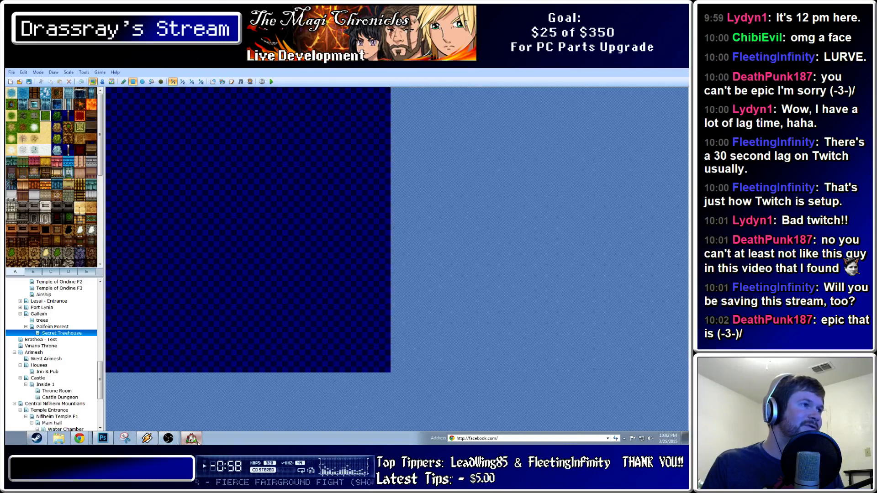
Set the Secret Treehouse map's width and height to 30 tiles in Map Properties
{"action": "double_click", "coordinate": [75, 333]}
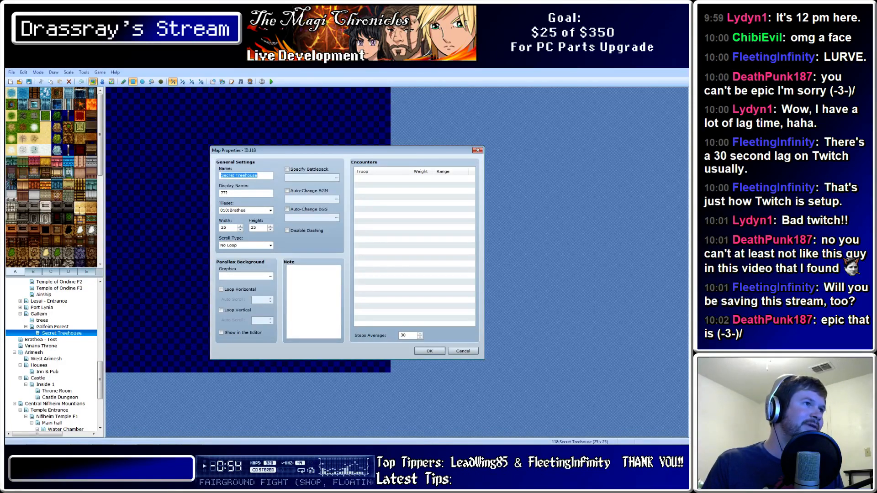
{"action": "double_click", "coordinate": [254, 228]}
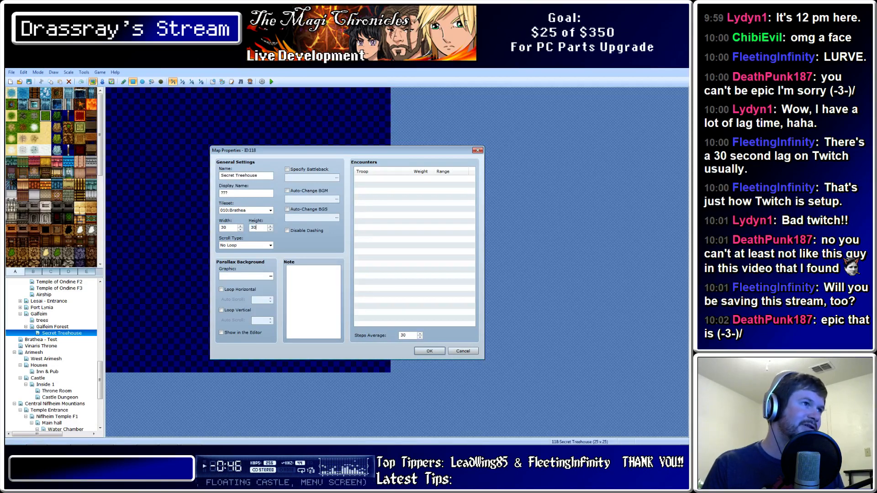
{"action": "left_click", "coordinate": [429, 350]}
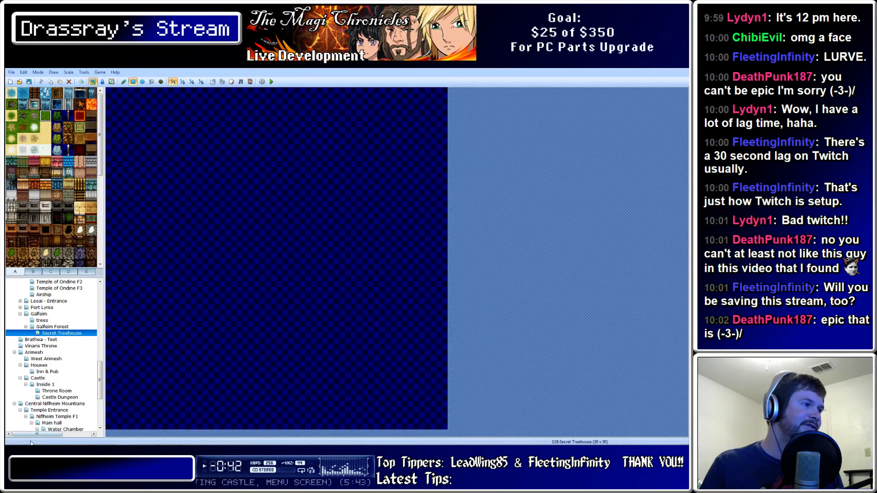
{"action": "mouse_move", "coordinate": [31, 443]}
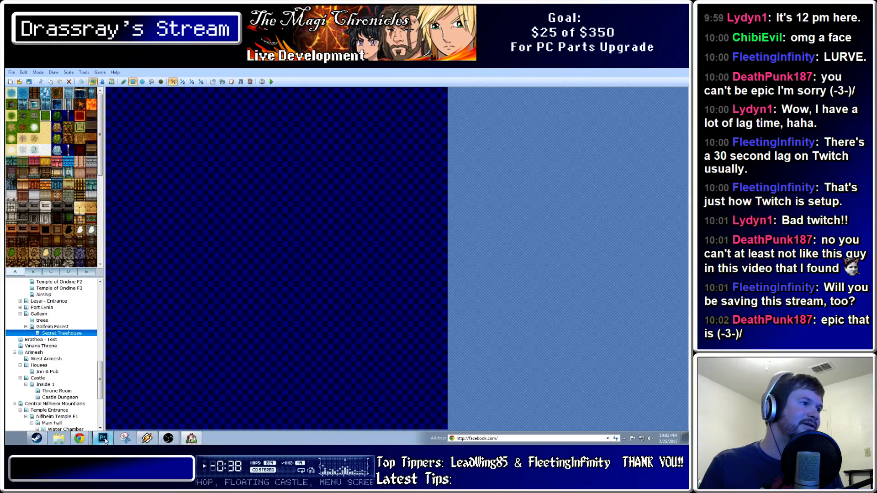
Compute the map's pixel size in Windows Calculator: 32 × 30 = 960
{"action": "left_click", "coordinate": [14, 437]}
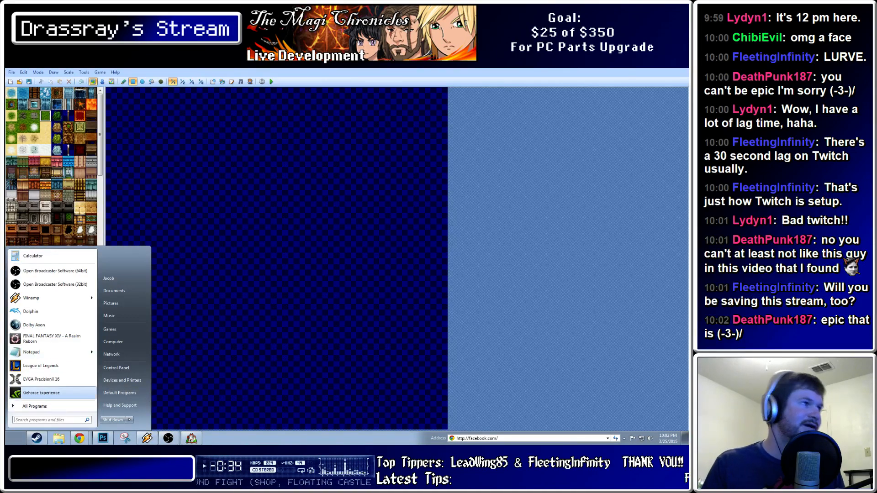
{"action": "left_click", "coordinate": [41, 256]}
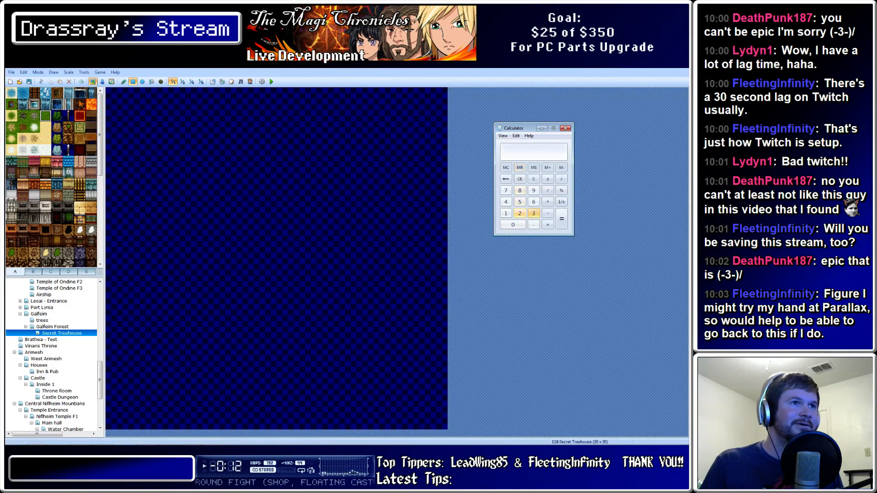
{"action": "type", "text": "3"}
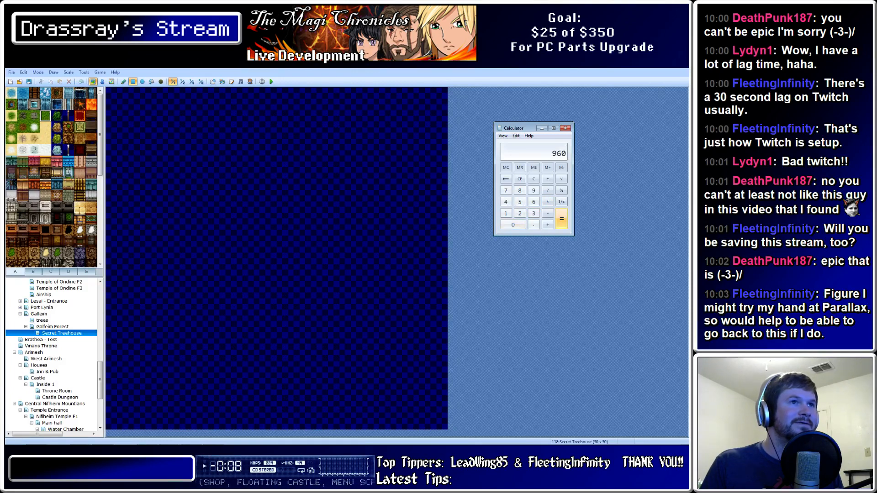
Return to Photoshop by way of the RPG Maker window
{"action": "mouse_move", "coordinate": [246, 443]}
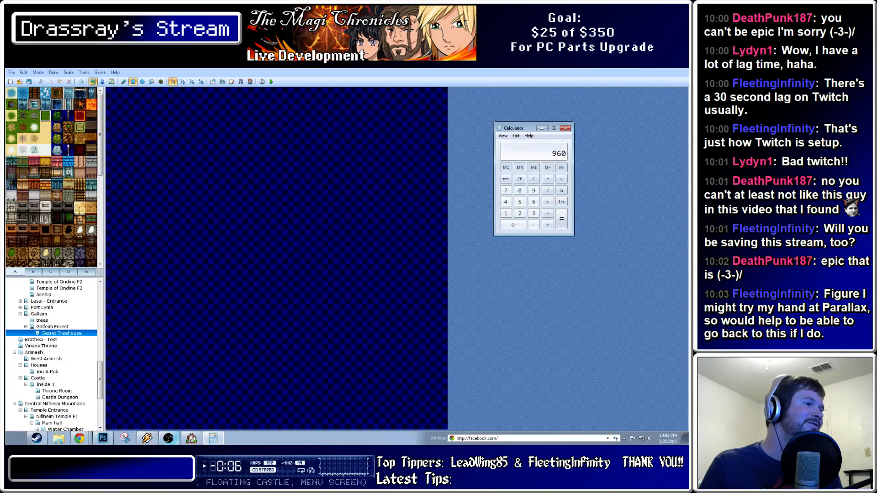
{"action": "left_click", "coordinate": [191, 438]}
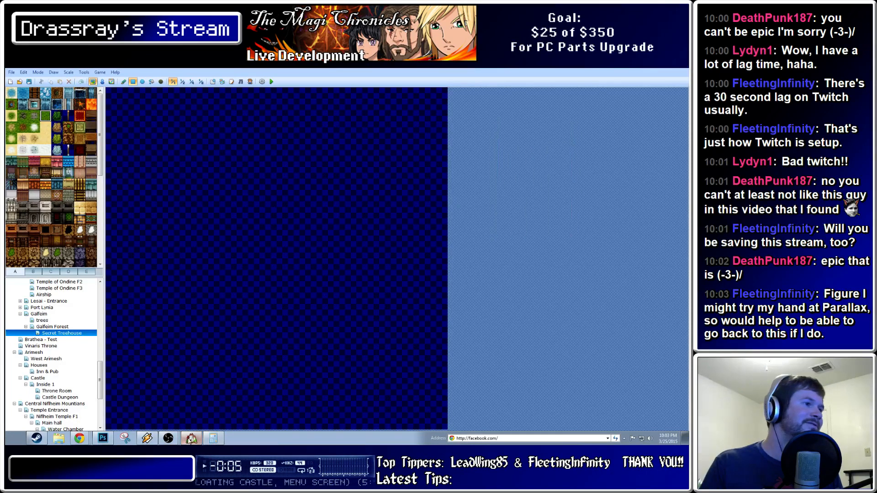
{"action": "left_click", "coordinate": [103, 439]}
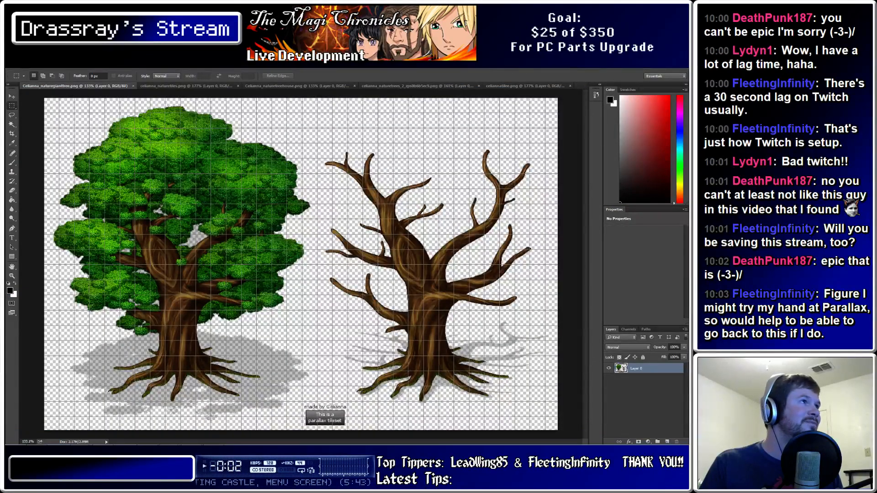
Create a new 960 x 960 pixel document with a transparent background
{"action": "left_click", "coordinate": [25, 65]}
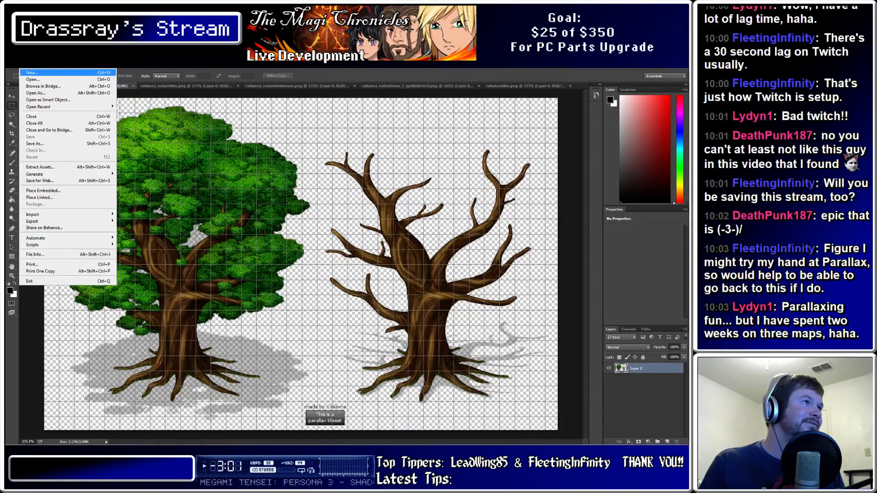
{"action": "left_click", "coordinate": [32, 72]}
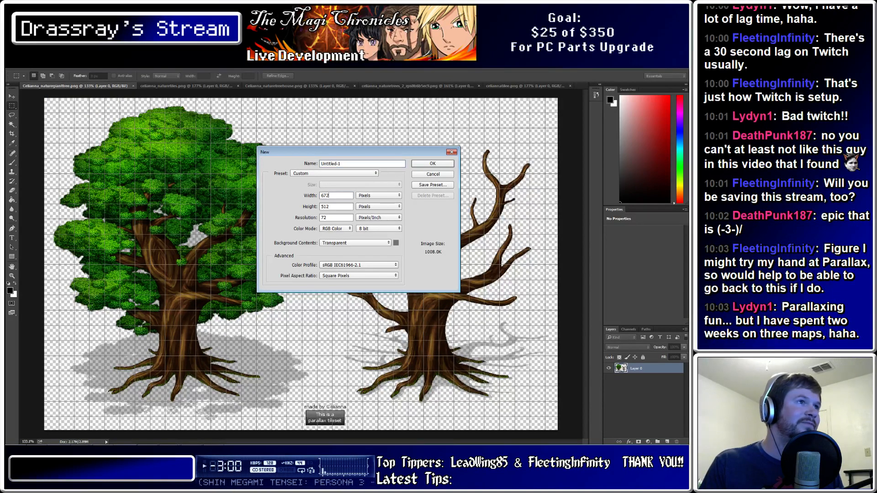
{"action": "double_click", "coordinate": [328, 195]}
{"action": "type", "text": "960"}
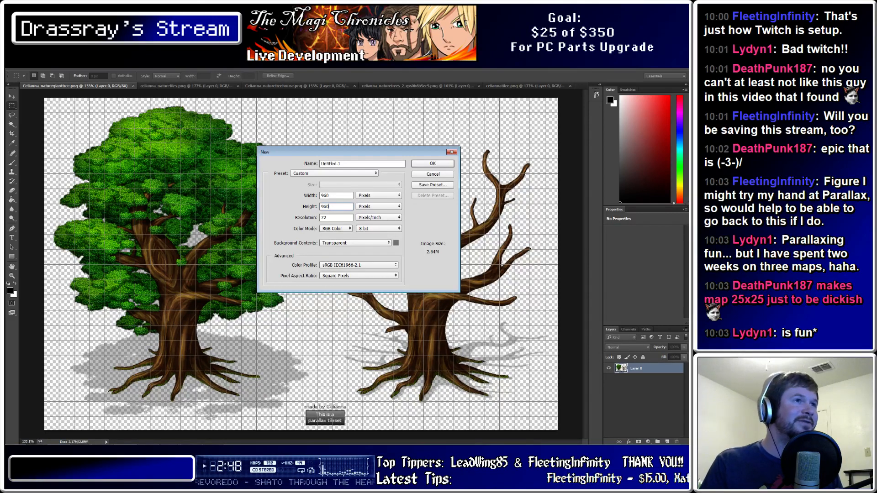
{"action": "key", "text": "Return"}
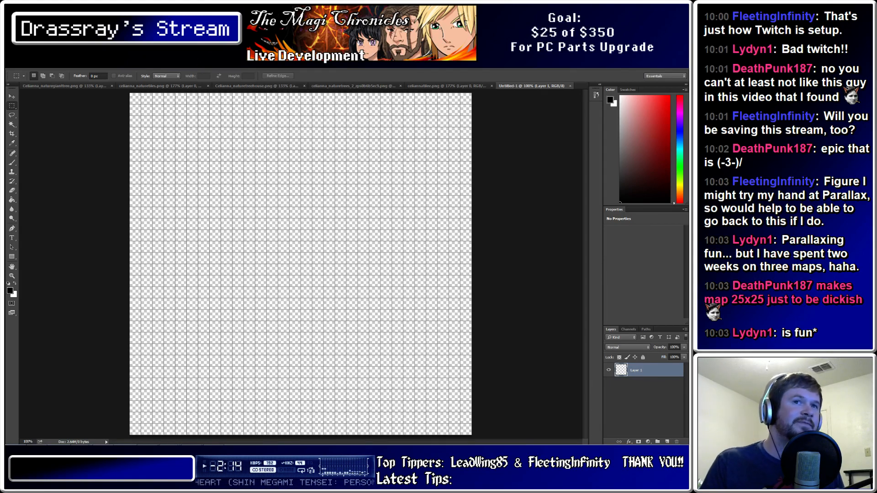
Open the Guides, Grid & Slices preferences, with gridlines every 32 pixels
{"action": "left_click", "coordinate": [144, 66]}
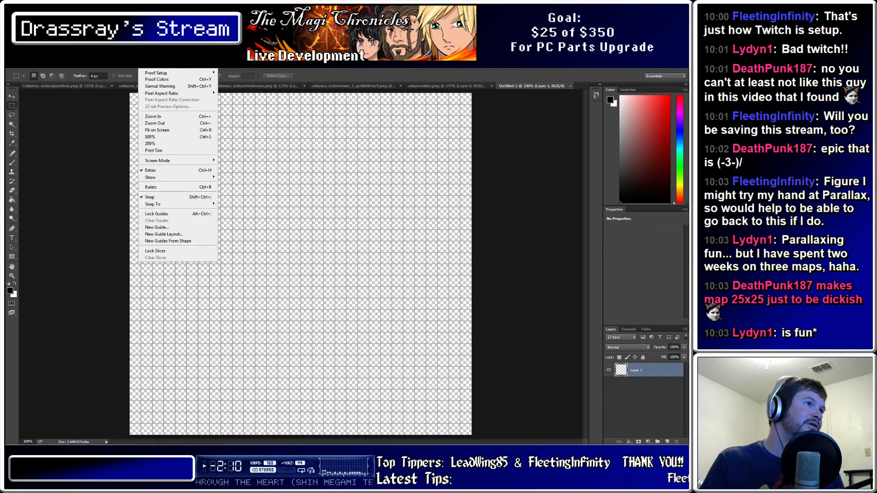
{"action": "mouse_move", "coordinate": [174, 204]}
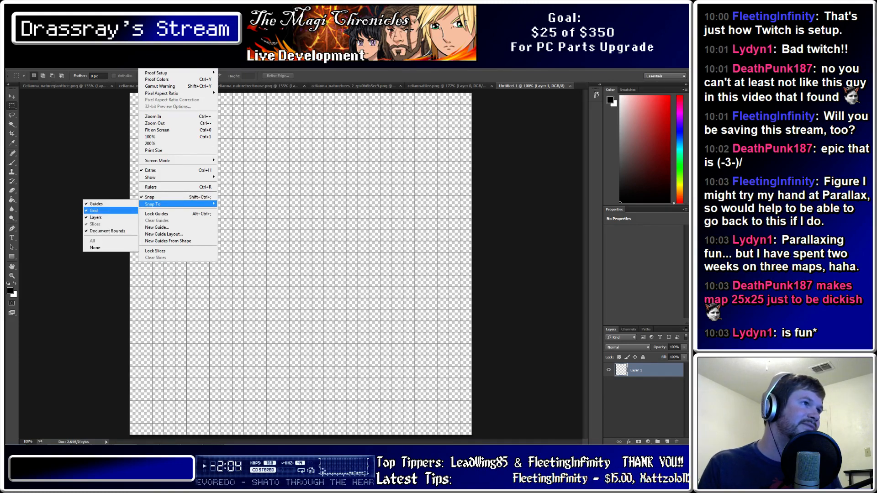
{"action": "mouse_move", "coordinate": [156, 177]}
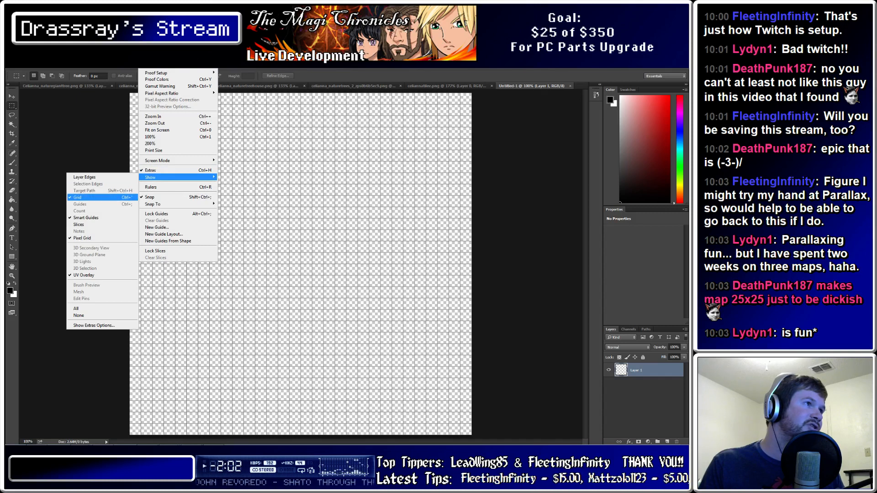
{"action": "left_click", "coordinate": [161, 65]}
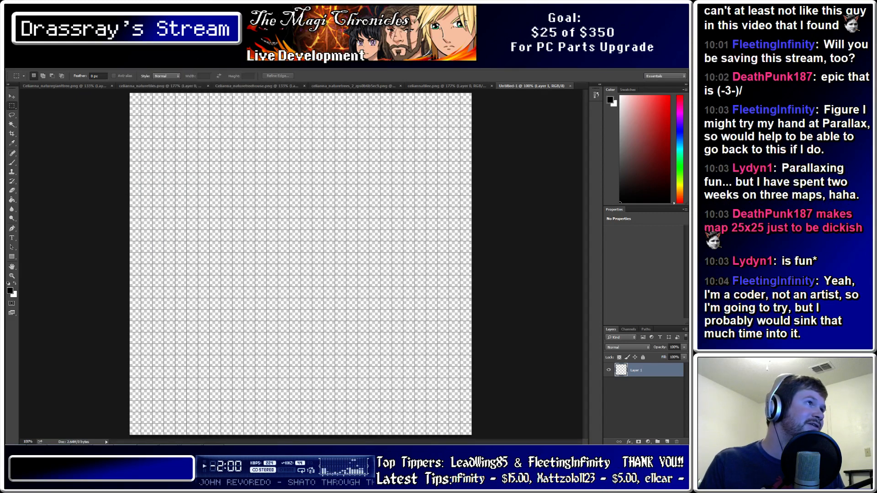
{"action": "left_click", "coordinate": [24, 65]}
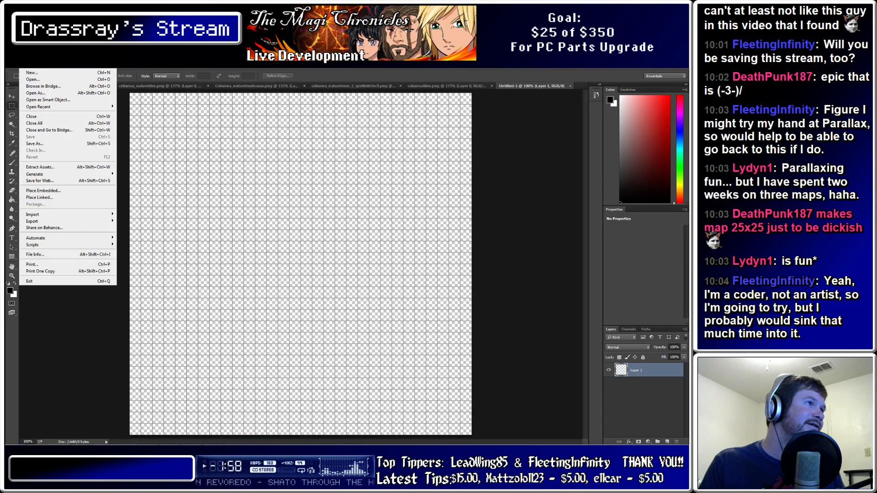
{"action": "mouse_move", "coordinate": [37, 65]}
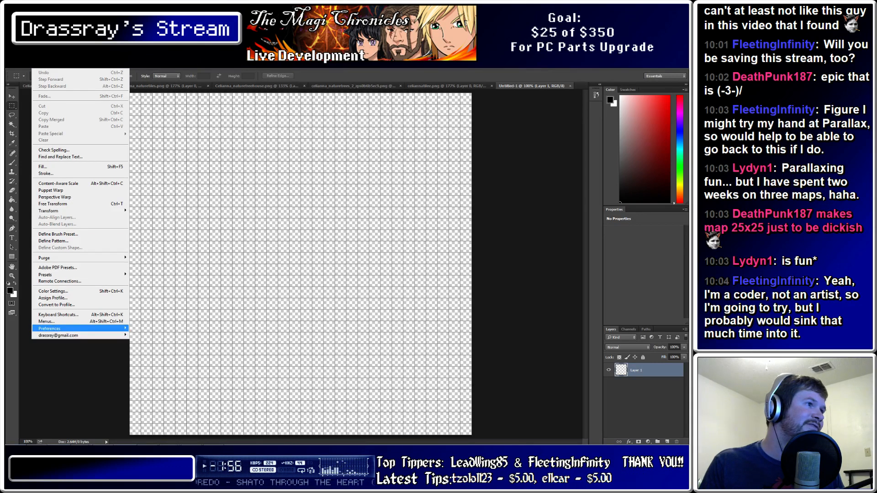
{"action": "mouse_move", "coordinate": [68, 328]}
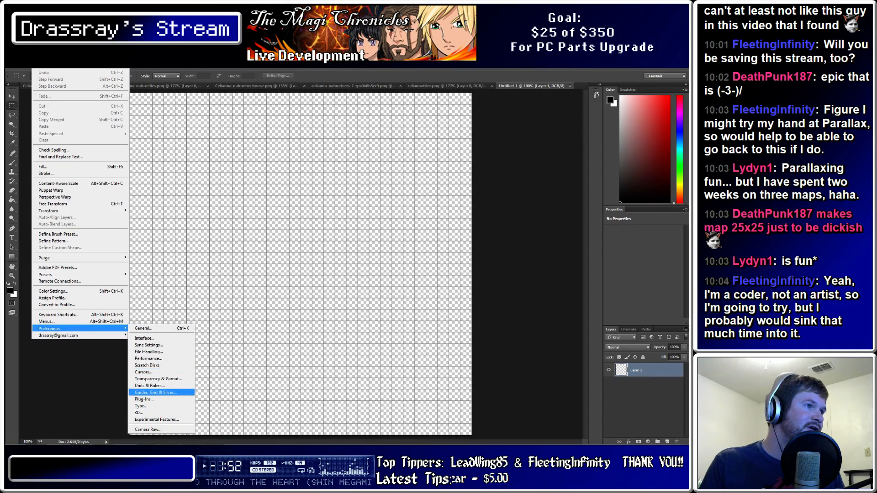
{"action": "left_click", "coordinate": [155, 392]}
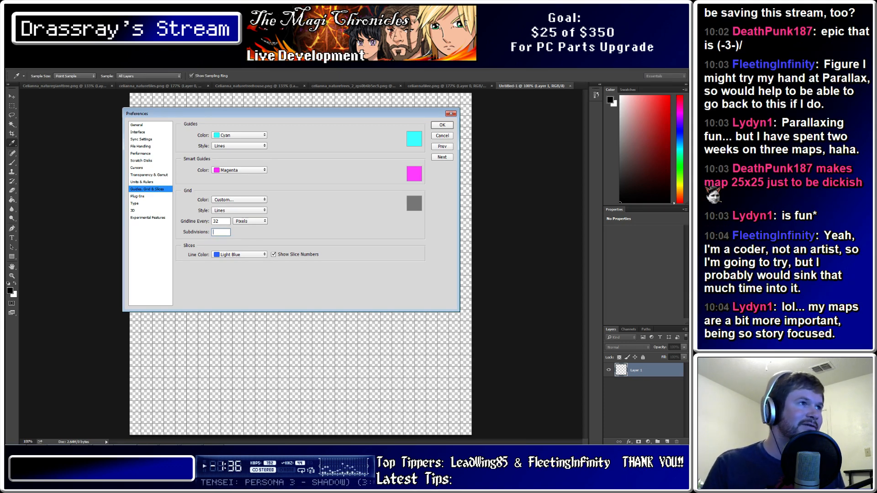
Apply the 32-pixel grid preferences, then switch to the RPG Maker editor
{"action": "left_click", "coordinate": [442, 125]}
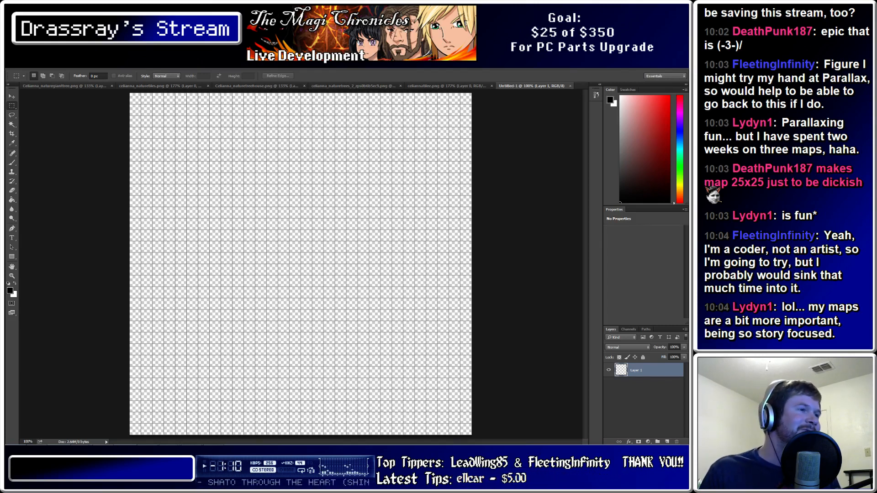
{"action": "mouse_move", "coordinate": [192, 441]}
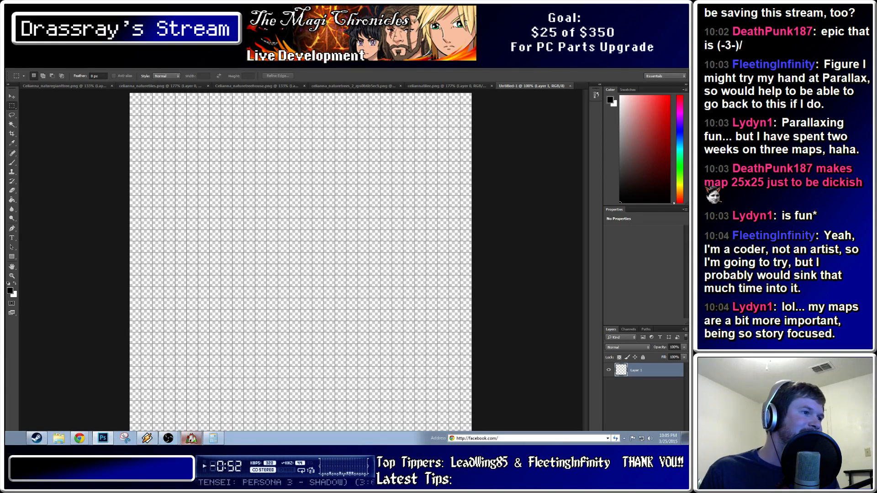
{"action": "left_click", "coordinate": [191, 439]}
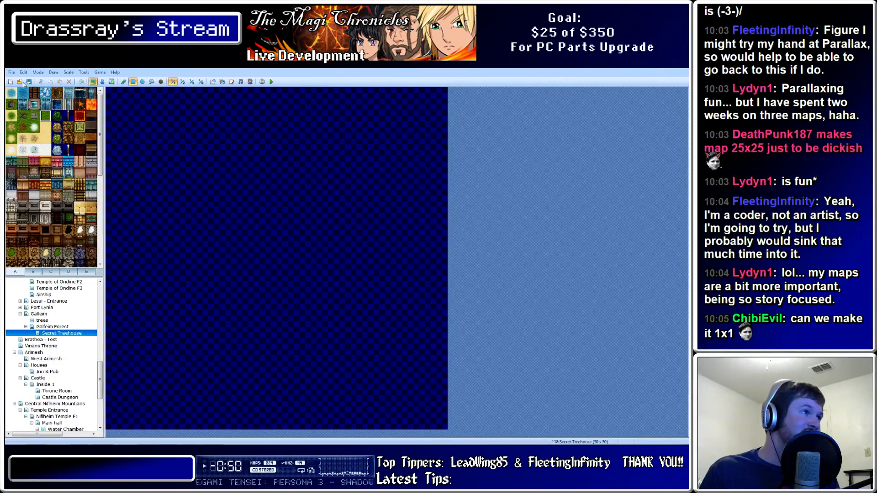
Cover the whole 30 x 30 map in plain grass, undoing a stray tall-grass patch
{"action": "left_click_drag", "start_coordinate": [114, 93], "coordinate": [437, 424]}
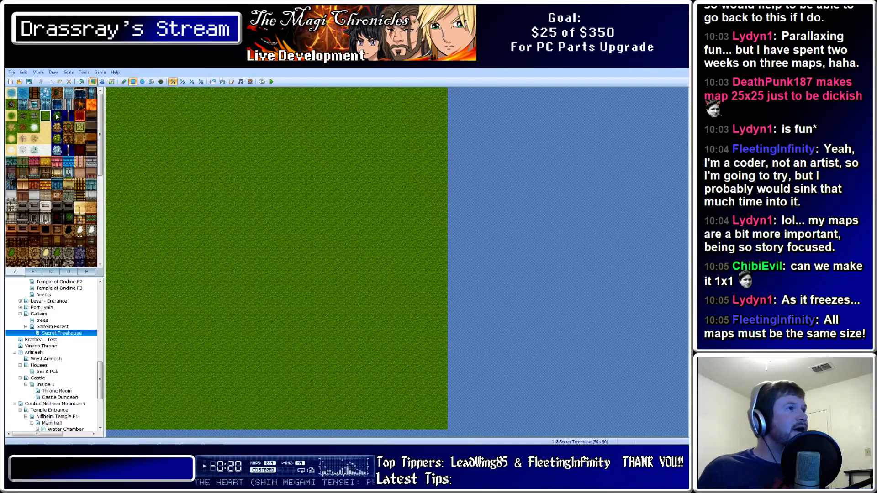
{"action": "left_click_drag", "start_coordinate": [191, 218], "coordinate": [287, 180]}
{"action": "key", "text": "ctrl+z"}
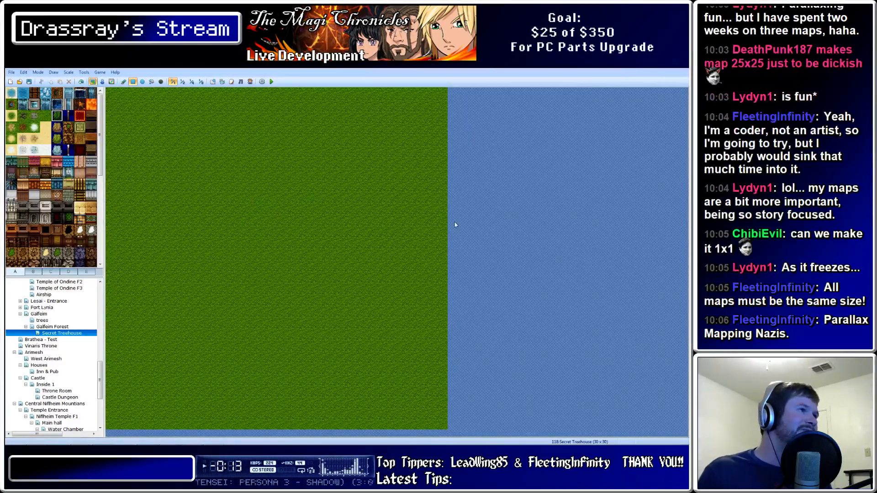
Paint a brown dirt cliff arch across the map's upper area, redoing a misplaced patch
{"action": "scroll", "coordinate": [103, 155], "scroll_direction": "down", "scroll_amount": 2}
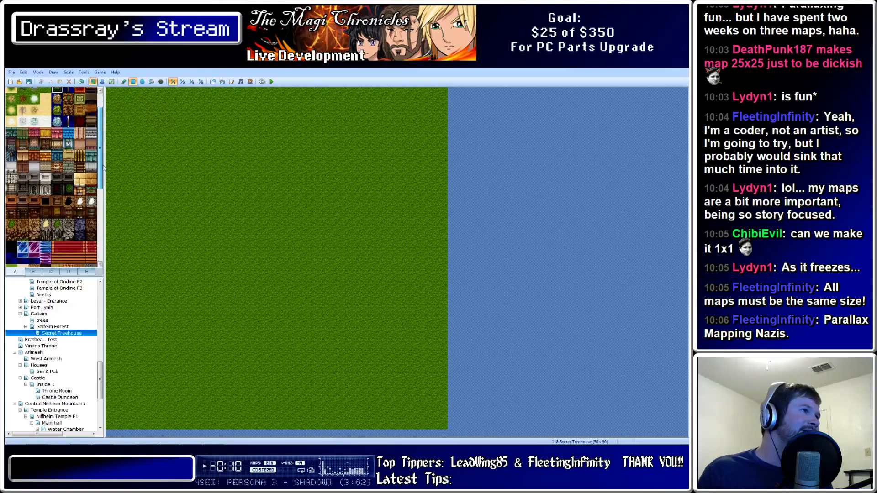
{"action": "left_click", "coordinate": [23, 236]}
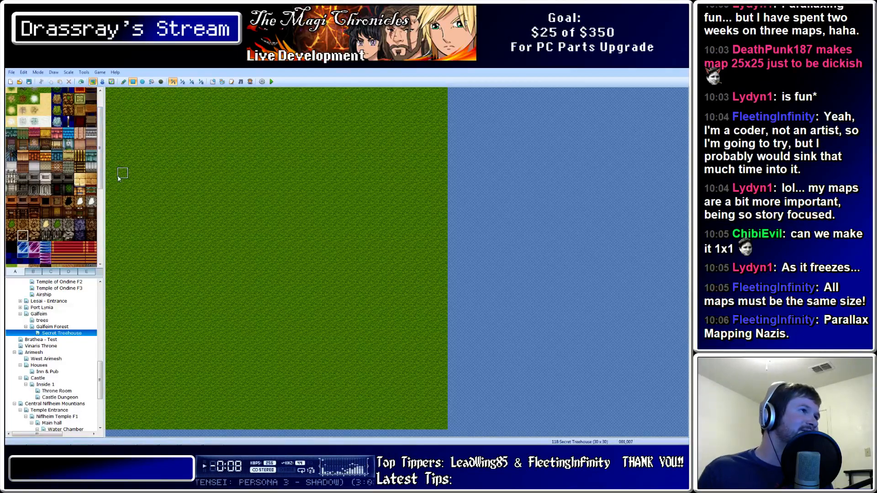
{"action": "left_click_drag", "start_coordinate": [115, 178], "coordinate": [125, 203]}
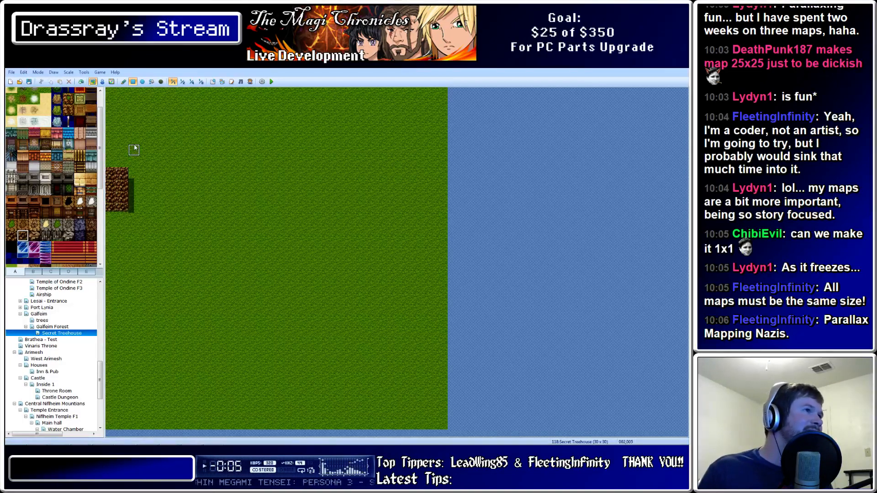
{"action": "key", "text": "ctrl+z"}
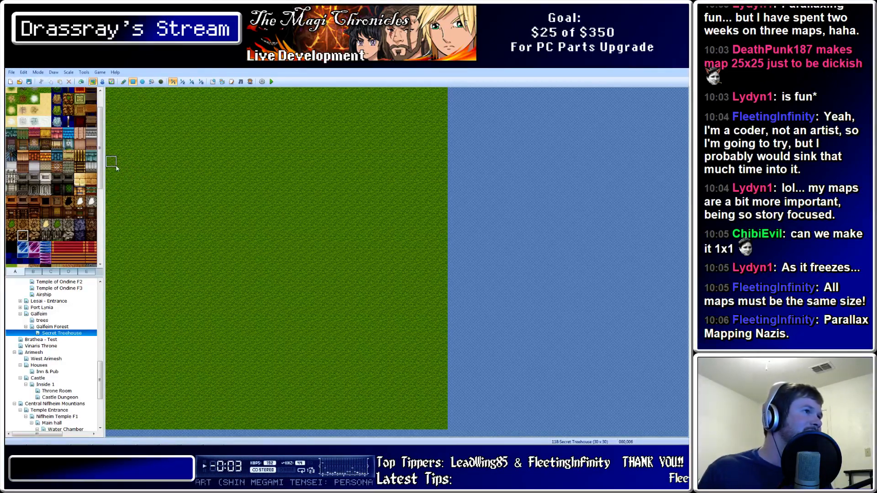
{"action": "left_click_drag", "start_coordinate": [113, 164], "coordinate": [120, 183]}
{"action": "mouse_move", "coordinate": [134, 150]}
{"action": "left_mouse_down"}
{"action": "mouse_move", "coordinate": [145, 173]}
{"action": "mouse_move", "coordinate": [154, 138]}
{"action": "mouse_move", "coordinate": [167, 162]}
{"action": "mouse_move", "coordinate": [182, 126]}
{"action": "mouse_move", "coordinate": [194, 152]}
{"action": "mouse_move", "coordinate": [204, 118]}
{"action": "mouse_move", "coordinate": [222, 137]}
{"action": "mouse_move", "coordinate": [212, 145]}
{"action": "mouse_move", "coordinate": [225, 107]}
{"action": "mouse_move", "coordinate": [319, 112]}
{"action": "mouse_move", "coordinate": [345, 137]}
{"action": "mouse_move", "coordinate": [355, 128]}
{"action": "mouse_move", "coordinate": [355, 146]}
{"action": "mouse_move", "coordinate": [361, 137]}
{"action": "mouse_move", "coordinate": [372, 141]}
{"action": "mouse_move", "coordinate": [377, 165]}
{"action": "mouse_move", "coordinate": [407, 161]}
{"action": "mouse_move", "coordinate": [393, 151]}
{"action": "mouse_move", "coordinate": [448, 199]}
{"action": "left_mouse_up"}
{"action": "left_click", "coordinate": [351, 138]}
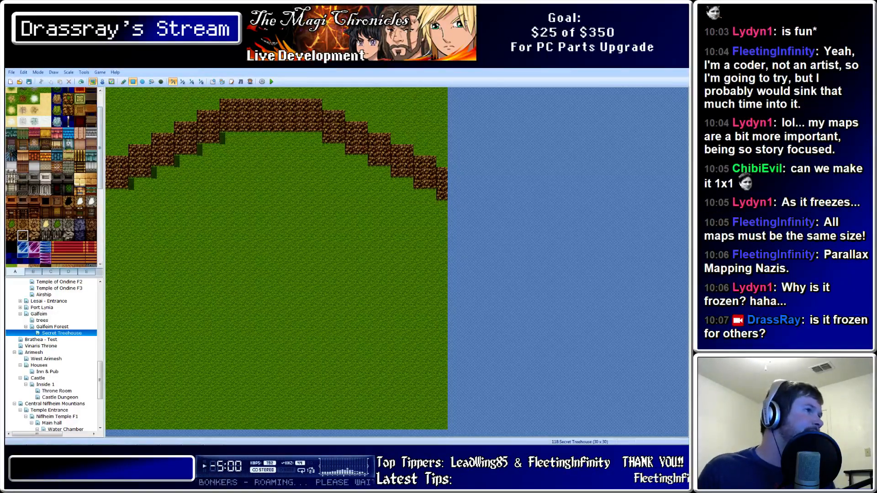
Erase the wall shadows beneath the dirt arch with the Shadow Pen
{"action": "left_click", "coordinate": [161, 82]}
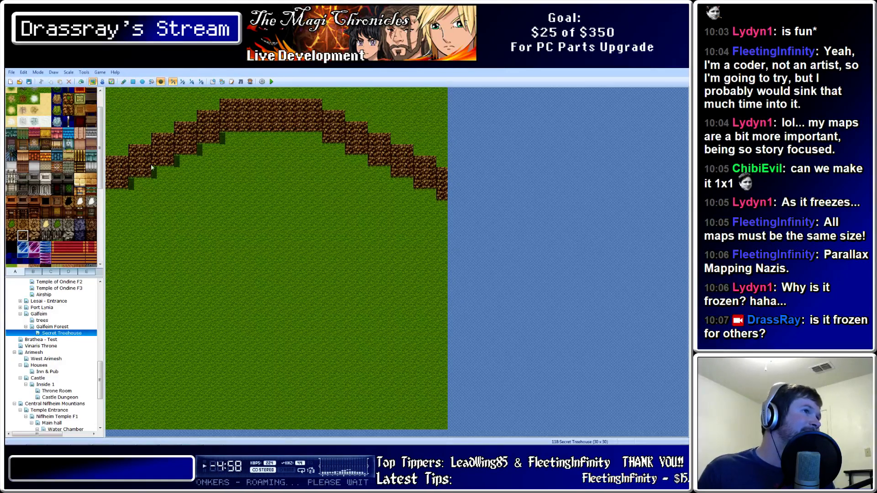
{"action": "mouse_move", "coordinate": [131, 187]}
{"action": "left_mouse_down"}
{"action": "mouse_move", "coordinate": [170, 160]}
{"action": "mouse_move", "coordinate": [248, 148]}
{"action": "mouse_move", "coordinate": [211, 139]}
{"action": "mouse_move", "coordinate": [223, 138]}
{"action": "mouse_move", "coordinate": [135, 153]}
{"action": "left_mouse_up"}
{"action": "left_click", "coordinate": [177, 164]}
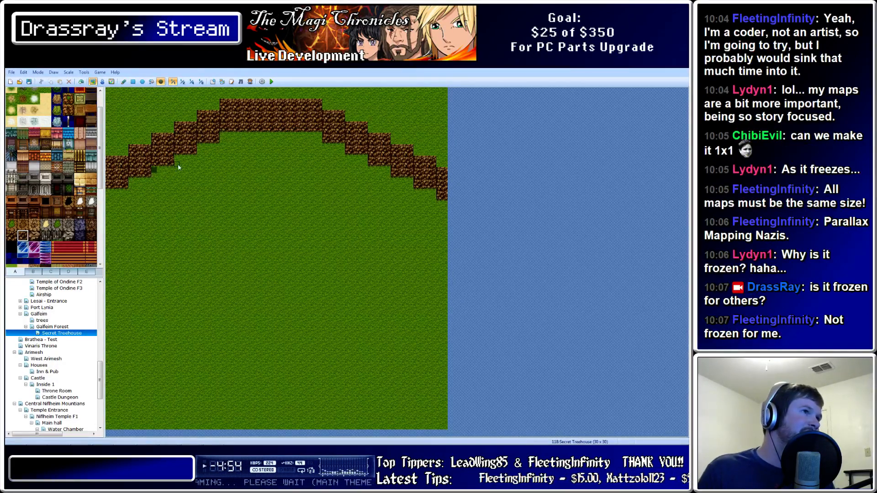
{"action": "left_click", "coordinate": [155, 171]}
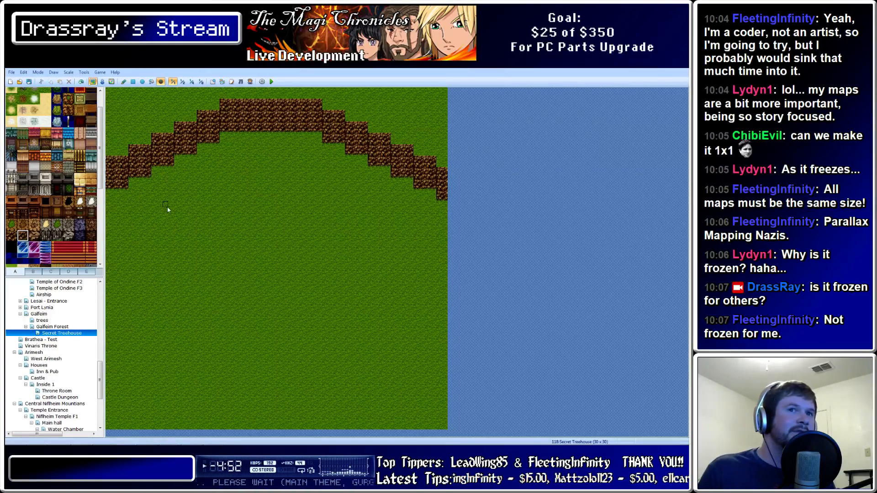
Flood-fill plain grass around the arch so it meets the dirt edges
{"action": "left_click", "coordinate": [12, 224]}
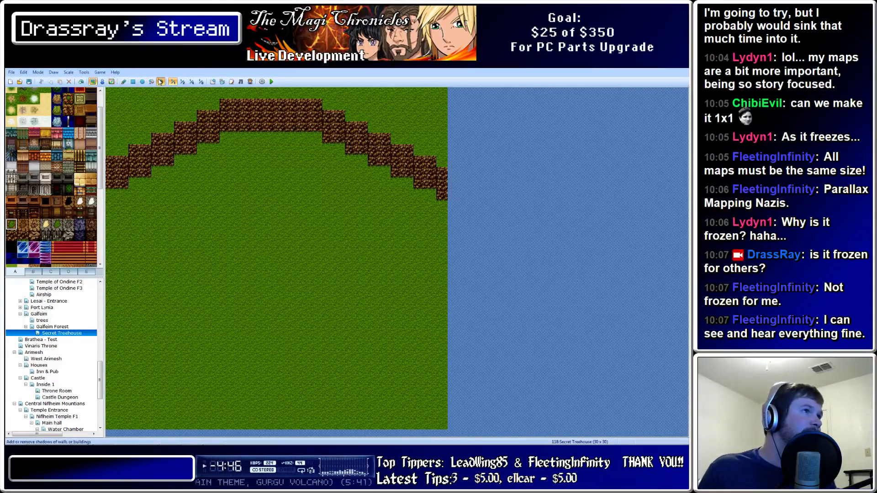
{"action": "left_click", "coordinate": [152, 82]}
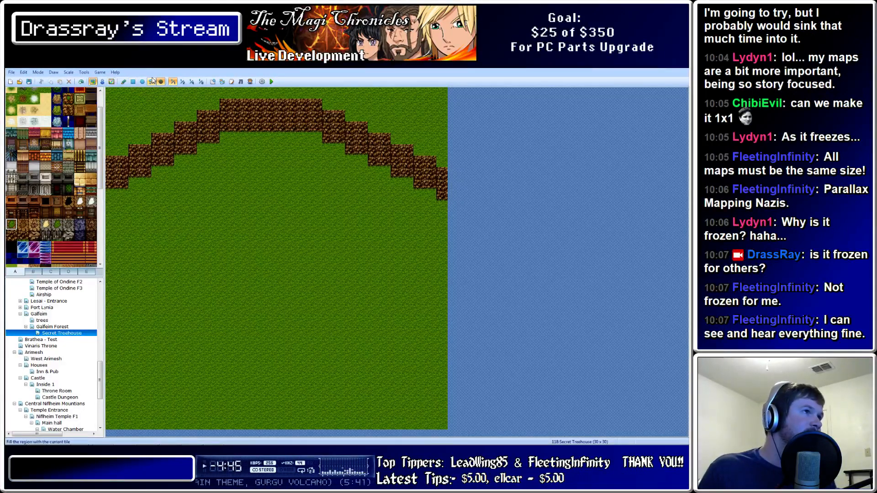
{"action": "left_click", "coordinate": [146, 112]}
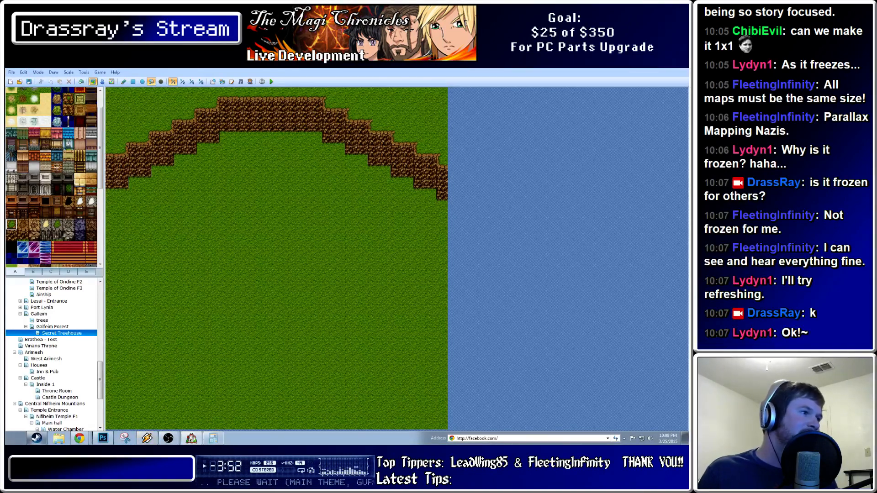
Launch Snipping Tool by searching 'sni' from the Start menu
{"action": "left_click", "coordinate": [14, 440]}
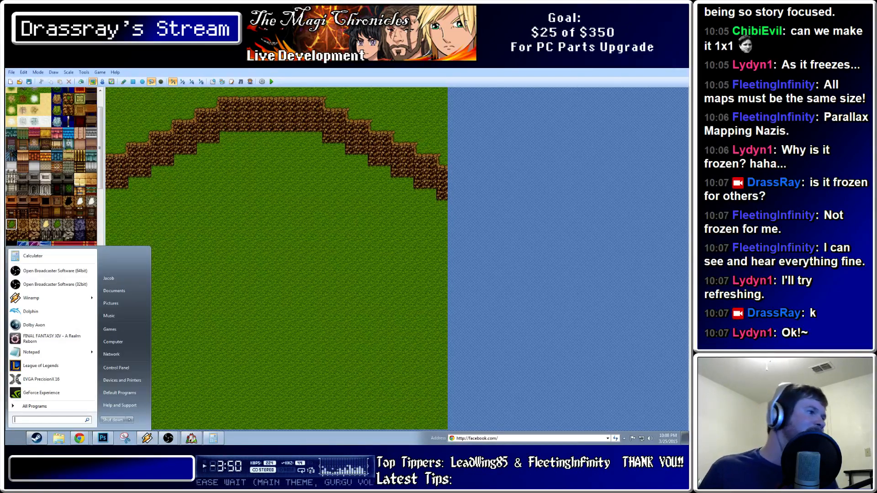
{"action": "type", "text": "snipping tool"}
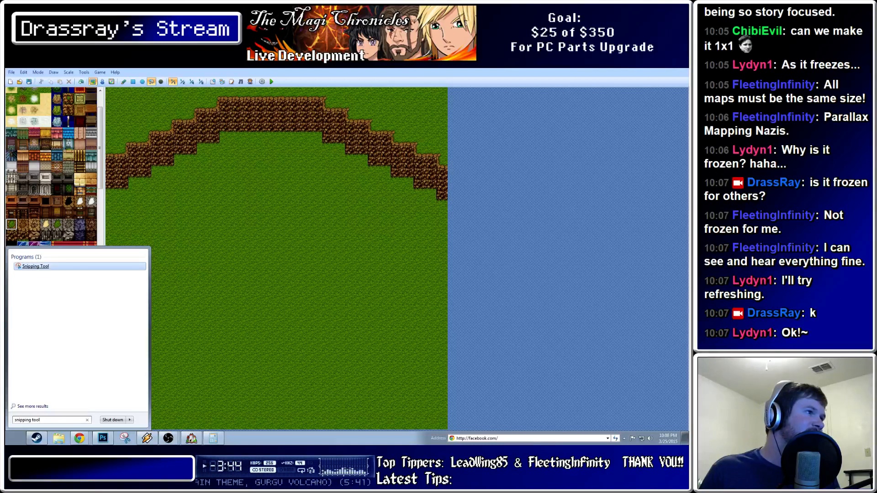
{"action": "left_click", "coordinate": [125, 439]}
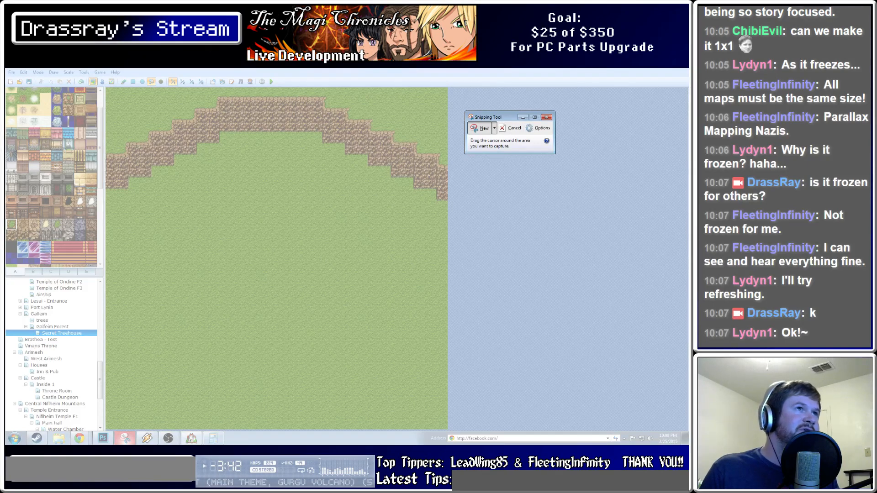
Snip the painted grass-and-dirt map area, then bring Photoshop's blank canvas back
{"action": "left_click_drag", "start_coordinate": [451, 84], "coordinate": [104, 430]}
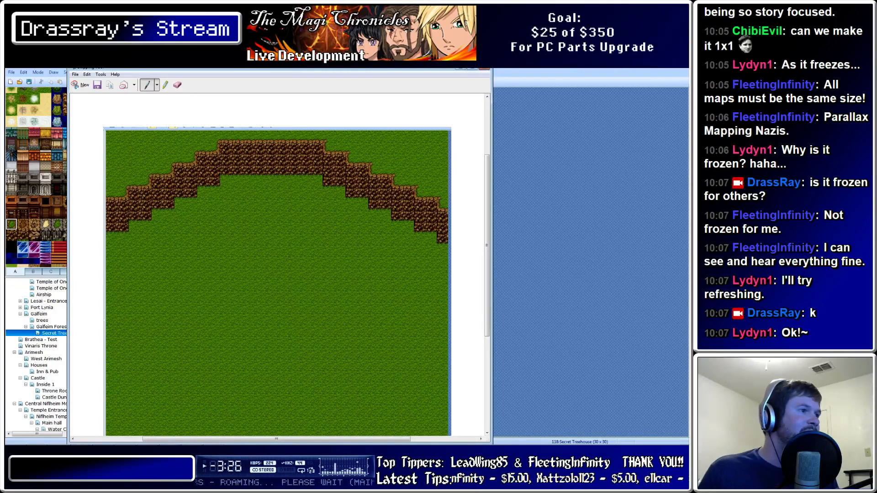
{"action": "scroll", "coordinate": [277, 269], "scroll_direction": "down", "scroll_amount": 1}
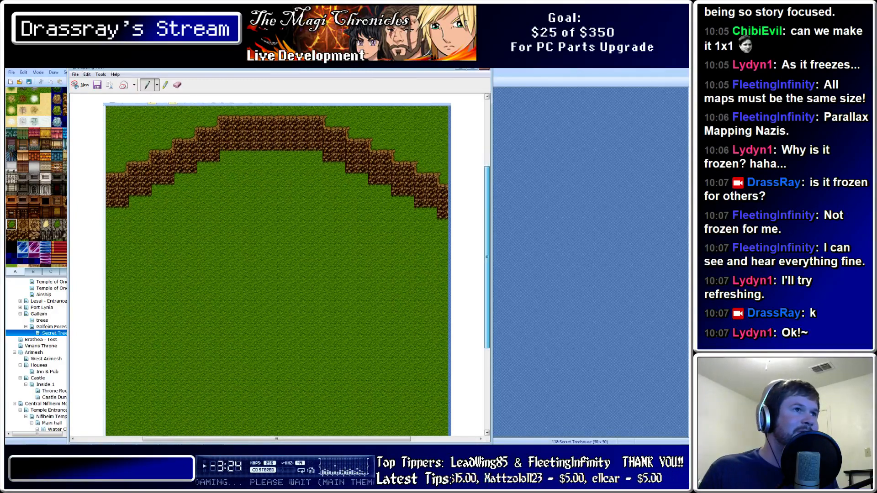
{"action": "left_click_drag", "start_coordinate": [487, 257], "coordinate": [487, 225]}
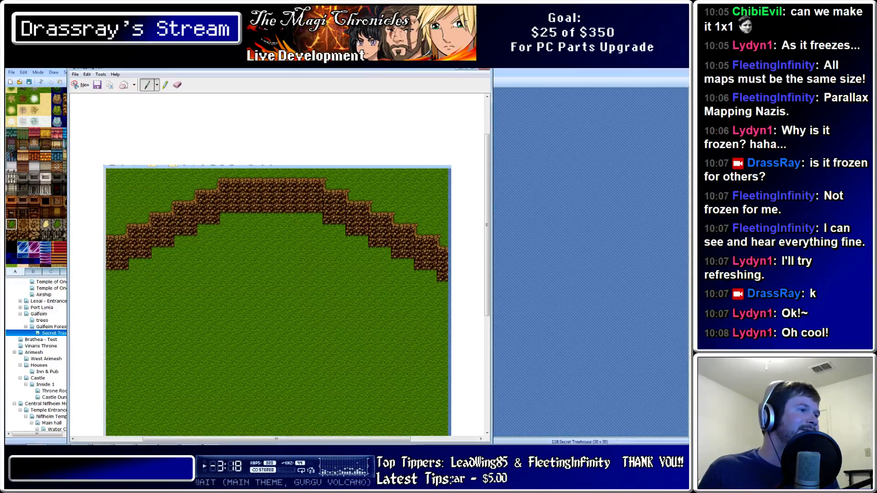
{"action": "mouse_move", "coordinate": [153, 441]}
{"action": "left_click", "coordinate": [103, 438]}
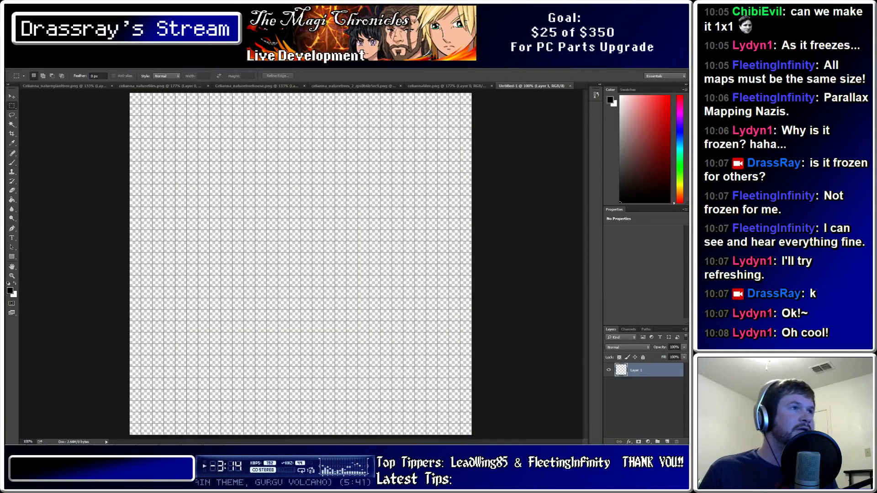
Paste the captured map as Layer 1 and nudge it left and up with the Move tool
{"action": "key", "text": "ctrl+v"}
{"action": "key", "text": "v"}
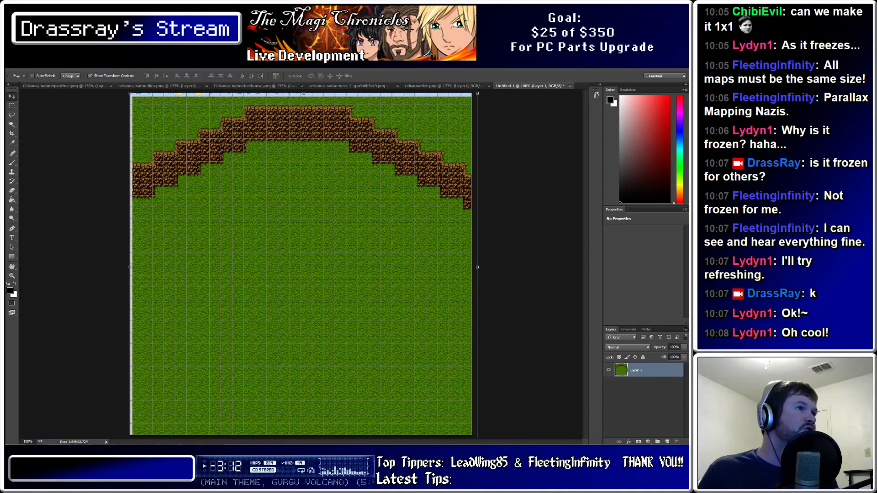
{"action": "key", "text": "Left"}
{"action": "key", "text": "Left"}
{"action": "key", "text": "Left"}
{"action": "key", "text": "Left"}
{"action": "key", "text": "Left"}
{"action": "key", "text": "Left"}
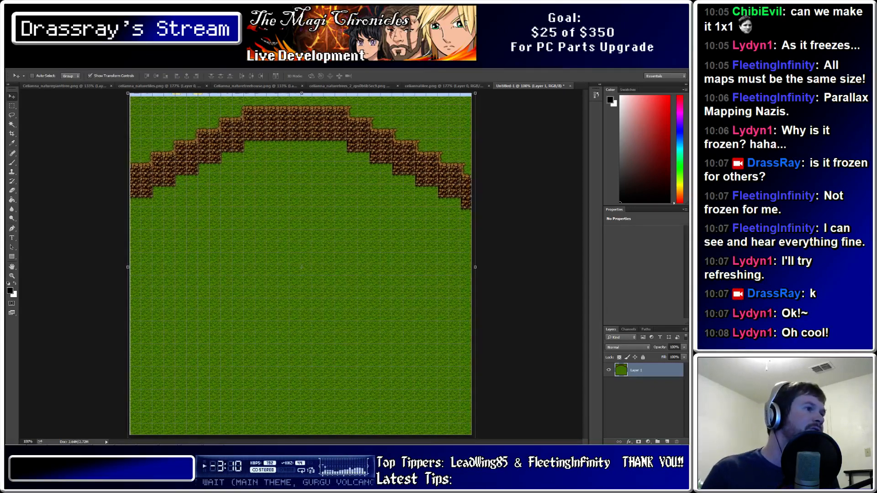
{"action": "key", "text": "Up"}
{"action": "key", "text": "Up"}
{"action": "key", "text": "Up"}
{"action": "key", "text": "Up"}
{"action": "key", "text": "Up"}
{"action": "key", "text": "Up"}
{"action": "key", "text": "Up"}
{"action": "key", "text": "Up"}
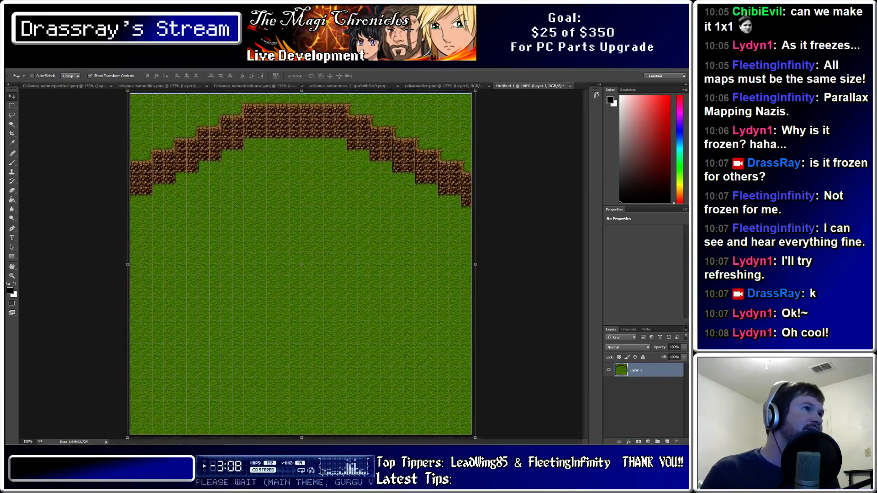
{"action": "key", "text": "Left"}
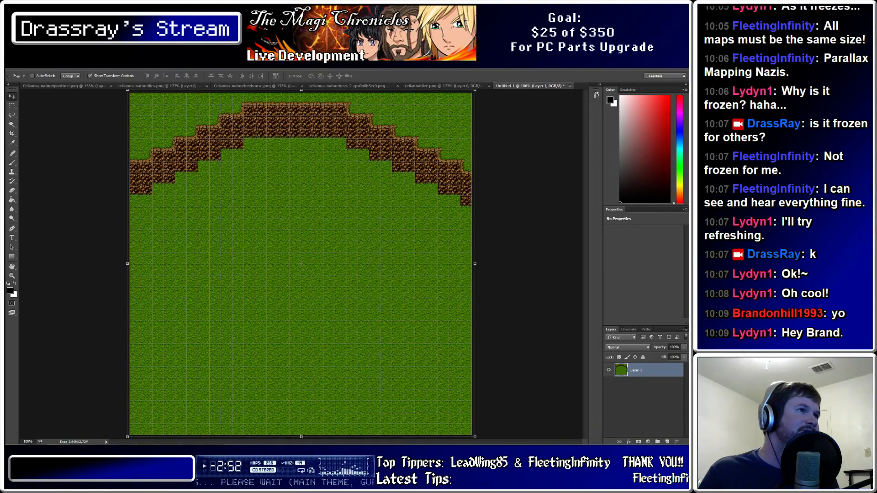
{"action": "scroll", "coordinate": [196, 187], "scroll_direction": "up", "scroll_amount": 5, "text": "alt"}
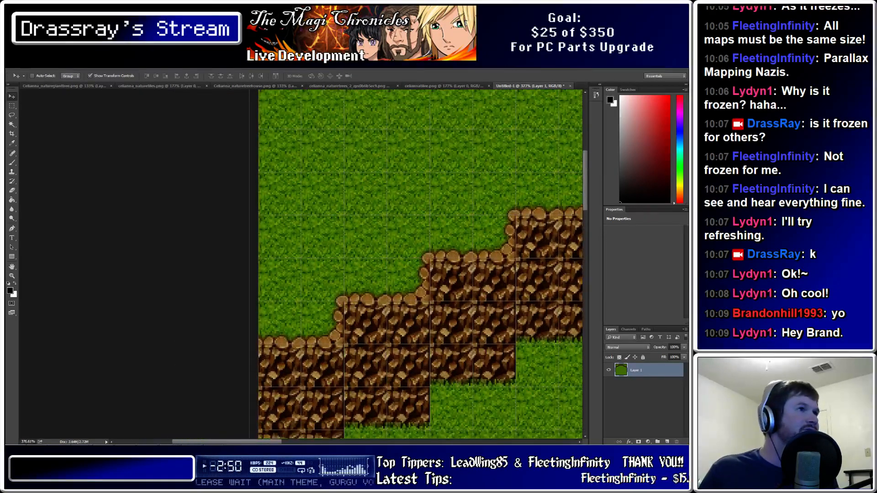
{"action": "scroll", "coordinate": [249, 130], "scroll_direction": "up", "scroll_amount": 3}
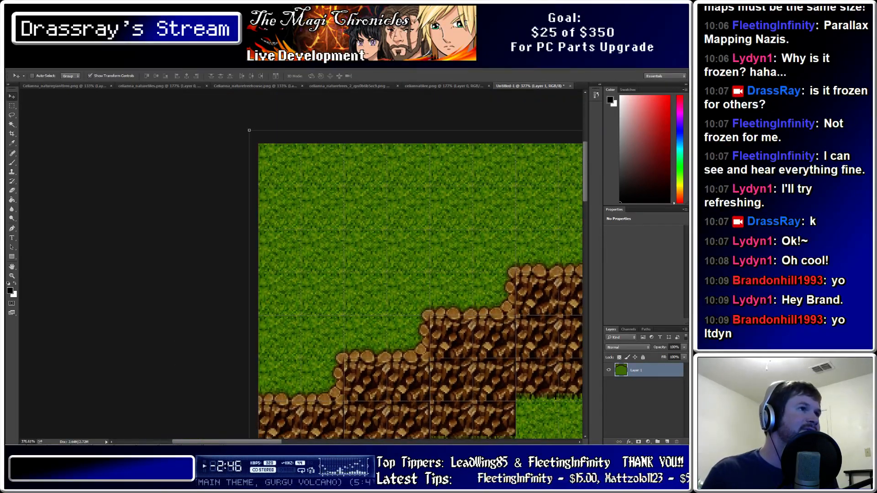
{"action": "scroll", "coordinate": [279, 146], "scroll_direction": "down", "scroll_amount": 4, "text": "alt"}
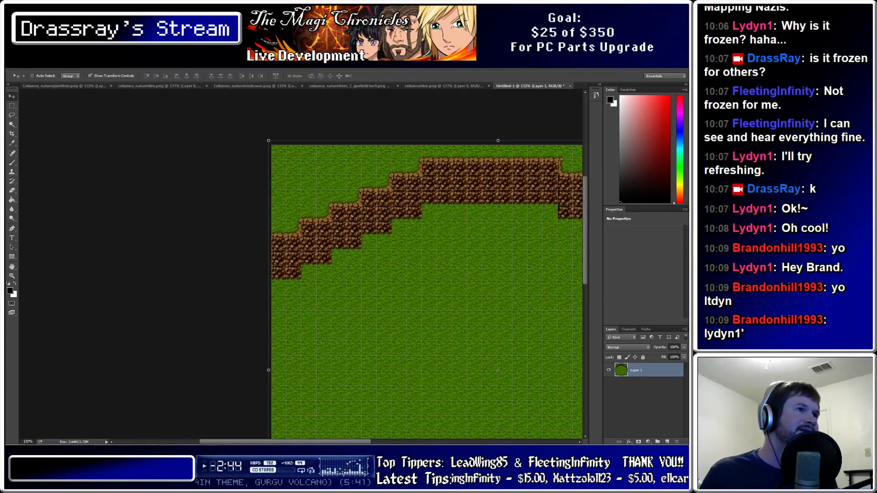
{"action": "scroll", "coordinate": [427, 260], "scroll_direction": "down", "scroll_amount": 4}
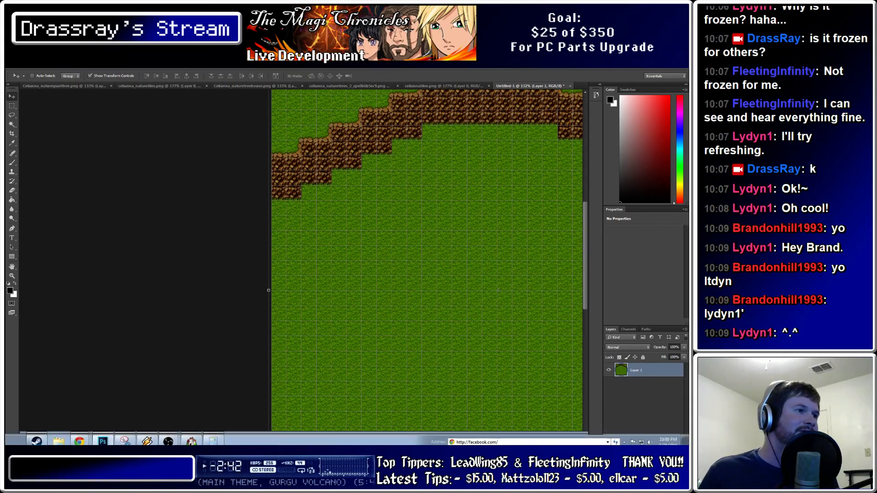
{"action": "left_click_drag", "start_coordinate": [284, 441], "coordinate": [338, 442]}
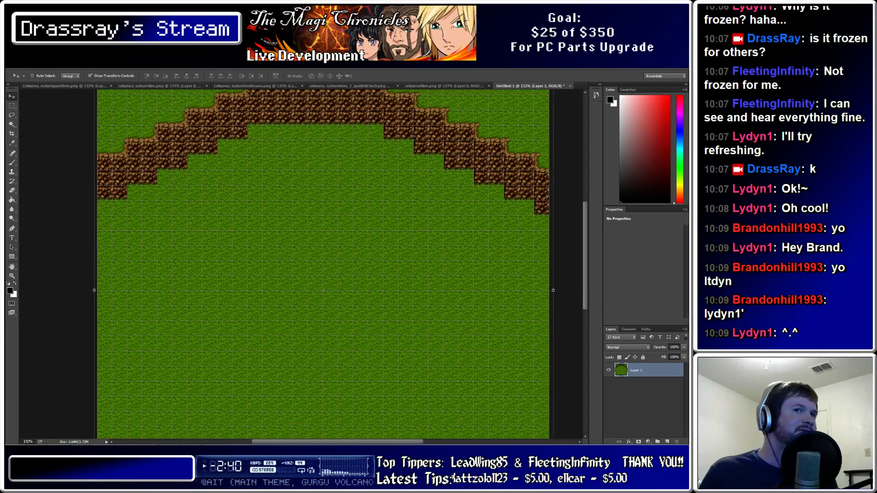
{"action": "scroll", "coordinate": [324, 274], "scroll_direction": "down", "scroll_amount": 2, "text": "alt"}
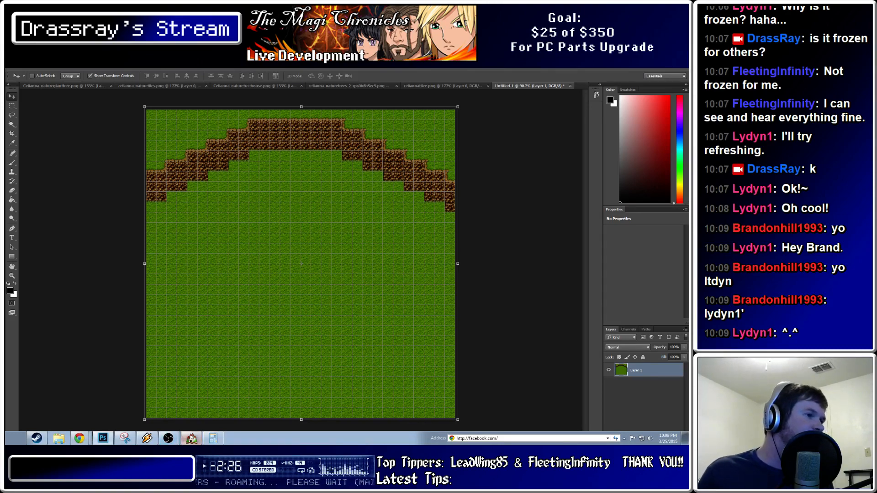
Compare with the RPG Maker map, then rename Layer 1 to 'Bottom'
{"action": "left_click", "coordinate": [191, 439]}
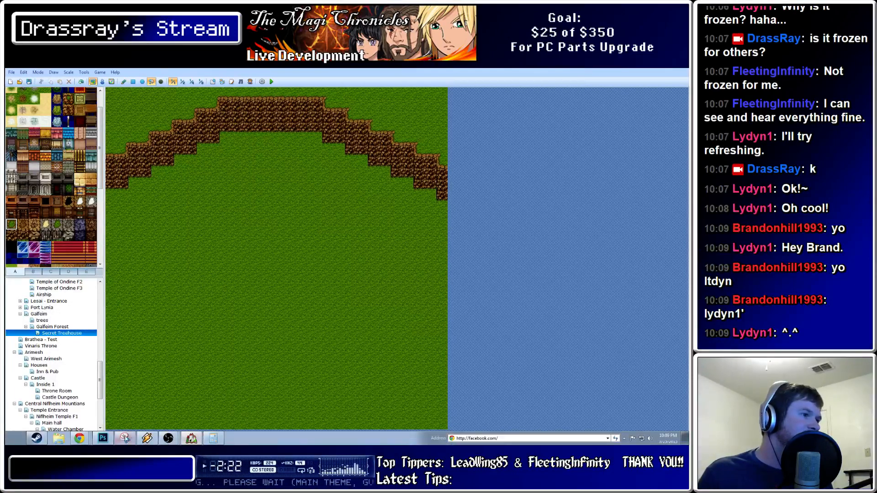
{"action": "left_click", "coordinate": [104, 438]}
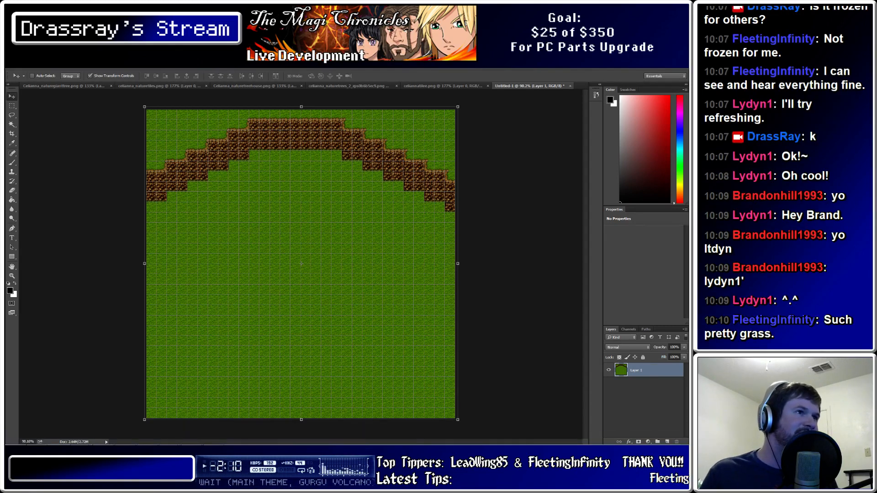
{"action": "double_click", "coordinate": [636, 371]}
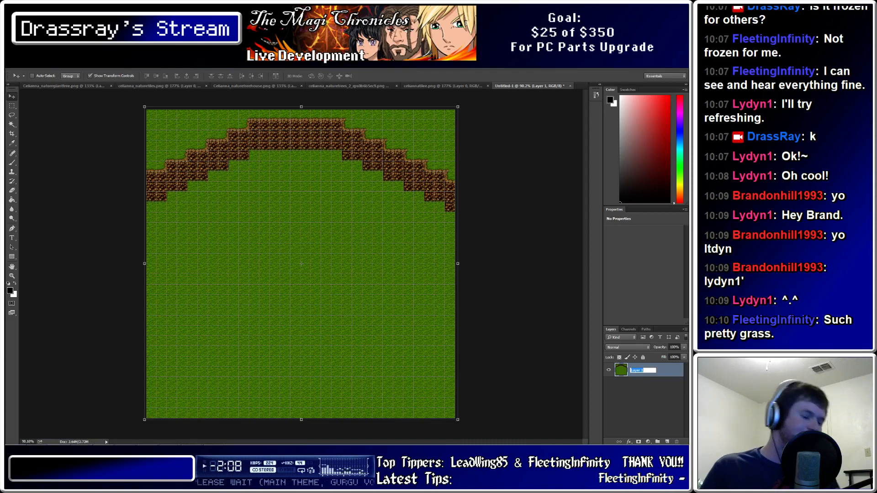
{"action": "type", "text": "Bottom"}
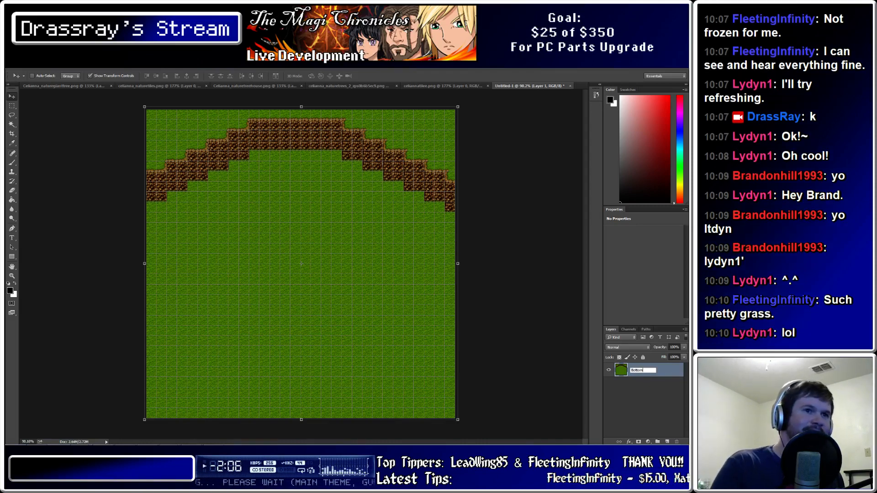
{"action": "key", "text": "Return"}
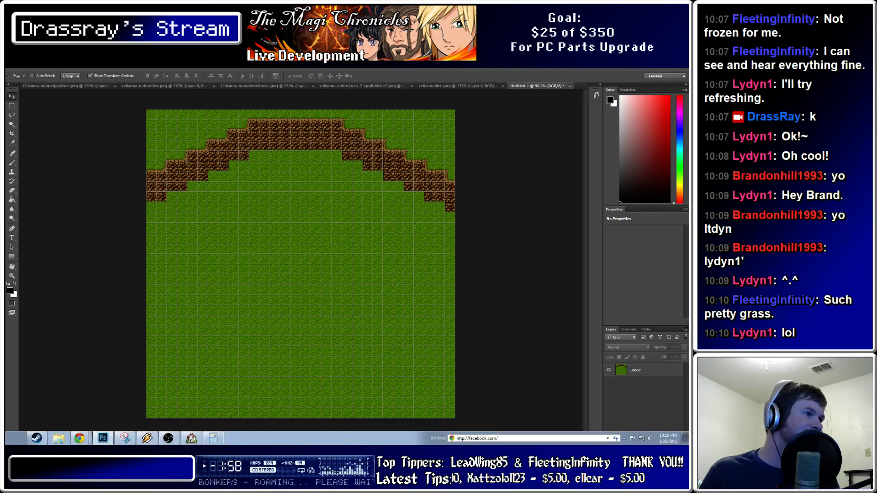
{"action": "left_click", "coordinate": [103, 438]}
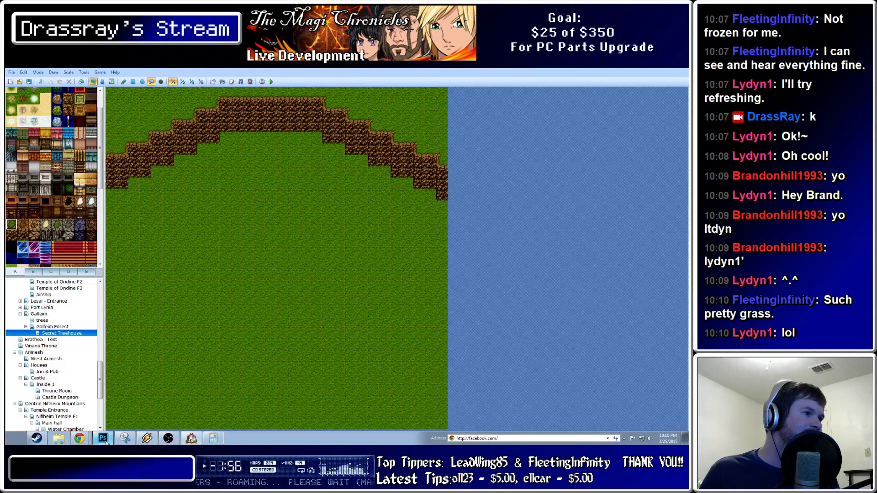
{"action": "left_click", "coordinate": [103, 438]}
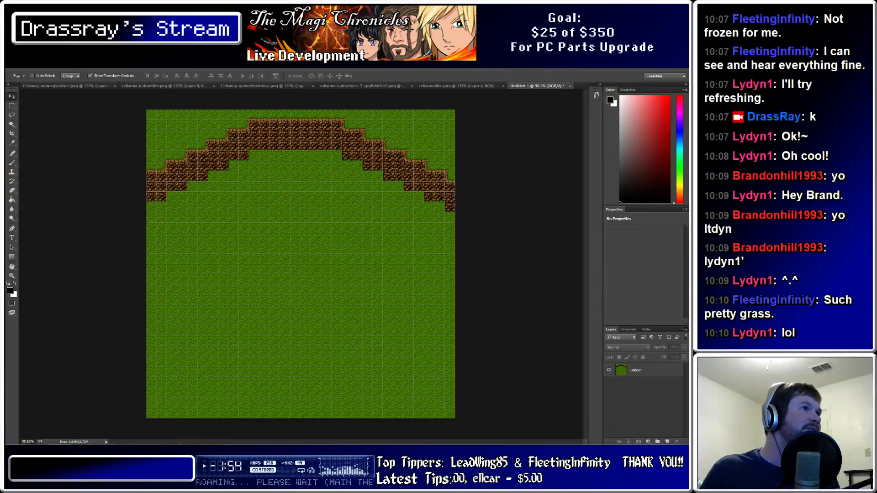
Marquee-select the leafy tree in naturegianttree.png, copy it, and return to Untitled-1
{"action": "key", "text": "ctrl+Tab"}
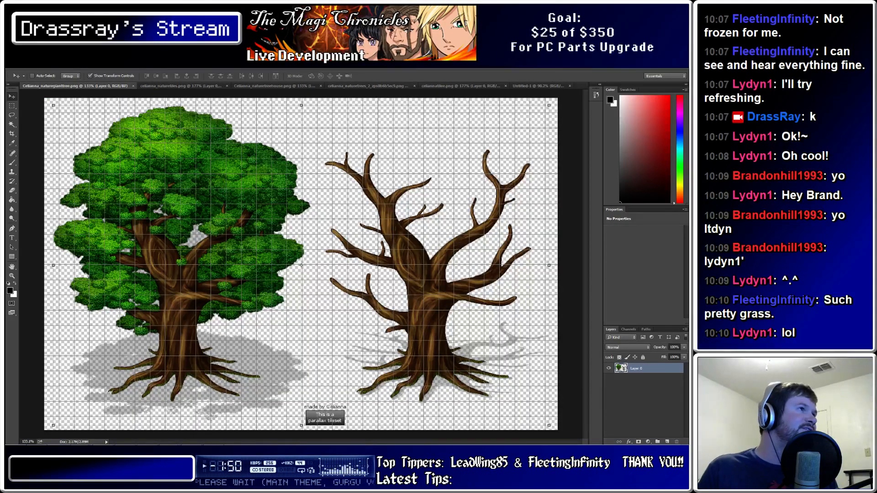
{"action": "key", "text": "m"}
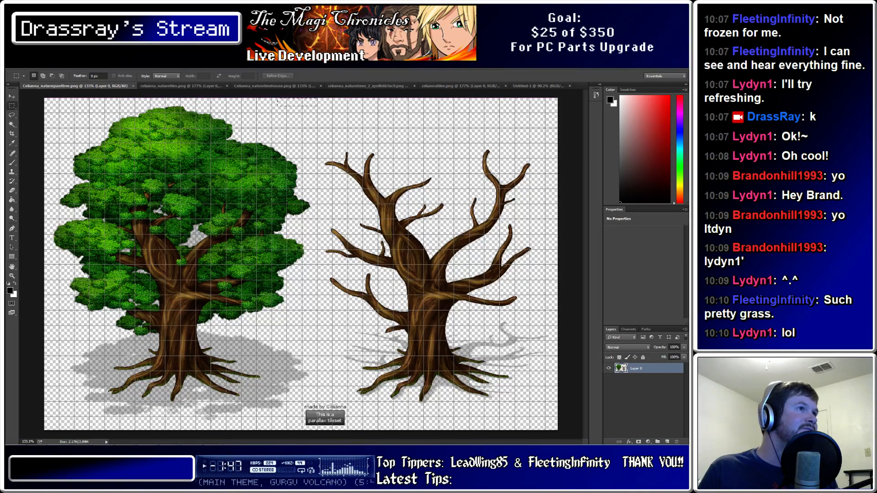
{"action": "left_click_drag", "start_coordinate": [83, 259], "coordinate": [68, 427]}
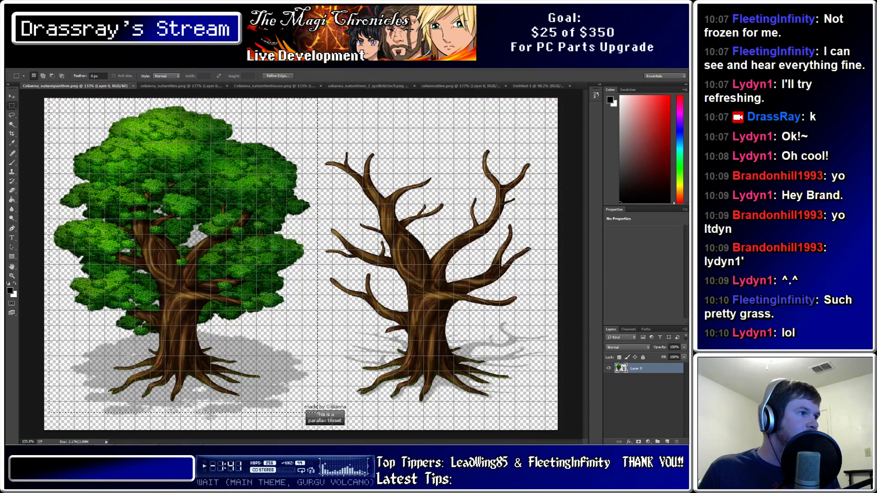
{"action": "key", "text": "ctrl+d"}
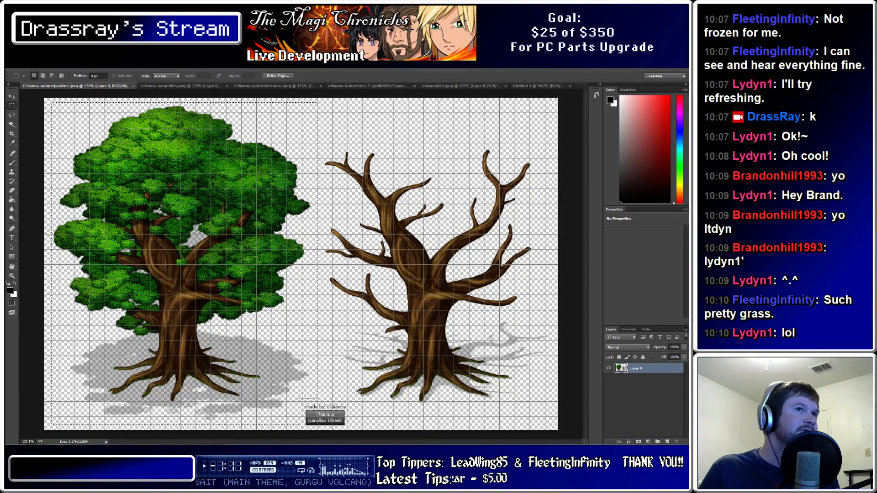
{"action": "left_click", "coordinate": [538, 86]}
Paste the leafy tree twice, placing one at the upper-left and the second beside it
{"action": "key", "text": "ctrl+v"}
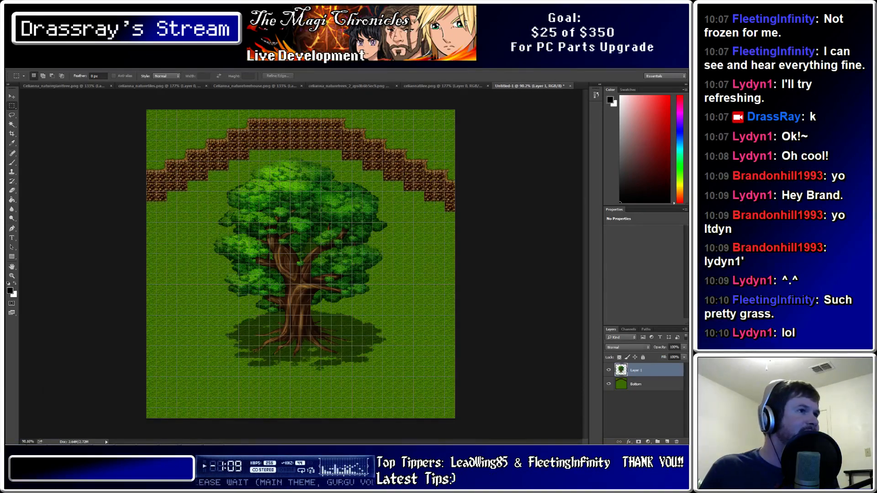
{"action": "key", "text": "v"}
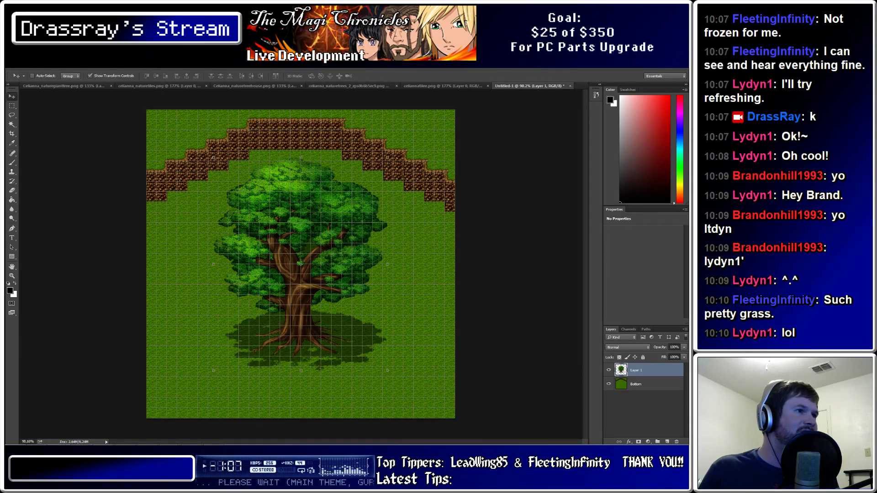
{"action": "left_click_drag", "start_coordinate": [301, 264], "coordinate": [232, 137]}
{"action": "key", "text": "ctrl+v"}
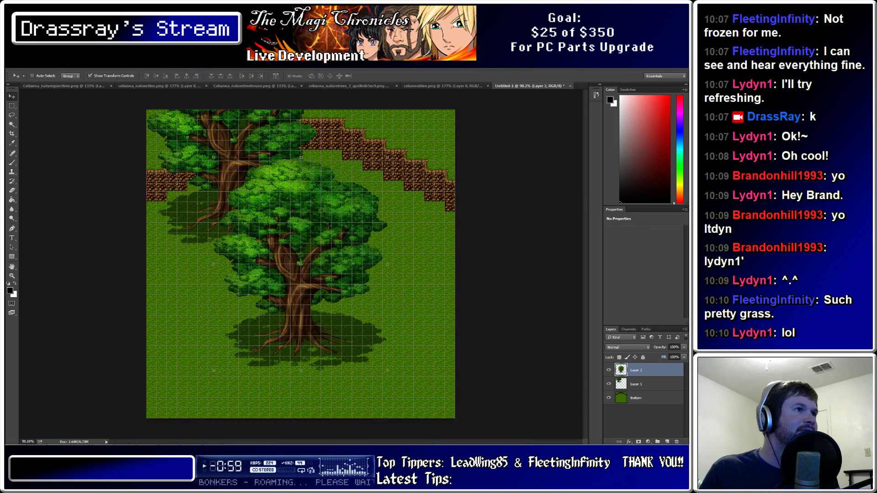
{"action": "left_click_drag", "start_coordinate": [297, 264], "coordinate": [358, 158]}
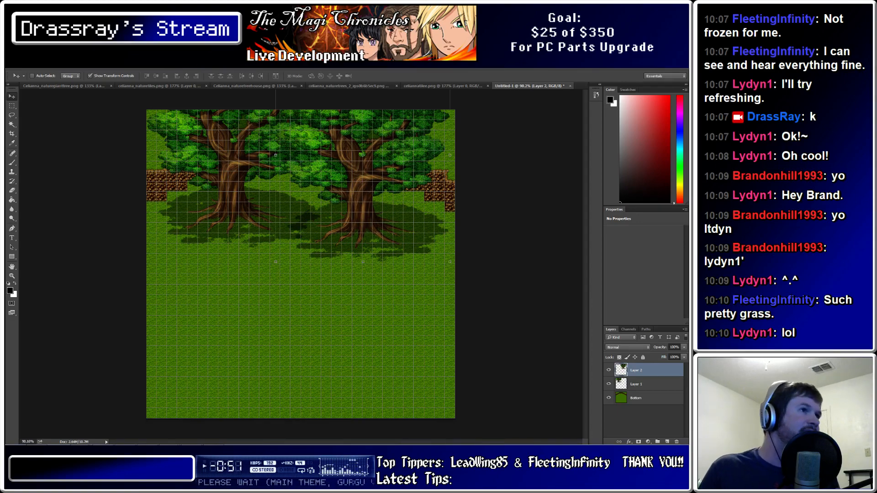
{"action": "scroll", "coordinate": [295, 200], "scroll_direction": "up", "scroll_amount": 8, "text": "alt"}
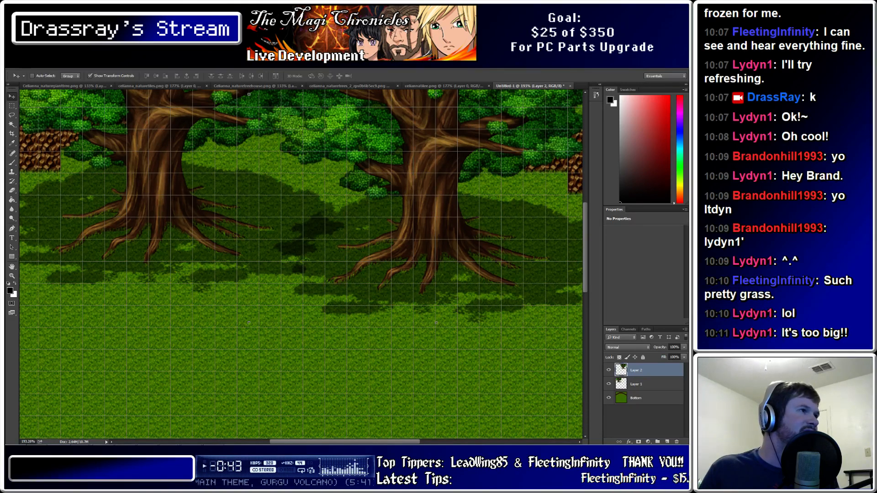
Try a Lasso selection on the shadow between the trees, then undo it
{"action": "left_click", "coordinate": [12, 115]}
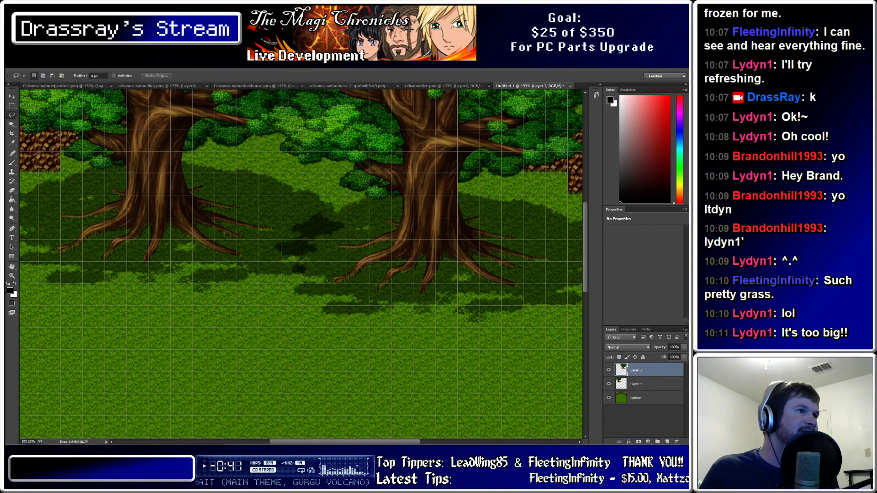
{"action": "mouse_move", "coordinate": [293, 273]}
{"action": "left_mouse_down"}
{"action": "mouse_move", "coordinate": [298, 260]}
{"action": "mouse_move", "coordinate": [277, 244]}
{"action": "mouse_move", "coordinate": [302, 240]}
{"action": "mouse_move", "coordinate": [302, 222]}
{"action": "mouse_move", "coordinate": [324, 212]}
{"action": "mouse_move", "coordinate": [352, 226]}
{"action": "mouse_move", "coordinate": [321, 234]}
{"action": "mouse_move", "coordinate": [303, 254]}
{"action": "mouse_move", "coordinate": [305, 276]}
{"action": "left_mouse_up"}
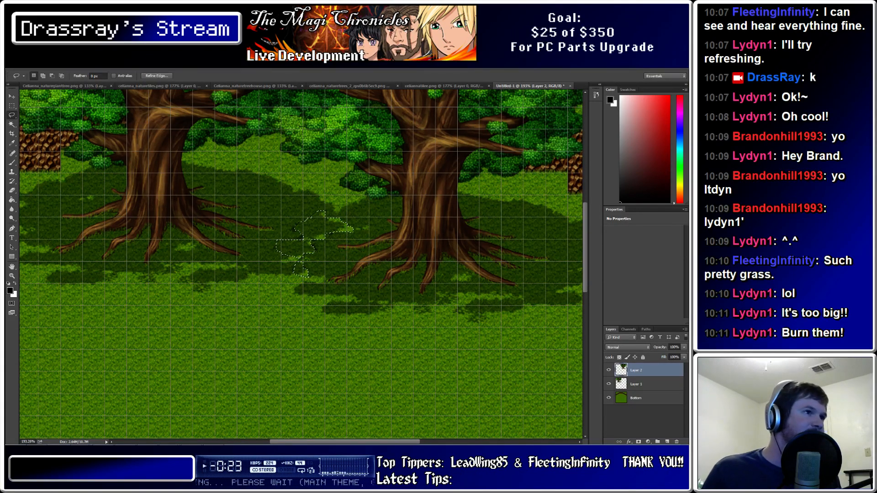
{"action": "key", "text": "ctrl+z"}
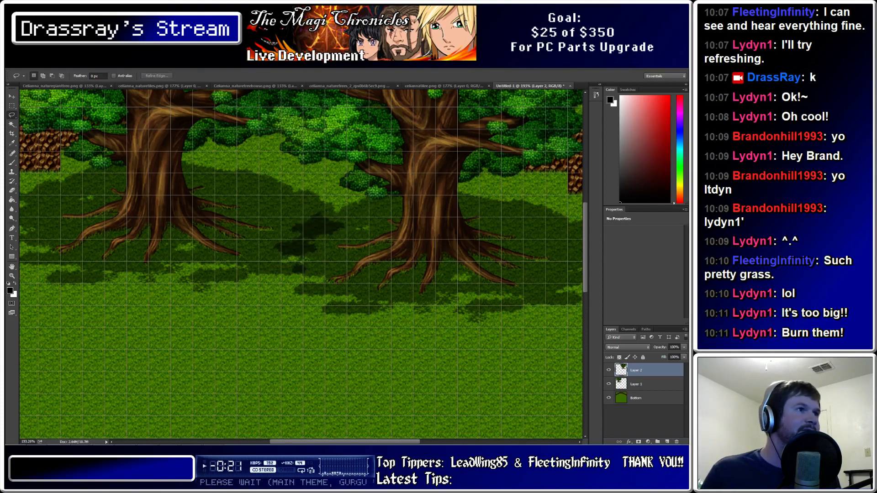
{"action": "scroll", "coordinate": [406, 233], "scroll_direction": "down", "scroll_amount": 8, "text": "alt"}
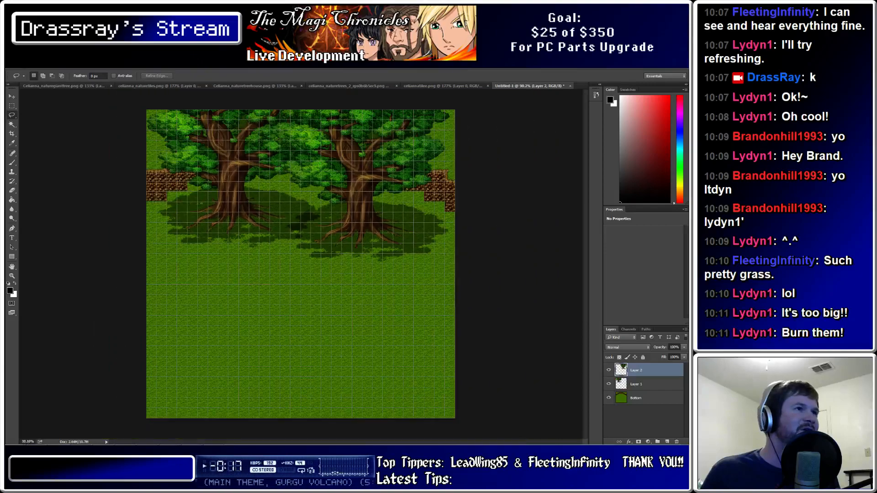
{"action": "scroll", "coordinate": [173, 222], "scroll_direction": "up", "scroll_amount": 3, "text": "alt"}
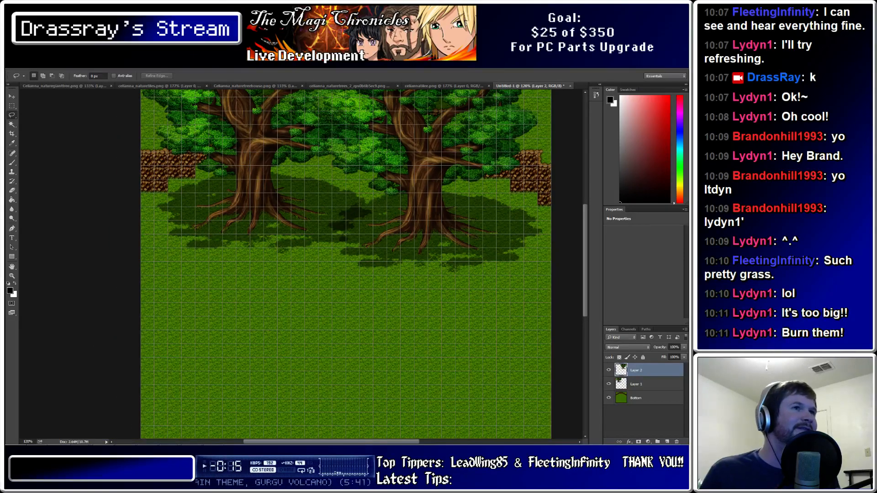
{"action": "scroll", "coordinate": [165, 214], "scroll_direction": "down", "scroll_amount": 3, "text": "alt"}
{"action": "scroll", "coordinate": [211, 201], "scroll_direction": "up", "scroll_amount": 2, "text": "alt"}
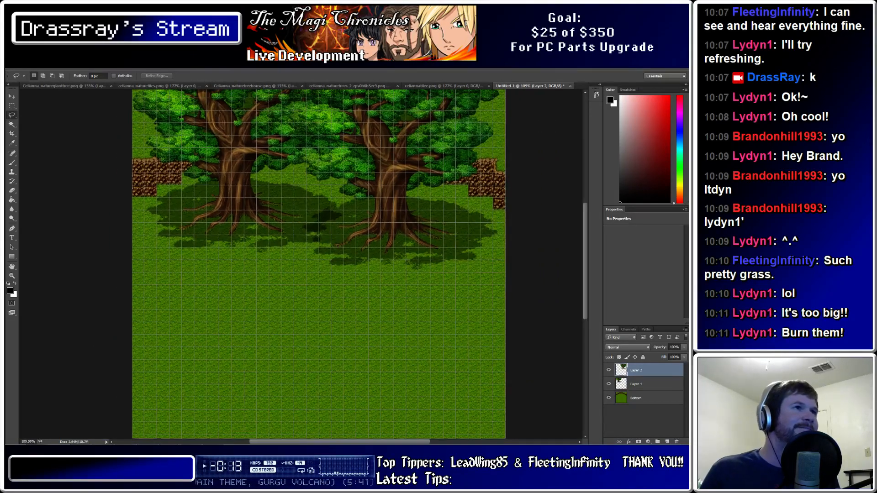
{"action": "scroll", "coordinate": [155, 192], "scroll_direction": "up", "scroll_amount": 2, "text": "alt"}
{"action": "scroll", "coordinate": [155, 192], "scroll_direction": "down", "scroll_amount": 2, "text": "alt"}
{"action": "scroll", "coordinate": [156, 192], "scroll_direction": "up", "scroll_amount": 2, "text": "alt"}
{"action": "scroll", "coordinate": [156, 191], "scroll_direction": "down", "scroll_amount": 3, "text": "alt"}
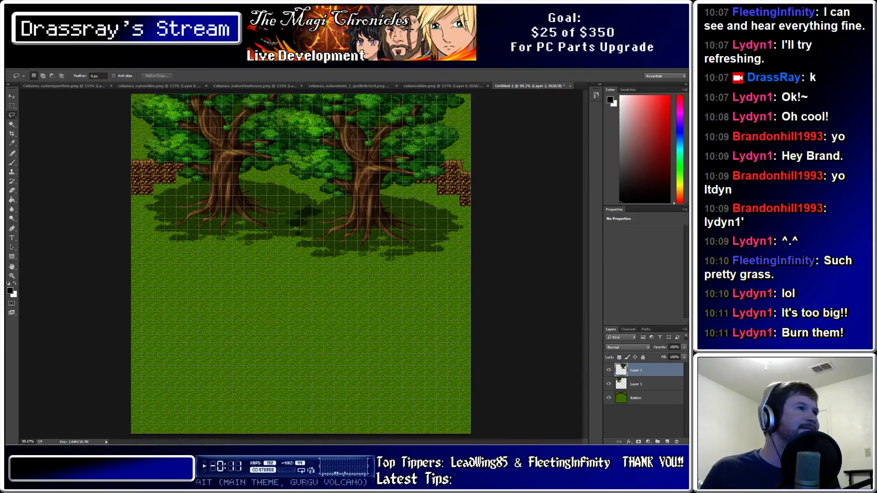
Glance at the RPG Maker map, then bring up the Celianna_naturetreehouse.png document
{"action": "mouse_move", "coordinate": [169, 443]}
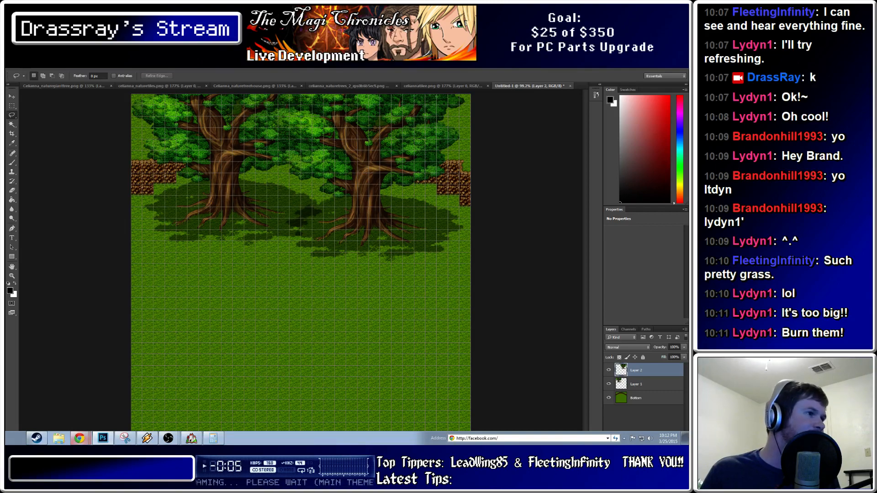
{"action": "left_click", "coordinate": [191, 438]}
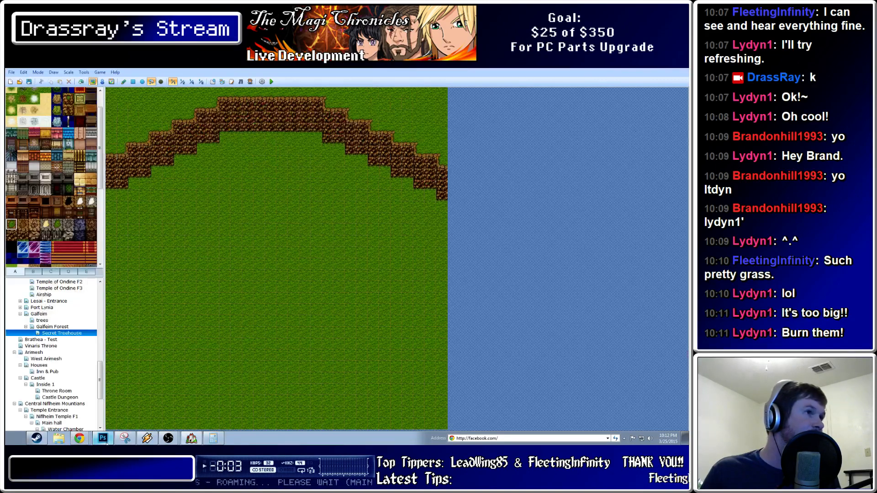
{"action": "left_click", "coordinate": [191, 439]}
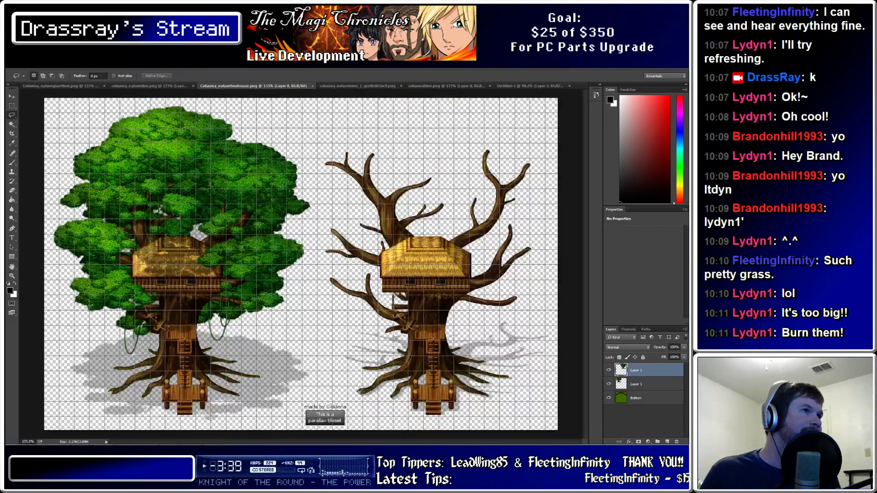
{"action": "left_click", "coordinate": [242, 86]}
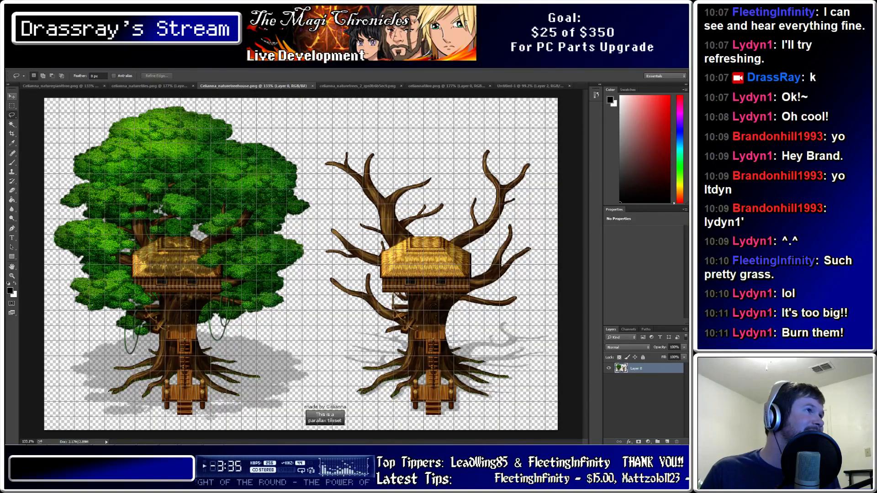
Marquee-select the leafy treehouse tree and paste it into Untitled-1 as Layer 3
{"action": "left_click", "coordinate": [12, 106]}
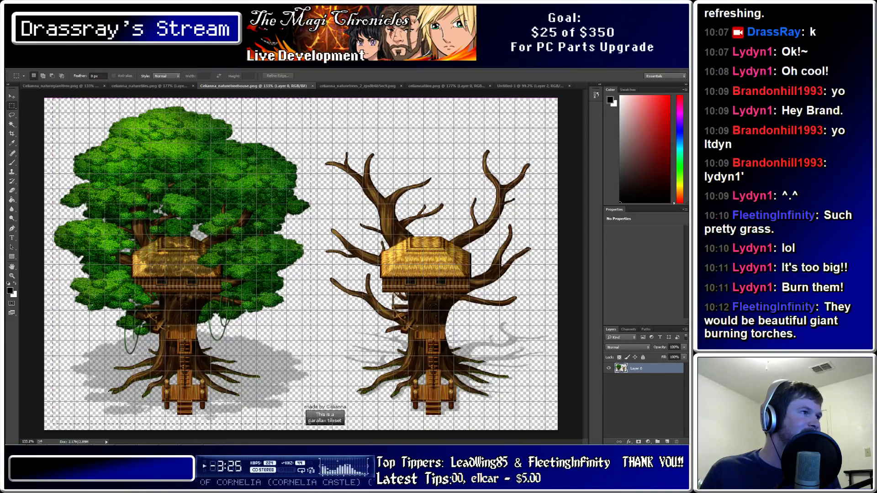
{"action": "left_click_drag", "start_coordinate": [553, 426], "coordinate": [310, 425]}
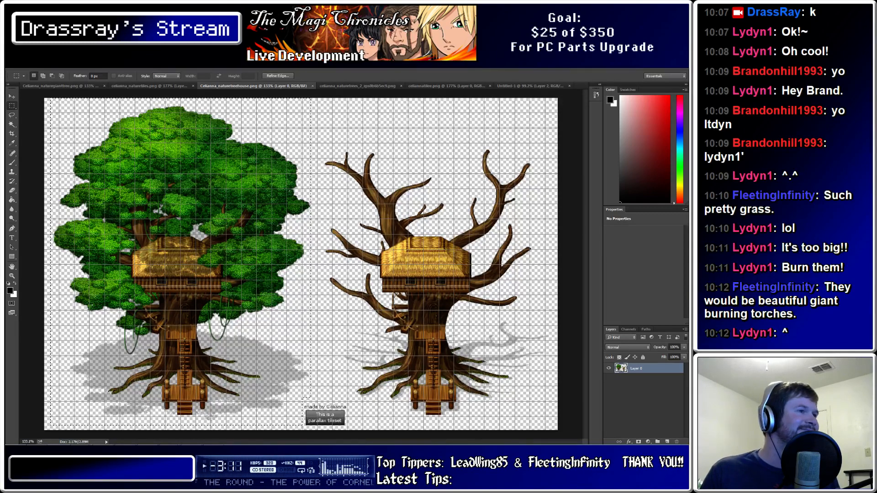
{"action": "left_click", "coordinate": [61, 85]}
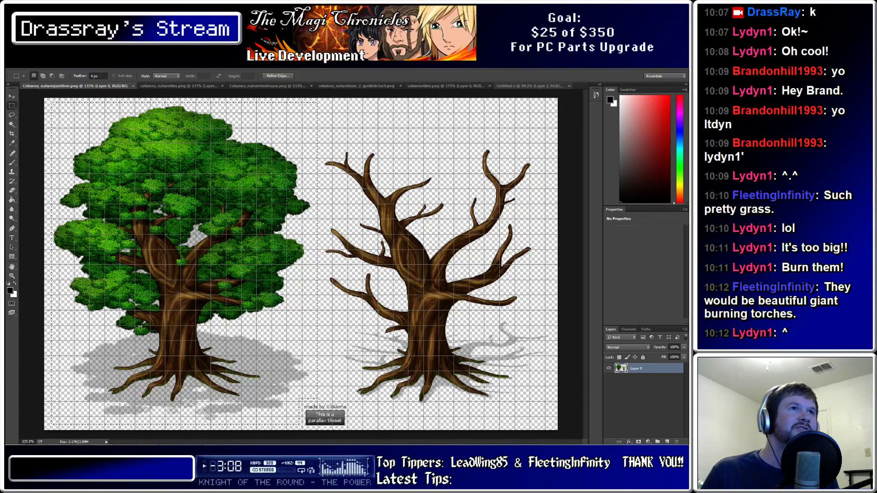
{"action": "left_click", "coordinate": [529, 86]}
{"action": "key", "text": "ctrl+v"}
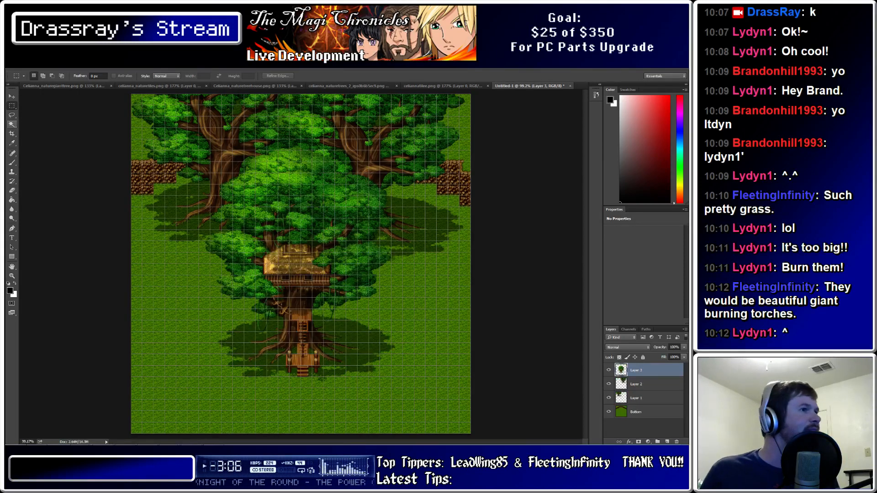
Drag Layer 3 upward so the treehouse sits centred between the two leafy trees
{"action": "key", "text": "v"}
{"action": "left_click_drag", "start_coordinate": [301, 264], "coordinate": [295, 184]}
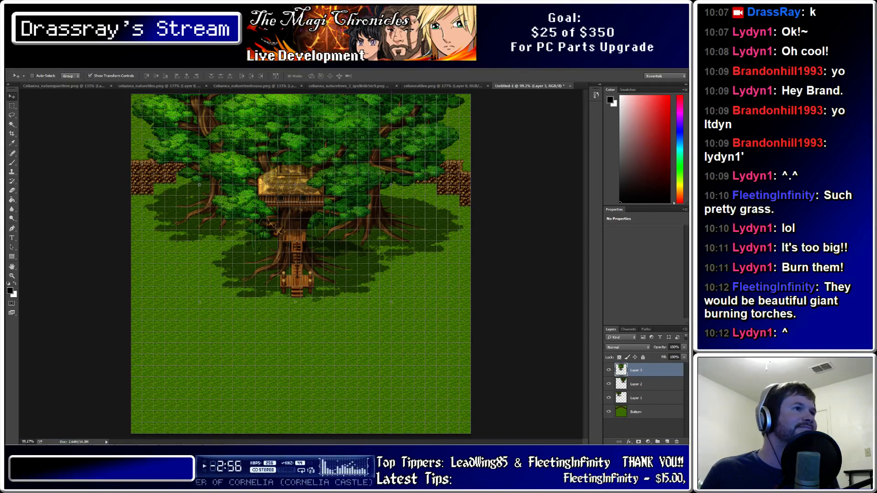
{"action": "scroll", "coordinate": [227, 224], "scroll_direction": "up", "scroll_amount": 3, "text": "alt"}
{"action": "scroll", "coordinate": [224, 222], "scroll_direction": "down", "scroll_amount": 3, "text": "alt"}
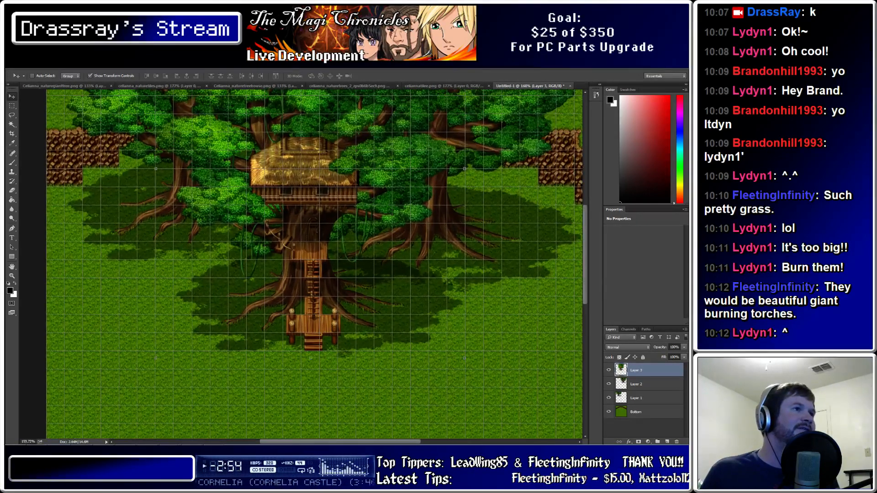
{"action": "scroll", "coordinate": [180, 223], "scroll_direction": "up", "scroll_amount": 2, "text": "alt"}
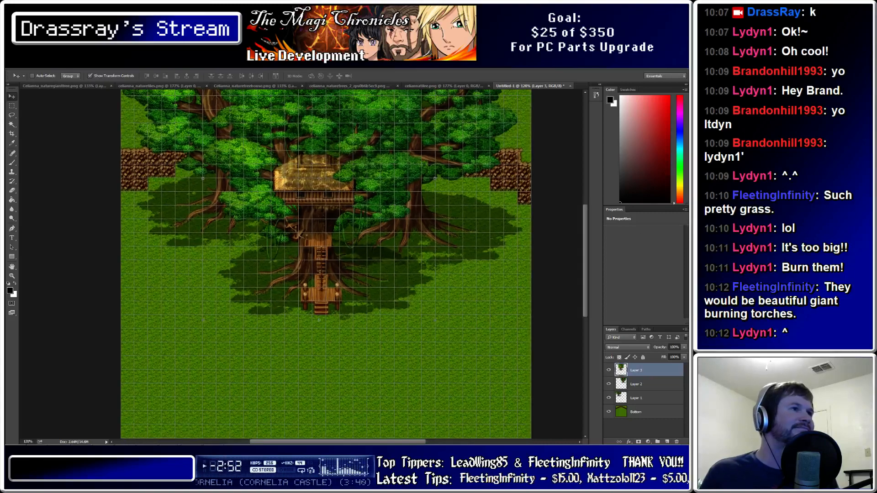
{"action": "scroll", "coordinate": [181, 223], "scroll_direction": "up", "scroll_amount": 1}
{"action": "scroll", "coordinate": [326, 265], "scroll_direction": "up", "scroll_amount": 4}
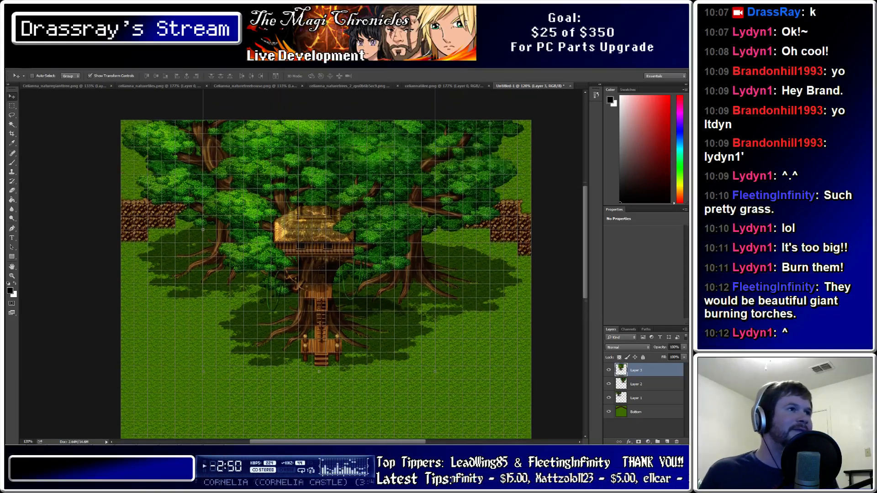
{"action": "scroll", "coordinate": [326, 287], "scroll_direction": "down", "scroll_amount": 1}
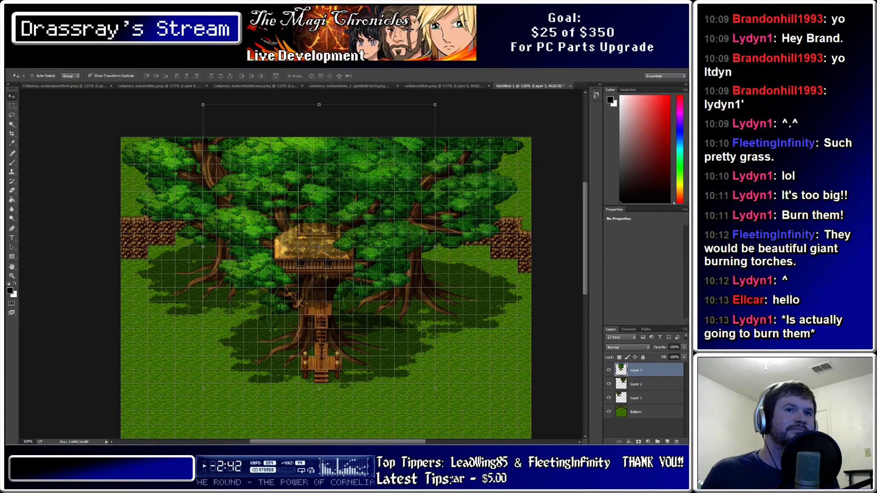
{"action": "scroll", "coordinate": [263, 296], "scroll_direction": "down", "scroll_amount": 3, "text": "alt"}
{"action": "scroll", "coordinate": [263, 295], "scroll_direction": "up", "scroll_amount": 2, "text": "alt"}
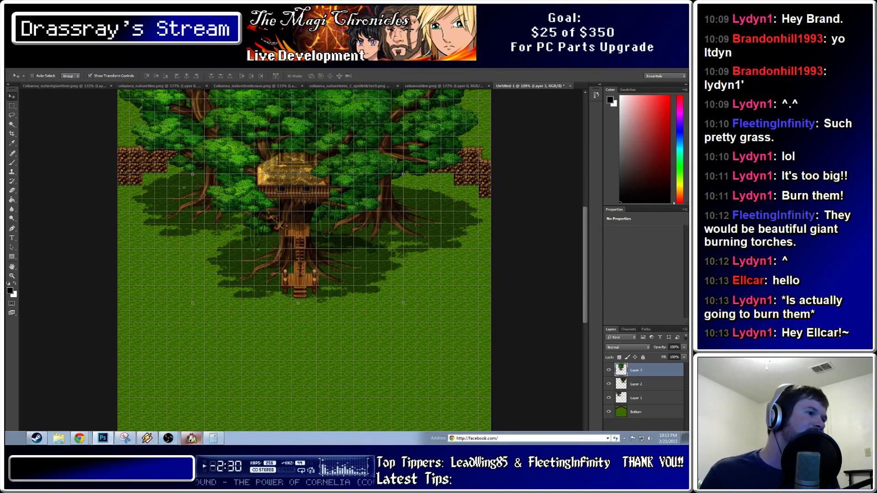
Open Secret Treehouse's Map Properties to confirm its 30 x 30 size, then close them
{"action": "left_click", "coordinate": [191, 439]}
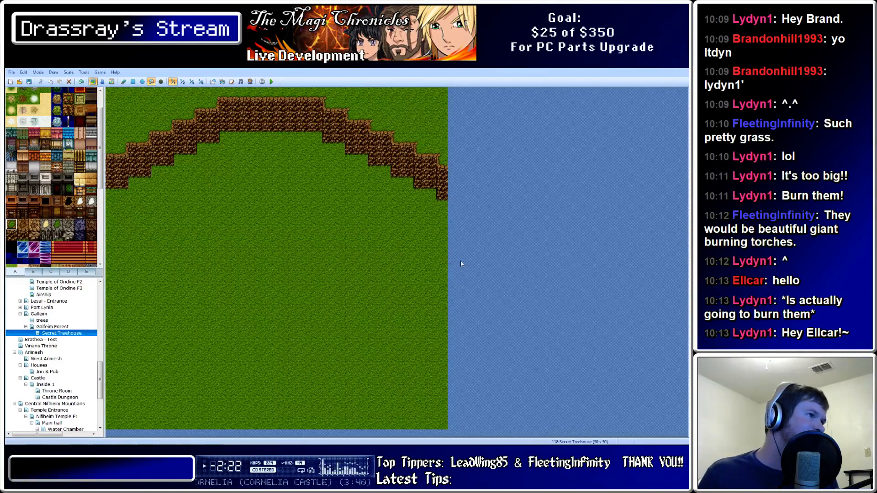
{"action": "double_click", "coordinate": [63, 333]}
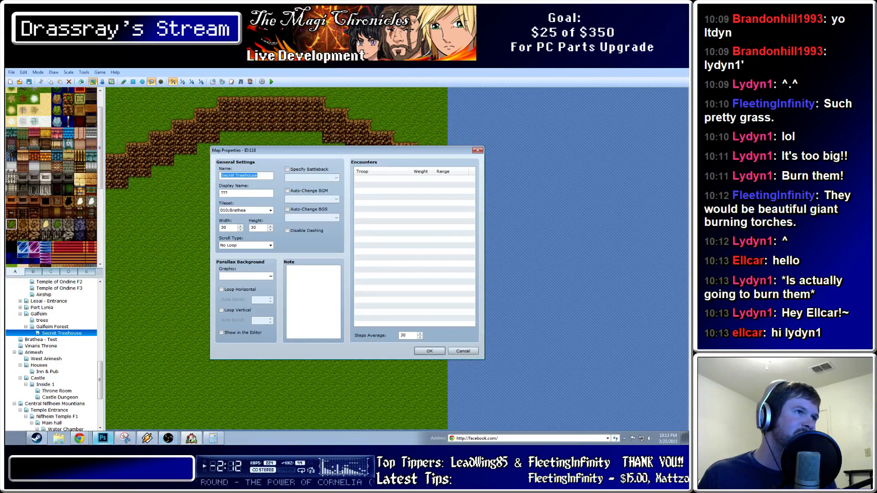
{"action": "left_click", "coordinate": [103, 438]}
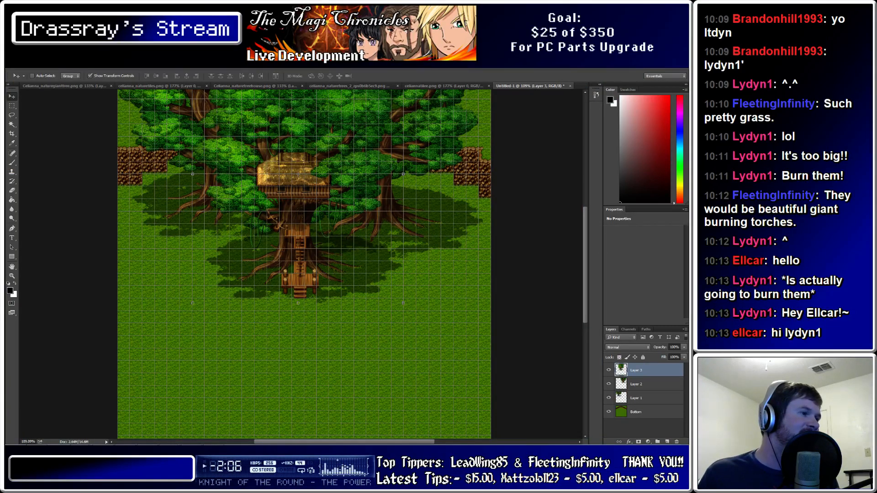
{"action": "mouse_move", "coordinate": [79, 442]}
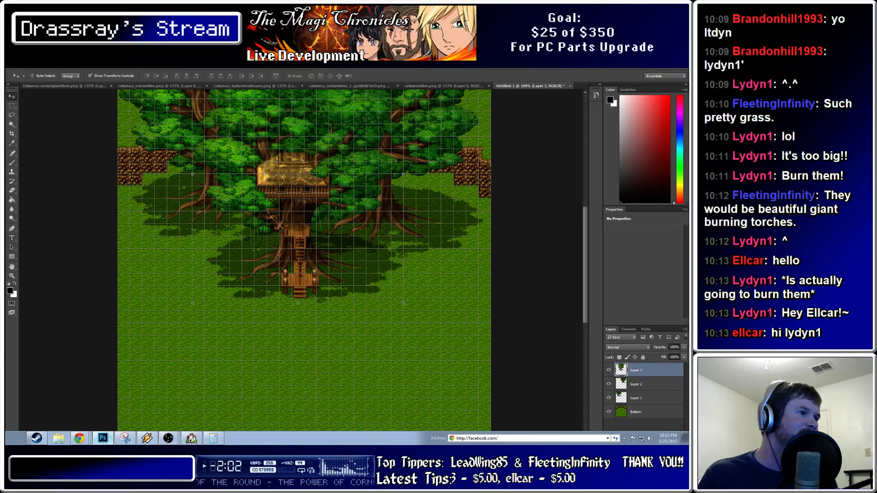
{"action": "left_click", "coordinate": [191, 438]}
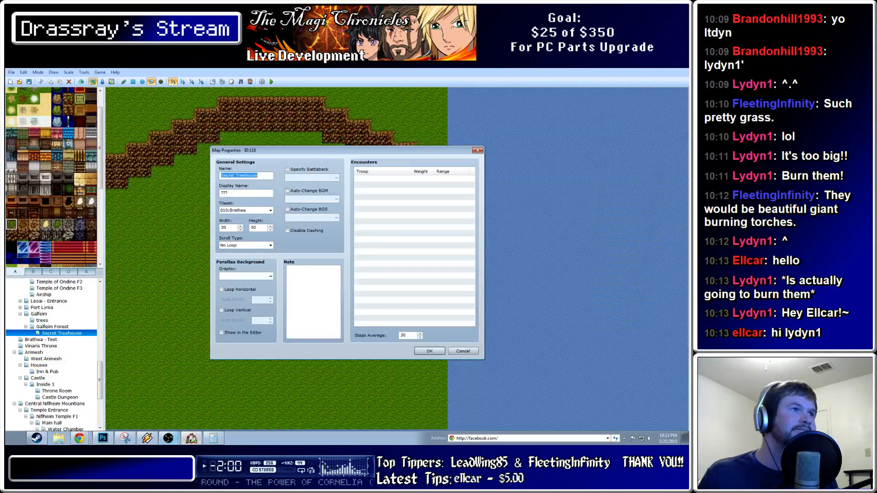
{"action": "left_click", "coordinate": [478, 150]}
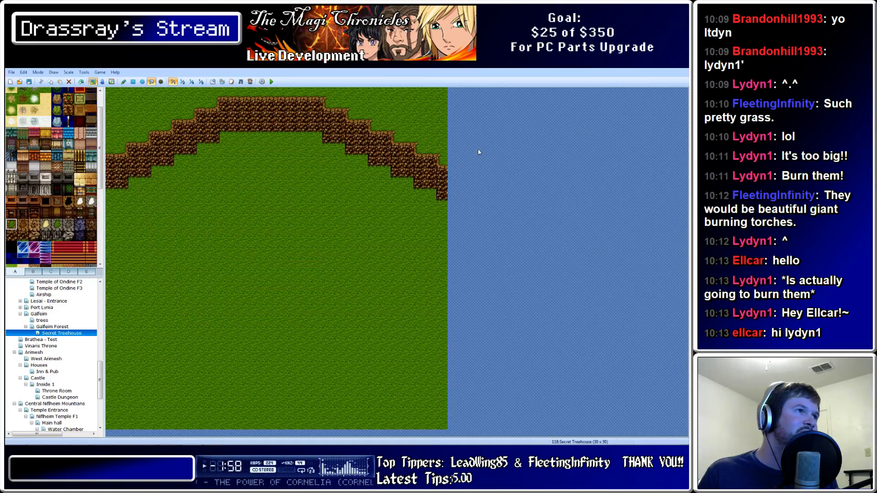
{"action": "mouse_move", "coordinate": [166, 444]}
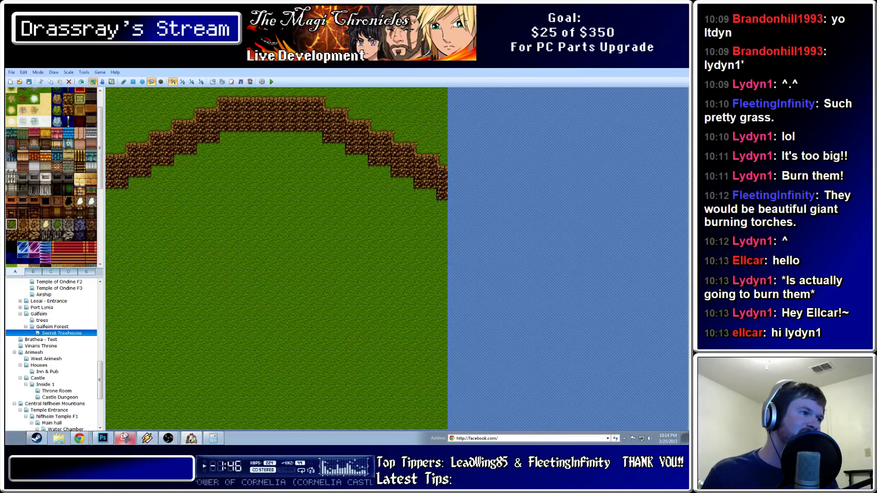
{"action": "left_click", "coordinate": [125, 439]}
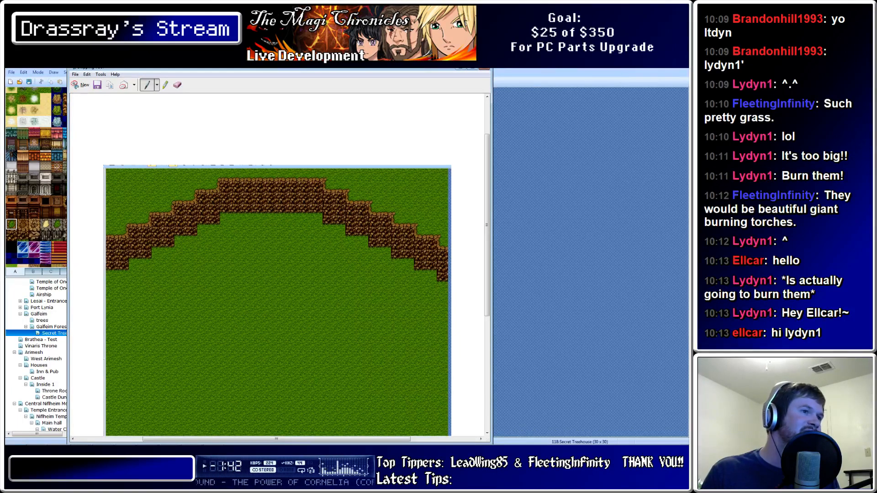
{"action": "scroll", "coordinate": [279, 261], "scroll_direction": "down", "scroll_amount": 3}
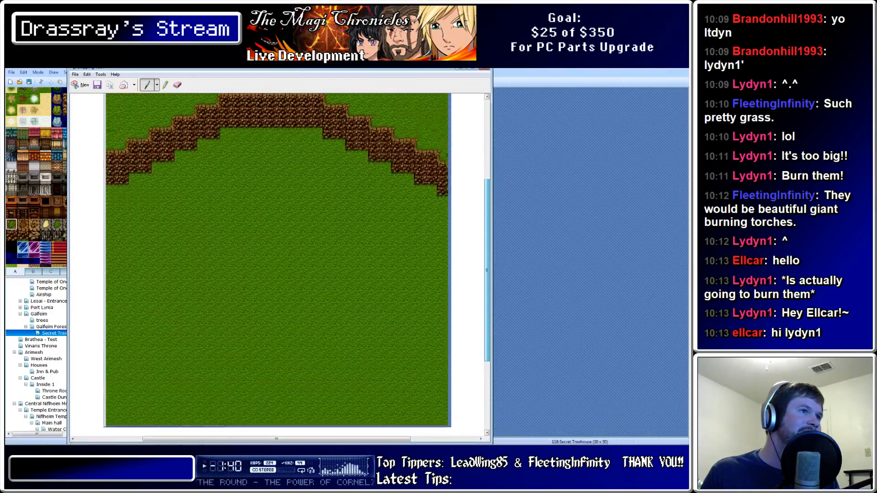
{"action": "scroll", "coordinate": [278, 260], "scroll_direction": "up", "scroll_amount": 1}
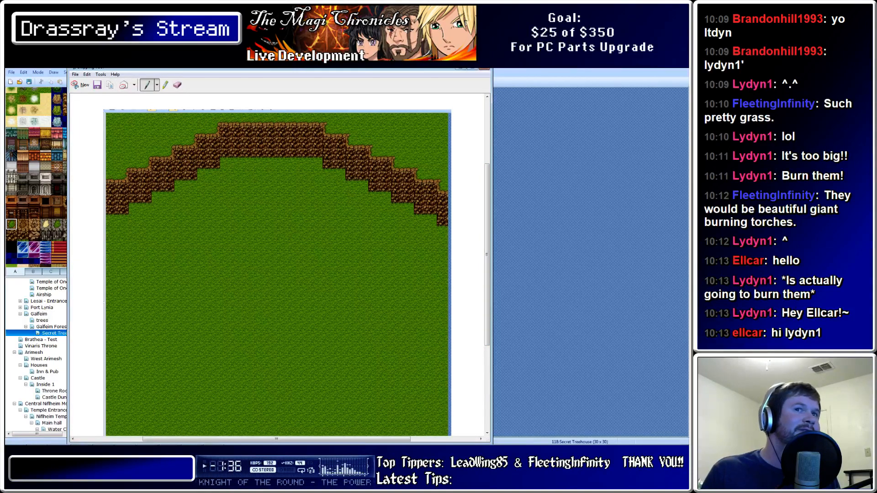
{"action": "left_click", "coordinate": [484, 68]}
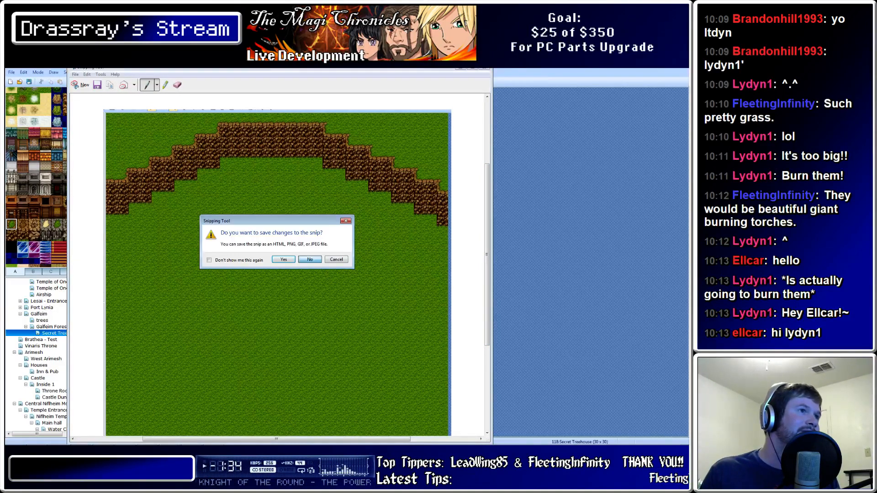
{"action": "left_click", "coordinate": [310, 259]}
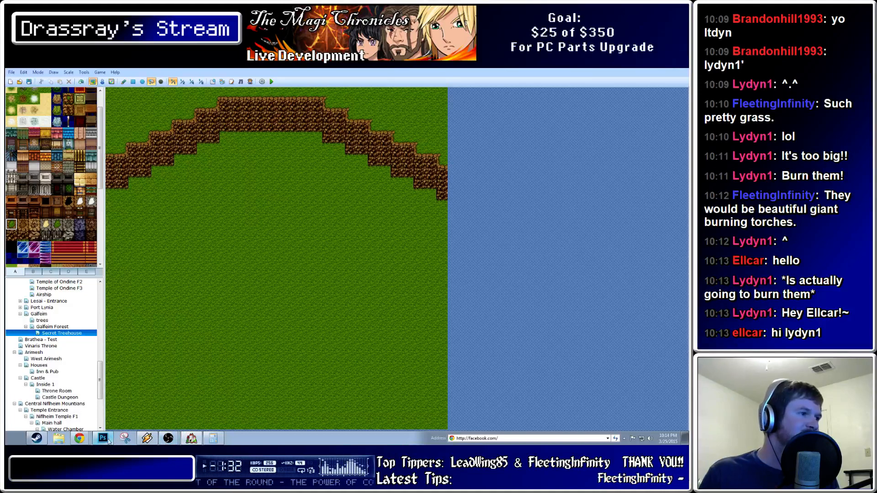
Nudge the treehouse layer a few pixels left, then one pixel right, to fit the grid
{"action": "left_click", "coordinate": [108, 440]}
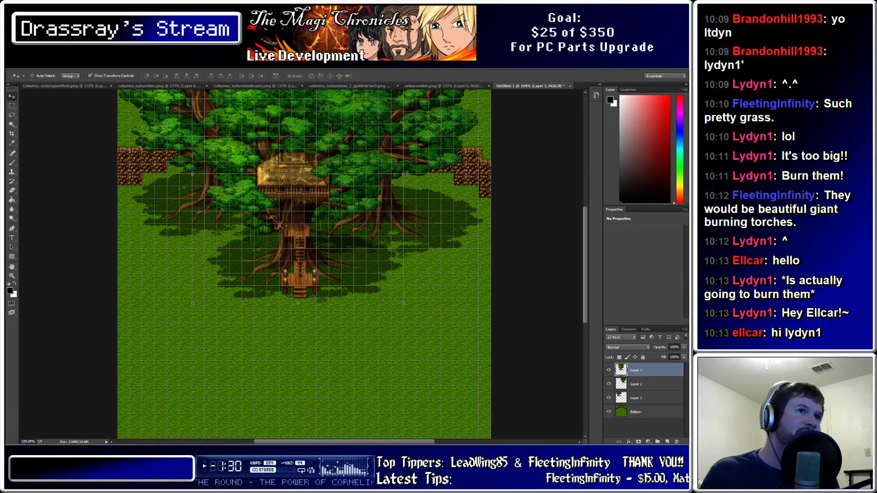
{"action": "scroll", "coordinate": [304, 264], "scroll_direction": "up", "scroll_amount": 6}
{"action": "scroll", "coordinate": [304, 264], "scroll_direction": "down", "scroll_amount": 6}
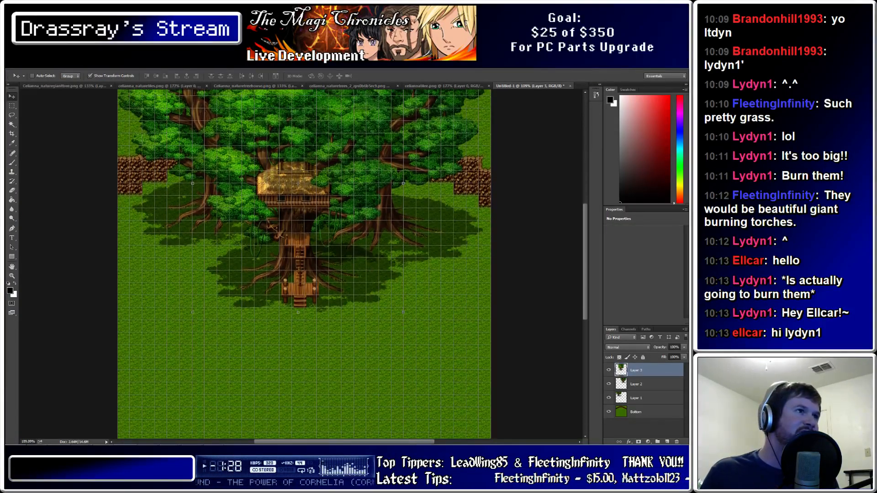
{"action": "scroll", "coordinate": [304, 264], "scroll_direction": "up", "scroll_amount": 2}
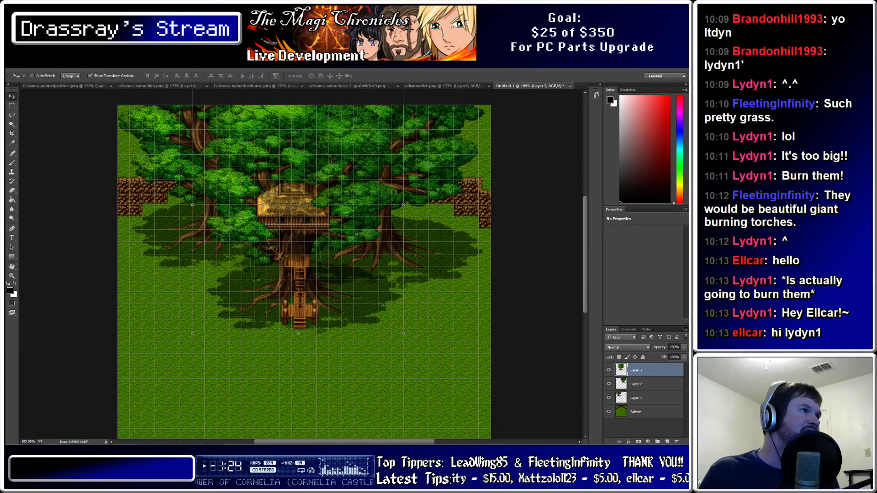
{"action": "key", "text": "m"}
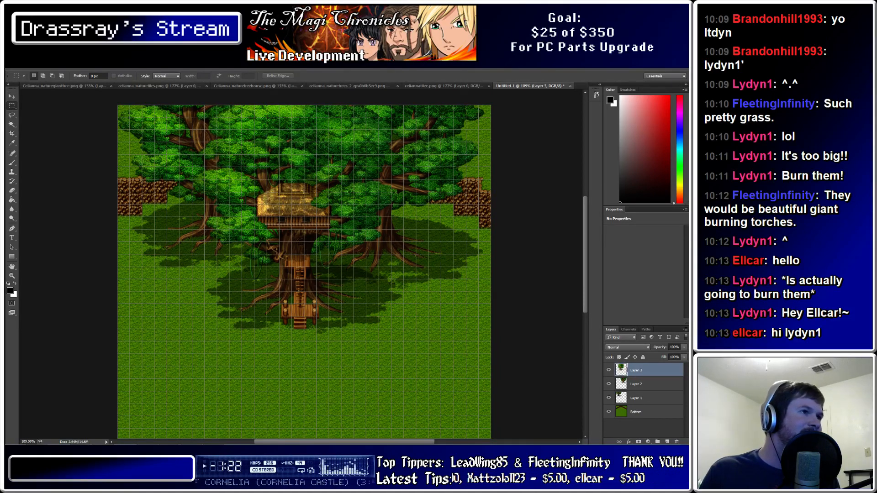
{"action": "key", "text": "v"}
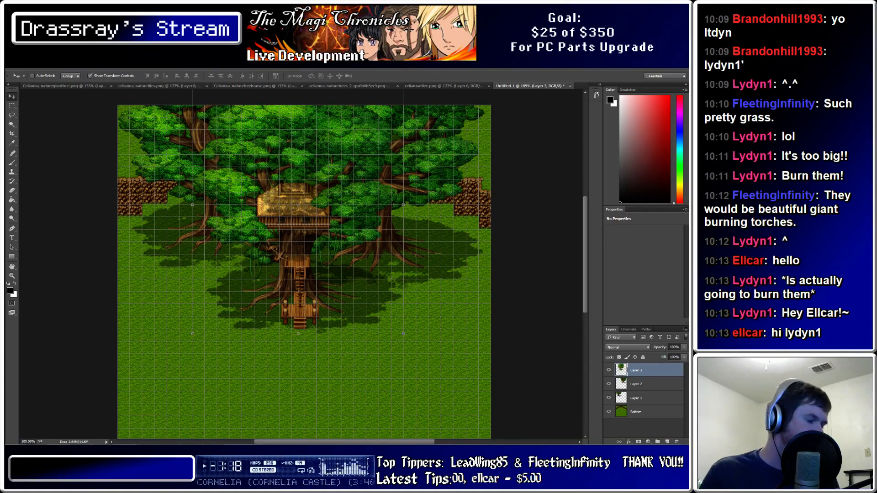
{"action": "scroll", "coordinate": [273, 323], "scroll_direction": "up", "scroll_amount": 4, "text": "alt"}
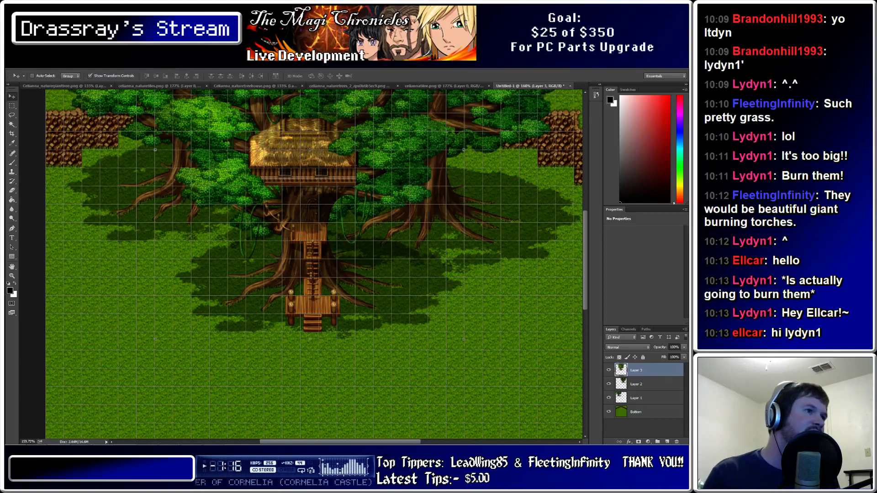
{"action": "key", "text": "m"}
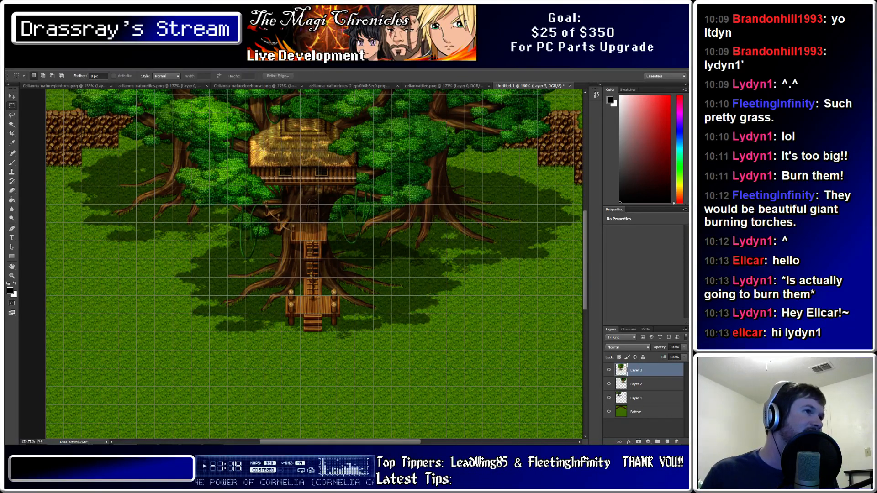
{"action": "key", "text": "v"}
{"action": "key", "text": "Left"}
{"action": "key", "text": "Left"}
{"action": "key", "text": "Left"}
{"action": "key", "text": "Left"}
{"action": "key", "text": "Left"}
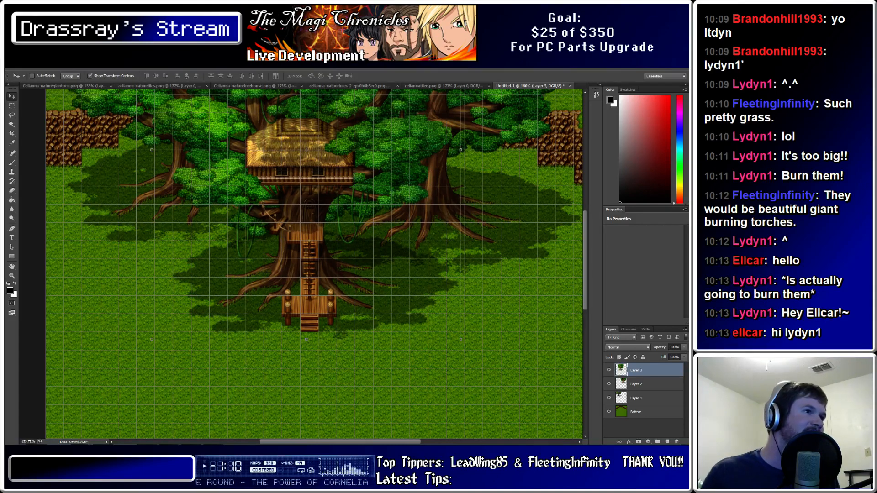
{"action": "scroll", "coordinate": [321, 349], "scroll_direction": "up", "scroll_amount": 5, "text": "alt"}
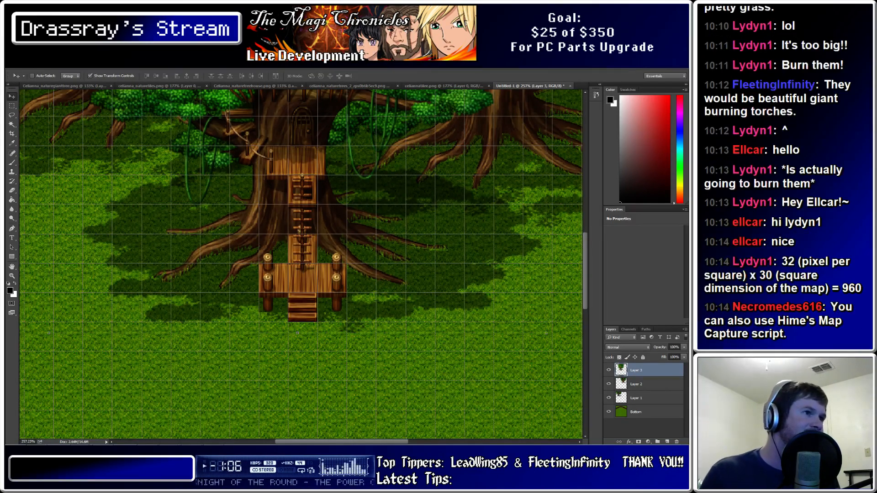
{"action": "key", "text": "Right"}
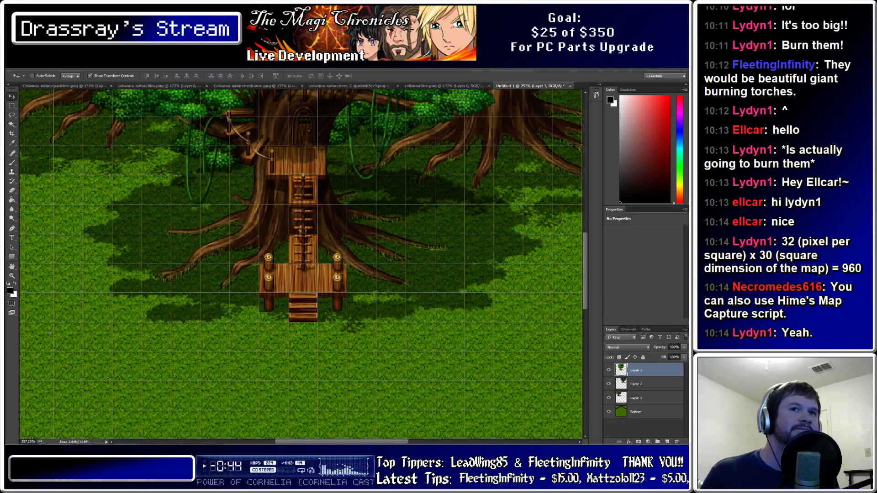
Select the Rectangular Marquee tool and switch to the Celianna_naturegianttree.png document
{"action": "scroll", "coordinate": [320, 198], "scroll_direction": "down", "scroll_amount": 7, "text": "alt"}
{"action": "scroll", "coordinate": [319, 198], "scroll_direction": "up", "scroll_amount": 3}
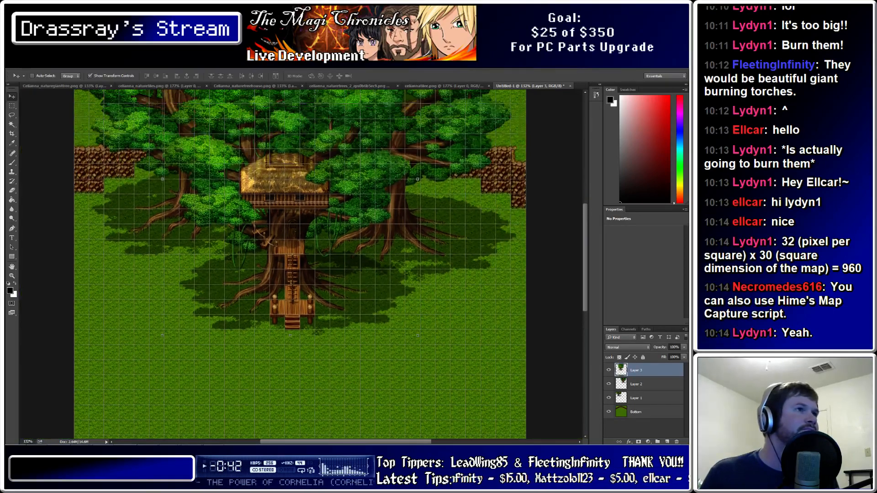
{"action": "scroll", "coordinate": [299, 264], "scroll_direction": "up", "scroll_amount": 2}
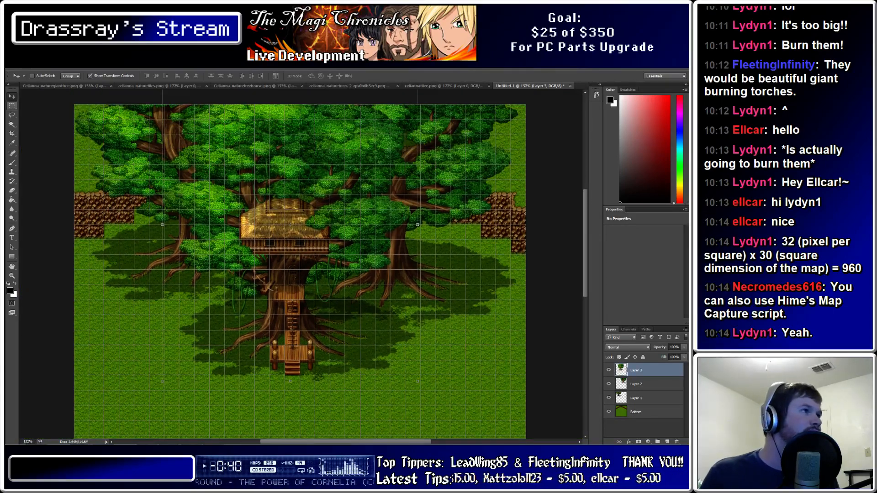
{"action": "key", "text": "m"}
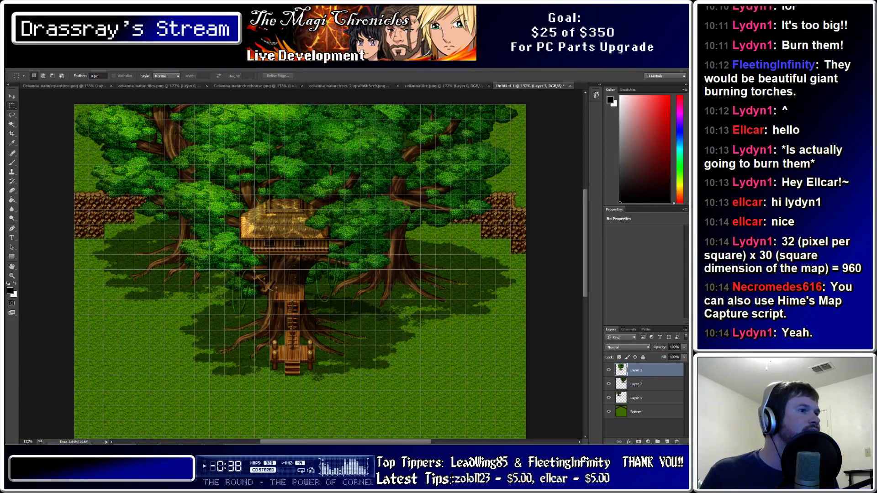
{"action": "scroll", "coordinate": [300, 263], "scroll_direction": "down", "scroll_amount": 1}
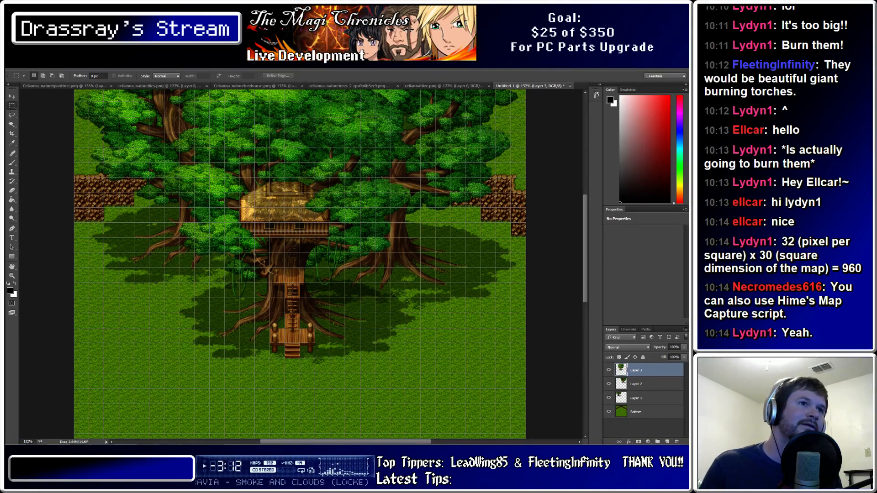
{"action": "mouse_move", "coordinate": [585, 249]}
{"action": "left_mouse_down"}
{"action": "mouse_move", "coordinate": [585, 328]}
{"action": "mouse_move", "coordinate": [585, 216]}
{"action": "mouse_move", "coordinate": [585, 244]}
{"action": "left_mouse_up"}
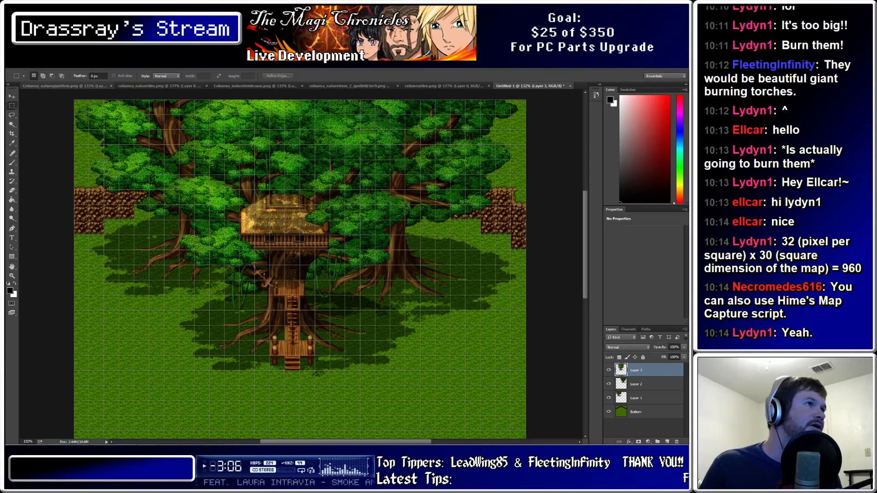
{"action": "key", "text": "ctrl+Tab"}
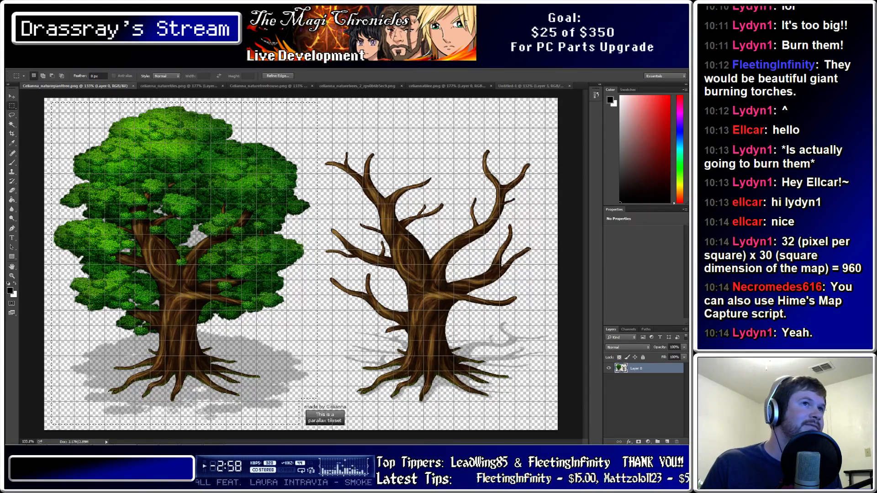
Paste the giant tree into the Untitled-1 map and drag it right with the Move tool
{"action": "left_click", "coordinate": [530, 85]}
{"action": "key", "text": "ctrl+v"}
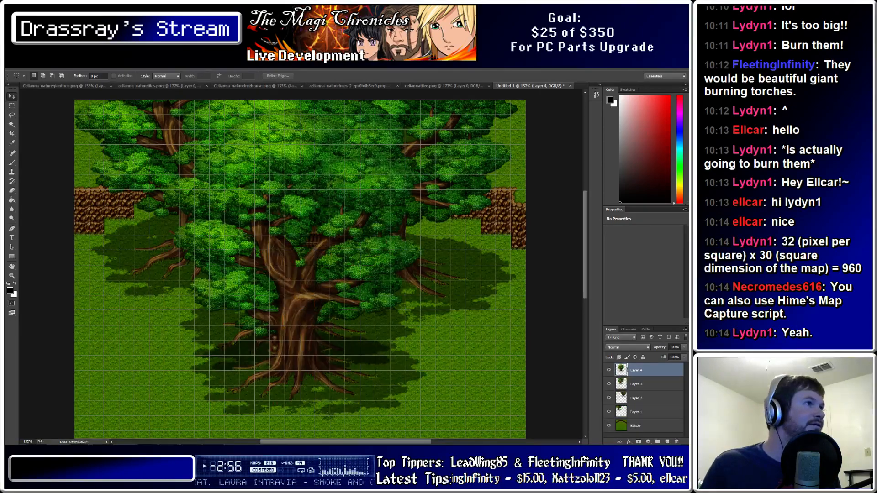
{"action": "key", "text": "v"}
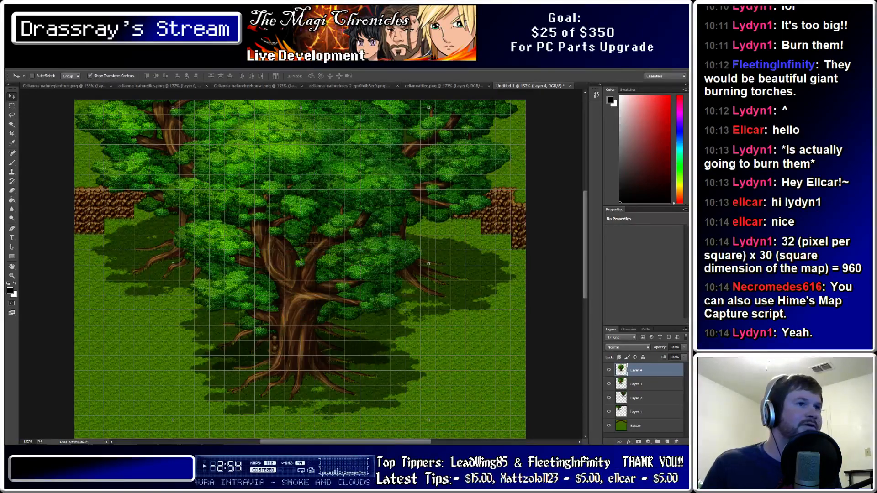
{"action": "scroll", "coordinate": [300, 263], "scroll_direction": "down", "scroll_amount": 3}
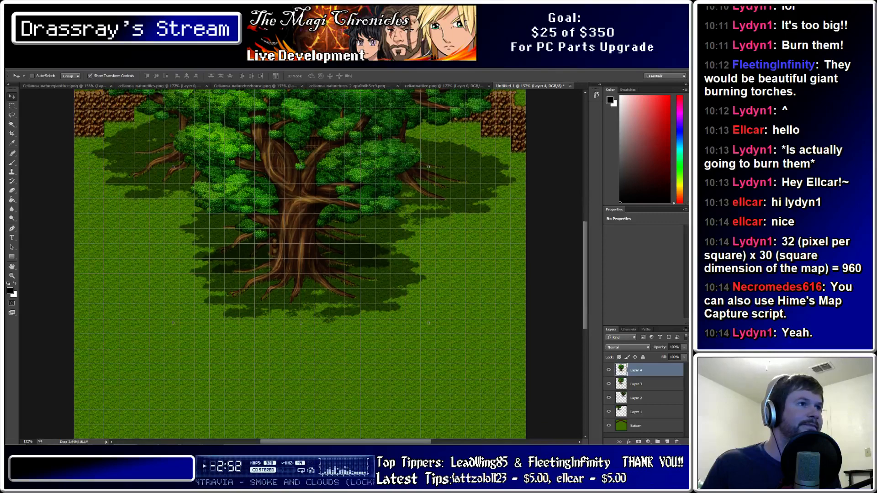
{"action": "left_click_drag", "start_coordinate": [315, 219], "coordinate": [522, 296]}
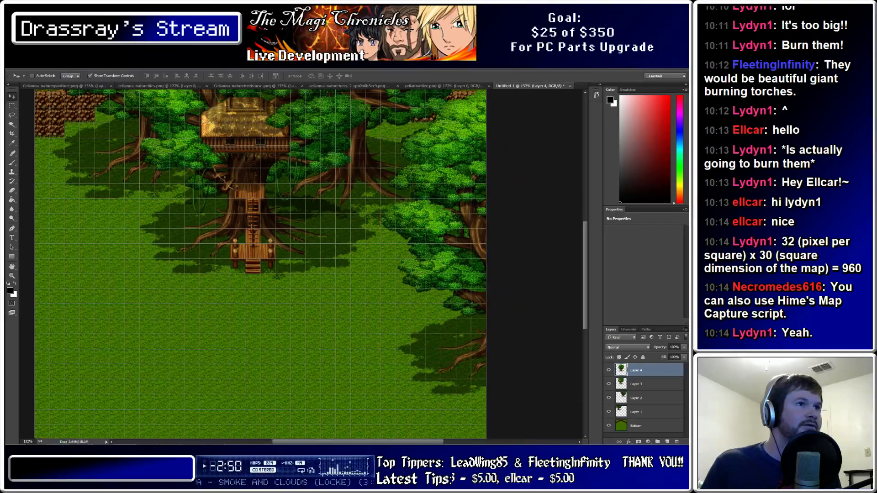
Paste two more giant trees and place them at the map's lower-right corner and bottom-right edge
{"action": "scroll", "coordinate": [300, 263], "scroll_direction": "down", "scroll_amount": 3}
{"action": "key", "text": "ctrl+v"}
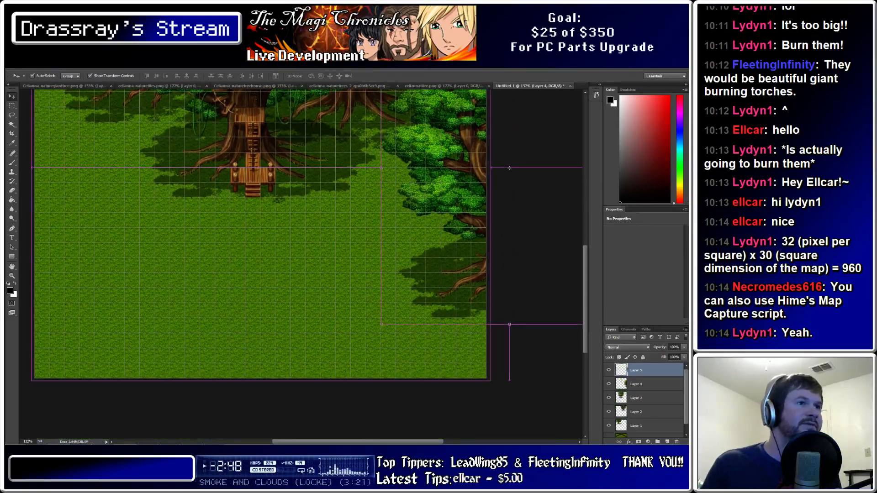
{"action": "left_click_drag", "start_coordinate": [310, 242], "coordinate": [433, 328]}
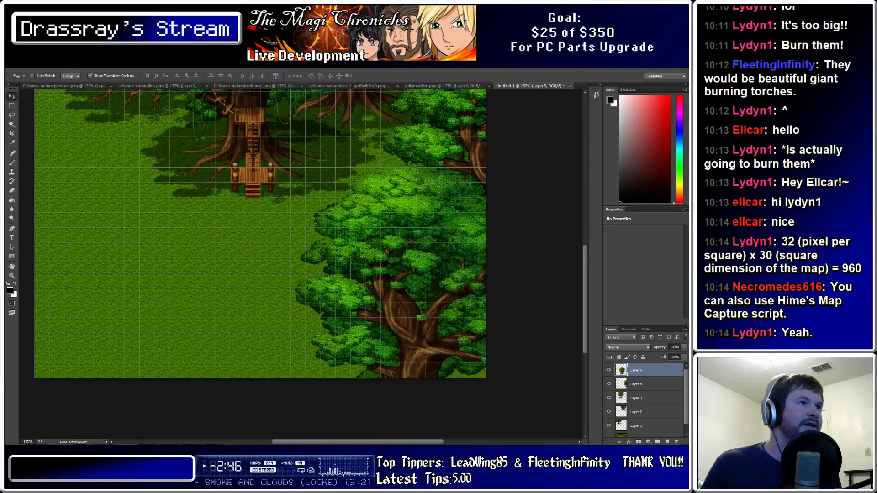
{"action": "key", "text": "ctrl+v"}
{"action": "left_click_drag", "start_coordinate": [299, 218], "coordinate": [363, 443]}
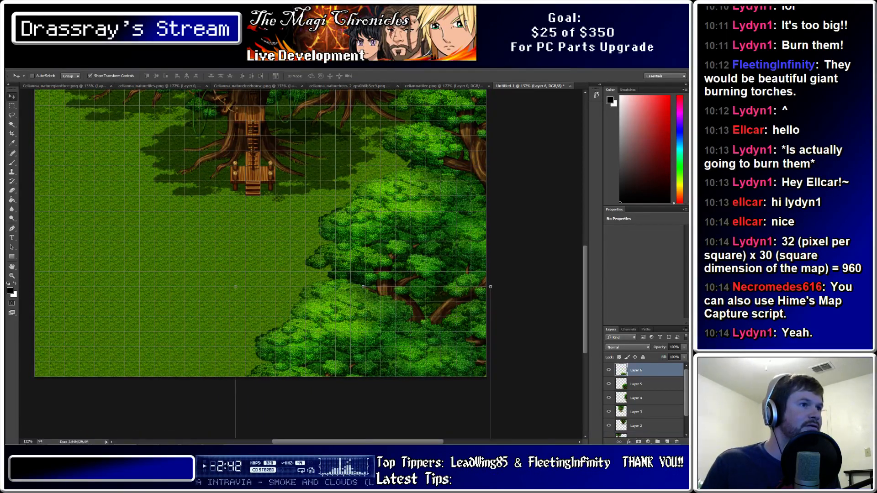
Paste trees along the left and lower-left of the map, uncovering the treehouse, and paste one more copy
{"action": "scroll", "coordinate": [301, 264], "scroll_direction": "up", "scroll_amount": 10}
{"action": "key", "text": "ctrl+v"}
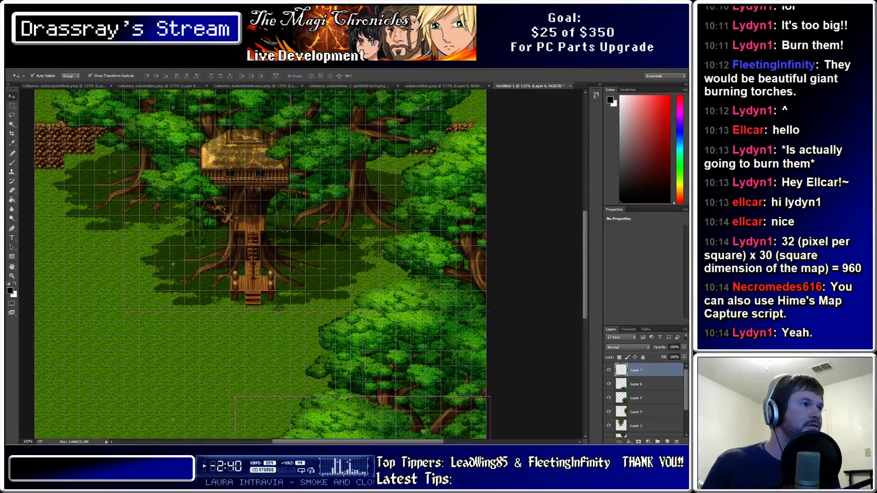
{"action": "left_click_drag", "start_coordinate": [301, 264], "coordinate": [39, 246]}
{"action": "key", "text": "ctrl+v"}
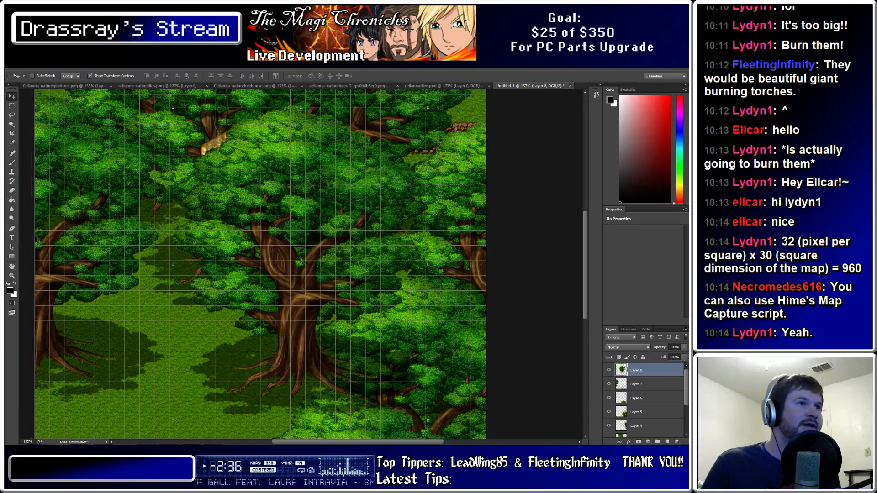
{"action": "left_click_drag", "start_coordinate": [301, 264], "coordinate": [72, 372]}
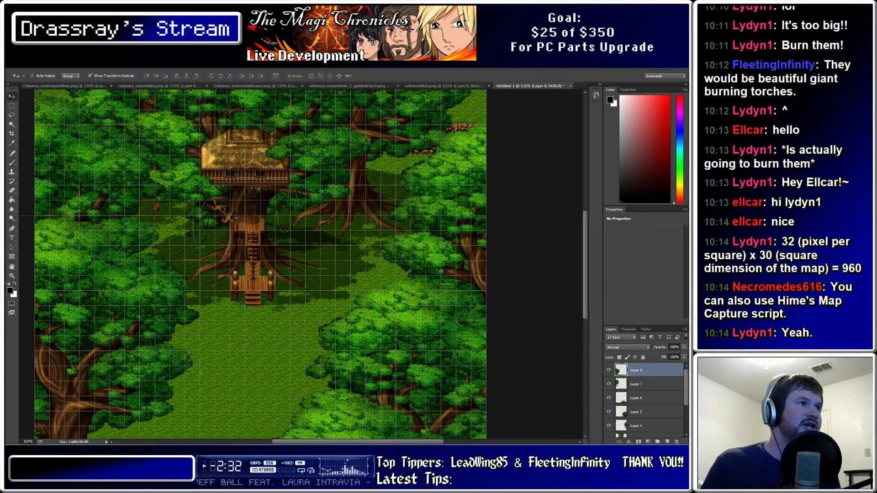
{"action": "scroll", "coordinate": [260, 265], "scroll_direction": "down", "scroll_amount": 6}
{"action": "key", "text": "ctrl+v"}
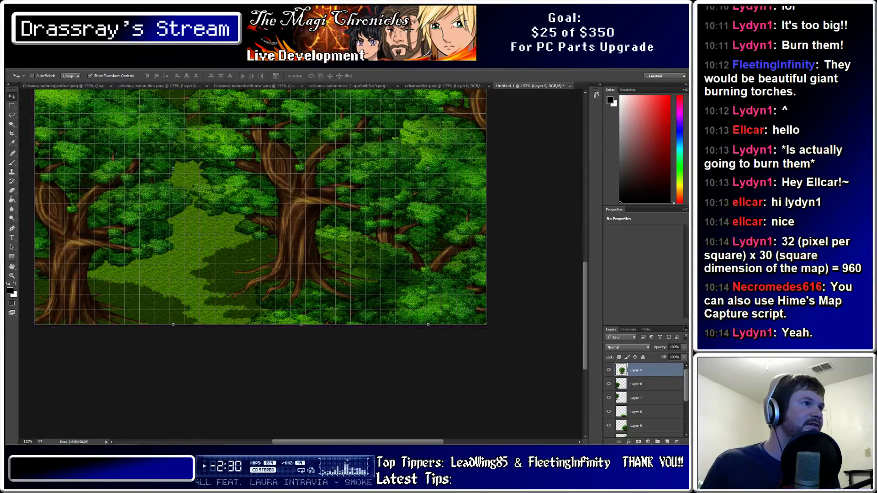
Drag Layer 9's tree to the map's lower left and scroll to review the framed clearing
{"action": "left_click_drag", "start_coordinate": [299, 205], "coordinate": [114, 385]}
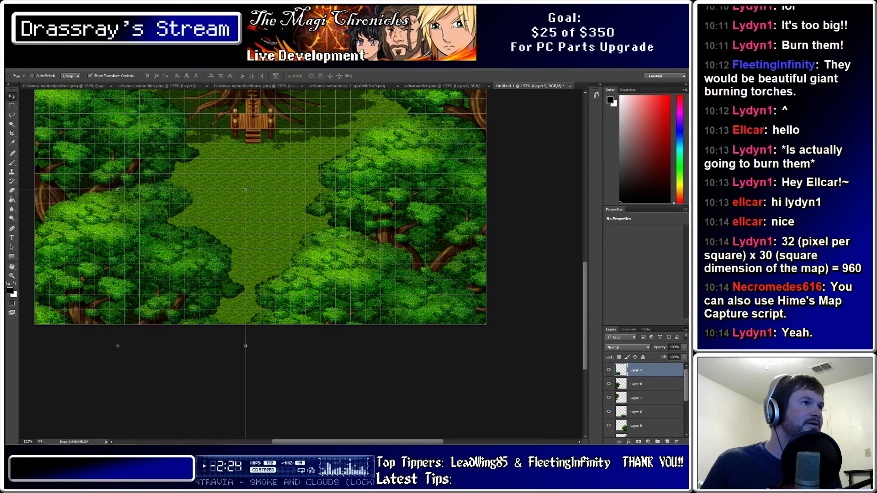
{"action": "scroll", "coordinate": [260, 242], "scroll_direction": "up", "scroll_amount": 3}
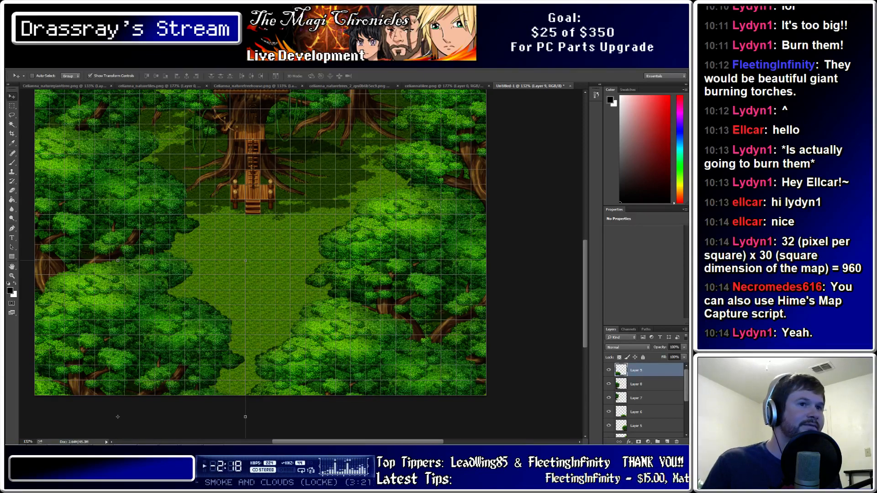
{"action": "scroll", "coordinate": [260, 265], "scroll_direction": "up", "scroll_amount": 7}
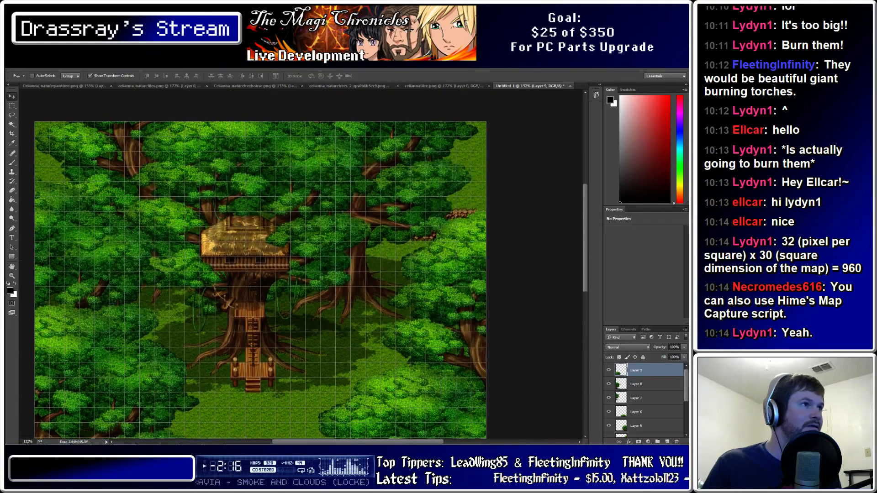
{"action": "scroll", "coordinate": [260, 264], "scroll_direction": "up", "scroll_amount": 2}
{"action": "scroll", "coordinate": [260, 265], "scroll_direction": "down", "scroll_amount": 4}
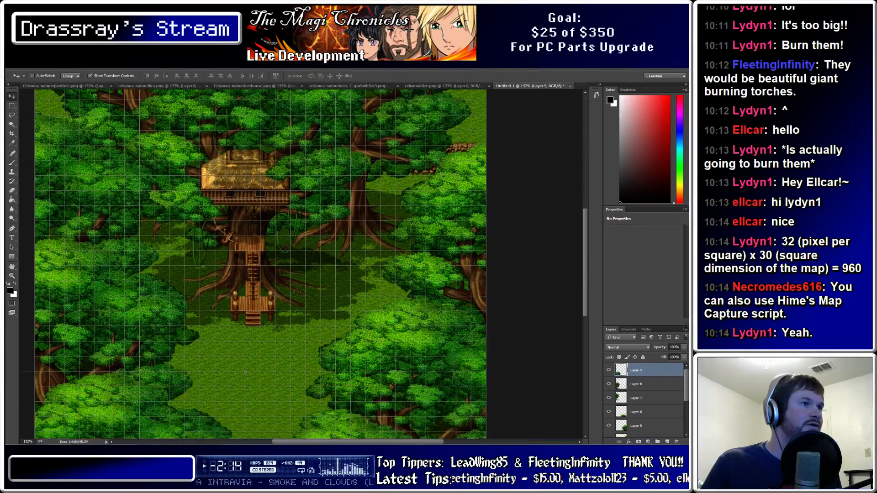
{"action": "scroll", "coordinate": [260, 265], "scroll_direction": "down", "scroll_amount": 4}
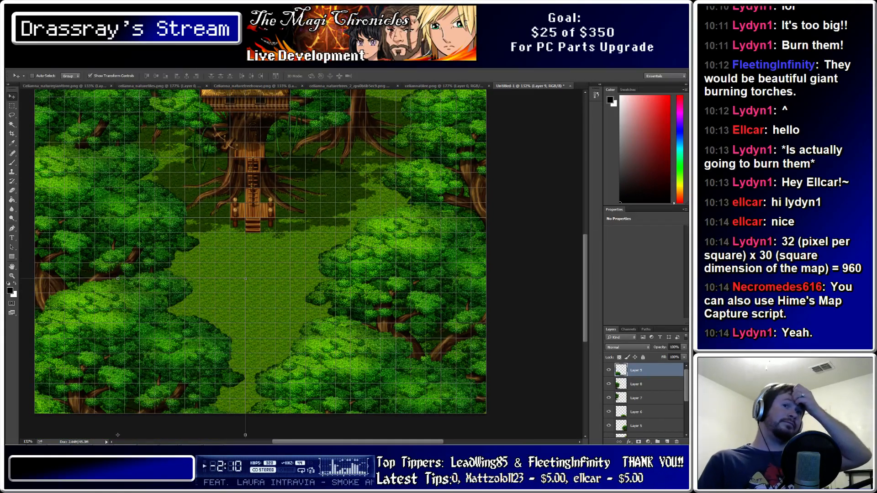
{"action": "scroll", "coordinate": [261, 265], "scroll_direction": "up", "scroll_amount": 5}
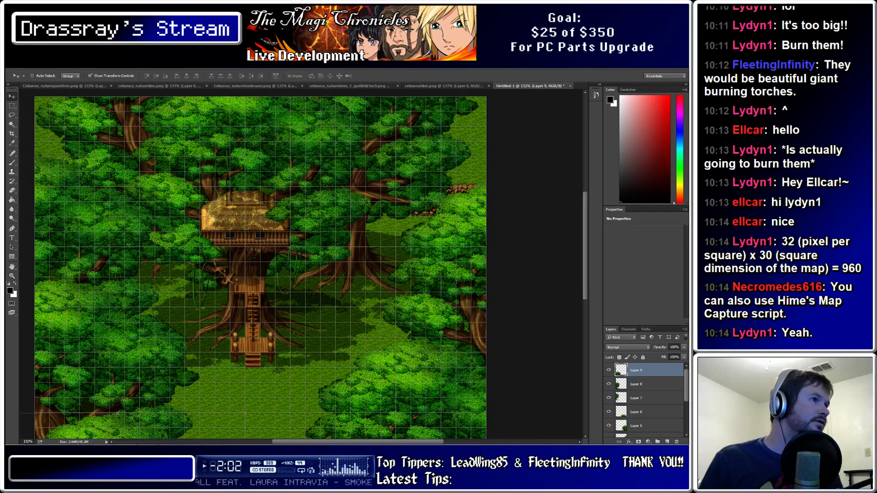
Select Layer 7 and drag its tree left and down to reveal the stacks of logs
{"action": "left_click", "coordinate": [636, 398]}
{"action": "left_click_drag", "start_coordinate": [100, 228], "coordinate": [74, 252]}
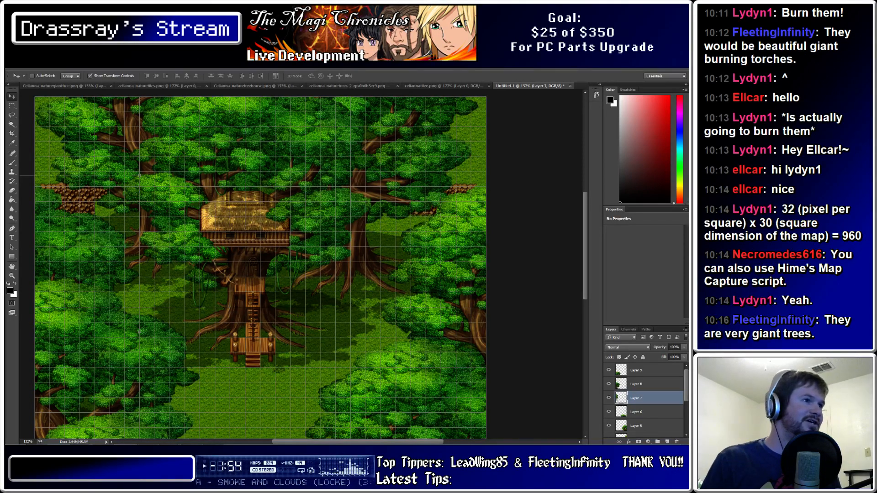
{"action": "scroll", "coordinate": [274, 267], "scroll_direction": "down", "scroll_amount": 5, "text": "alt"}
{"action": "scroll", "coordinate": [326, 302], "scroll_direction": "up", "scroll_amount": 5, "text": "alt"}
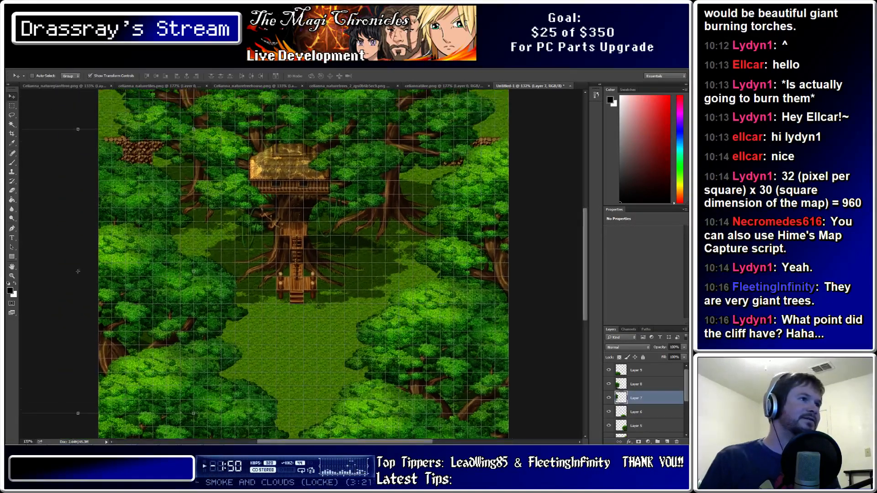
{"action": "scroll", "coordinate": [182, 246], "scroll_direction": "up", "scroll_amount": 2, "text": "alt"}
{"action": "scroll", "coordinate": [309, 264], "scroll_direction": "down", "scroll_amount": 1}
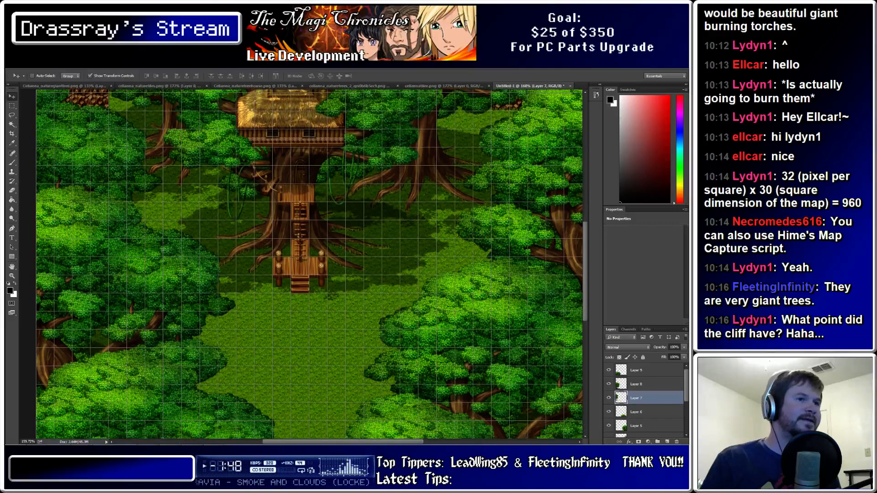
{"action": "scroll", "coordinate": [309, 264], "scroll_direction": "down", "scroll_amount": 3, "text": "alt"}
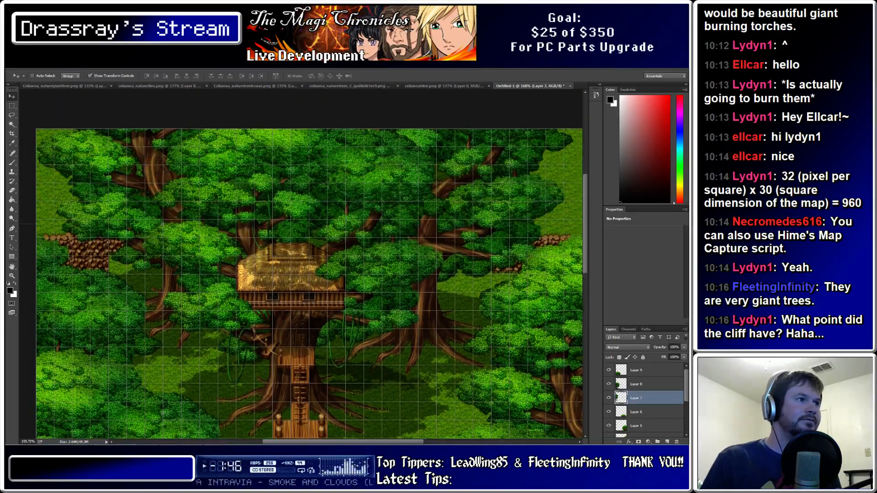
{"action": "scroll", "coordinate": [310, 264], "scroll_direction": "down", "scroll_amount": 2, "text": "alt"}
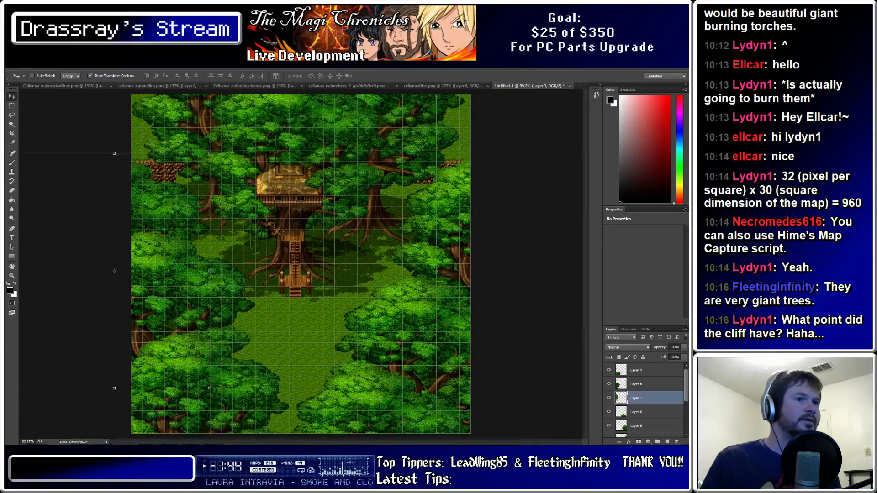
{"action": "scroll", "coordinate": [644, 400], "scroll_direction": "down", "scroll_amount": 4}
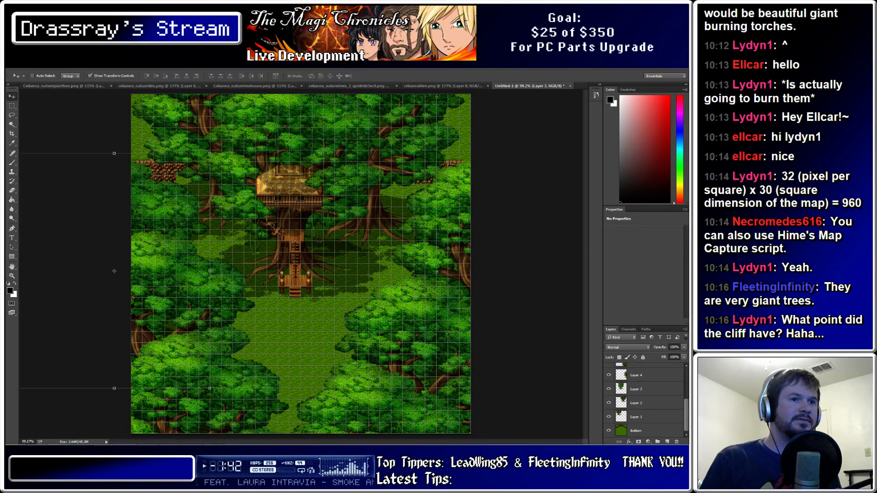
Select all tree layers from Layer 1 to Layer 9
{"action": "left_click", "coordinate": [644, 417]}
{"action": "scroll", "coordinate": [643, 417], "scroll_direction": "up", "scroll_amount": 4}
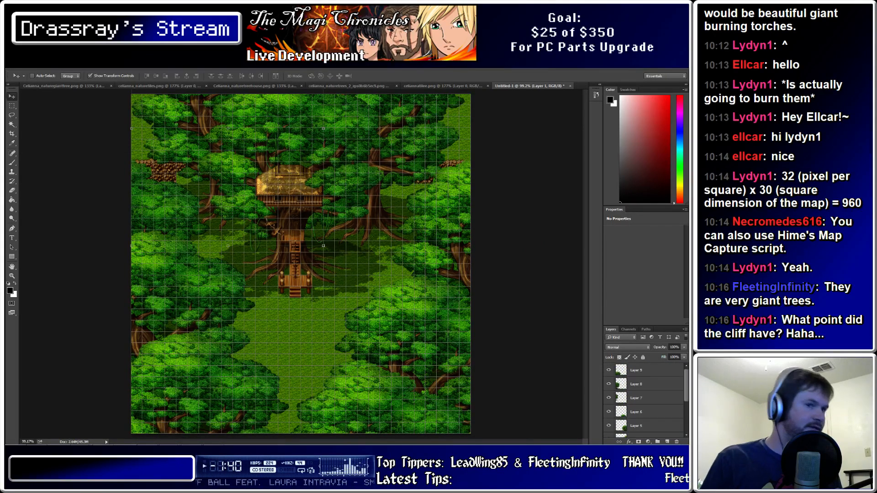
{"action": "left_click", "coordinate": [645, 371], "text": "shift"}
Merge the selected tree layers into a single layer
{"action": "right_click", "coordinate": [644, 372]}
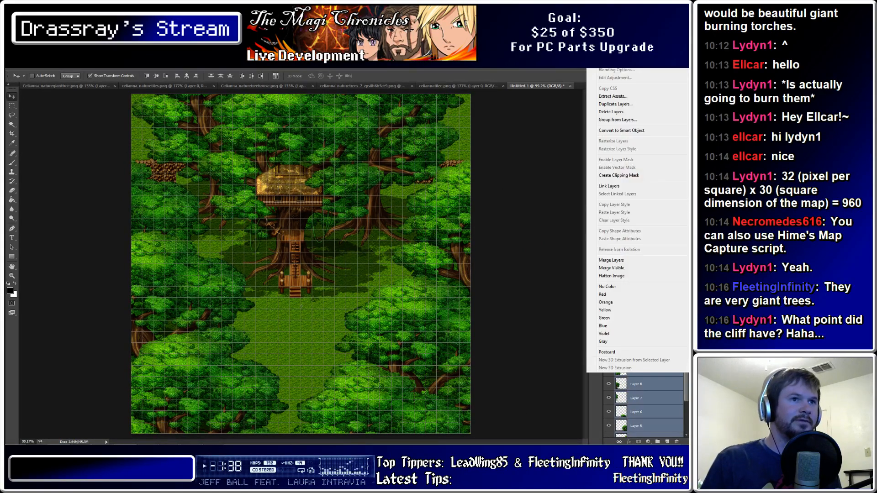
{"action": "left_click", "coordinate": [611, 260]}
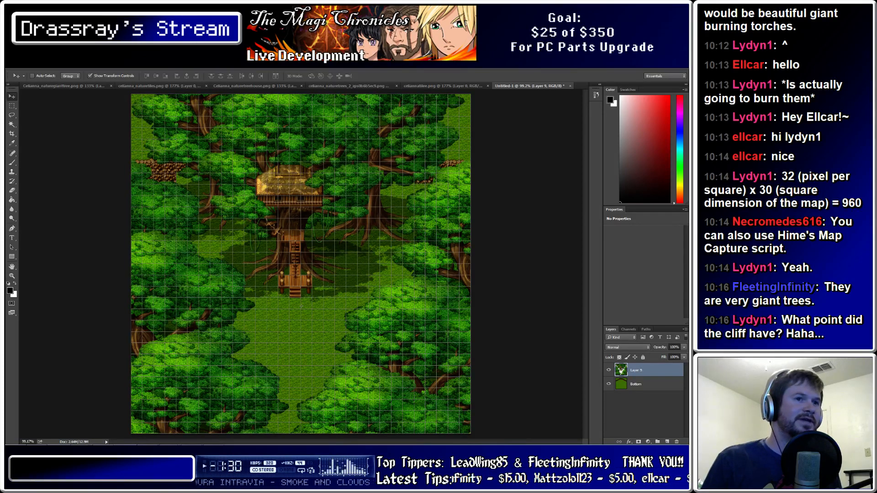
{"action": "right_click", "coordinate": [649, 369]}
{"action": "key", "text": "Escape"}
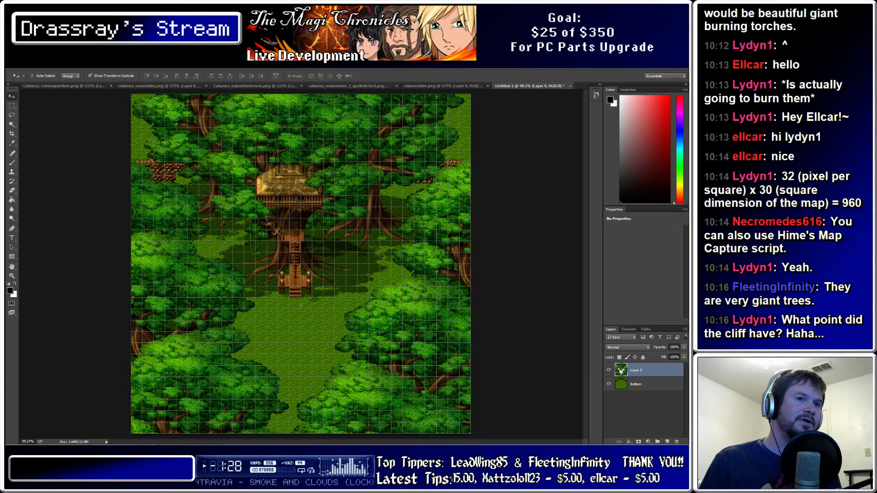
Rename the merged tree layer to 'Trees Bottom'
{"action": "double_click", "coordinate": [636, 370]}
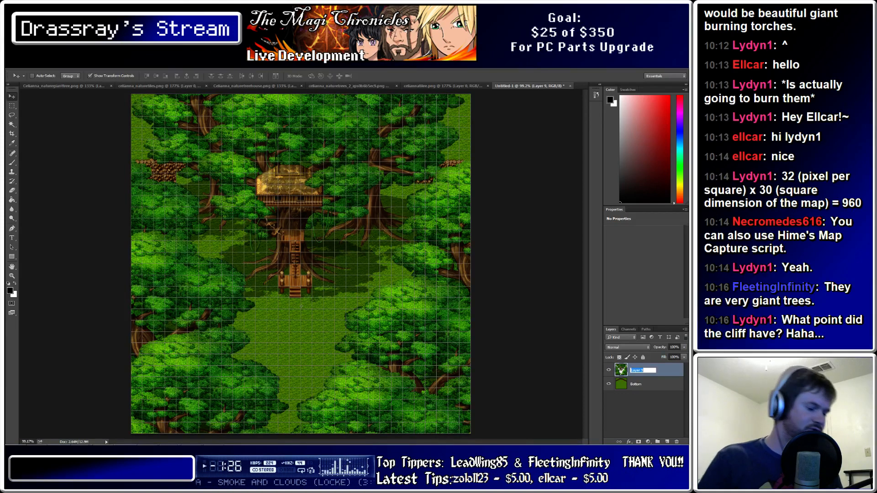
{"action": "type", "text": "Trees"}
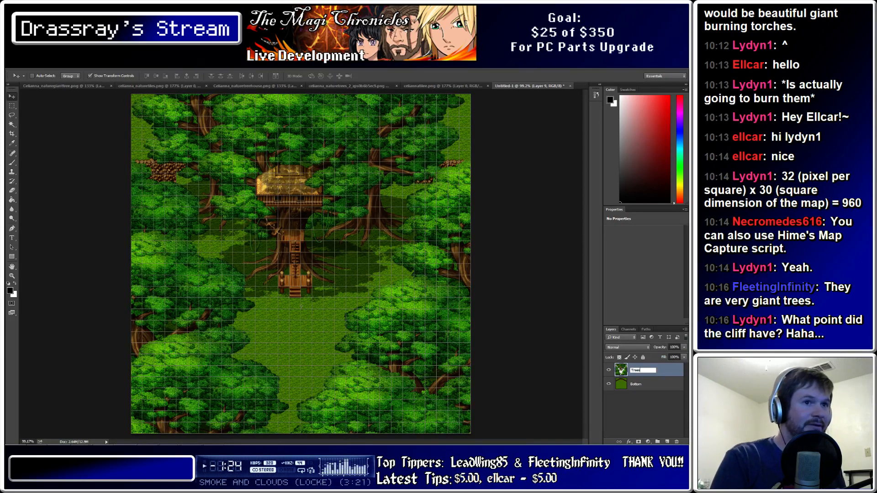
{"action": "type", "text": " Bottom"}
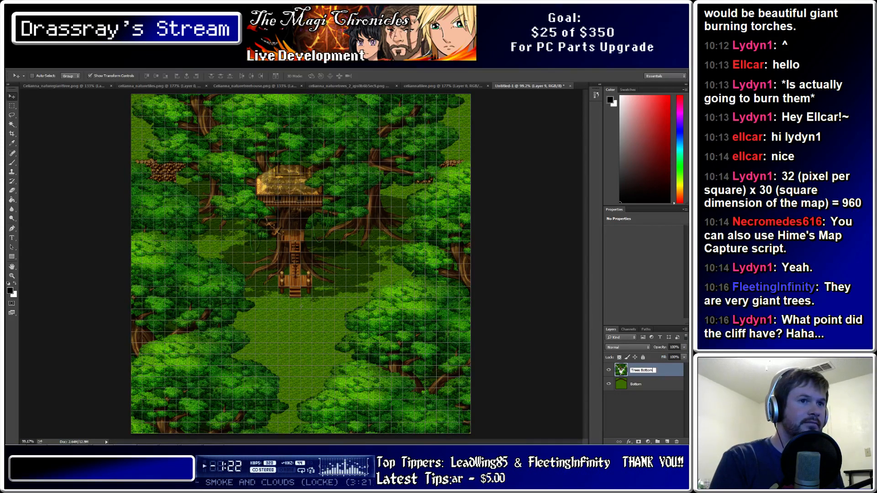
{"action": "left_click", "coordinate": [644, 411]}
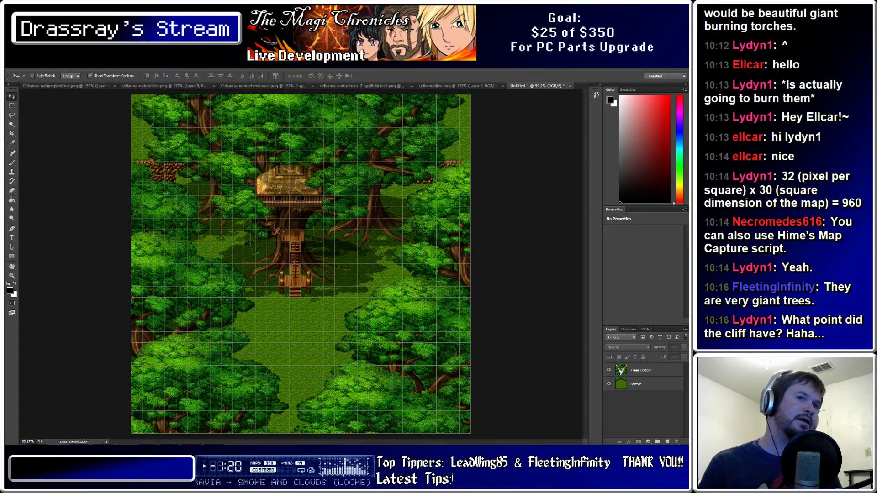
{"action": "right_click", "coordinate": [639, 371]}
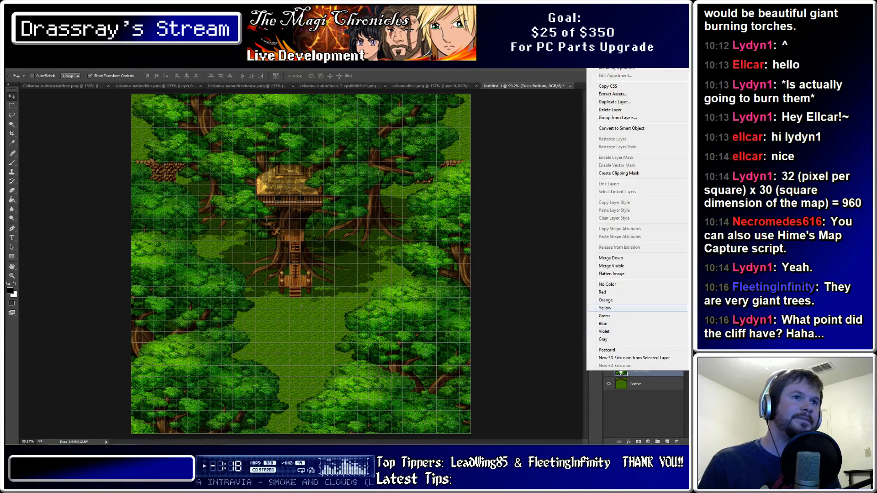
{"action": "key", "text": "Escape"}
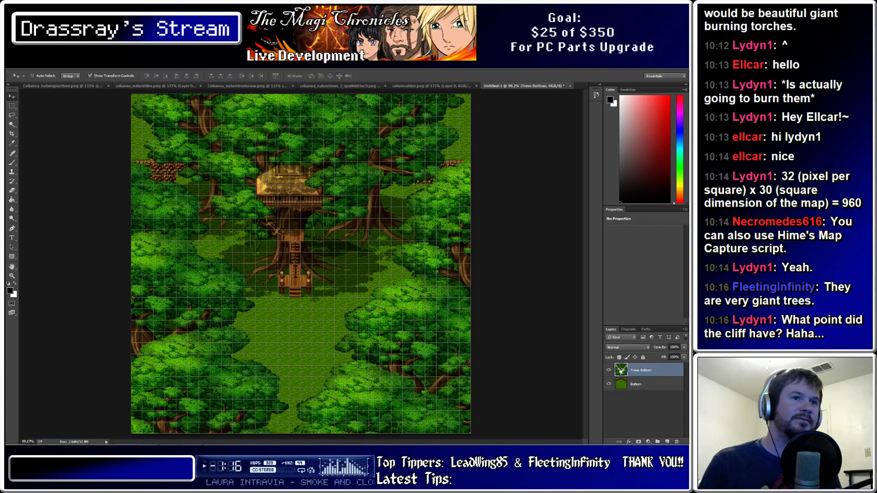
Duplicate the Trees Bottom layer as 'Trees Top' above it
{"action": "right_click", "coordinate": [648, 371]}
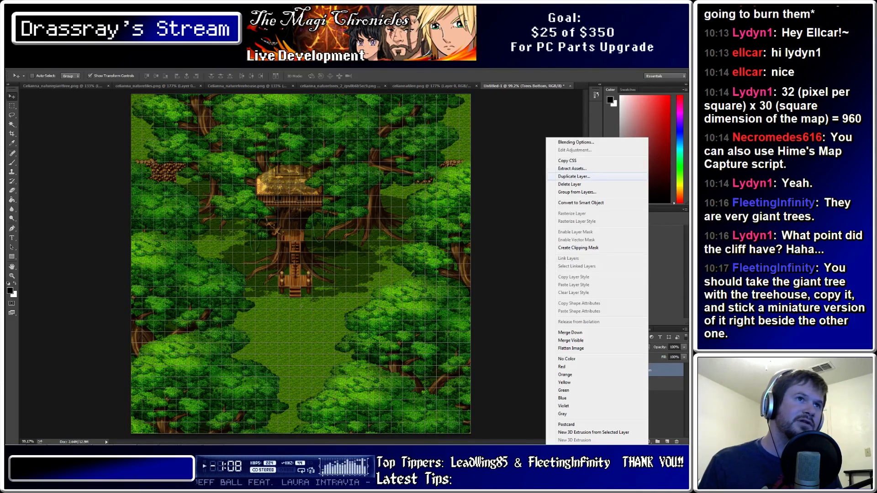
{"action": "left_click", "coordinate": [573, 176]}
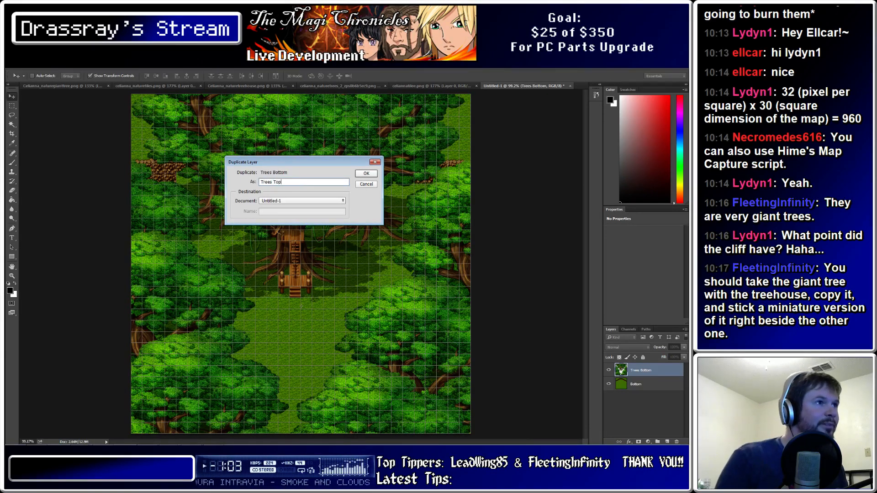
{"action": "key", "text": "Return"}
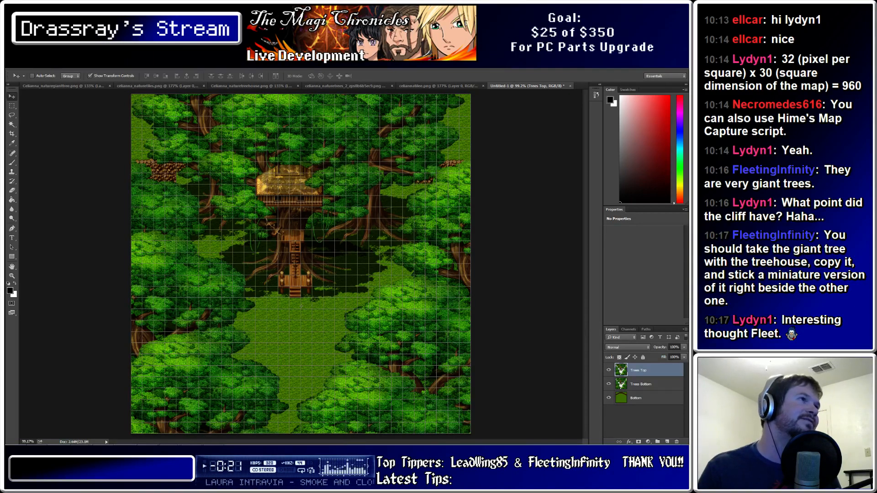
Cycle through the treehouse, nature tileset and giant tree images, then return to the forest map
{"action": "left_click", "coordinate": [251, 85]}
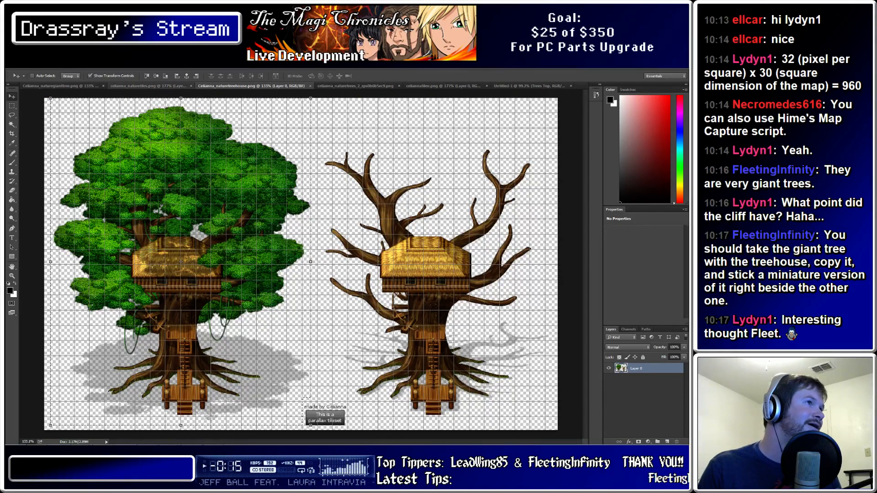
{"action": "left_click", "coordinate": [151, 86]}
{"action": "left_click", "coordinate": [61, 85]}
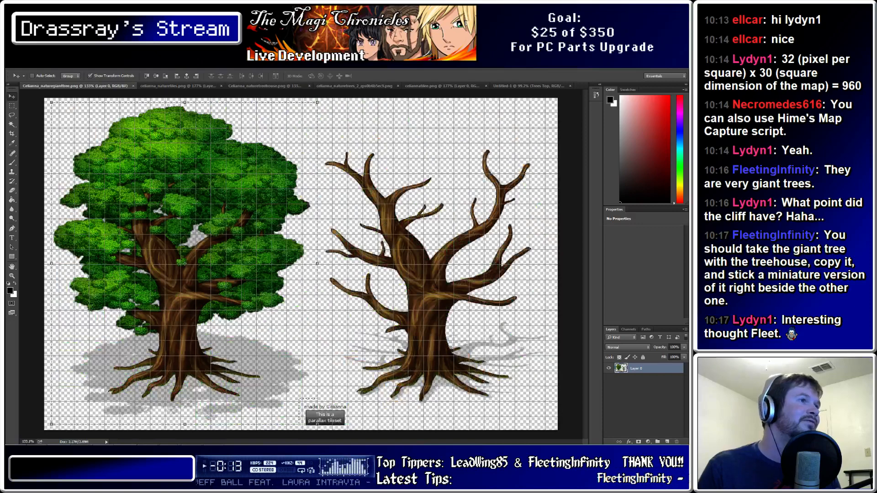
{"action": "left_click", "coordinate": [530, 86]}
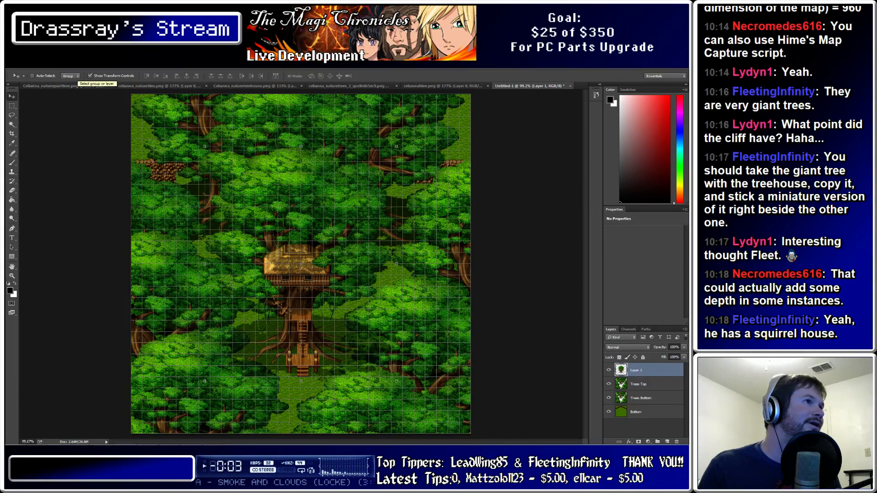
Scale the pasted treehouse to about 26% beside the big trunk using Nearest Neighbor interpolation
{"action": "left_click", "coordinate": [71, 76]}
{"action": "left_click", "coordinate": [67, 82]}
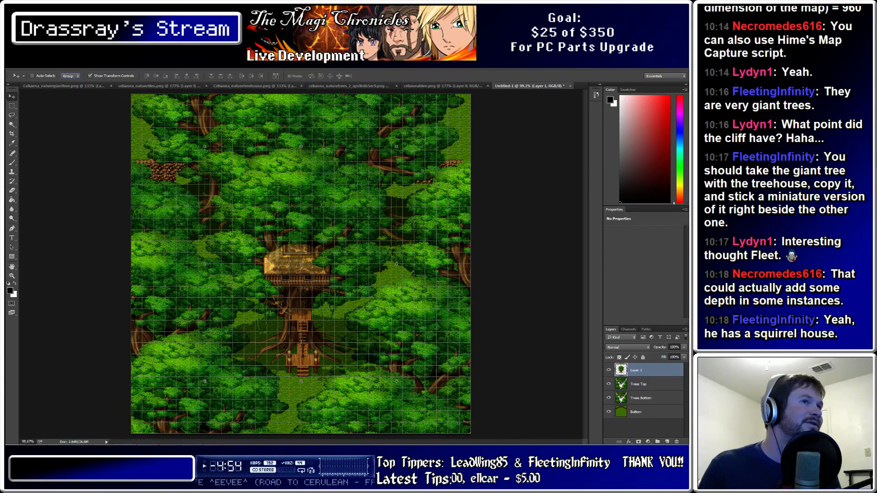
{"action": "left_click_drag", "start_coordinate": [396, 380], "coordinate": [264, 218], "text": "shift"}
{"action": "left_click_drag", "start_coordinate": [234, 182], "coordinate": [350, 262]}
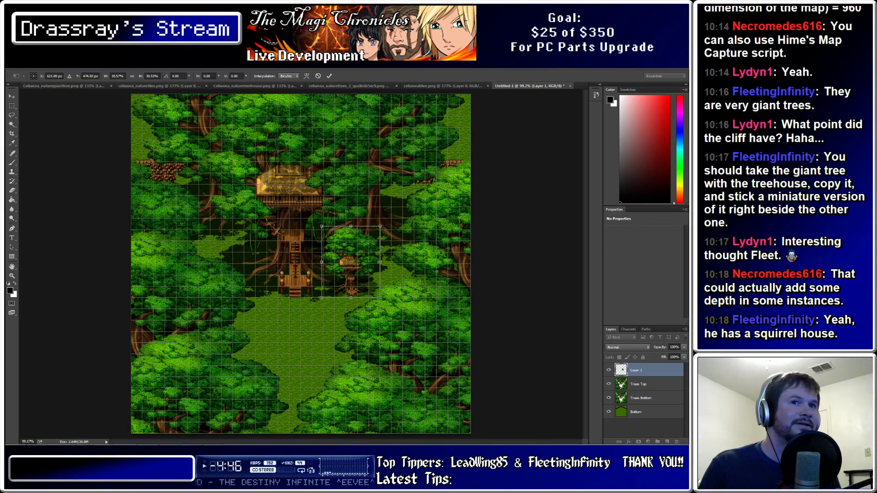
{"action": "left_click_drag", "start_coordinate": [322, 226], "coordinate": [330, 237], "text": "shift"}
{"action": "left_click_drag", "start_coordinate": [350, 265], "coordinate": [347, 265]}
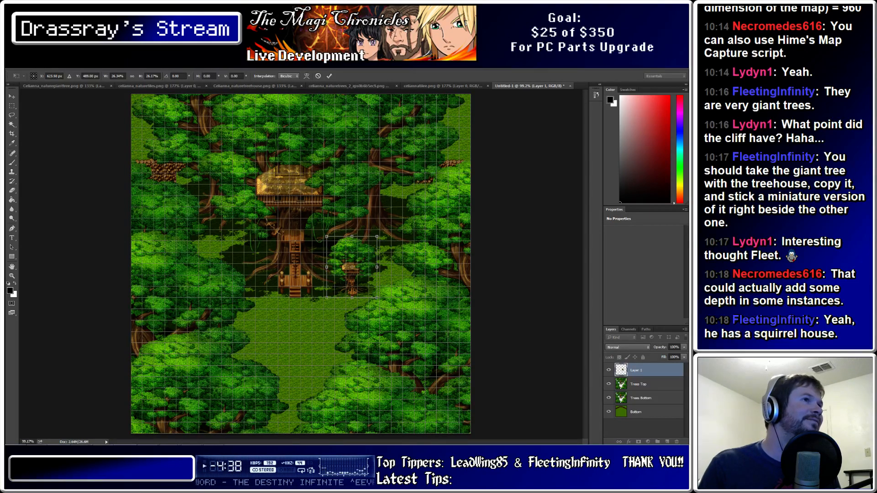
{"action": "left_click", "coordinate": [289, 76]}
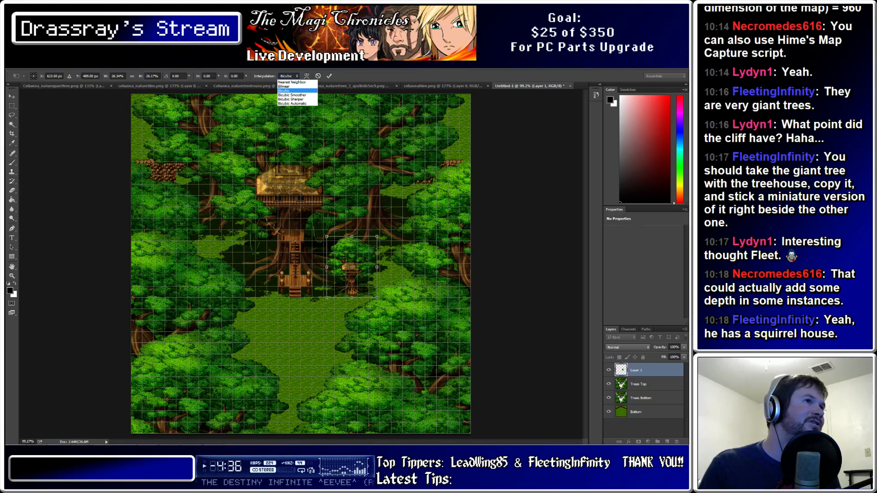
{"action": "left_click", "coordinate": [291, 82]}
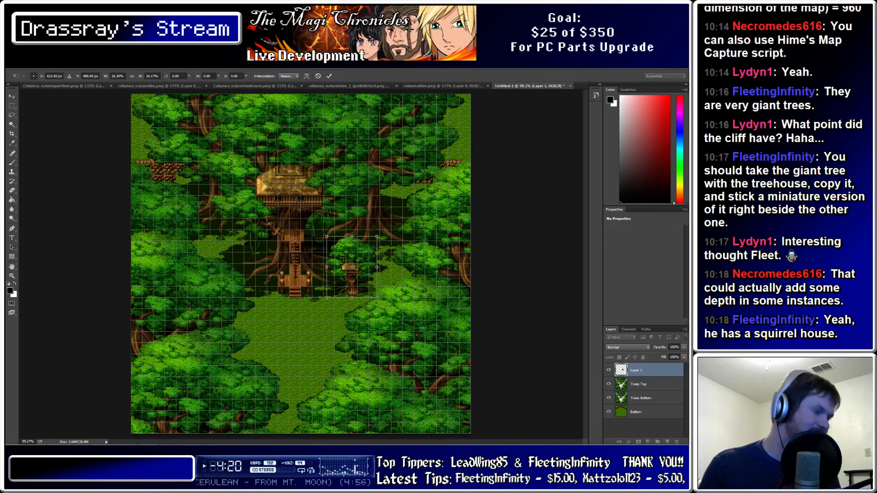
Nudge the miniature treehouse left, switch interpolation to Bicubic Sharper, and commit the transform
{"action": "scroll", "coordinate": [362, 332], "scroll_direction": "up", "scroll_amount": 8, "text": "alt"}
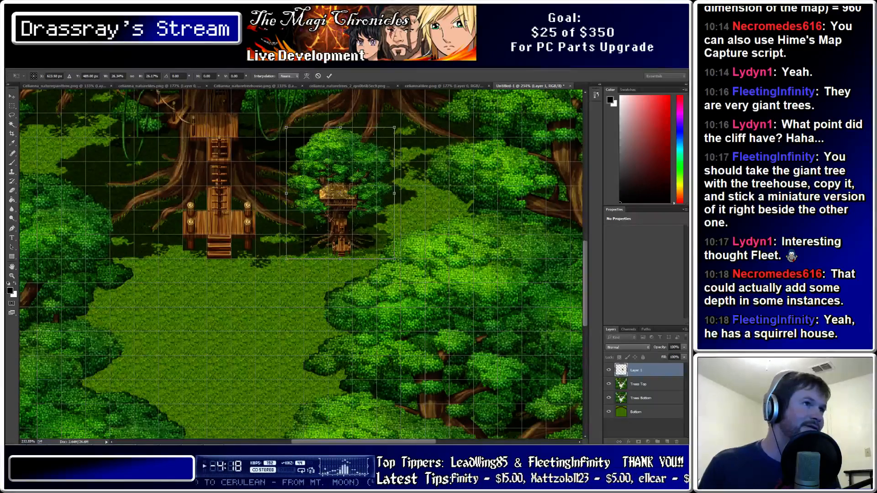
{"action": "scroll", "coordinate": [212, 150], "scroll_direction": "up", "scroll_amount": 2, "text": "alt"}
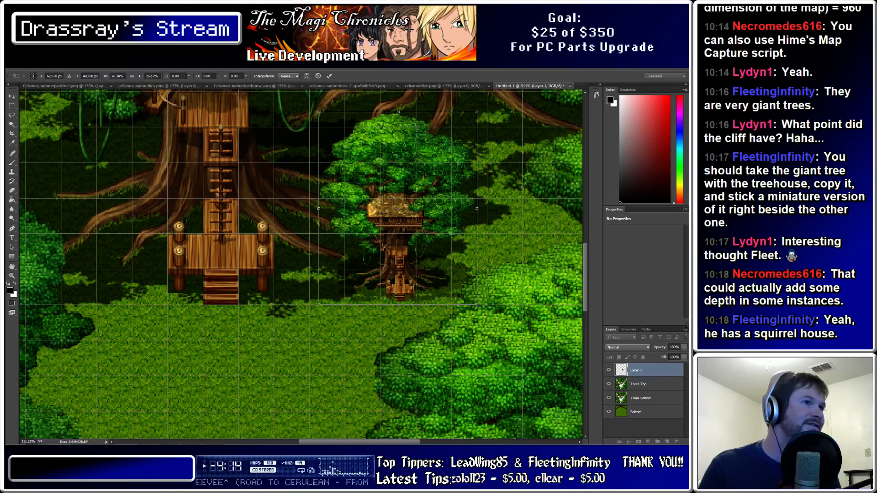
{"action": "left_click_drag", "start_coordinate": [396, 219], "coordinate": [381, 220]}
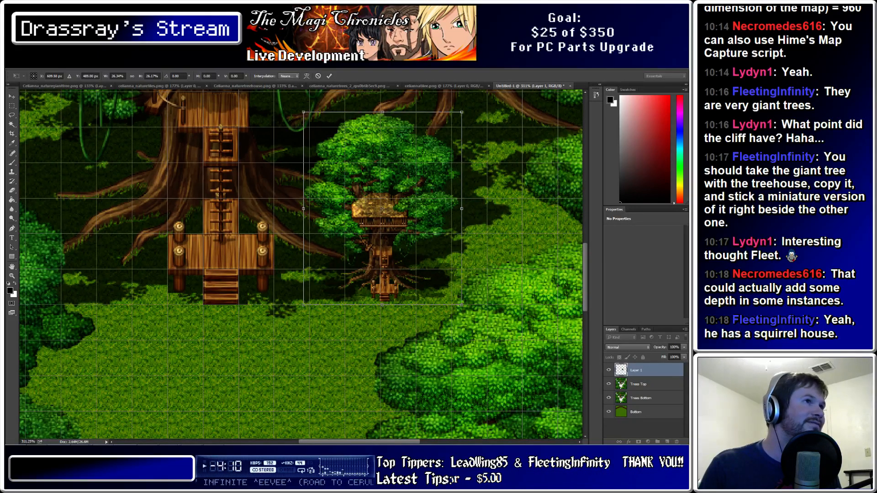
{"action": "left_click", "coordinate": [289, 76]}
{"action": "left_click", "coordinate": [292, 82]}
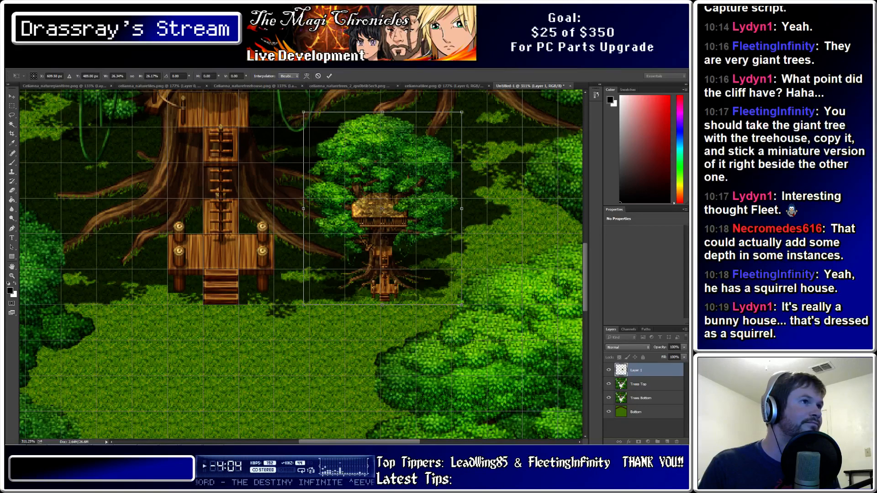
{"action": "left_click", "coordinate": [289, 76]}
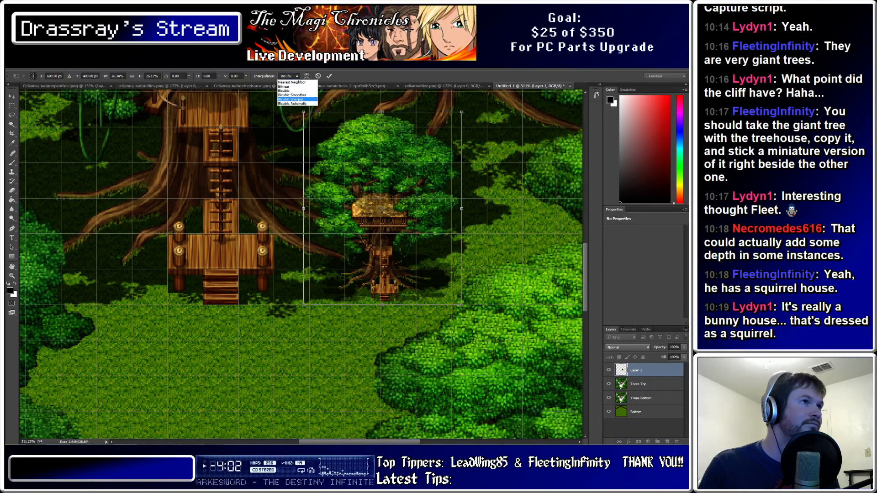
{"action": "left_click", "coordinate": [291, 99]}
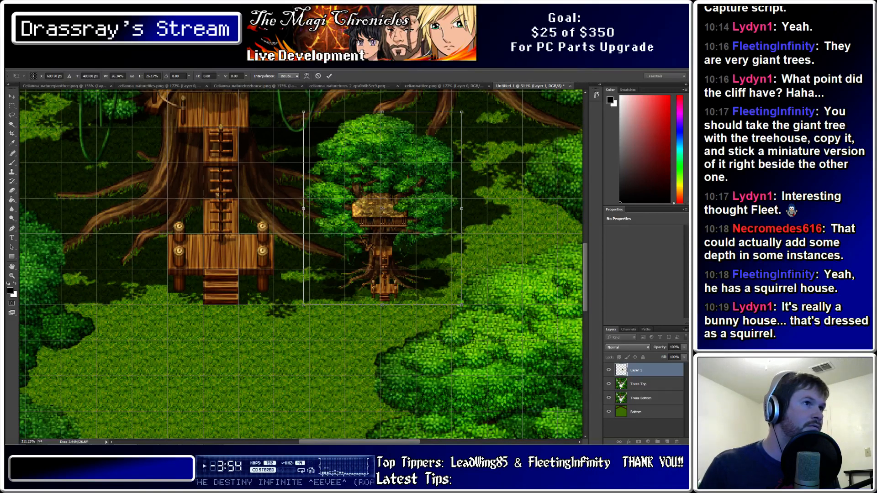
{"action": "scroll", "coordinate": [335, 195], "scroll_direction": "down", "scroll_amount": 5, "text": "alt"}
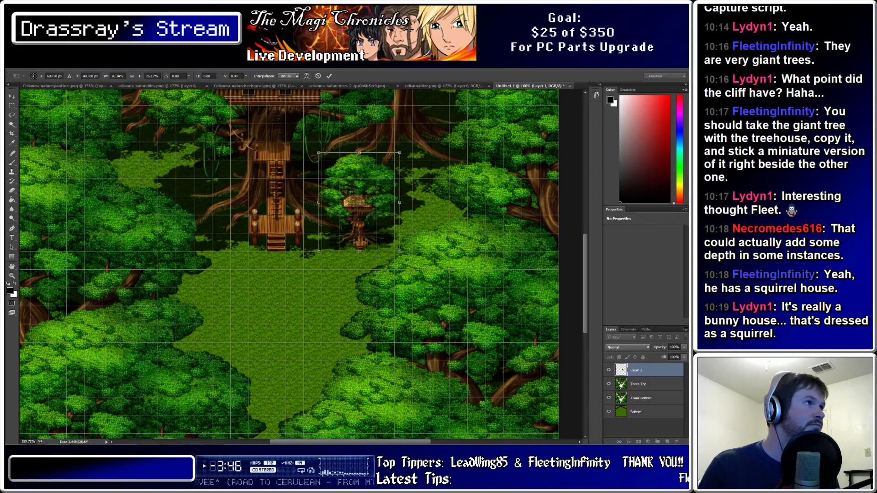
{"action": "left_click", "coordinate": [36, 64]}
{"action": "left_click", "coordinate": [69, 63]}
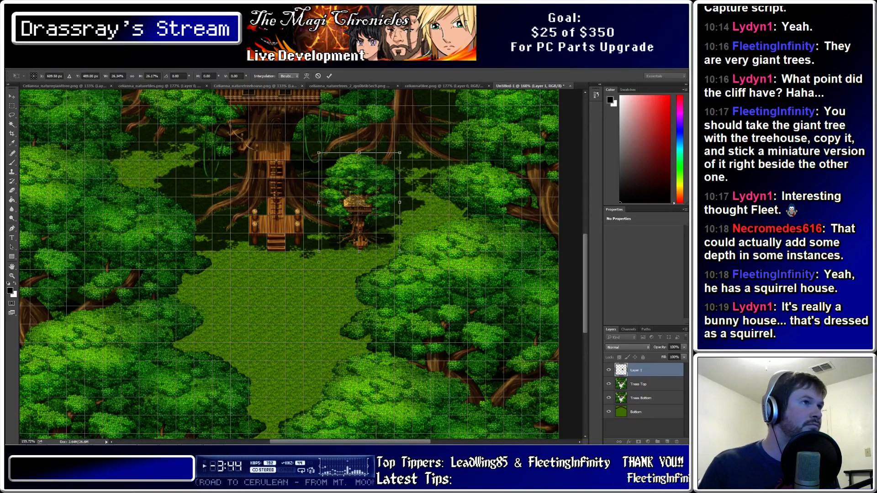
{"action": "key", "text": "Return"}
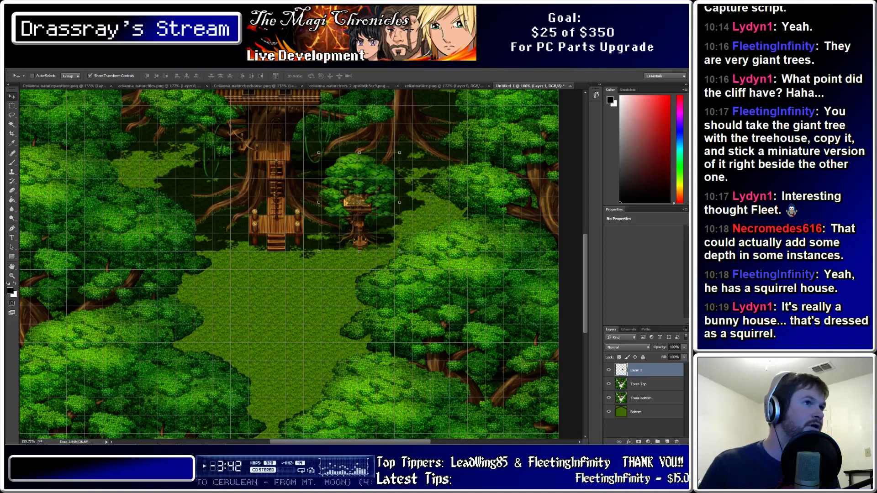
Nudge Layer 1's miniature treehouse a few pixels right and down with the arrow keys, then check placement
{"action": "scroll", "coordinate": [359, 175], "scroll_direction": "up", "scroll_amount": 7, "text": "alt"}
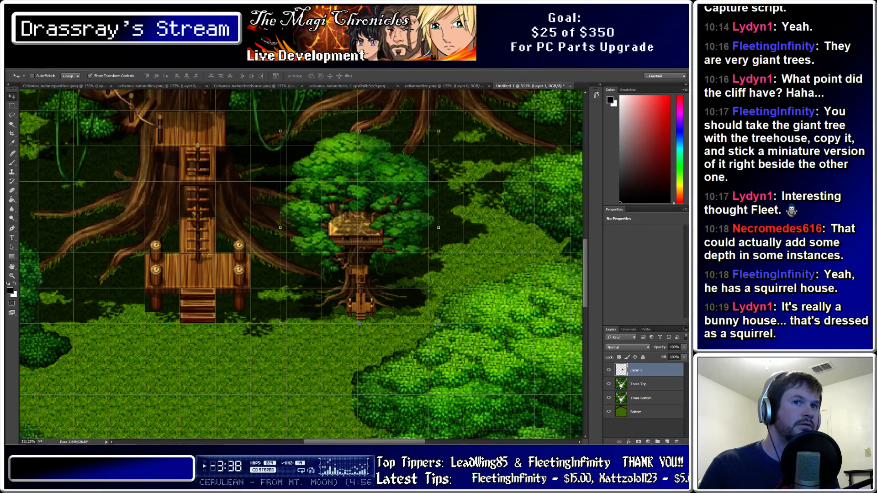
{"action": "key", "text": "Right"}
{"action": "key", "text": "Right"}
{"action": "key", "text": "Right"}
{"action": "key", "text": "Right"}
{"action": "key", "text": "Right"}
{"action": "key", "text": "Right"}
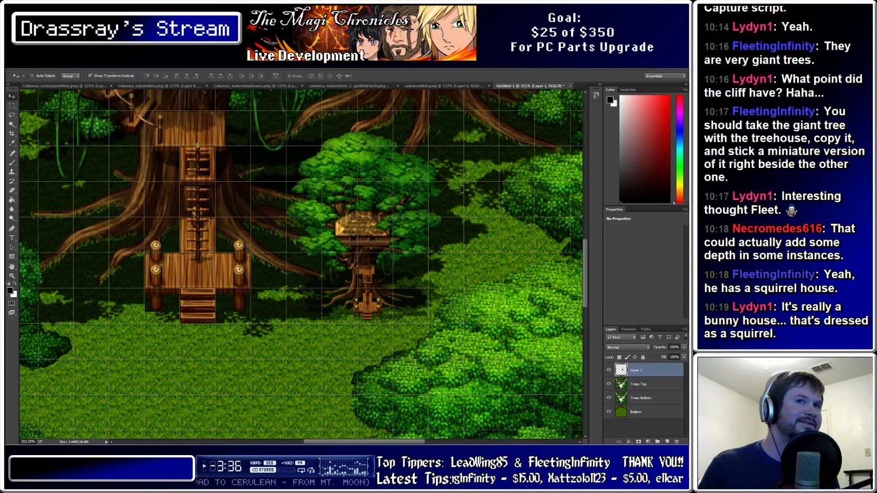
{"action": "key", "text": "Right"}
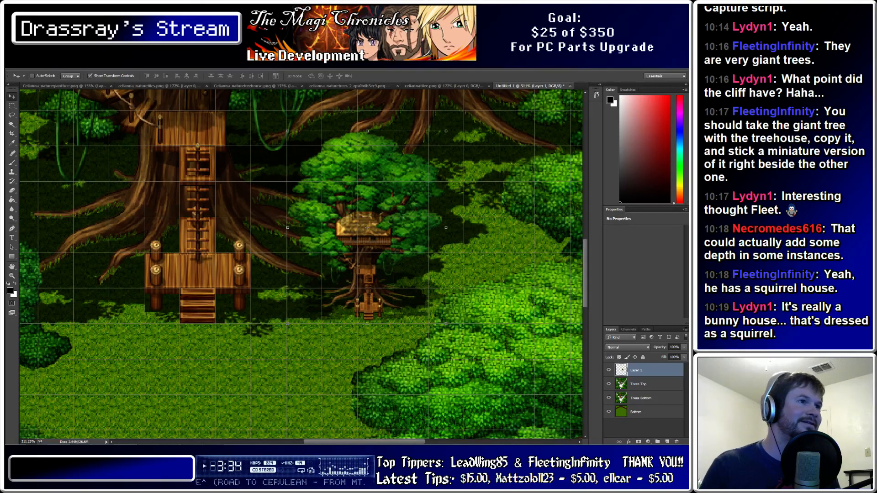
{"action": "key", "text": "Right"}
{"action": "key", "text": "Right"}
{"action": "key", "text": "Right"}
{"action": "key", "text": "Right"}
{"action": "key", "text": "Down"}
{"action": "key", "text": "Down"}
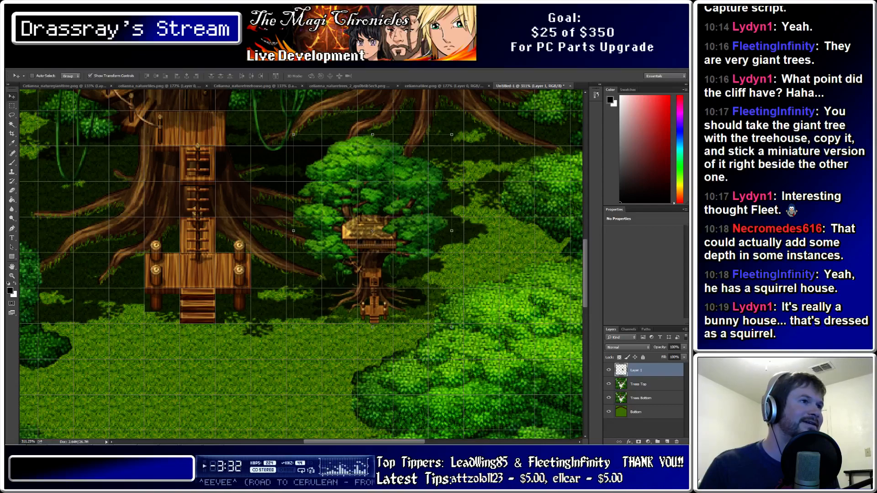
{"action": "key", "text": "Up"}
{"action": "scroll", "coordinate": [193, 241], "scroll_direction": "up", "scroll_amount": 2, "text": "alt"}
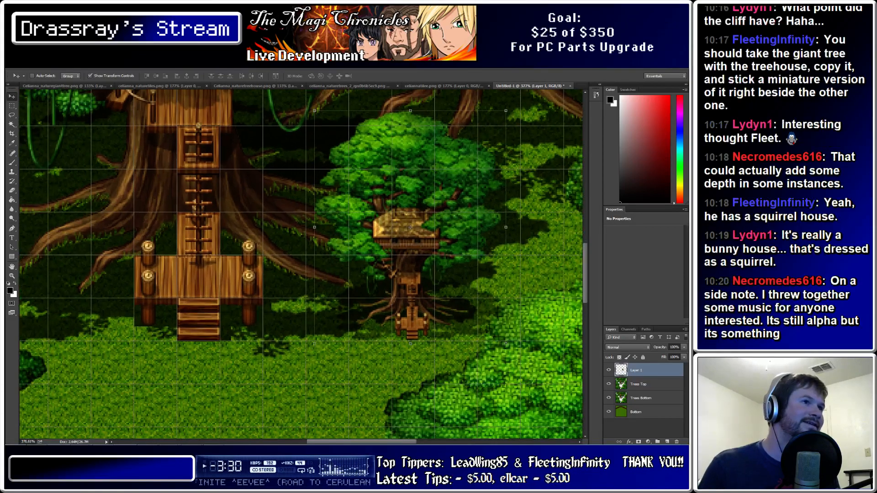
{"action": "scroll", "coordinate": [145, 206], "scroll_direction": "down", "scroll_amount": 10, "text": "alt"}
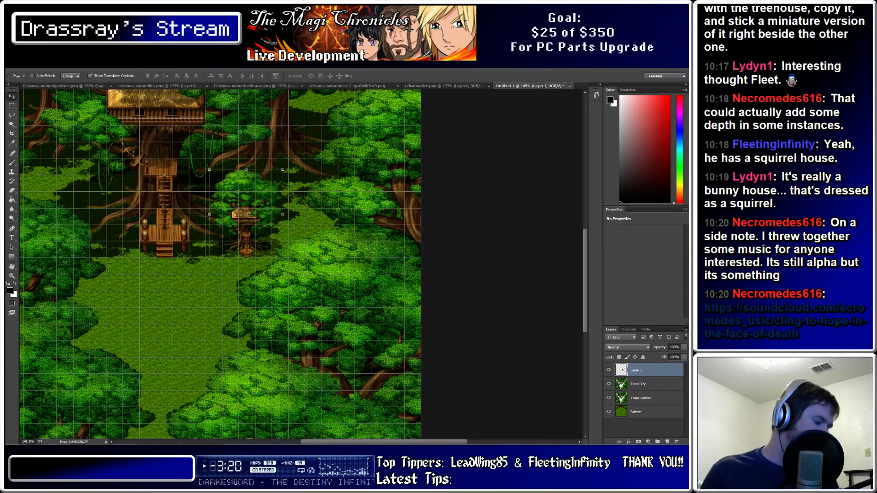
{"action": "scroll", "coordinate": [219, 265], "scroll_direction": "down", "scroll_amount": 7, "text": "alt"}
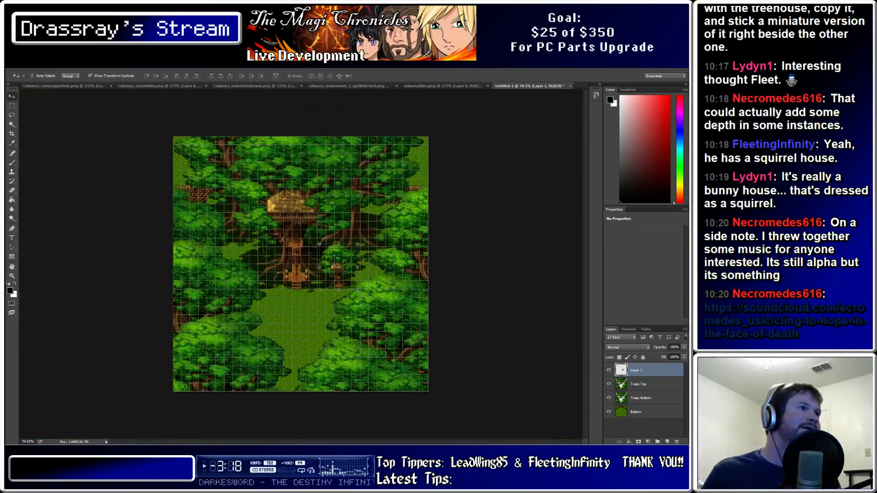
{"action": "scroll", "coordinate": [274, 257], "scroll_direction": "up", "scroll_amount": 4, "text": "alt"}
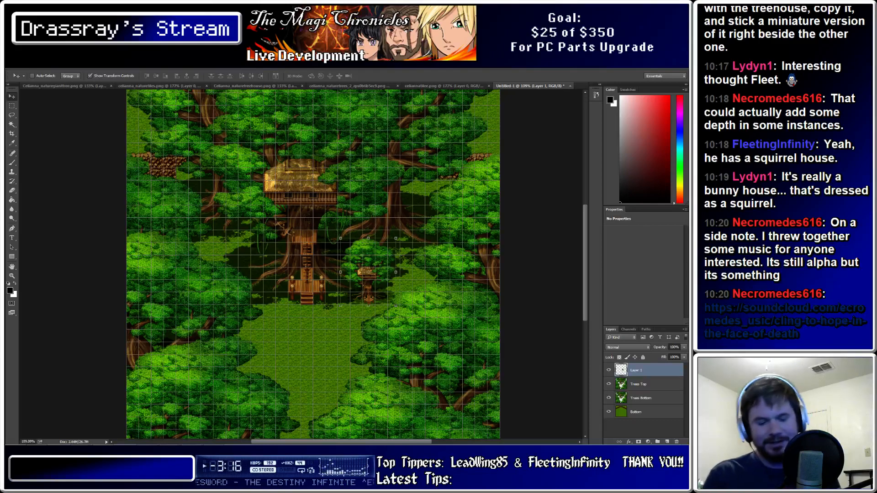
Delete the miniature treehouse Layer 1, then reselect the Trees Top layer
{"action": "key", "text": "Delete"}
{"action": "scroll", "coordinate": [313, 263], "scroll_direction": "up", "scroll_amount": 1}
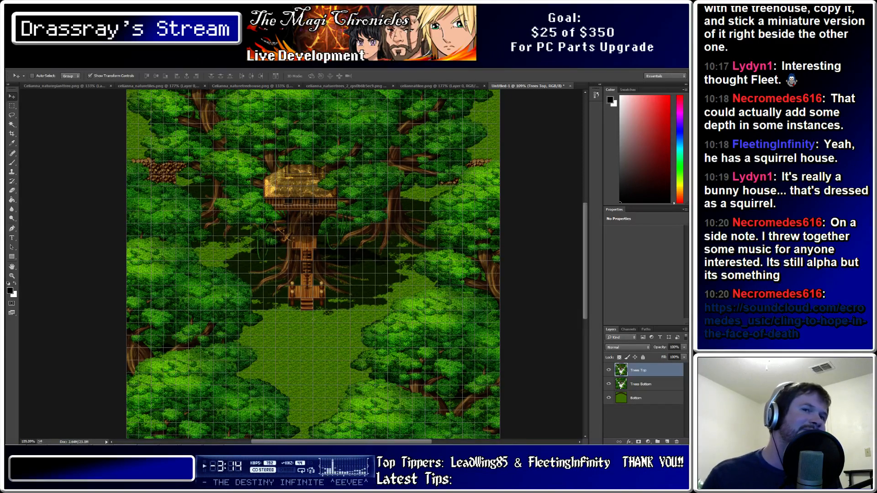
{"action": "scroll", "coordinate": [302, 274], "scroll_direction": "up", "scroll_amount": 3, "text": "alt"}
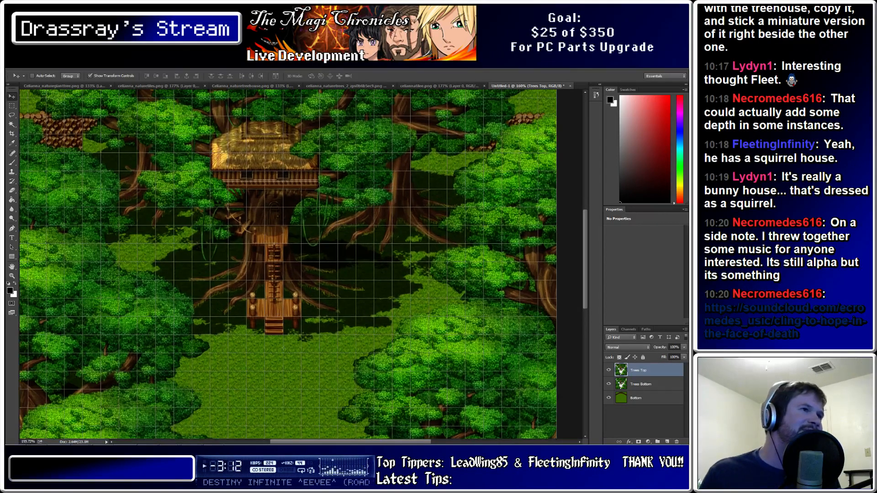
{"action": "scroll", "coordinate": [283, 388], "scroll_direction": "up", "scroll_amount": 1, "text": "alt"}
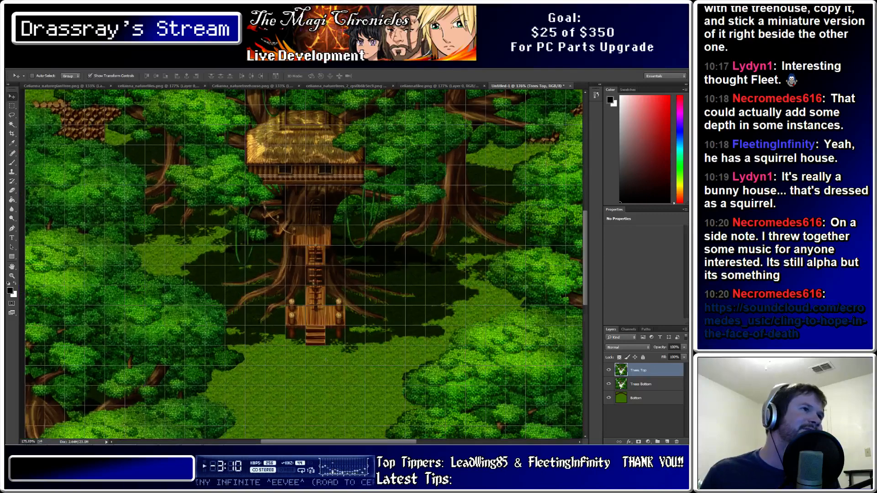
{"action": "scroll", "coordinate": [307, 212], "scroll_direction": "down", "scroll_amount": 2, "text": "alt"}
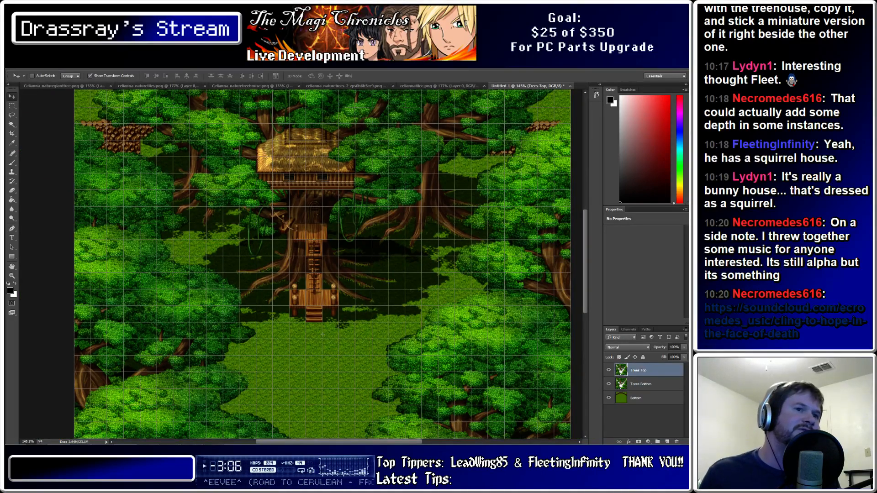
{"action": "left_click", "coordinate": [641, 384]}
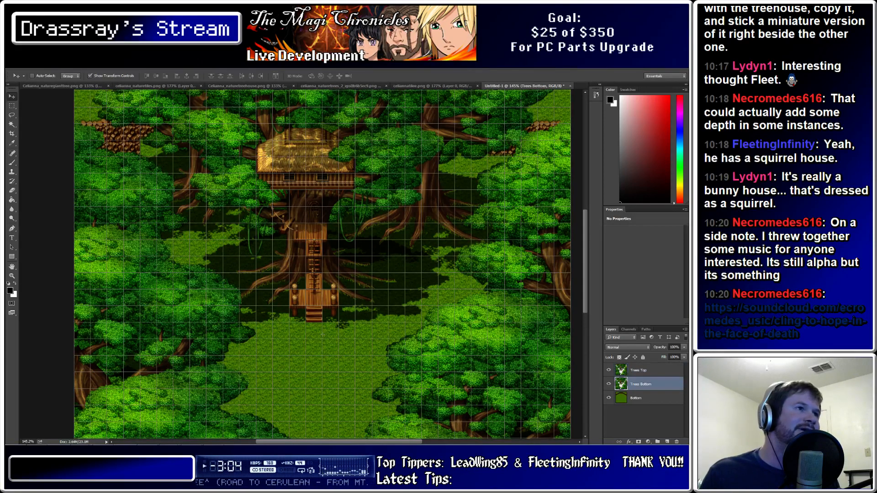
{"action": "key", "text": "alt+bracketright"}
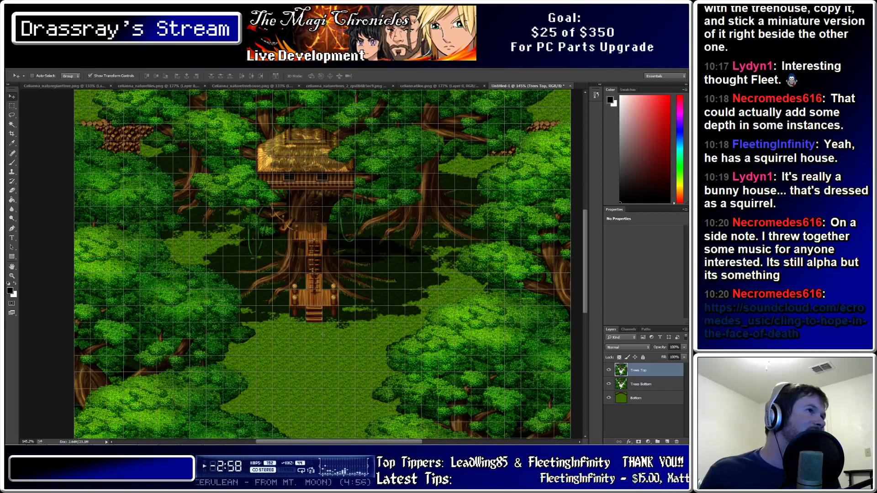
Sample the dark green shadow colours with Select > Color Range, comparing mask and image
{"action": "left_click", "coordinate": [102, 65]}
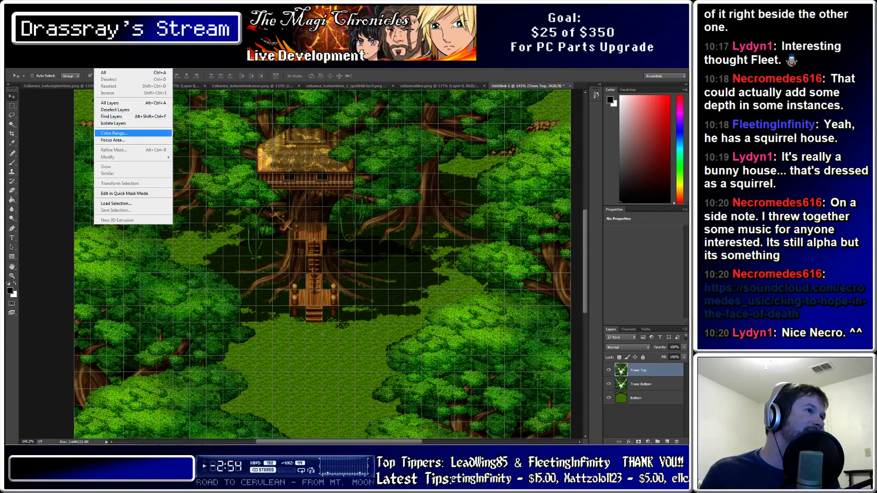
{"action": "left_click", "coordinate": [114, 133]}
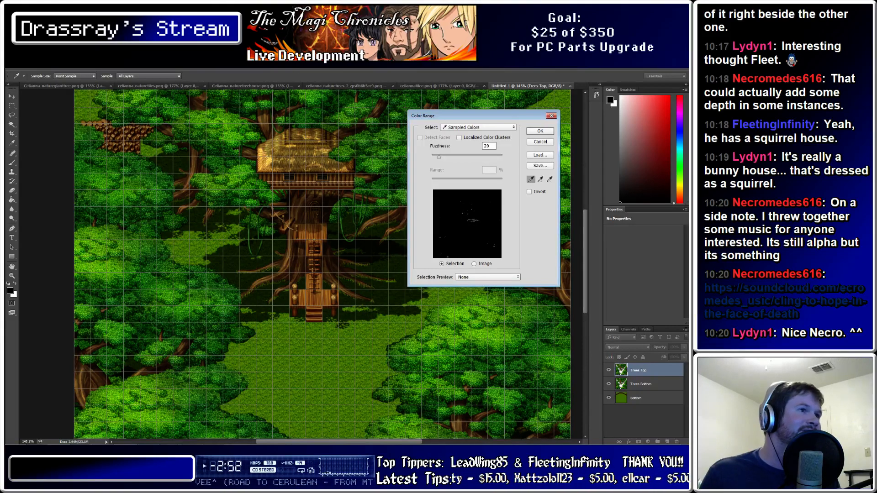
{"action": "left_click", "coordinate": [262, 260]}
{"action": "left_click", "coordinate": [264, 263]}
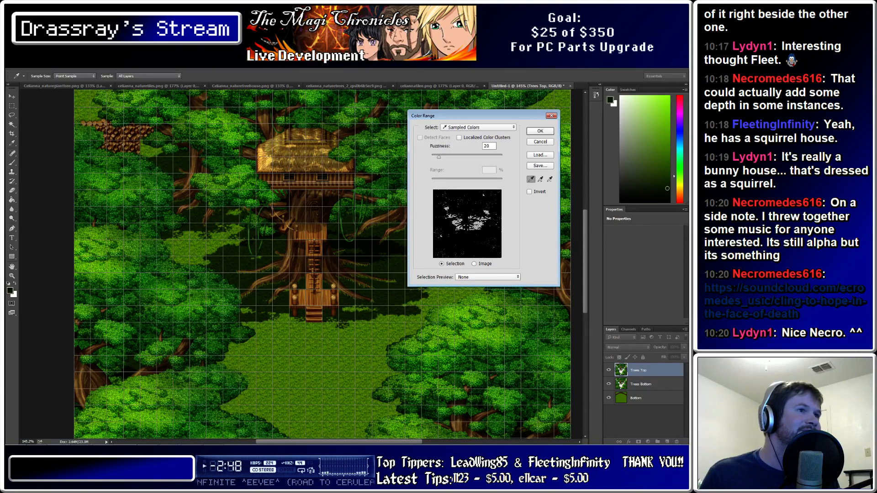
{"action": "key", "text": "ctrl"}
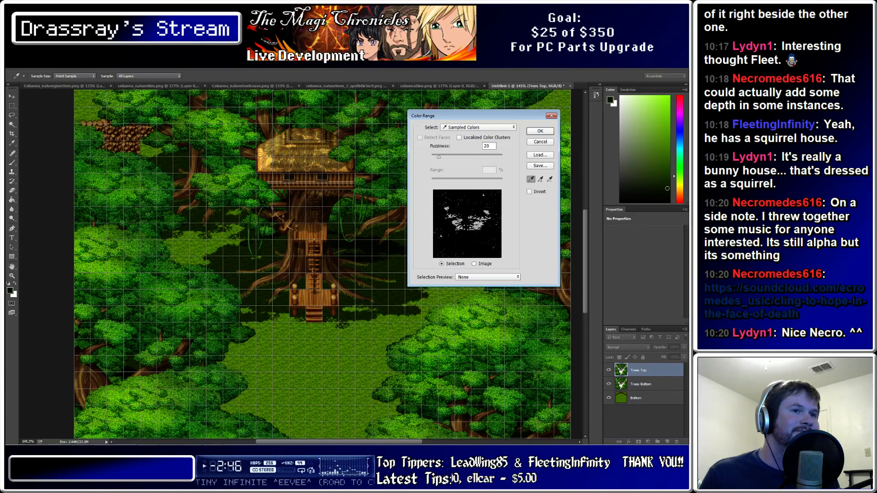
{"action": "key", "text": "ctrl+z"}
Cancel the colour range and hide the Bottom grass layer to reveal transparency
{"action": "left_click", "coordinate": [540, 142]}
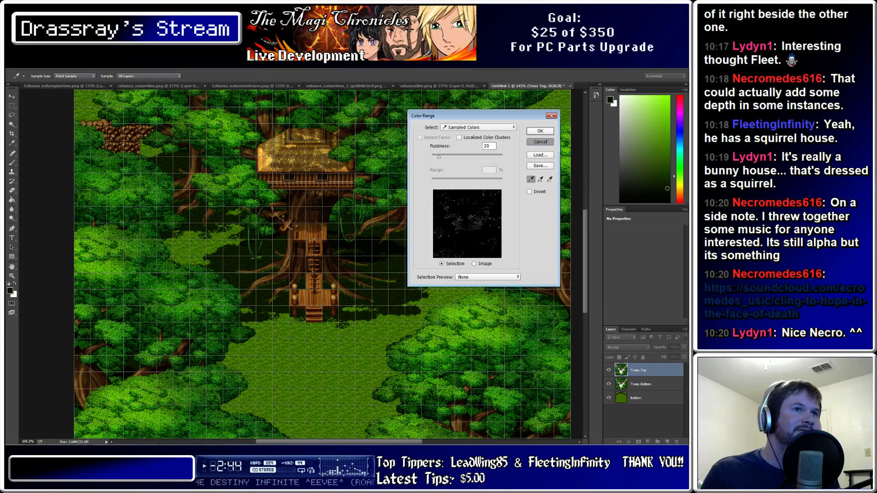
{"action": "left_click", "coordinate": [609, 398]}
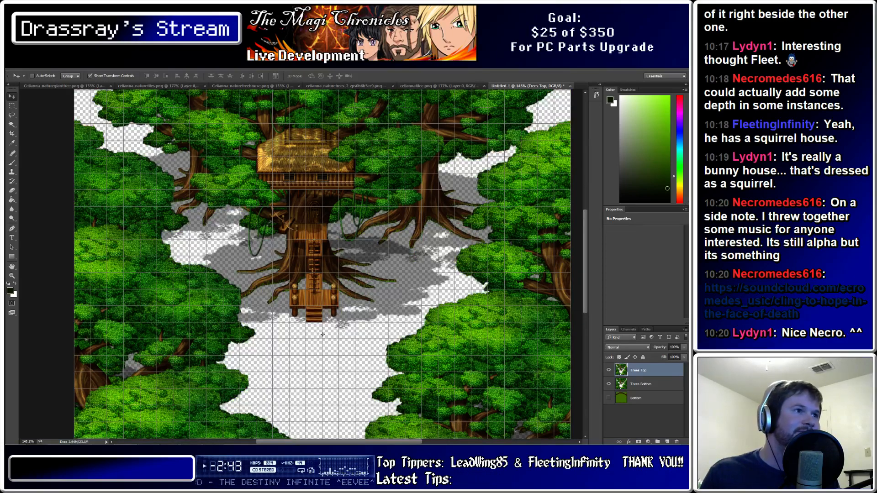
{"action": "left_click", "coordinate": [101, 65]}
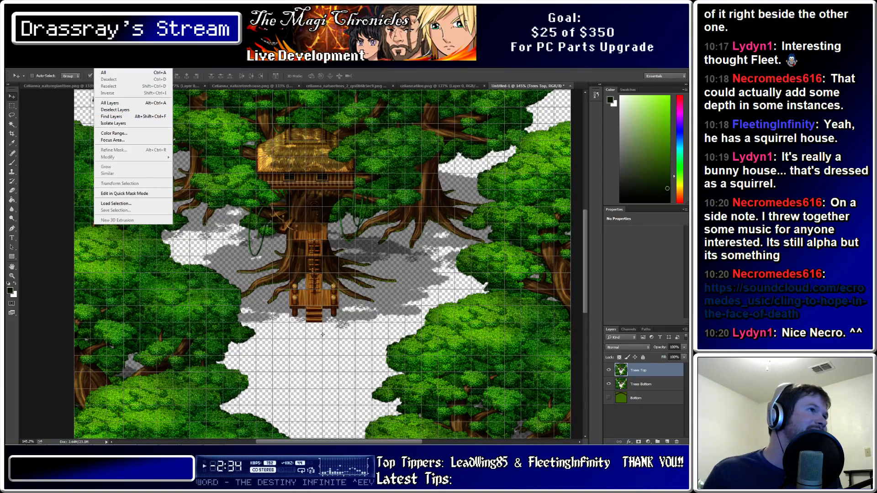
Colour-range select the shadows and delete them from Trees Top with Trees Bottom hidden
{"action": "left_click", "coordinate": [114, 133]}
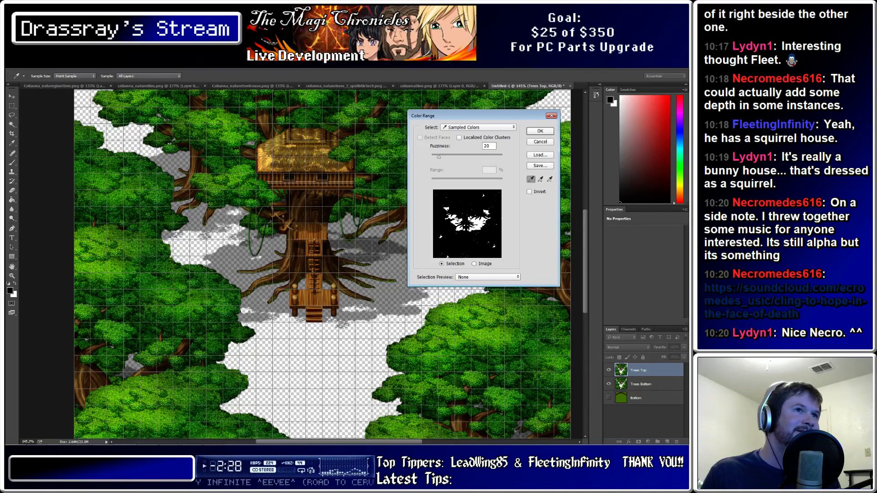
{"action": "key", "text": "Return"}
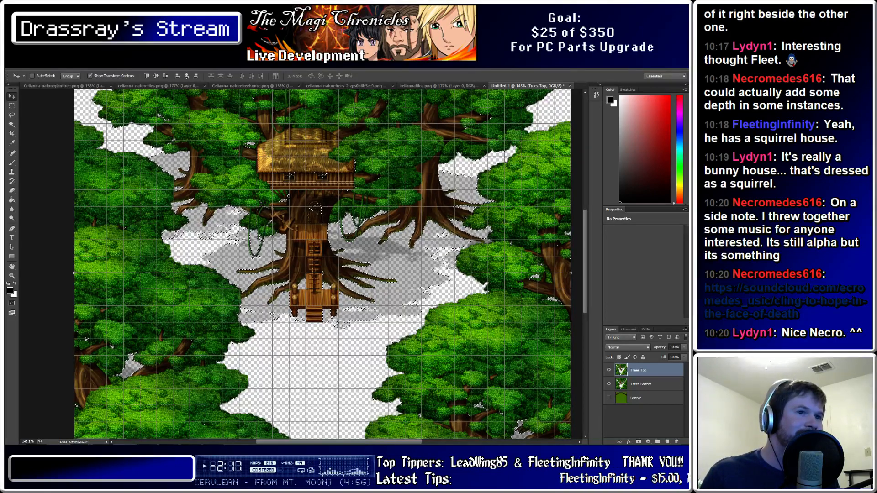
{"action": "left_click", "coordinate": [608, 384]}
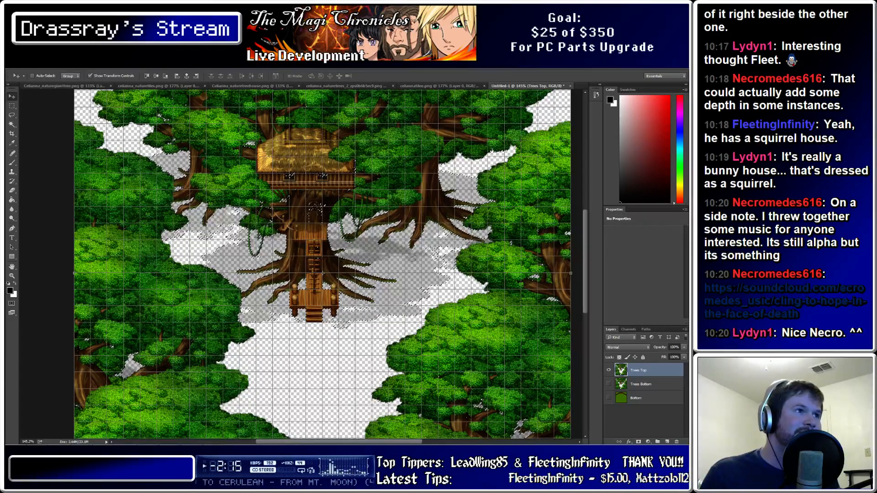
{"action": "key", "text": "Delete"}
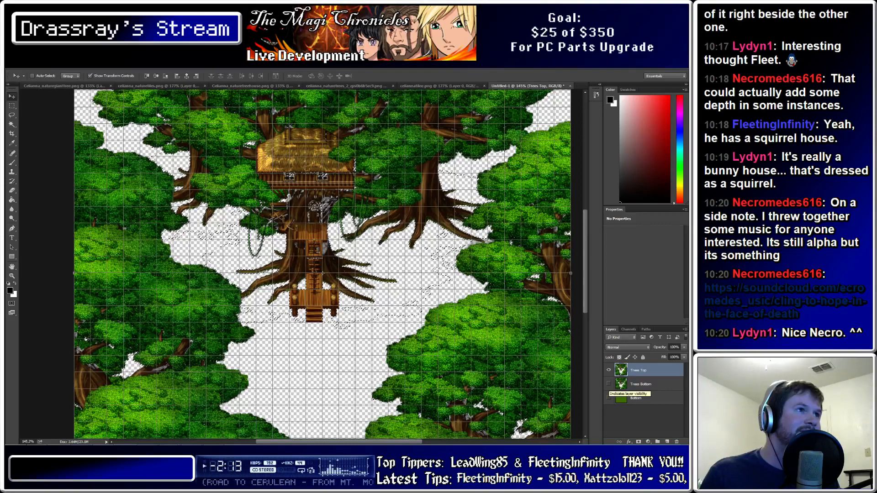
Show Trees Bottom again, undo the shadow deletion and clear the selection
{"action": "left_click", "coordinate": [608, 384]}
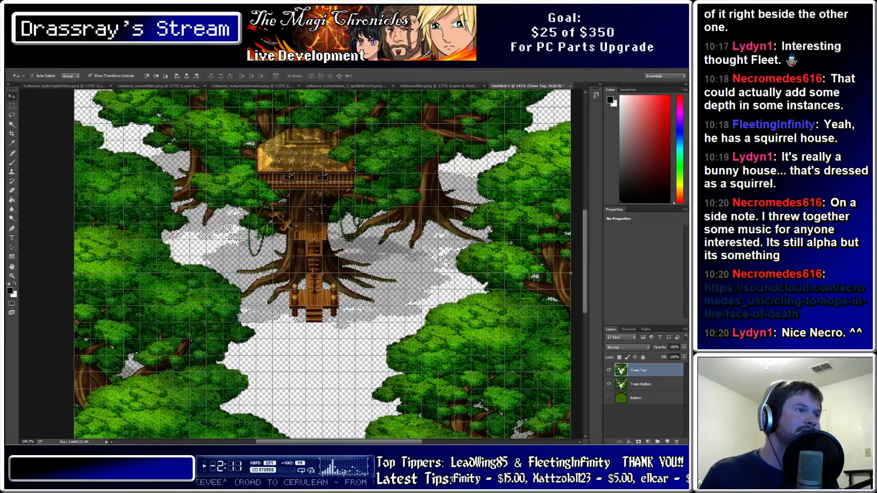
{"action": "key", "text": "ctrl+z"}
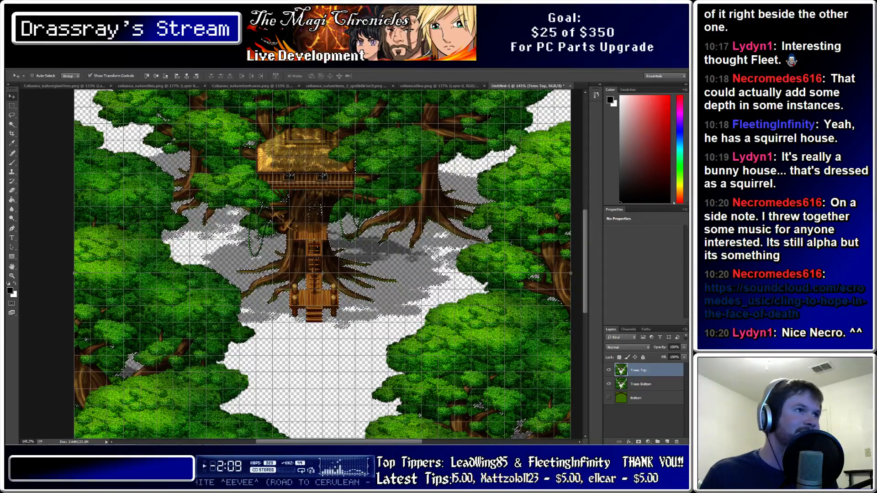
{"action": "key", "text": "ctrl+d"}
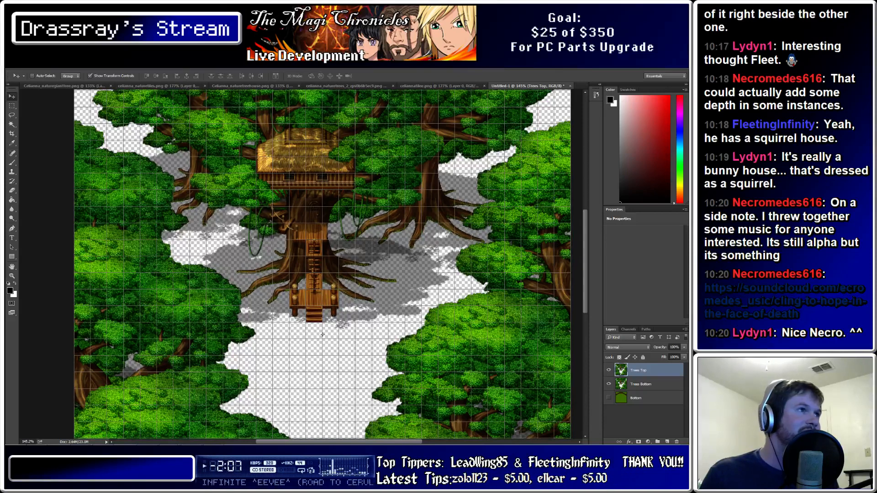
{"action": "left_click", "coordinate": [102, 65]}
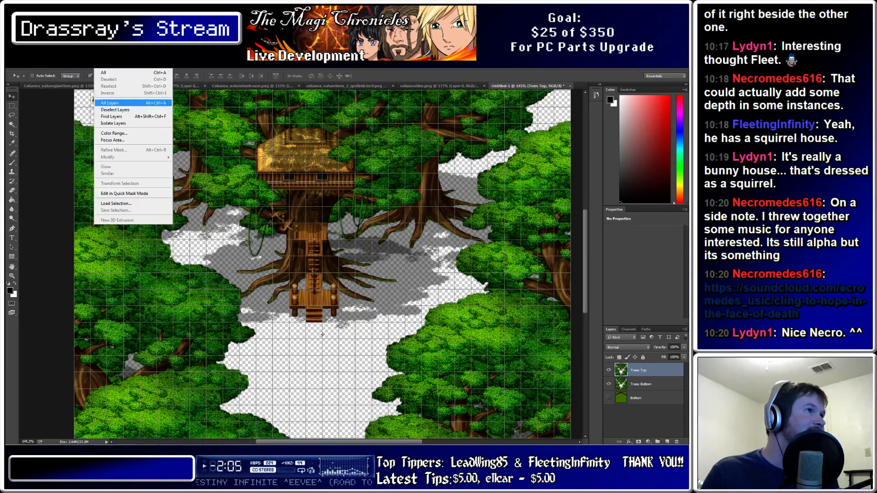
Colour-range select the dark shadow pixels and delete them from Trees Top
{"action": "left_click", "coordinate": [114, 132]}
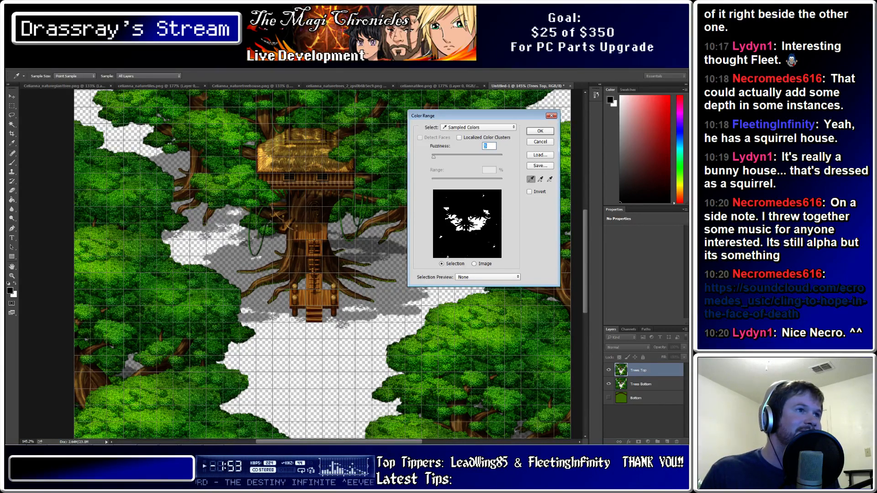
{"action": "key", "text": "Return"}
{"action": "key", "text": "v"}
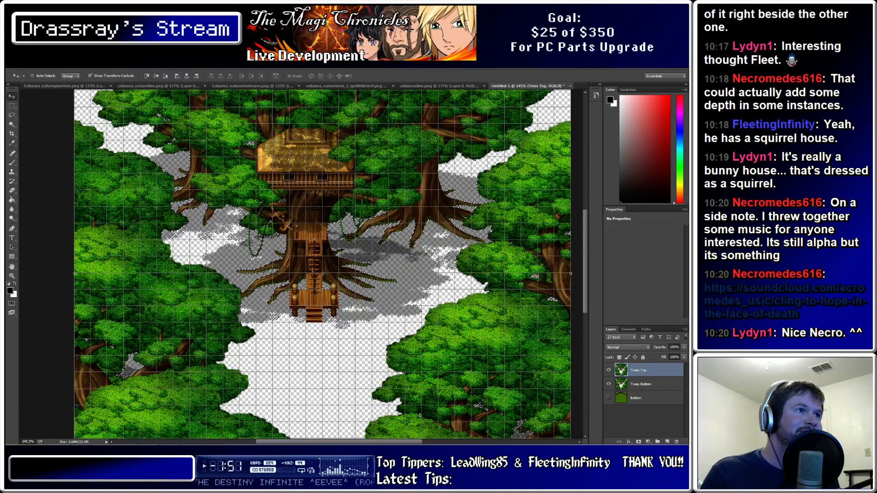
{"action": "key", "text": "Delete"}
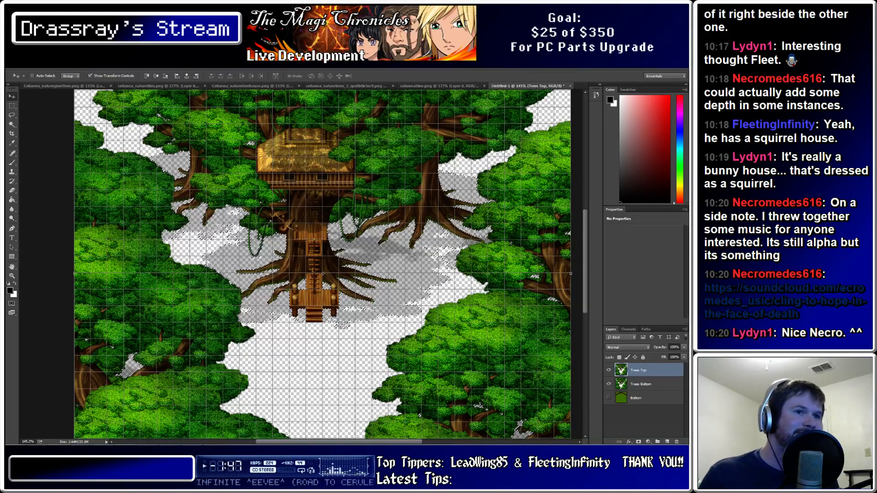
Toggle Trees Bottom's visibility to check the remaining Trees Top shadows
{"action": "left_click", "coordinate": [608, 384]}
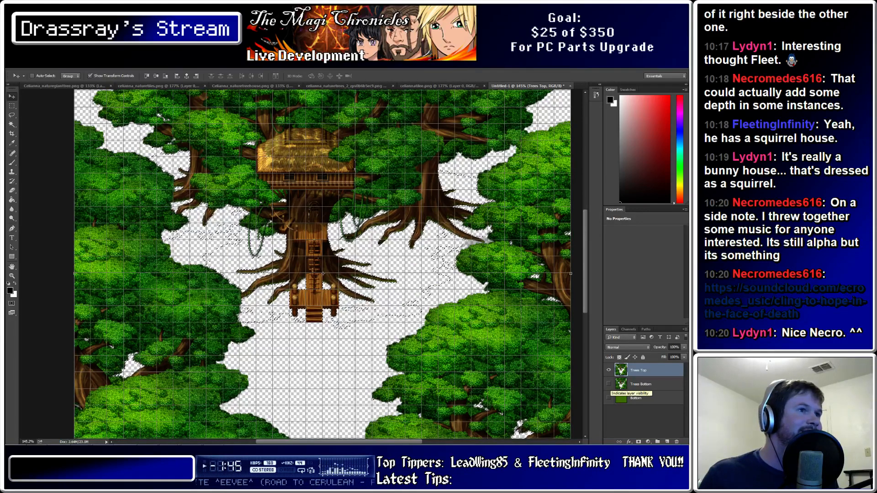
{"action": "left_click", "coordinate": [608, 384]}
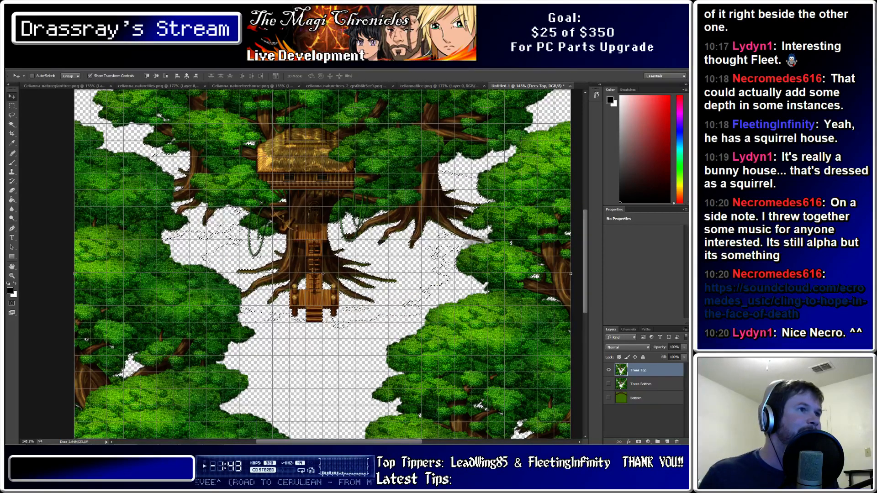
{"action": "left_click", "coordinate": [608, 384]}
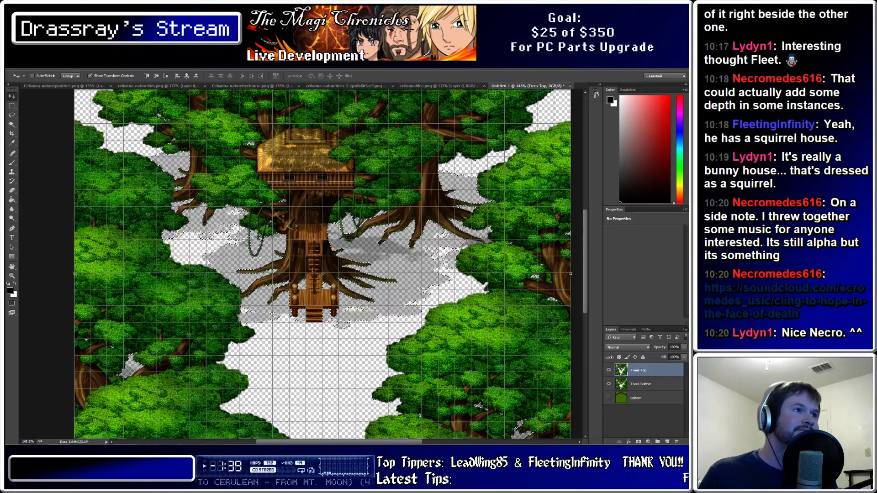
{"action": "key", "text": "m"}
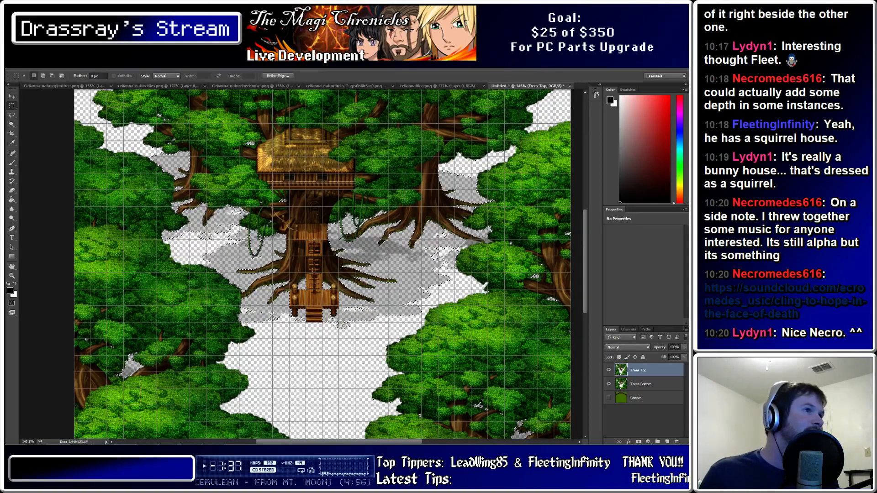
{"action": "scroll", "coordinate": [300, 228], "scroll_direction": "up", "scroll_amount": 3, "text": "alt"}
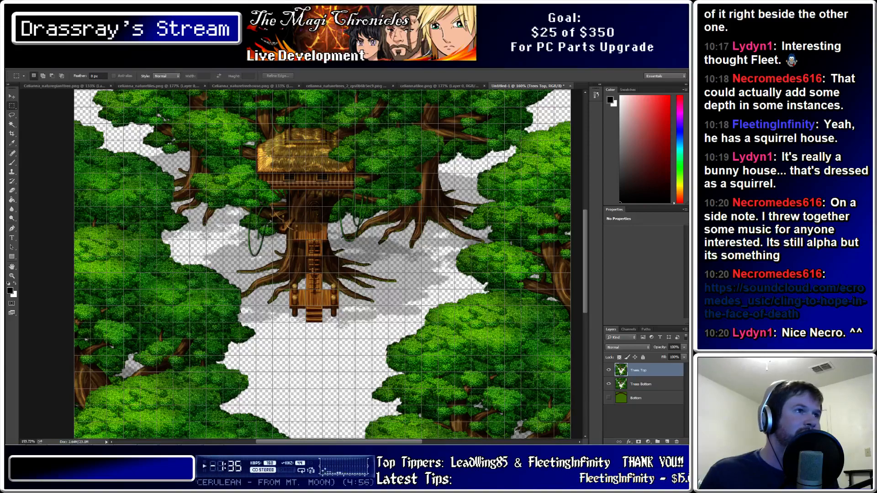
{"action": "scroll", "coordinate": [299, 229], "scroll_direction": "down", "scroll_amount": 10, "text": "alt"}
{"action": "scroll", "coordinate": [300, 264], "scroll_direction": "up", "scroll_amount": 3, "text": "alt"}
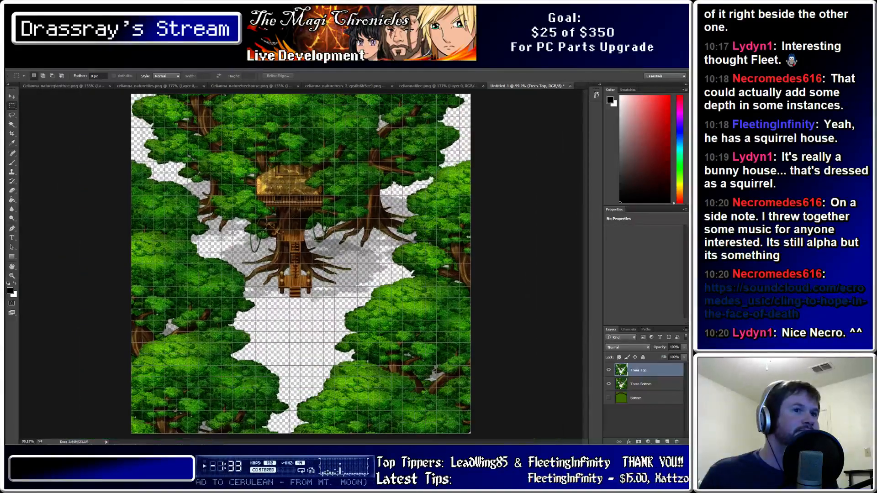
{"action": "left_click", "coordinate": [609, 384]}
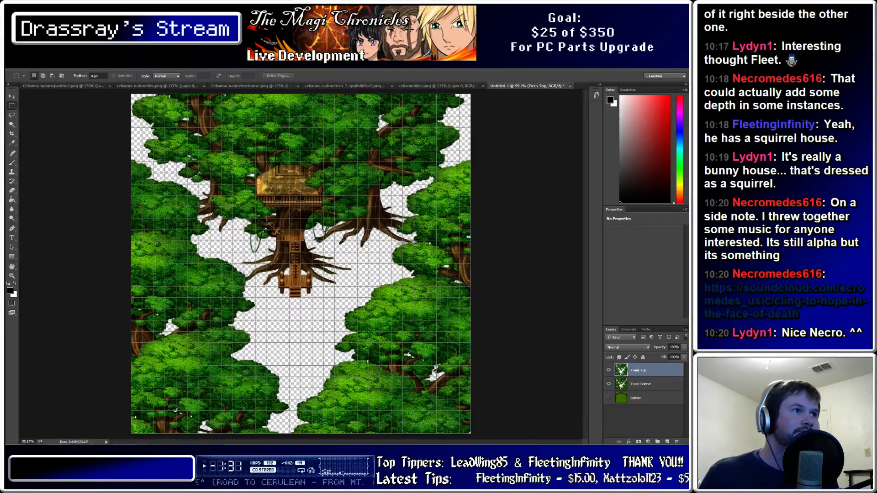
{"action": "left_click", "coordinate": [608, 384]}
{"action": "left_click", "coordinate": [608, 384]}
{"action": "left_click", "coordinate": [608, 384]}
{"action": "left_click", "coordinate": [608, 384]}
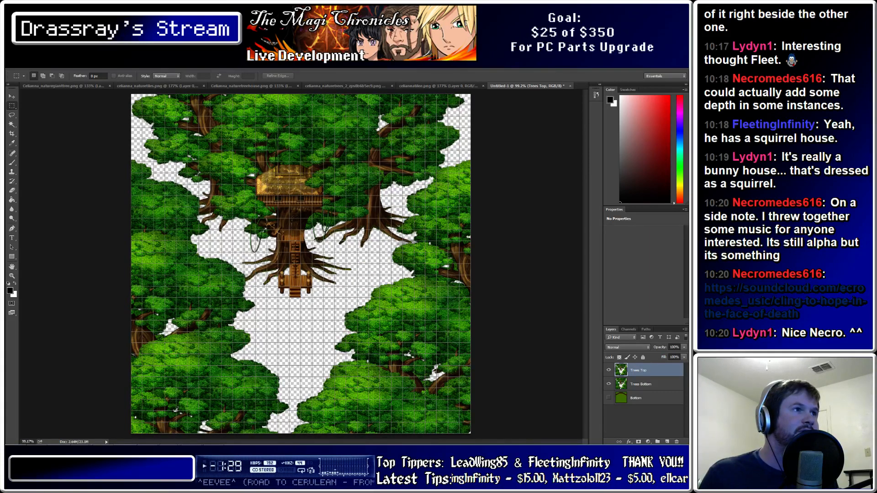
{"action": "left_click", "coordinate": [608, 384]}
{"action": "left_click", "coordinate": [608, 384]}
{"action": "left_click", "coordinate": [609, 384]}
{"action": "left_click", "coordinate": [608, 384]}
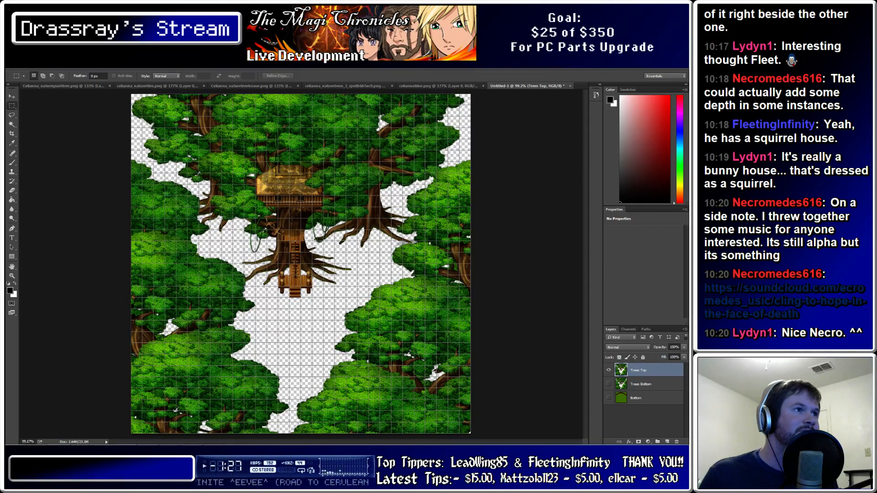
{"action": "left_click", "coordinate": [608, 384]}
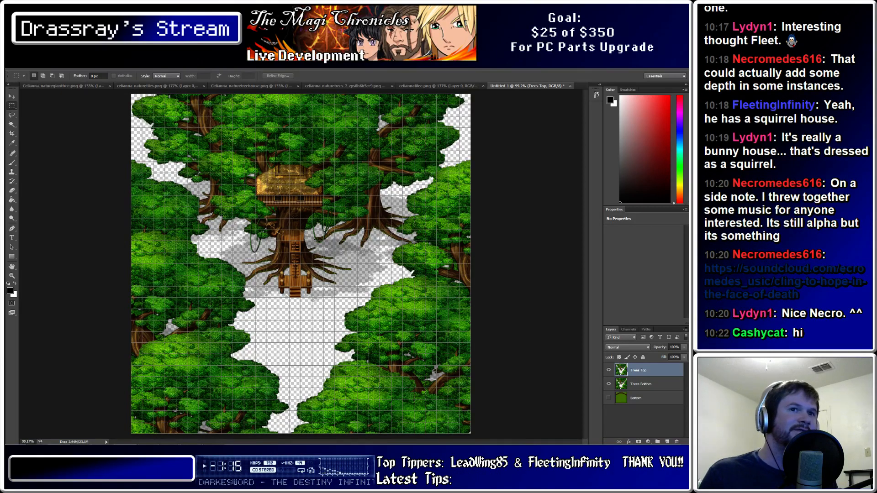
{"action": "scroll", "coordinate": [241, 240], "scroll_direction": "up", "scroll_amount": 4, "text": "alt"}
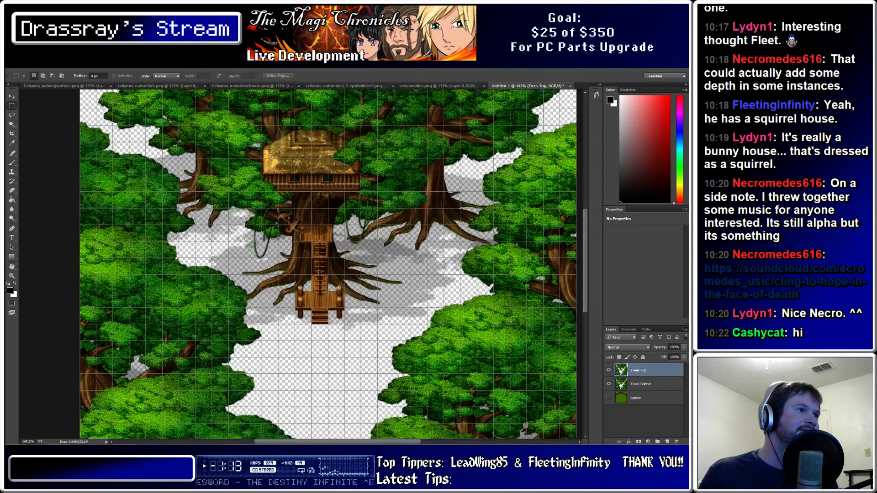
With the Lasso tool active, uncheck View > Snap To > Grid and zoom in on the porch
{"action": "key", "text": "l"}
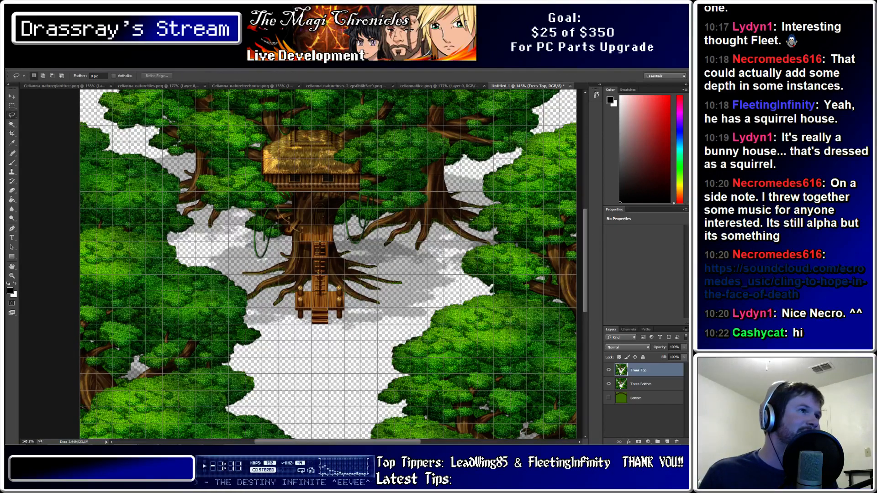
{"action": "scroll", "coordinate": [346, 247], "scroll_direction": "up", "scroll_amount": 2, "text": "alt"}
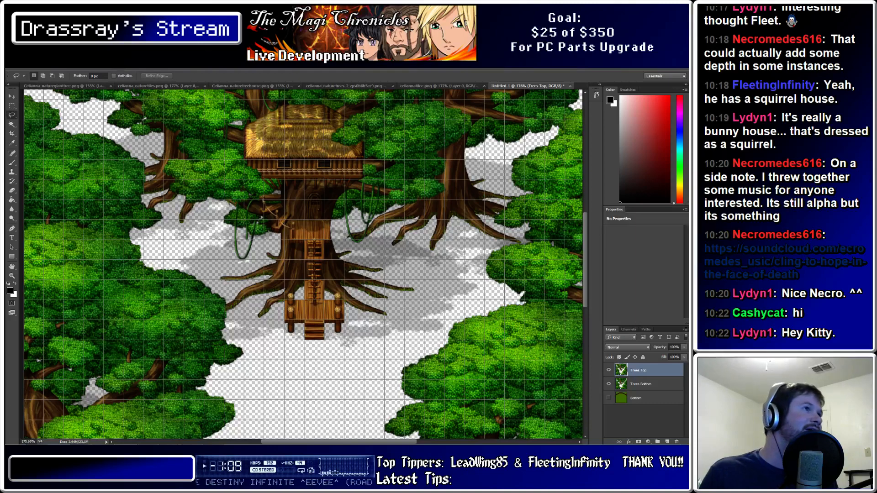
{"action": "left_click", "coordinate": [119, 65]}
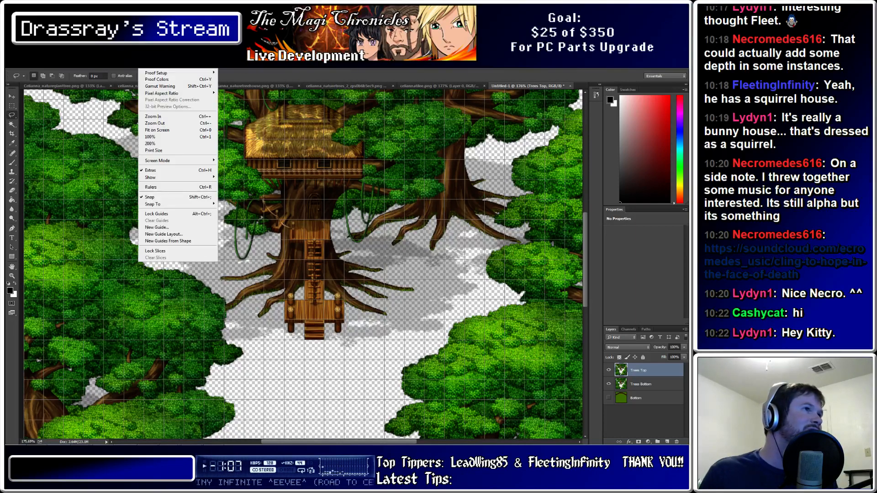
{"action": "mouse_move", "coordinate": [70, 65]}
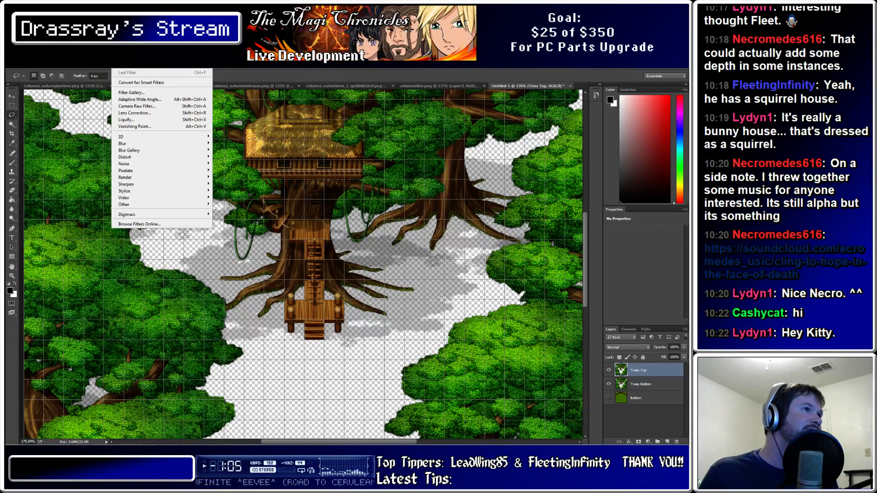
{"action": "mouse_move", "coordinate": [145, 65]}
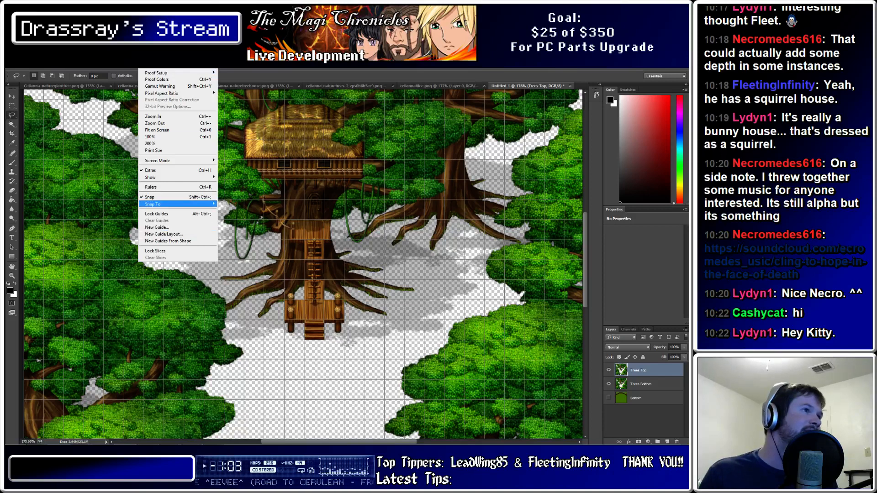
{"action": "mouse_move", "coordinate": [153, 204]}
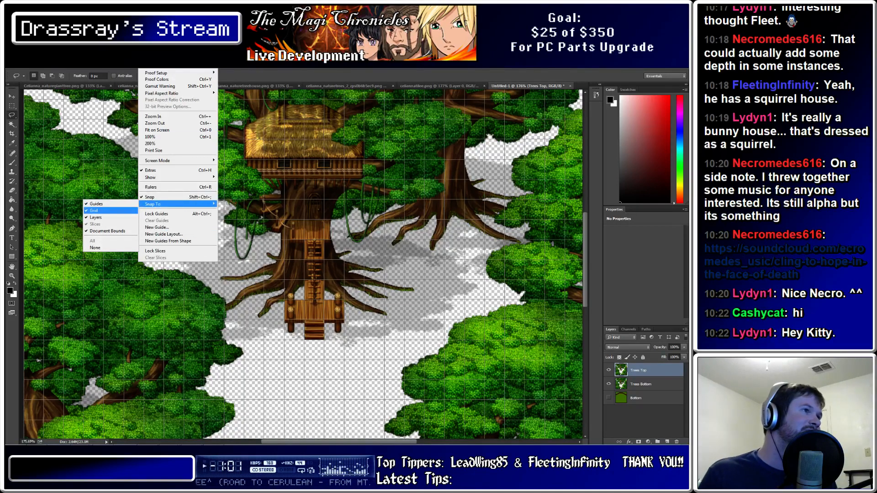
{"action": "left_click", "coordinate": [98, 211]}
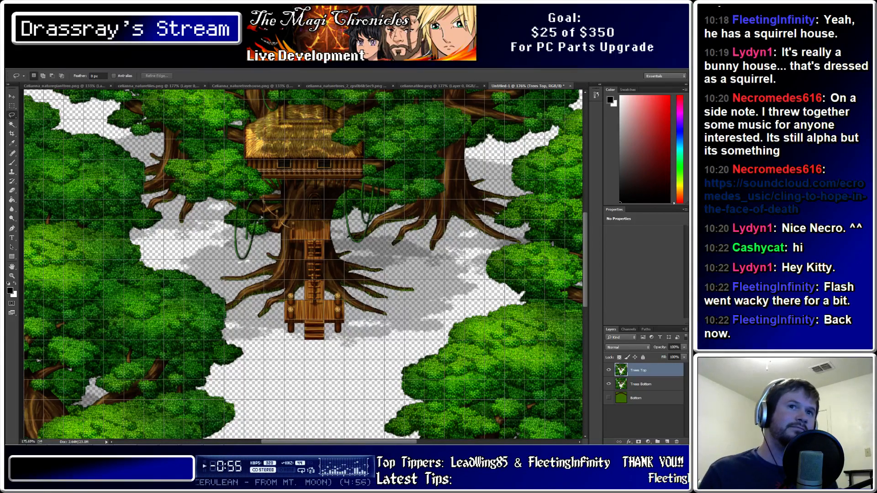
{"action": "scroll", "coordinate": [284, 318], "scroll_direction": "up", "scroll_amount": 5, "text": "alt"}
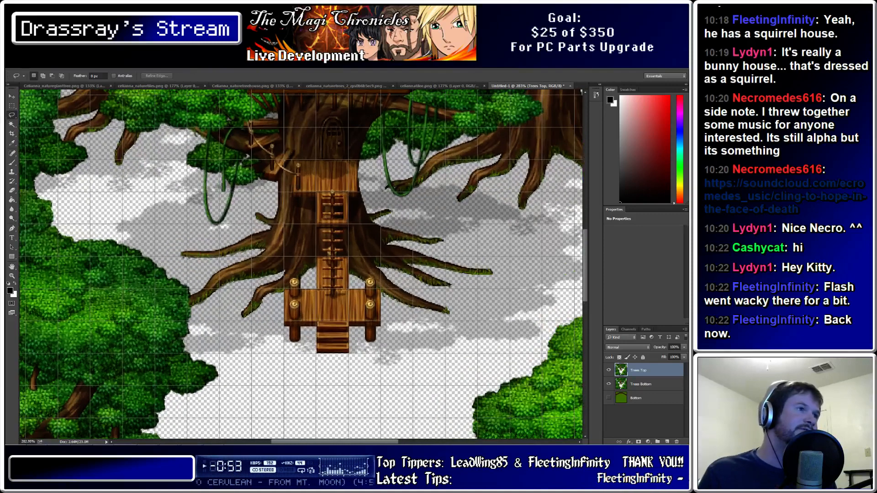
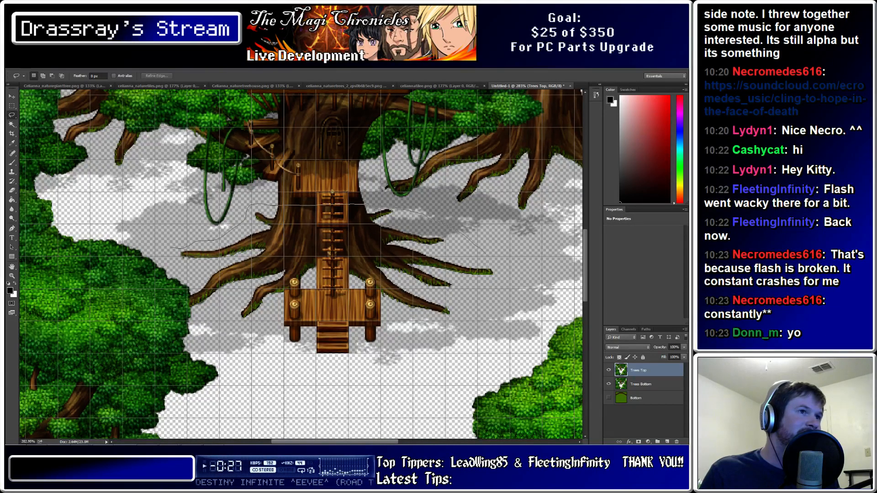
Lasso around the tree base, hide the Trees Bottom layer and deselect
{"action": "left_click_drag", "start_coordinate": [397, 373], "coordinate": [300, 378]}
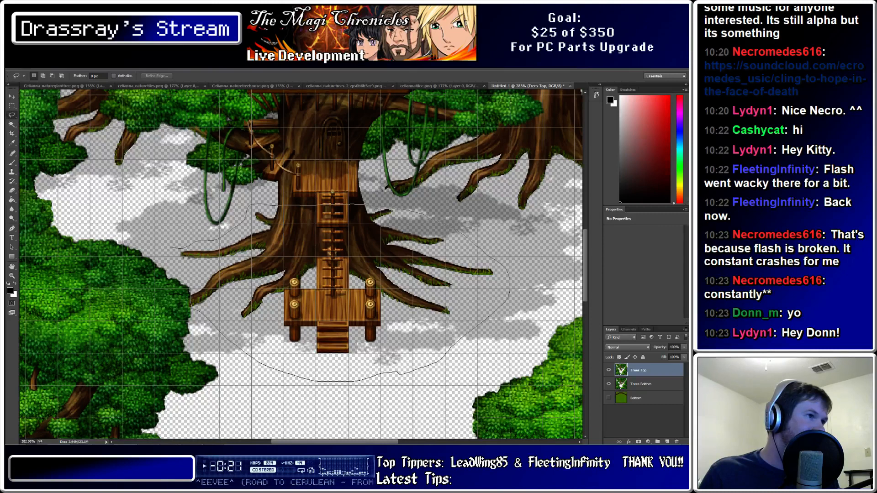
{"action": "left_click_drag", "start_coordinate": [365, 205], "coordinate": [368, 206]}
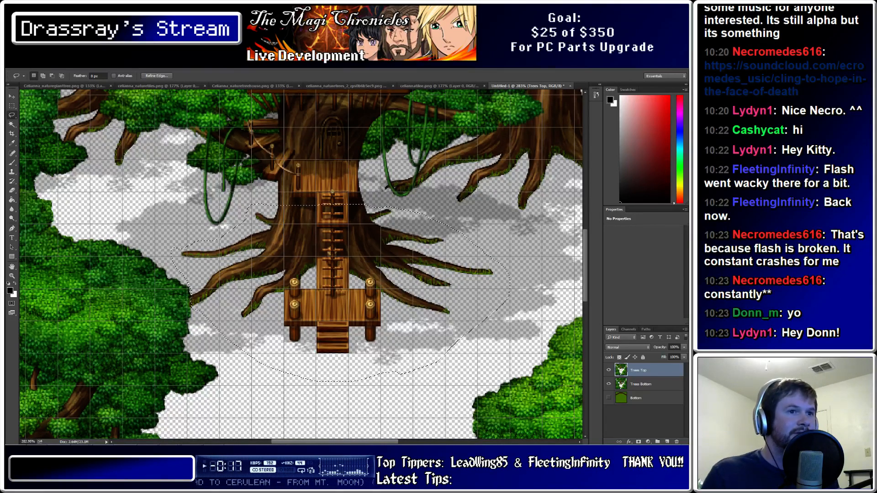
{"action": "left_click", "coordinate": [609, 384]}
{"action": "scroll", "coordinate": [292, 205], "scroll_direction": "down", "scroll_amount": 5, "text": "alt"}
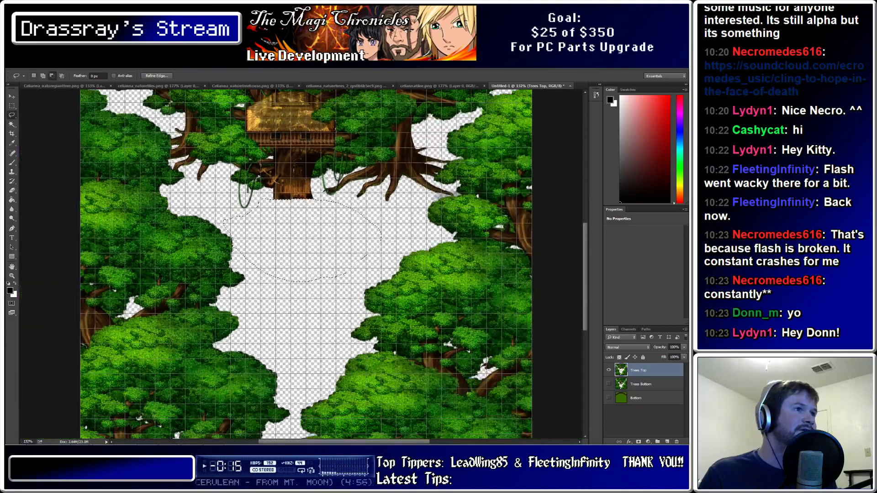
{"action": "key", "text": "ctrl+d"}
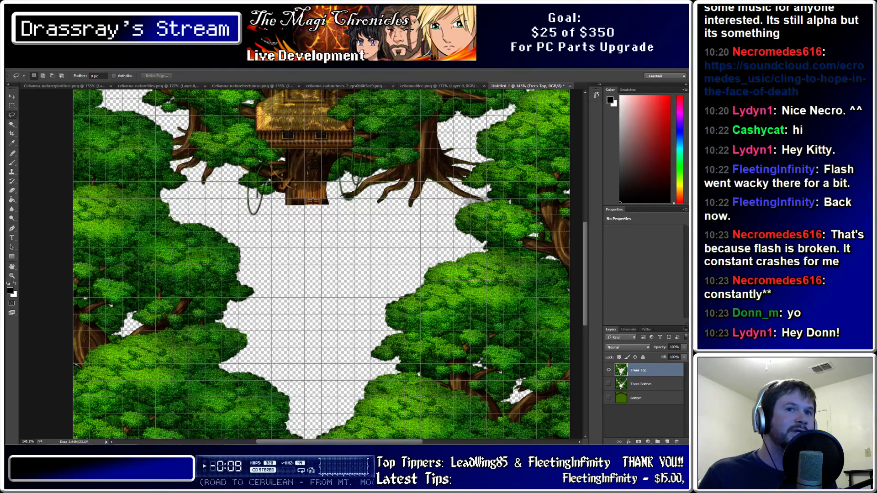
{"action": "scroll", "coordinate": [437, 242], "scroll_direction": "up", "scroll_amount": 1, "text": "alt"}
{"action": "scroll", "coordinate": [455, 247], "scroll_direction": "up", "scroll_amount": 3, "text": "alt"}
{"action": "scroll", "coordinate": [455, 247], "scroll_direction": "up", "scroll_amount": 5}
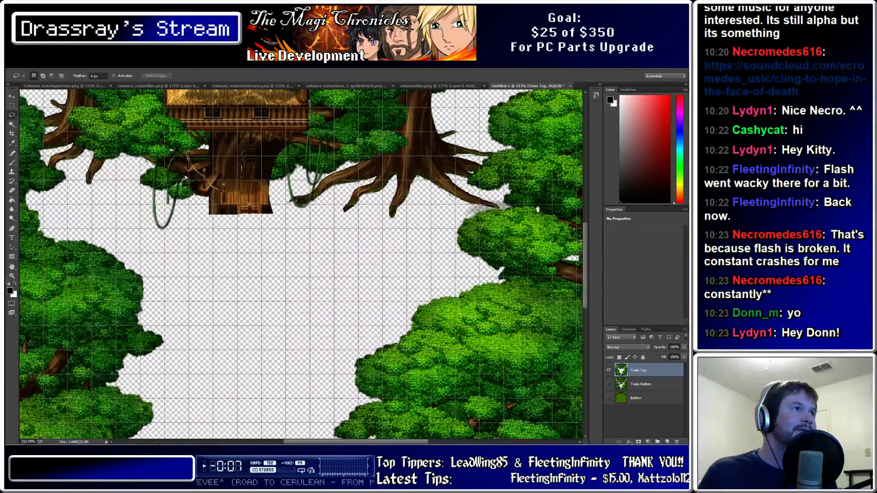
{"action": "scroll", "coordinate": [456, 247], "scroll_direction": "up", "scroll_amount": 2}
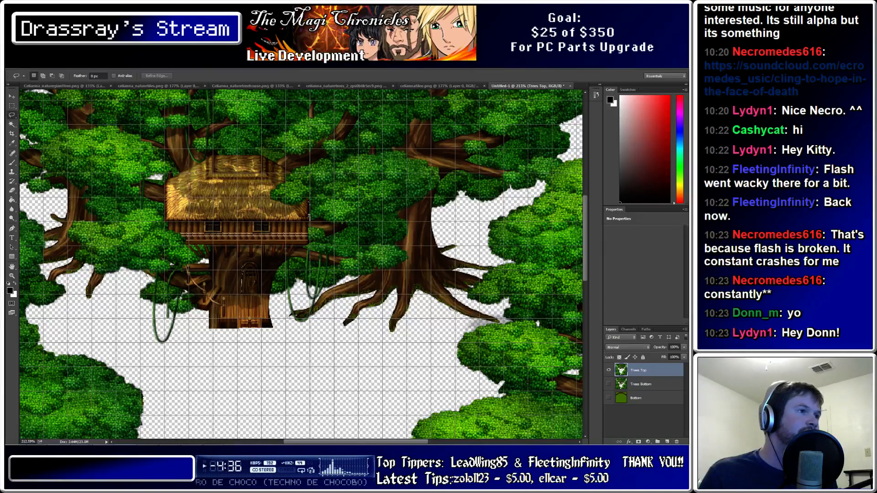
{"action": "scroll", "coordinate": [344, 330], "scroll_direction": "up", "scroll_amount": 2, "text": "alt"}
{"action": "scroll", "coordinate": [297, 176], "scroll_direction": "up", "scroll_amount": 3, "text": "alt"}
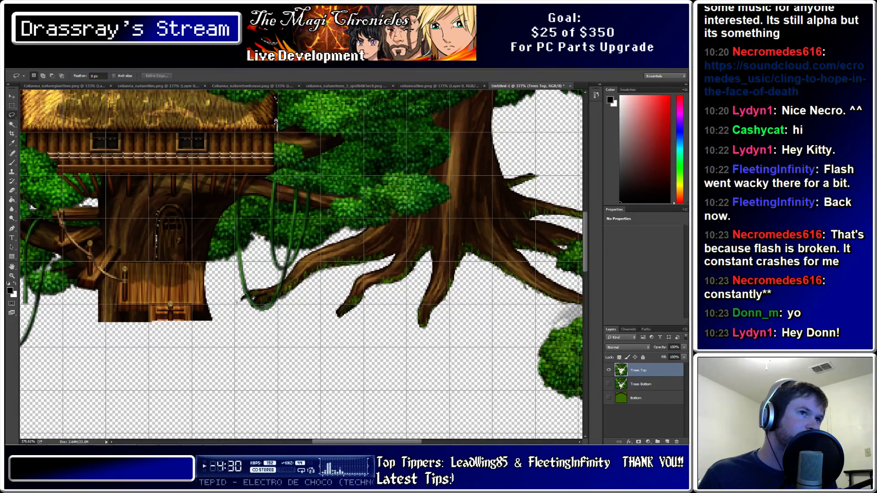
{"action": "scroll", "coordinate": [479, 241], "scroll_direction": "down", "scroll_amount": 3, "text": "alt"}
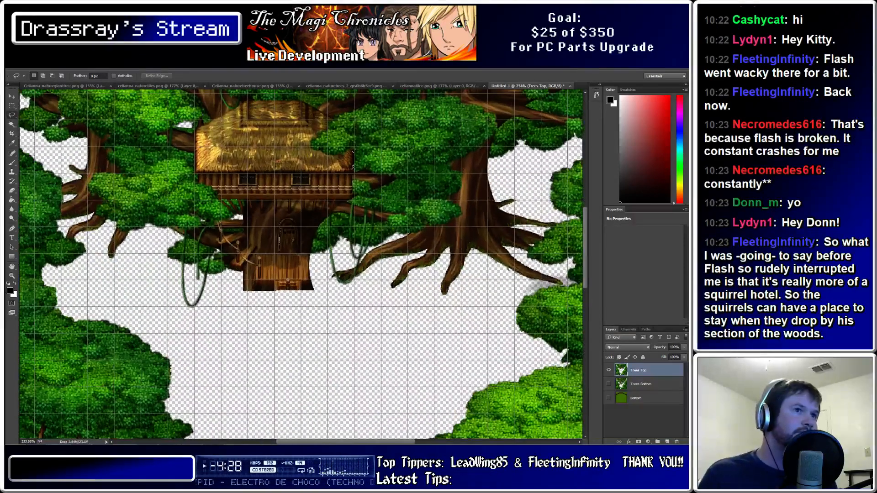
{"action": "scroll", "coordinate": [539, 291], "scroll_direction": "down", "scroll_amount": 1, "text": "alt"}
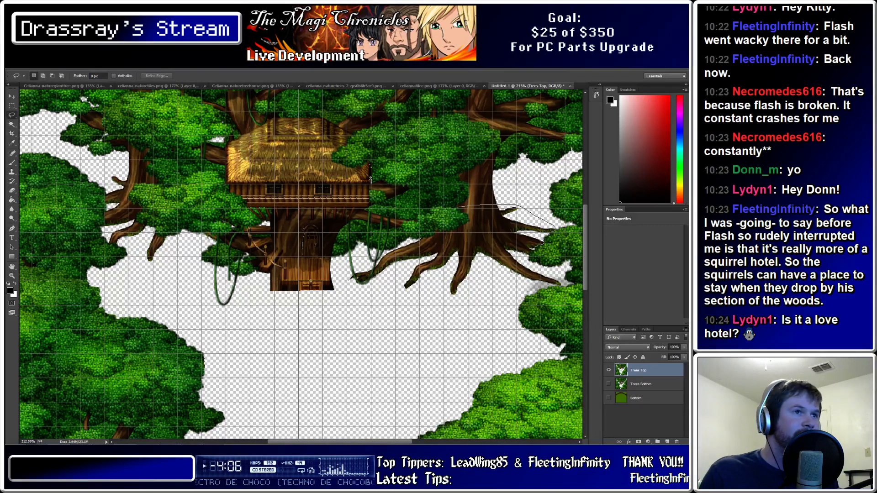
Lasso the roots right of the treehouse along the canopy edge and delete them
{"action": "mouse_move", "coordinate": [535, 248]}
{"action": "left_mouse_down"}
{"action": "mouse_move", "coordinate": [531, 261]}
{"action": "mouse_move", "coordinate": [564, 283]}
{"action": "left_mouse_up"}
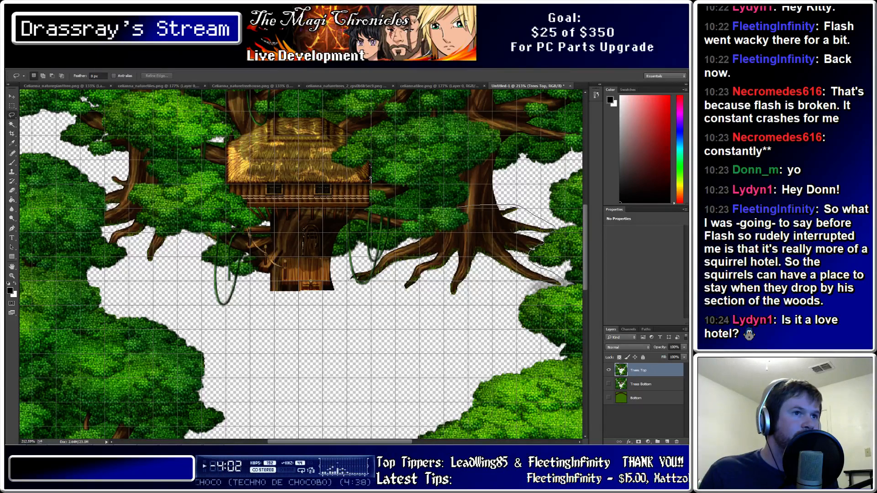
{"action": "mouse_move", "coordinate": [505, 279]}
{"action": "left_mouse_down"}
{"action": "mouse_move", "coordinate": [449, 305]}
{"action": "mouse_move", "coordinate": [347, 293]}
{"action": "left_mouse_up"}
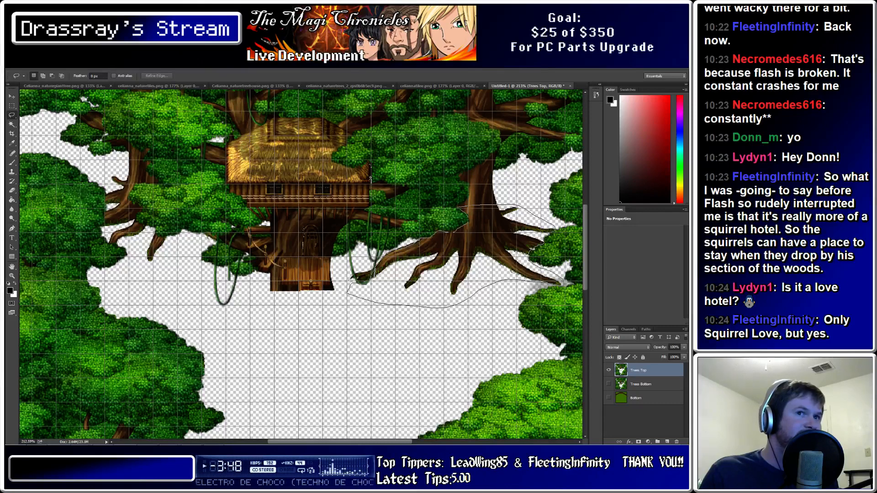
{"action": "key", "text": "Delete"}
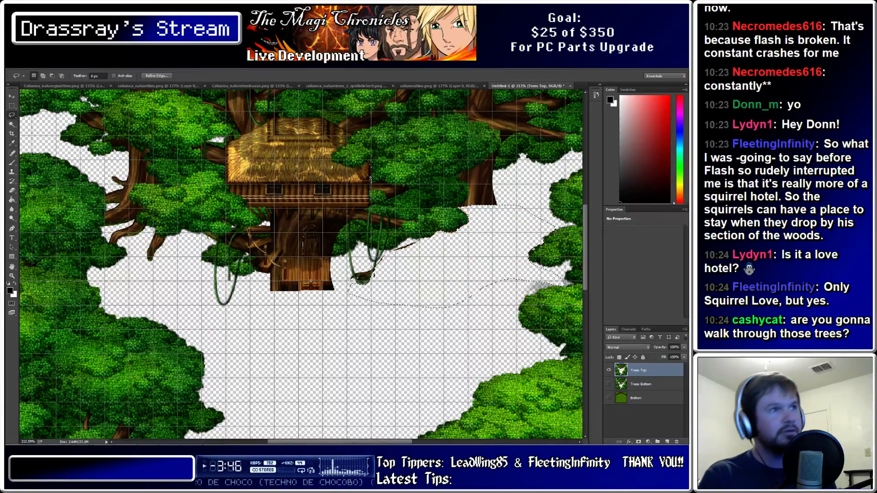
{"action": "scroll", "coordinate": [384, 269], "scroll_direction": "up", "scroll_amount": 5, "text": "alt"}
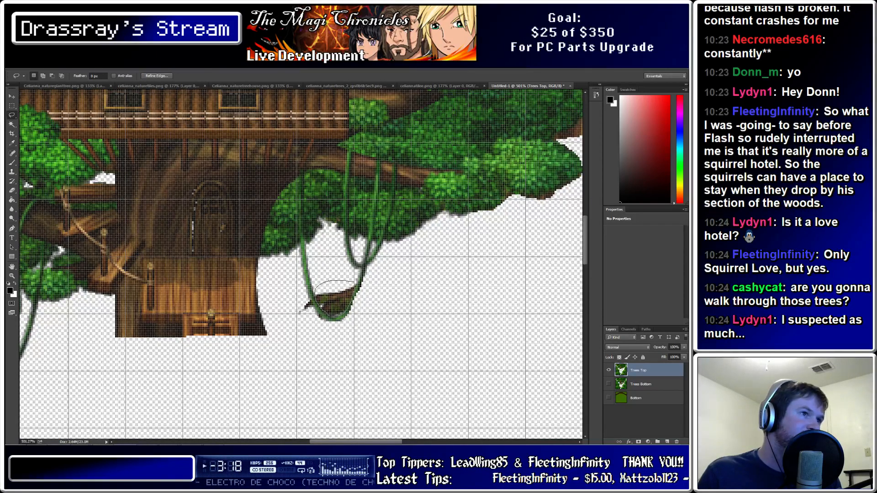
Delete the brown fill inside the vine loop and trim the vine's lower-left end
{"action": "key", "text": "Delete"}
{"action": "key", "text": "ctrl+d"}
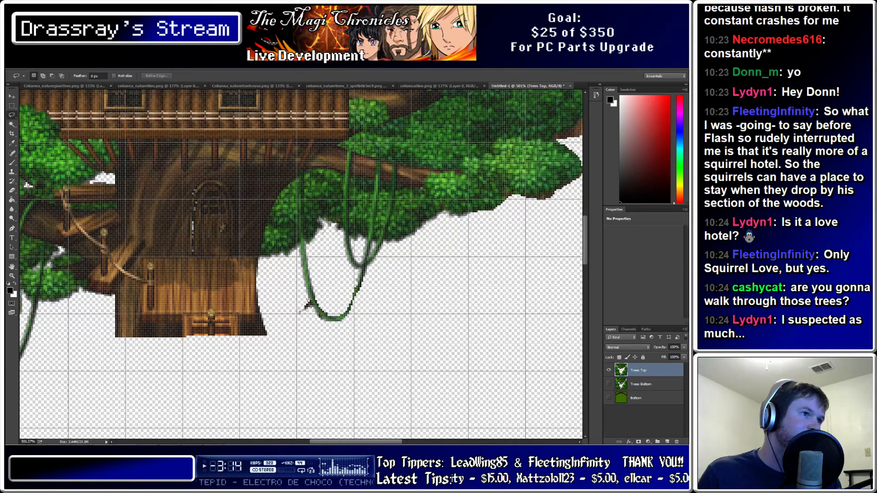
{"action": "mouse_move", "coordinate": [307, 305]}
{"action": "left_mouse_down"}
{"action": "mouse_move", "coordinate": [319, 324]}
{"action": "mouse_move", "coordinate": [309, 303]}
{"action": "left_mouse_up"}
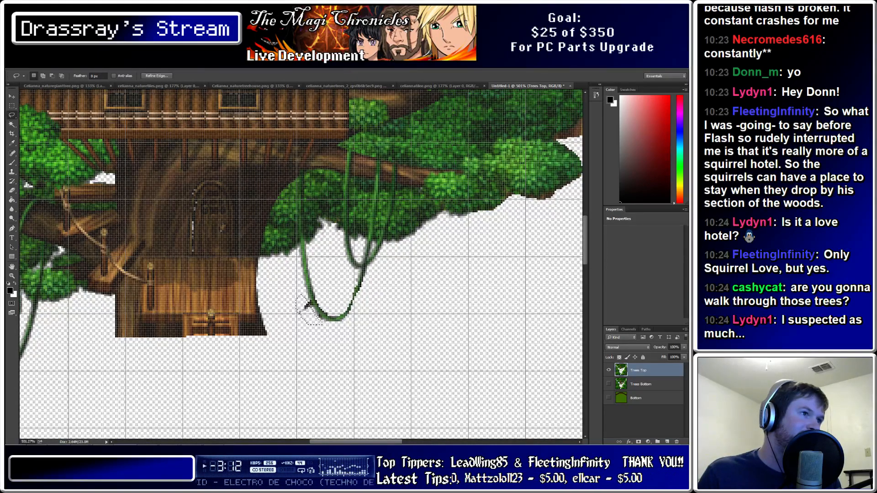
{"action": "key", "text": "Delete"}
{"action": "key", "text": "ctrl+d"}
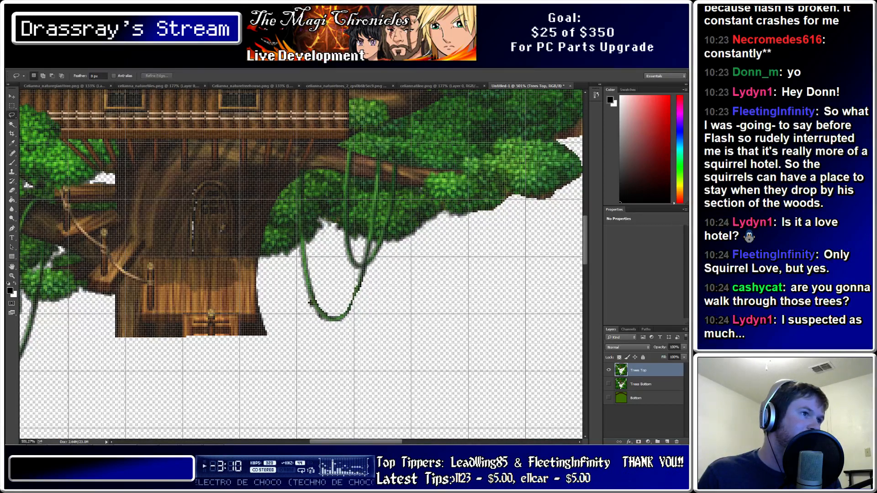
Trim more of the vine's lower-left end and zoom around to check it
{"action": "mouse_move", "coordinate": [310, 302]}
{"action": "left_mouse_down"}
{"action": "mouse_move", "coordinate": [322, 323]}
{"action": "mouse_move", "coordinate": [302, 300]}
{"action": "left_mouse_up"}
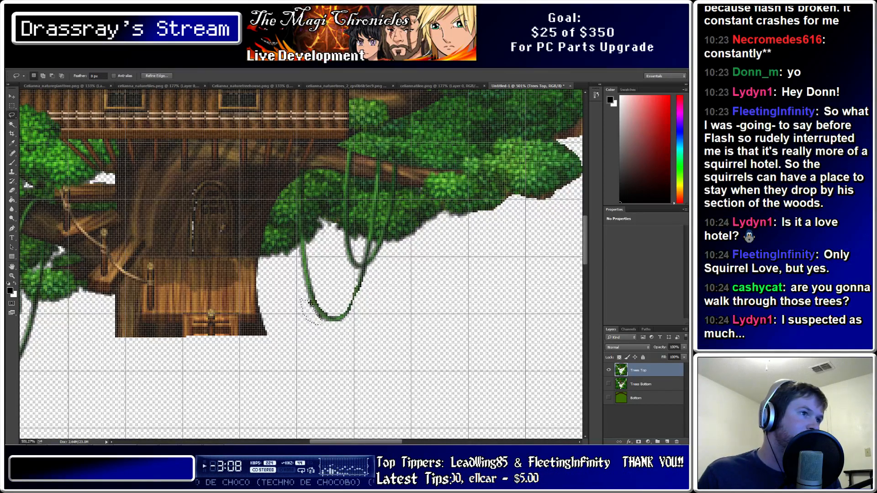
{"action": "key", "text": "Delete"}
{"action": "key", "text": "ctrl+d"}
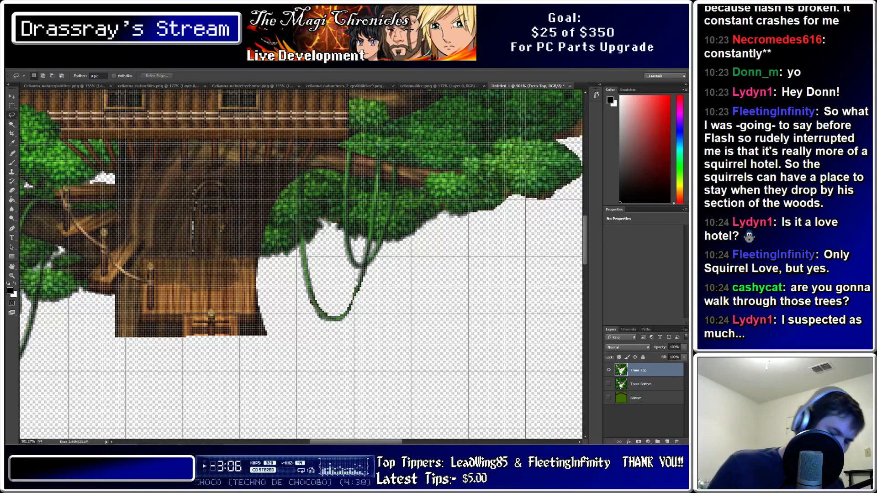
{"action": "scroll", "coordinate": [401, 298], "scroll_direction": "down", "scroll_amount": 3, "text": "alt"}
{"action": "scroll", "coordinate": [371, 156], "scroll_direction": "down", "scroll_amount": 4, "text": "alt"}
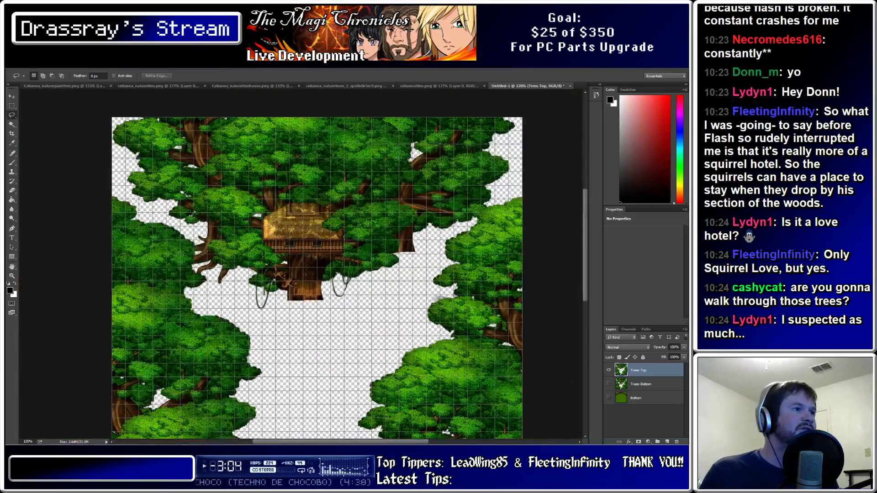
{"action": "scroll", "coordinate": [479, 214], "scroll_direction": "up", "scroll_amount": 5, "text": "alt"}
{"action": "scroll", "coordinate": [478, 214], "scroll_direction": "down", "scroll_amount": 11, "text": "alt"}
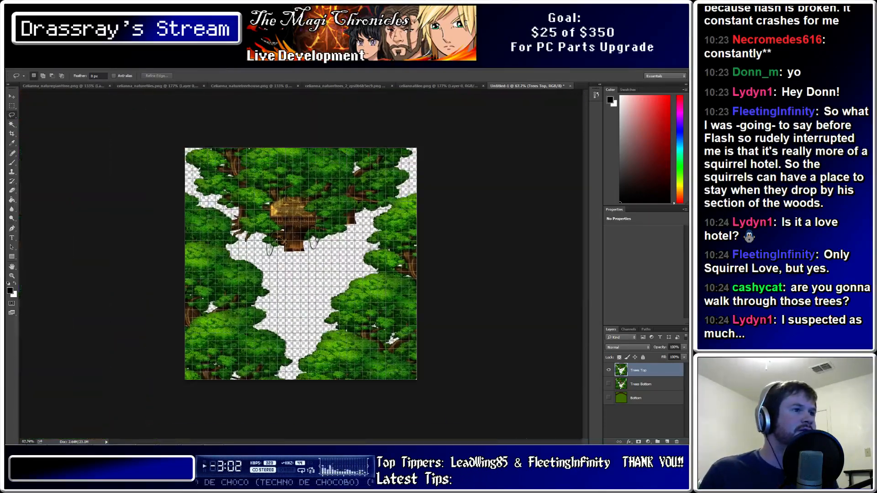
{"action": "scroll", "coordinate": [215, 219], "scroll_direction": "up", "scroll_amount": 6, "text": "alt"}
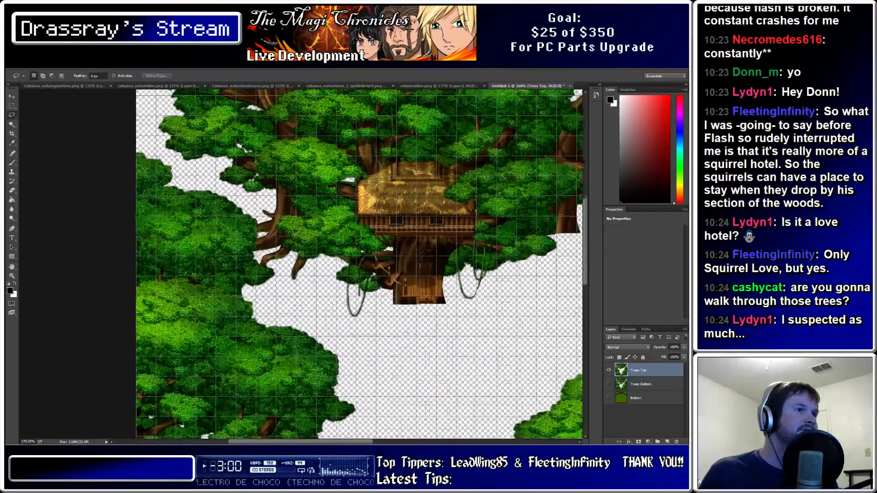
{"action": "scroll", "coordinate": [274, 257], "scroll_direction": "down", "scroll_amount": 3, "text": "alt"}
{"action": "scroll", "coordinate": [361, 274], "scroll_direction": "down", "scroll_amount": 2, "text": "alt"}
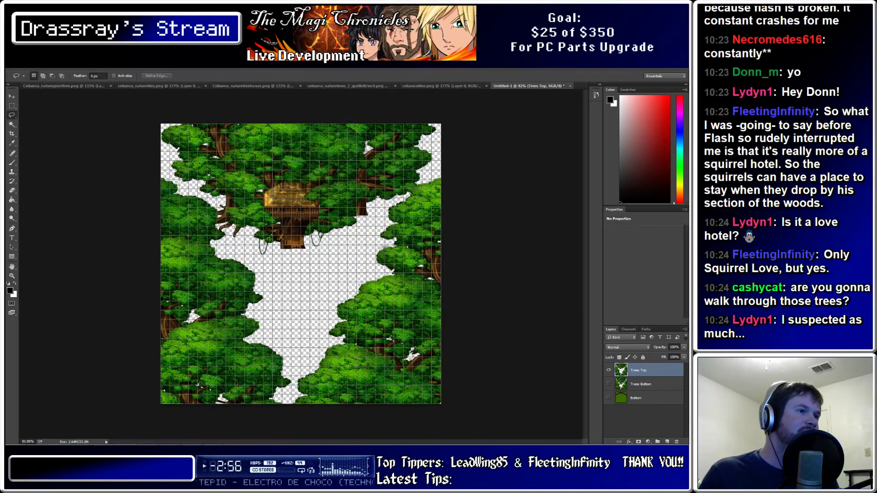
{"action": "scroll", "coordinate": [300, 264], "scroll_direction": "up", "scroll_amount": 1, "text": "alt"}
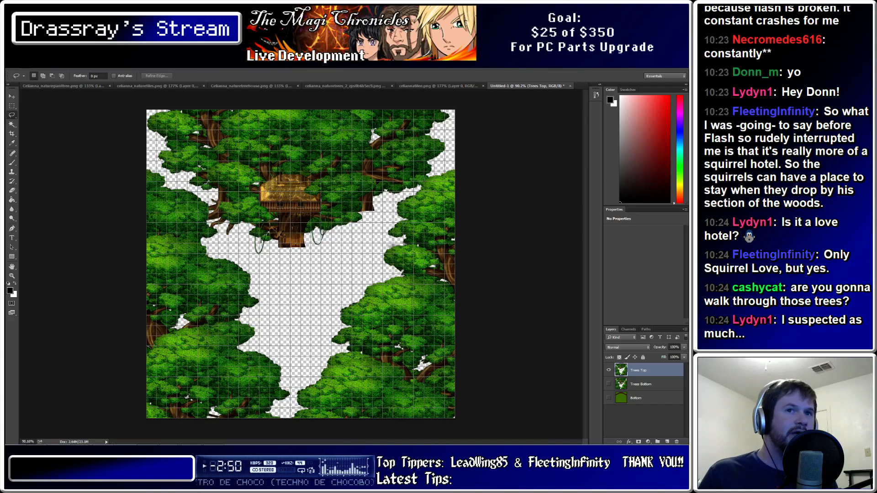
{"action": "scroll", "coordinate": [181, 192], "scroll_direction": "up", "scroll_amount": 17, "text": "alt"}
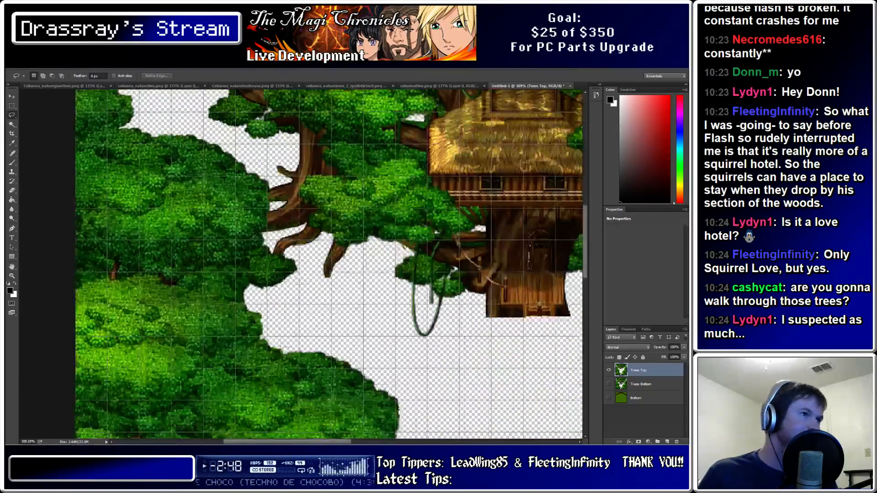
{"action": "scroll", "coordinate": [459, 212], "scroll_direction": "down", "scroll_amount": 8, "text": "alt"}
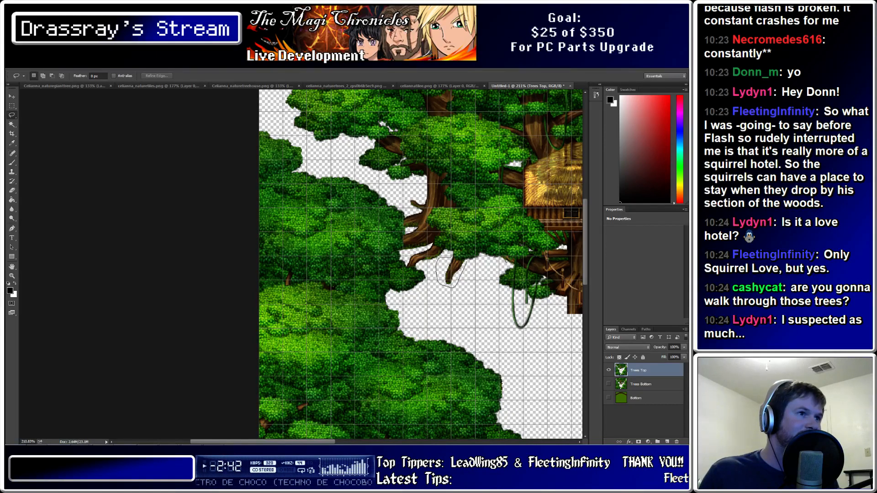
Lasso the exposed trunk and branch between the two canopies and delete it
{"action": "left_click_drag", "start_coordinate": [465, 262], "coordinate": [456, 259]}
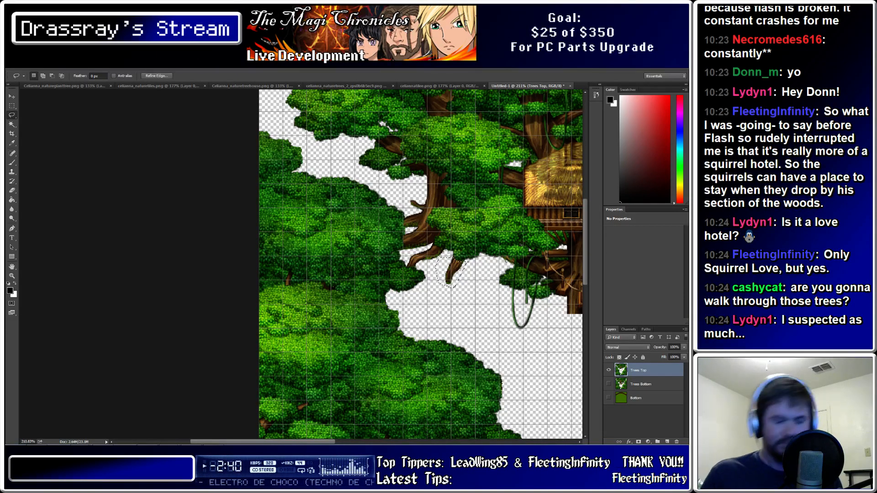
{"action": "scroll", "coordinate": [475, 235], "scroll_direction": "up", "scroll_amount": 8, "text": "alt"}
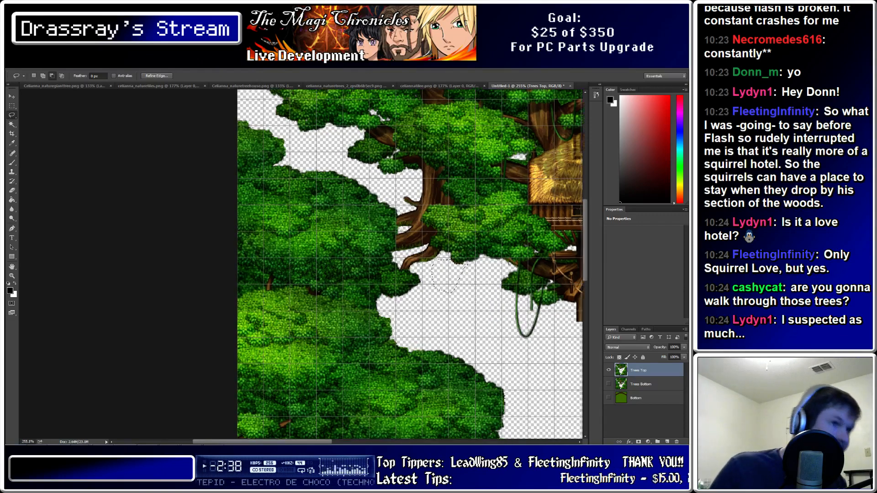
{"action": "key", "text": "ctrl+d"}
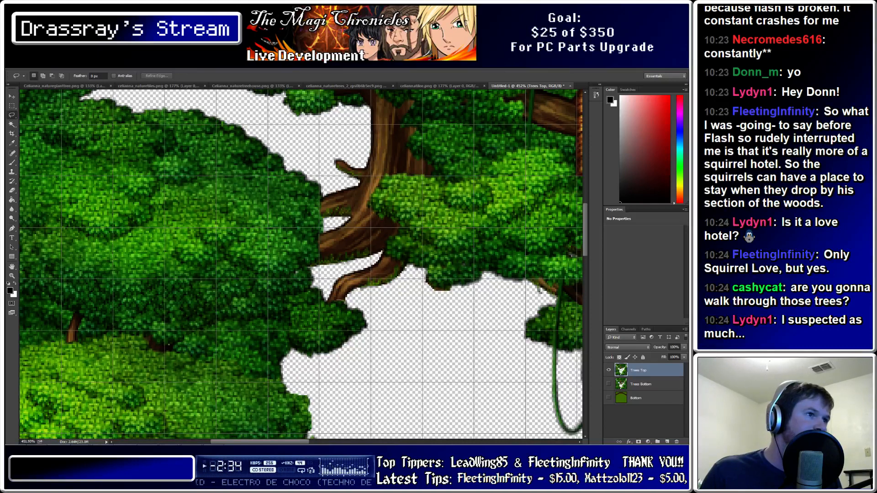
{"action": "mouse_move", "coordinate": [328, 300]}
{"action": "left_mouse_down"}
{"action": "mouse_move", "coordinate": [327, 284]}
{"action": "mouse_move", "coordinate": [346, 269]}
{"action": "mouse_move", "coordinate": [318, 260]}
{"action": "mouse_move", "coordinate": [321, 153]}
{"action": "mouse_move", "coordinate": [346, 146]}
{"action": "left_mouse_up"}
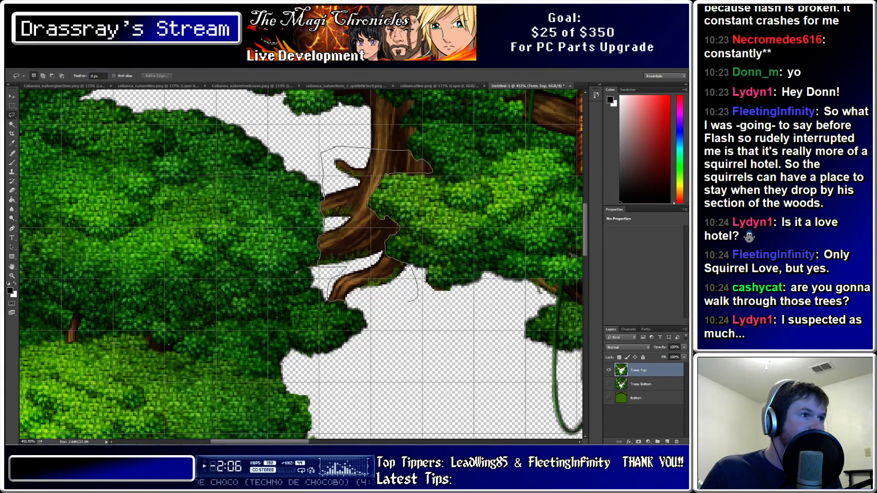
{"action": "left_click_drag", "start_coordinate": [329, 301], "coordinate": [348, 302]}
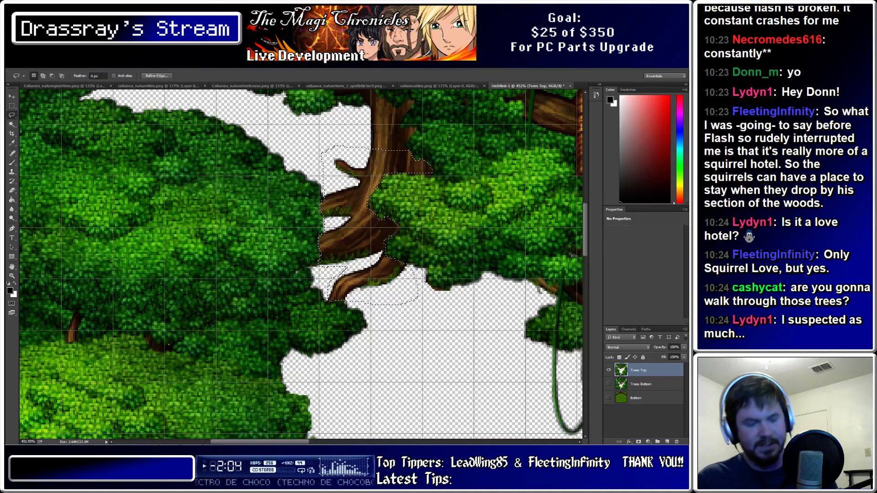
{"action": "key", "text": "Delete"}
{"action": "key", "text": "ctrl+d"}
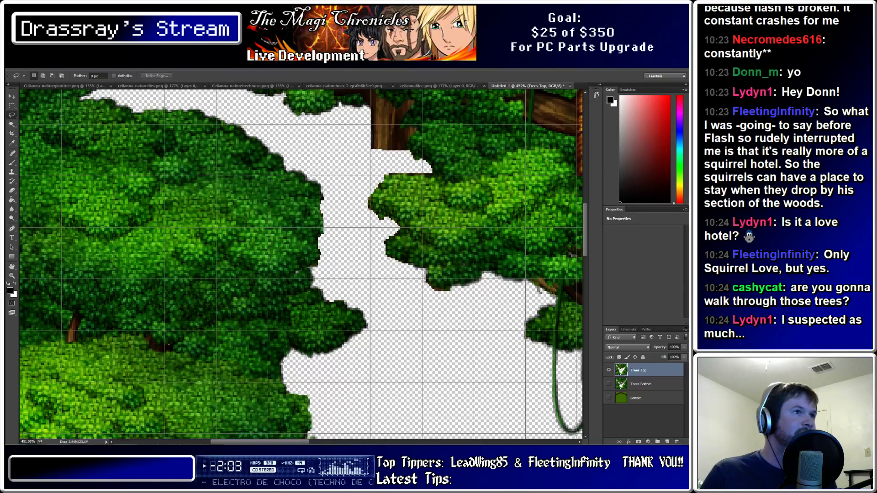
{"action": "scroll", "coordinate": [404, 160], "scroll_direction": "up", "scroll_amount": 11, "text": "alt"}
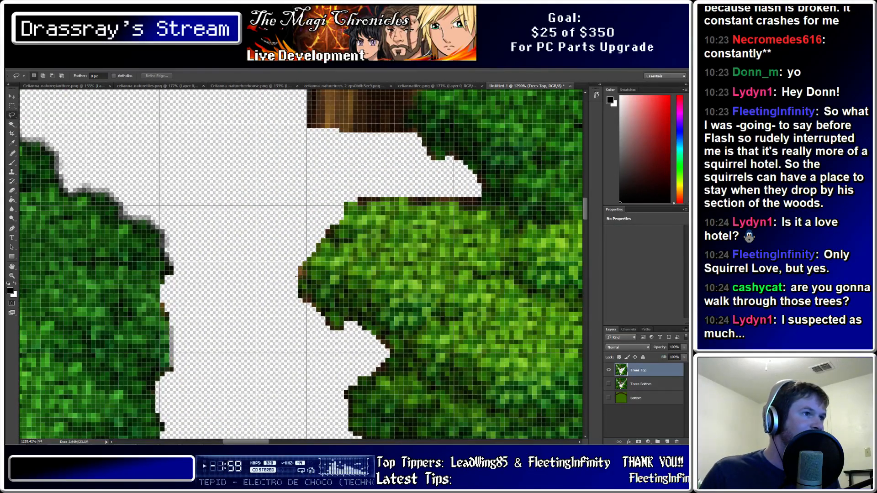
Delete stray pixel clumps beside the canopy and above the tree edge
{"action": "mouse_move", "coordinate": [298, 274]}
{"action": "left_mouse_down"}
{"action": "mouse_move", "coordinate": [287, 264]}
{"action": "mouse_move", "coordinate": [300, 273]}
{"action": "left_mouse_up"}
{"action": "key", "text": "Delete"}
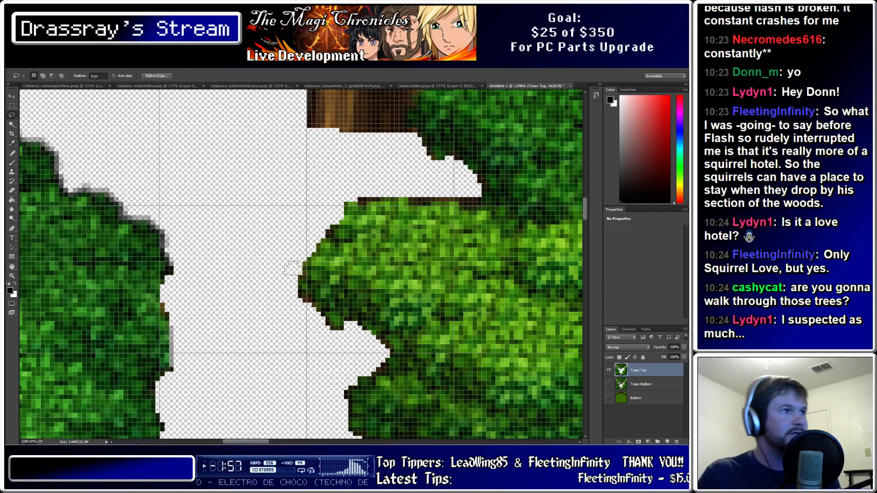
{"action": "key", "text": "ctrl+d"}
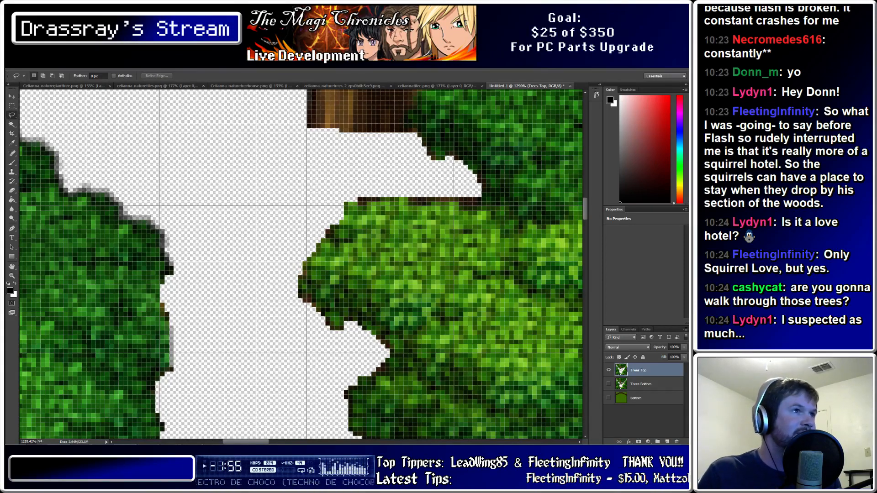
{"action": "left_click_drag", "start_coordinate": [363, 198], "coordinate": [366, 201]}
{"action": "key", "text": "Delete"}
{"action": "key", "text": "ctrl+d"}
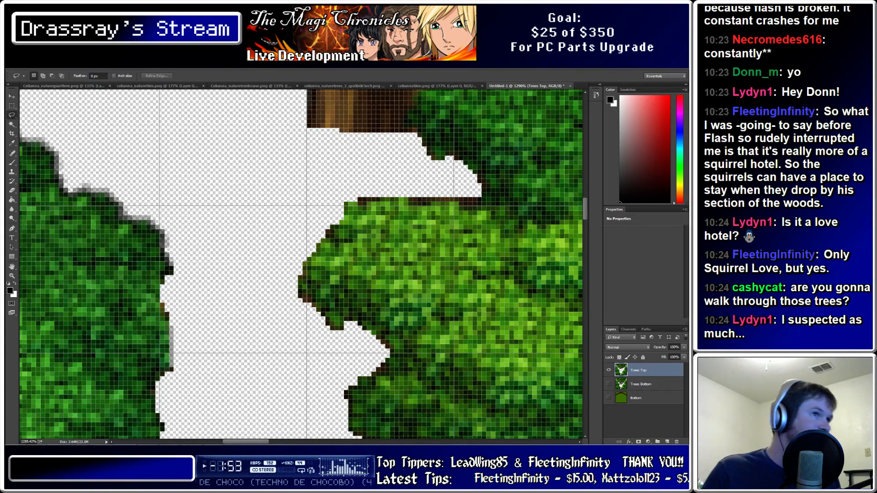
{"action": "mouse_move", "coordinate": [354, 192]}
{"action": "left_mouse_down"}
{"action": "mouse_move", "coordinate": [345, 180]}
{"action": "mouse_move", "coordinate": [363, 184]}
{"action": "mouse_move", "coordinate": [374, 196]}
{"action": "mouse_move", "coordinate": [365, 200]}
{"action": "left_mouse_up"}
{"action": "key", "text": "Delete"}
{"action": "key", "text": "ctrl+d"}
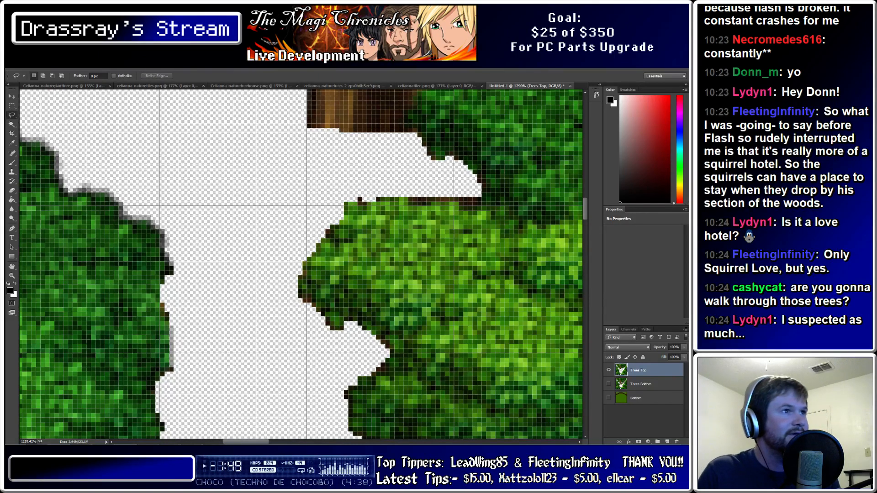
Clear the remaining dark pixels above the tree edge, then zoom out and recentre on the treehouse
{"action": "key", "text": "Delete"}
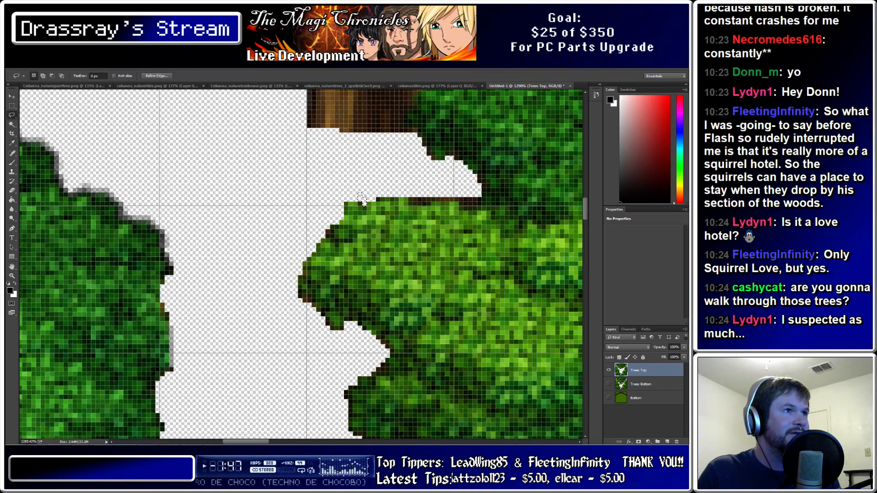
{"action": "mouse_move", "coordinate": [411, 194]}
{"action": "left_mouse_down"}
{"action": "mouse_move", "coordinate": [433, 201]}
{"action": "mouse_move", "coordinate": [414, 184]}
{"action": "left_mouse_up"}
{"action": "key", "text": "Delete"}
{"action": "key", "text": "ctrl+d"}
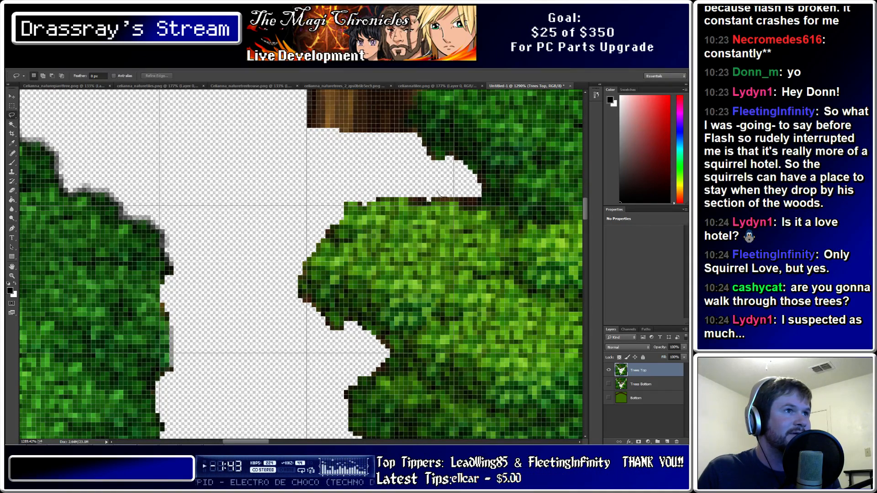
{"action": "left_click_drag", "start_coordinate": [445, 188], "coordinate": [443, 186]}
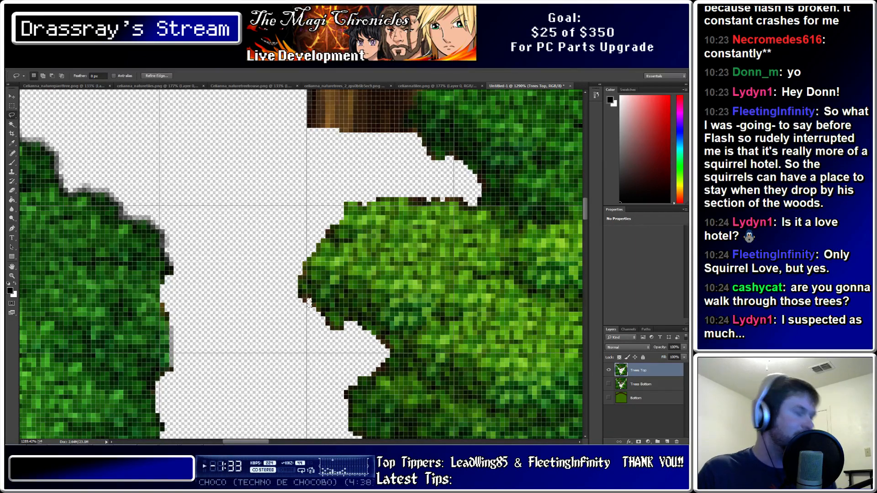
{"action": "scroll", "coordinate": [309, 303], "scroll_direction": "down", "scroll_amount": 5, "text": "alt"}
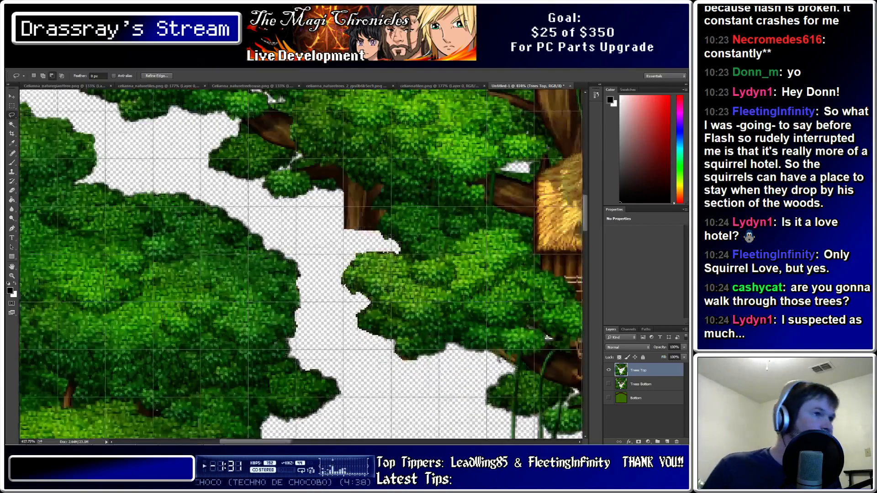
{"action": "scroll", "coordinate": [309, 303], "scroll_direction": "down", "scroll_amount": 6, "text": "alt"}
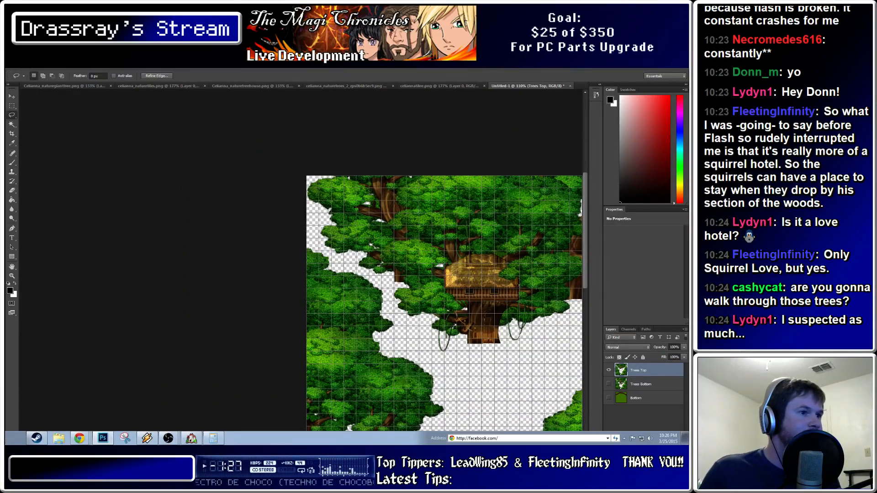
{"action": "left_click_drag", "start_coordinate": [283, 442], "coordinate": [326, 441]}
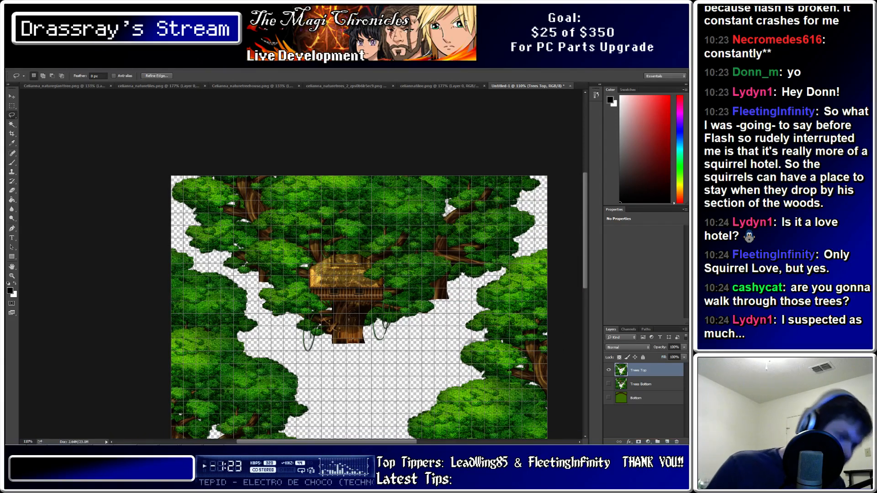
Zoom in on the treehouse door, briefly use the fill tool, then switch to the Brush
{"action": "scroll", "coordinate": [398, 351], "scroll_direction": "up", "scroll_amount": 15, "text": "alt"}
{"action": "scroll", "coordinate": [286, 283], "scroll_direction": "up", "scroll_amount": 10, "text": "alt"}
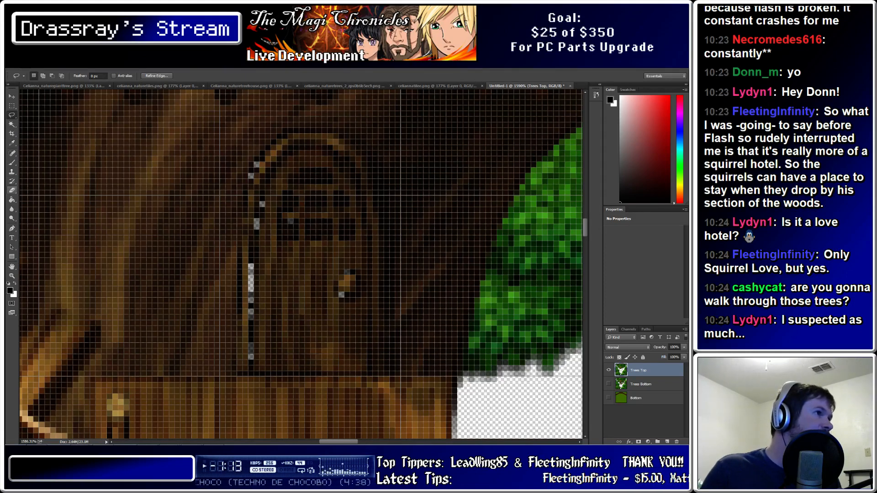
{"action": "left_click", "coordinate": [12, 172]}
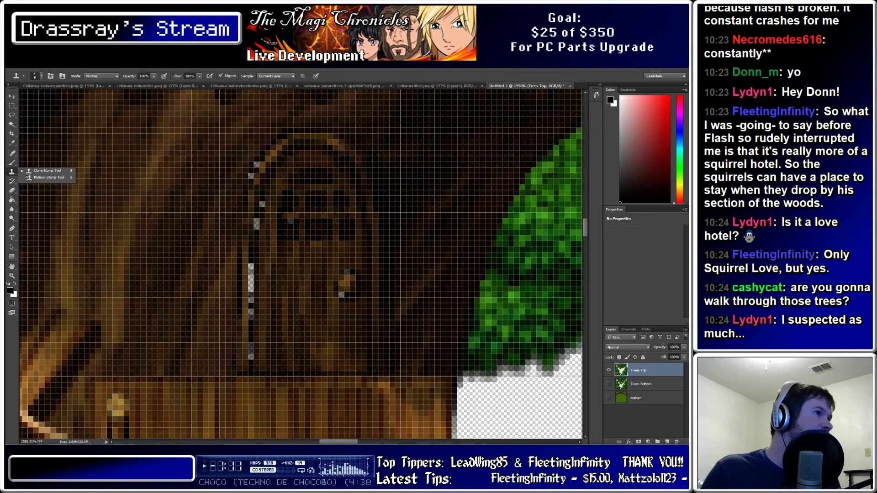
{"action": "left_click", "coordinate": [12, 200]}
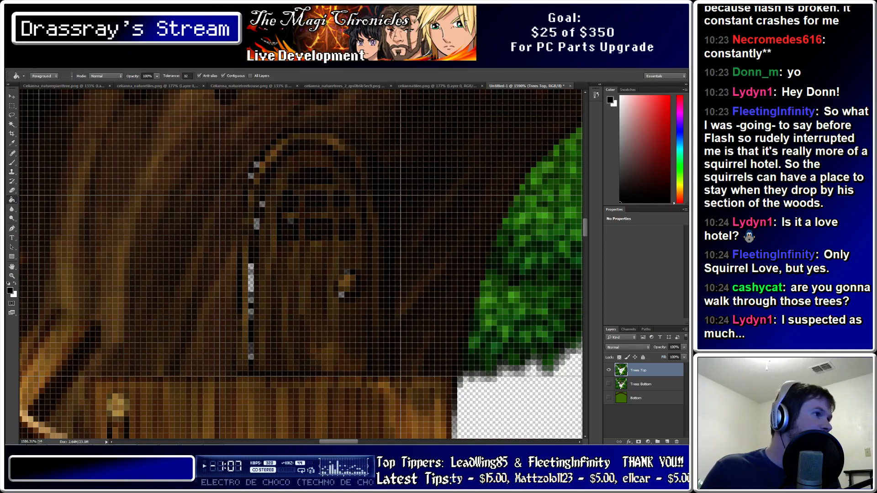
{"action": "left_click", "coordinate": [294, 230]}
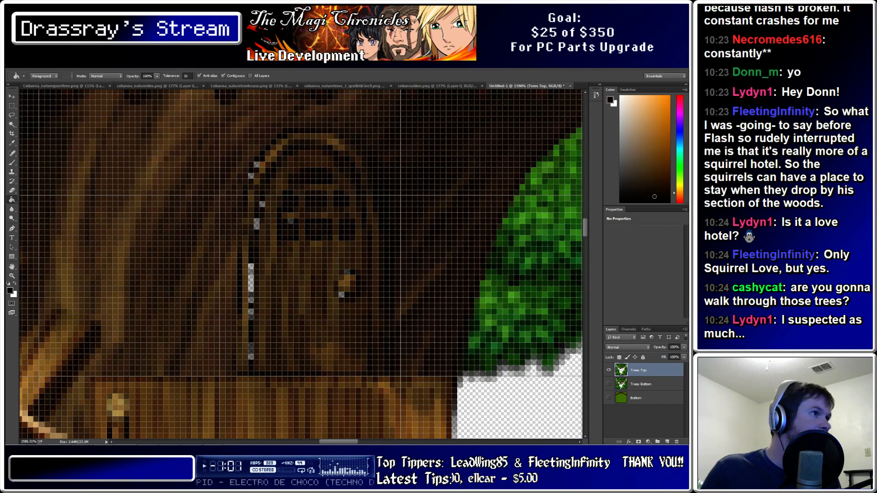
{"action": "key", "text": "b"}
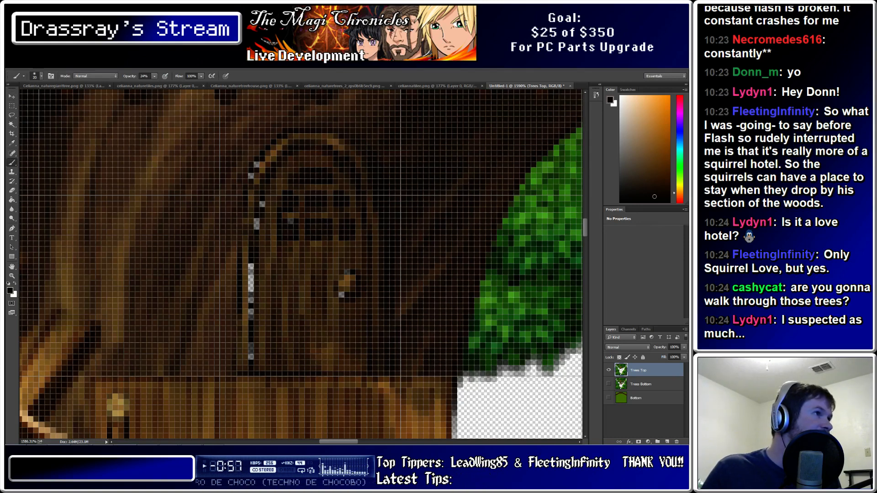
Choose the Pencil Tool and set its size to 1 px
{"action": "left_click", "coordinate": [41, 76]}
{"action": "left_click", "coordinate": [23, 76]}
{"action": "left_click", "coordinate": [24, 76]}
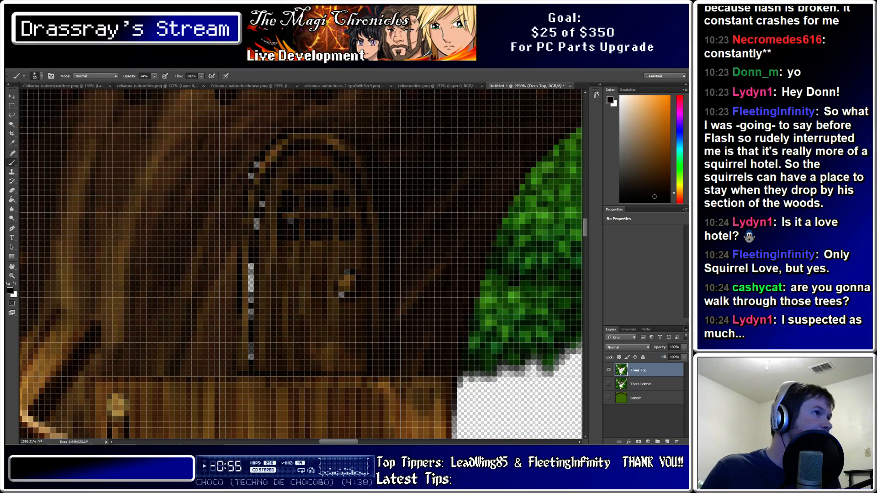
{"action": "left_click", "coordinate": [24, 76]}
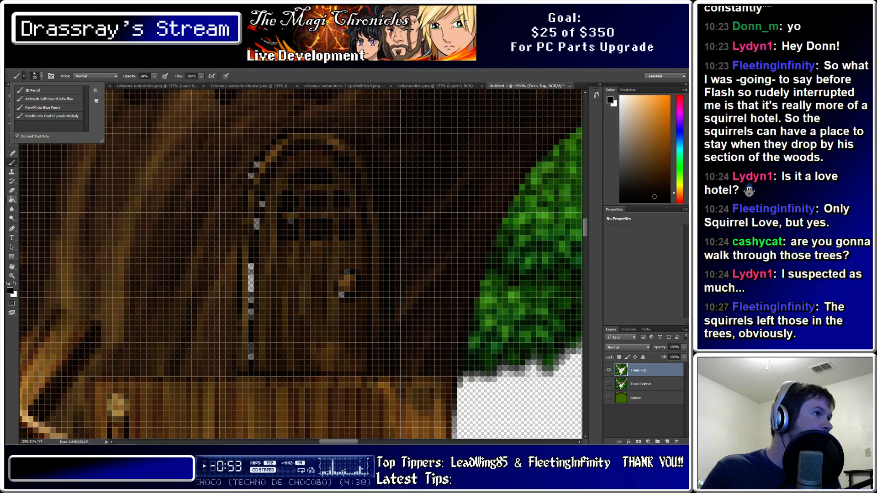
{"action": "left_click", "coordinate": [12, 162]}
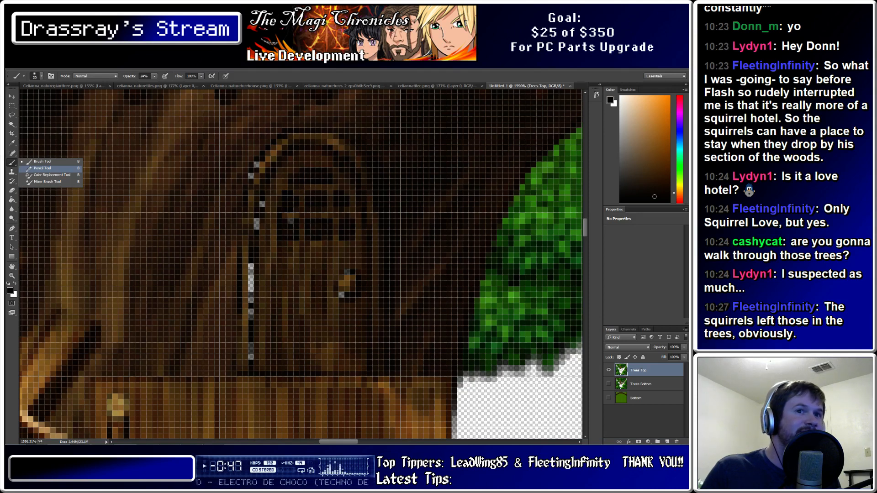
{"action": "left_click", "coordinate": [42, 168]}
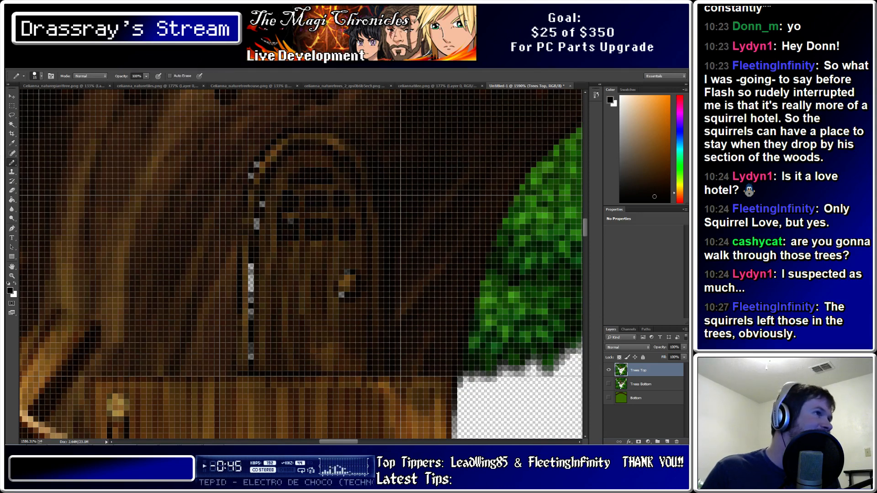
{"action": "left_click", "coordinate": [41, 76]}
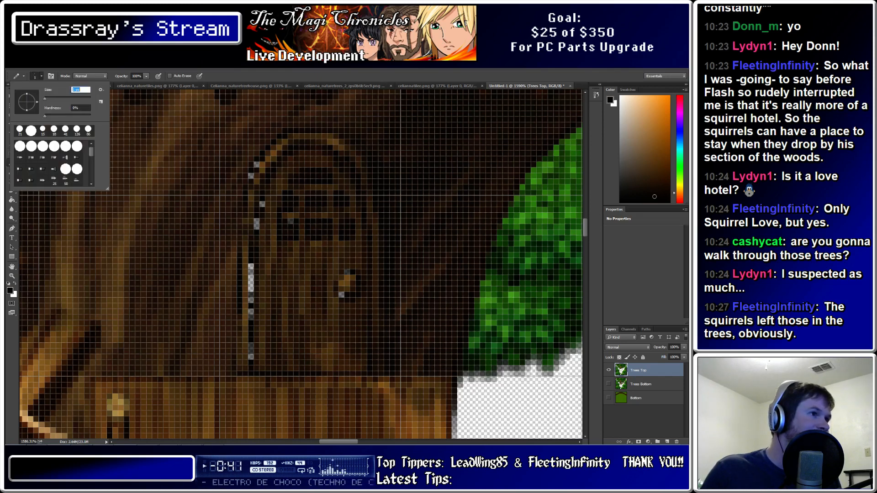
{"action": "key", "text": "Return"}
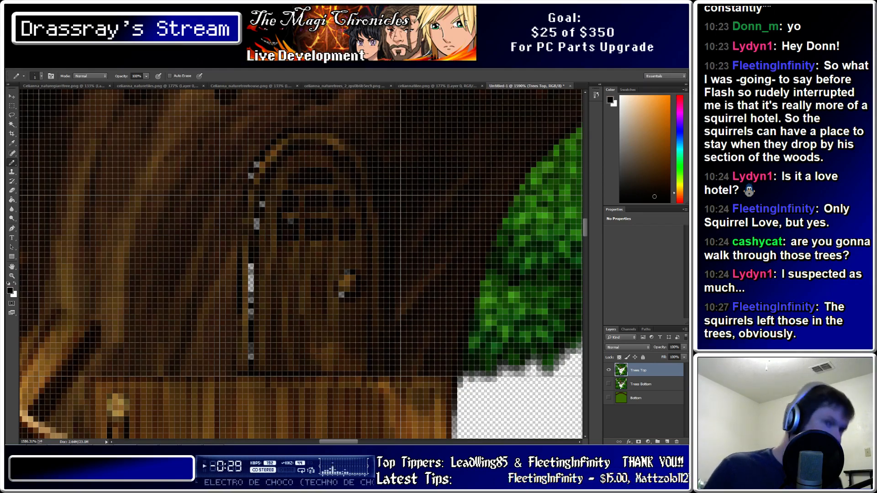
{"action": "scroll", "coordinate": [442, 141], "scroll_direction": "down", "scroll_amount": 5, "text": "alt"}
{"action": "scroll", "coordinate": [442, 142], "scroll_direction": "down", "scroll_amount": 2, "text": "alt"}
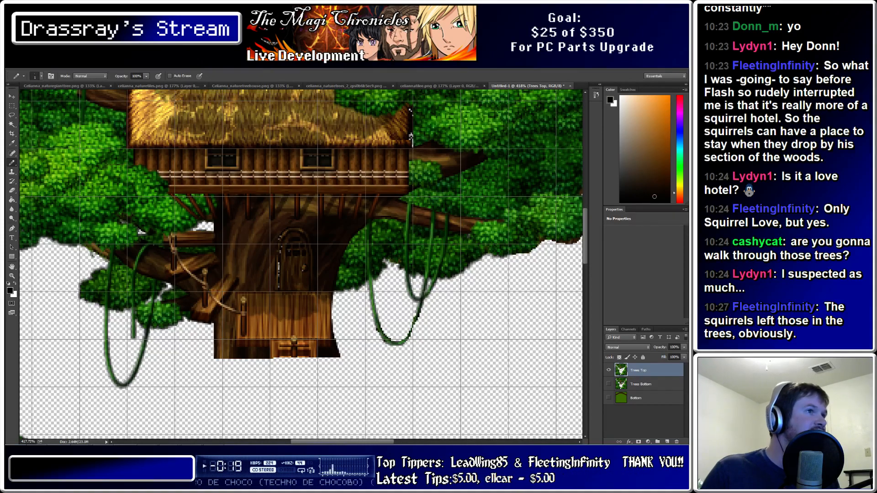
Make Trees Bottom the active layer and show its trunk, roots and ladder
{"action": "scroll", "coordinate": [296, 266], "scroll_direction": "down", "scroll_amount": 11, "text": "alt"}
{"action": "scroll", "coordinate": [274, 266], "scroll_direction": "down", "scroll_amount": 4, "text": "alt"}
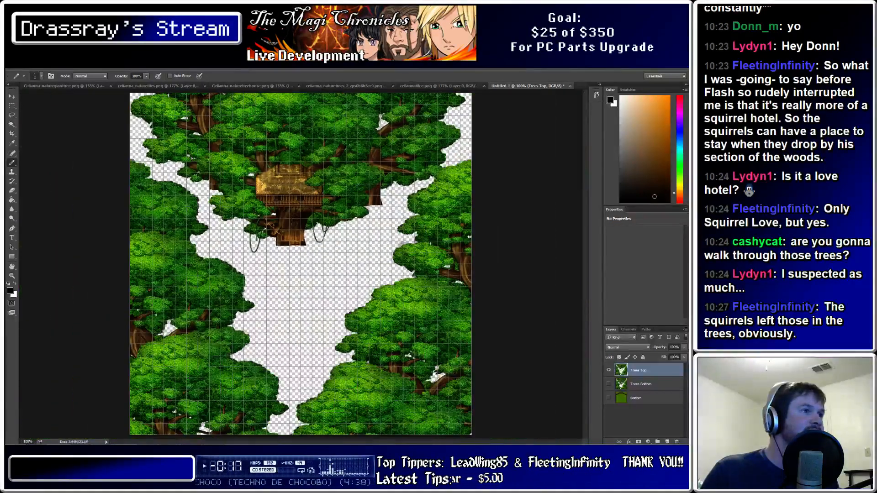
{"action": "scroll", "coordinate": [232, 267], "scroll_direction": "up", "scroll_amount": 7, "text": "alt"}
{"action": "scroll", "coordinate": [291, 243], "scroll_direction": "up", "scroll_amount": 10, "text": "alt"}
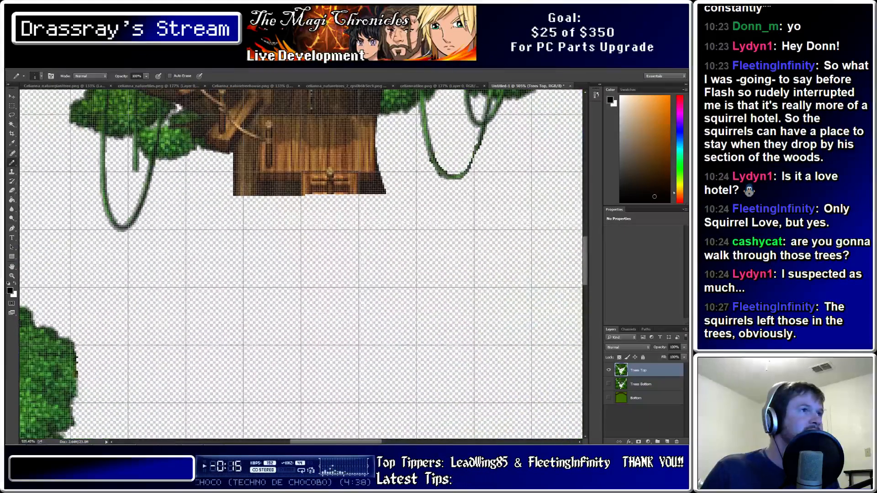
{"action": "scroll", "coordinate": [291, 244], "scroll_direction": "up", "scroll_amount": 4}
{"action": "scroll", "coordinate": [401, 154], "scroll_direction": "down", "scroll_amount": 4, "text": "alt"}
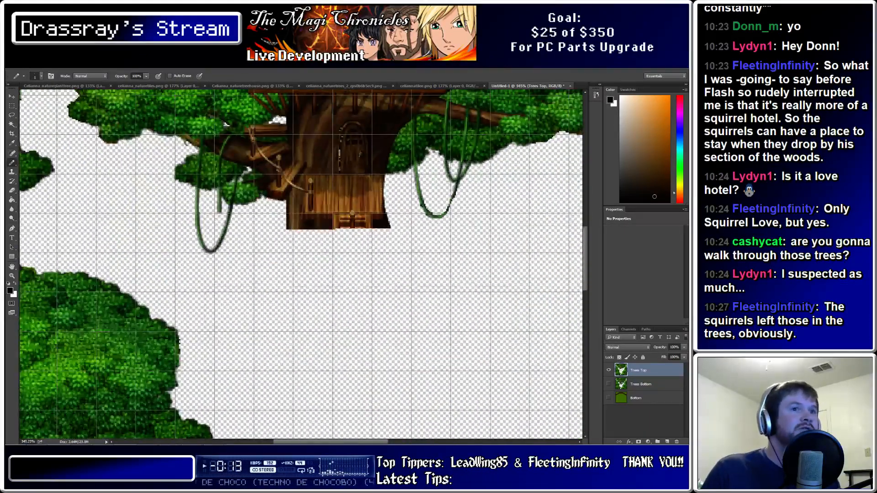
{"action": "key", "text": "alt+bracketleft"}
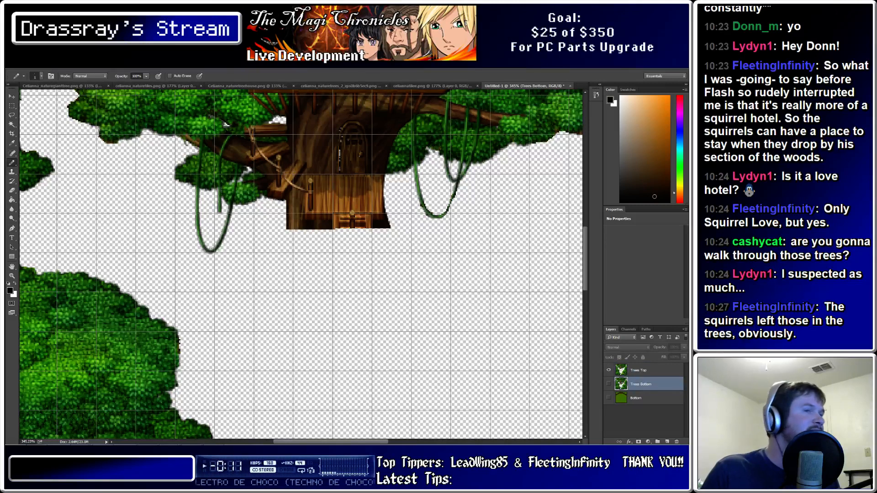
{"action": "key", "text": "ctrl+comma"}
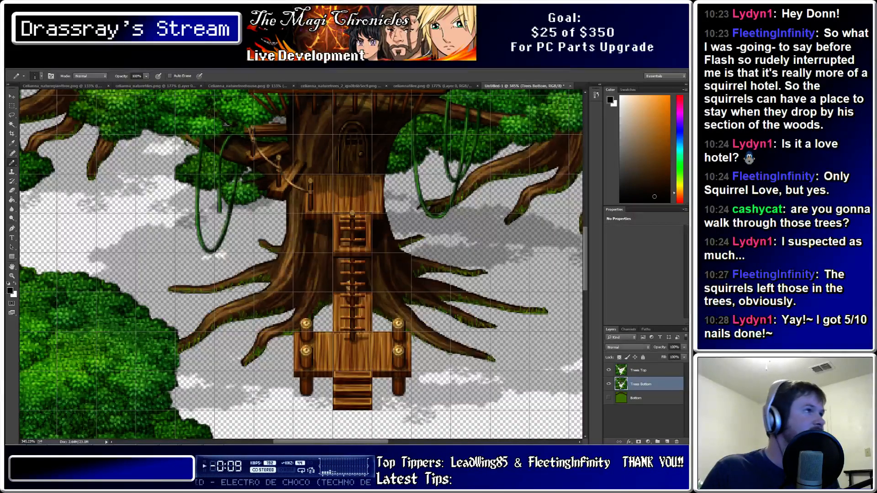
{"action": "key", "text": "m"}
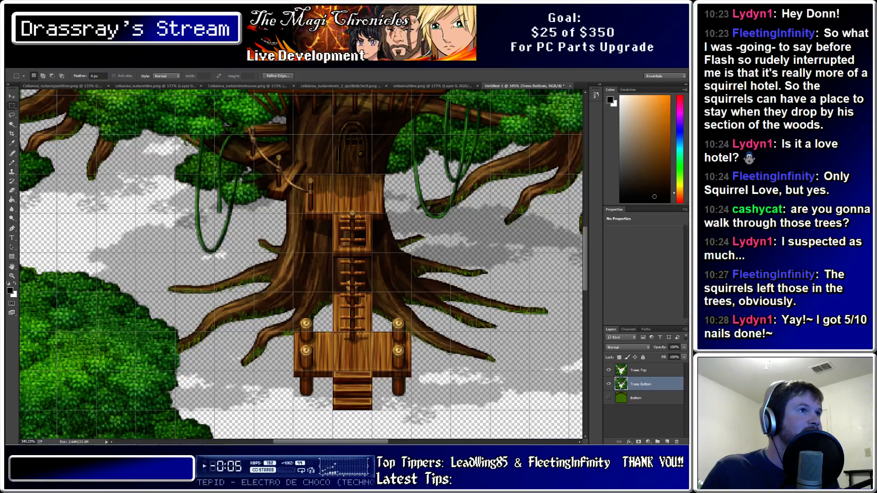
Duplicate Trees Top into Layer 1 and merge the two layers together
{"action": "left_click_drag", "start_coordinate": [374, 117], "coordinate": [372, 118]}
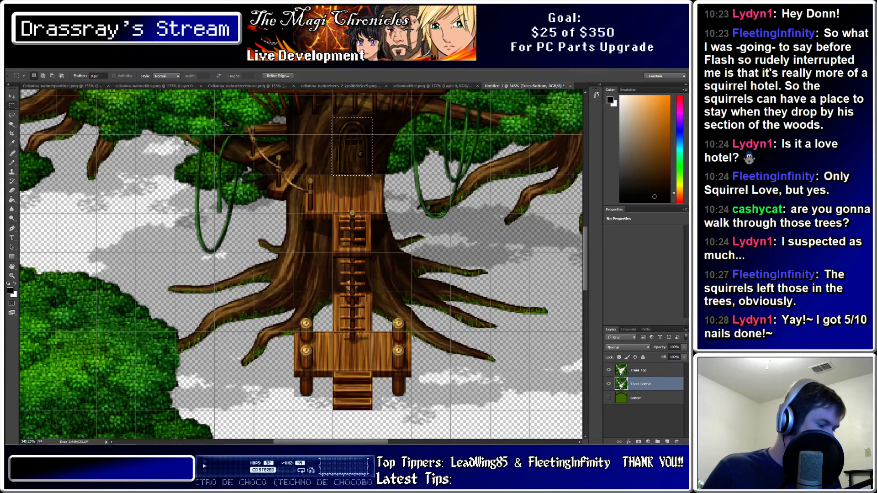
{"action": "left_click", "coordinate": [640, 370]}
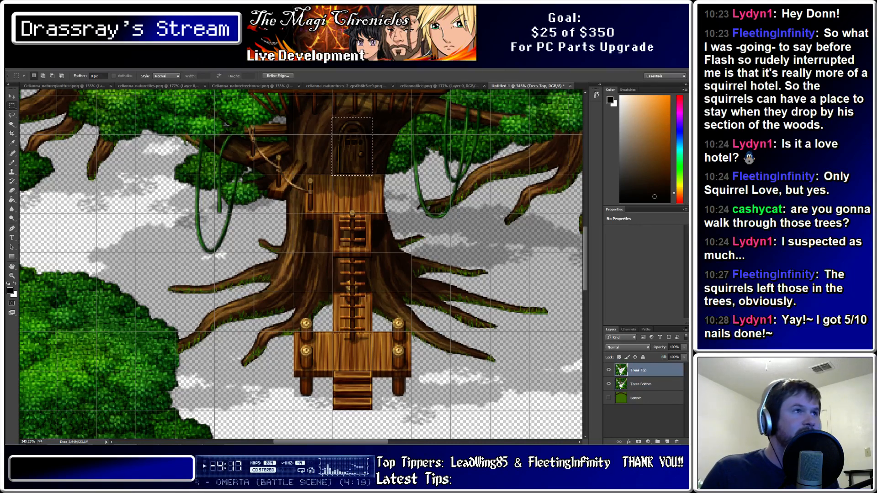
{"action": "key", "text": "ctrl+j"}
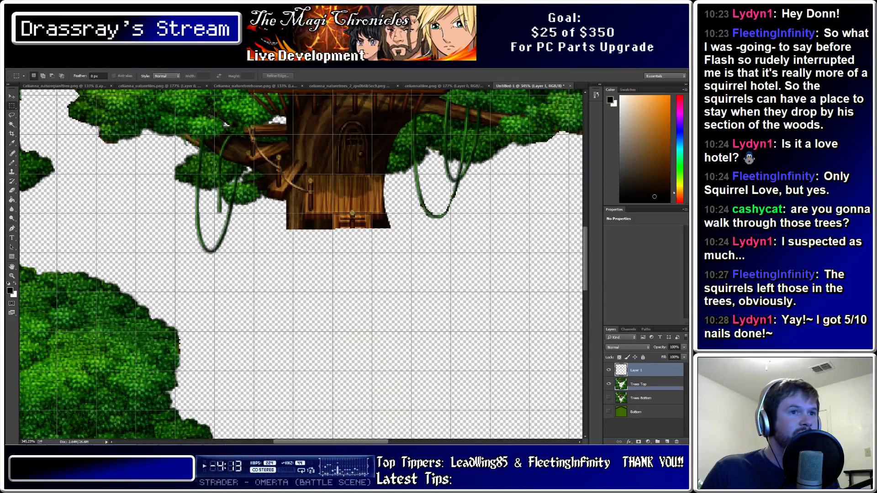
{"action": "right_click", "coordinate": [653, 386]}
{"action": "key", "text": "Escape"}
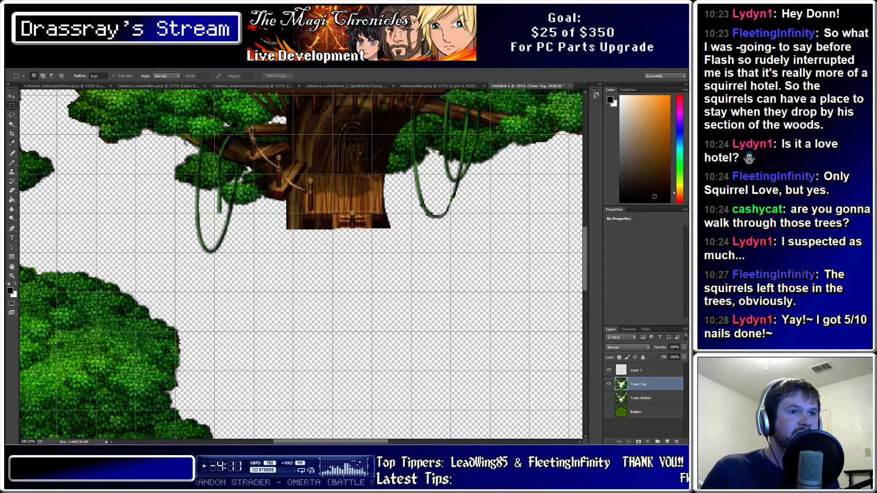
{"action": "left_click", "coordinate": [652, 370], "text": "shift"}
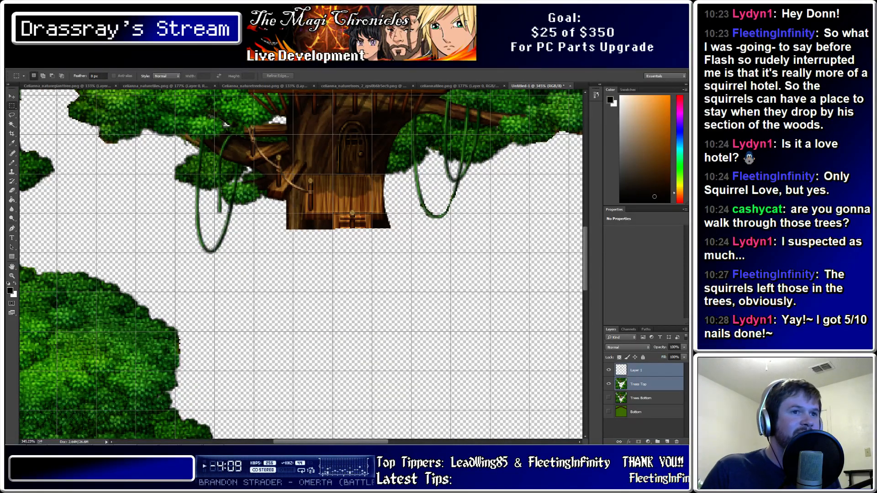
{"action": "right_click", "coordinate": [653, 383]}
{"action": "left_click", "coordinate": [611, 270]}
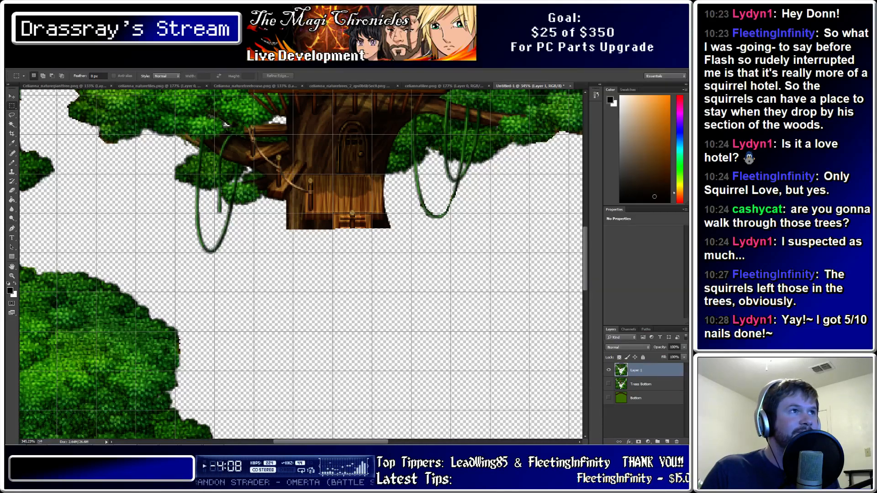
Zoom in and out across the map to inspect the merged treetop layer
{"action": "scroll", "coordinate": [285, 218], "scroll_direction": "down", "scroll_amount": 6, "text": "alt"}
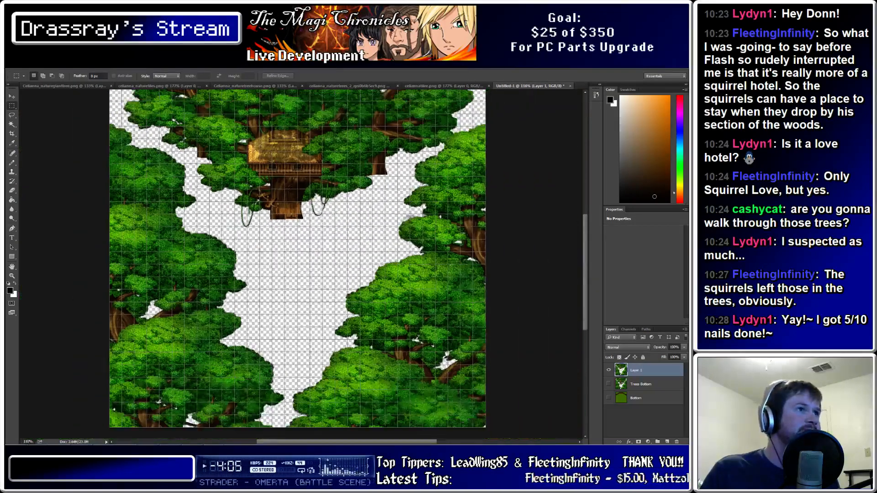
{"action": "scroll", "coordinate": [285, 218], "scroll_direction": "up", "scroll_amount": 2, "text": "alt"}
{"action": "scroll", "coordinate": [253, 279], "scroll_direction": "up", "scroll_amount": 1, "text": "alt"}
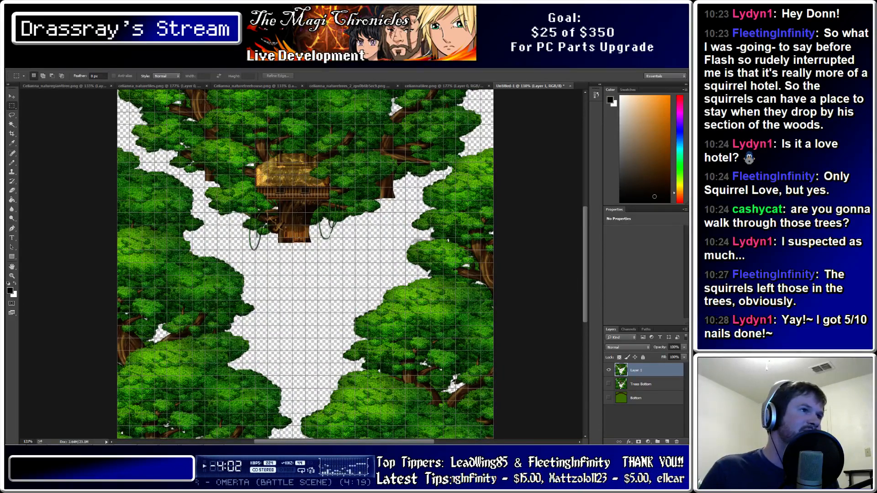
{"action": "scroll", "coordinate": [332, 207], "scroll_direction": "up", "scroll_amount": 3, "text": "alt"}
{"action": "scroll", "coordinate": [315, 208], "scroll_direction": "down", "scroll_amount": 4, "text": "alt"}
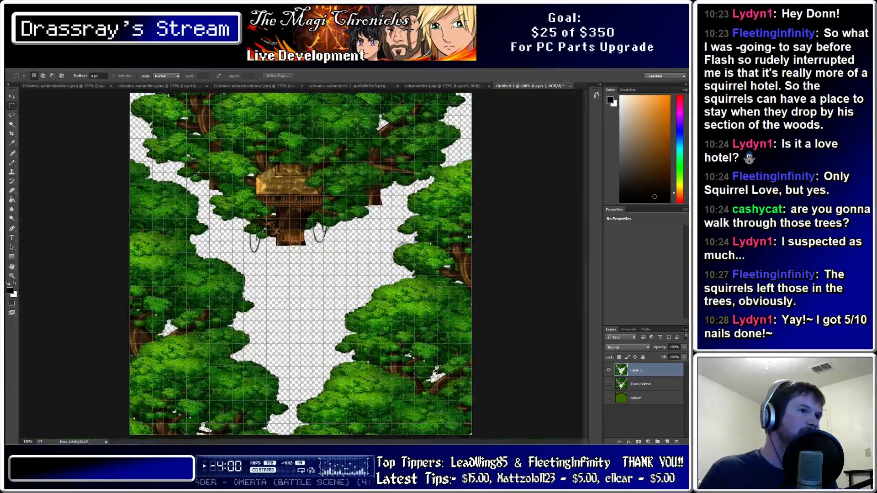
{"action": "scroll", "coordinate": [279, 262], "scroll_direction": "up", "scroll_amount": 3, "text": "alt"}
{"action": "scroll", "coordinate": [297, 265], "scroll_direction": "up", "scroll_amount": 1, "text": "alt"}
{"action": "scroll", "coordinate": [297, 265], "scroll_direction": "down", "scroll_amount": 4, "text": "alt"}
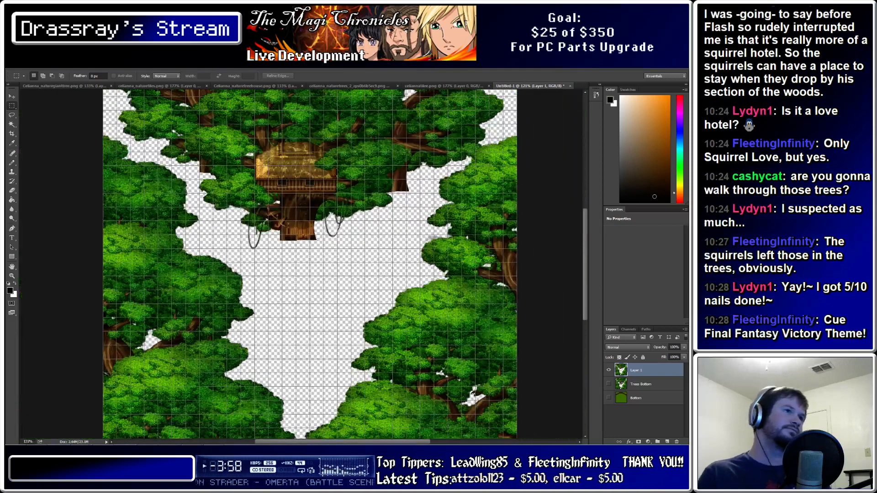
{"action": "scroll", "coordinate": [297, 265], "scroll_direction": "up", "scroll_amount": 2, "text": "alt"}
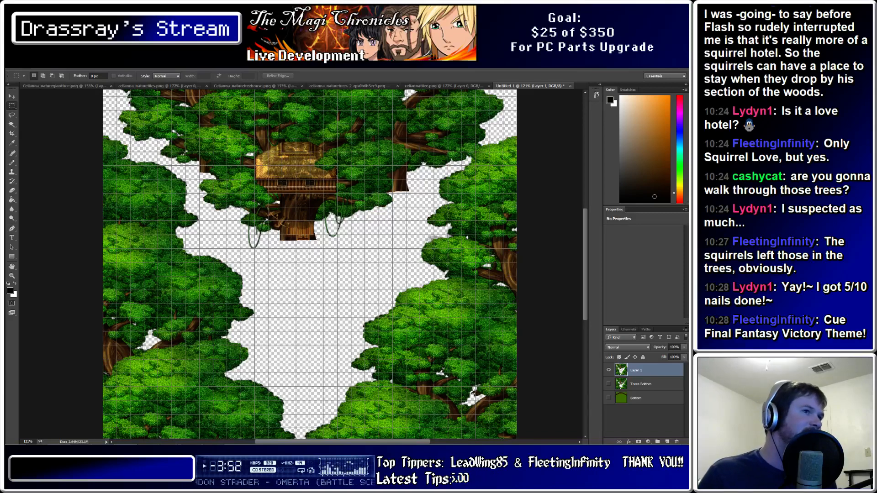
{"action": "scroll", "coordinate": [301, 264], "scroll_direction": "down", "scroll_amount": 5, "text": "alt"}
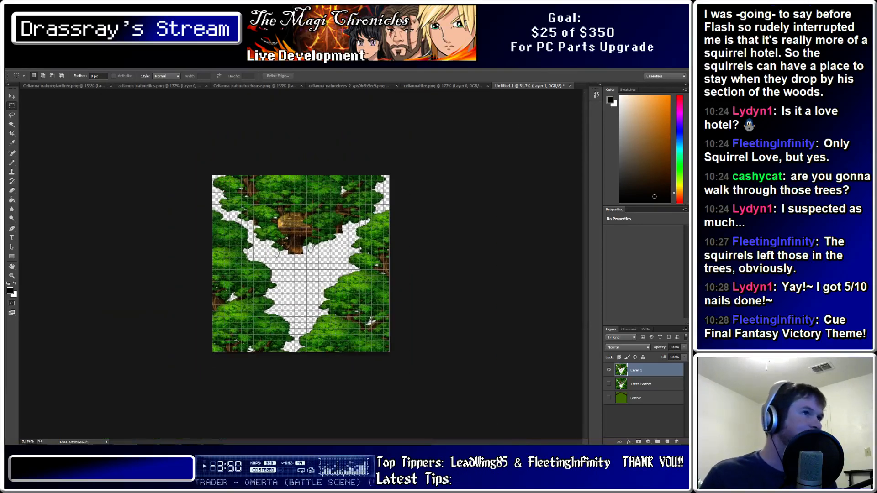
{"action": "scroll", "coordinate": [301, 264], "scroll_direction": "up", "scroll_amount": 2, "text": "alt"}
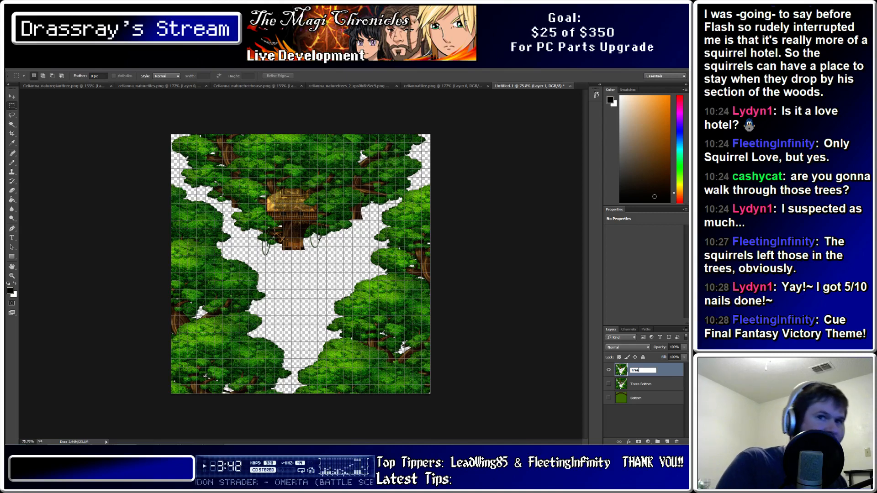
Confirm the name Trees Top, then show Trees Bottom and Bottom to review the full map
{"action": "key", "text": "Return"}
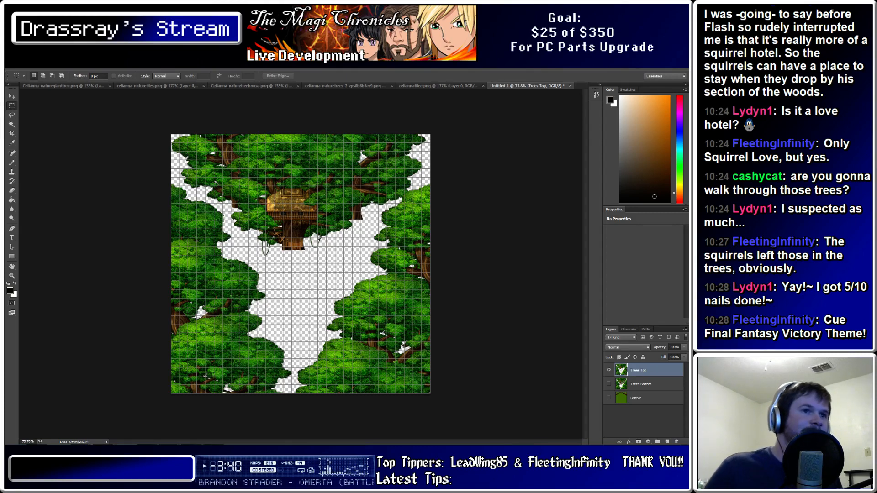
{"action": "left_click", "coordinate": [641, 384]}
{"action": "left_click", "coordinate": [636, 398]}
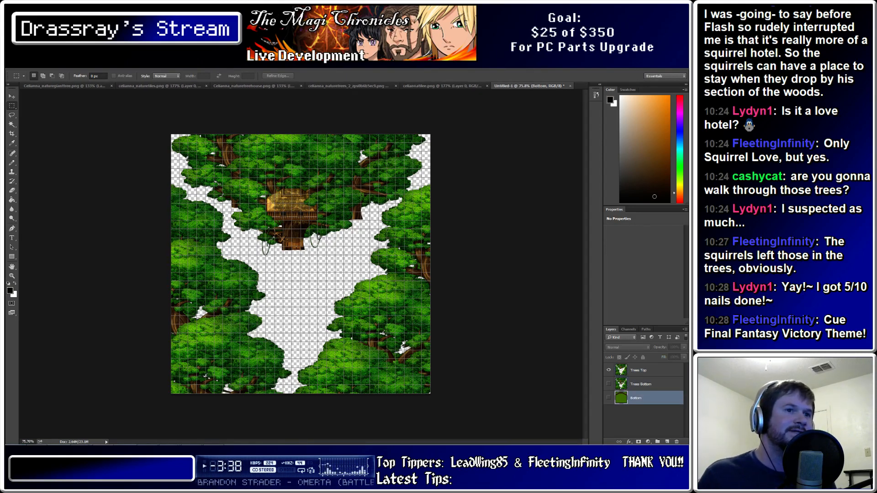
{"action": "left_click", "coordinate": [641, 384]}
{"action": "left_click", "coordinate": [638, 371]}
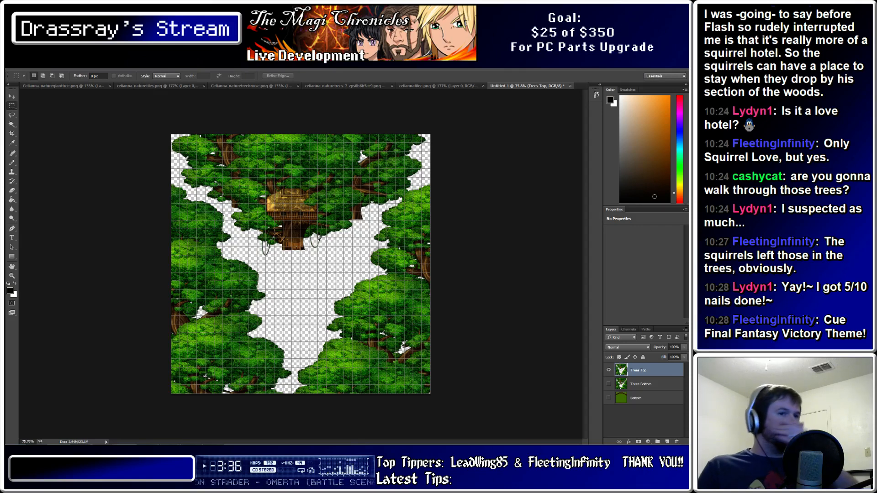
{"action": "left_click", "coordinate": [641, 384]}
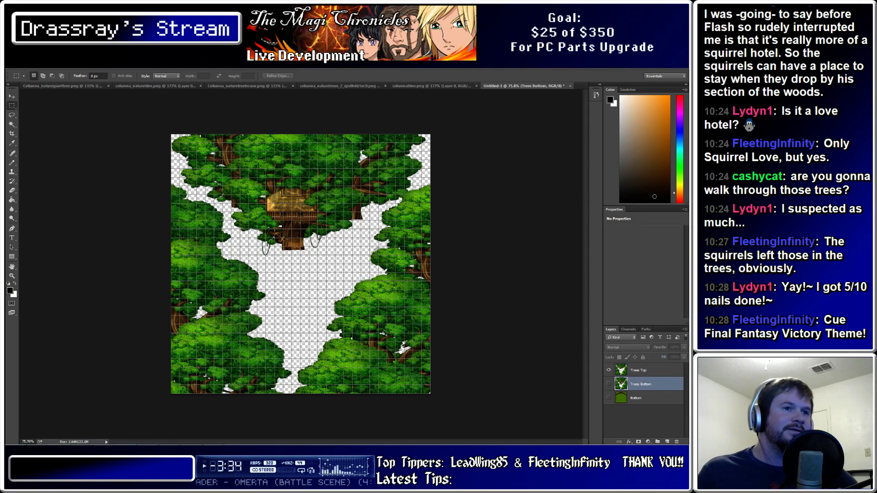
{"action": "left_click", "coordinate": [608, 384]}
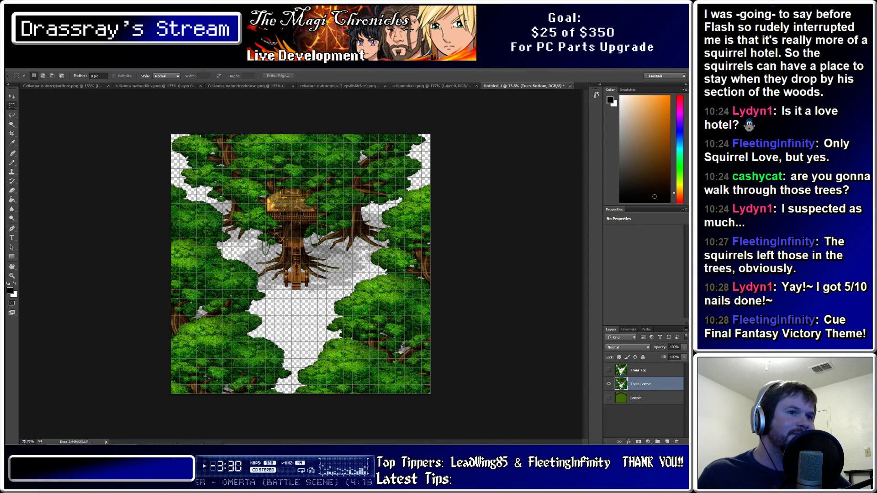
{"action": "left_click", "coordinate": [608, 398]}
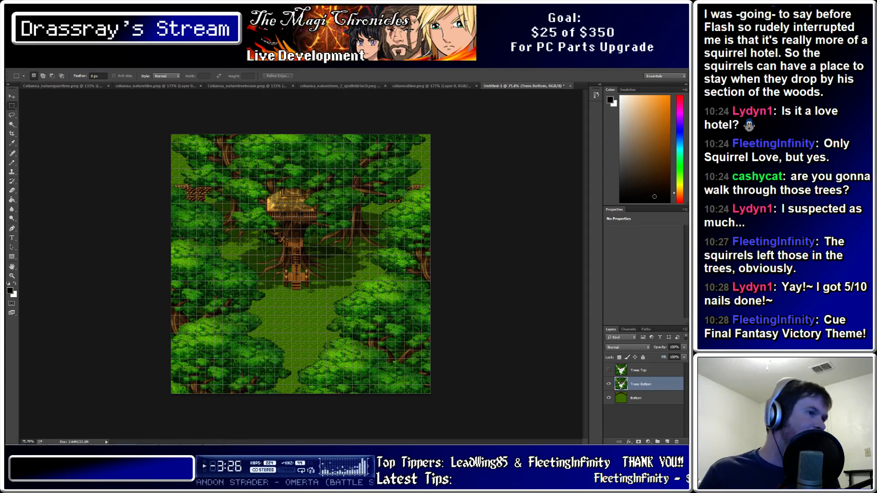
{"action": "scroll", "coordinate": [240, 284], "scroll_direction": "up", "scroll_amount": 6, "text": "alt"}
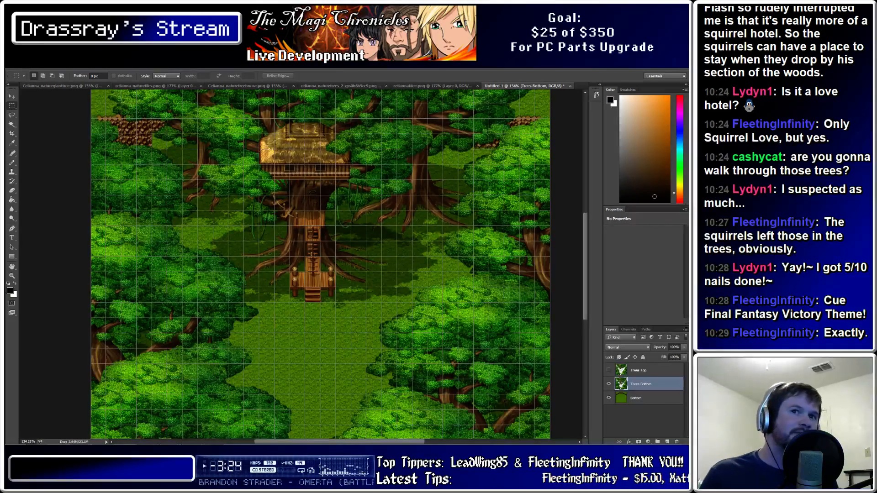
{"action": "scroll", "coordinate": [258, 283], "scroll_direction": "down", "scroll_amount": 4, "text": "alt"}
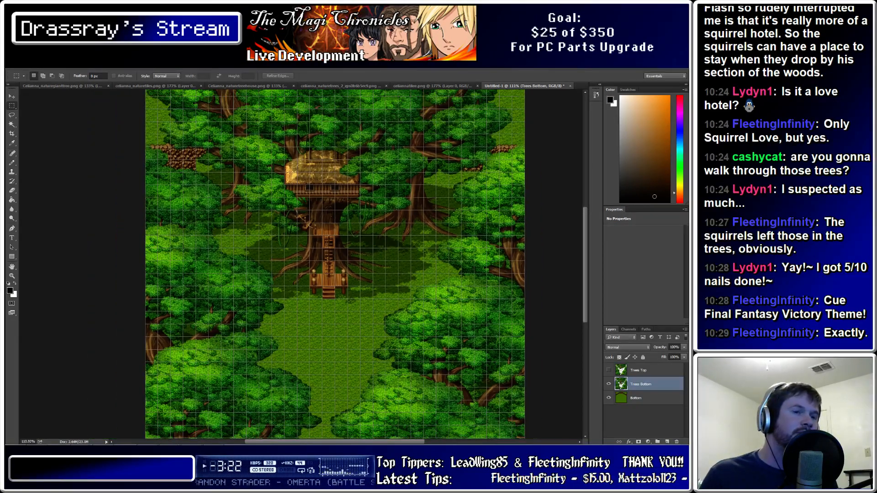
{"action": "scroll", "coordinate": [337, 302], "scroll_direction": "up", "scroll_amount": 8, "text": "alt"}
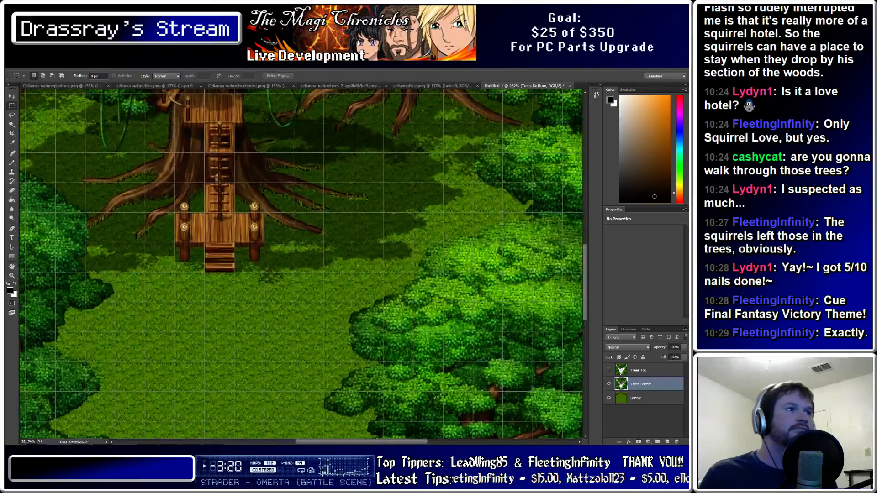
{"action": "scroll", "coordinate": [183, 228], "scroll_direction": "down", "scroll_amount": 3, "text": "alt"}
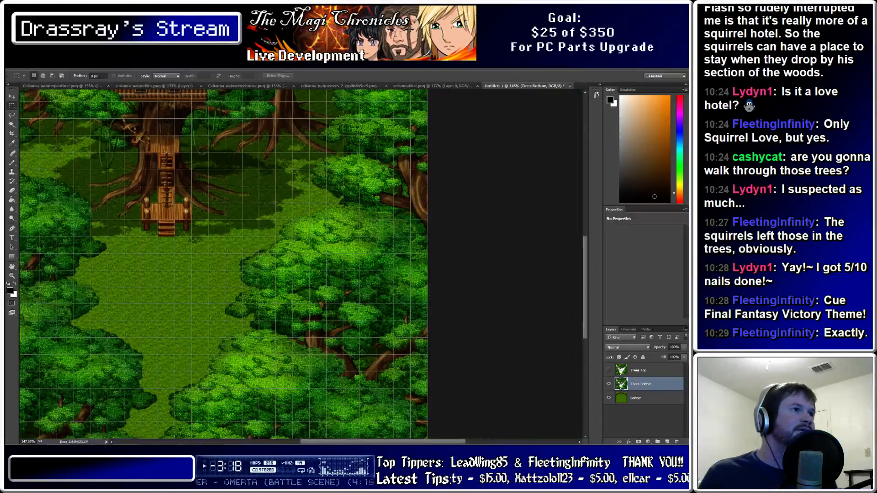
{"action": "scroll", "coordinate": [361, 294], "scroll_direction": "down", "scroll_amount": 3, "text": "alt"}
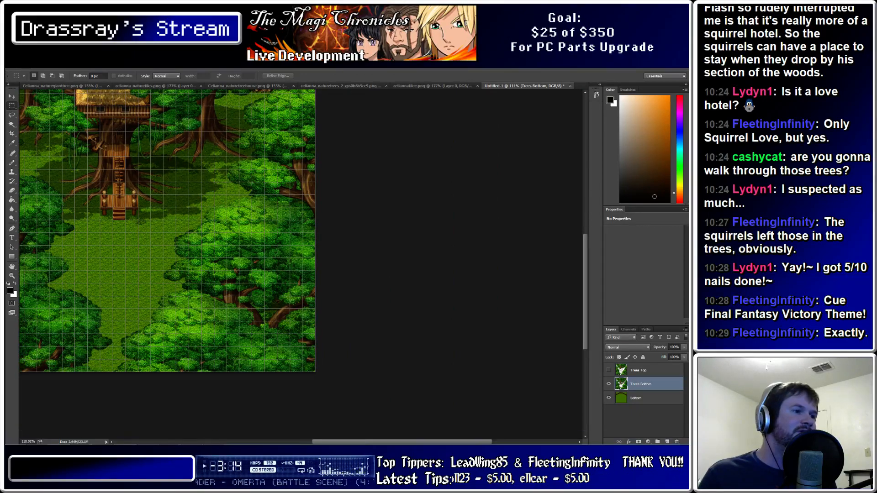
{"action": "scroll", "coordinate": [320, 265], "scroll_direction": "down", "scroll_amount": 2, "text": "alt"}
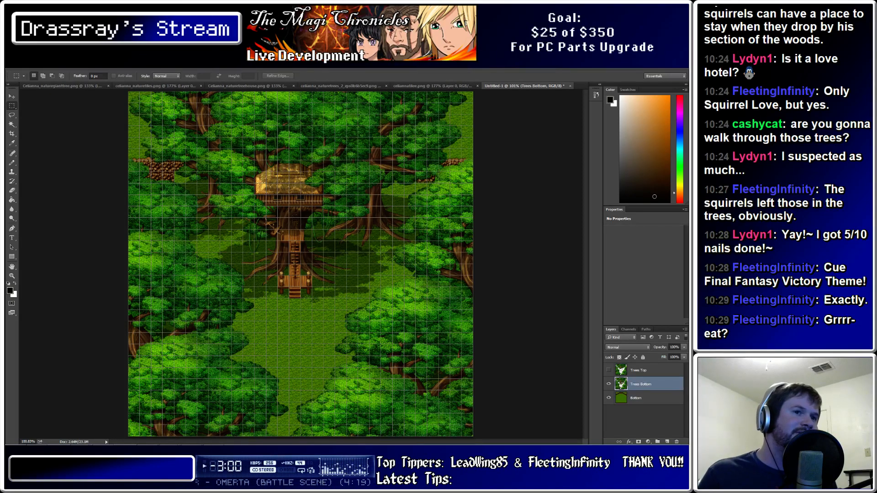
Leave only Trees Bottom and Bottom visible with Trees Top hidden, and open Save for Web
{"action": "left_click", "coordinate": [648, 398]}
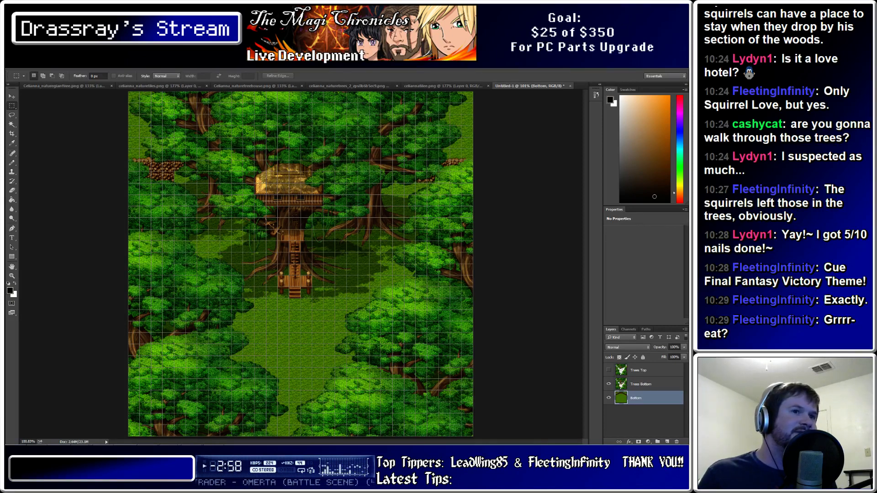
{"action": "left_click", "coordinate": [648, 384]}
{"action": "left_click", "coordinate": [648, 398], "text": "shift"}
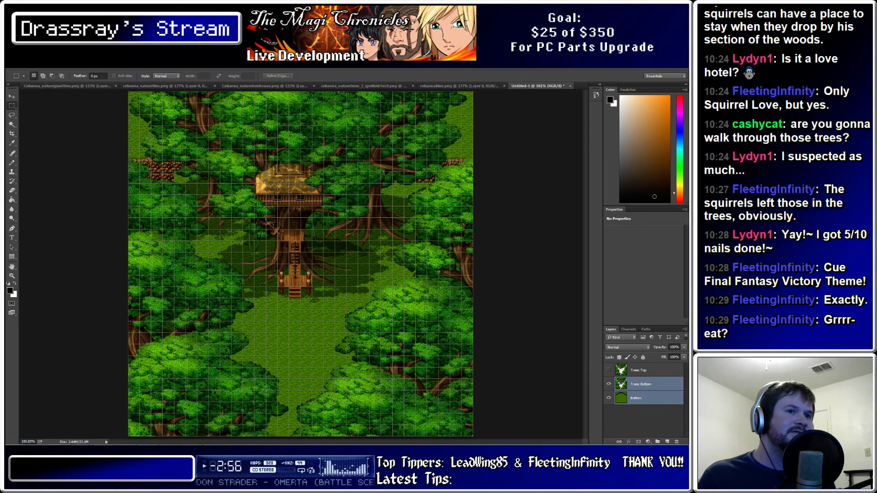
{"action": "left_click", "coordinate": [646, 420]}
{"action": "left_click", "coordinate": [609, 384]}
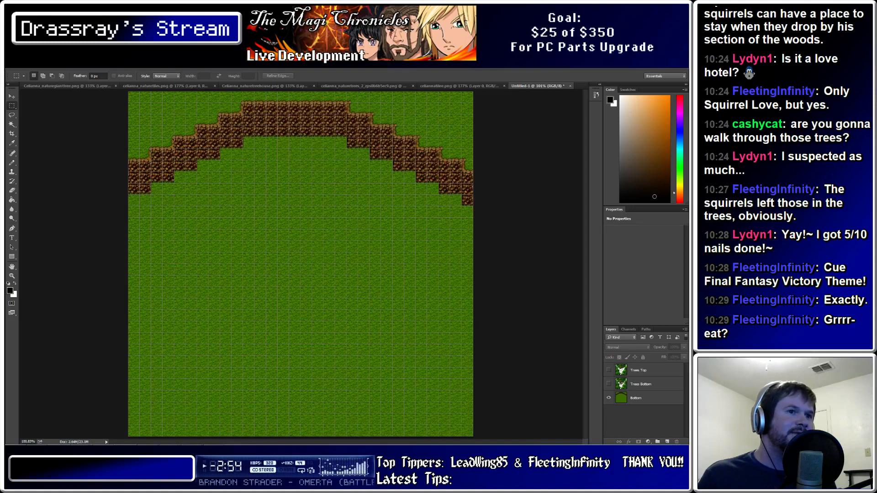
{"action": "left_click", "coordinate": [609, 398]}
{"action": "left_click", "coordinate": [608, 370]}
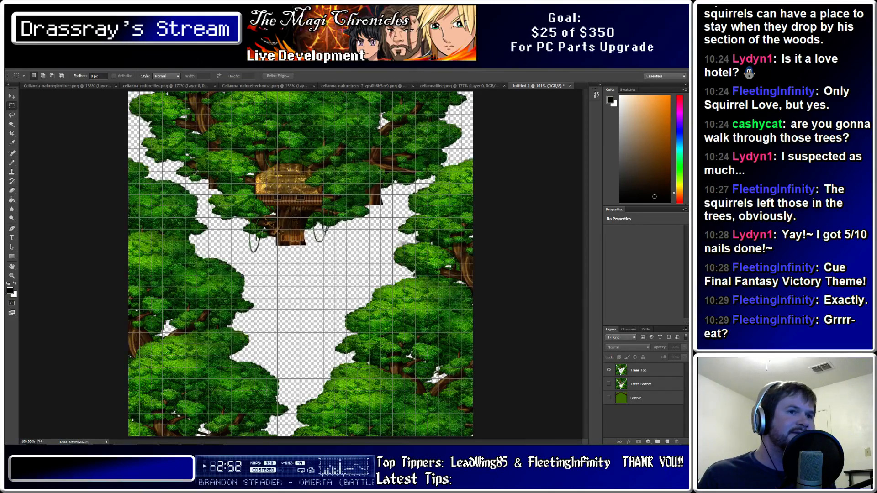
{"action": "left_click", "coordinate": [609, 370]}
{"action": "left_click", "coordinate": [609, 384]}
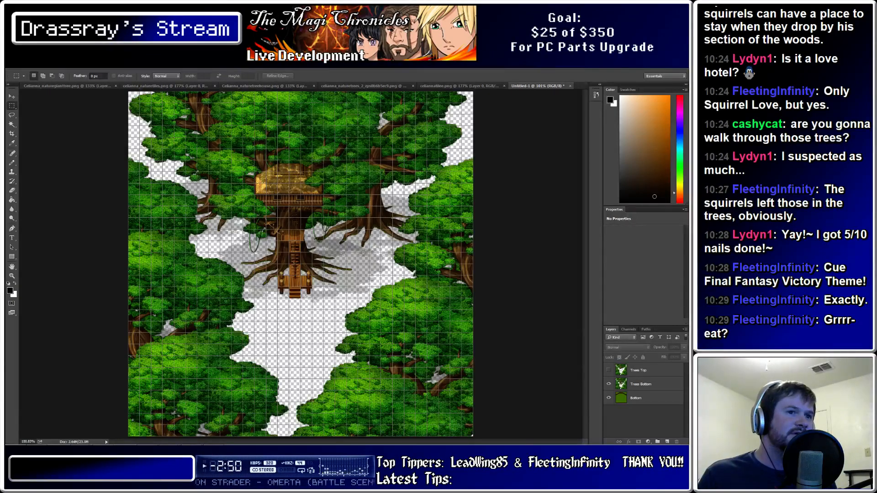
{"action": "left_click", "coordinate": [608, 398]}
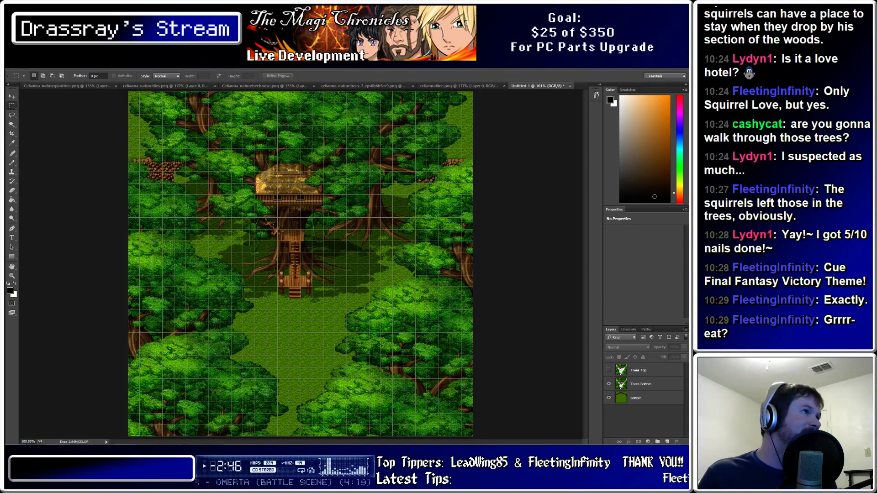
{"action": "left_click", "coordinate": [23, 64]}
{"action": "left_click", "coordinate": [46, 181]}
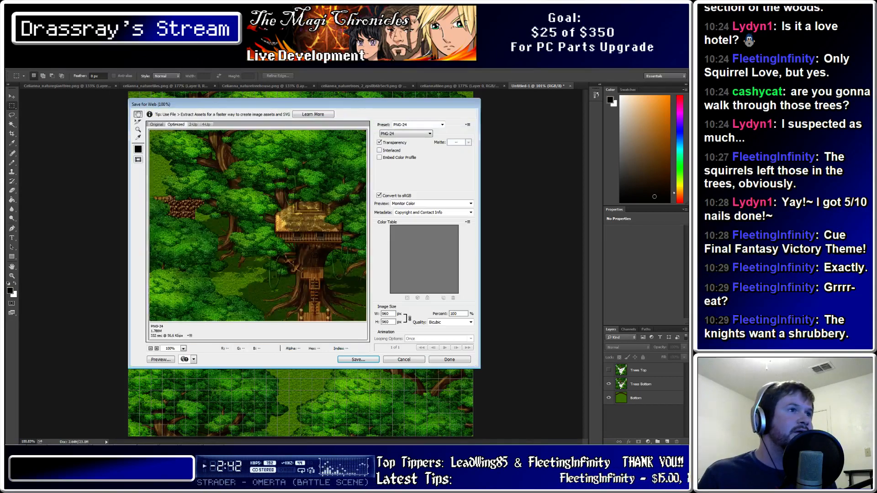
Export the treehouse image as PNG-24 named SecretTreehouse.png into Graphics/Parallaxes
{"action": "left_click", "coordinate": [406, 133]}
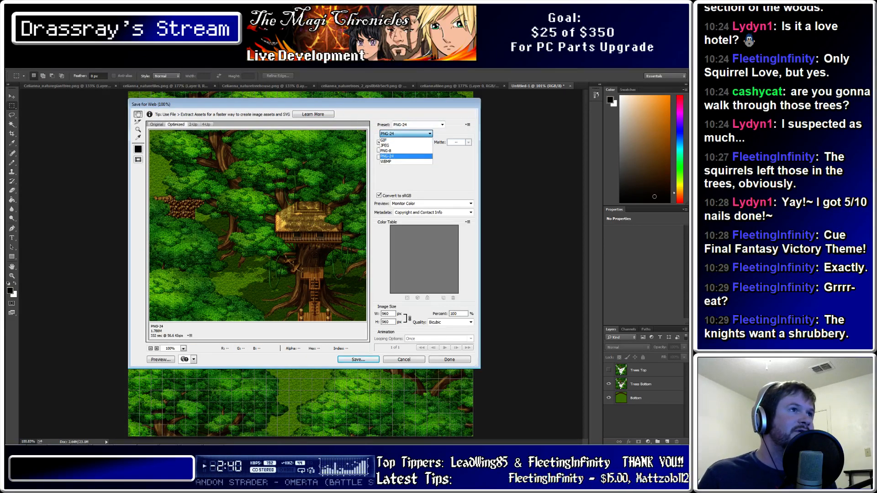
{"action": "left_click", "coordinate": [397, 156]}
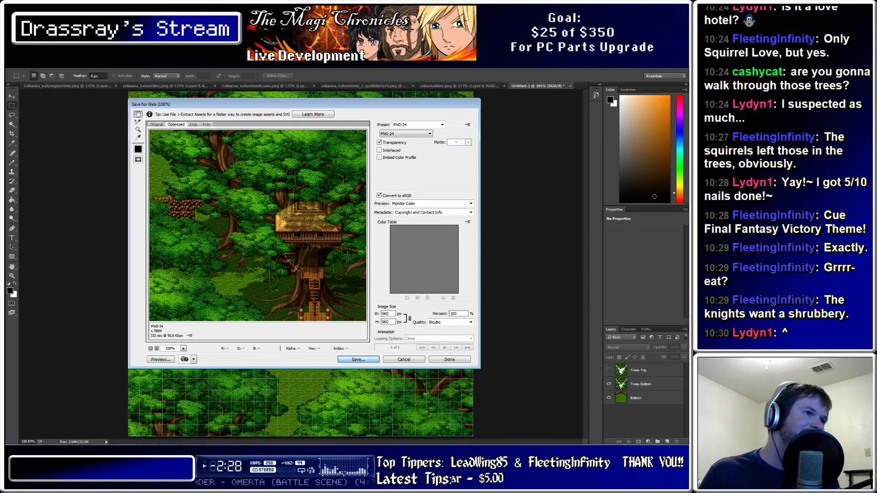
{"action": "key", "text": "Return"}
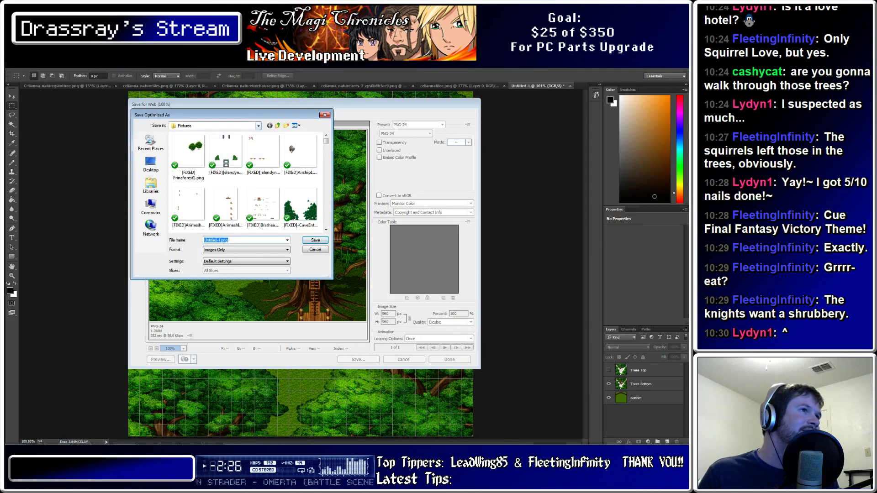
{"action": "left_click", "coordinate": [258, 126]}
{"action": "left_click", "coordinate": [198, 173]}
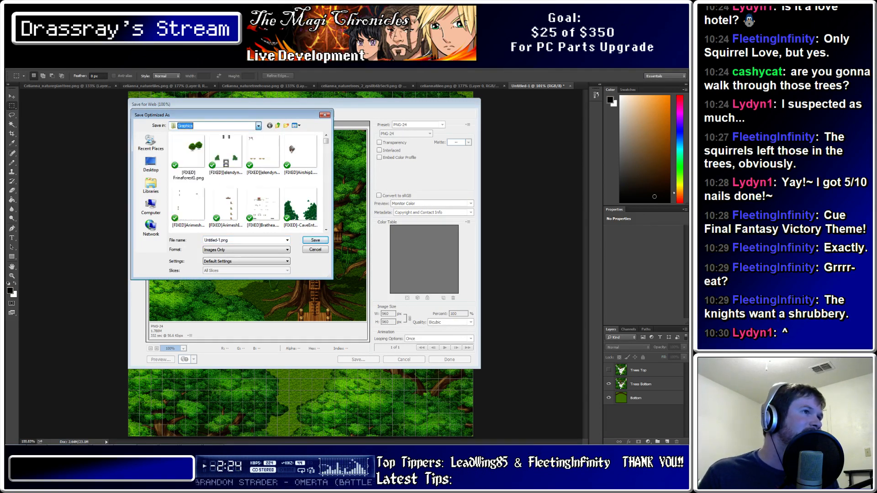
{"action": "double_click", "coordinate": [186, 192]}
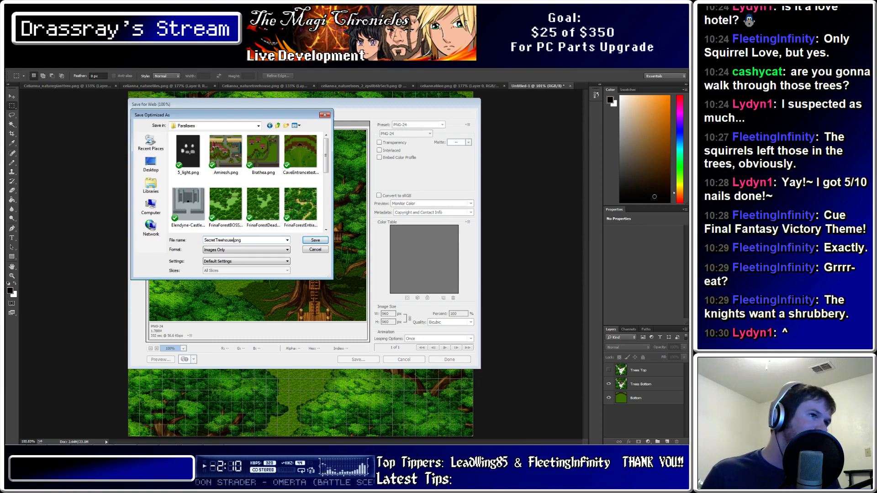
{"action": "key", "text": "Return"}
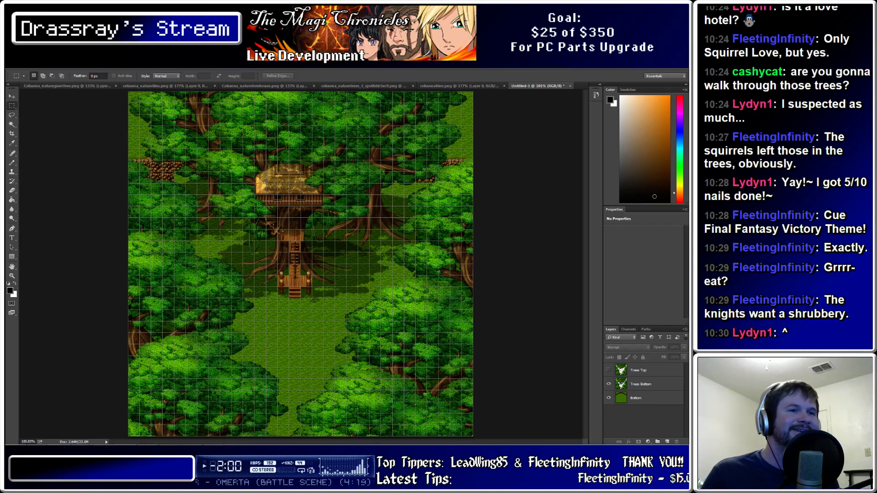
Hide the Trees Bottom and Bottom layers and make Trees Top the active layer
{"action": "left_click", "coordinate": [653, 398]}
{"action": "left_click", "coordinate": [653, 384]}
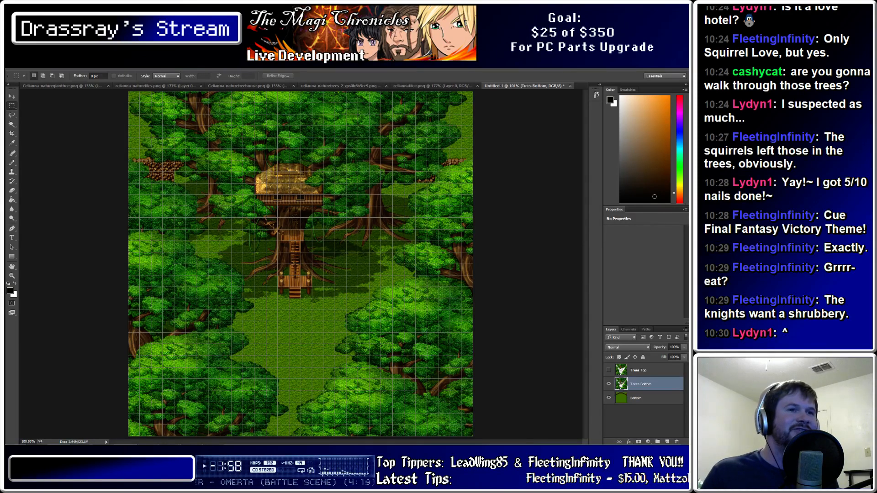
{"action": "left_click", "coordinate": [653, 370]}
{"action": "left_click", "coordinate": [653, 384]}
{"action": "left_click", "coordinate": [653, 398]}
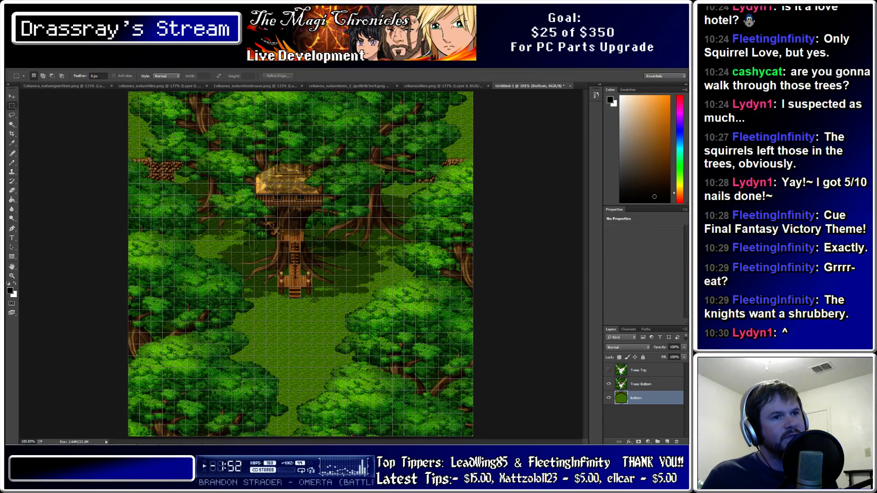
{"action": "left_click", "coordinate": [608, 384]}
{"action": "left_click", "coordinate": [608, 398]}
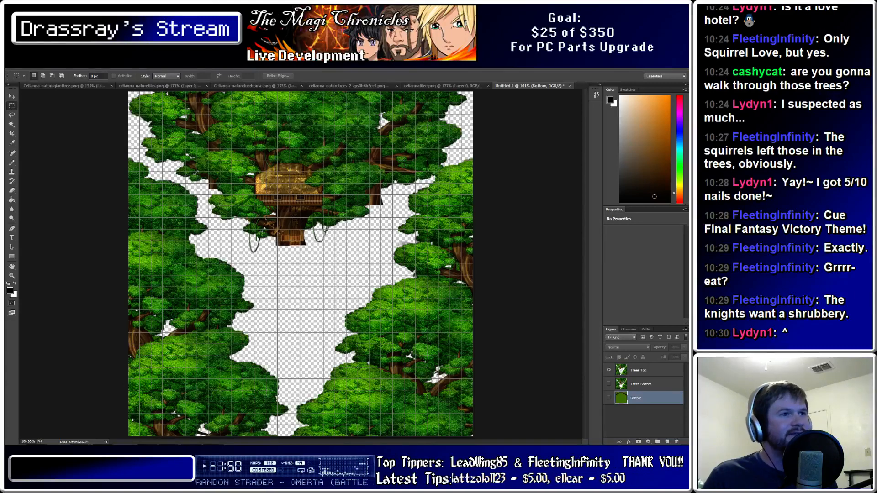
{"action": "left_click", "coordinate": [653, 371]}
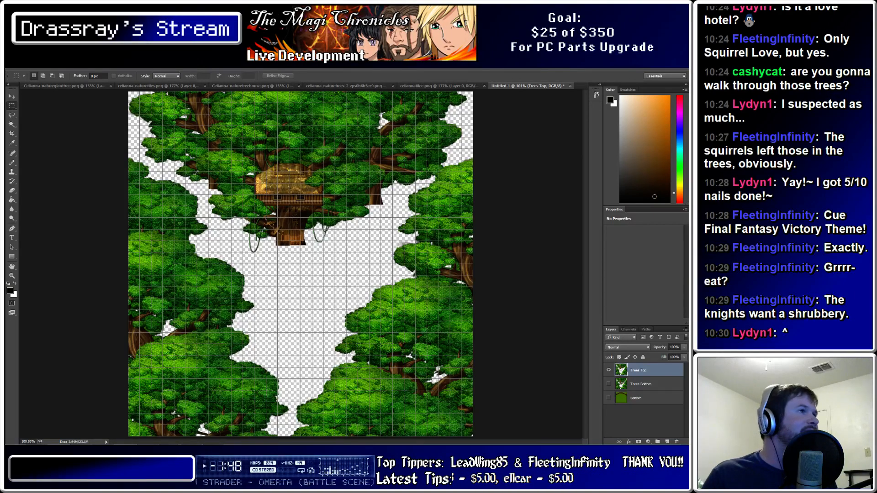
Save the treetop artwork for web as [FIXED]SecretTreehouse.png in Graphics/Pictures
{"action": "left_click", "coordinate": [25, 64]}
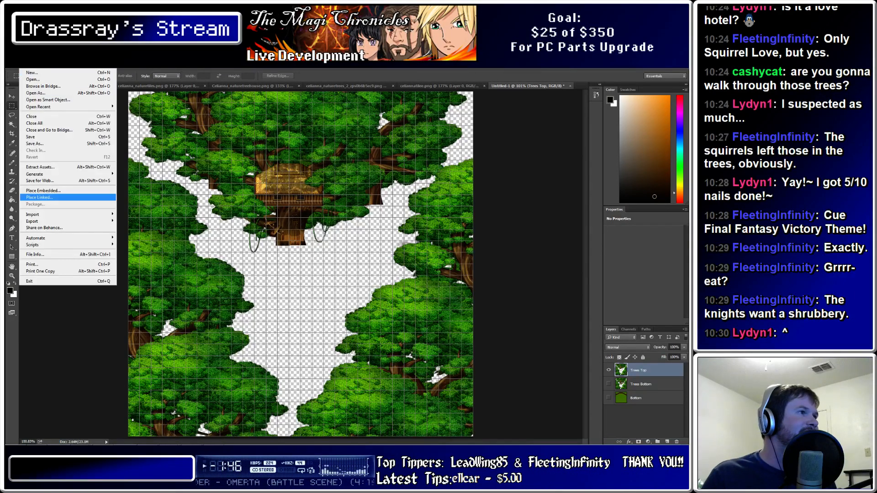
{"action": "left_click", "coordinate": [42, 181]}
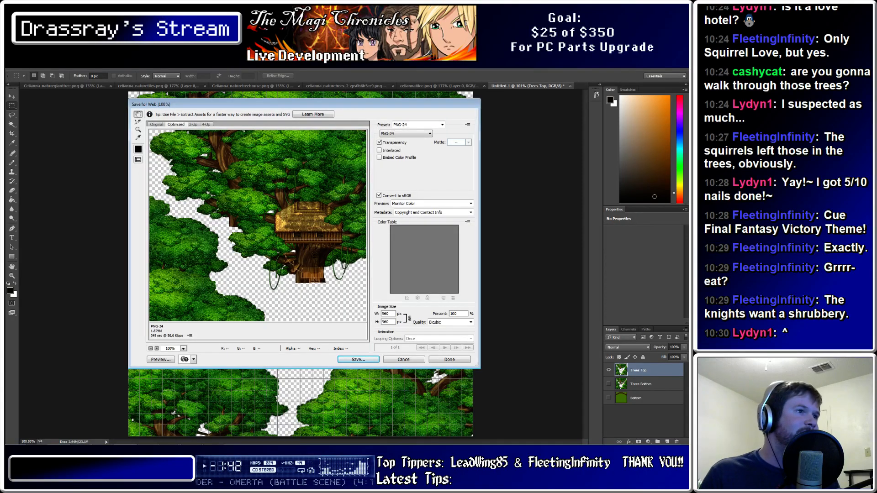
{"action": "key", "text": "Return"}
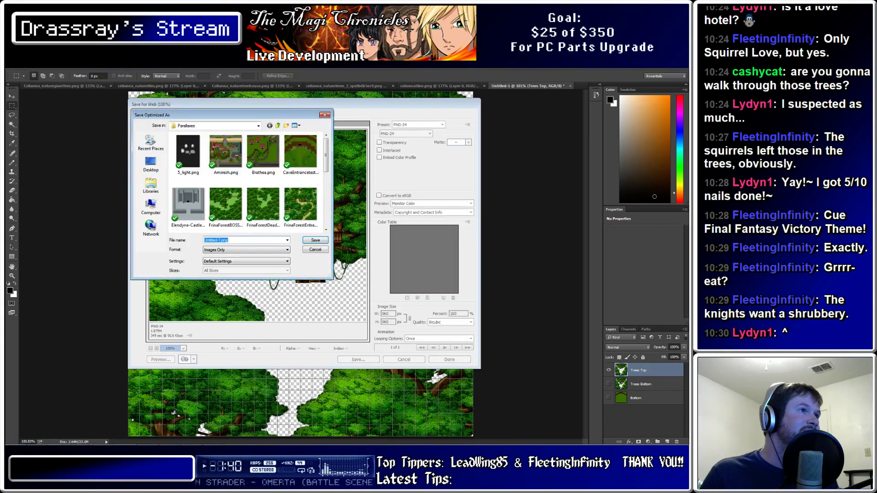
{"action": "left_click", "coordinate": [258, 125]}
{"action": "left_click", "coordinate": [198, 173]}
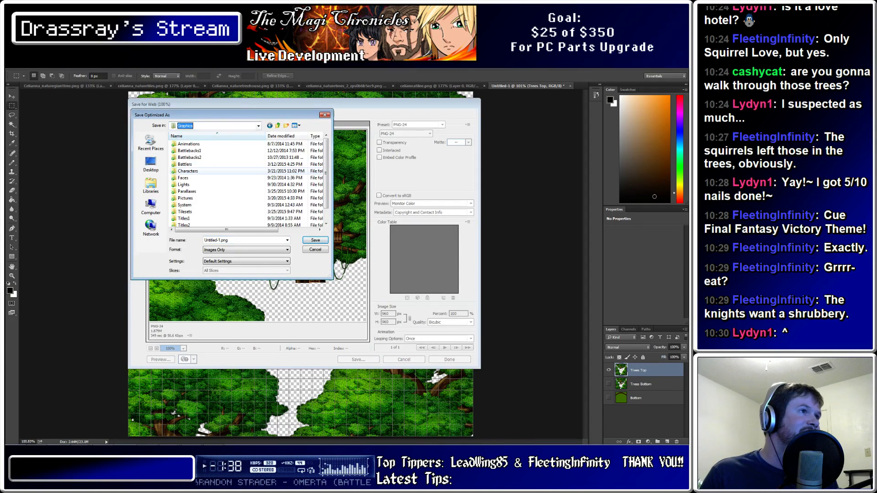
{"action": "double_click", "coordinate": [191, 198]}
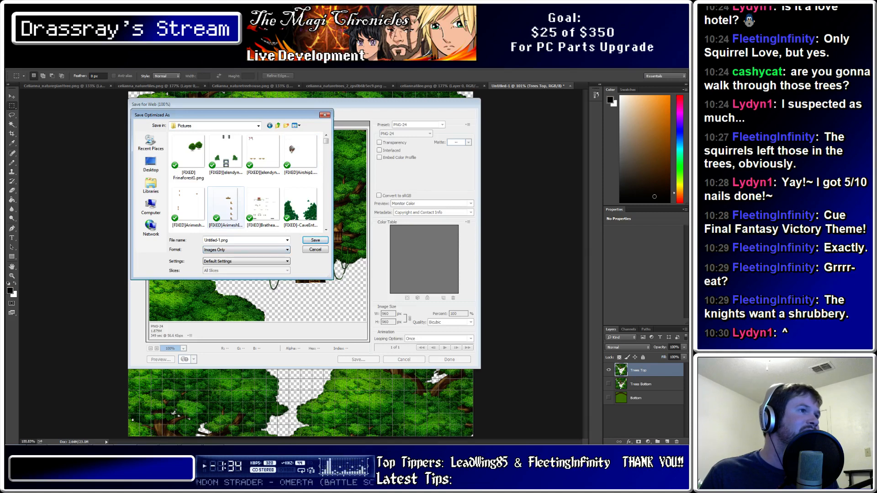
{"action": "left_click", "coordinate": [226, 205]}
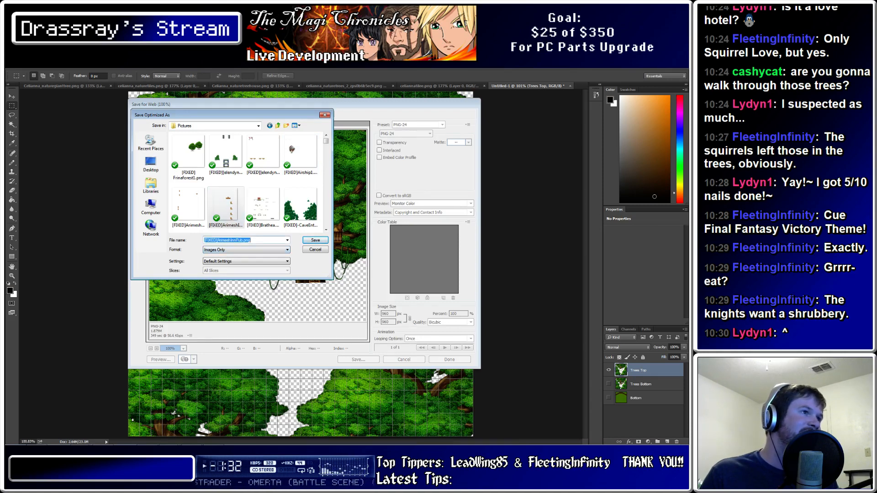
{"action": "left_click_drag", "start_coordinate": [242, 240], "coordinate": [218, 240]}
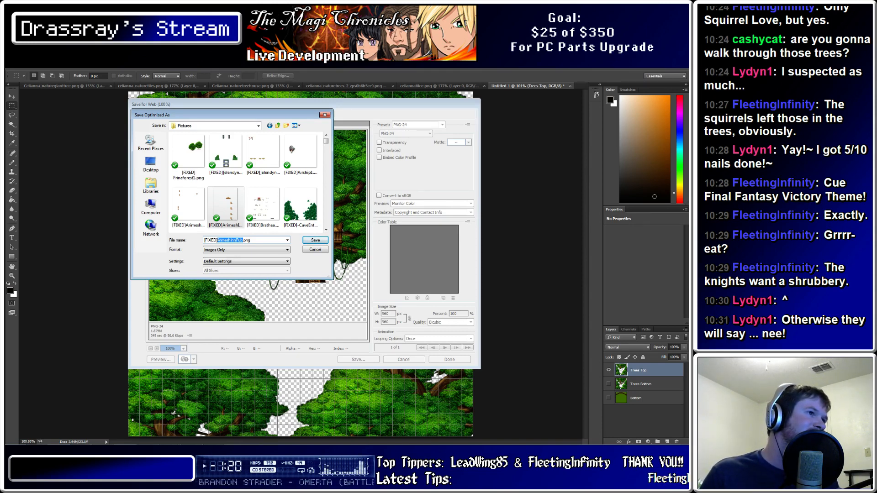
{"action": "key", "text": "BackSpace"}
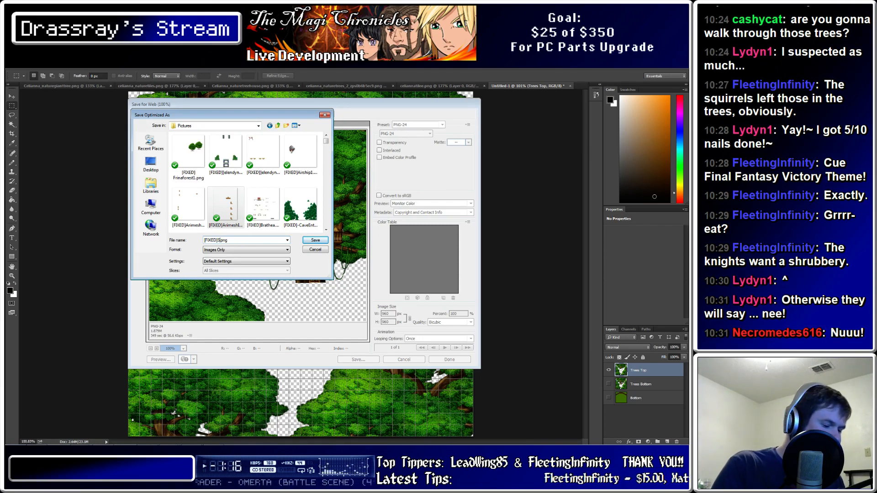
{"action": "type", "text": "Secret"}
{"action": "type", "text": " Treehouse"}
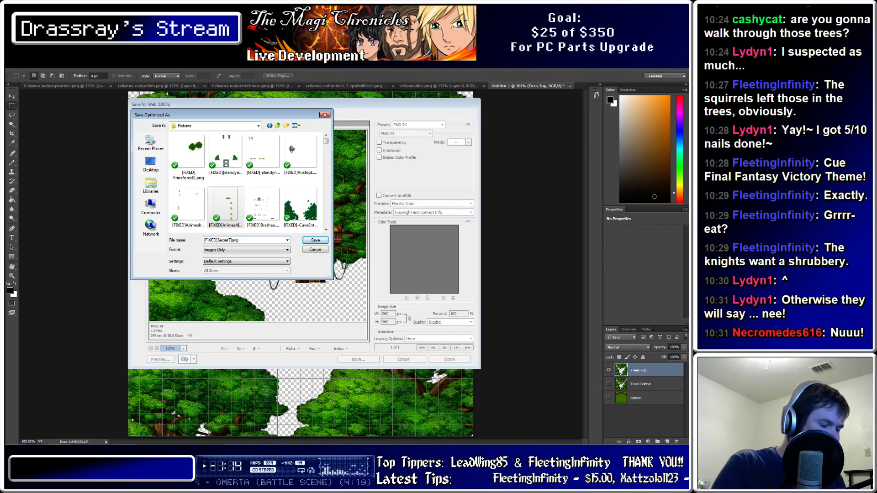
{"action": "key", "text": "Tab"}
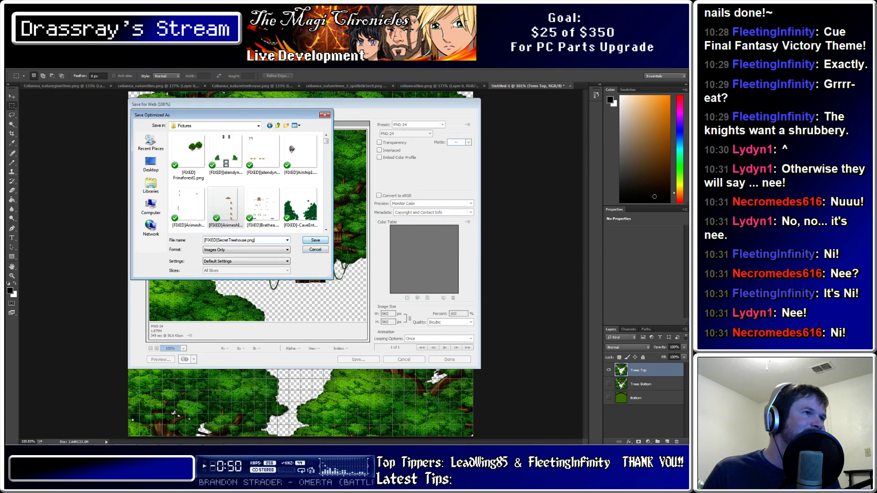
{"action": "key", "text": "Return"}
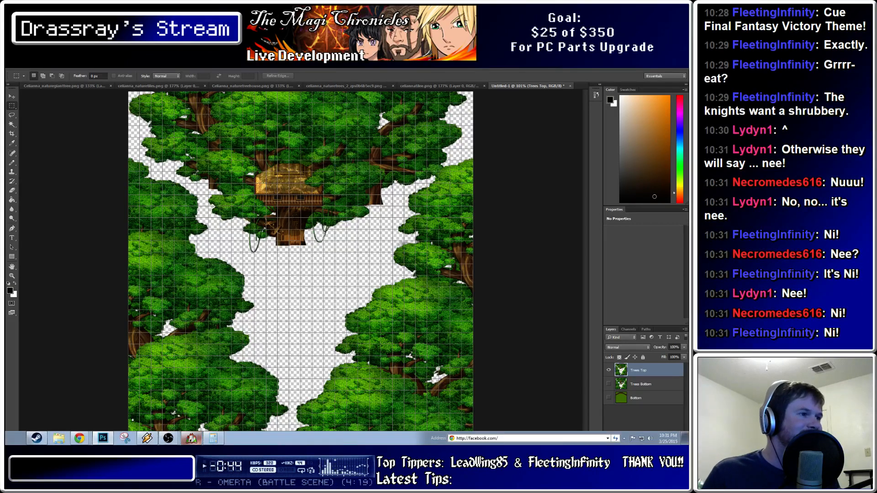
Look up the <tile lock parallax> notetag in the Yanfly Engine Ace - Parallax Lock script
{"action": "left_click", "coordinate": [190, 439]}
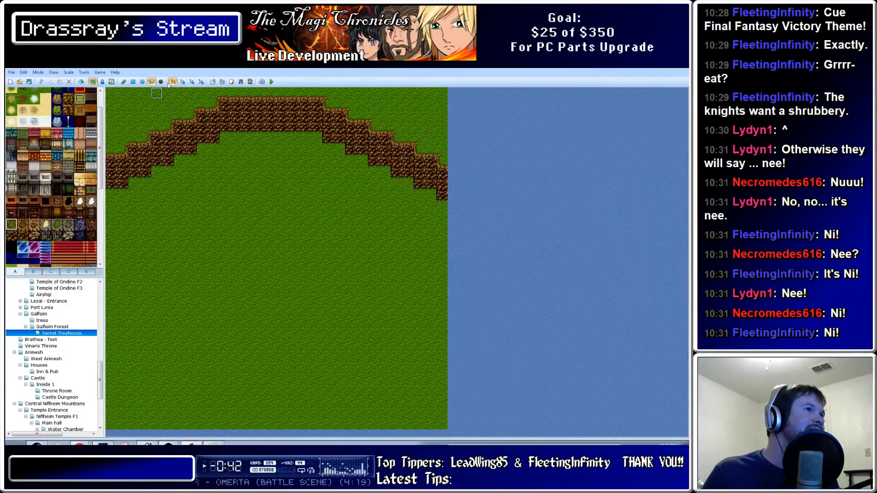
{"action": "left_click", "coordinate": [231, 81]}
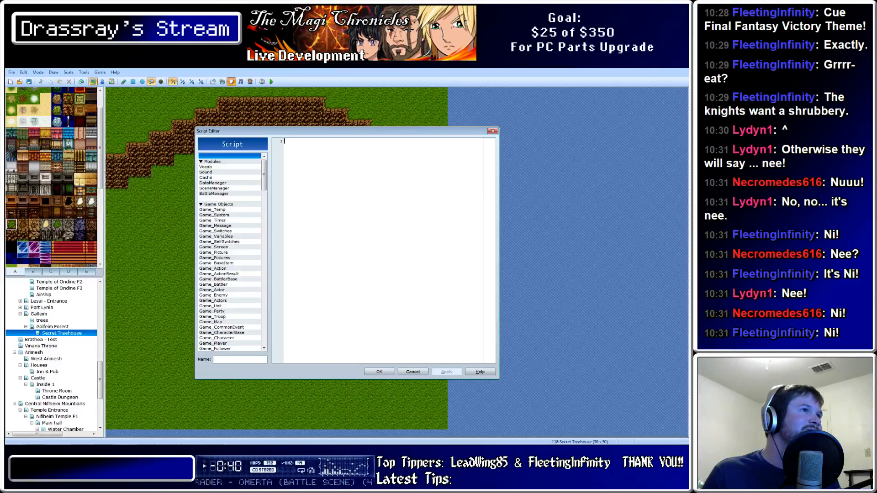
{"action": "scroll", "coordinate": [232, 252], "scroll_direction": "down", "scroll_amount": 20}
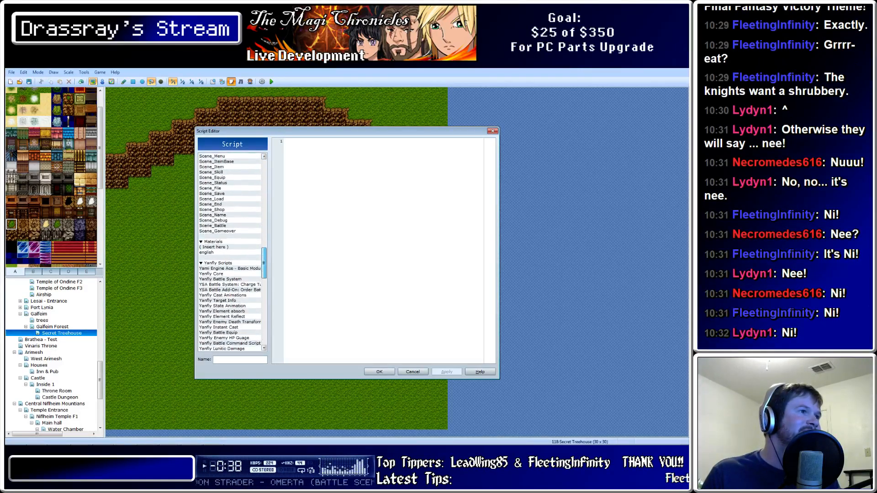
{"action": "scroll", "coordinate": [232, 252], "scroll_direction": "down", "scroll_amount": 3}
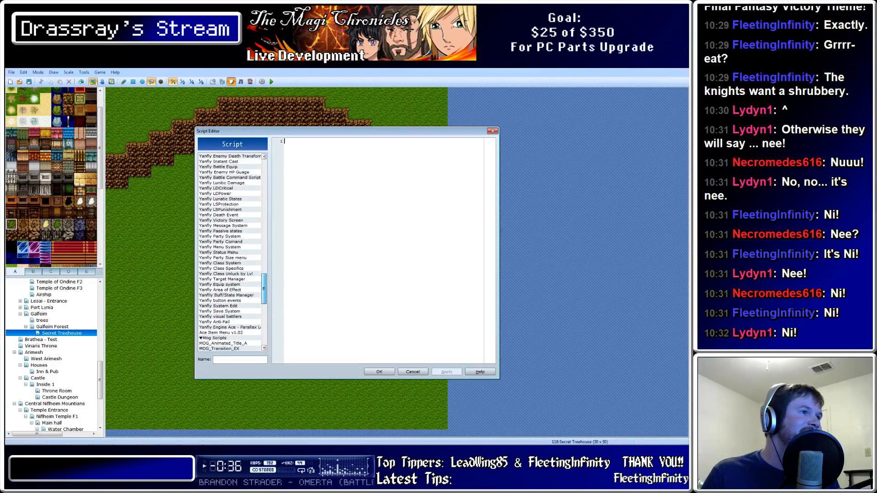
{"action": "left_click", "coordinate": [229, 322]}
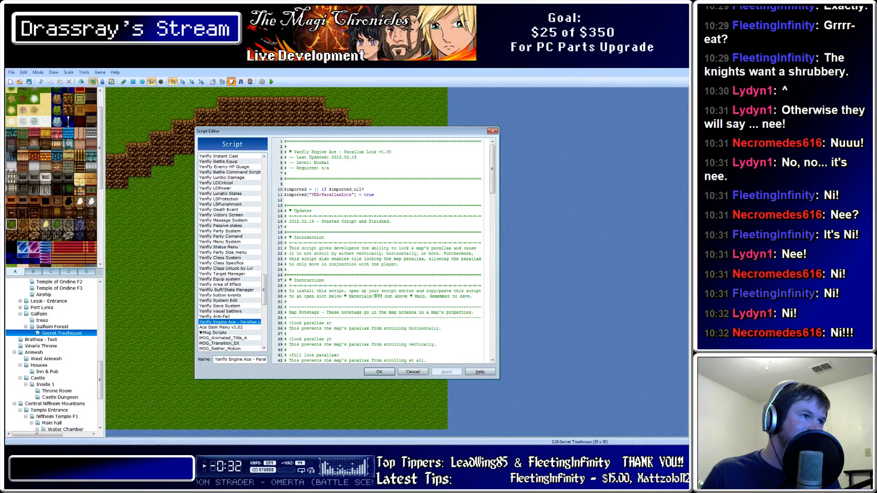
{"action": "scroll", "coordinate": [362, 291], "scroll_direction": "down", "scroll_amount": 6}
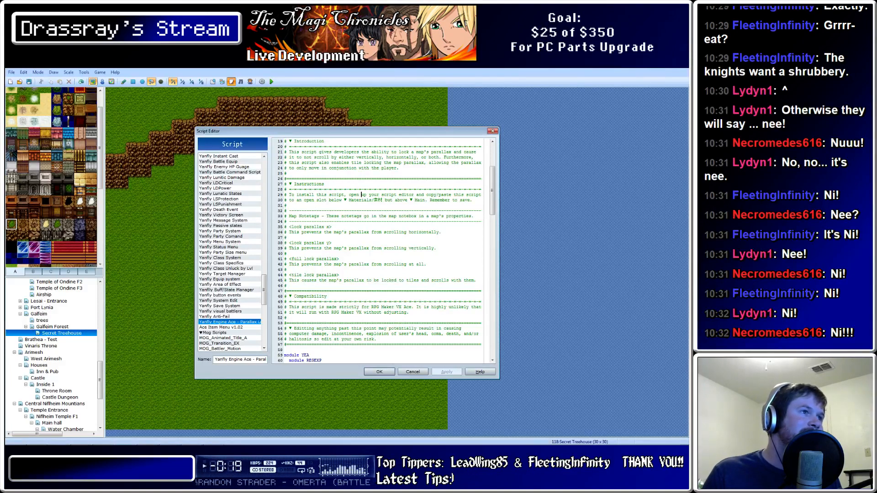
{"action": "left_click_drag", "start_coordinate": [338, 275], "coordinate": [301, 275]}
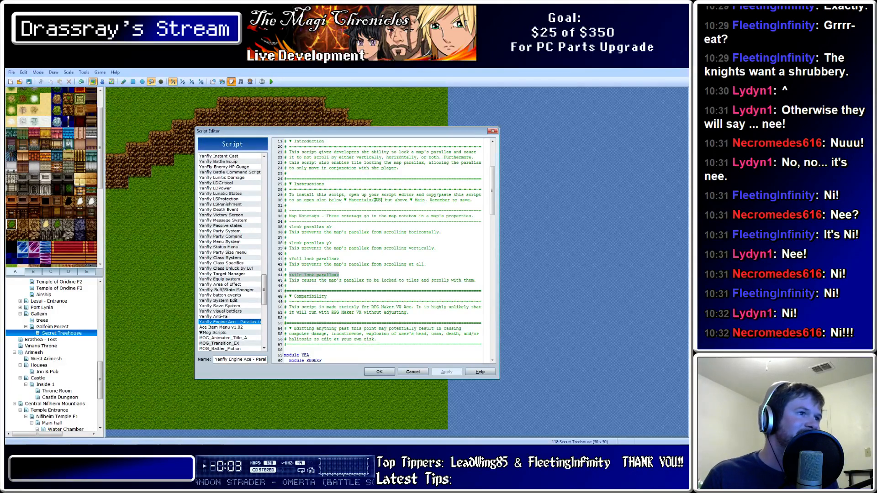
{"action": "left_click", "coordinate": [379, 372]}
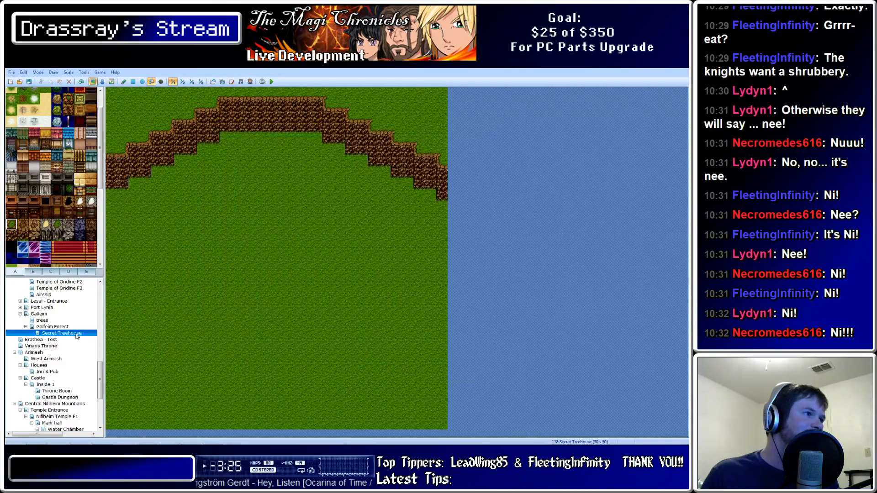
Confirm the <tile lock parallax> note in the map properties and reopen the Script Editor
{"action": "key", "text": "space"}
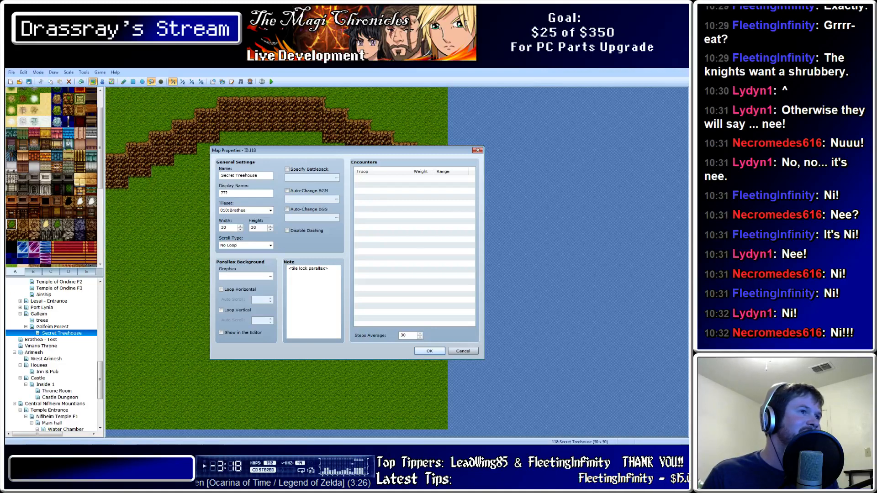
{"action": "left_click", "coordinate": [429, 351]}
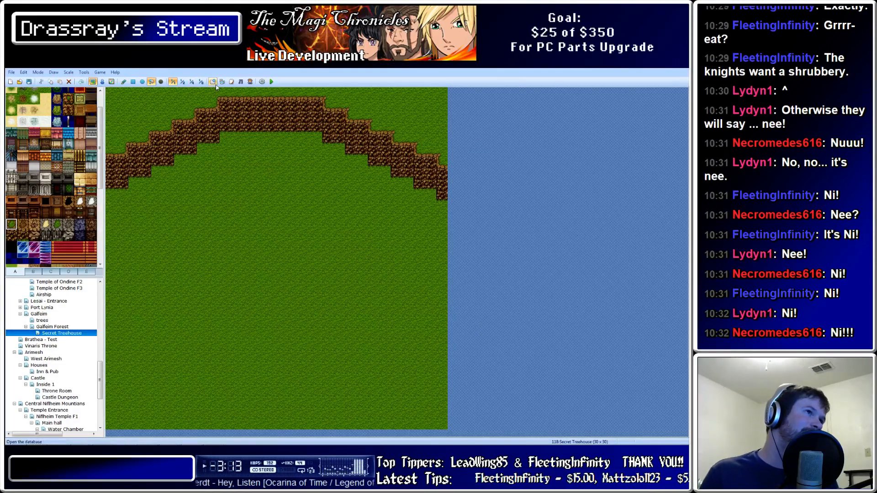
{"action": "left_click", "coordinate": [231, 82]}
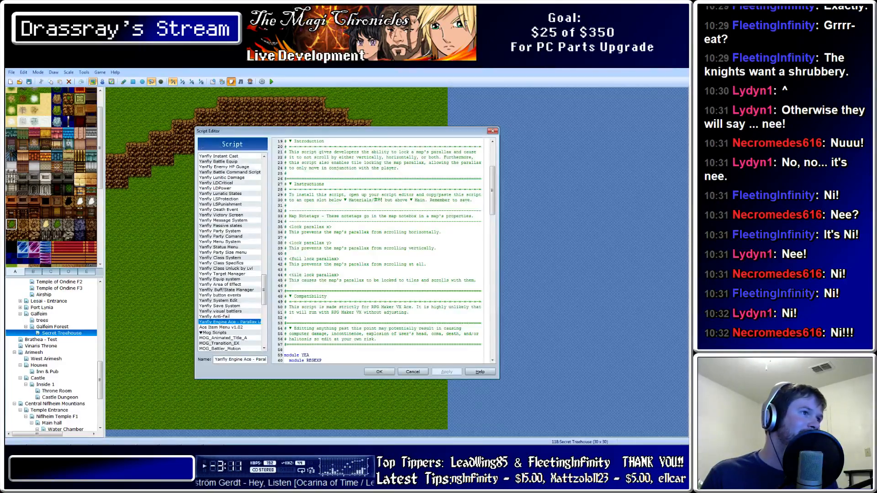
{"action": "scroll", "coordinate": [232, 251], "scroll_direction": "down", "scroll_amount": 9}
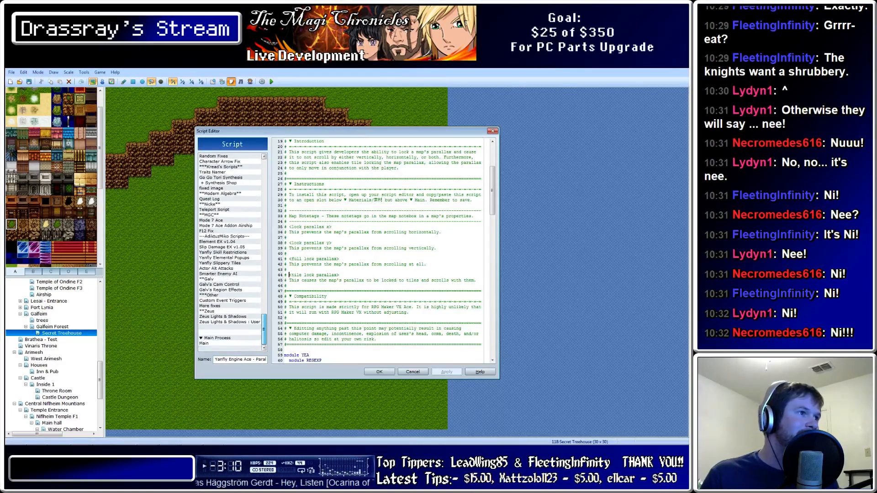
{"action": "scroll", "coordinate": [232, 251], "scroll_direction": "up", "scroll_amount": 3}
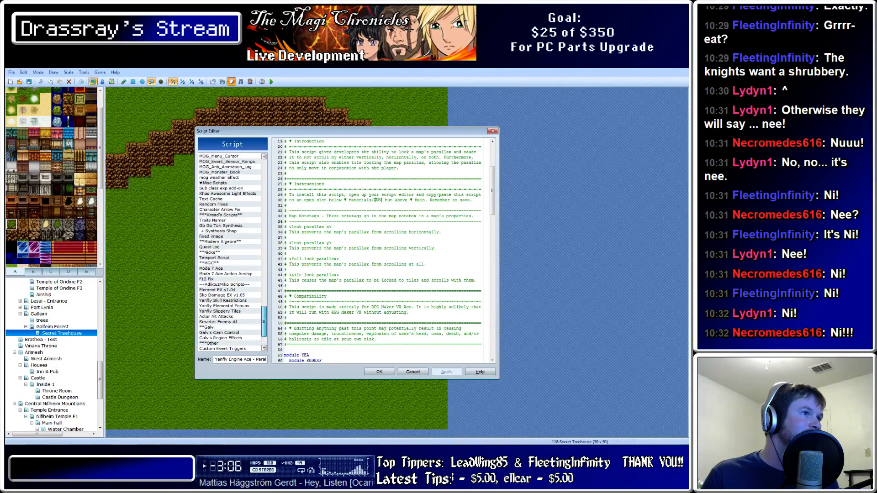
Rename the 'fixed image' script entry to 'Seer's fixed image' and apply the change
{"action": "scroll", "coordinate": [232, 251], "scroll_direction": "up", "scroll_amount": 1}
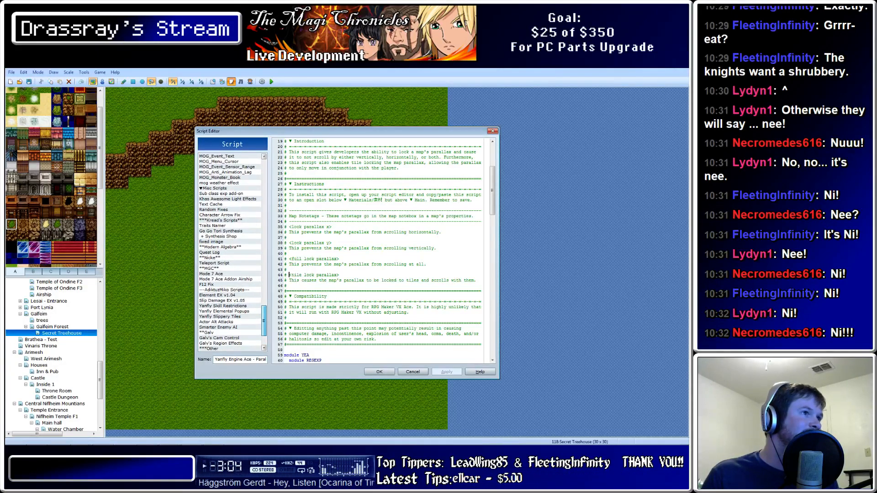
{"action": "scroll", "coordinate": [232, 251], "scroll_direction": "up", "scroll_amount": 1}
{"action": "scroll", "coordinate": [232, 251], "scroll_direction": "up", "scroll_amount": 1}
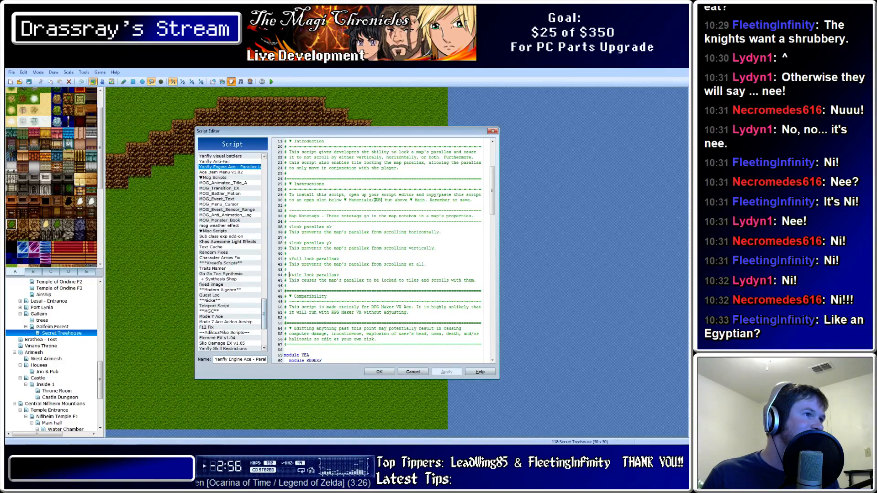
{"action": "left_click", "coordinate": [229, 284]}
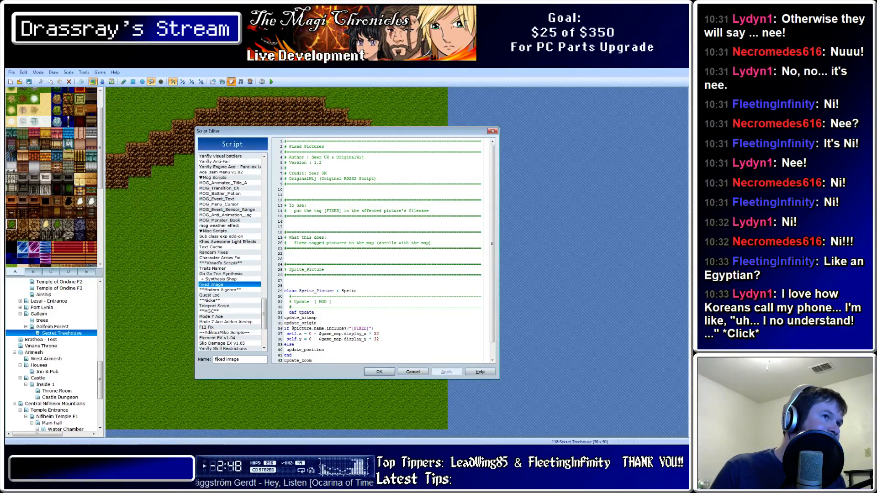
{"action": "type", "text": "S"}
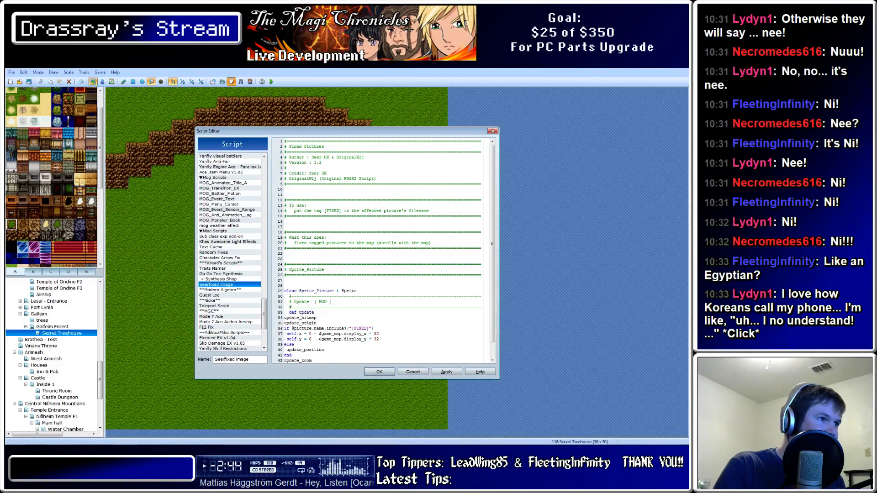
{"action": "type", "text": "eer"}
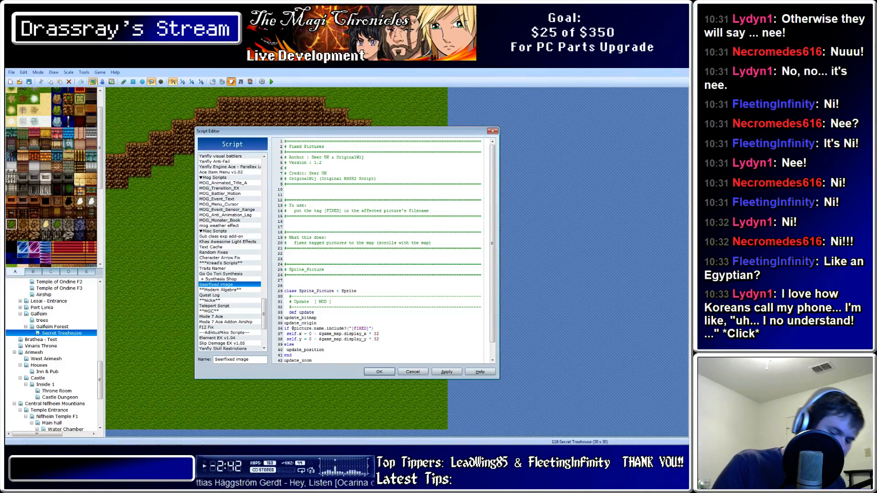
{"action": "type", "text": "'s"}
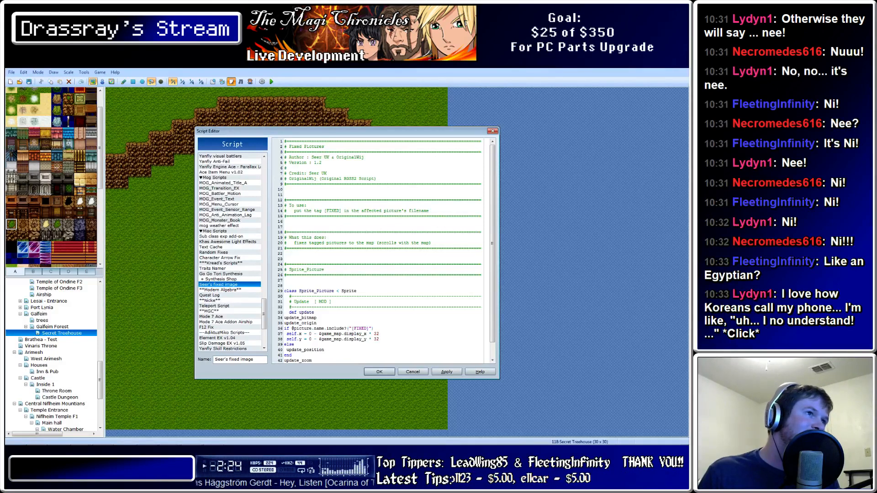
{"action": "left_click_drag", "start_coordinate": [327, 211], "coordinate": [346, 211]}
{"action": "left_click", "coordinate": [307, 205]}
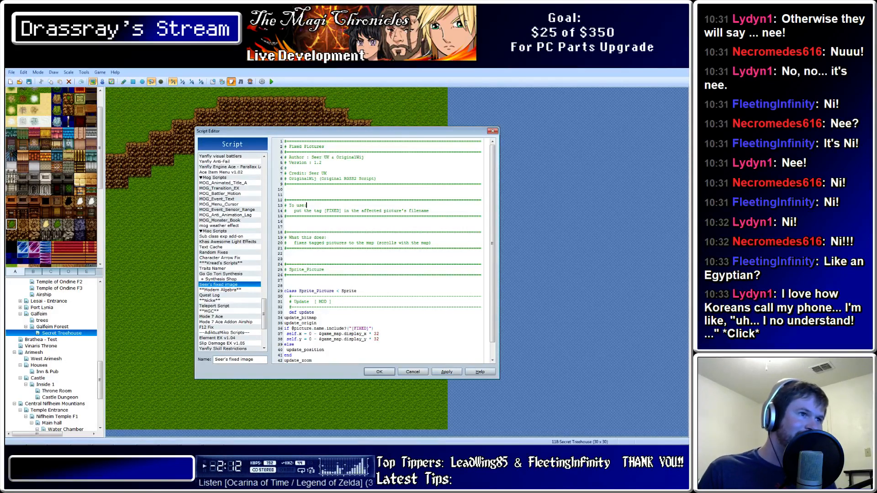
{"action": "left_click", "coordinate": [446, 372]}
{"action": "left_click", "coordinate": [379, 371]}
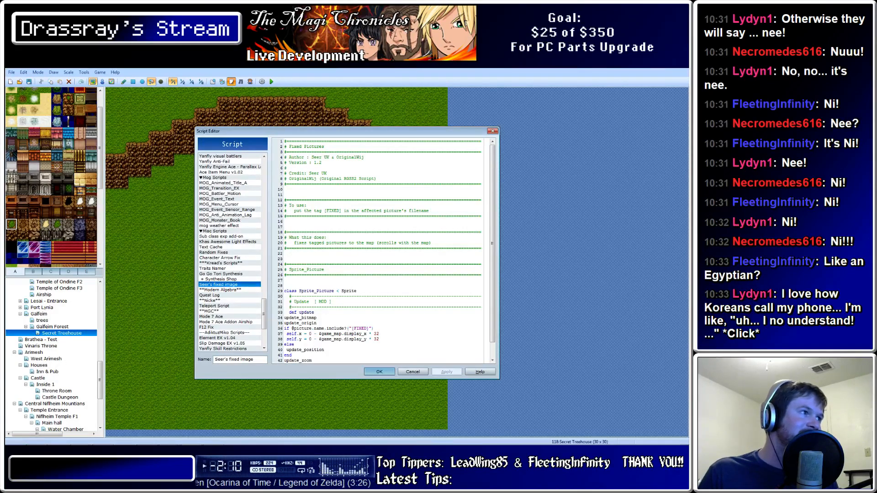
Check the map properties, then fill the area above the cliff arch with dark blue tiles
{"action": "scroll", "coordinate": [91, 174], "scroll_direction": "up", "scroll_amount": 5}
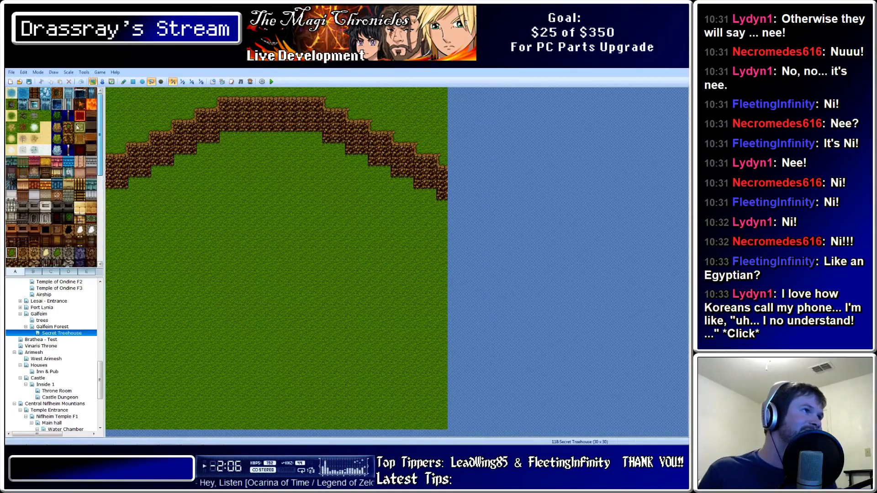
{"action": "mouse_move", "coordinate": [77, 126]}
{"action": "left_mouse_down"}
{"action": "mouse_move", "coordinate": [102, 250]}
{"action": "mouse_move", "coordinate": [88, 138]}
{"action": "left_mouse_up"}
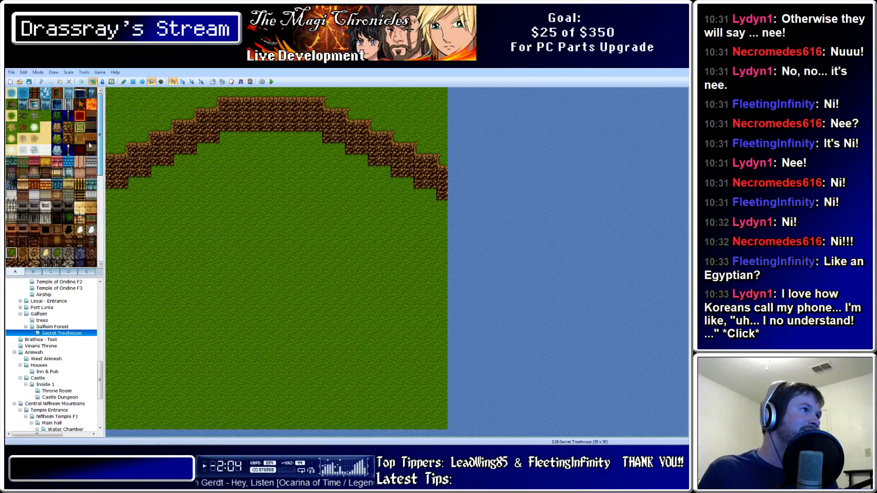
{"action": "scroll", "coordinate": [90, 145], "scroll_direction": "down", "scroll_amount": 5}
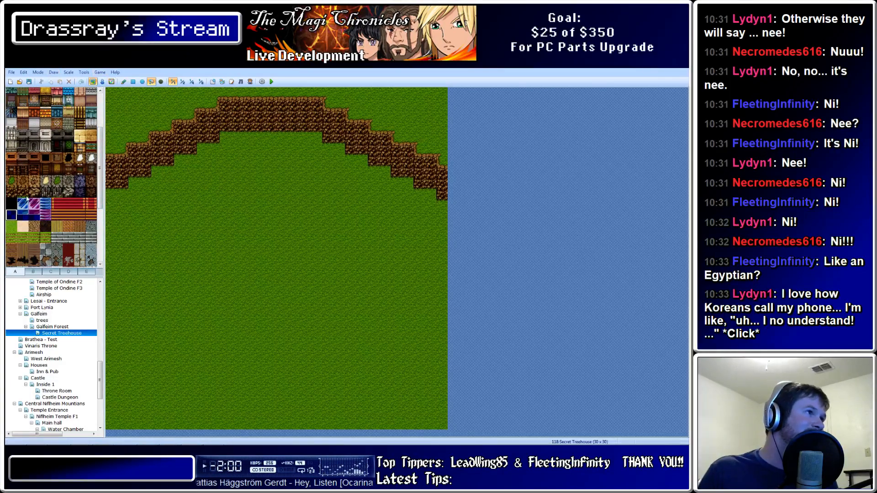
{"action": "scroll", "coordinate": [102, 156], "scroll_direction": "down", "scroll_amount": 5}
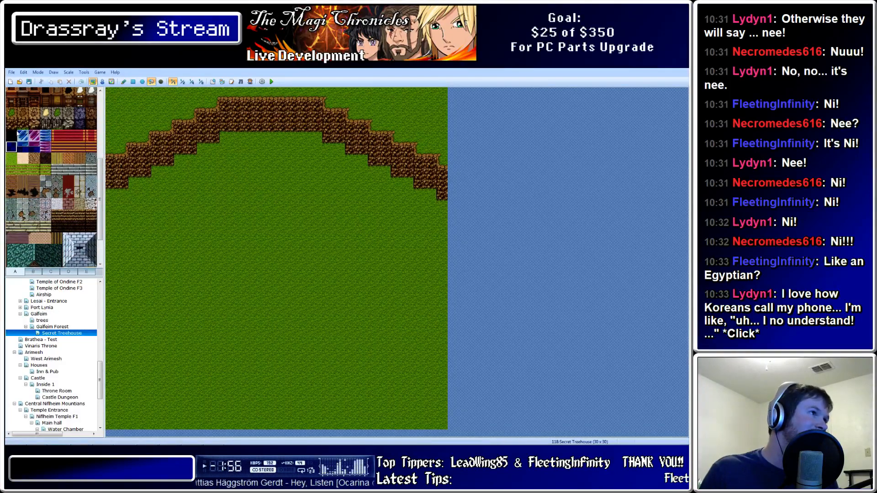
{"action": "double_click", "coordinate": [62, 336]}
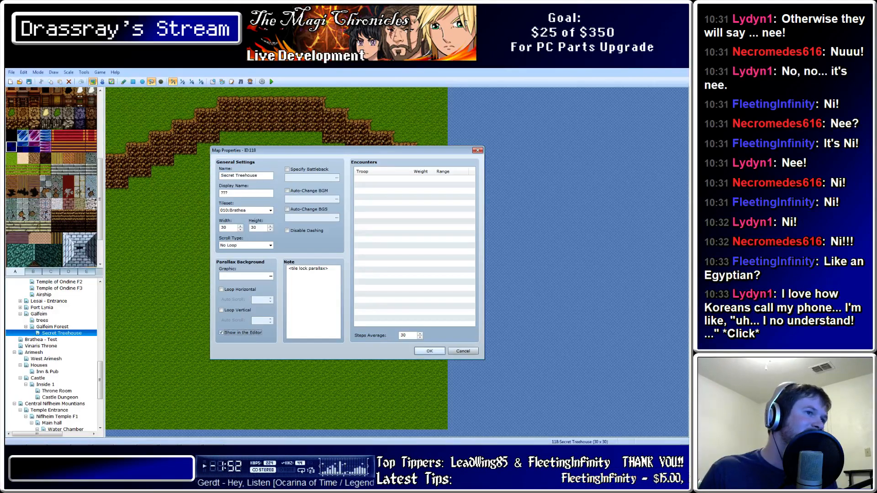
{"action": "left_click", "coordinate": [433, 349]}
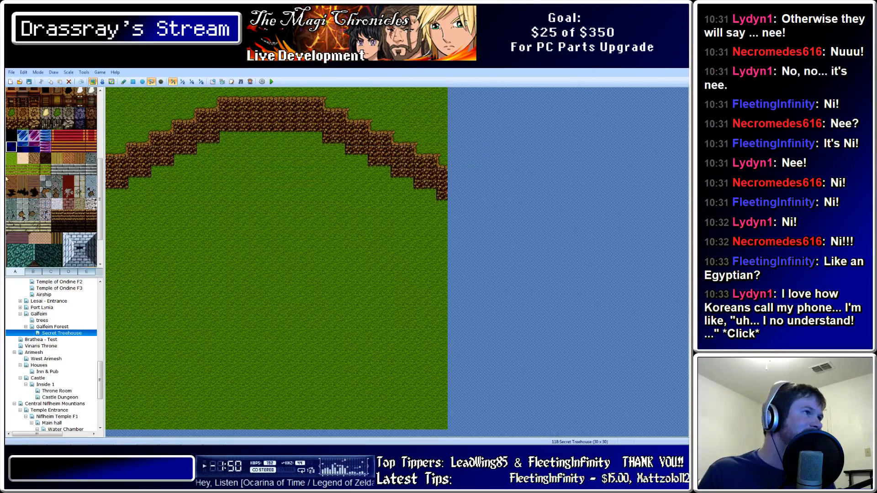
{"action": "left_click", "coordinate": [114, 94]}
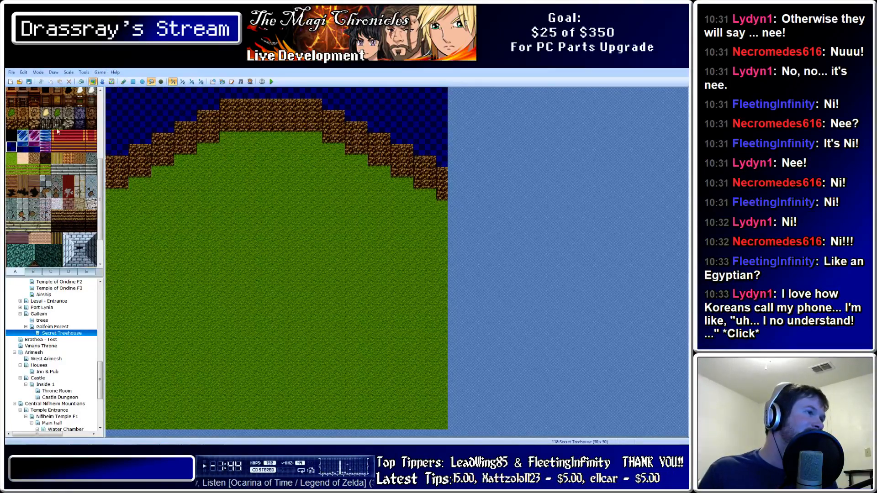
Set the map's parallax background graphic to SecretTreehouse
{"action": "double_click", "coordinate": [75, 335]}
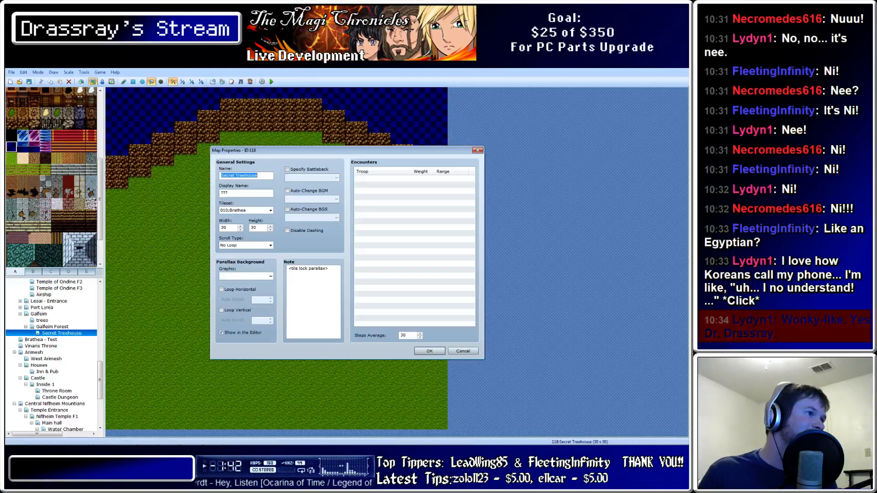
{"action": "left_click", "coordinate": [271, 276]}
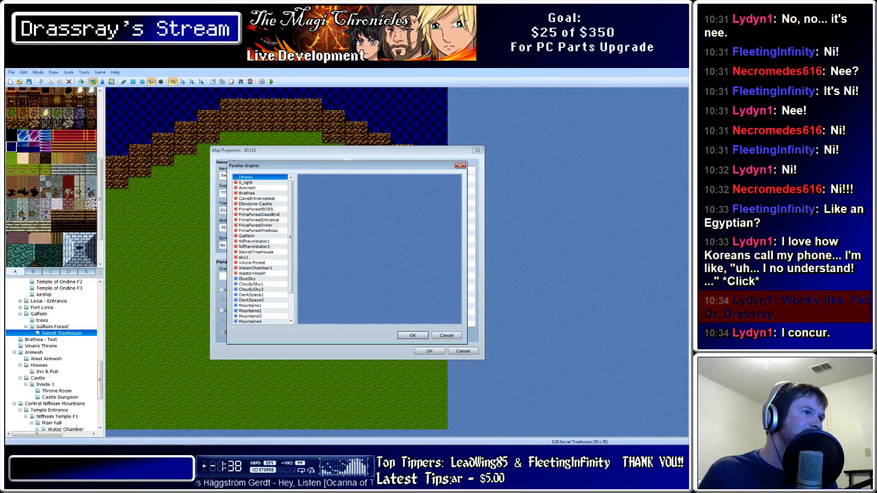
{"action": "left_click", "coordinate": [256, 252]}
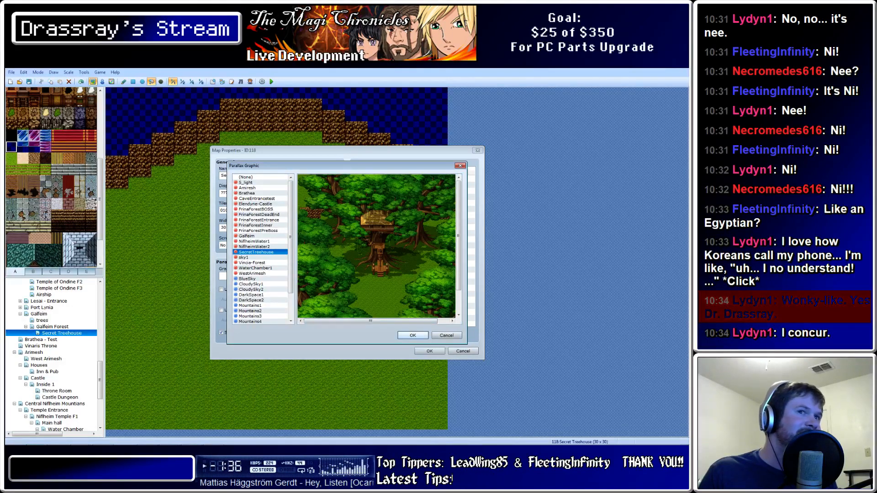
{"action": "left_click", "coordinate": [412, 335]}
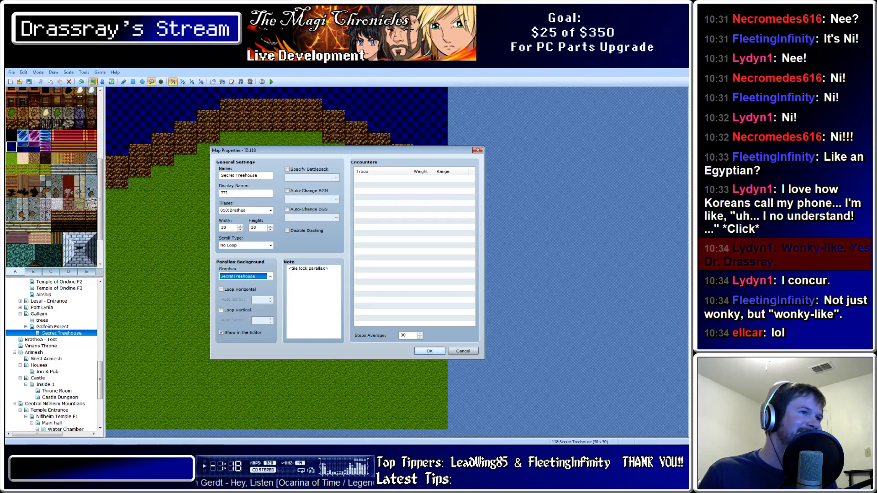
{"action": "left_click", "coordinate": [431, 351]}
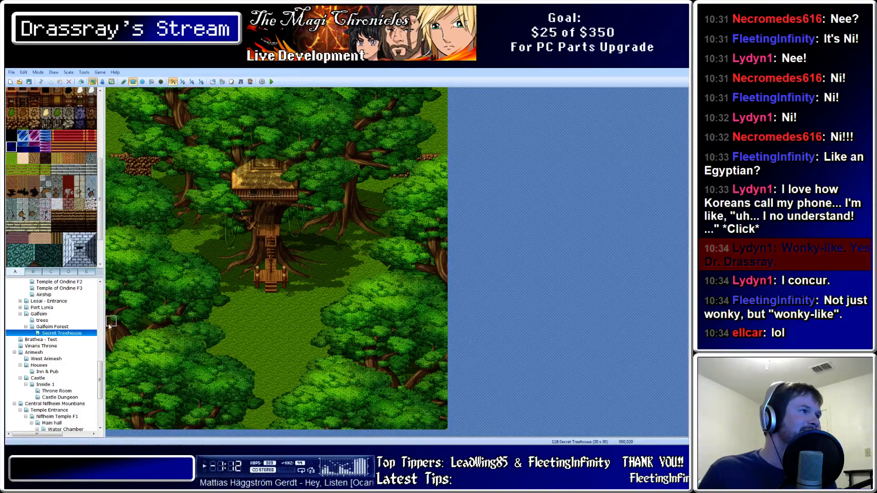
Recheck the map properties and the tile lock parallax note, closing without changes
{"action": "double_click", "coordinate": [75, 335]}
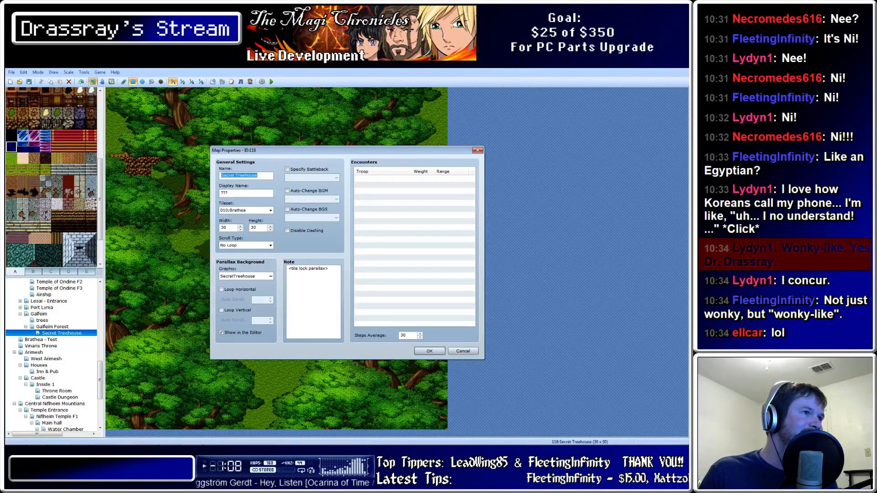
{"action": "left_click_drag", "start_coordinate": [331, 269], "coordinate": [292, 269]}
{"action": "left_click", "coordinate": [330, 269]}
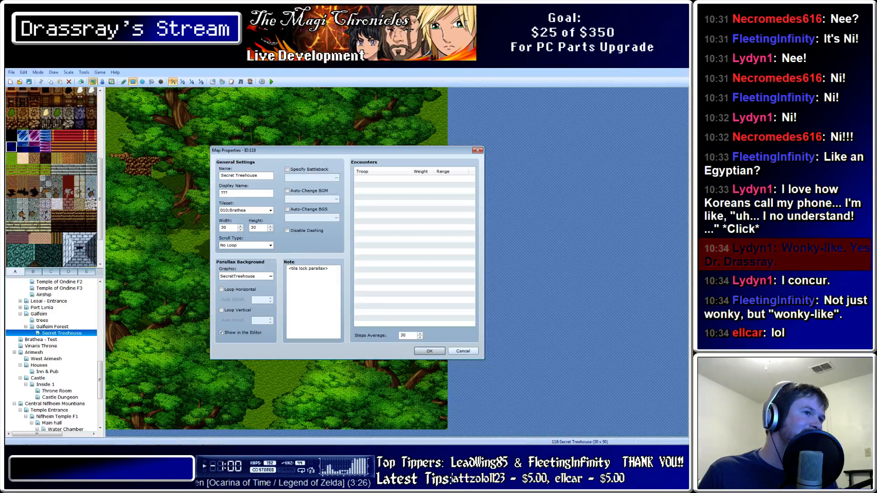
{"action": "left_click", "coordinate": [463, 351]}
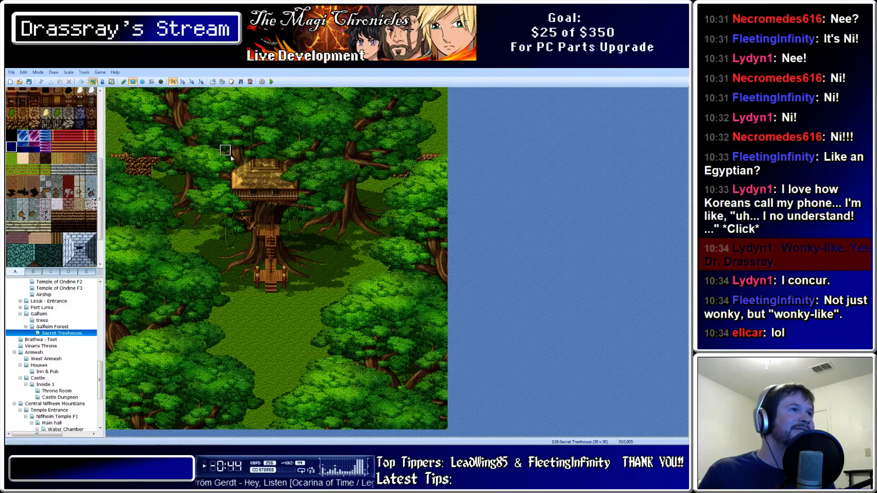
In Event mode, set the tile below the treehouse as the player's starting position
{"action": "left_click", "coordinate": [103, 82]}
{"action": "right_click", "coordinate": [269, 324]}
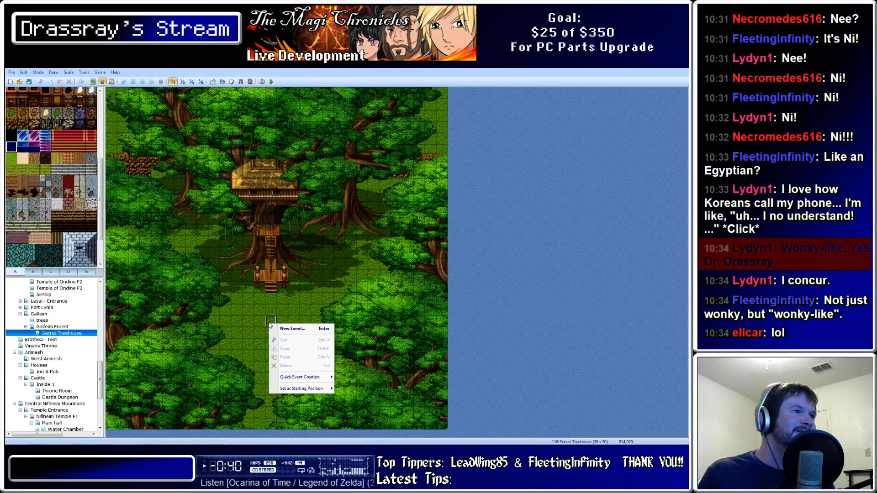
{"action": "mouse_move", "coordinate": [320, 389]}
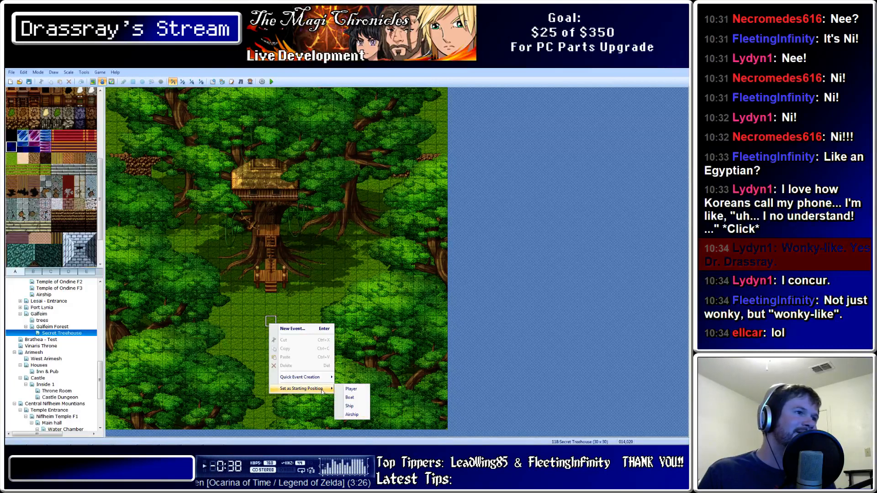
{"action": "left_click", "coordinate": [350, 389]}
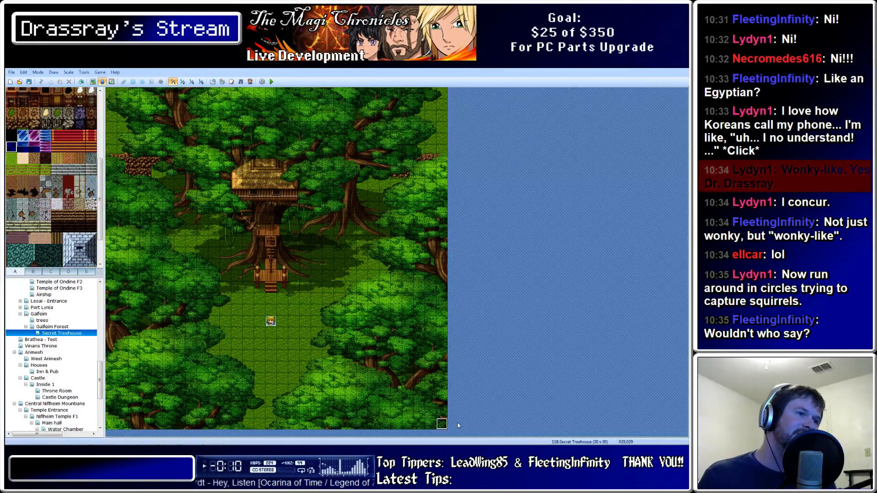
Create a new event with a Show Picture command displaying SecretTreehouse
{"action": "double_click", "coordinate": [442, 425]}
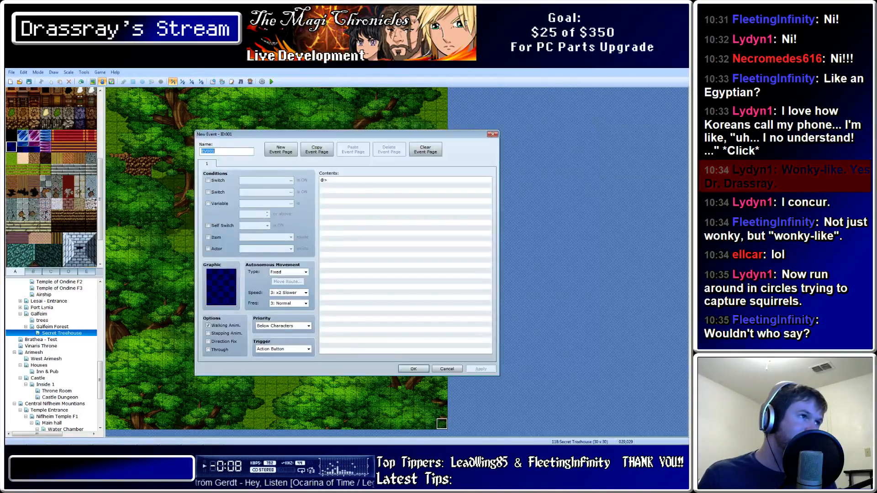
{"action": "left_click", "coordinate": [330, 181]}
{"action": "right_click", "coordinate": [330, 182]}
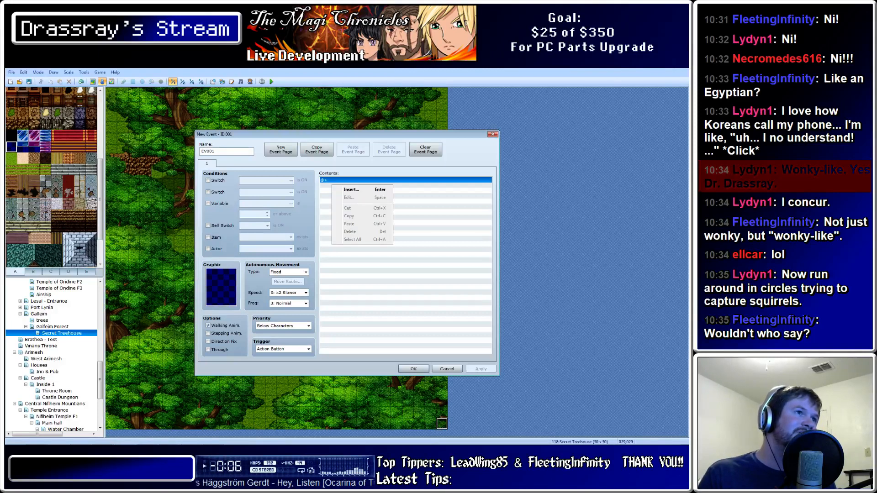
{"action": "left_click", "coordinate": [345, 191]}
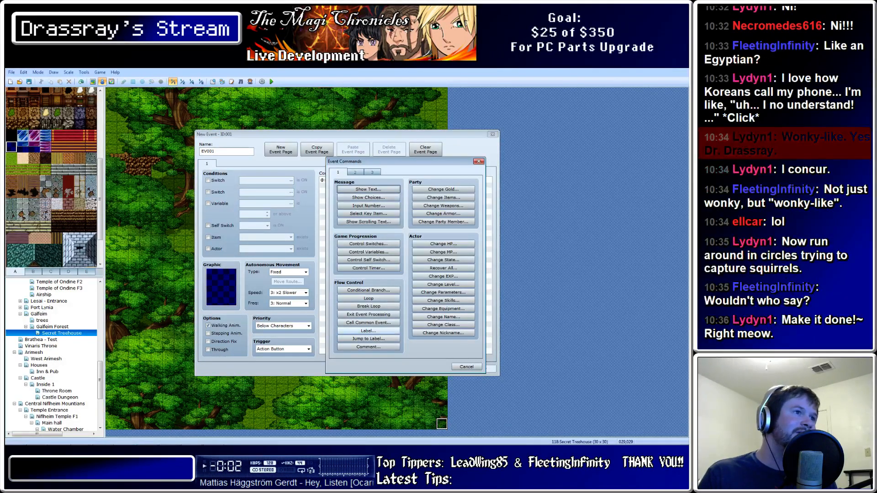
{"action": "left_click", "coordinate": [355, 172]}
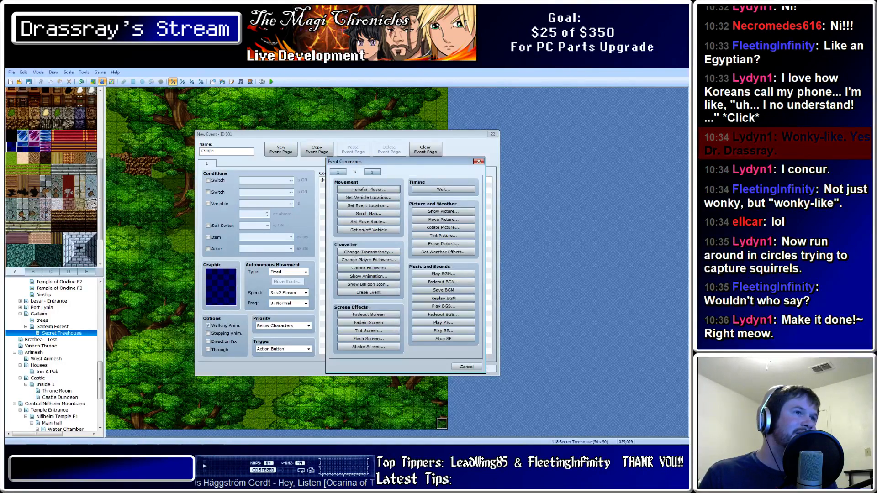
{"action": "left_click", "coordinate": [443, 211]}
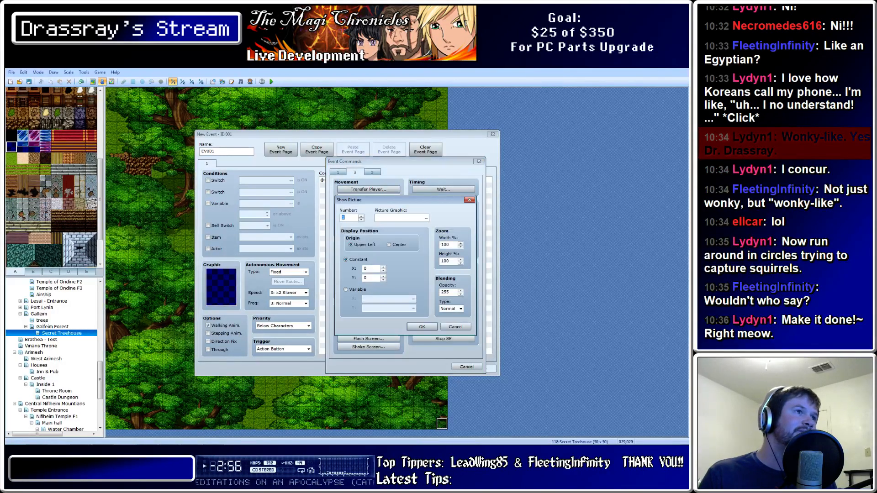
{"action": "left_click", "coordinate": [426, 217]}
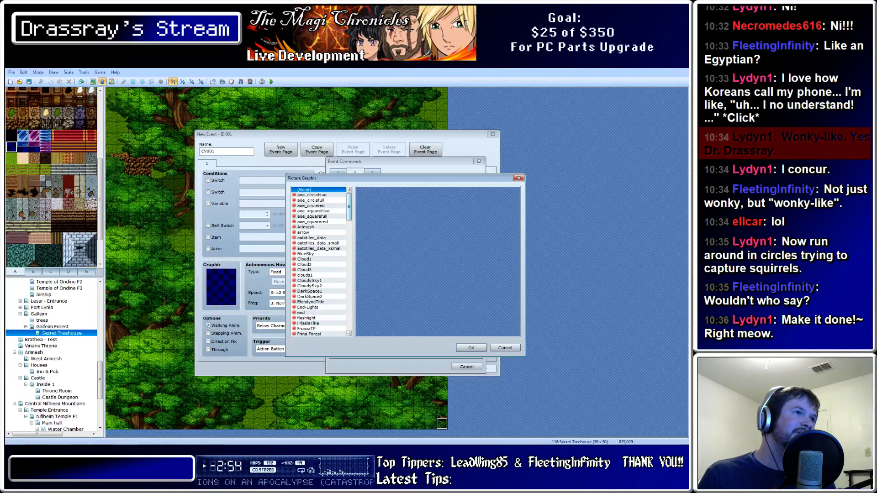
{"action": "scroll", "coordinate": [319, 261], "scroll_direction": "down", "scroll_amount": 20}
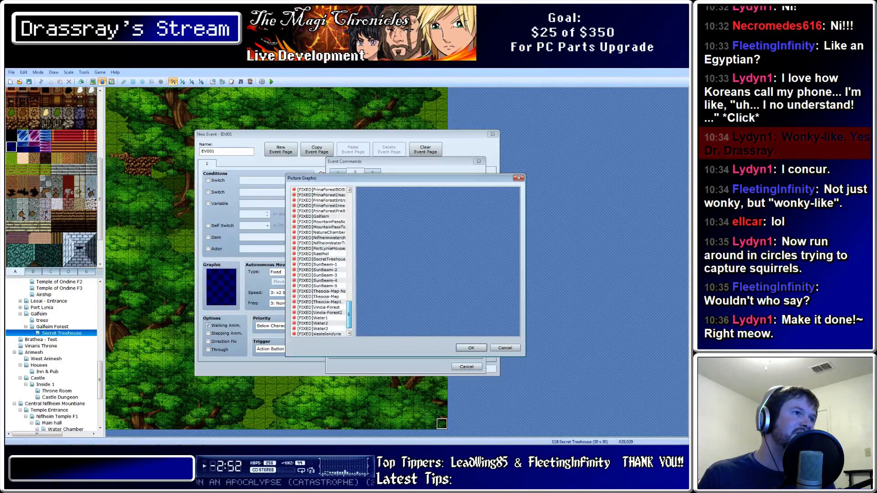
{"action": "scroll", "coordinate": [320, 261], "scroll_direction": "down", "scroll_amount": 1}
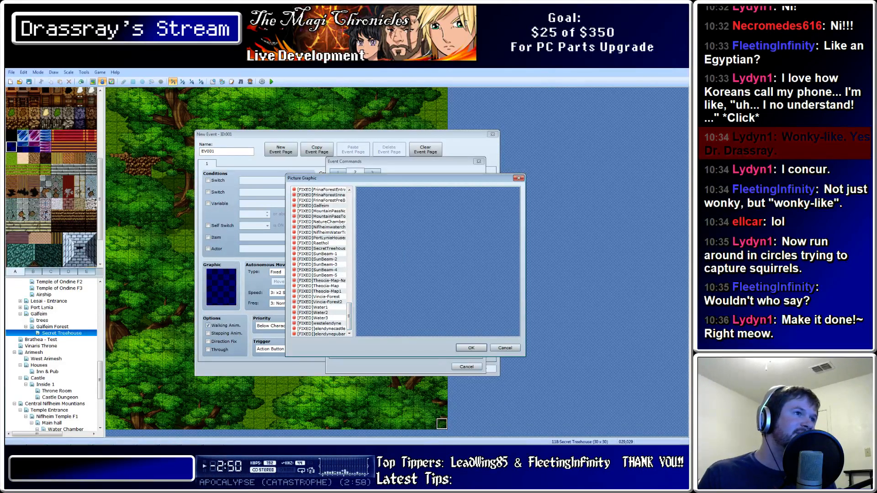
{"action": "left_click", "coordinate": [321, 249]}
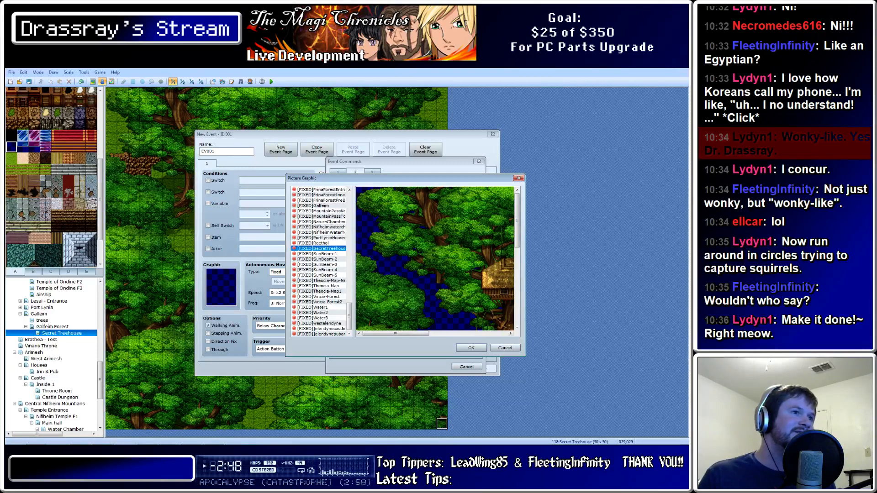
{"action": "mouse_move", "coordinate": [396, 333]}
{"action": "left_mouse_down"}
{"action": "mouse_move", "coordinate": [474, 333]}
{"action": "mouse_move", "coordinate": [395, 334]}
{"action": "mouse_move", "coordinate": [406, 334]}
{"action": "left_mouse_up"}
{"action": "left_click", "coordinate": [471, 348]}
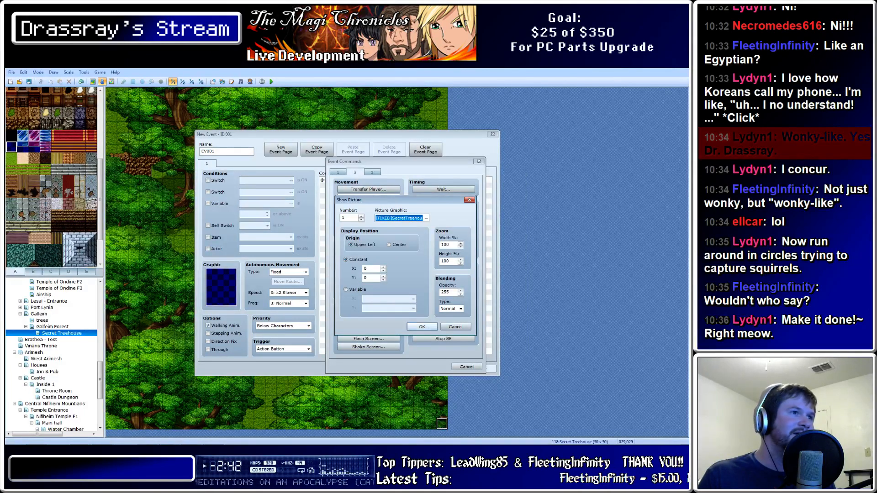
{"action": "left_click", "coordinate": [421, 326]}
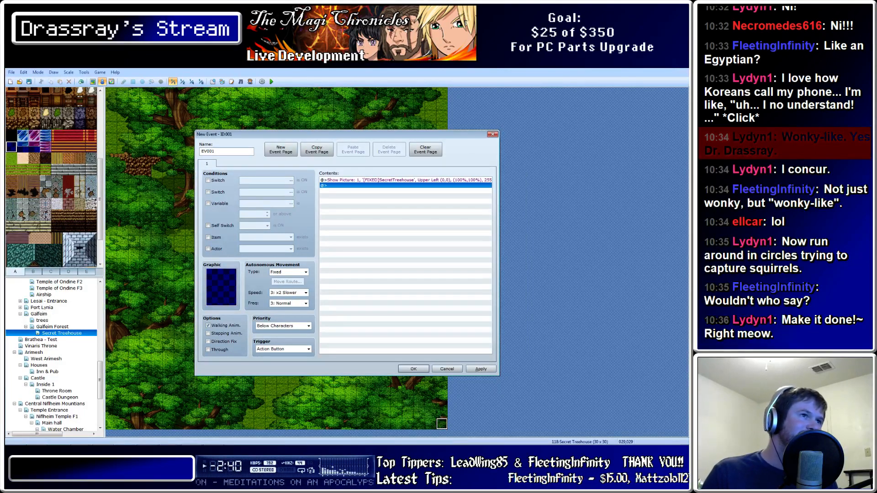
Add an Erase Event command, set the trigger to Parallel Process, and save the event
{"action": "right_click", "coordinate": [357, 184]}
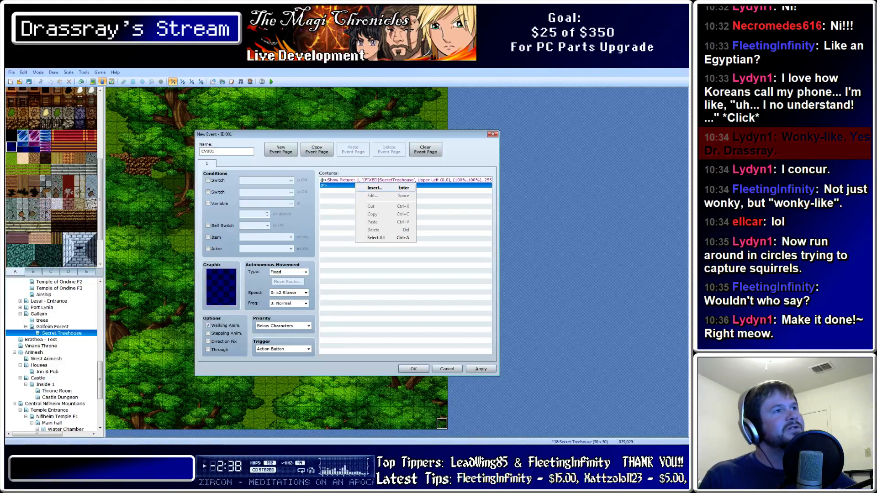
{"action": "left_click", "coordinate": [368, 188]}
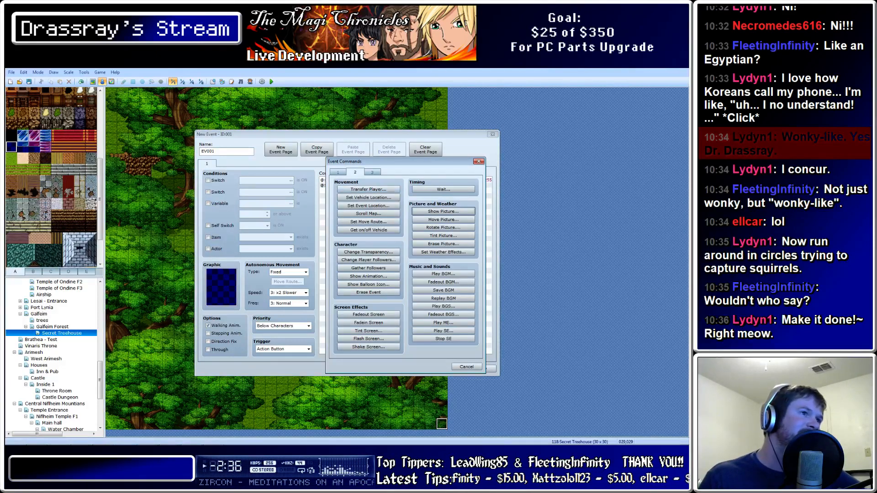
{"action": "left_click", "coordinate": [368, 292]}
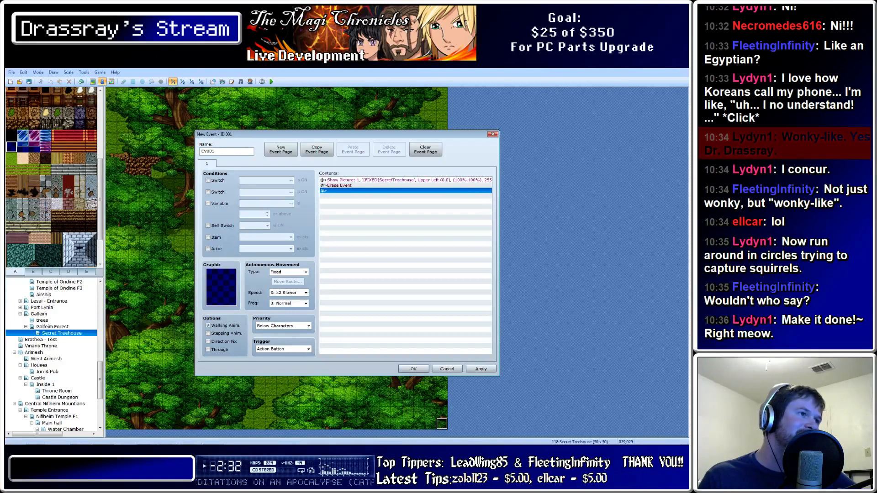
{"action": "left_click", "coordinate": [309, 349]}
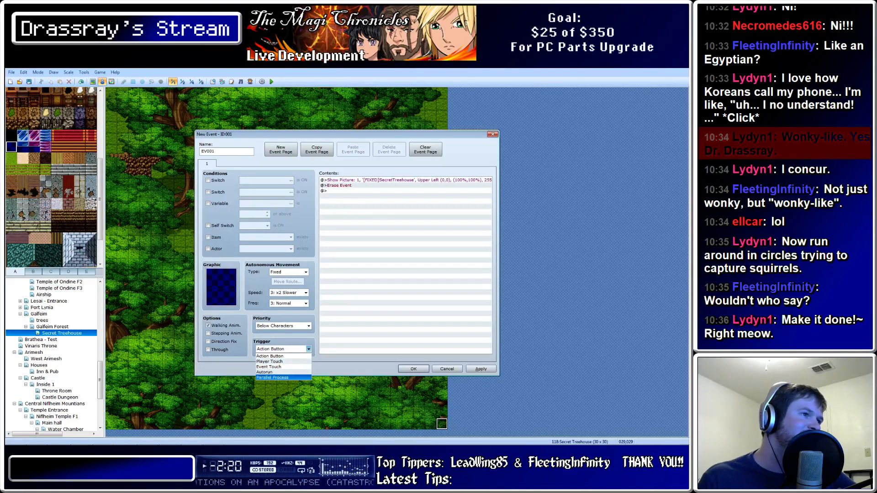
{"action": "left_click", "coordinate": [272, 377]}
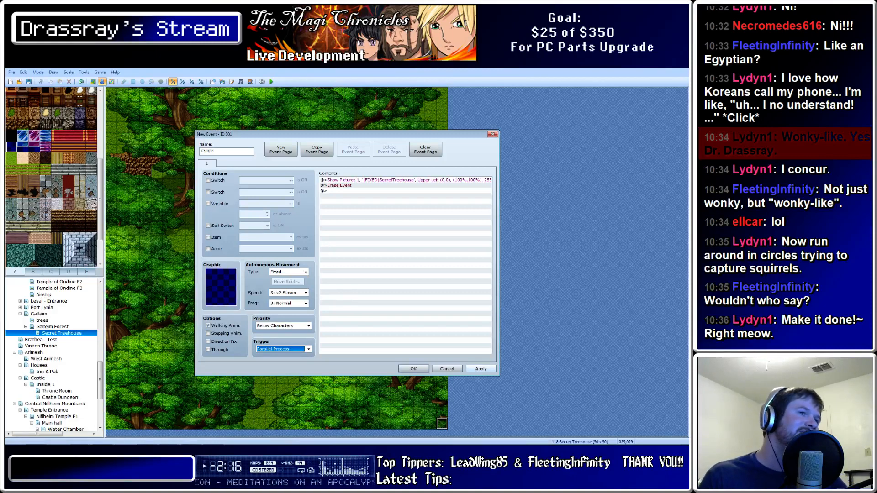
{"action": "left_click", "coordinate": [481, 369]}
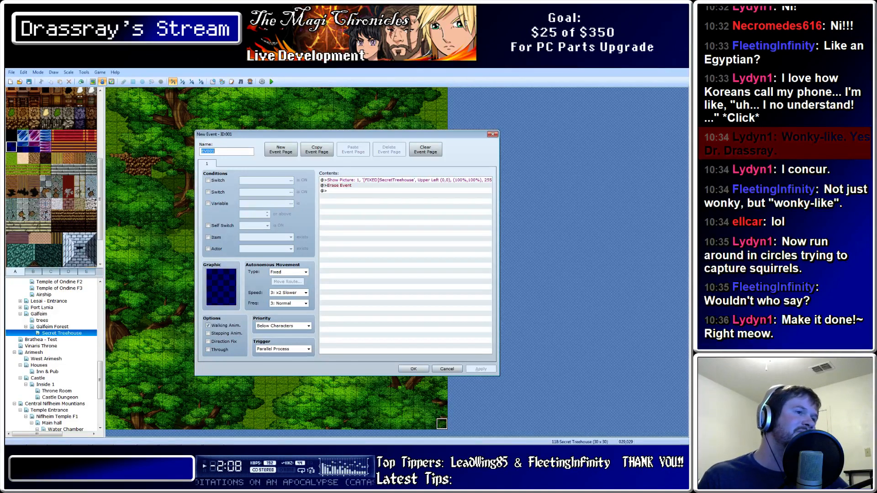
{"action": "left_click", "coordinate": [414, 368]}
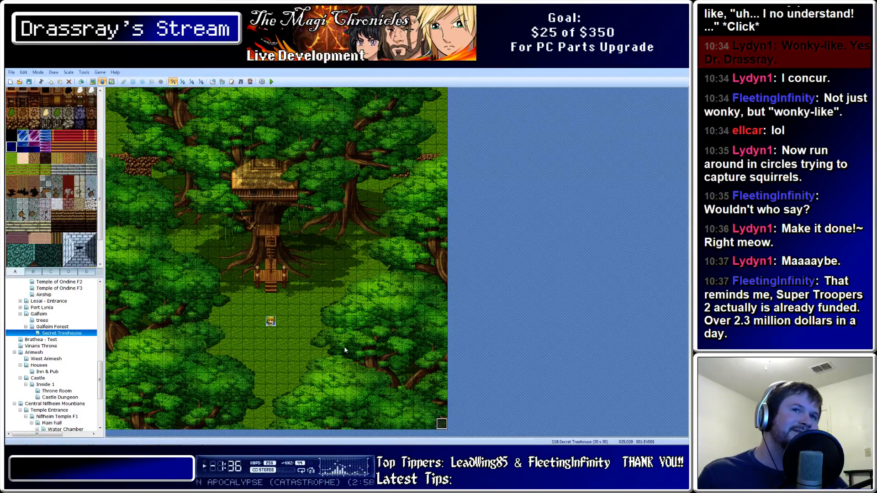
{"action": "double_click", "coordinate": [442, 424]}
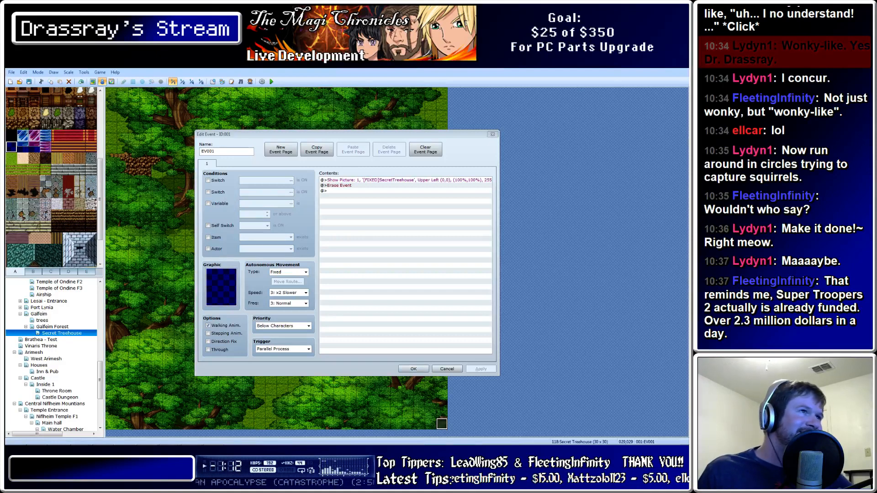
{"action": "left_click", "coordinate": [414, 369]}
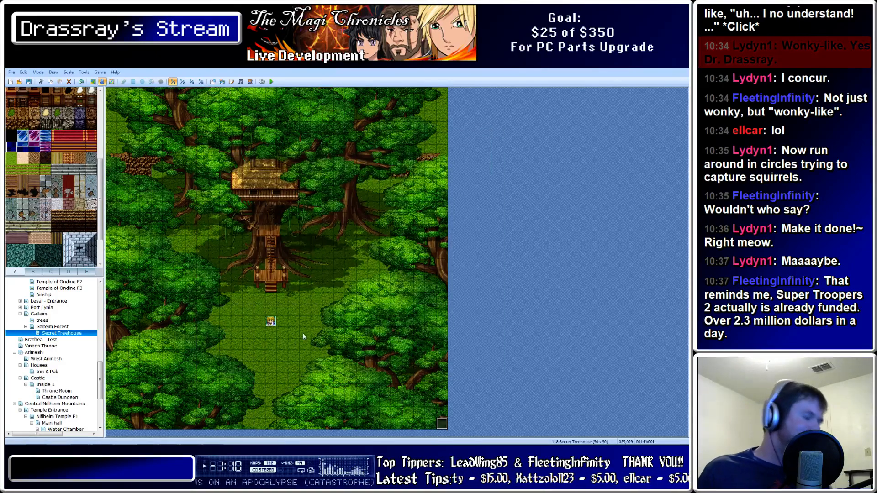
Start a new game in playtest and walk the hero through the trees to the wooden platform
{"action": "left_click", "coordinate": [272, 82]}
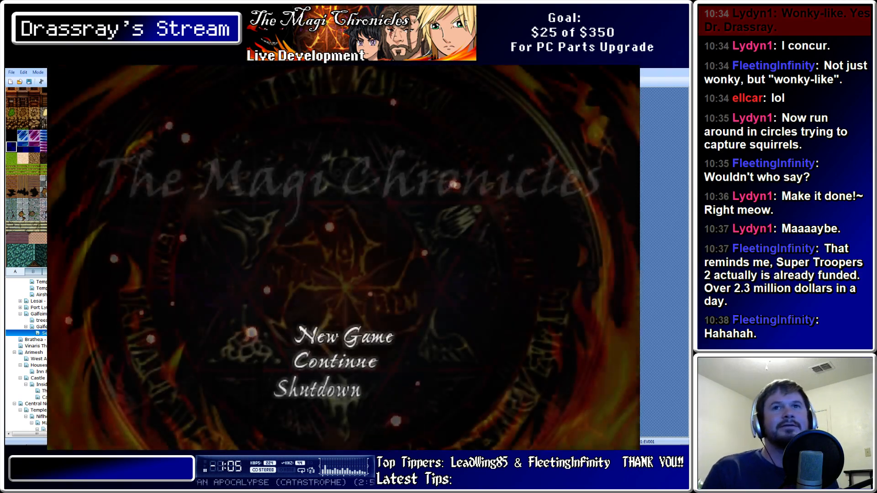
{"action": "key", "text": "Up"}
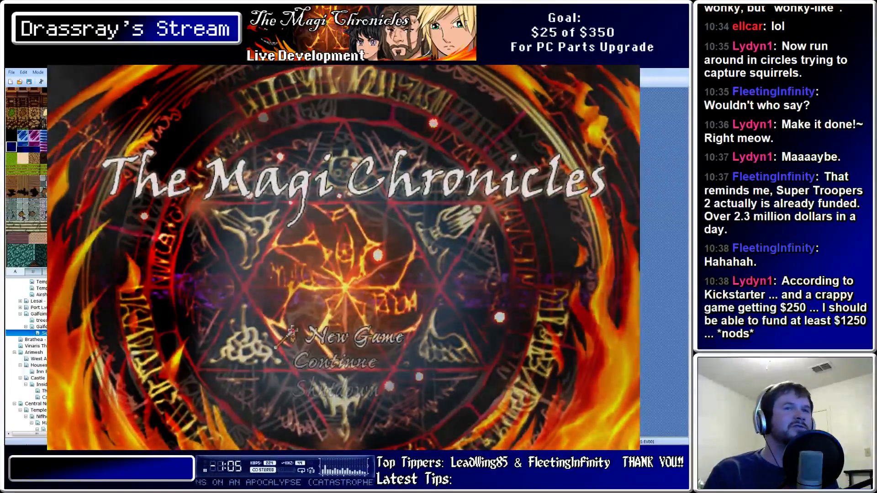
{"action": "key", "text": "Return"}
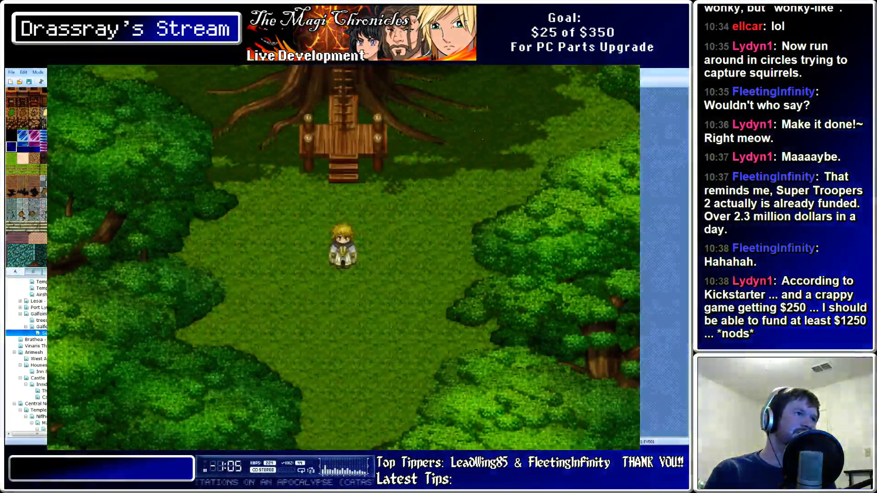
{"action": "key", "text": "Right"}
{"action": "key", "text": "Left"}
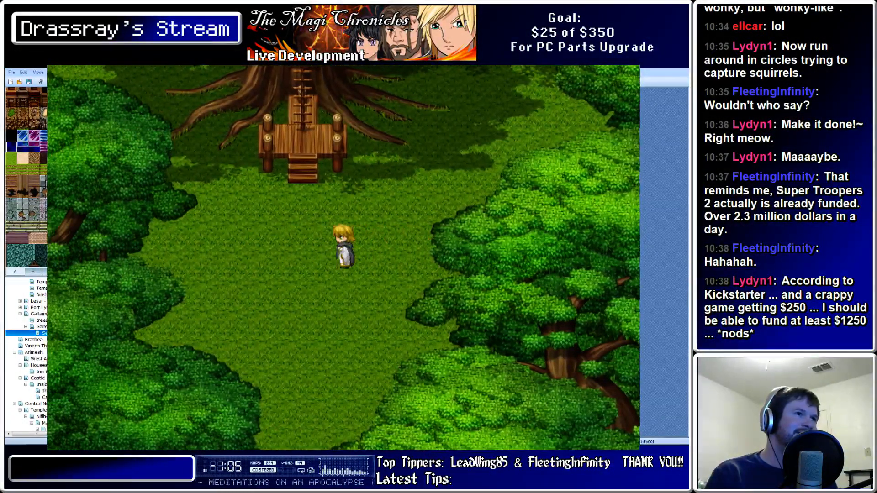
{"action": "key", "text": "Up"}
{"action": "key", "text": "Left"}
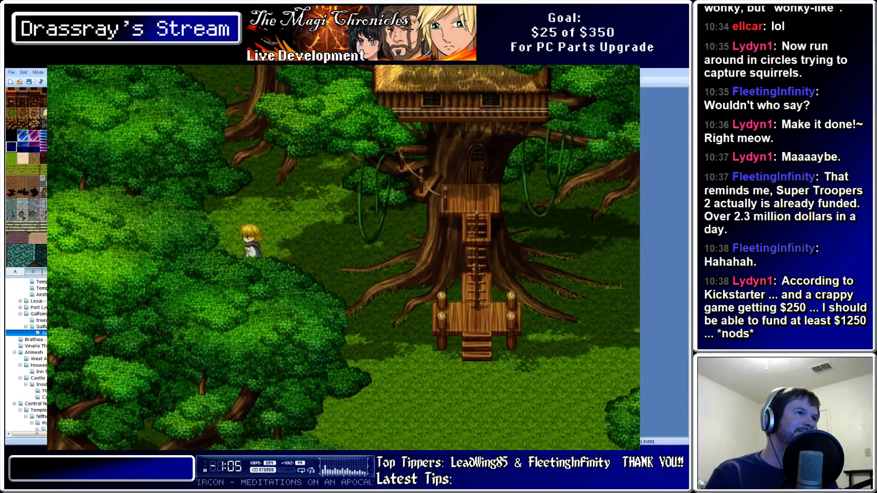
{"action": "key", "text": "Down"}
{"action": "key", "text": "Right"}
{"action": "key", "text": "Up"}
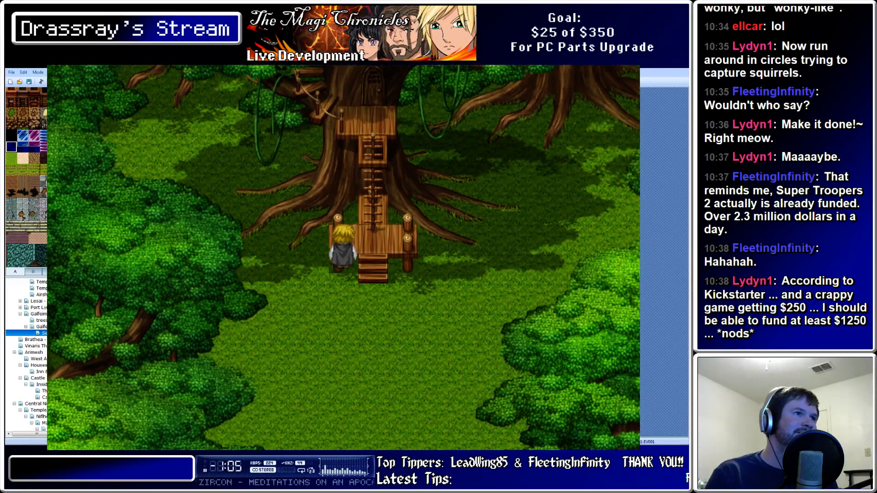
{"action": "key", "text": "Right"}
{"action": "key", "text": "Down"}
Walk the hero up the ladder and back and forth behind the tree trunks
{"action": "key", "text": "Up"}
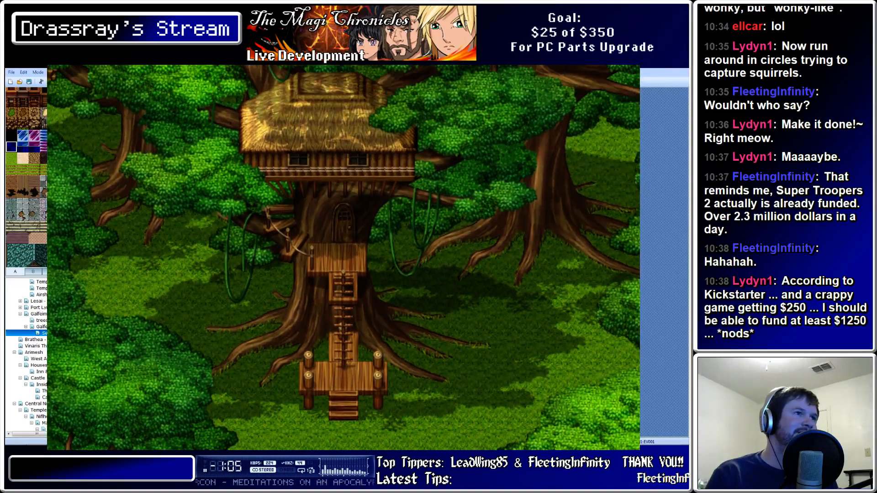
{"action": "key", "text": "Up"}
{"action": "key", "text": "Down"}
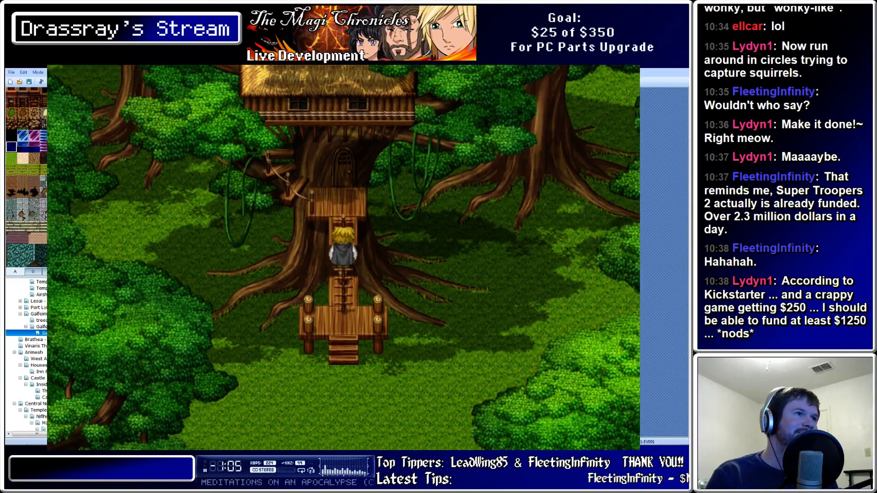
{"action": "key", "text": "Up"}
{"action": "key", "text": "Right"}
{"action": "key", "text": "Right"}
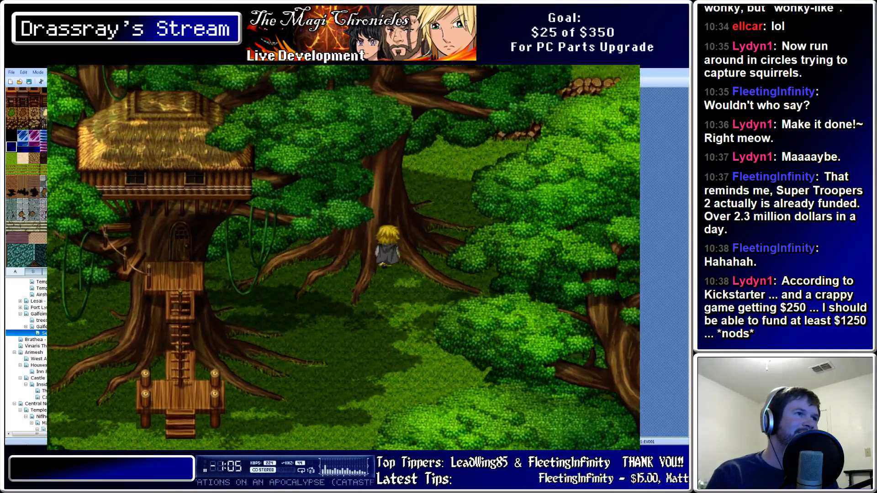
{"action": "key", "text": "Up"}
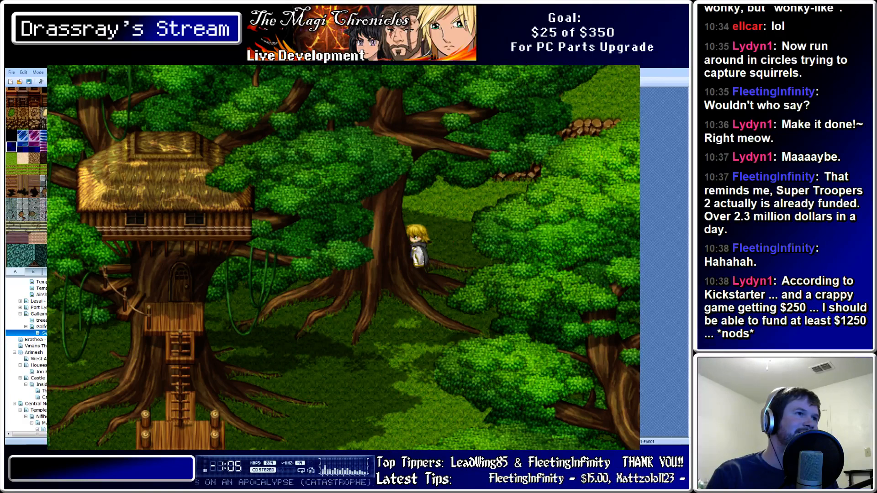
{"action": "key", "text": "Down"}
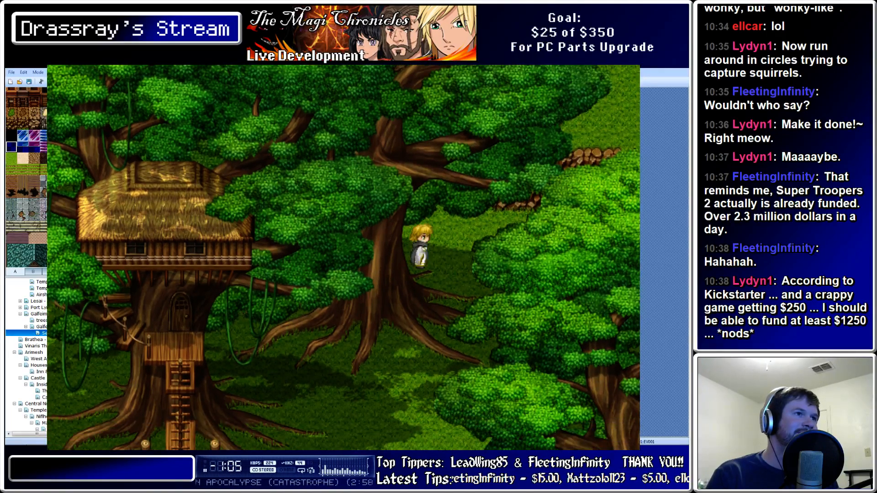
{"action": "key", "text": "Left"}
{"action": "key", "text": "Right"}
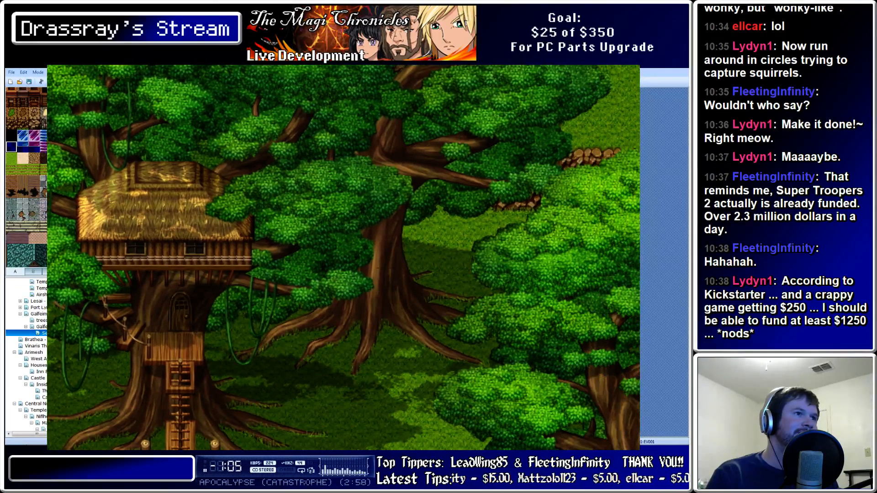
{"action": "key", "text": "Left"}
{"action": "key", "text": "Right"}
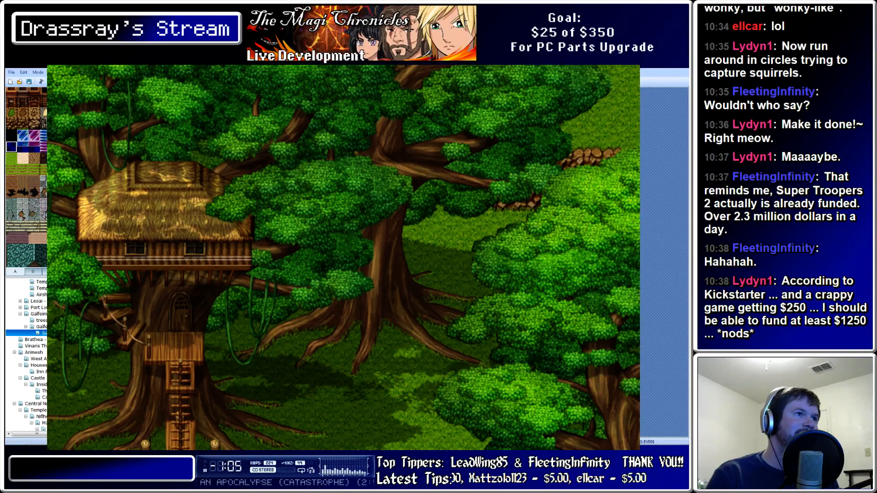
{"action": "key", "text": "Right"}
{"action": "key", "text": "Left"}
{"action": "key", "text": "Right"}
{"action": "key", "text": "Left"}
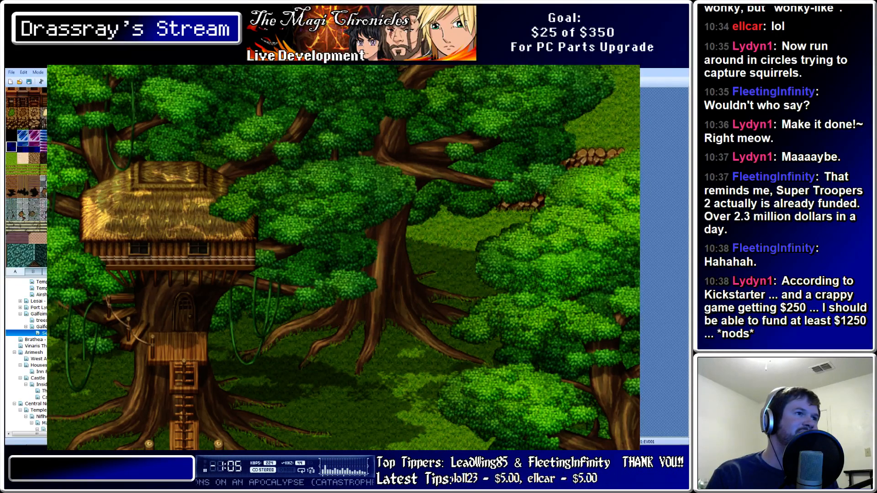
{"action": "key", "text": "Left"}
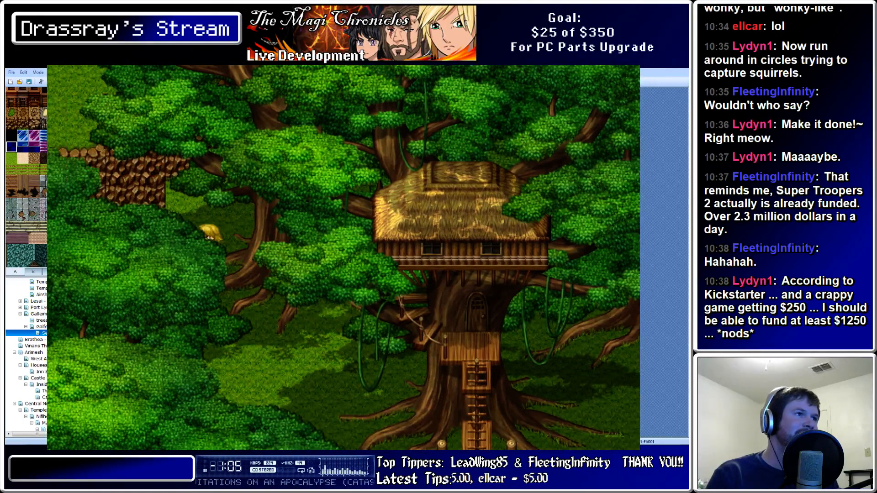
{"action": "key", "text": "Right"}
{"action": "key", "text": "Left"}
{"action": "key", "text": "Up"}
{"action": "key", "text": "Right"}
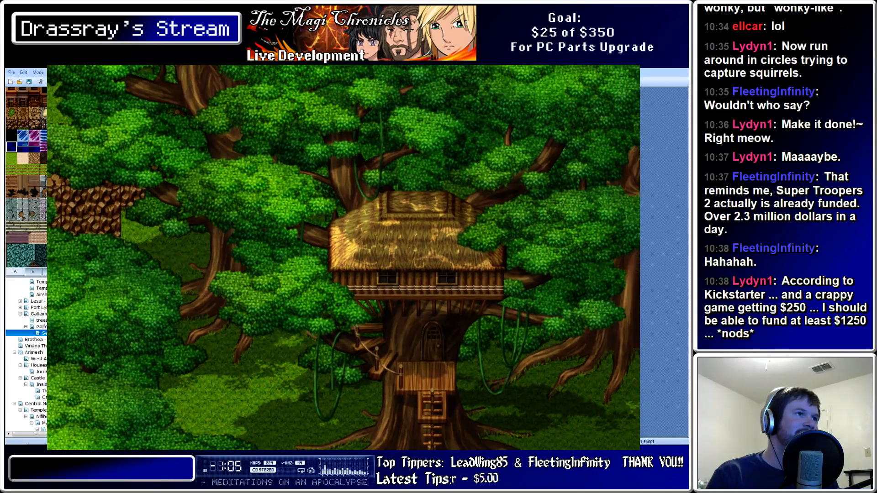
{"action": "key", "text": "Left"}
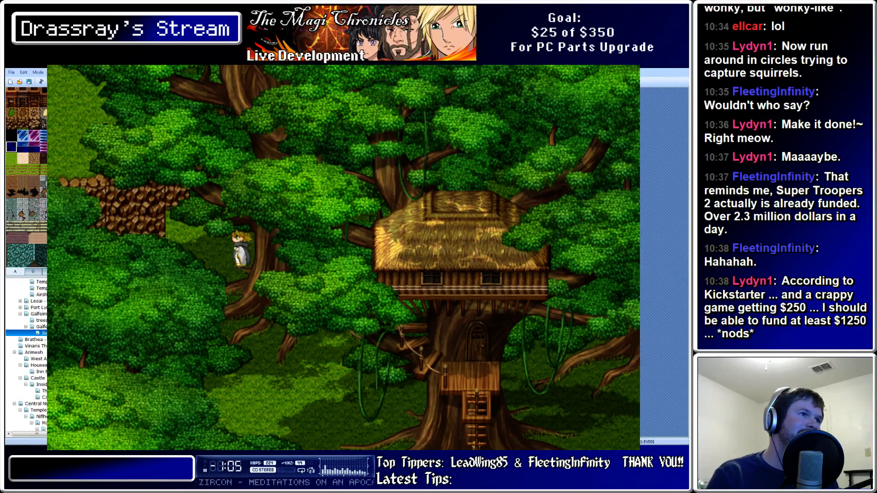
{"action": "key", "text": "Right"}
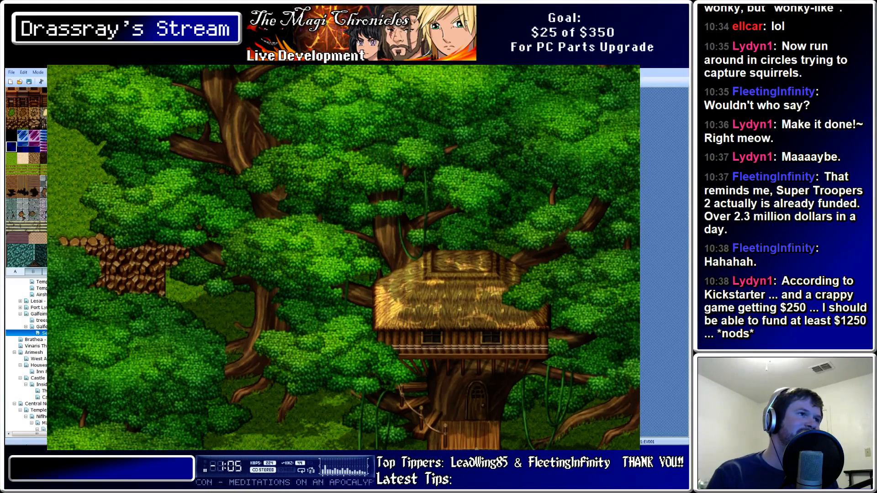
{"action": "key", "text": "Right"}
{"action": "key", "text": "Down"}
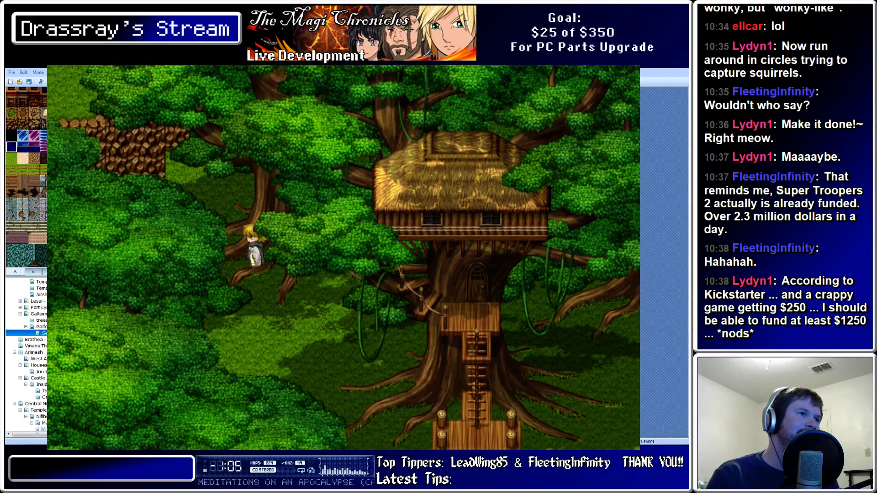
{"action": "key", "text": "Up"}
{"action": "key", "text": "Right"}
Climb up and down the treehouse stairs and ladder, then end the playtest
{"action": "key", "text": "Down"}
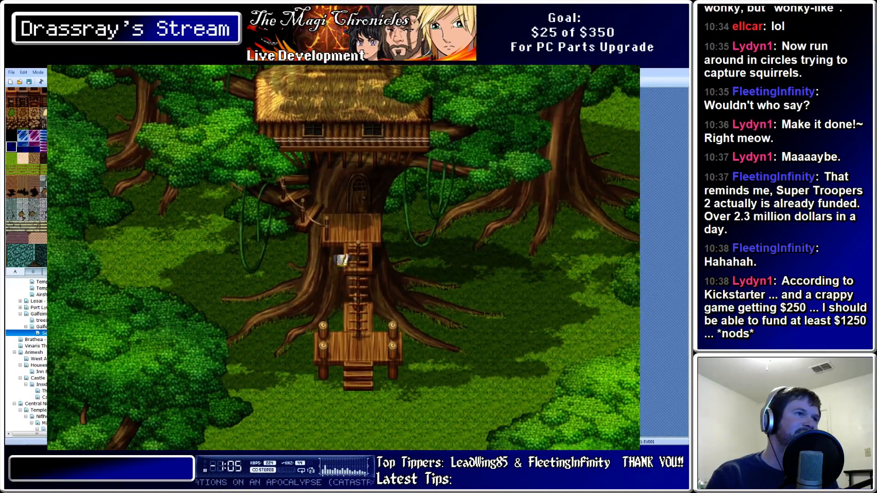
{"action": "key", "text": "Left"}
{"action": "key", "text": "Up"}
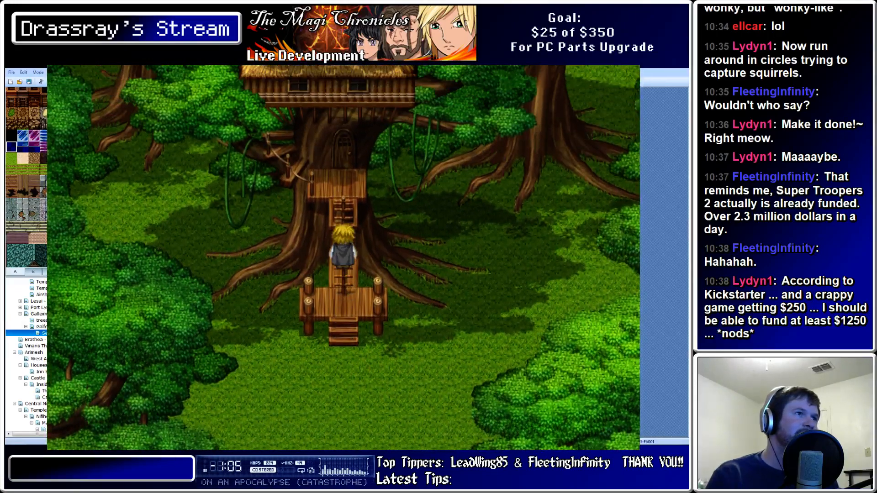
{"action": "key", "text": "Down"}
{"action": "key", "text": "Up"}
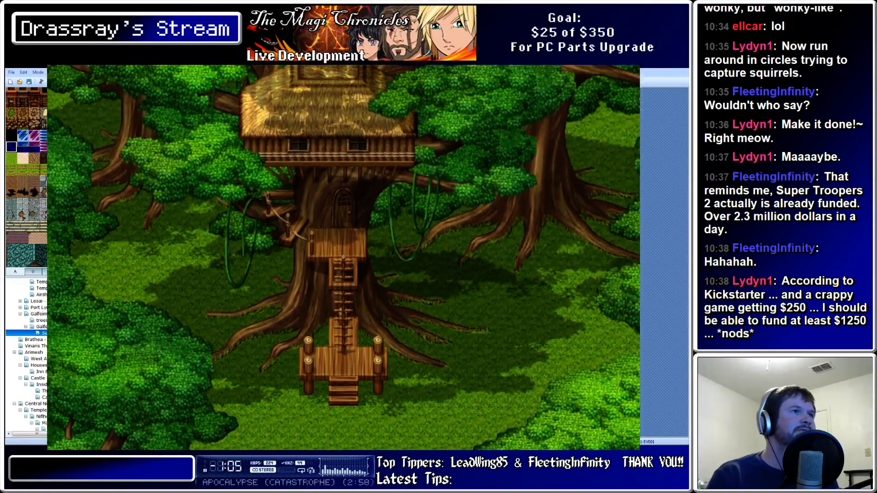
{"action": "key", "text": "Down"}
{"action": "key", "text": "Up"}
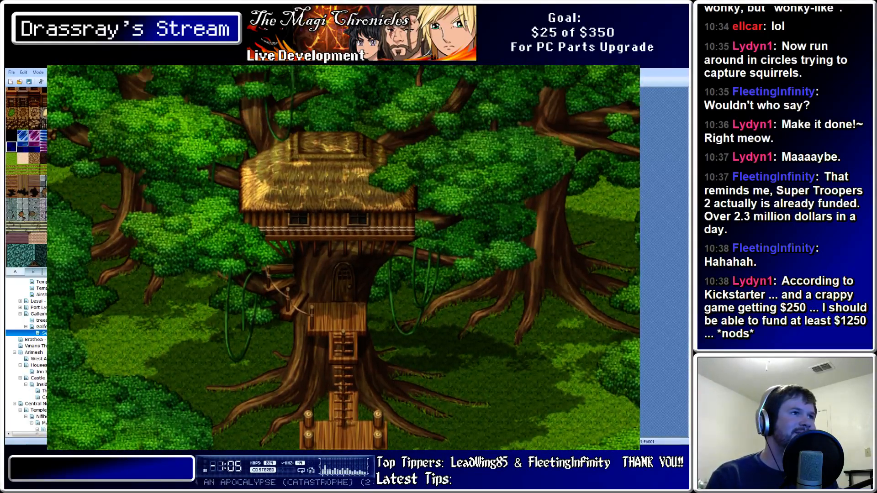
{"action": "key", "text": "Down"}
{"action": "key", "text": "Up"}
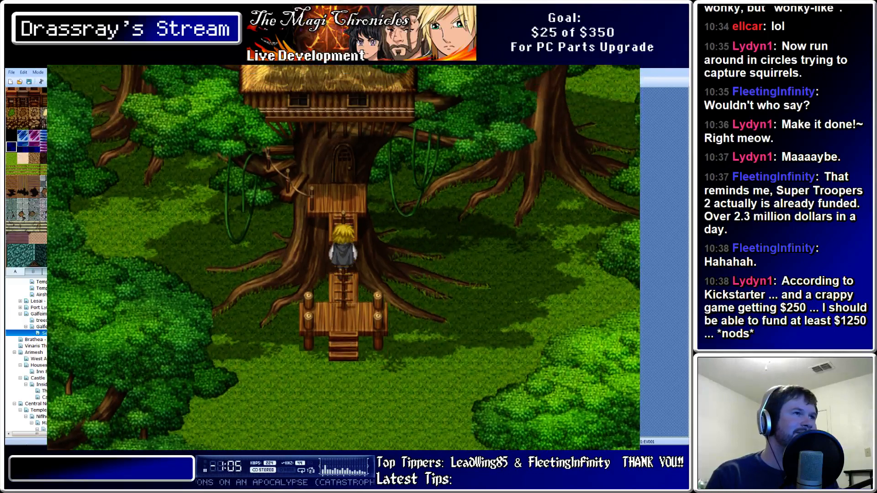
{"action": "key", "text": "Down"}
{"action": "key", "text": "Down"}
{"action": "key", "text": "Up"}
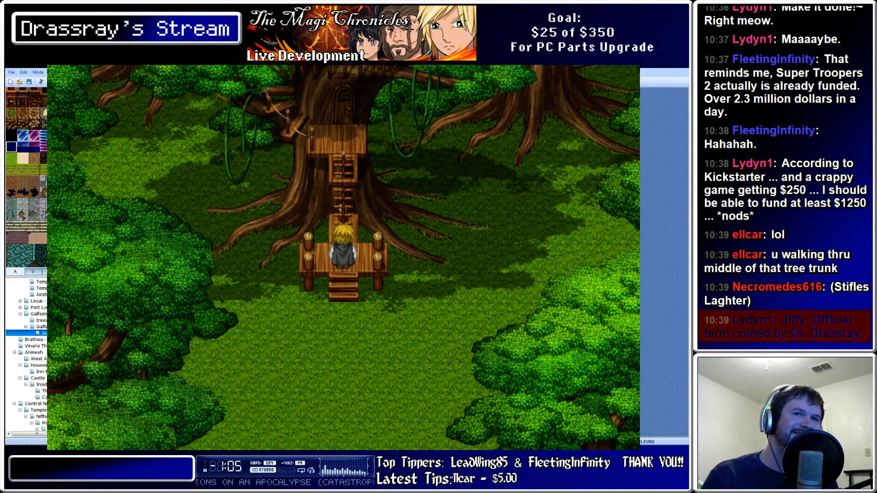
{"action": "left_click", "coordinate": [630, 67]}
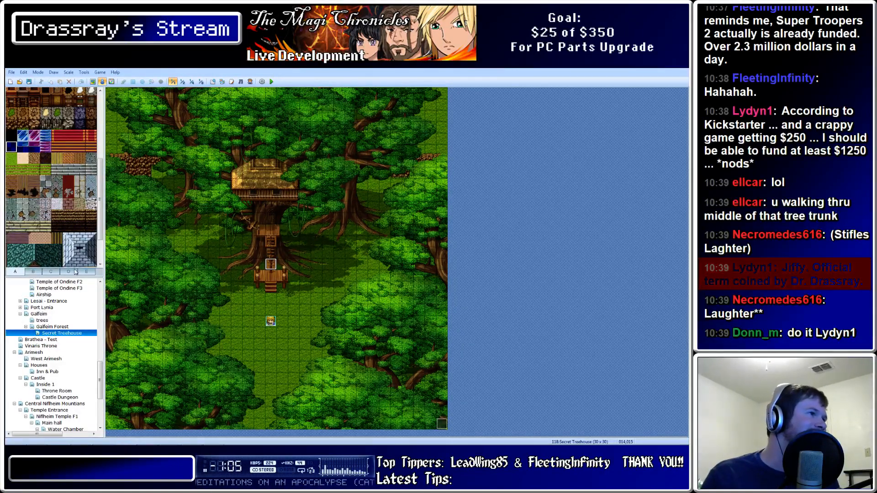
Flip through the roof, furniture, exterior-object and tree tile pages of the current tileset
{"action": "left_click_drag", "start_coordinate": [101, 194], "coordinate": [101, 177]}
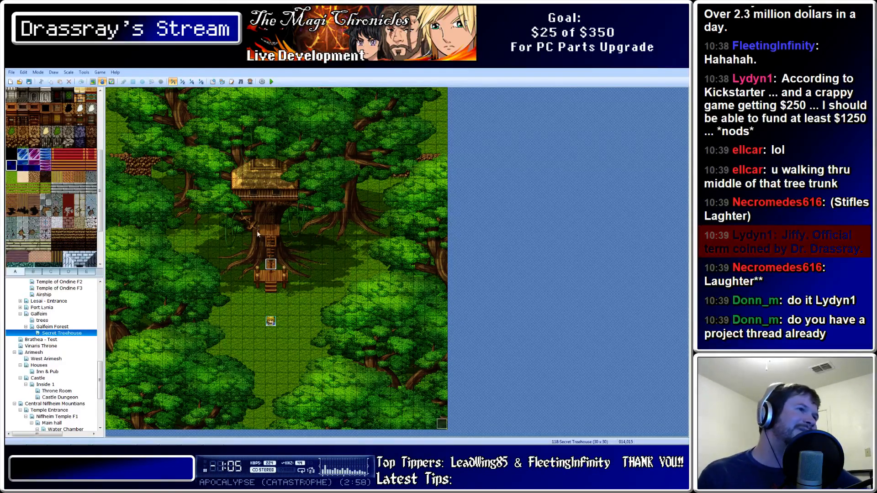
{"action": "left_click", "coordinate": [54, 272]}
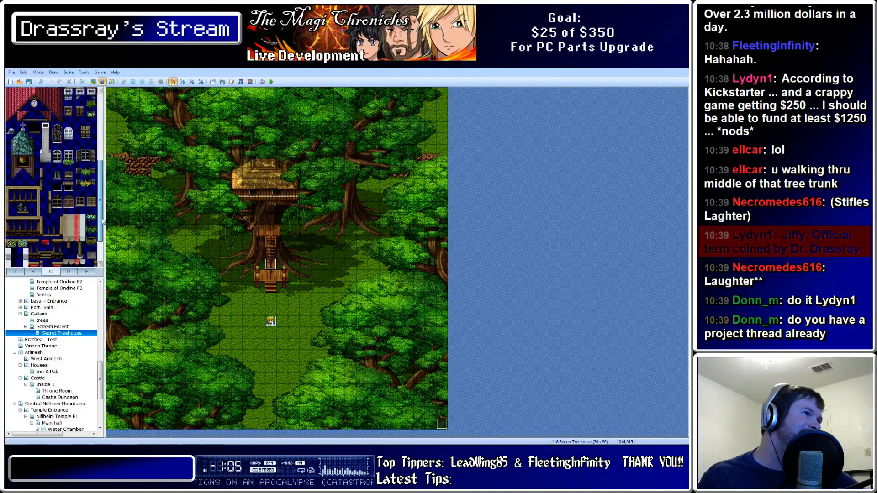
{"action": "left_click", "coordinate": [70, 272]}
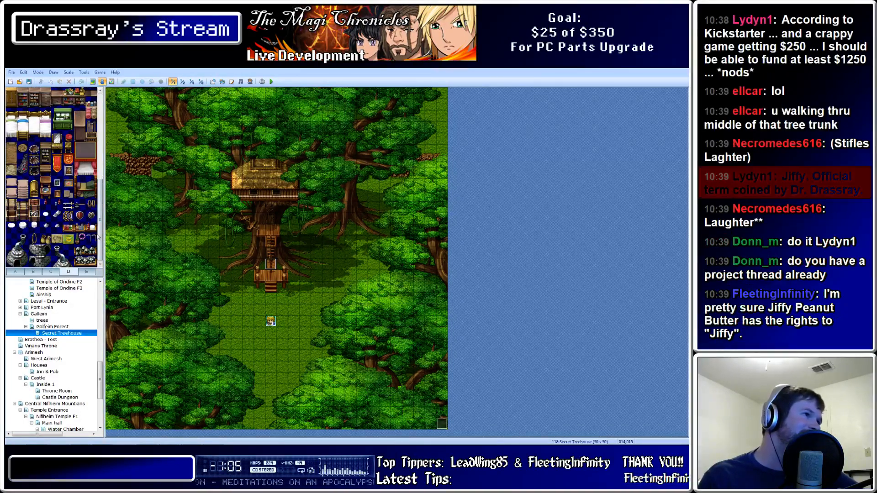
{"action": "left_click", "coordinate": [82, 272]}
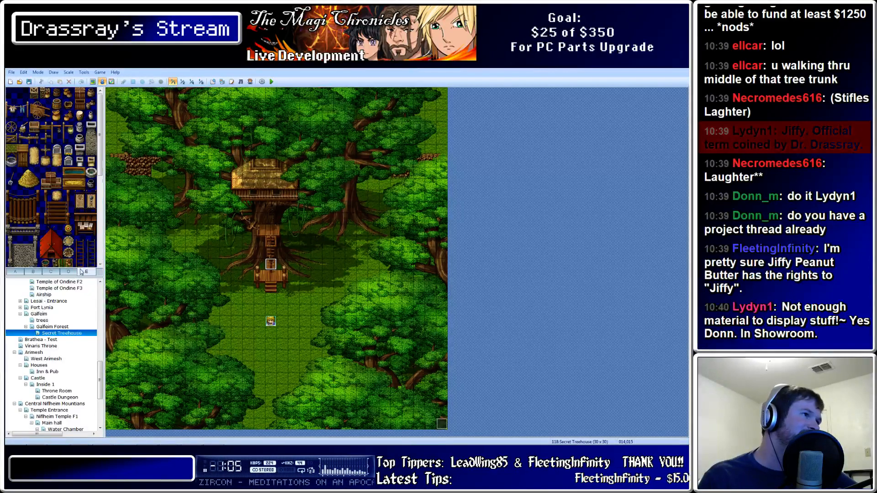
{"action": "left_click", "coordinate": [52, 272]}
{"action": "left_click", "coordinate": [34, 273]}
{"action": "left_click", "coordinate": [52, 273]}
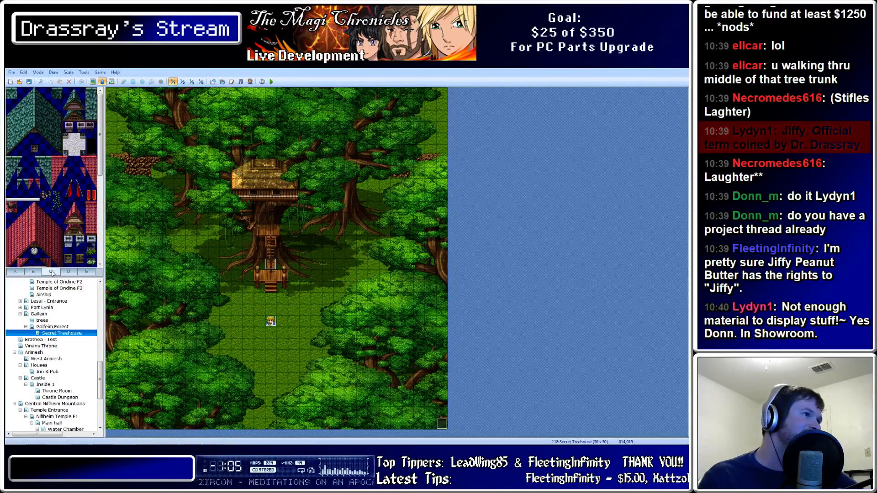
{"action": "left_click", "coordinate": [33, 272]}
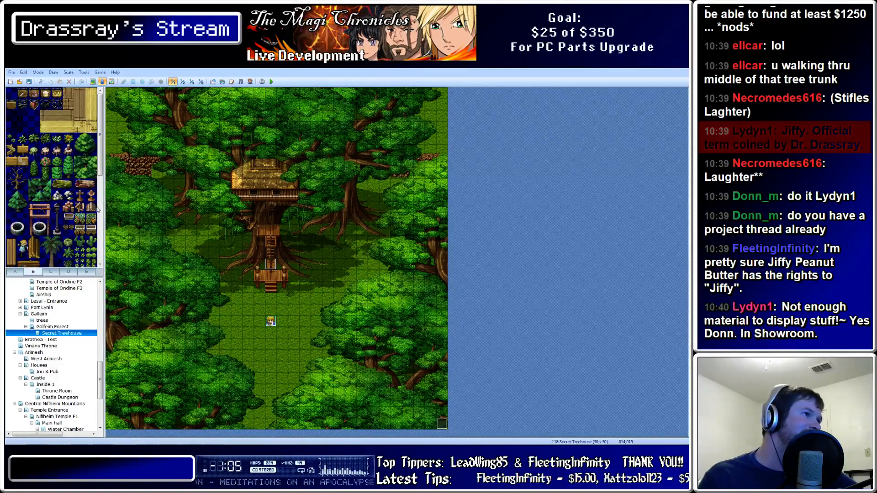
Scroll down the objects-and-trees page, then settle on the last tile page, E
{"action": "scroll", "coordinate": [97, 208], "scroll_direction": "down", "scroll_amount": 3}
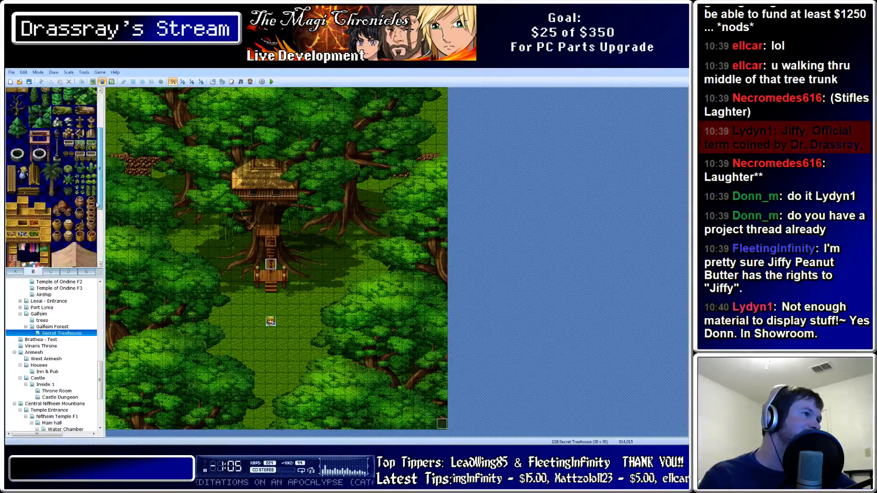
{"action": "scroll", "coordinate": [98, 208], "scroll_direction": "down", "scroll_amount": 2}
{"action": "scroll", "coordinate": [98, 208], "scroll_direction": "down", "scroll_amount": 3}
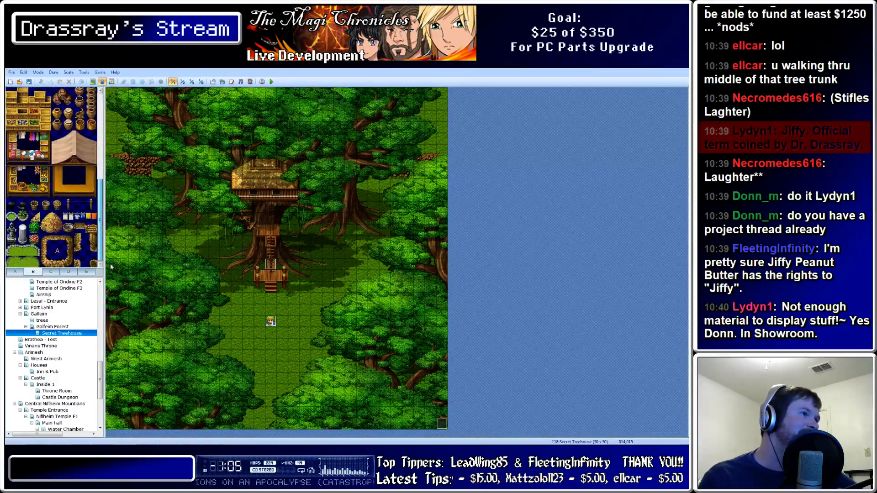
{"action": "left_click_drag", "start_coordinate": [110, 267], "coordinate": [101, 237]}
{"action": "left_click", "coordinate": [88, 272]}
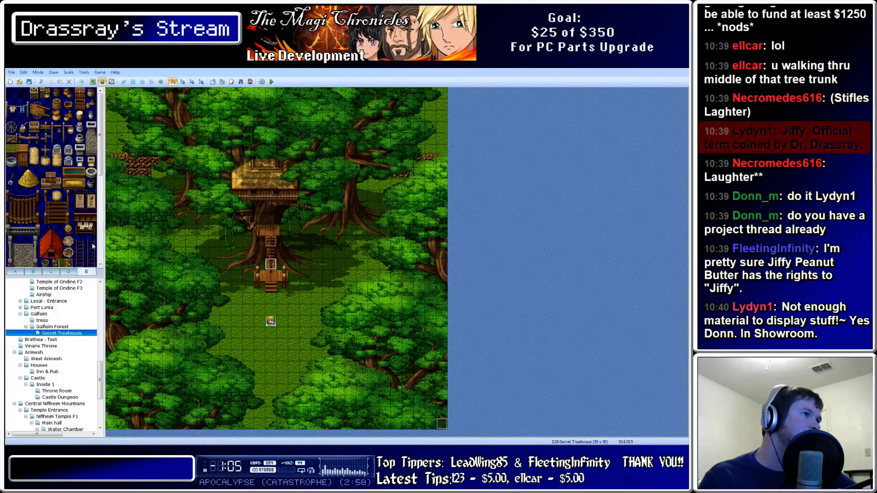
{"action": "left_click_drag", "start_coordinate": [100, 170], "coordinate": [75, 336]}
Switch the map's tileset to 009:Celianna in Map Properties and verify the change
{"action": "key", "text": "space"}
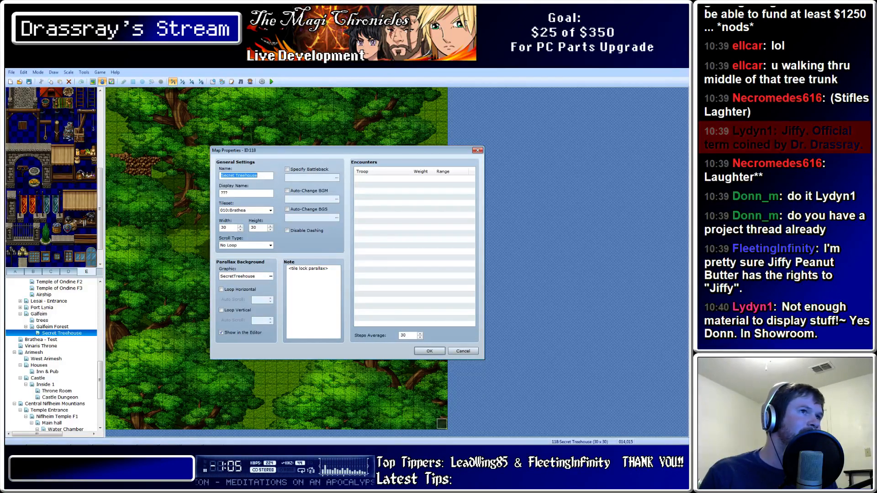
{"action": "left_click", "coordinate": [270, 211]}
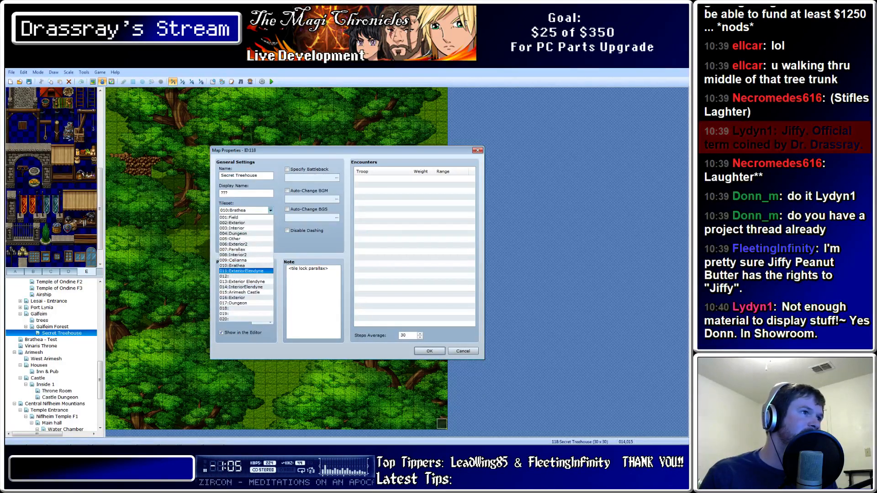
{"action": "key", "text": "Return"}
{"action": "key", "text": "Return"}
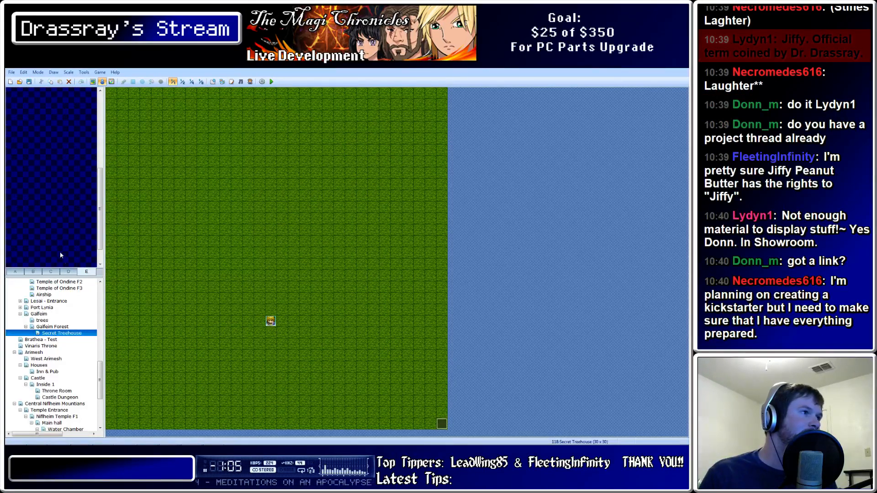
{"action": "key", "text": "space"}
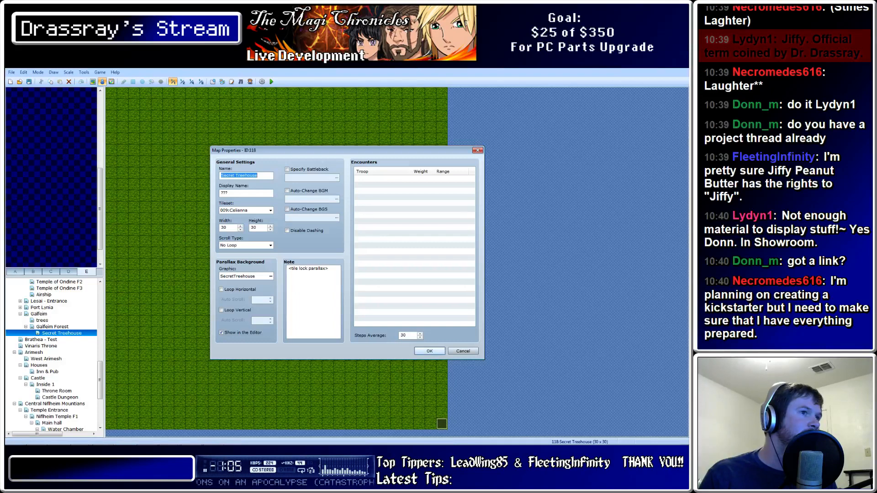
{"action": "key", "text": "Return"}
{"action": "left_click", "coordinate": [16, 272]}
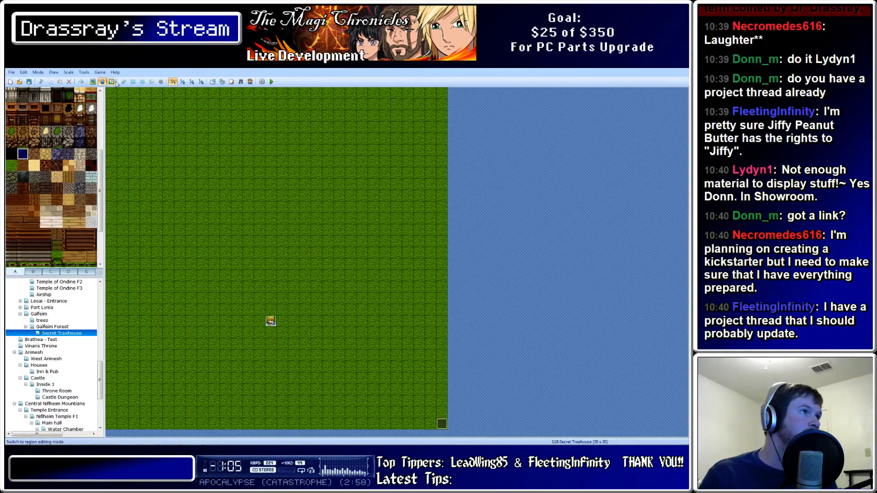
Show the map with its background, pick tab E's pink blocking tile, and open the Tilesets database
{"action": "left_click", "coordinate": [93, 81]}
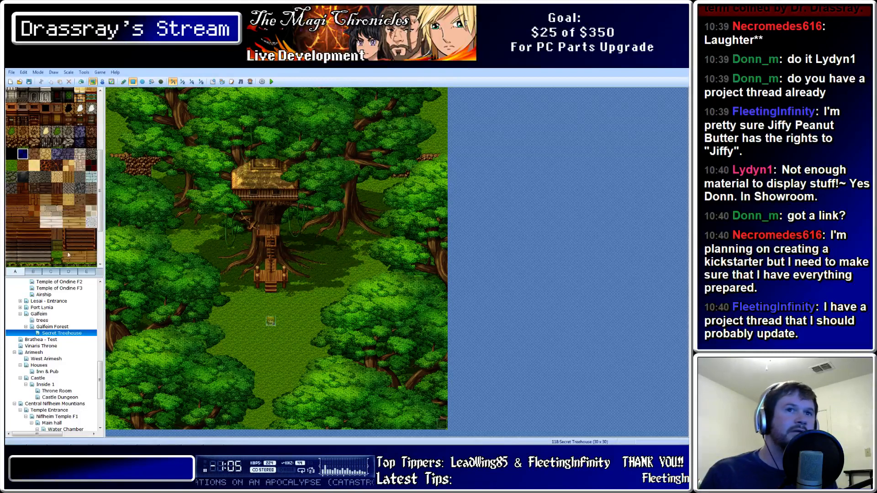
{"action": "left_click", "coordinate": [86, 272]}
{"action": "scroll", "coordinate": [6, 170], "scroll_direction": "up", "scroll_amount": 5}
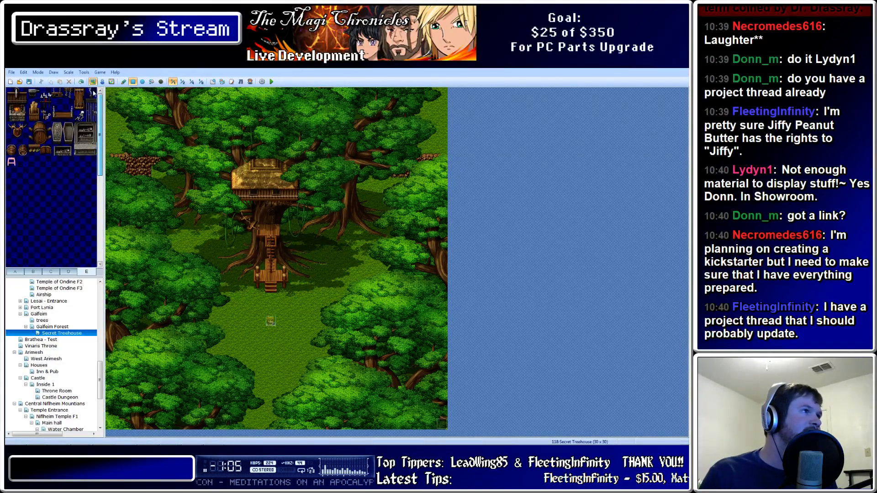
{"action": "left_click", "coordinate": [11, 164]}
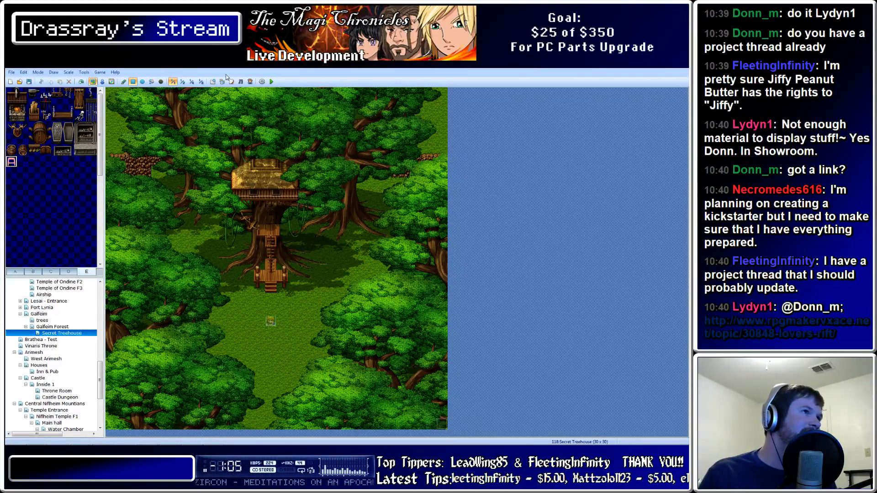
{"action": "left_click", "coordinate": [213, 82]}
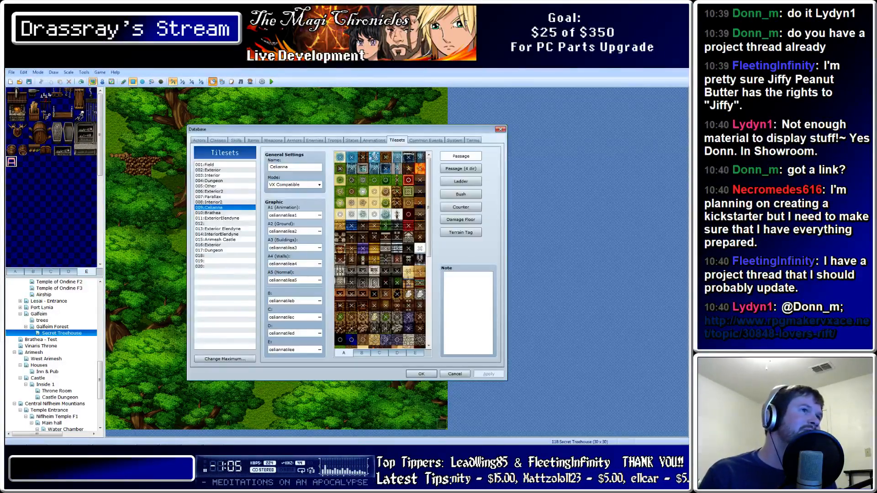
Apply the Celianna tileset's E-page passage settings, check pages A and B, and close with OK
{"action": "left_click", "coordinate": [415, 353]}
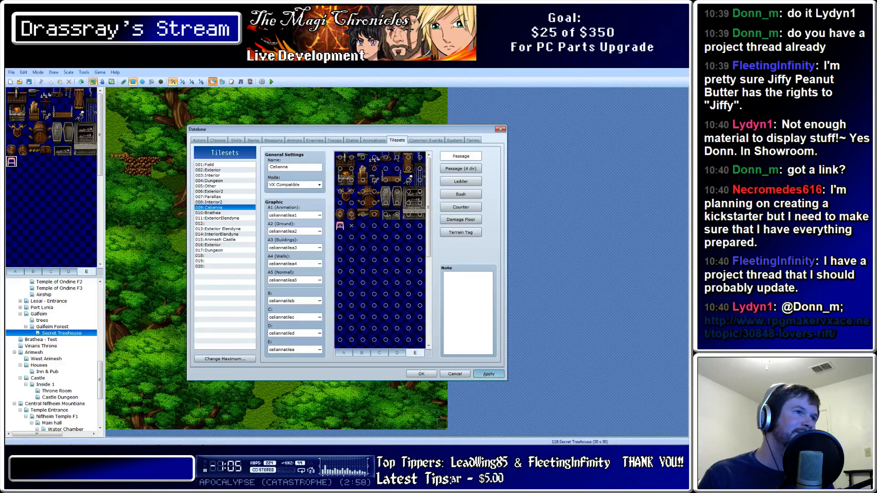
{"action": "left_click", "coordinate": [488, 374]}
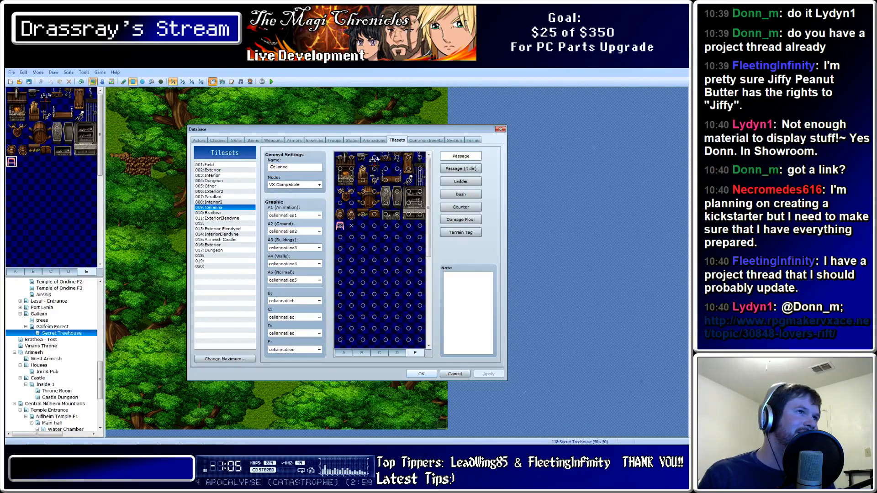
{"action": "left_click", "coordinate": [344, 353]}
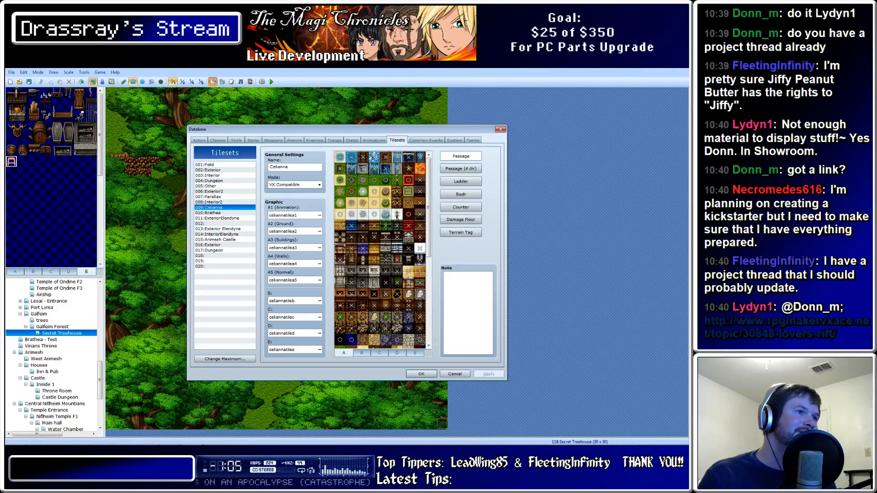
{"action": "left_click", "coordinate": [362, 353]}
{"action": "left_click", "coordinate": [344, 353]}
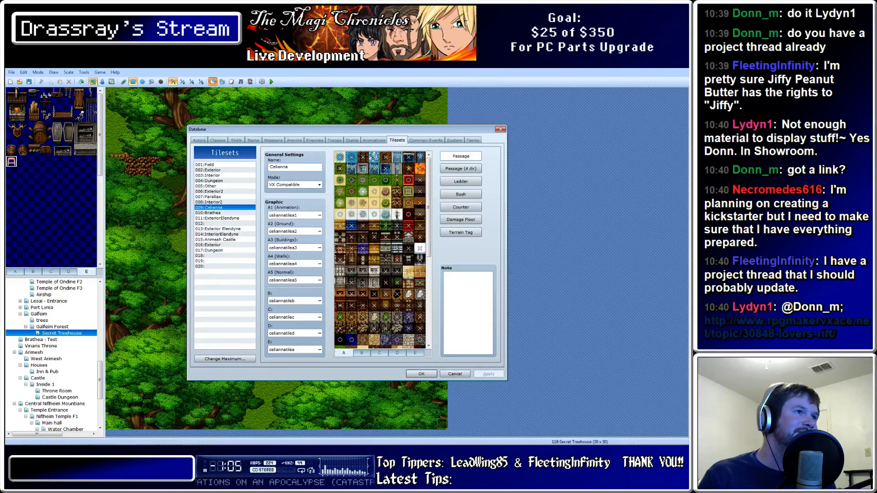
{"action": "left_click", "coordinate": [414, 353]}
{"action": "left_click", "coordinate": [421, 374]}
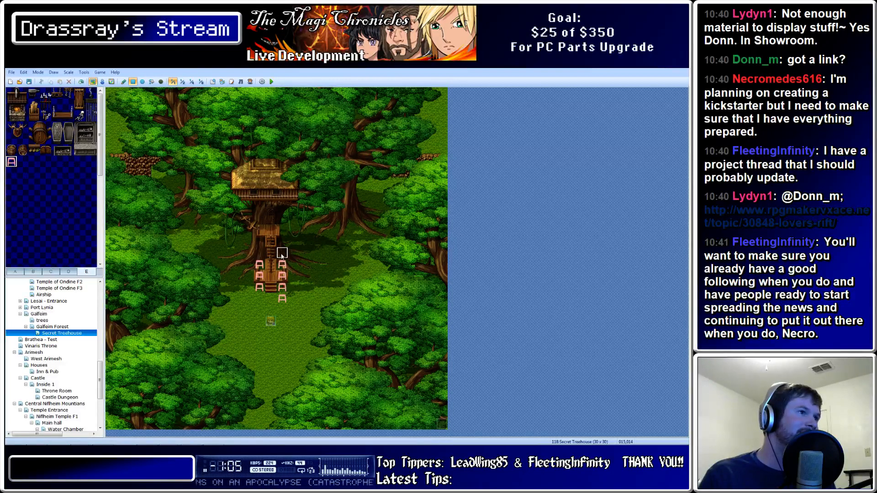
Paint blocking tiles over the tree trunk on both sides of the ladder
{"action": "left_click_drag", "start_coordinate": [245, 255], "coordinate": [240, 278]}
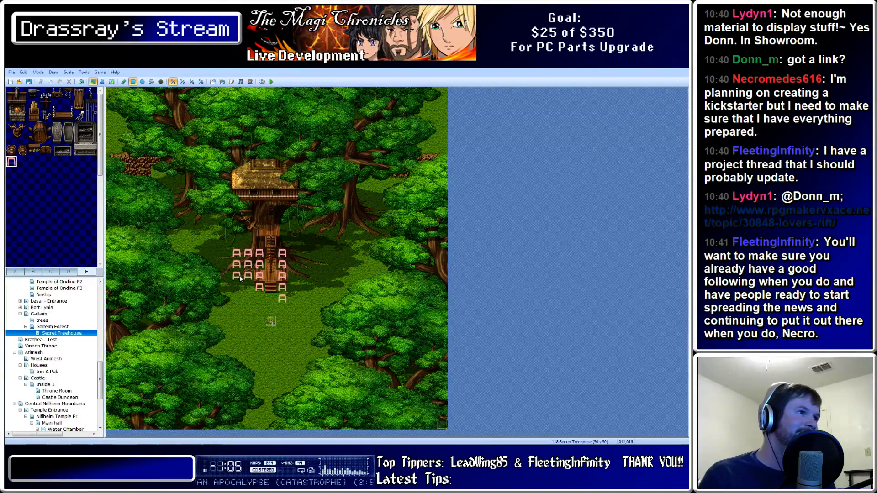
{"action": "left_click_drag", "start_coordinate": [292, 255], "coordinate": [303, 281]}
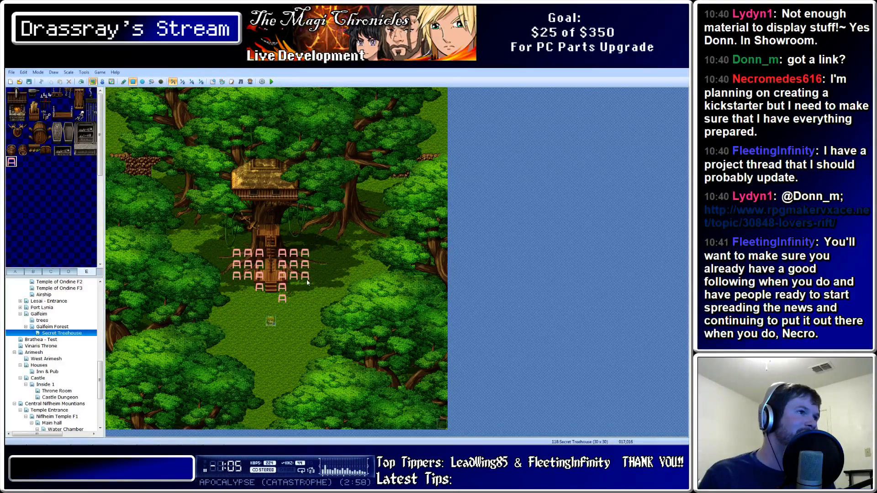
{"action": "left_click", "coordinate": [226, 265]}
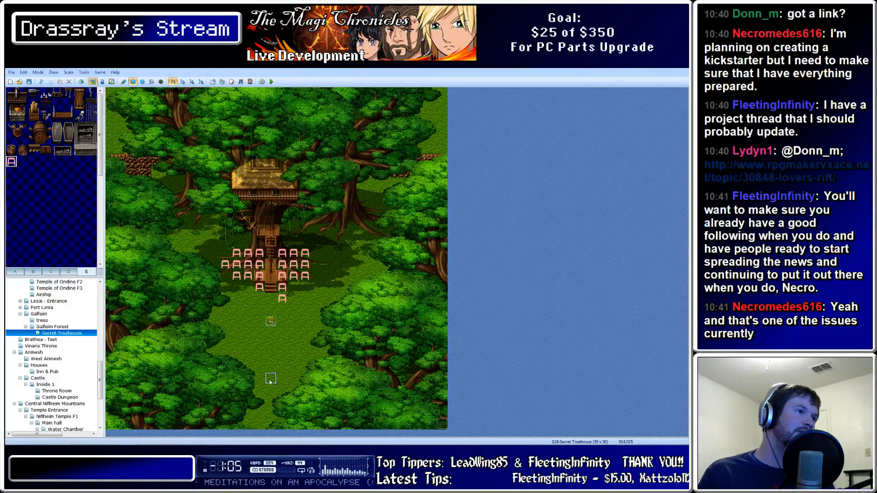
Cover the trees along the map's left edge with blocking-tile rectangles
{"action": "left_click_drag", "start_coordinate": [202, 425], "coordinate": [100, 397]}
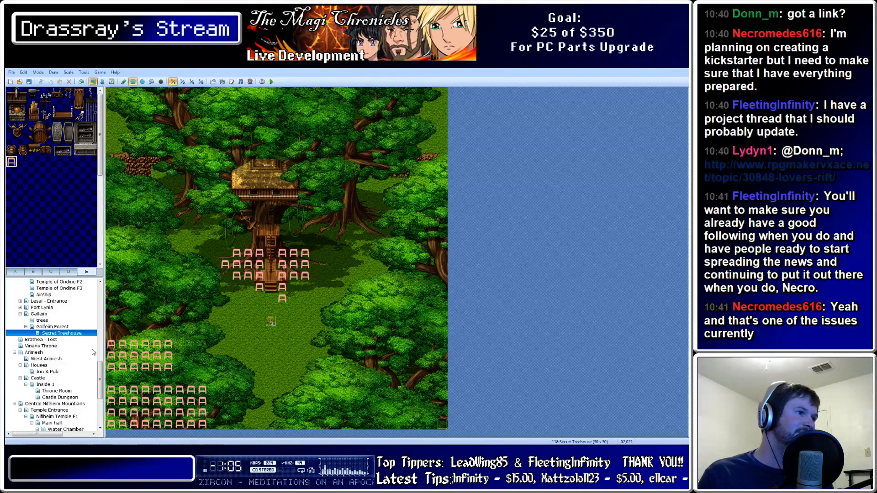
{"action": "mouse_move", "coordinate": [168, 367]}
{"action": "left_mouse_down"}
{"action": "mouse_move", "coordinate": [82, 279]}
{"action": "mouse_move", "coordinate": [80, 310]}
{"action": "mouse_move", "coordinate": [96, 299]}
{"action": "left_mouse_up"}
{"action": "left_click_drag", "start_coordinate": [146, 288], "coordinate": [108, 277]}
{"action": "left_click_drag", "start_coordinate": [157, 379], "coordinate": [111, 378]}
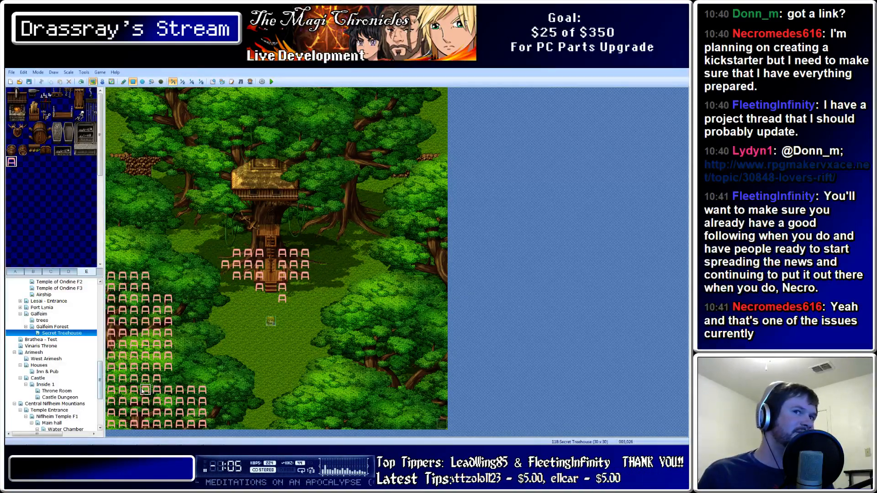
{"action": "mouse_move", "coordinate": [123, 274]}
{"action": "left_mouse_down"}
{"action": "mouse_move", "coordinate": [102, 146]}
{"action": "mouse_move", "coordinate": [86, 181]}
{"action": "mouse_move", "coordinate": [108, 163]}
{"action": "mouse_move", "coordinate": [138, 162]}
{"action": "mouse_move", "coordinate": [111, 94]}
{"action": "left_mouse_up"}
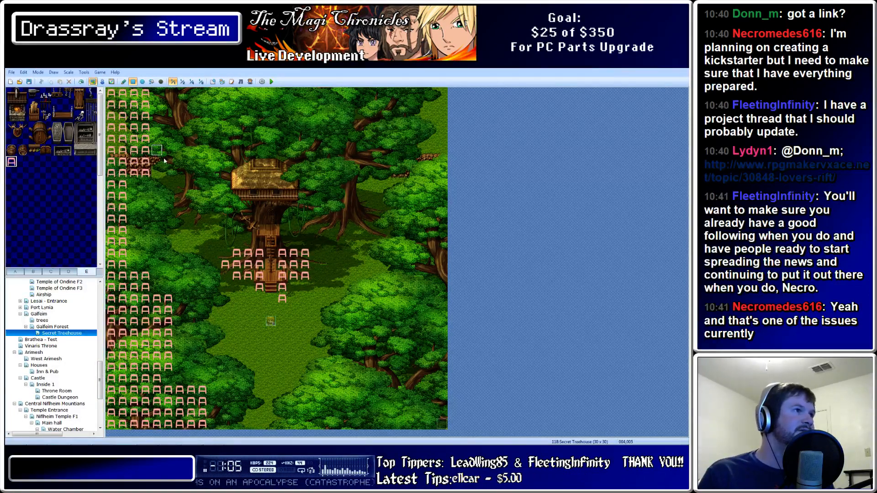
Extend blocking tiles across the top rows and down the right-side trees to the bottom corner
{"action": "mouse_move", "coordinate": [155, 160]}
{"action": "left_mouse_down"}
{"action": "mouse_move", "coordinate": [173, 92]}
{"action": "mouse_move", "coordinate": [477, 169]}
{"action": "mouse_move", "coordinate": [477, 133]}
{"action": "left_mouse_up"}
{"action": "mouse_move", "coordinate": [385, 151]}
{"action": "left_mouse_down"}
{"action": "mouse_move", "coordinate": [471, 177]}
{"action": "mouse_move", "coordinate": [529, 443]}
{"action": "left_mouse_up"}
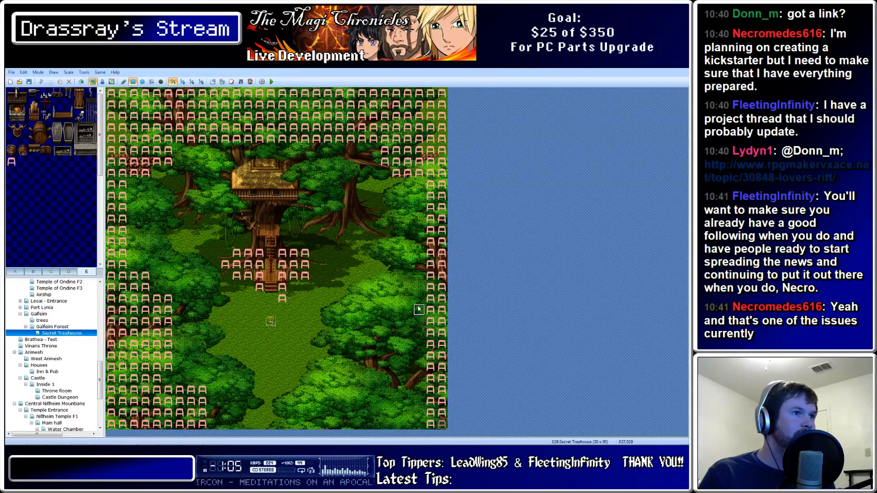
{"action": "left_click_drag", "start_coordinate": [418, 310], "coordinate": [424, 439]}
{"action": "mouse_move", "coordinate": [407, 347]}
{"action": "left_mouse_down"}
{"action": "mouse_move", "coordinate": [395, 424]}
{"action": "mouse_move", "coordinate": [339, 431]}
{"action": "mouse_move", "coordinate": [376, 393]}
{"action": "left_mouse_up"}
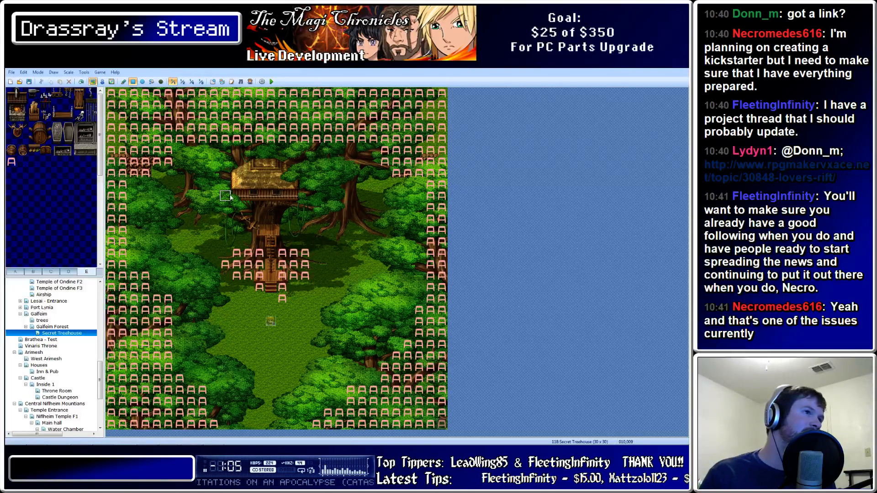
Block the treehouse roof, nearby canopy and trunk gaps, undoing one misplaced rectangle
{"action": "mouse_move", "coordinate": [237, 196]}
{"action": "left_mouse_down"}
{"action": "mouse_move", "coordinate": [290, 174]}
{"action": "mouse_move", "coordinate": [291, 163]}
{"action": "left_mouse_up"}
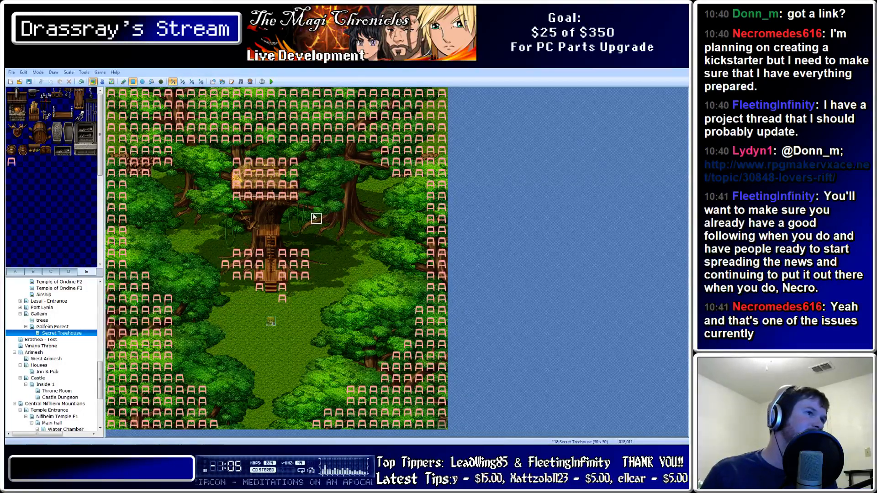
{"action": "mouse_move", "coordinate": [315, 219]}
{"action": "left_mouse_down"}
{"action": "mouse_move", "coordinate": [372, 229]}
{"action": "mouse_move", "coordinate": [339, 207]}
{"action": "mouse_move", "coordinate": [362, 207]}
{"action": "left_mouse_up"}
{"action": "left_click_drag", "start_coordinate": [260, 230], "coordinate": [259, 205]}
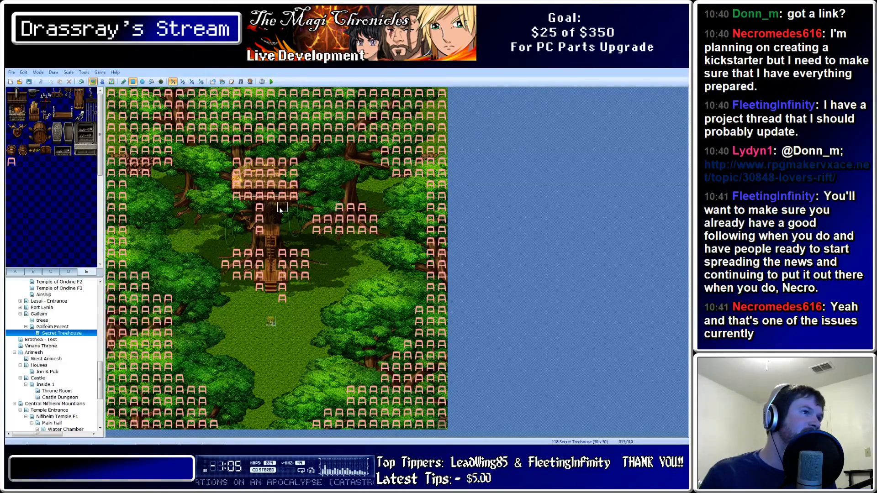
{"action": "left_click_drag", "start_coordinate": [281, 208], "coordinate": [282, 219]}
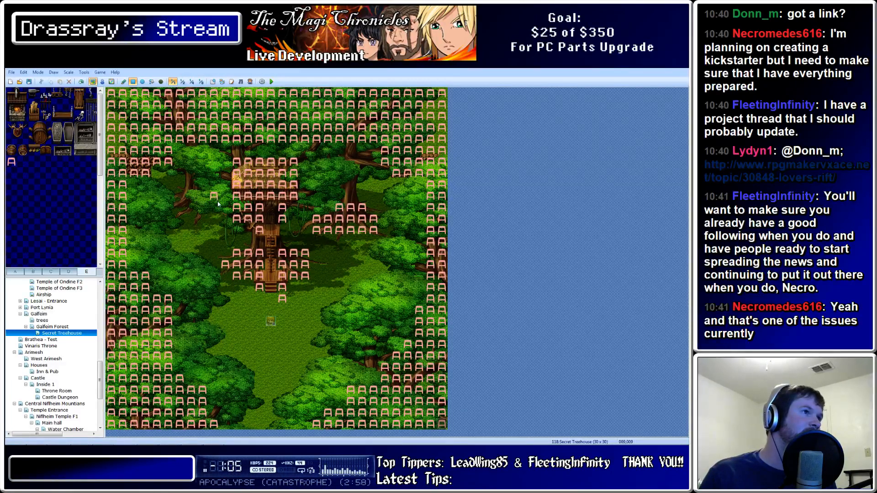
{"action": "left_click_drag", "start_coordinate": [218, 204], "coordinate": [181, 177]}
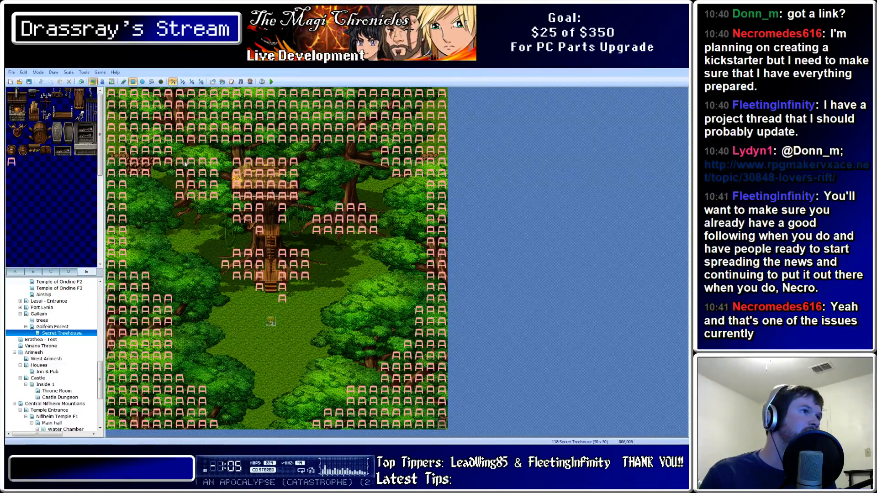
{"action": "key", "text": "ctrl+z"}
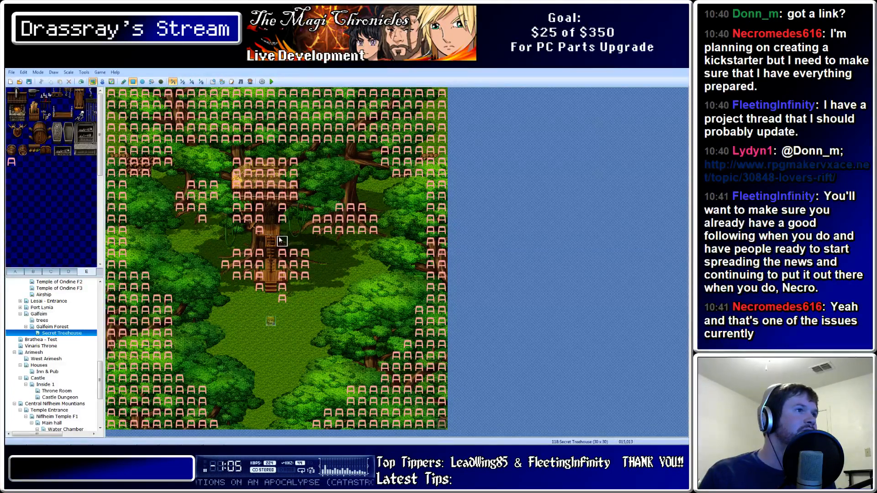
{"action": "left_click", "coordinate": [259, 241]}
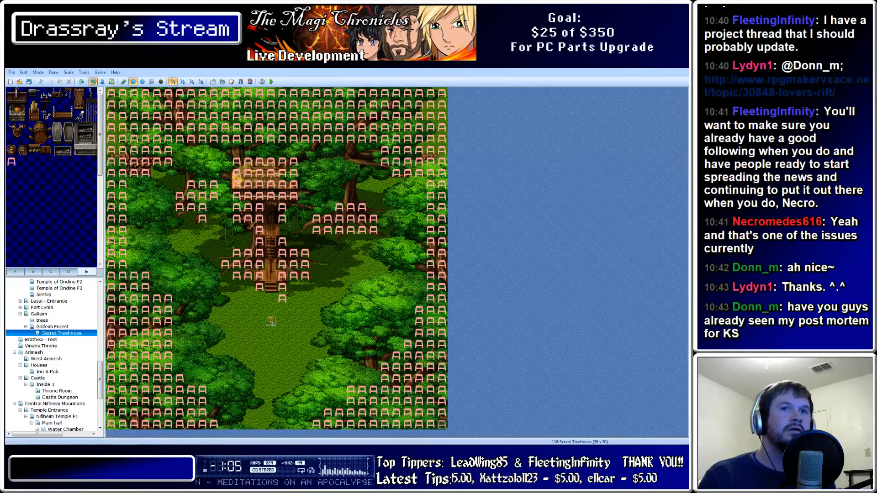
Open the forum link shared in the chat in a new browser tab
{"action": "right_click", "coordinate": [786, 84]}
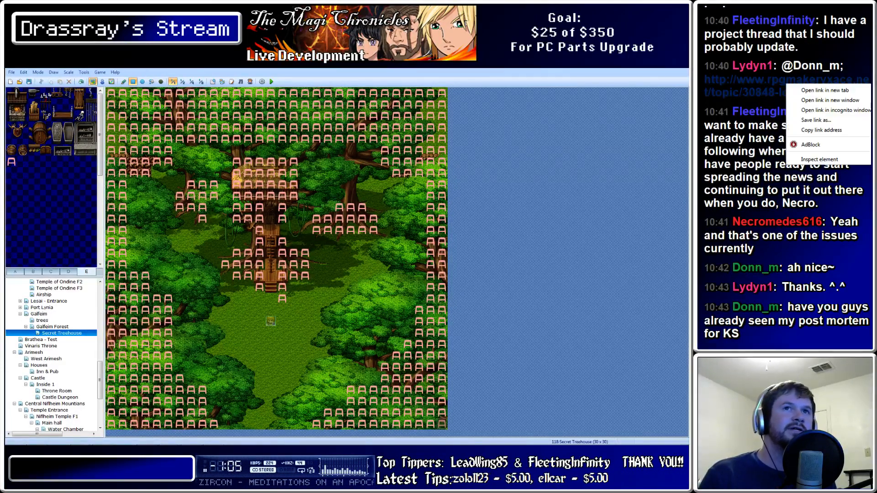
{"action": "right_click", "coordinate": [775, 79]}
{"action": "left_click", "coordinate": [804, 85]}
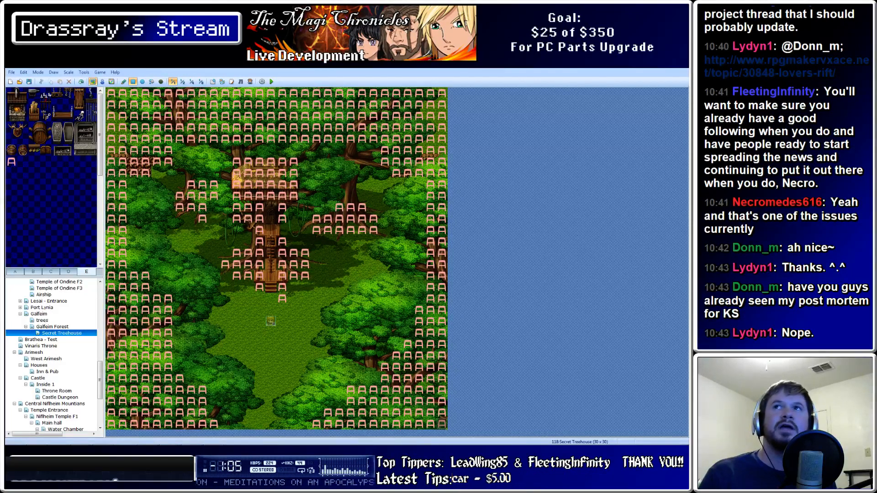
Bookmark the Lover's Rift forum topic page in Chrome
{"action": "left_click_drag", "start_coordinate": [822, 64], "coordinate": [446, 60]}
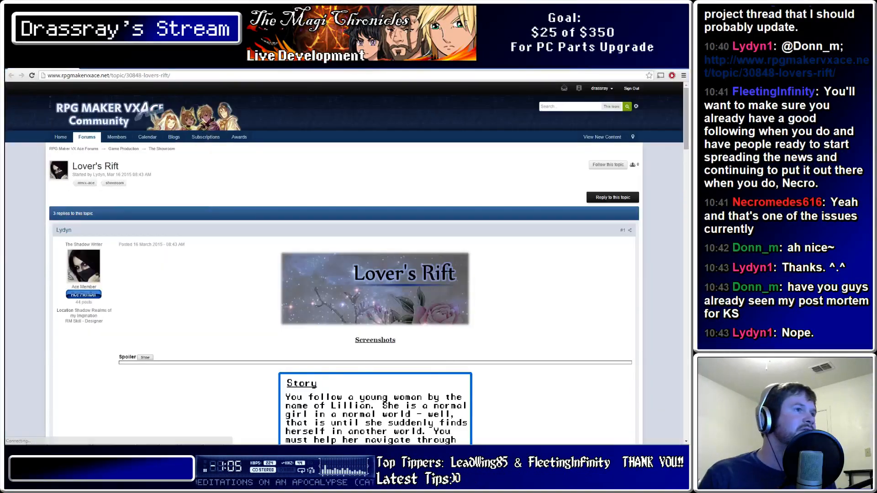
{"action": "scroll", "coordinate": [347, 260], "scroll_direction": "down", "scroll_amount": 2}
{"action": "scroll", "coordinate": [347, 263], "scroll_direction": "down", "scroll_amount": 8}
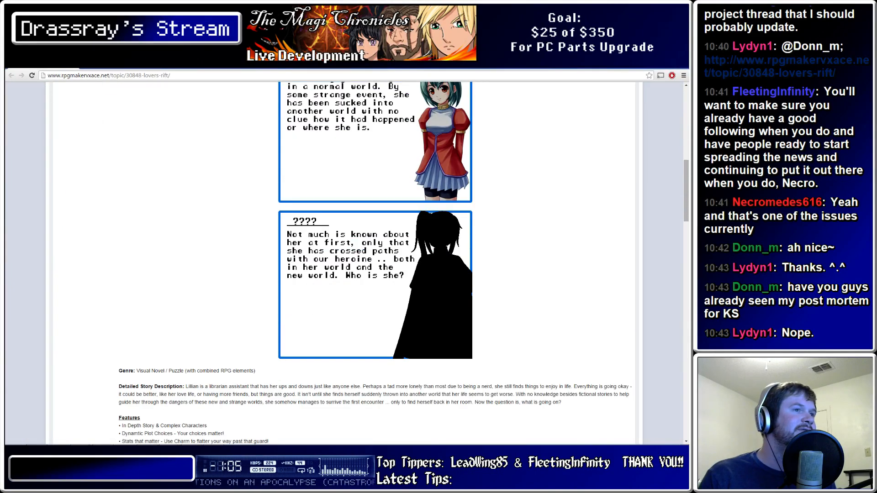
{"action": "scroll", "coordinate": [347, 263], "scroll_direction": "up", "scroll_amount": 3}
{"action": "scroll", "coordinate": [347, 262], "scroll_direction": "down", "scroll_amount": 10}
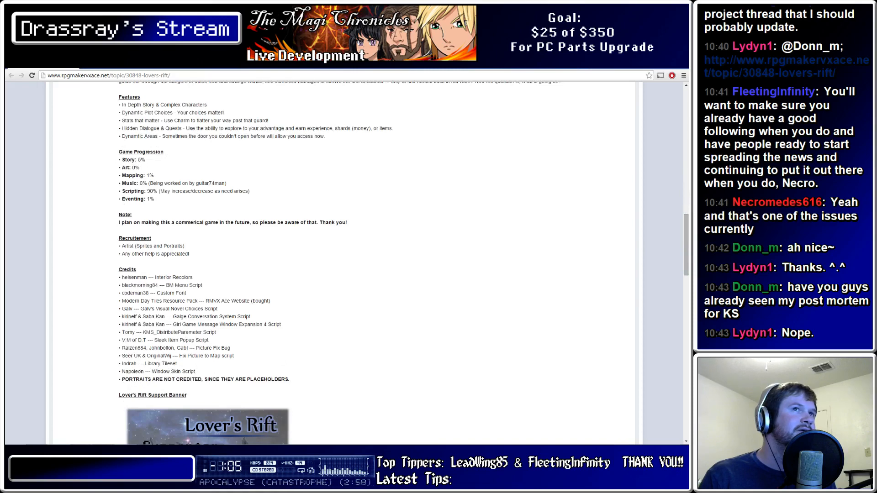
{"action": "key", "text": "ctrl+d"}
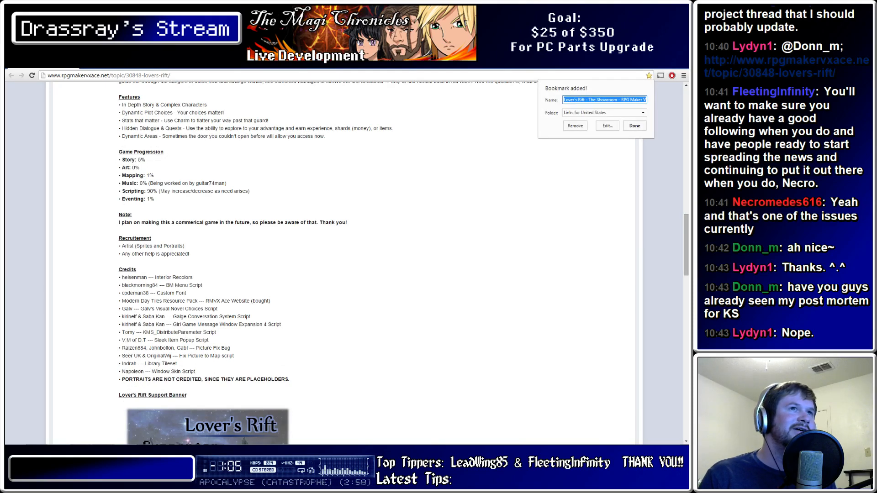
{"action": "left_click", "coordinate": [634, 125]}
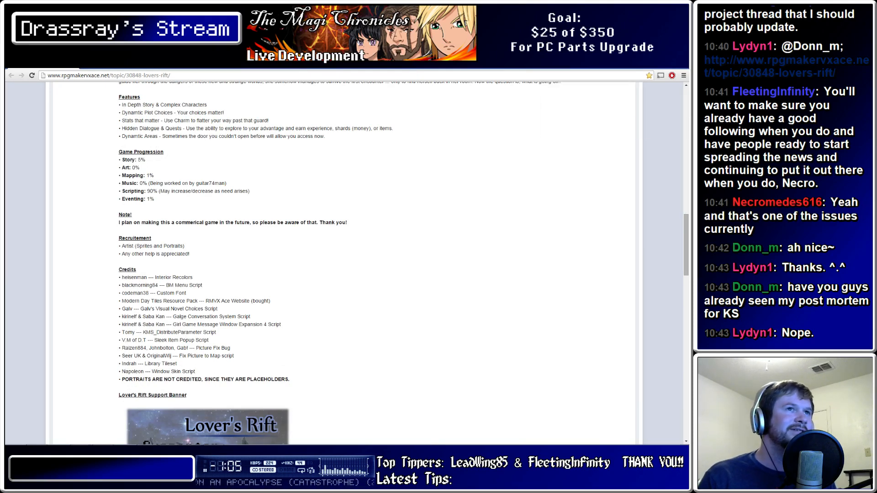
Follow the Lover's Rift topic, then back in the editor erase the stray tile below the treehouse
{"action": "scroll", "coordinate": [347, 262], "scroll_direction": "down", "scroll_amount": 3}
{"action": "scroll", "coordinate": [347, 263], "scroll_direction": "up", "scroll_amount": 20}
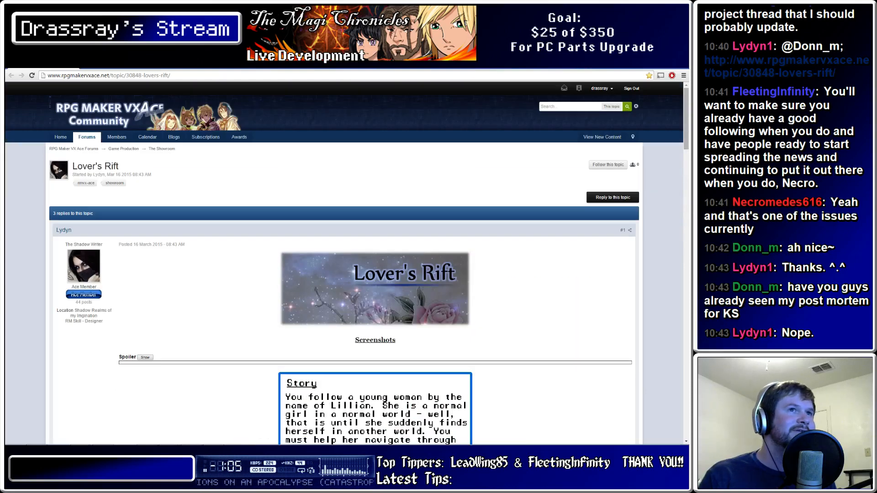
{"action": "left_click", "coordinate": [607, 165]}
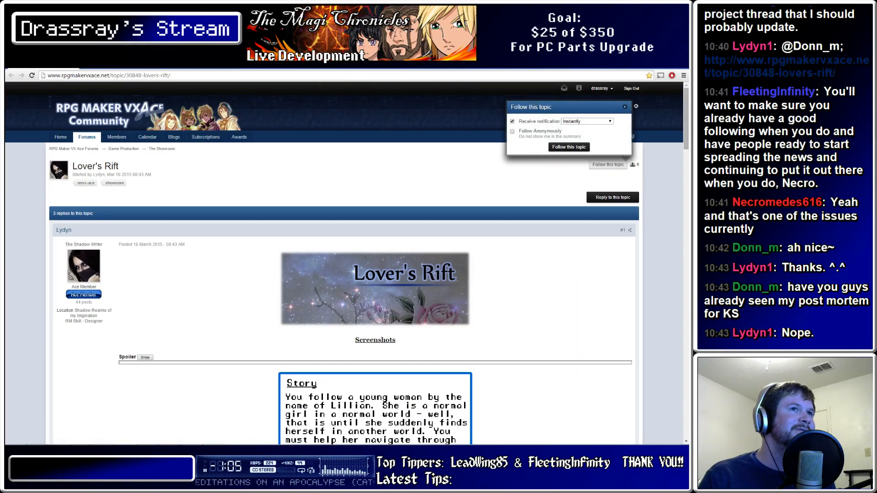
{"action": "left_click", "coordinate": [568, 147]}
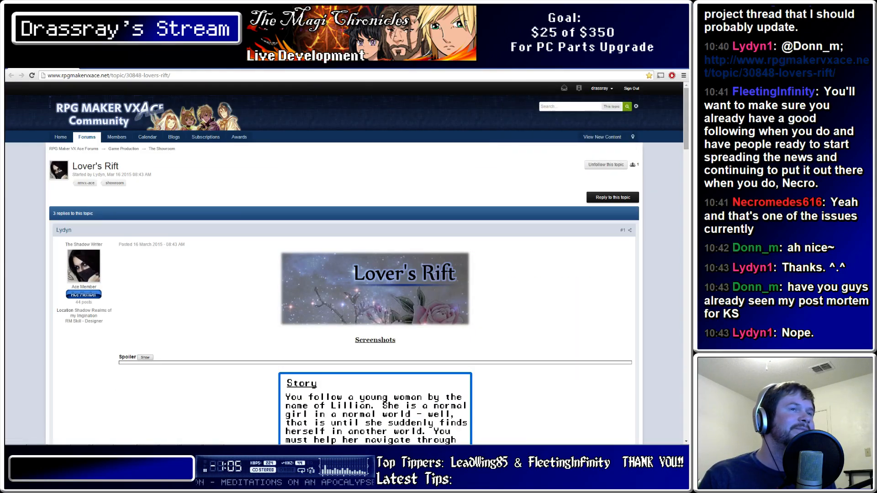
{"action": "scroll", "coordinate": [347, 262], "scroll_direction": "down", "scroll_amount": 7}
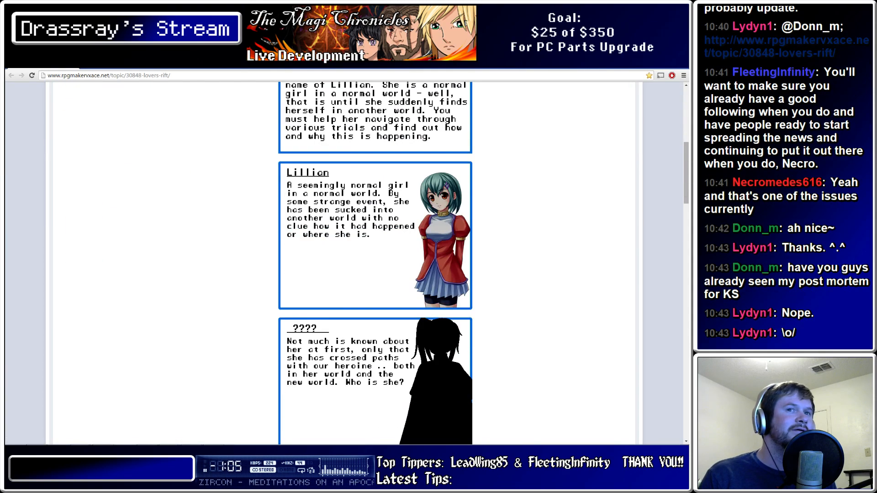
{"action": "scroll", "coordinate": [347, 262], "scroll_direction": "down", "scroll_amount": 15}
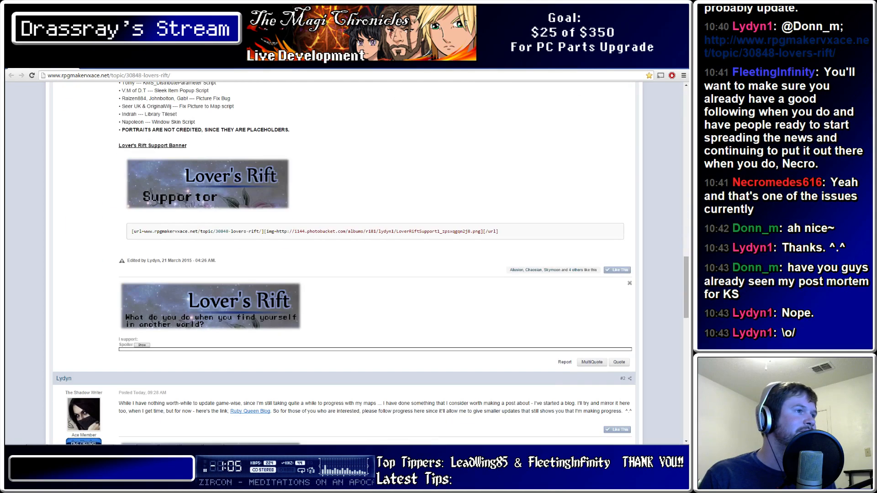
{"action": "scroll", "coordinate": [347, 262], "scroll_direction": "up", "scroll_amount": 10}
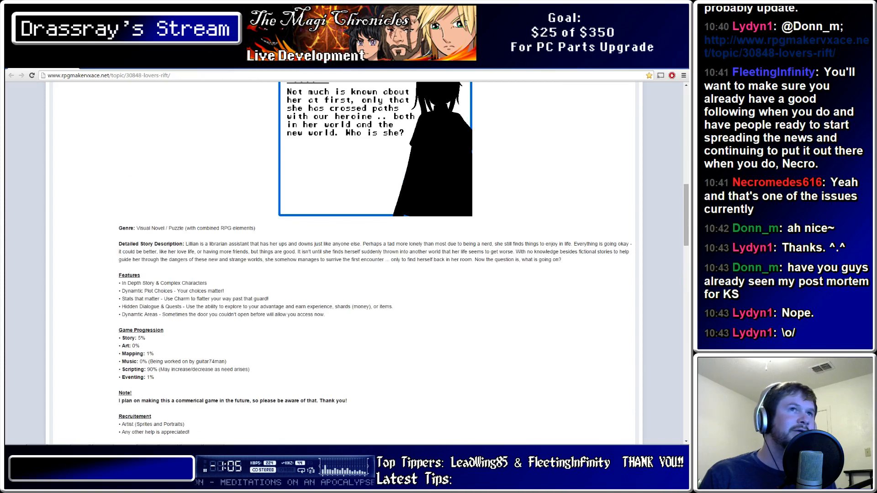
{"action": "key", "text": "alt+Tab"}
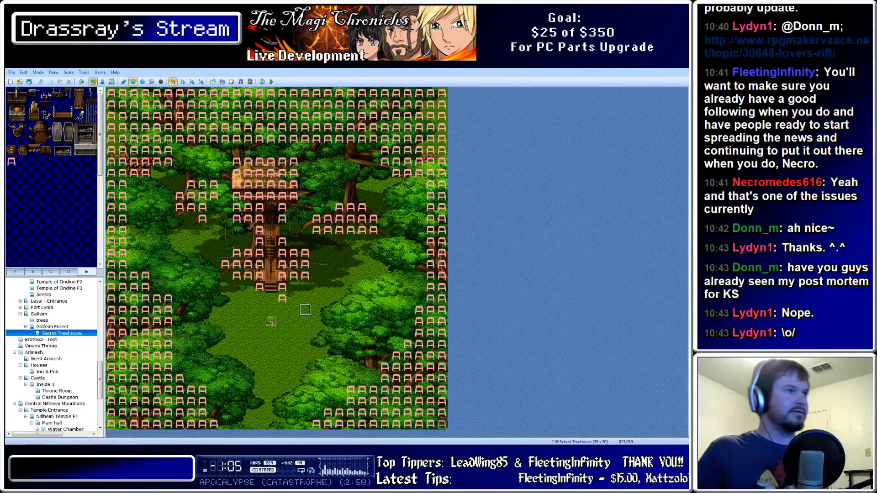
{"action": "left_click", "coordinate": [281, 298]}
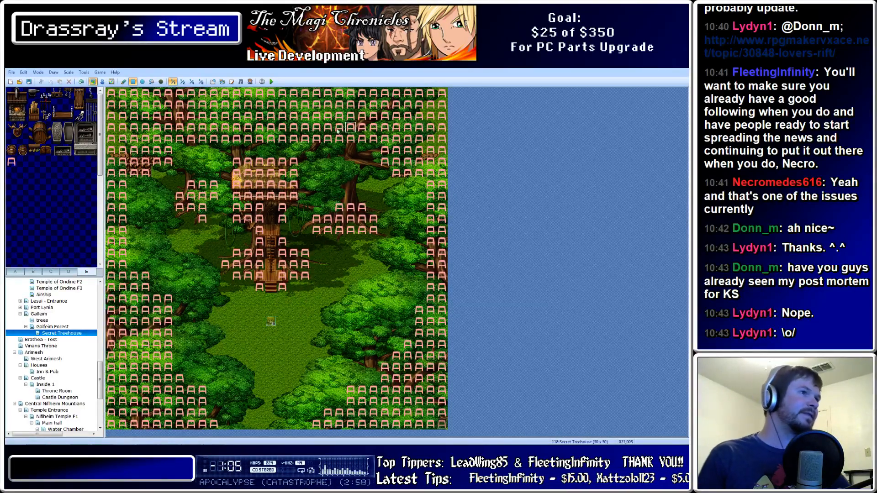
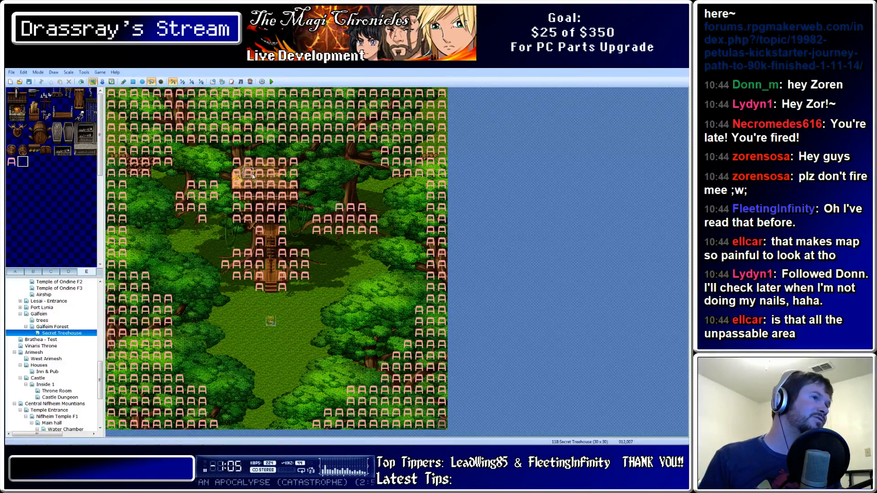
Erase the A marker tiles around the treehouse, then playtest the game from Event mode
{"action": "left_click", "coordinate": [155, 115]}
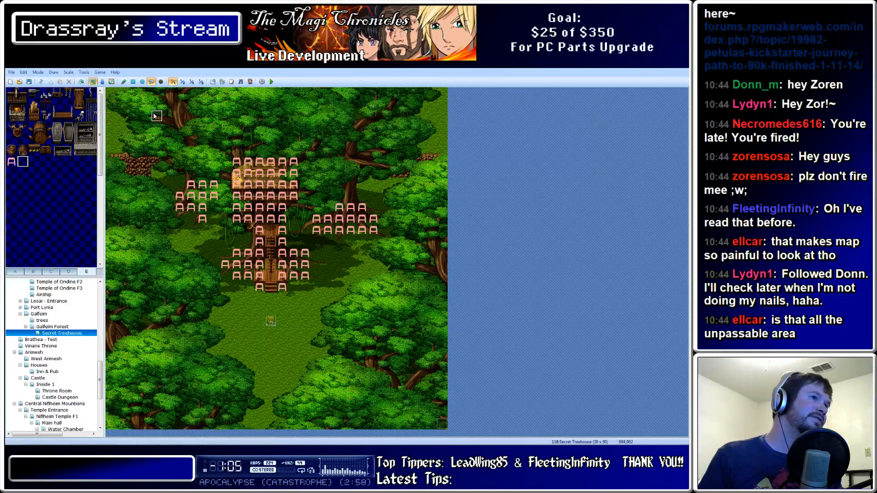
{"action": "left_click", "coordinate": [258, 184]}
{"action": "left_click", "coordinate": [344, 219]}
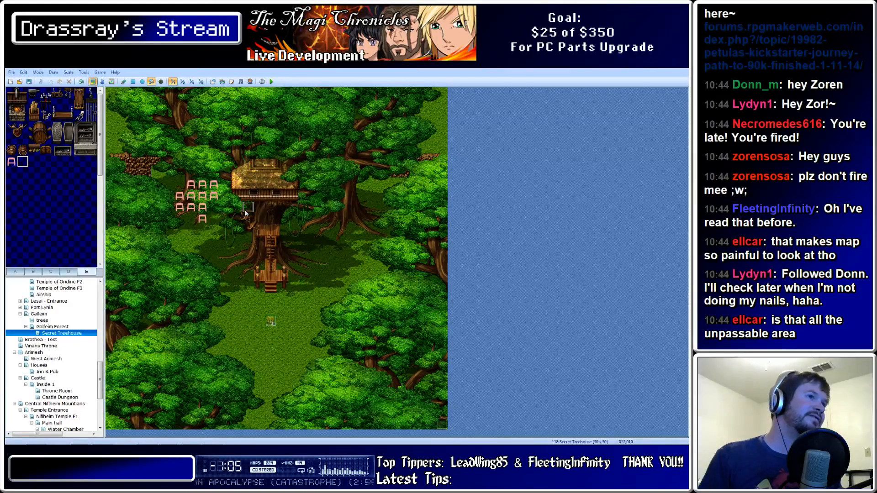
{"action": "left_click", "coordinate": [203, 202]}
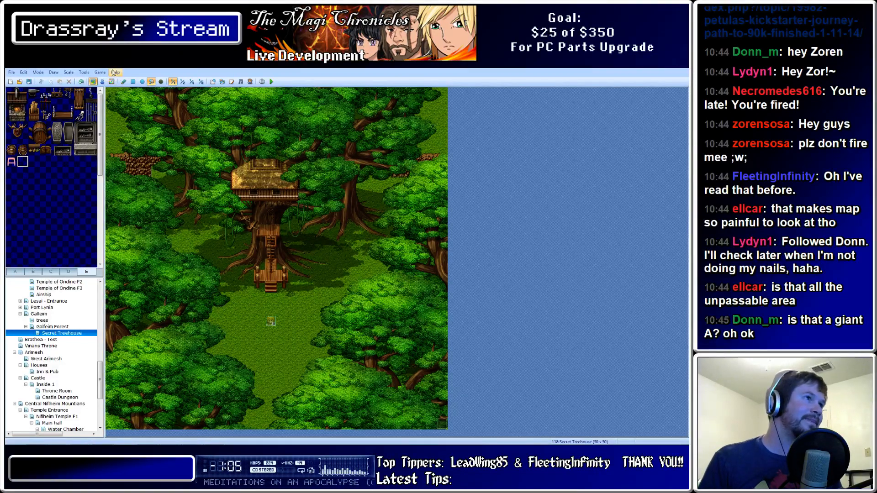
{"action": "left_click", "coordinate": [102, 82]}
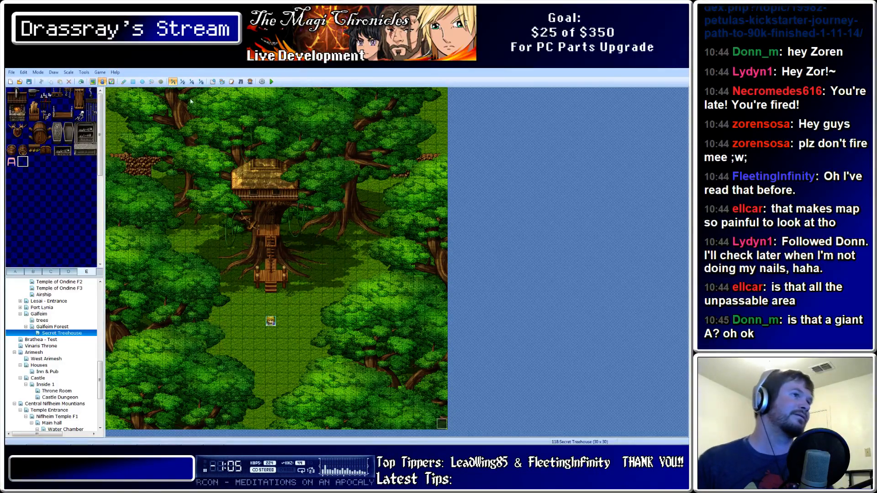
{"action": "left_click", "coordinate": [272, 81]}
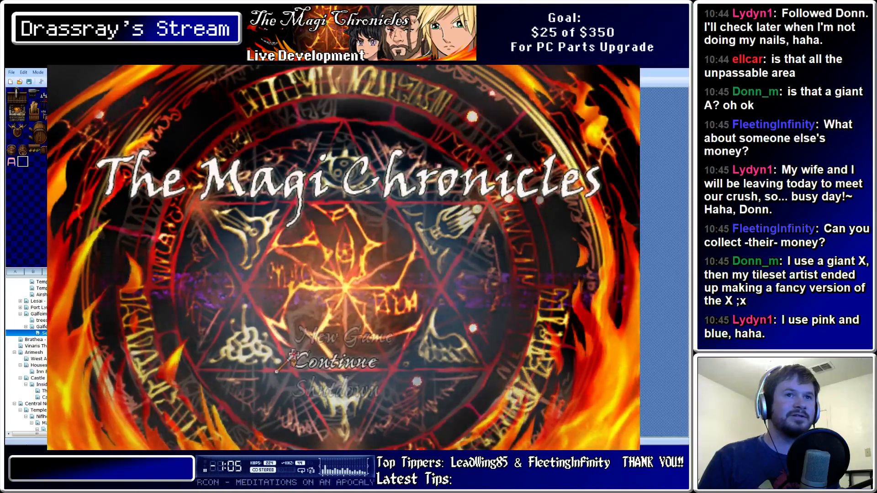
Start a New Game, walk the hero behind the trees into the clearing, then close the playtest
{"action": "key", "text": "Up"}
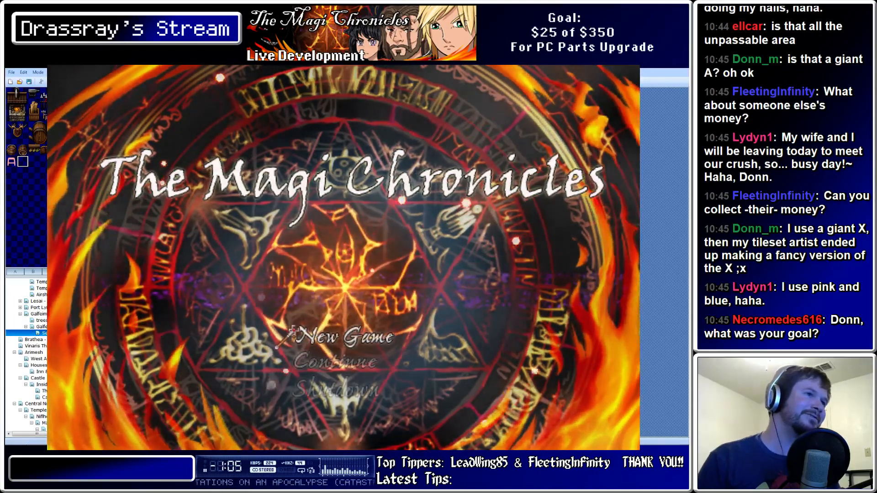
{"action": "key", "text": "Return"}
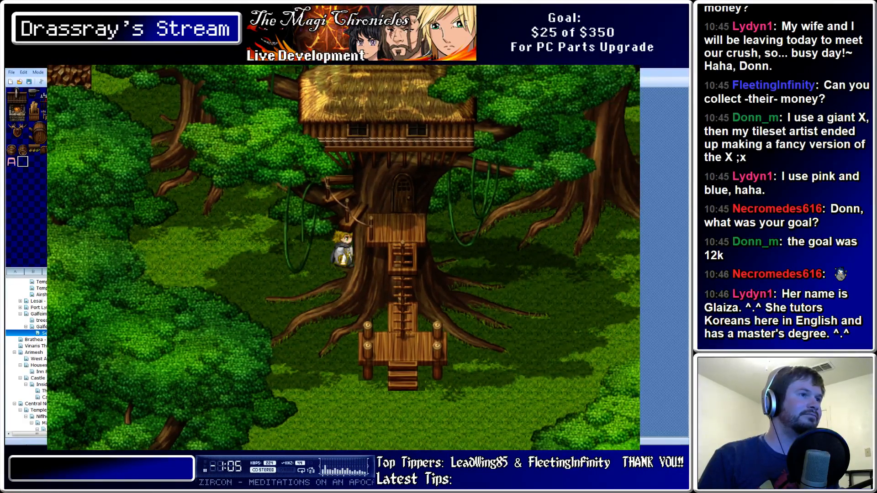
{"action": "key", "text": "Left"}
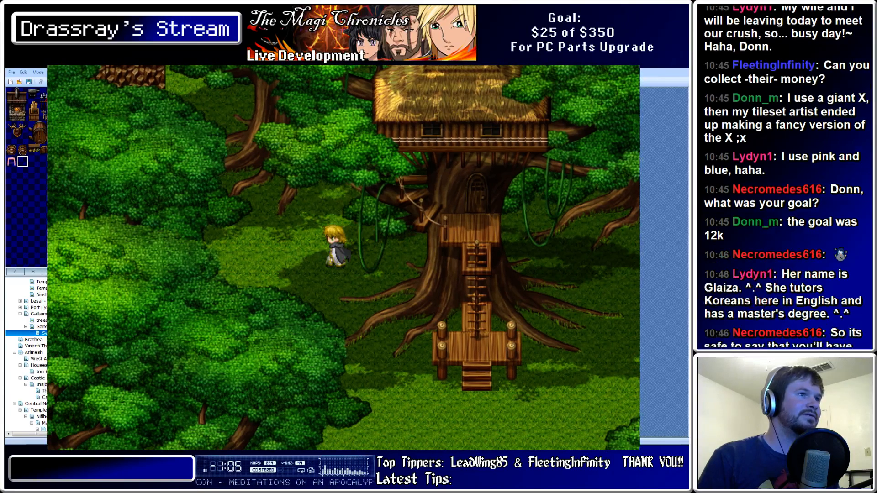
{"action": "key", "text": "Down"}
{"action": "key", "text": "Right"}
{"action": "key", "text": "Down"}
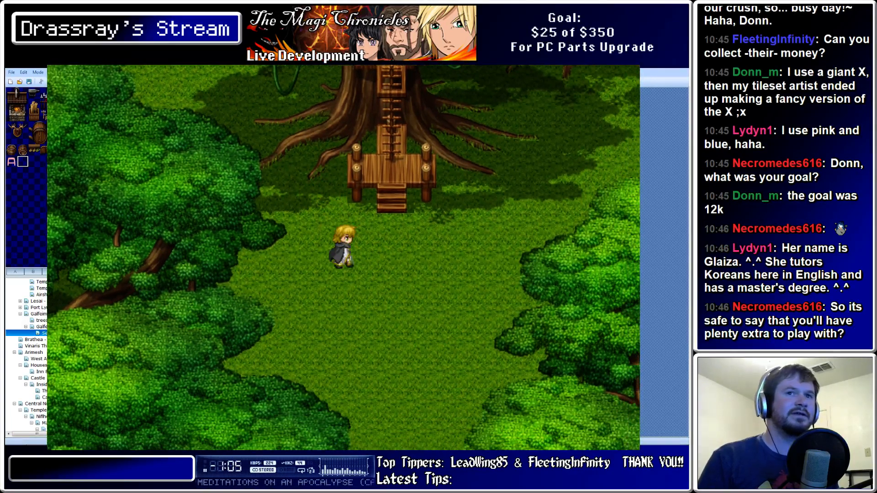
{"action": "key", "text": "Right"}
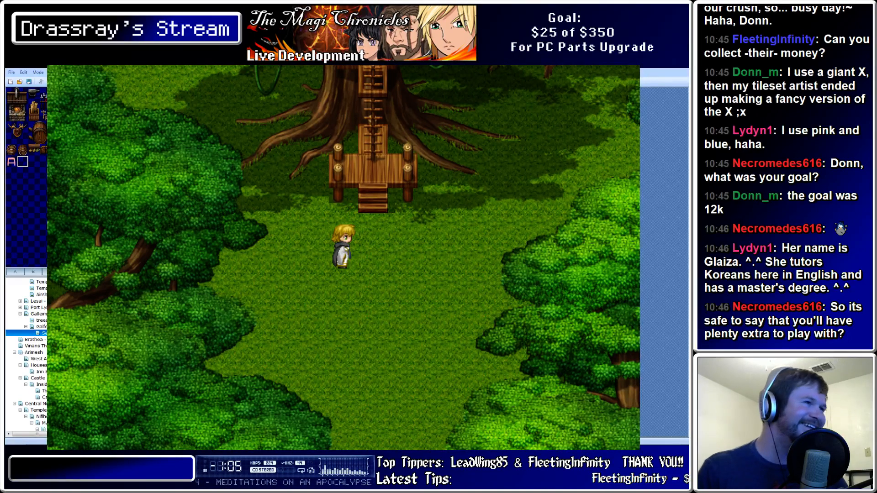
{"action": "left_click", "coordinate": [629, 69]}
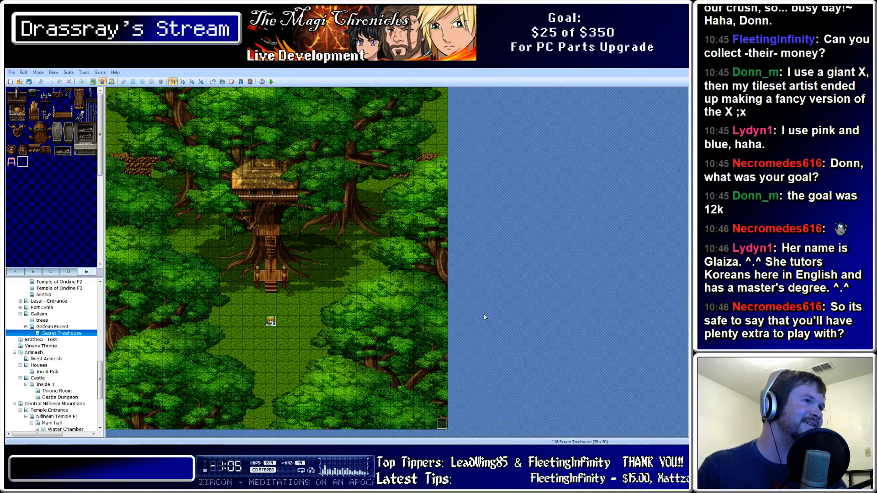
{"action": "left_click", "coordinate": [52, 327]}
{"action": "left_click", "coordinate": [58, 333]}
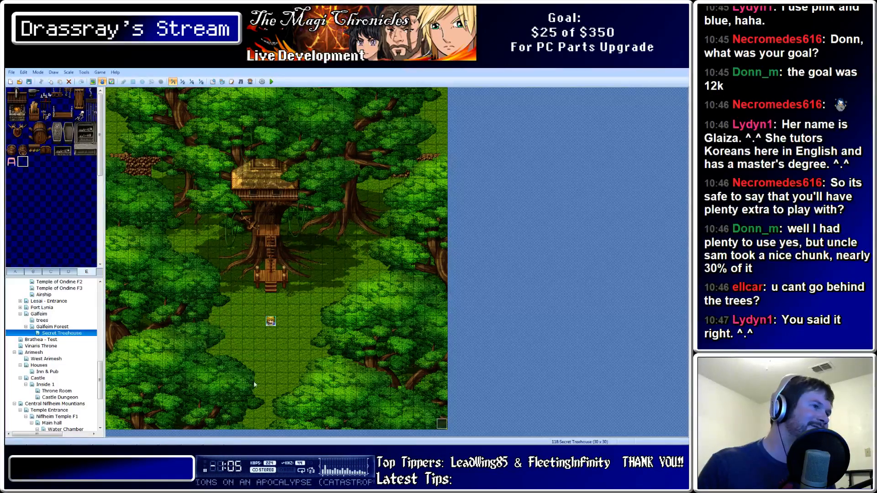
{"action": "mouse_move", "coordinate": [83, 444]}
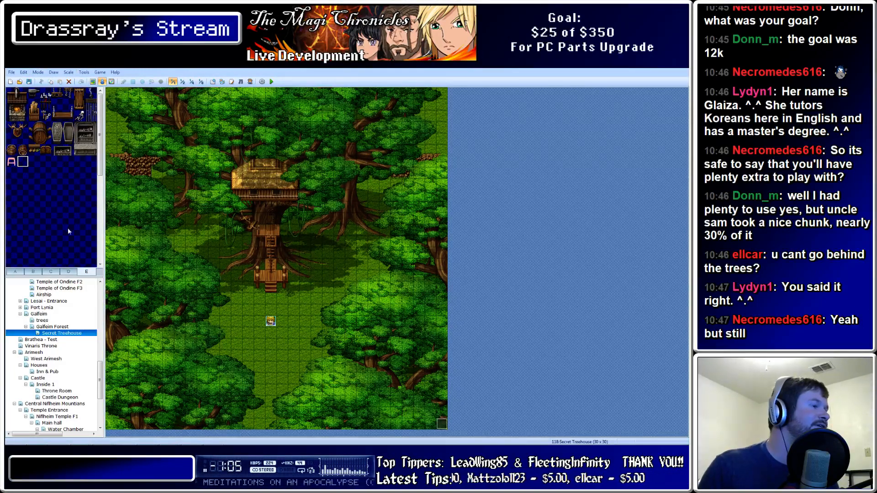
Browse the ground, tree, interior and object tilesets and switch to the lower tile layer
{"action": "left_click", "coordinate": [23, 273]}
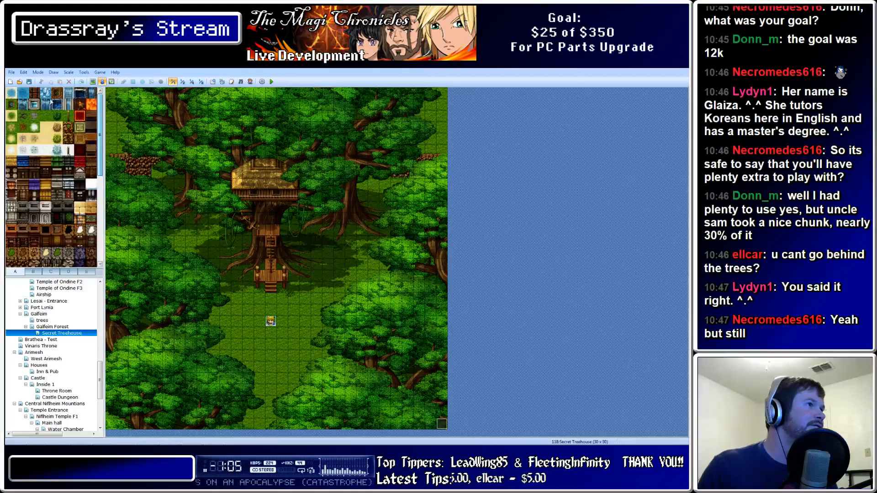
{"action": "left_click", "coordinate": [38, 271]}
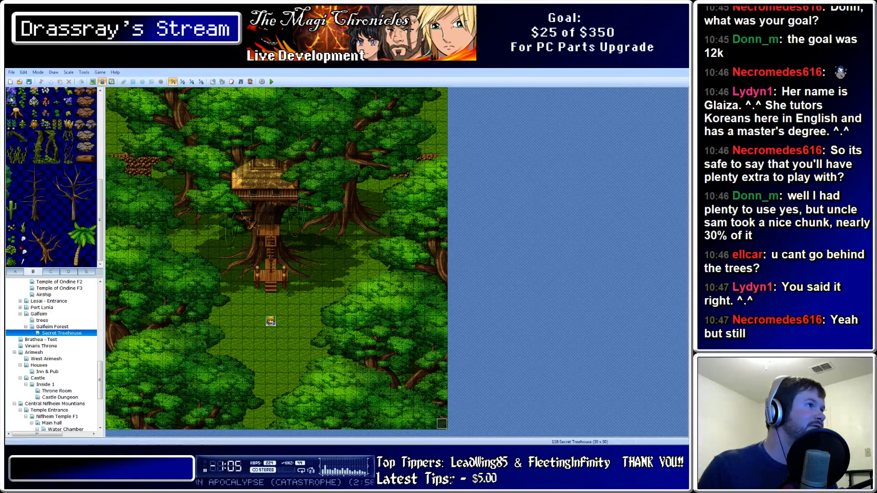
{"action": "scroll", "coordinate": [86, 106], "scroll_direction": "up", "scroll_amount": 5}
{"action": "scroll", "coordinate": [86, 106], "scroll_direction": "down", "scroll_amount": 5}
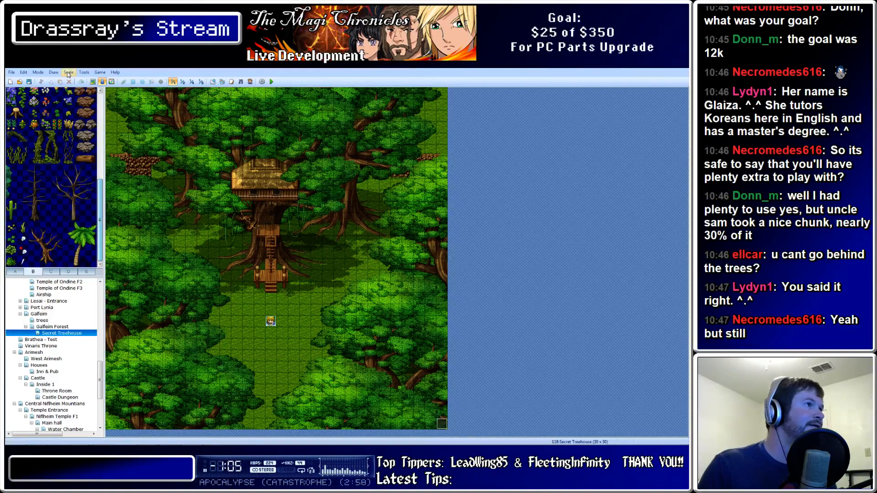
{"action": "scroll", "coordinate": [102, 180], "scroll_direction": "up", "scroll_amount": 5}
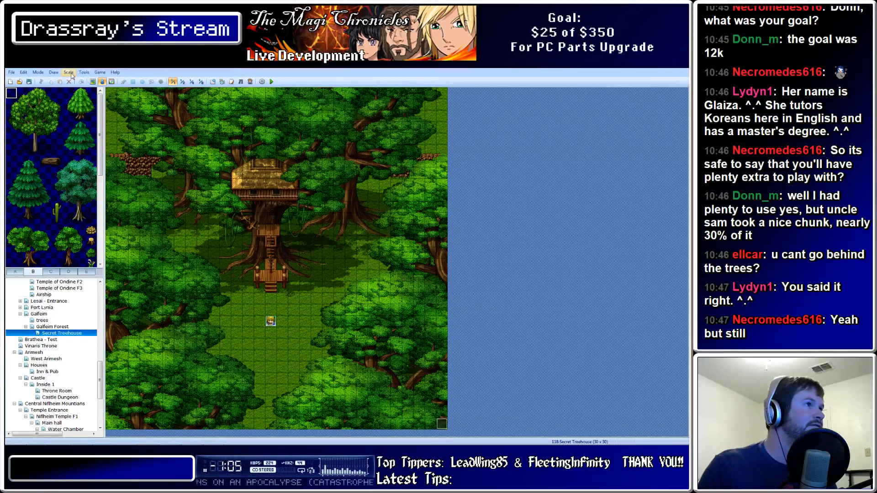
{"action": "left_click", "coordinate": [93, 81]}
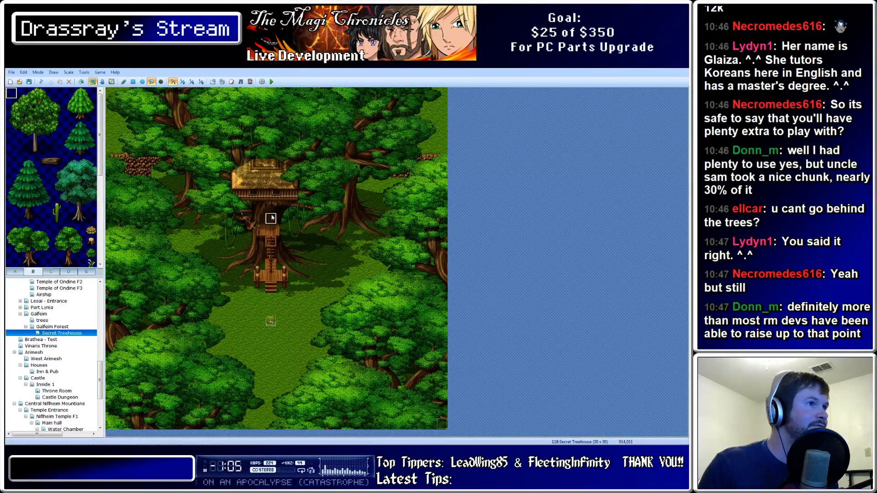
{"action": "left_click", "coordinate": [53, 271]}
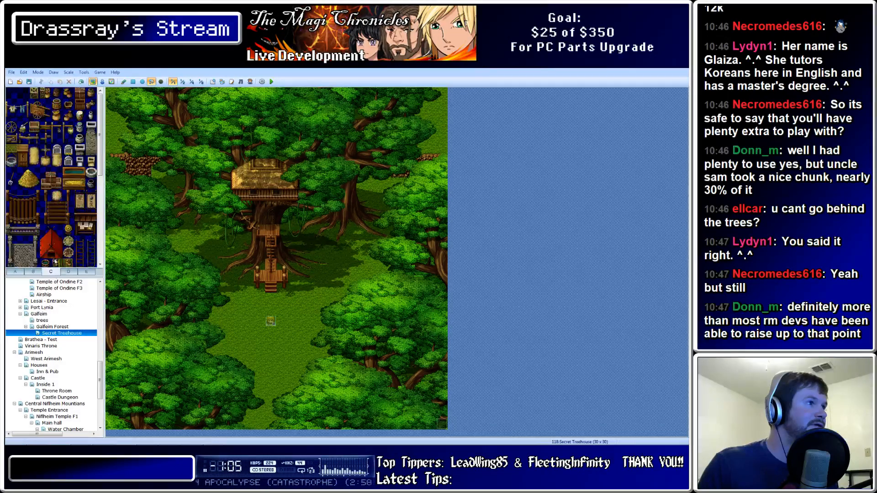
{"action": "scroll", "coordinate": [53, 231], "scroll_direction": "down", "scroll_amount": 5}
{"action": "scroll", "coordinate": [54, 231], "scroll_direction": "up", "scroll_amount": 3}
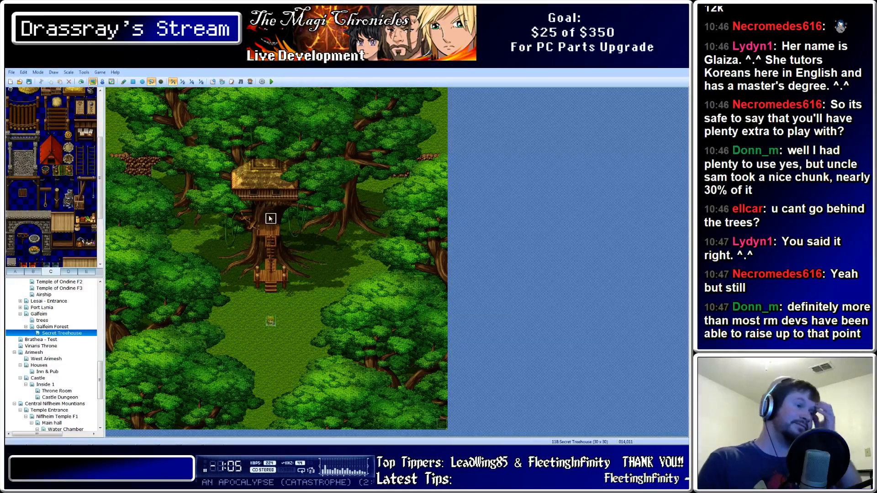
{"action": "left_click", "coordinate": [86, 271]}
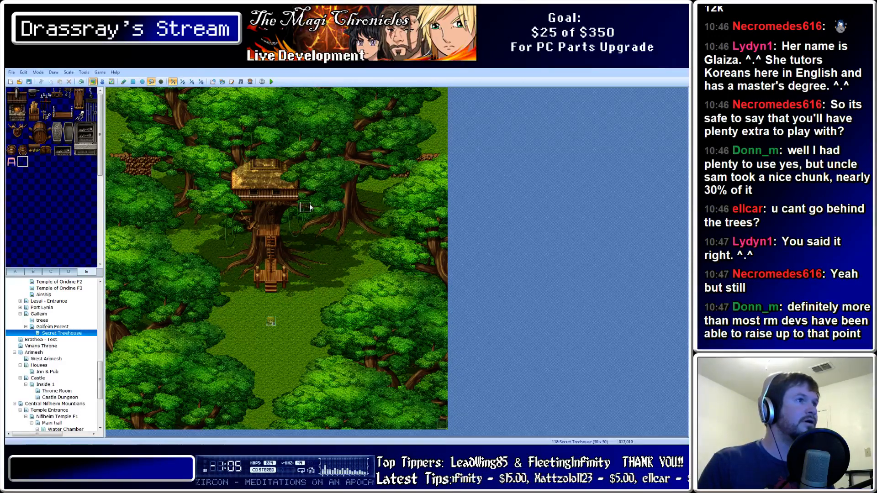
Select the Rectangle drawing tool and finish on tileset tab E with the A marker
{"action": "left_click", "coordinate": [133, 82]}
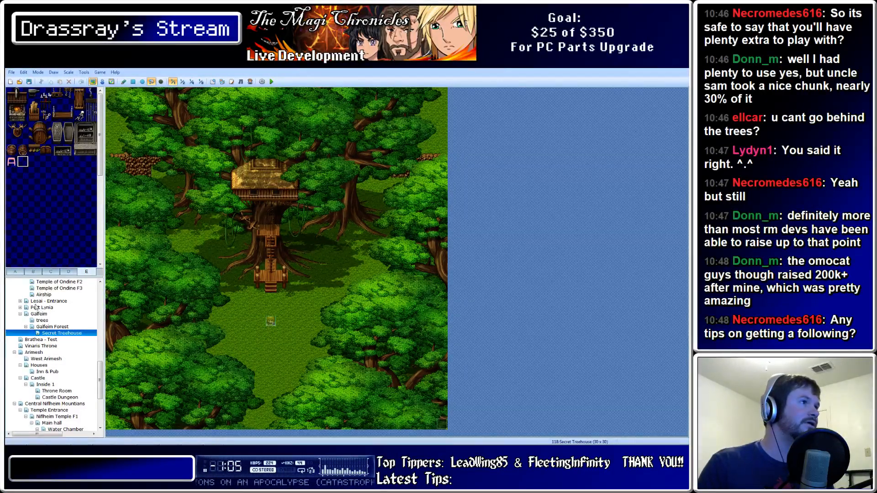
{"action": "left_click", "coordinate": [33, 272]}
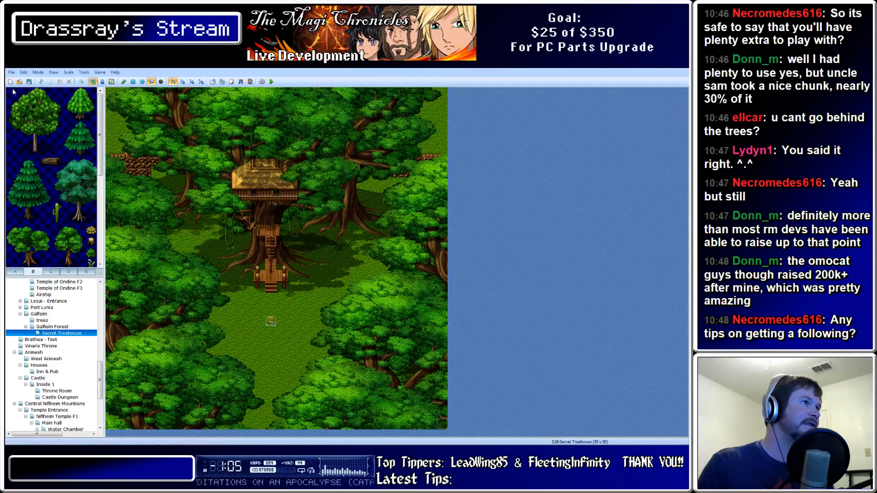
{"action": "left_click", "coordinate": [133, 82]}
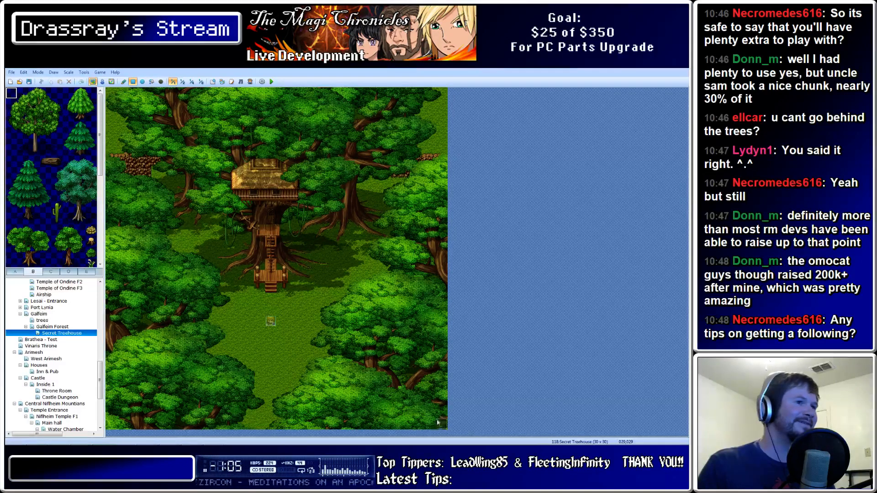
{"action": "left_click", "coordinate": [53, 272]}
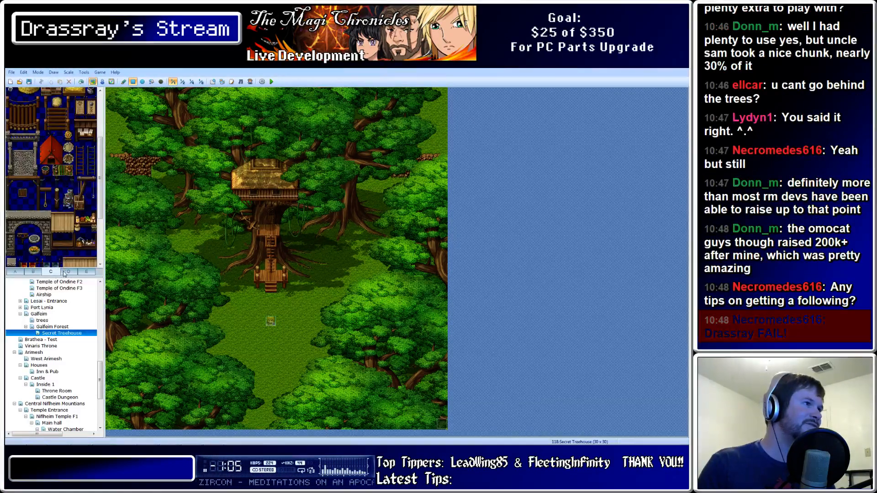
{"action": "left_click", "coordinate": [69, 273]}
{"action": "left_click", "coordinate": [83, 273]}
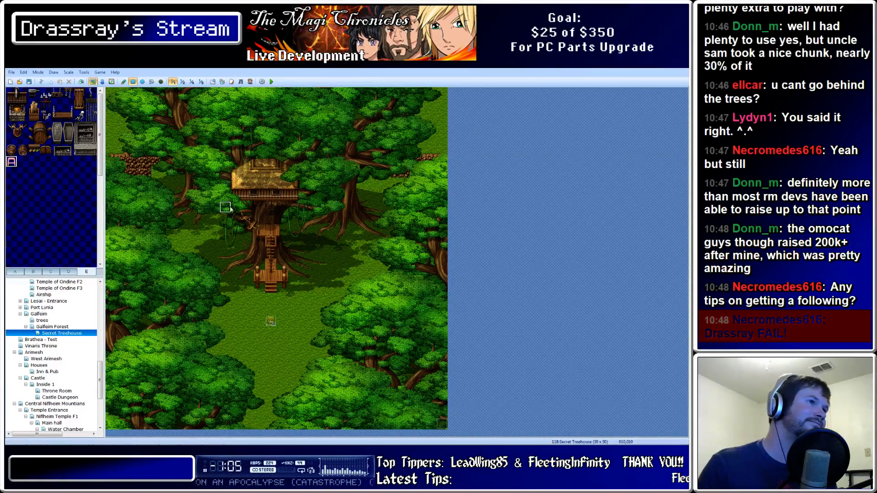
Paint A markers over a 5x5 block left of the treehouse and beside the ladder's top
{"action": "mouse_move", "coordinate": [224, 206]}
{"action": "left_mouse_down"}
{"action": "mouse_move", "coordinate": [184, 160]}
{"action": "mouse_move", "coordinate": [185, 175]}
{"action": "left_mouse_up"}
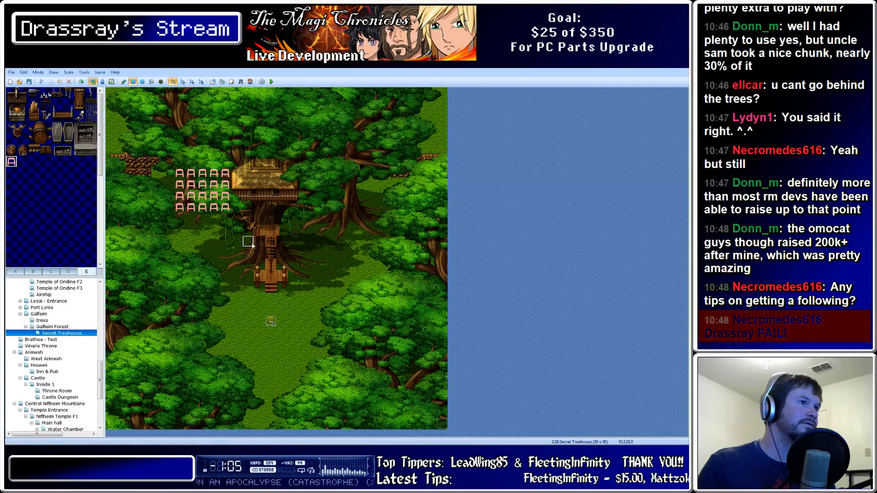
{"action": "mouse_move", "coordinate": [260, 241]}
{"action": "left_mouse_down"}
{"action": "mouse_move", "coordinate": [261, 265]}
{"action": "mouse_move", "coordinate": [280, 248]}
{"action": "mouse_move", "coordinate": [282, 264]}
{"action": "left_mouse_up"}
{"action": "left_click", "coordinate": [260, 230]}
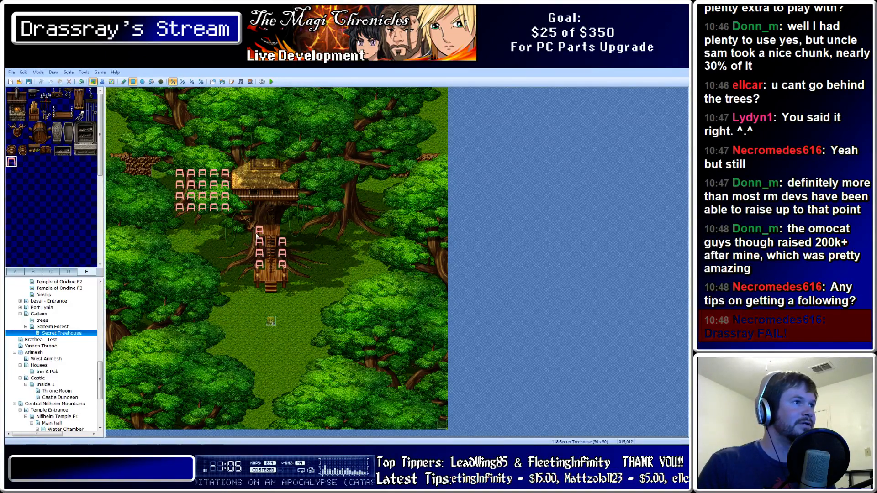
{"action": "left_click", "coordinate": [282, 230]}
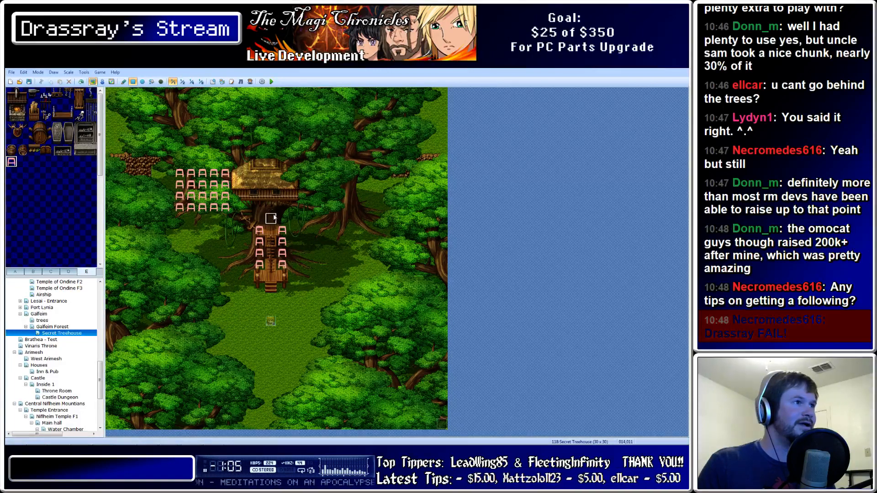
{"action": "left_click", "coordinate": [259, 219]}
{"action": "left_click", "coordinate": [281, 219]}
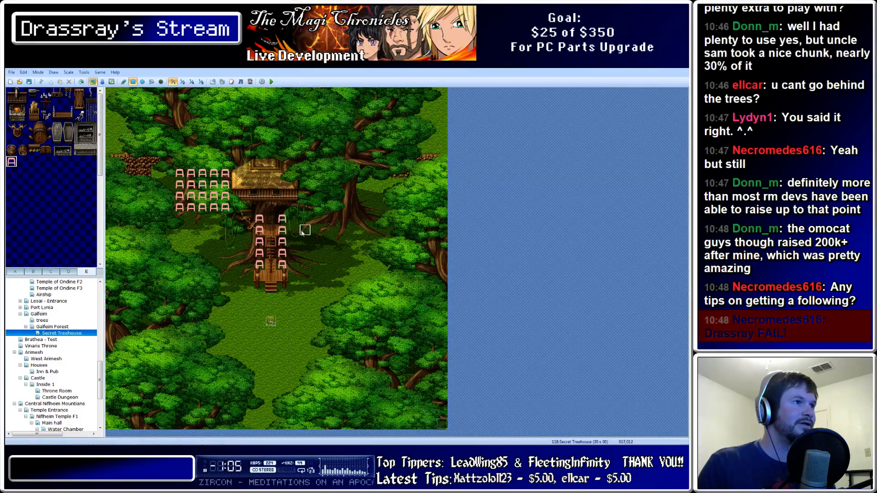
{"action": "left_click", "coordinate": [248, 219]}
{"action": "left_click", "coordinate": [236, 218]}
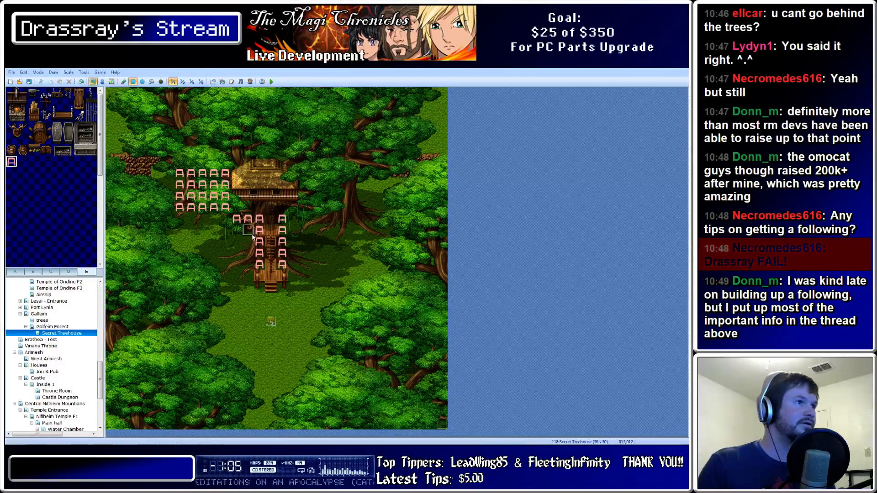
{"action": "key", "text": "ctrl+z"}
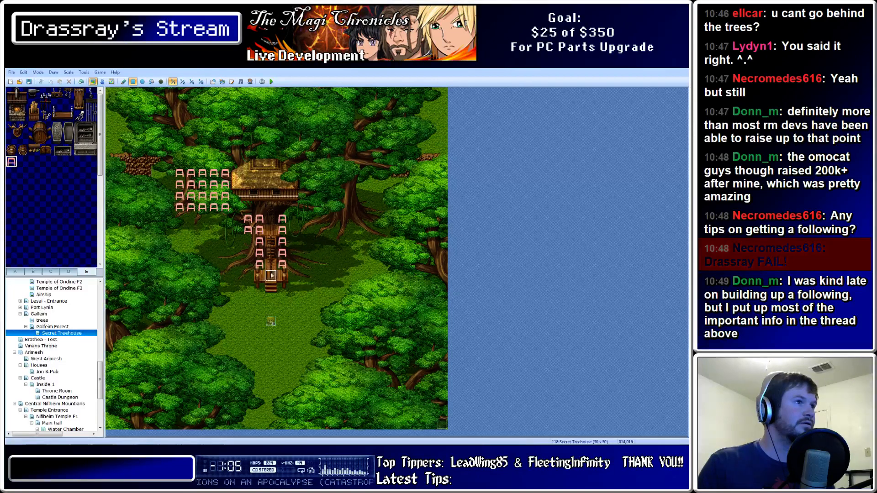
{"action": "left_click", "coordinate": [250, 245]}
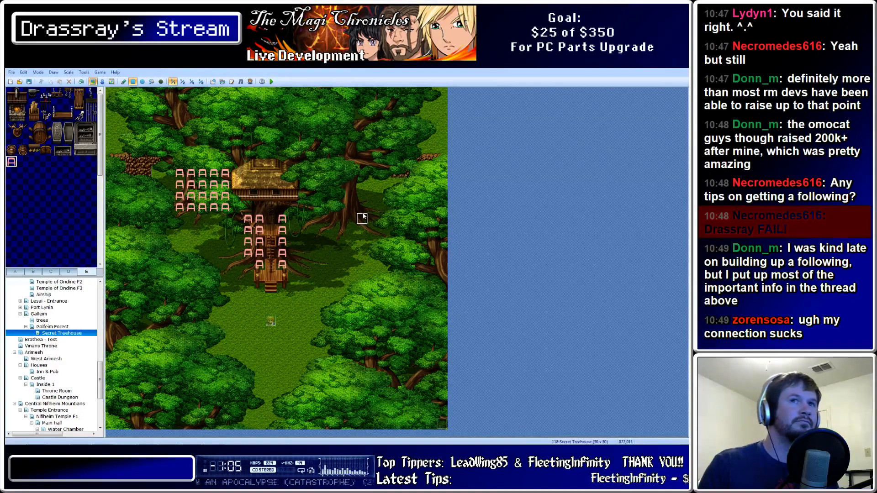
Mark the canopy block right of the treehouse, then erase its top three rows
{"action": "key", "text": "ctrl+v"}
{"action": "mouse_move", "coordinate": [363, 218]}
{"action": "left_mouse_down"}
{"action": "mouse_move", "coordinate": [347, 207]}
{"action": "mouse_move", "coordinate": [340, 152]}
{"action": "mouse_move", "coordinate": [330, 151]}
{"action": "left_mouse_up"}
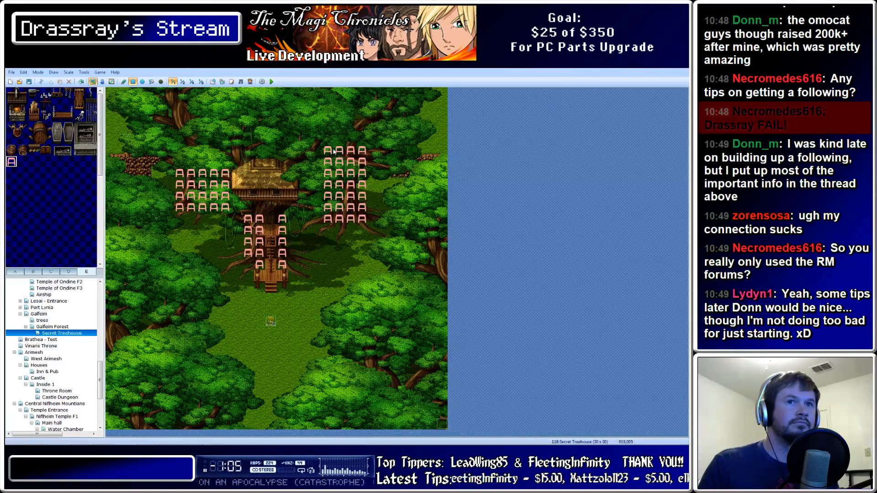
{"action": "left_click", "coordinate": [340, 230]}
{"action": "left_click", "coordinate": [358, 229]}
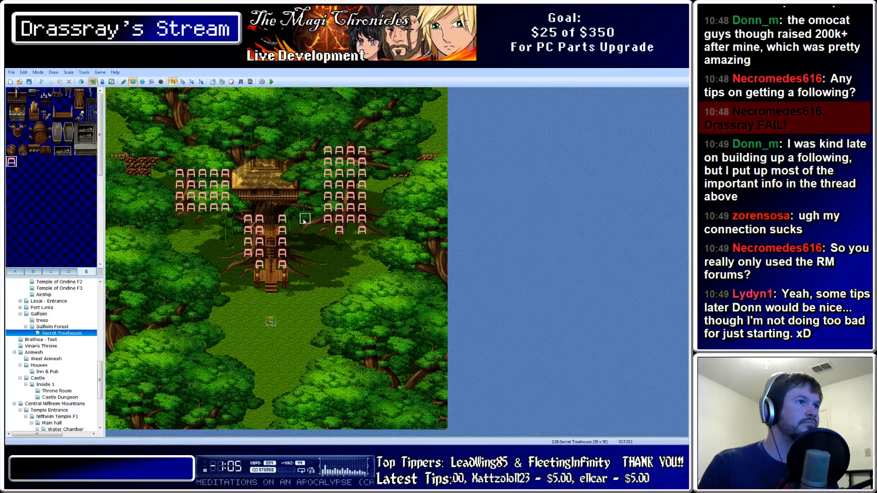
{"action": "key", "text": "ctrl+z"}
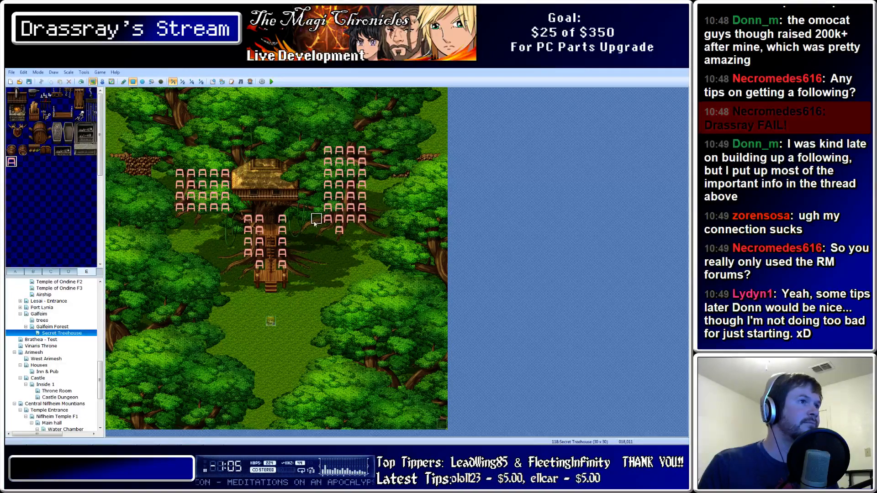
{"action": "left_click", "coordinate": [316, 218]}
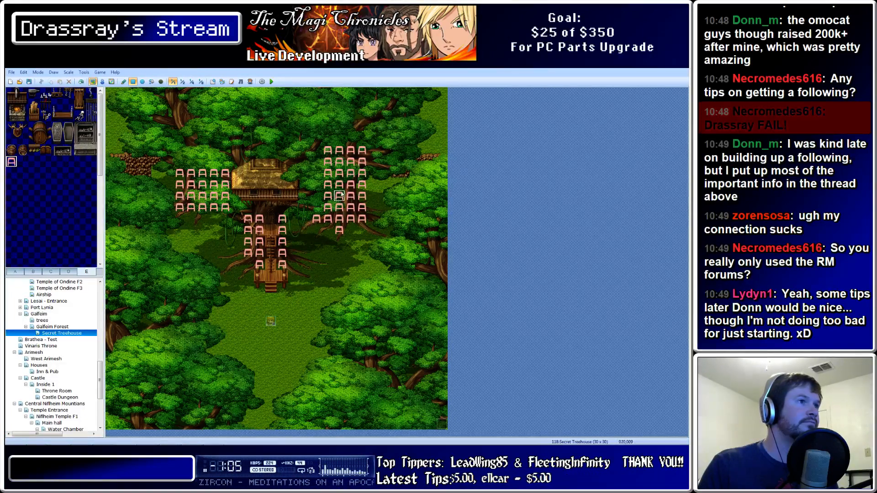
{"action": "right_click", "coordinate": [375, 187]}
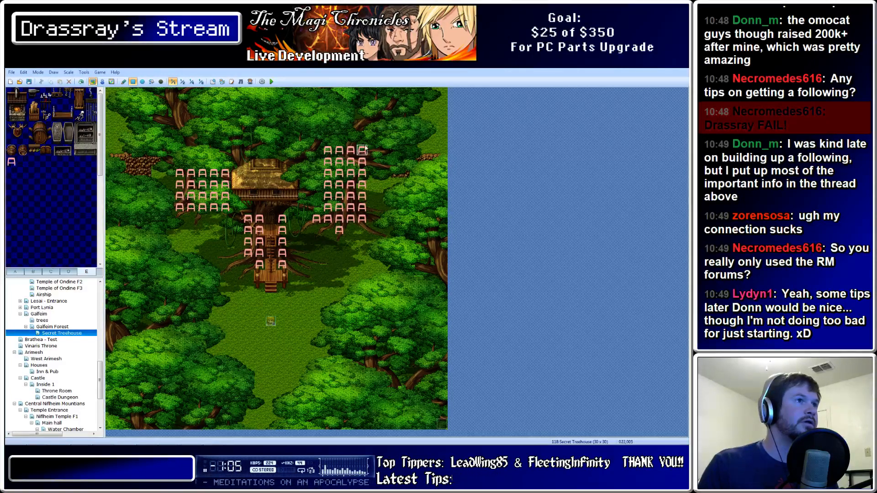
{"action": "mouse_move", "coordinate": [364, 147]}
{"action": "left_mouse_down"}
{"action": "mouse_move", "coordinate": [339, 177]}
{"action": "mouse_move", "coordinate": [329, 176]}
{"action": "left_mouse_up"}
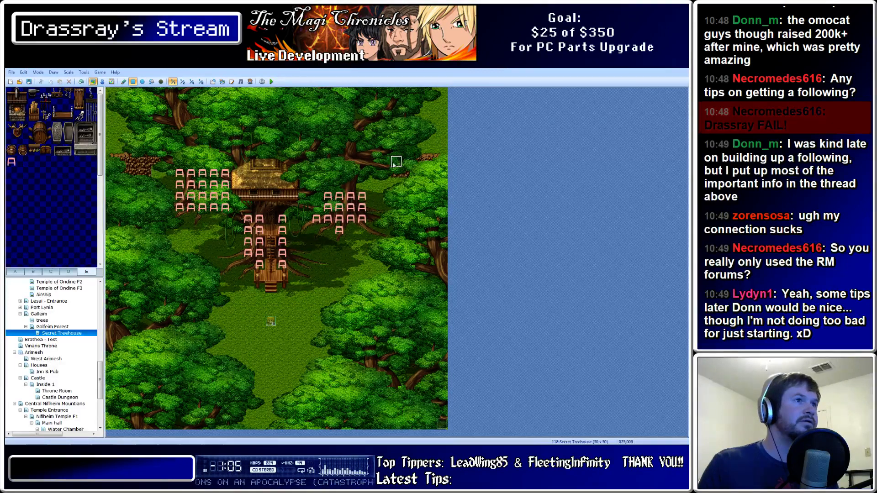
Mark the tree canopy along the right, bottom, left and top edges of the map
{"action": "mouse_move", "coordinate": [393, 162]}
{"action": "left_mouse_down"}
{"action": "mouse_move", "coordinate": [442, 173]}
{"action": "mouse_move", "coordinate": [469, 429]}
{"action": "left_mouse_up"}
{"action": "left_click_drag", "start_coordinate": [432, 314], "coordinate": [413, 429]}
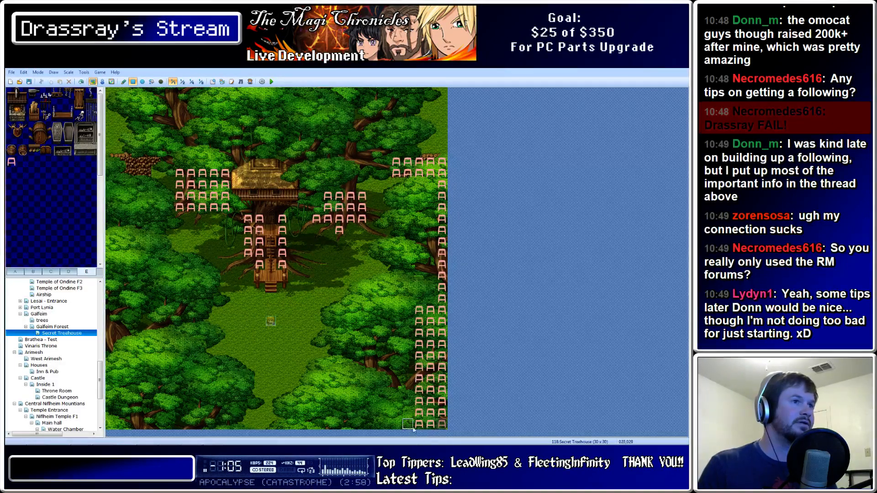
{"action": "left_click_drag", "start_coordinate": [402, 351], "coordinate": [413, 431]}
{"action": "mouse_move", "coordinate": [395, 379]}
{"action": "left_mouse_down"}
{"action": "mouse_move", "coordinate": [385, 425]}
{"action": "mouse_move", "coordinate": [339, 428]}
{"action": "left_mouse_up"}
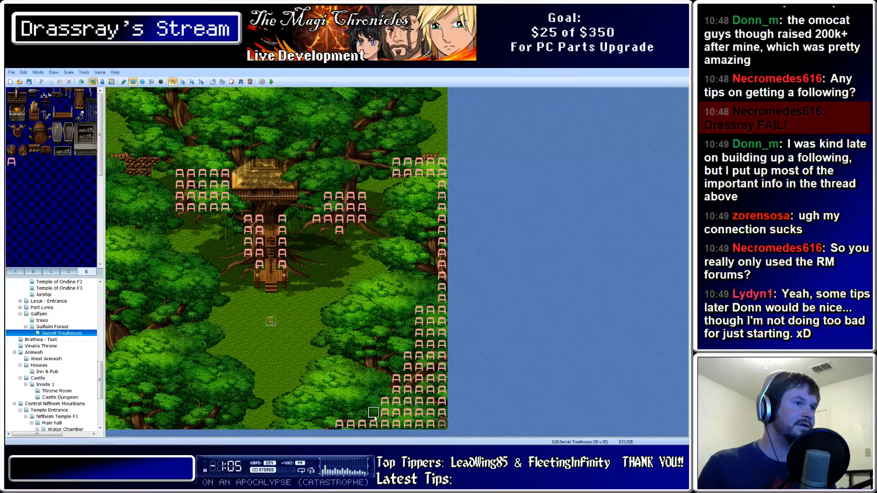
{"action": "mouse_move", "coordinate": [202, 427]}
{"action": "left_mouse_down"}
{"action": "mouse_move", "coordinate": [122, 407]}
{"action": "mouse_move", "coordinate": [103, 343]}
{"action": "mouse_move", "coordinate": [92, 378]}
{"action": "left_mouse_up"}
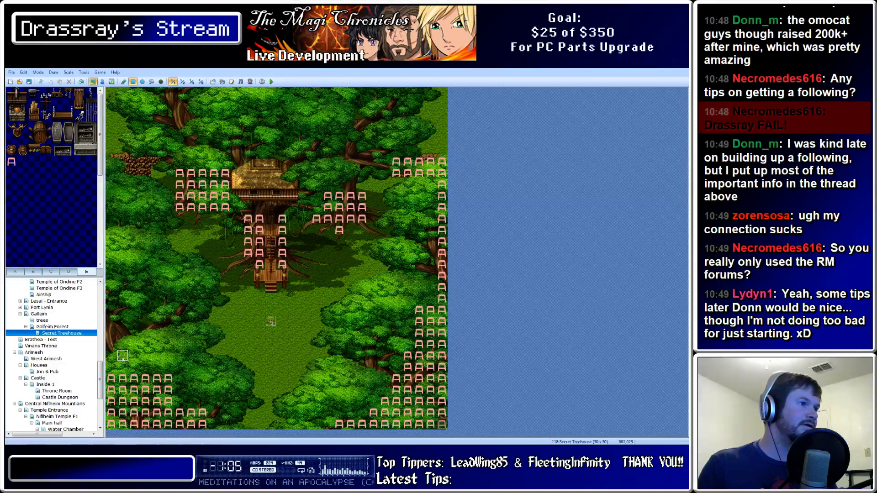
{"action": "mouse_move", "coordinate": [145, 367]}
{"action": "left_mouse_down"}
{"action": "mouse_move", "coordinate": [126, 347]}
{"action": "mouse_move", "coordinate": [67, 201]}
{"action": "mouse_move", "coordinate": [77, 315]}
{"action": "left_mouse_up"}
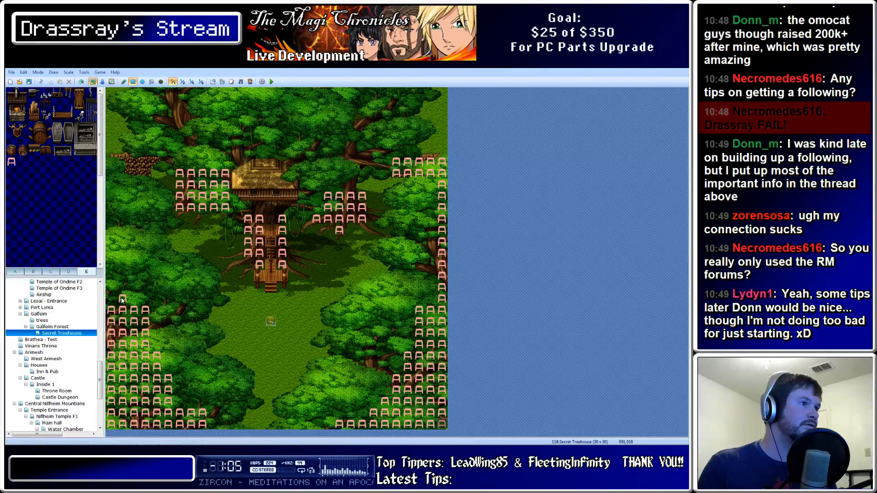
{"action": "mouse_move", "coordinate": [123, 300]}
{"action": "left_mouse_down"}
{"action": "mouse_move", "coordinate": [110, 146]}
{"action": "mouse_move", "coordinate": [80, 93]}
{"action": "left_mouse_up"}
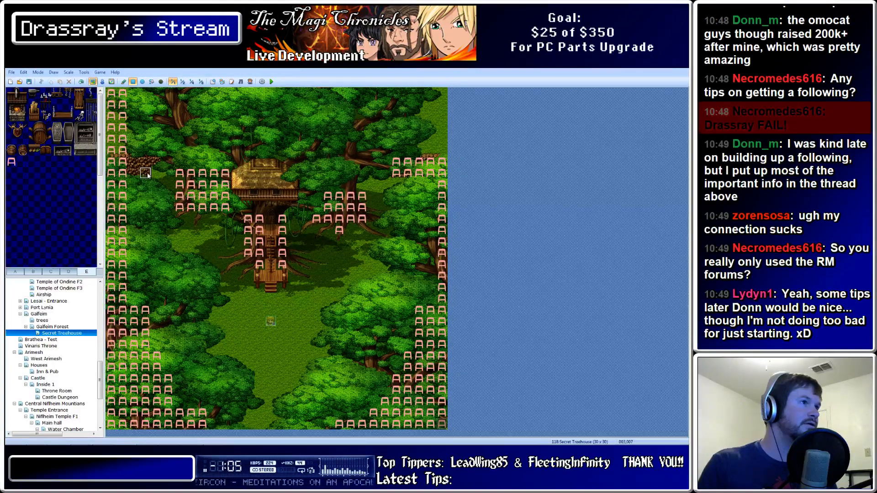
{"action": "mouse_move", "coordinate": [145, 174]}
{"action": "left_mouse_down"}
{"action": "mouse_move", "coordinate": [139, 96]}
{"action": "mouse_move", "coordinate": [160, 159]}
{"action": "mouse_move", "coordinate": [158, 95]}
{"action": "left_mouse_up"}
{"action": "left_click", "coordinate": [166, 149]}
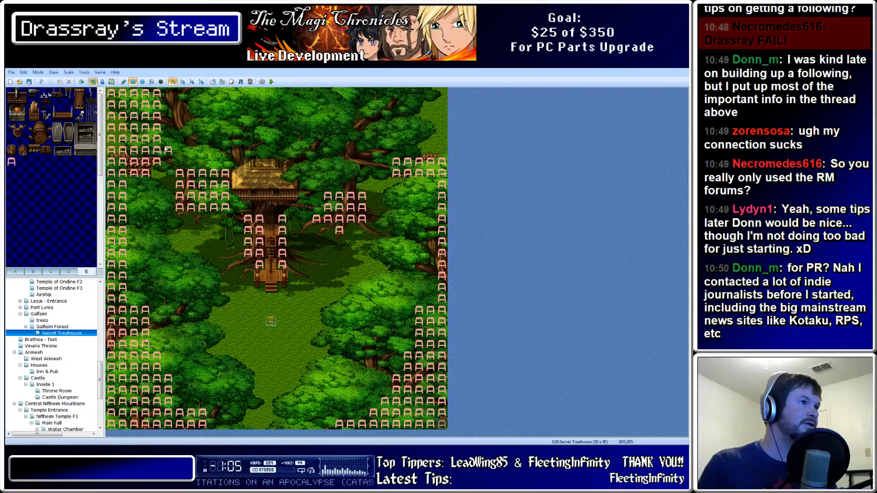
{"action": "left_click_drag", "start_coordinate": [168, 140], "coordinate": [168, 94]}
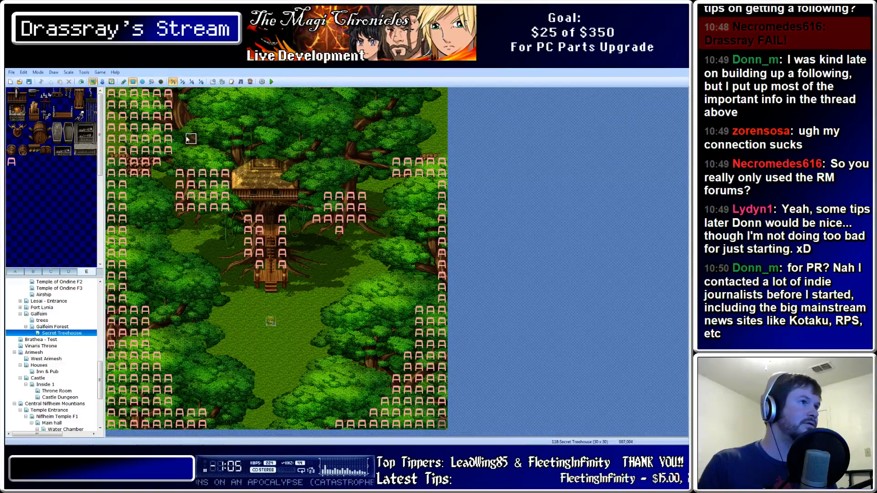
{"action": "mouse_move", "coordinate": [187, 139]}
{"action": "left_mouse_down"}
{"action": "mouse_move", "coordinate": [275, 69]}
{"action": "mouse_move", "coordinate": [452, 98]}
{"action": "mouse_move", "coordinate": [431, 151]}
{"action": "mouse_move", "coordinate": [404, 151]}
{"action": "left_mouse_up"}
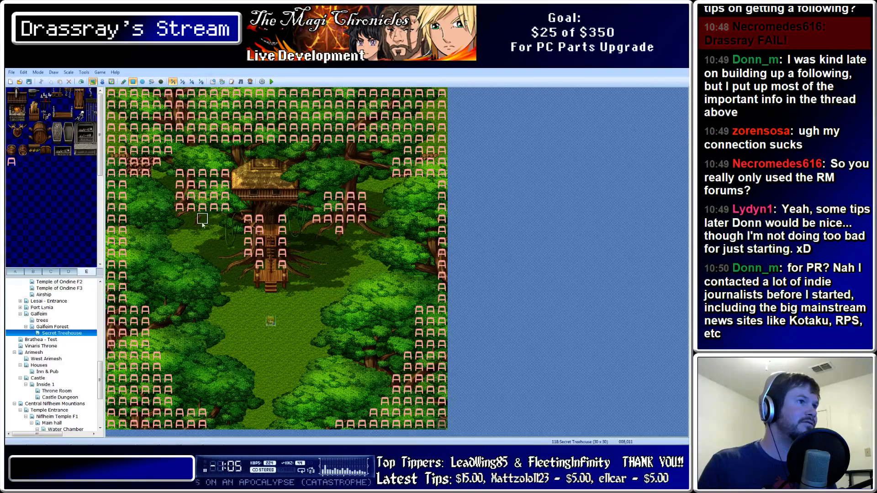
Mark the cells on both sides of the stairs down to their bottom
{"action": "left_click_drag", "start_coordinate": [248, 266], "coordinate": [237, 266]}
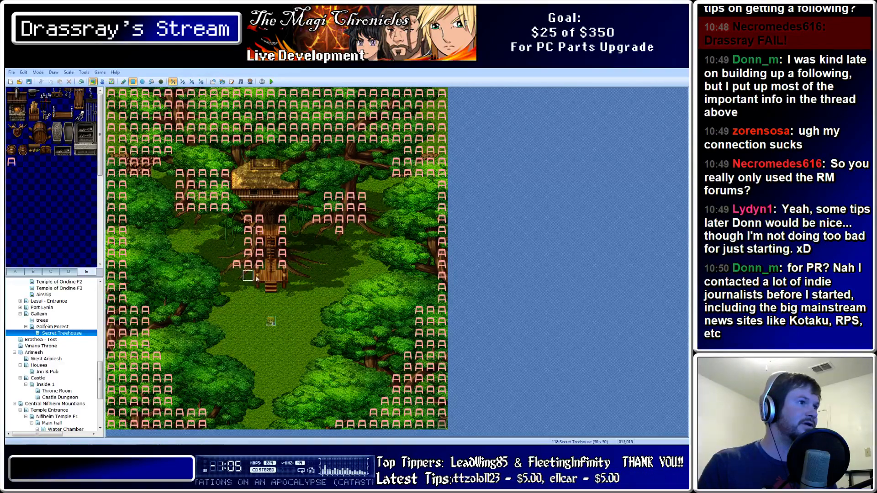
{"action": "left_click", "coordinate": [295, 266]}
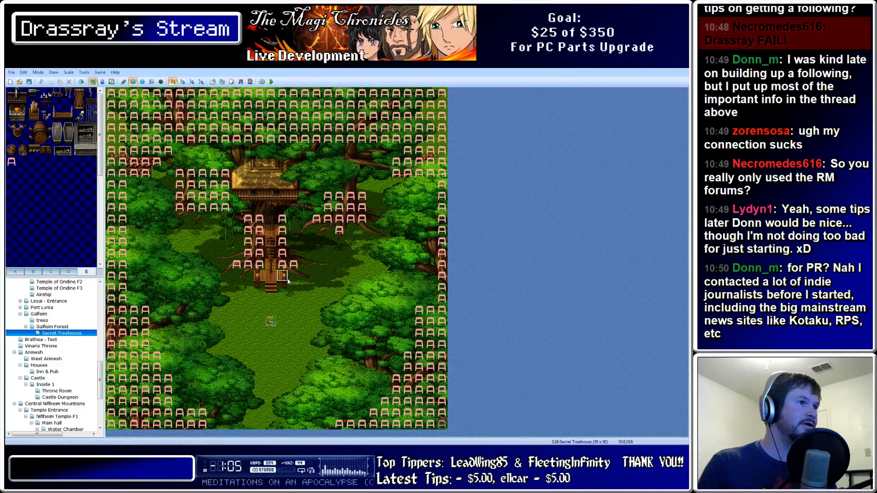
{"action": "left_click", "coordinate": [285, 278]}
{"action": "left_click", "coordinate": [261, 278]}
{"action": "left_click", "coordinate": [261, 288]}
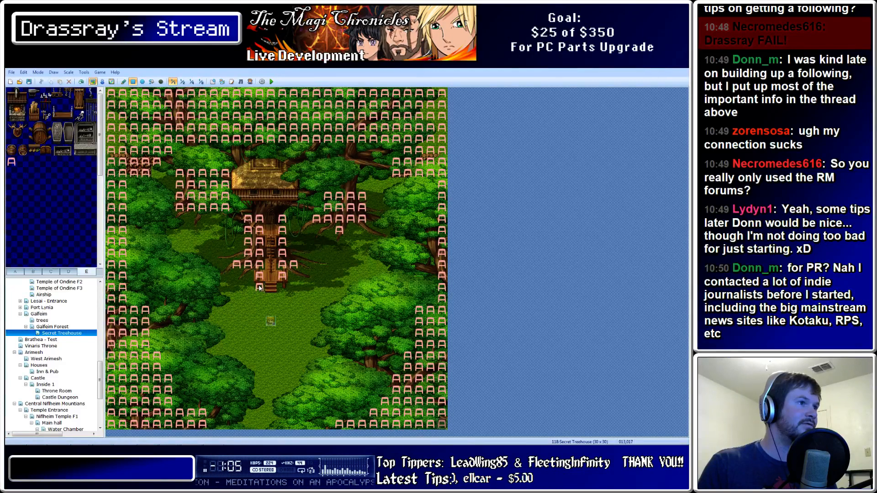
{"action": "left_click", "coordinate": [285, 289]}
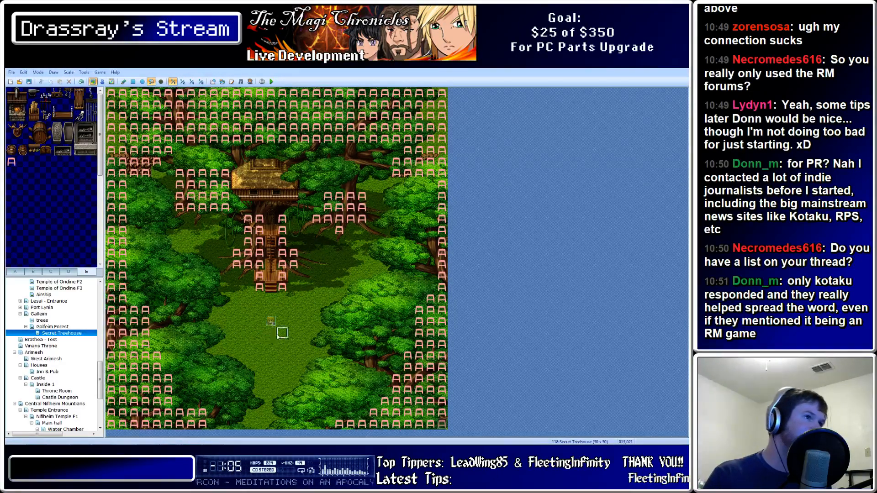
Fill-erase all A markers using the empty tile, then bring up the Photoshop artwork
{"action": "left_click", "coordinate": [24, 162]}
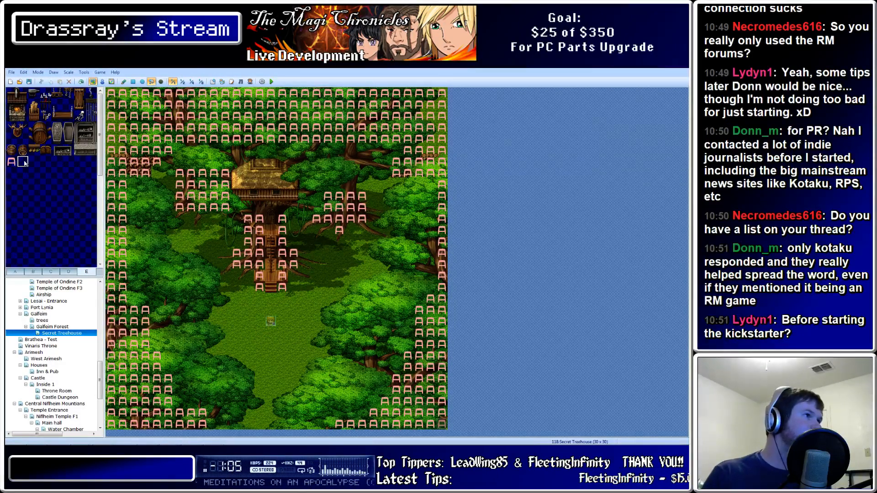
{"action": "left_click", "coordinate": [168, 117]}
{"action": "left_click", "coordinate": [215, 181]}
{"action": "left_click", "coordinate": [253, 219]}
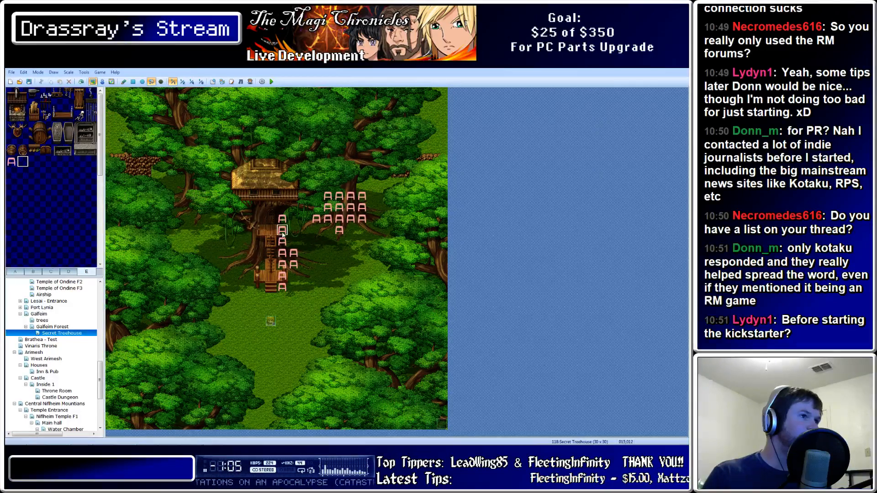
{"action": "left_click", "coordinate": [283, 232]}
{"action": "left_click", "coordinate": [339, 207]}
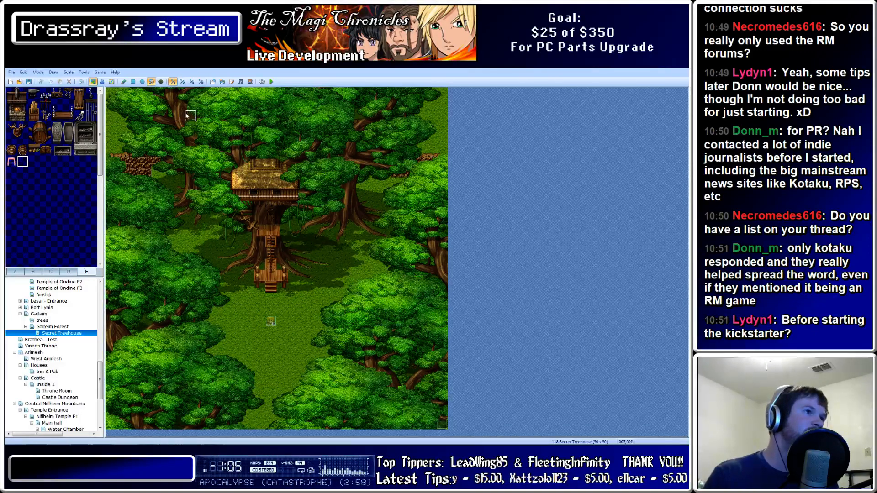
{"action": "mouse_move", "coordinate": [139, 443]}
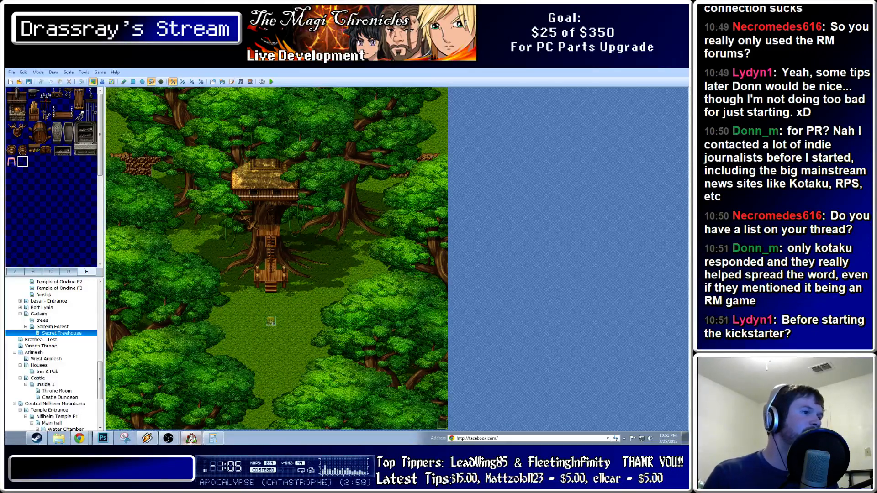
{"action": "left_click", "coordinate": [104, 438]}
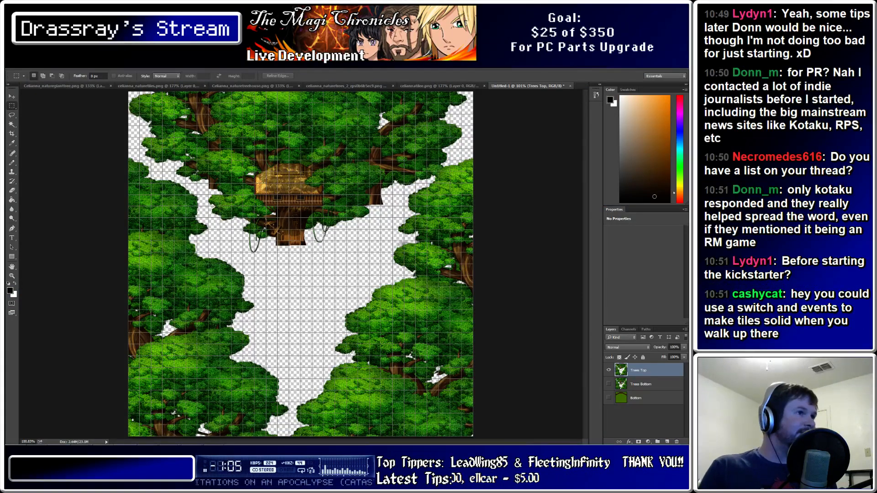
Show Trees Bottom, hide Trees Top, and zoom in on the gap between ladder sections
{"action": "left_click", "coordinate": [608, 384]}
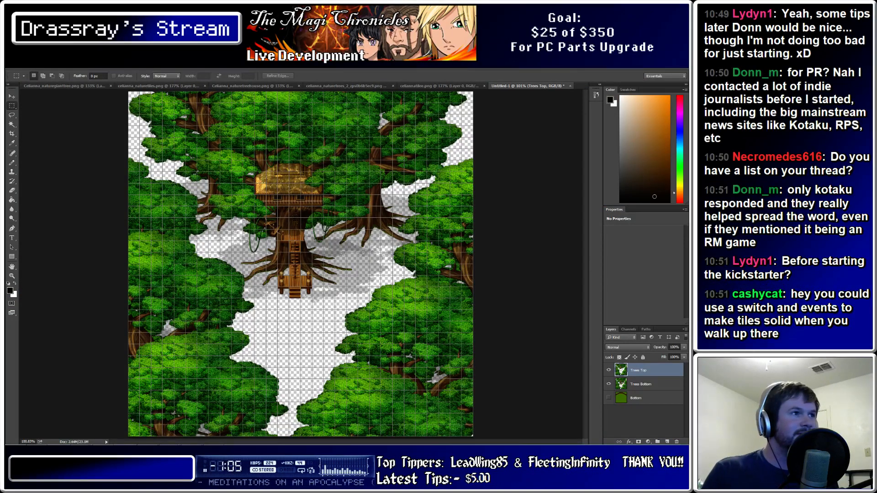
{"action": "left_click", "coordinate": [608, 370]}
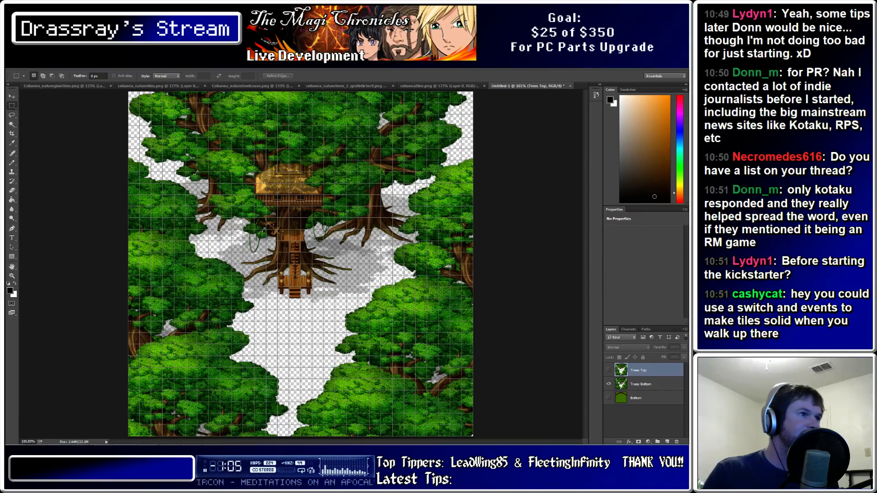
{"action": "scroll", "coordinate": [287, 249], "scroll_direction": "up", "scroll_amount": 17, "text": "alt"}
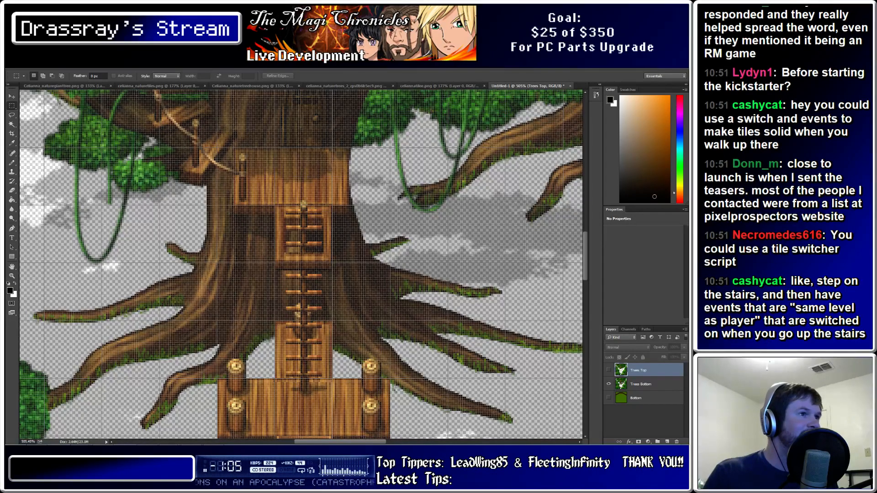
{"action": "scroll", "coordinate": [329, 264], "scroll_direction": "up", "scroll_amount": 7, "text": "alt"}
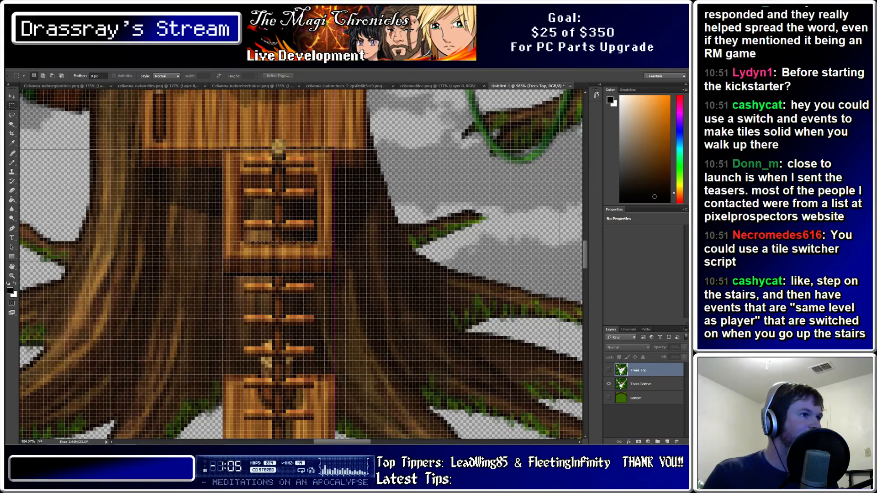
{"action": "scroll", "coordinate": [311, 226], "scroll_direction": "down", "scroll_amount": 6, "text": "alt"}
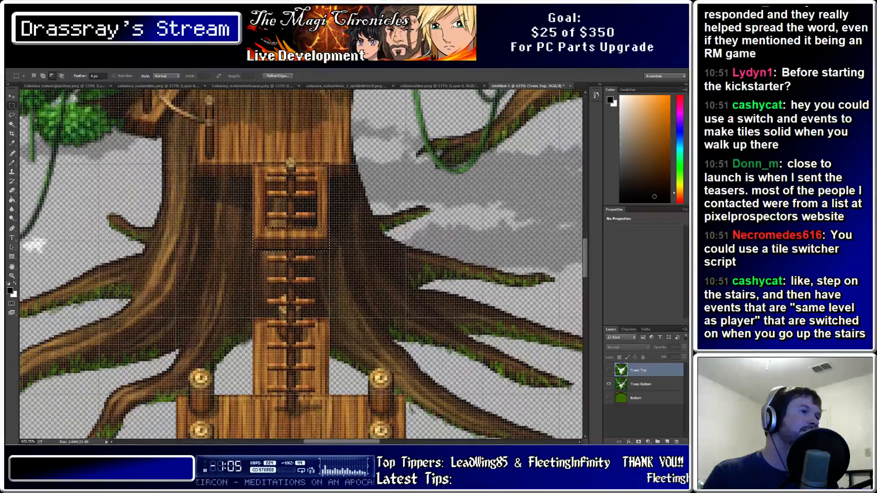
{"action": "scroll", "coordinate": [254, 224], "scroll_direction": "up", "scroll_amount": 5, "text": "alt"}
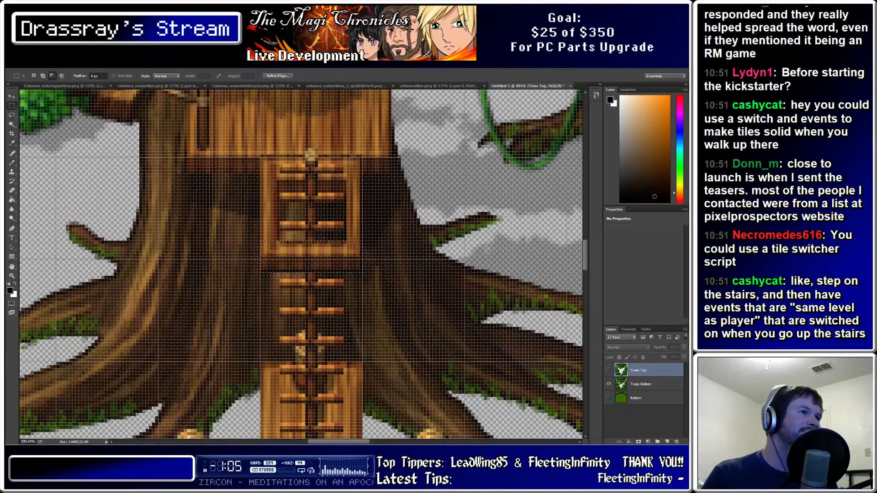
{"action": "scroll", "coordinate": [276, 230], "scroll_direction": "down", "scroll_amount": 5, "text": "alt"}
{"action": "scroll", "coordinate": [274, 236], "scroll_direction": "down", "scroll_amount": 3, "text": "alt"}
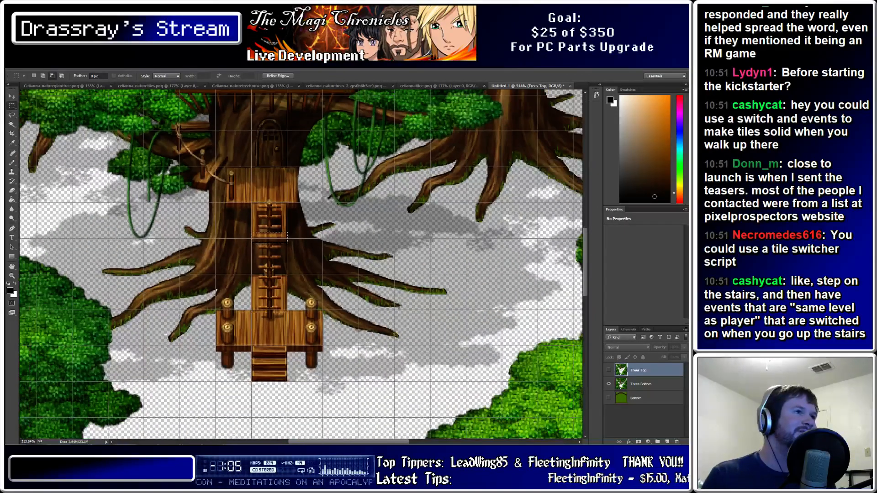
{"action": "scroll", "coordinate": [274, 237], "scroll_direction": "up", "scroll_amount": 4, "text": "alt"}
{"action": "scroll", "coordinate": [293, 265], "scroll_direction": "down", "scroll_amount": 4, "text": "alt"}
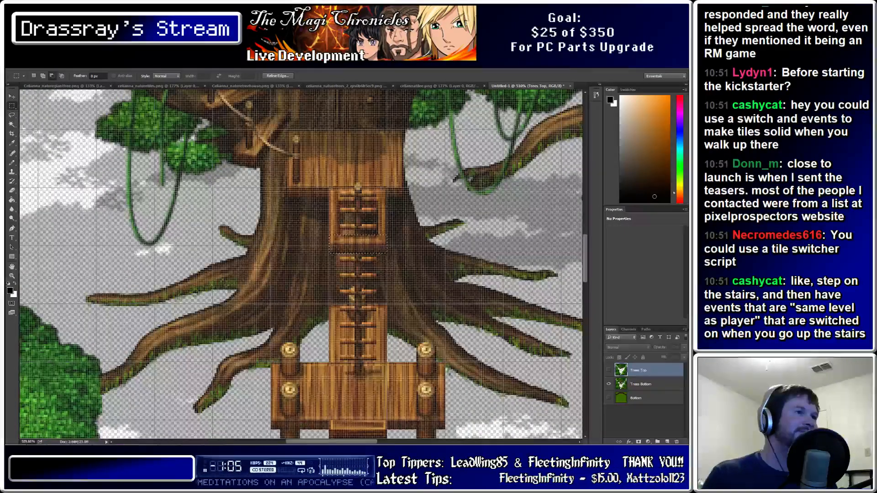
{"action": "scroll", "coordinate": [281, 257], "scroll_direction": "down", "scroll_amount": 2, "text": "alt"}
{"action": "scroll", "coordinate": [280, 256], "scroll_direction": "up", "scroll_amount": 3, "text": "alt"}
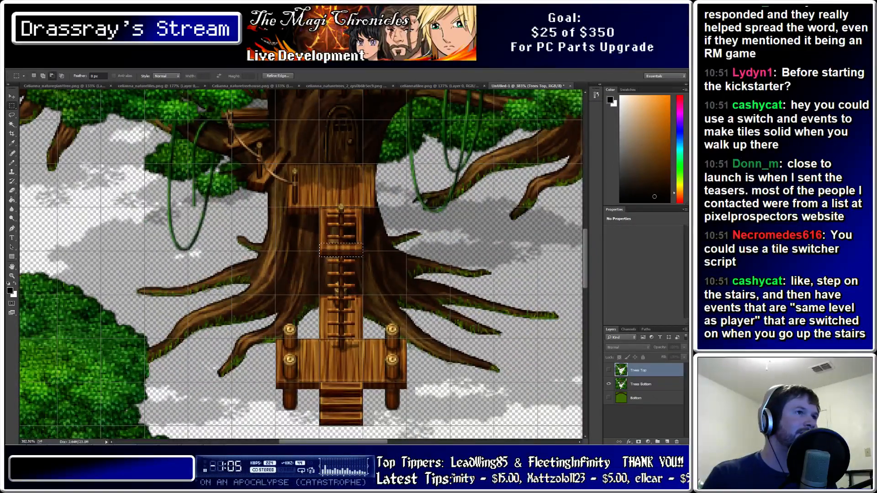
{"action": "scroll", "coordinate": [324, 207], "scroll_direction": "up", "scroll_amount": 3, "text": "alt"}
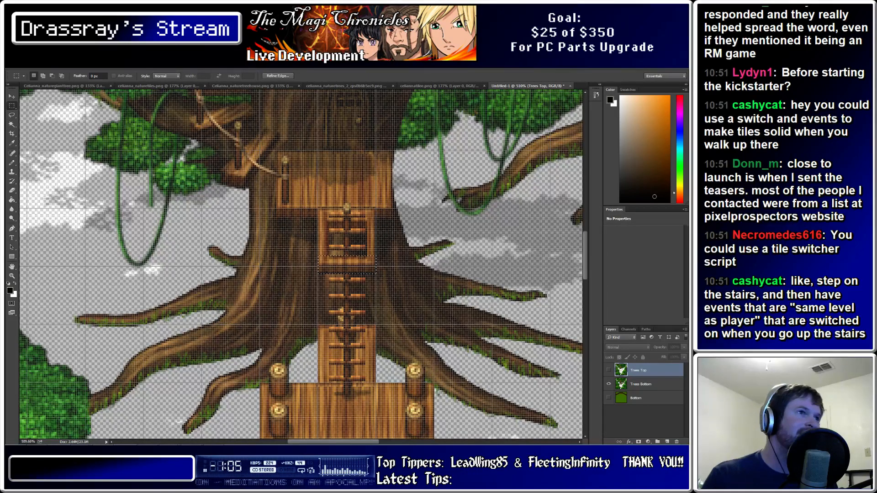
{"action": "scroll", "coordinate": [321, 235], "scroll_direction": "down", "scroll_amount": 2, "text": "alt"}
{"action": "scroll", "coordinate": [319, 267], "scroll_direction": "up", "scroll_amount": 1, "text": "alt"}
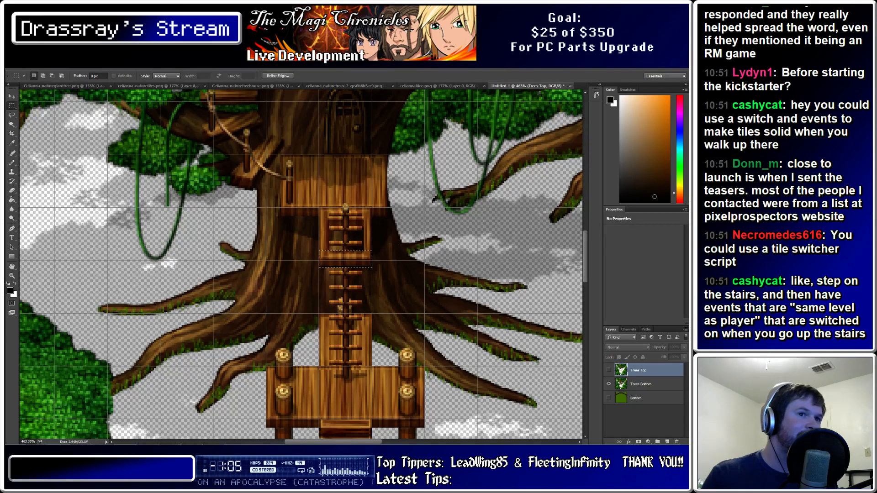
Copy the wooden plank from Trees Bottom onto a new Layer 1
{"action": "left_click", "coordinate": [640, 384]}
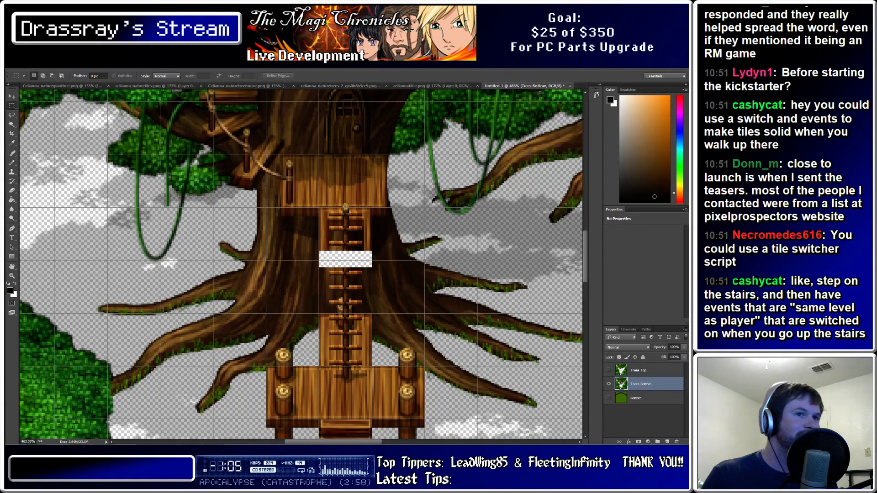
{"action": "key", "text": "ctrl+v"}
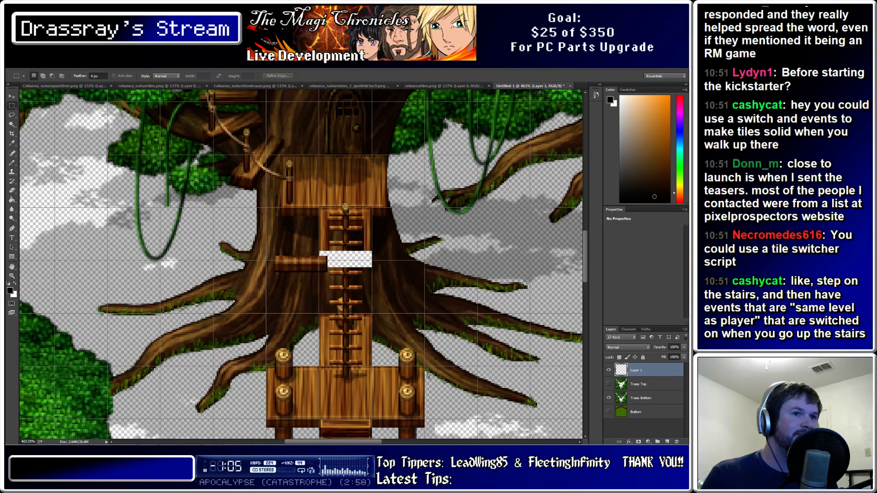
{"action": "left_click", "coordinate": [609, 398]}
{"action": "key", "text": "Delete"}
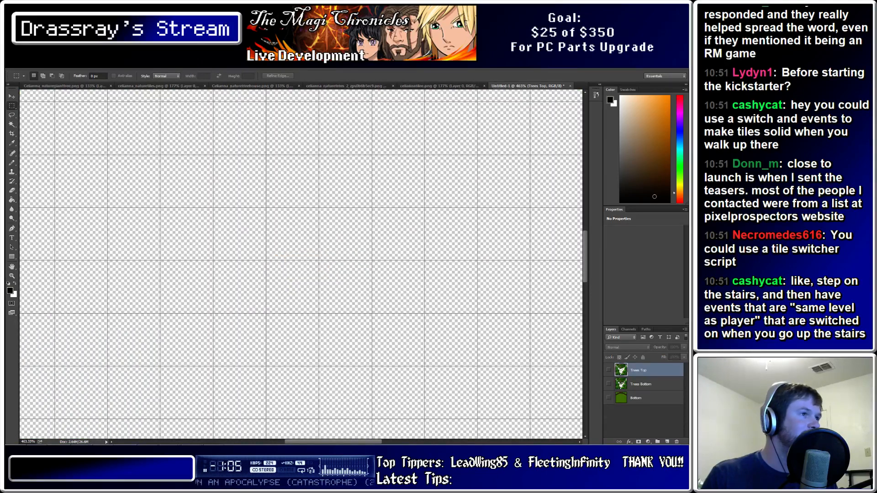
{"action": "key", "text": "ctrl+v"}
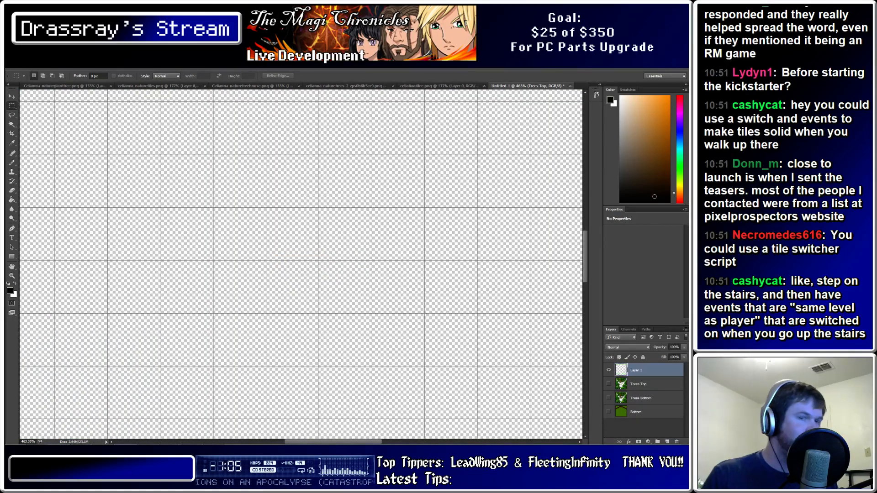
{"action": "left_click", "coordinate": [608, 398]}
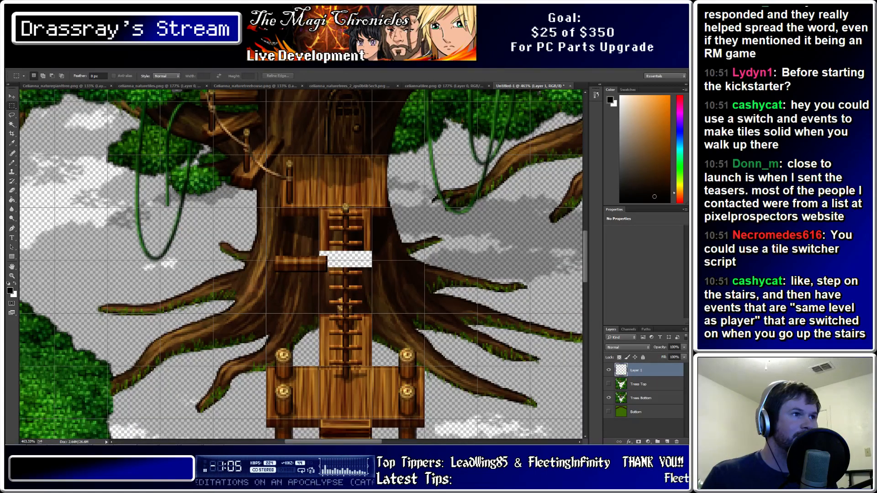
Move the plank over the ladder gap and hide the Trees Bottom art
{"action": "key", "text": "v"}
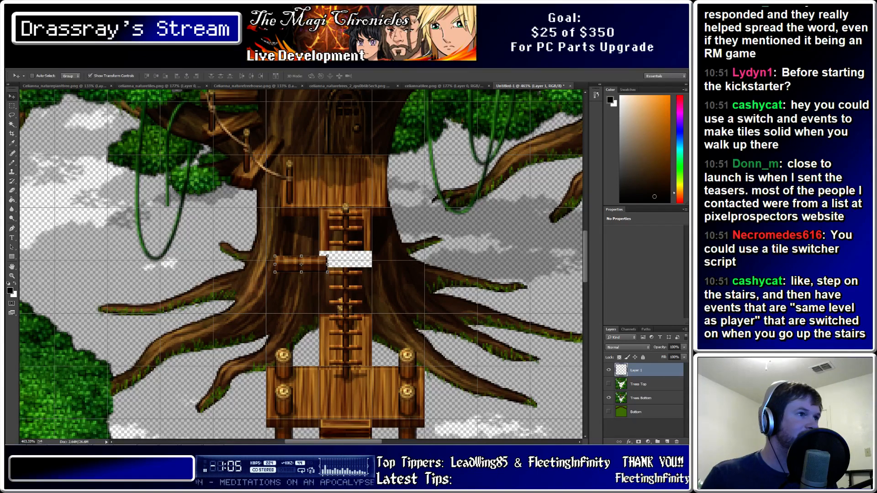
{"action": "key", "text": "Right"}
{"action": "key", "text": "Right"}
{"action": "key", "text": "Right"}
{"action": "left_click_drag", "start_coordinate": [307, 264], "coordinate": [345, 257]}
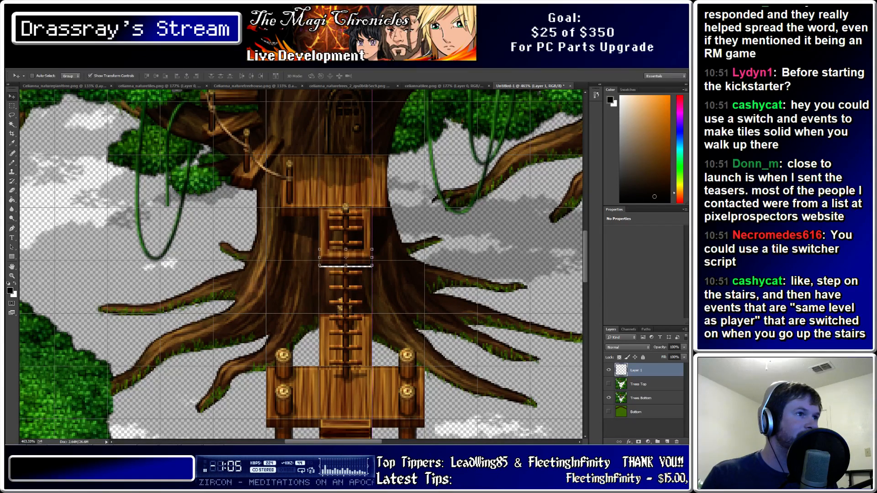
{"action": "key", "text": "Down"}
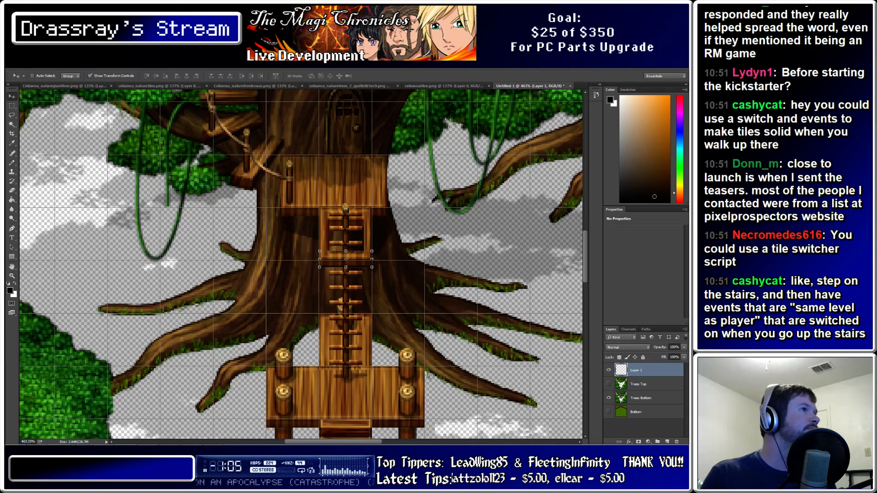
{"action": "left_click", "coordinate": [608, 398]}
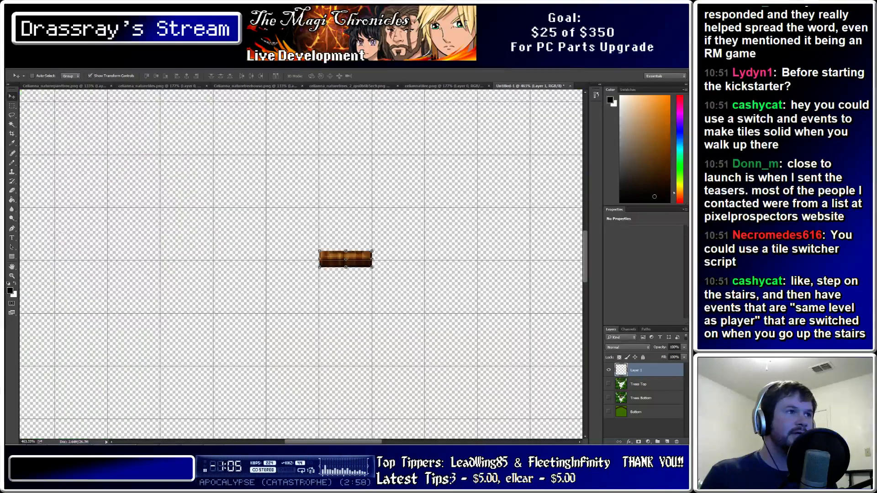
{"action": "left_click", "coordinate": [24, 65]}
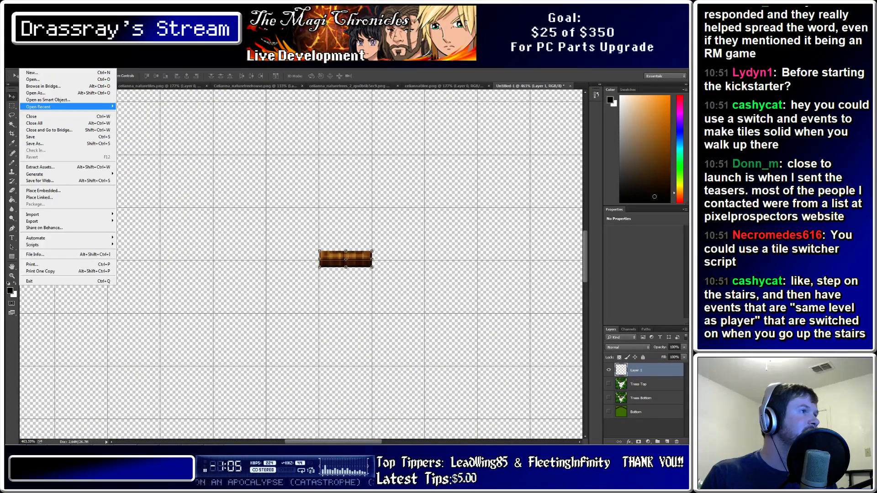
Save for Web as PNG named [FIXED]SecretTreehouse2.png in Pictures, then return to RPG Maker
{"action": "left_click", "coordinate": [40, 181]}
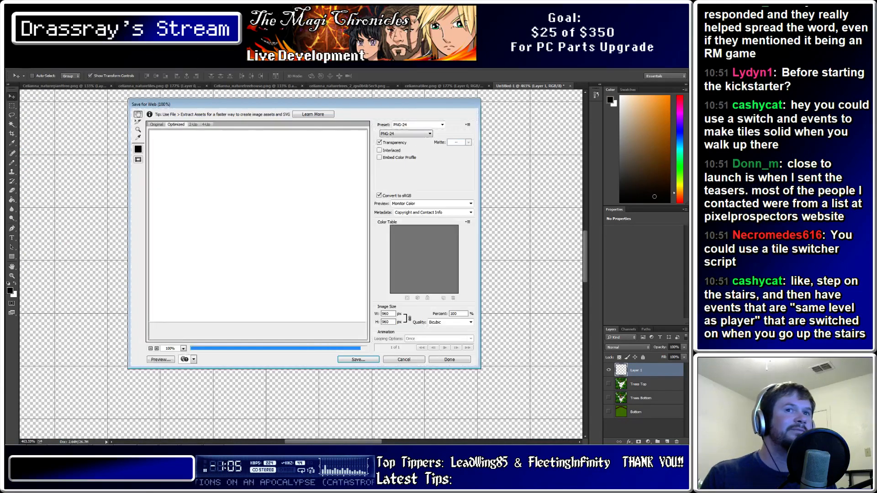
{"action": "key", "text": "Return"}
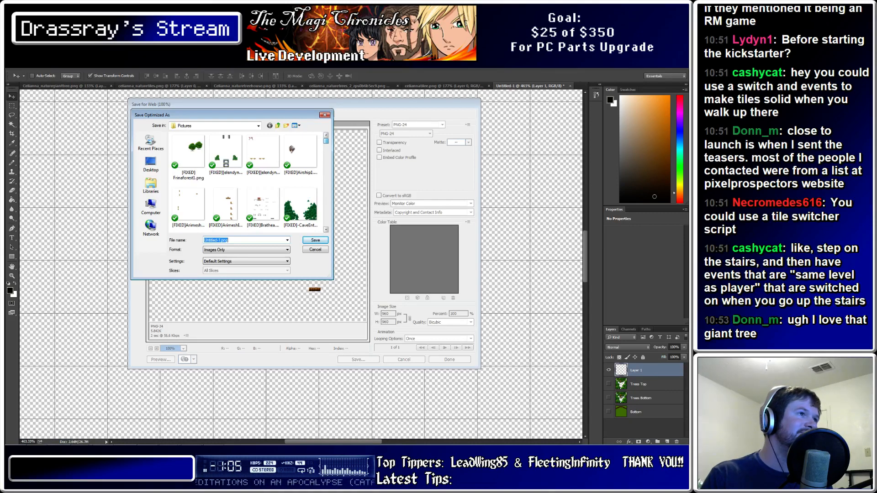
{"action": "left_click", "coordinate": [258, 125]}
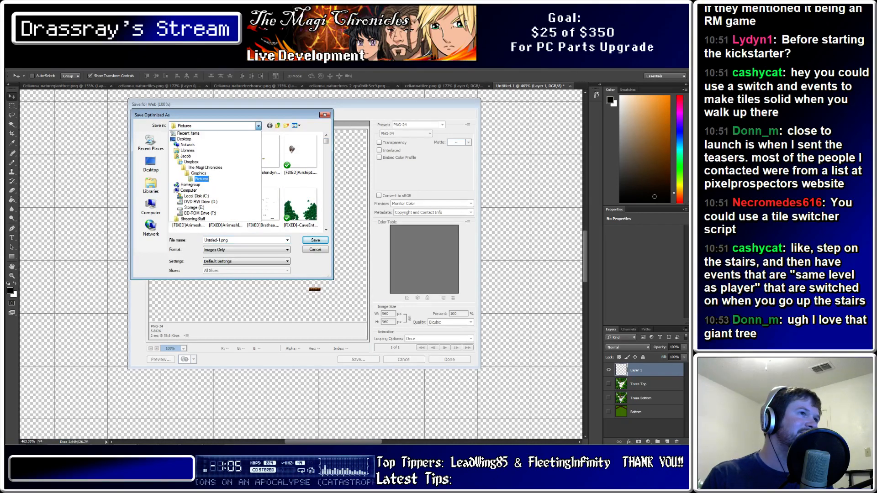
{"action": "left_click", "coordinate": [258, 126]}
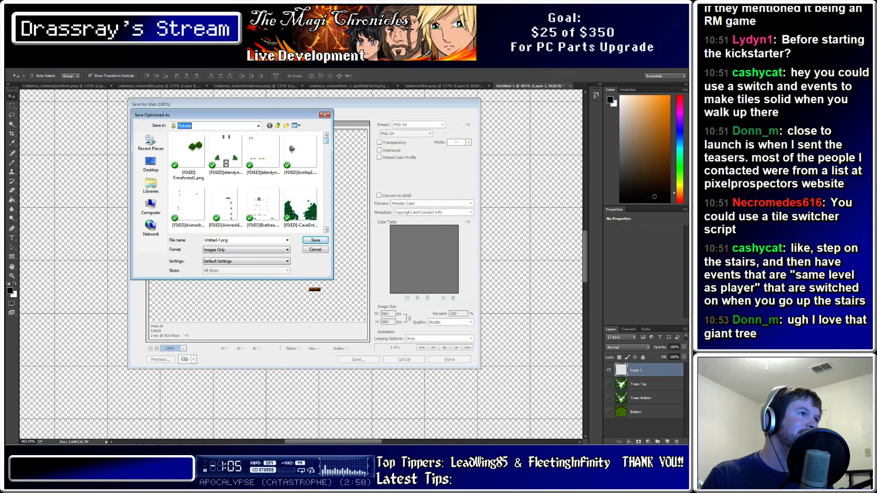
{"action": "left_click", "coordinate": [225, 206]}
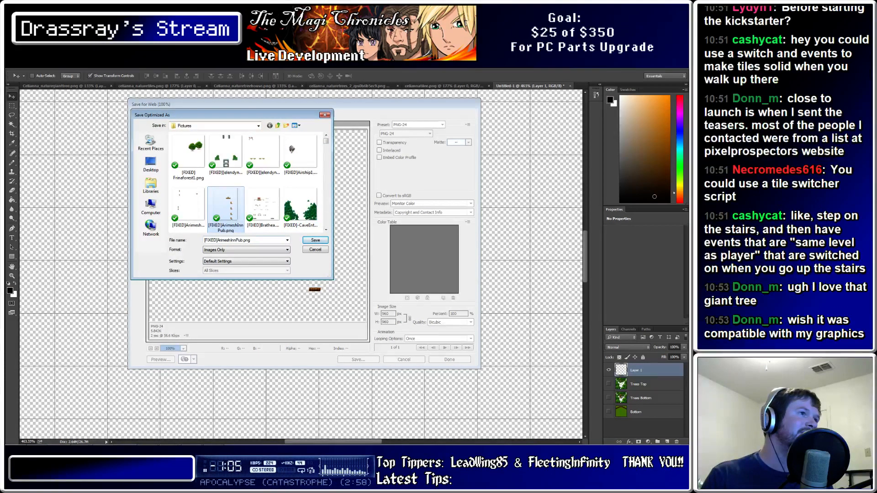
{"action": "left_click", "coordinate": [247, 240]}
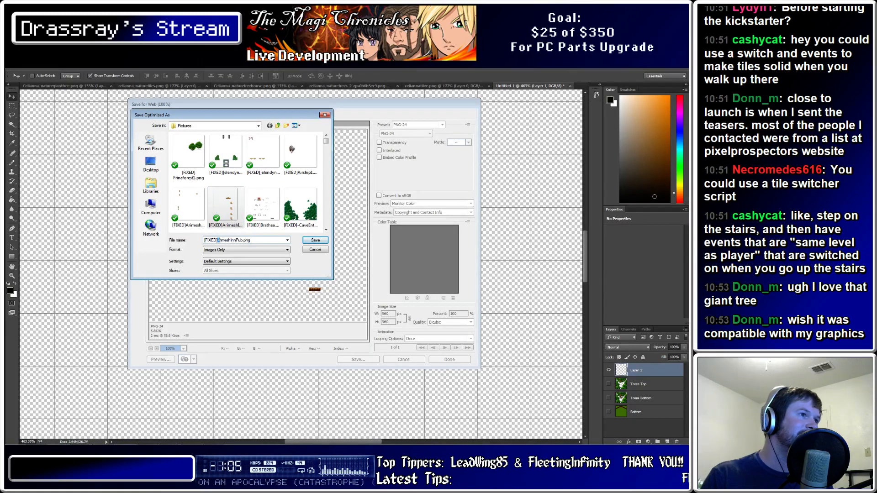
{"action": "key", "text": "BackSpace"}
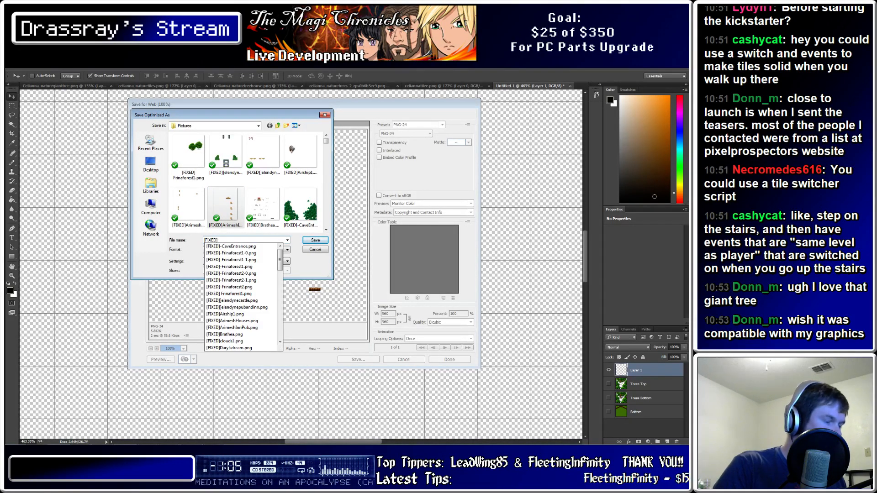
{"action": "type", "text": "se.png"}
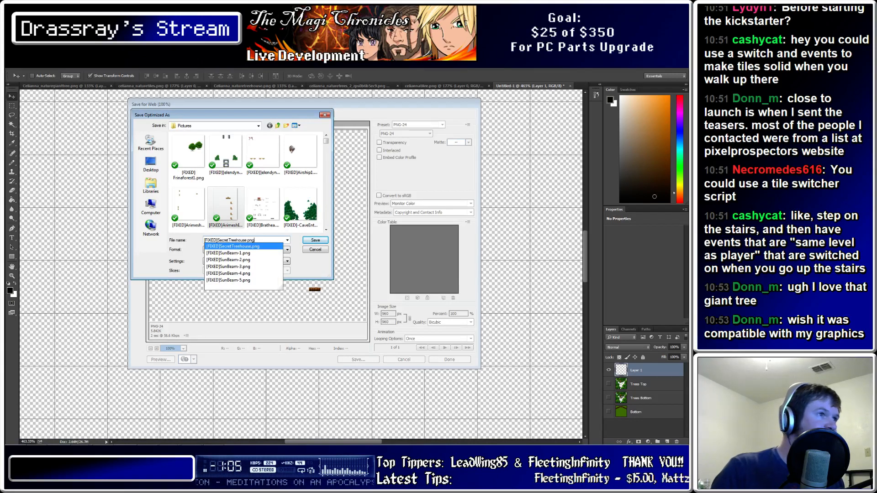
{"action": "key", "text": "Down"}
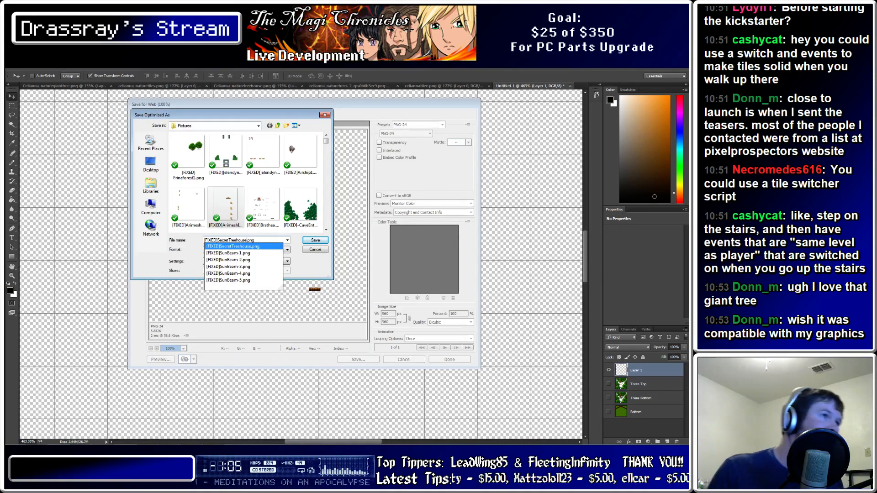
{"action": "key", "text": "Left"}
{"action": "key", "text": "Left"}
{"action": "key", "text": "Left"}
{"action": "key", "text": "Left"}
{"action": "type", "text": "2"}
{"action": "key", "text": "Return"}
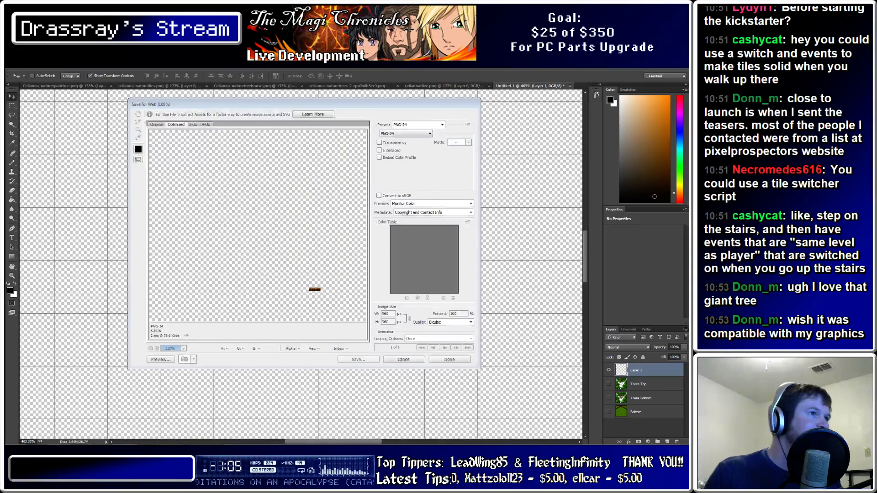
{"action": "left_click", "coordinate": [192, 439]}
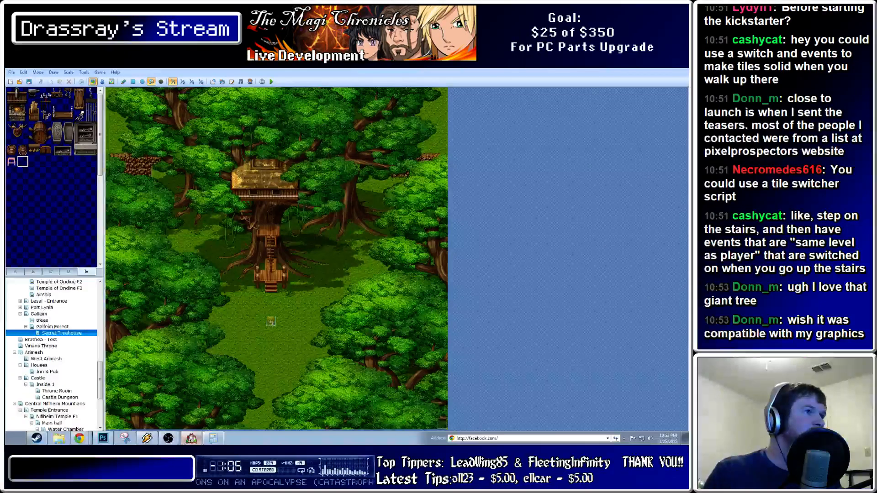
Create event EV002 at the ladder's foot and open its Event Commands list
{"action": "left_click", "coordinate": [102, 81]}
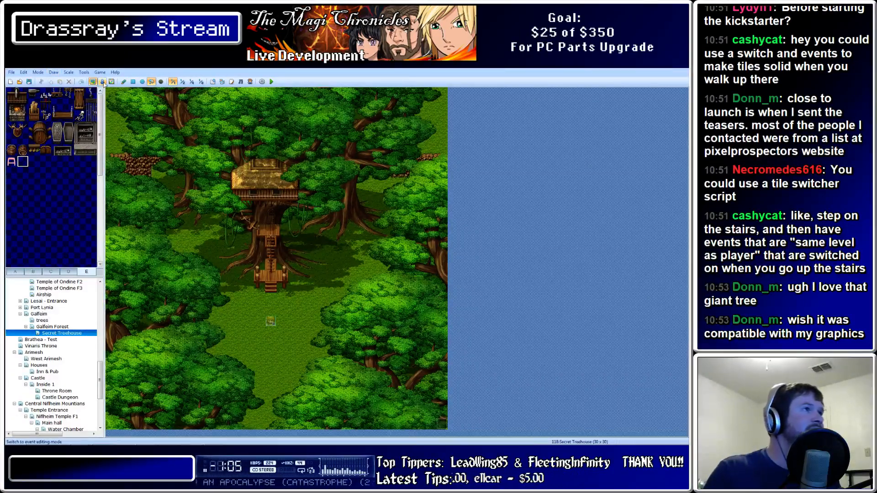
{"action": "left_click", "coordinate": [270, 256]}
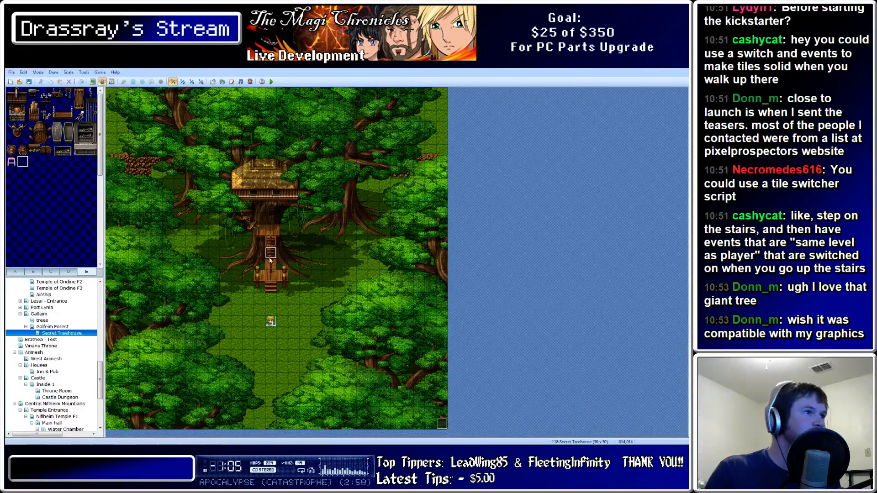
{"action": "left_click", "coordinate": [276, 265]}
{"action": "double_click", "coordinate": [274, 267]}
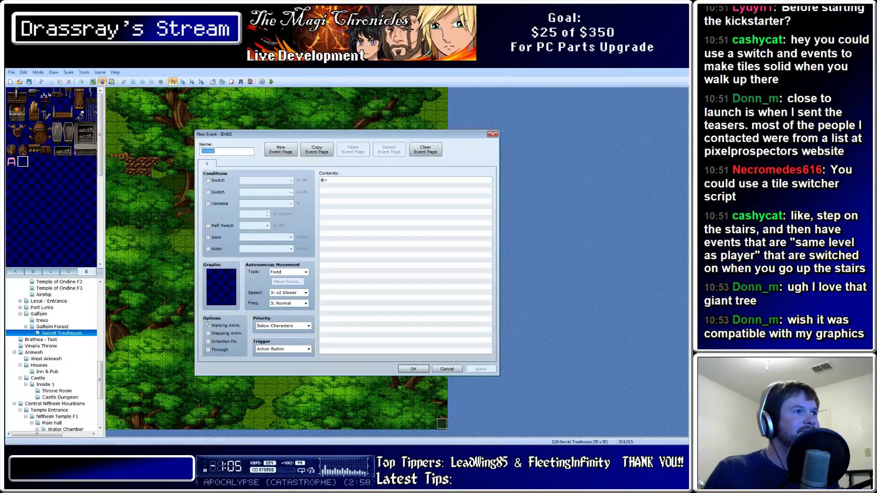
{"action": "left_click", "coordinate": [365, 180]}
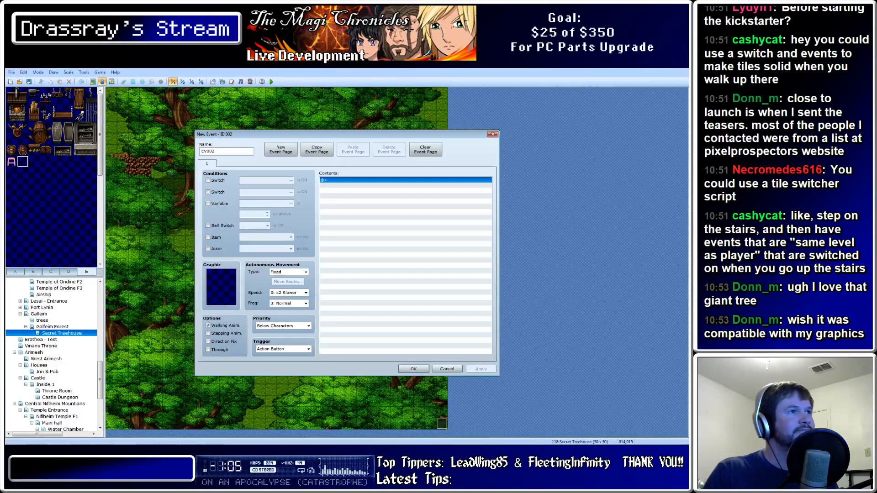
{"action": "left_click_drag", "start_coordinate": [274, 134], "coordinate": [420, 172]}
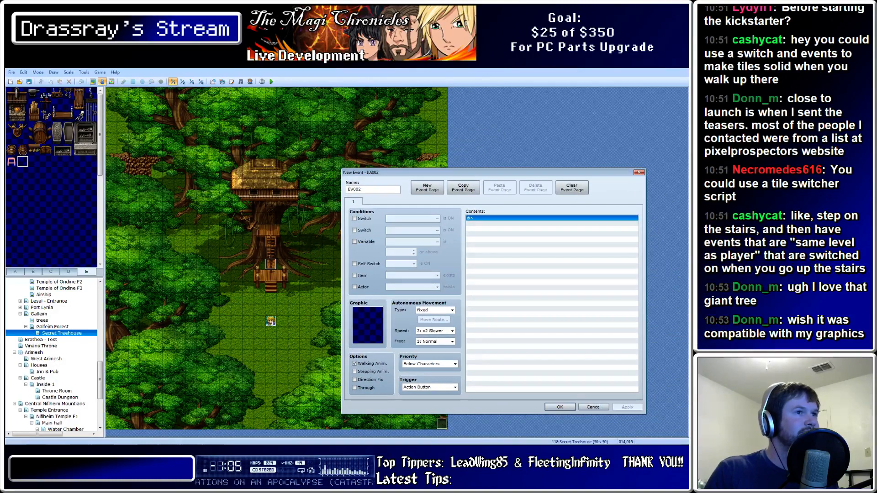
{"action": "double_click", "coordinate": [551, 218]}
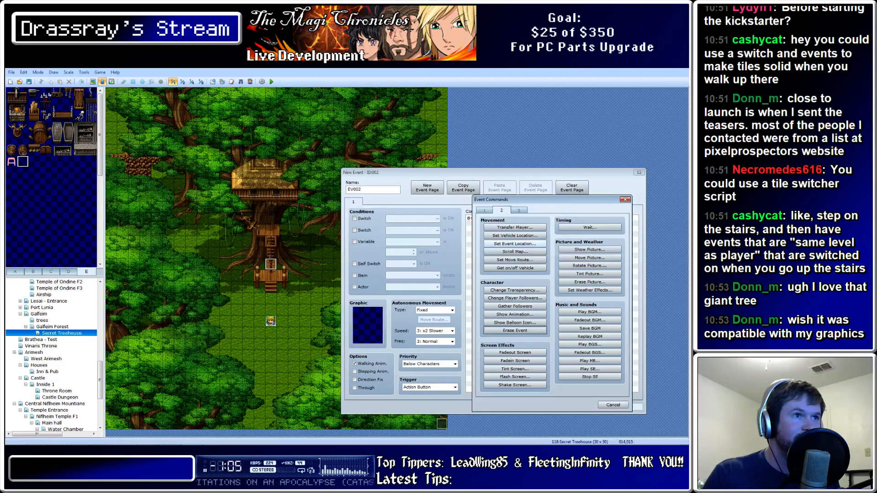
Add a Show Picture of [FIXED]SecretTreehouse2 at upper left (0,0), 100%, and apply
{"action": "left_click", "coordinate": [590, 249]}
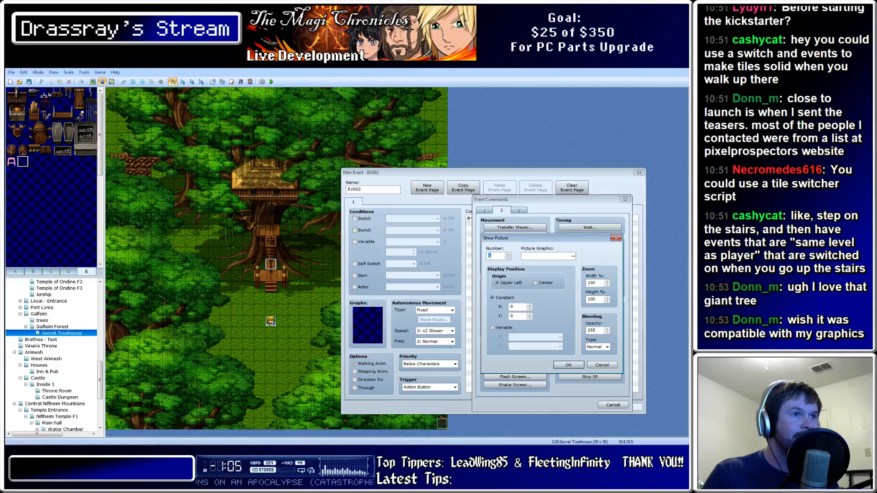
{"action": "left_click", "coordinate": [548, 256]}
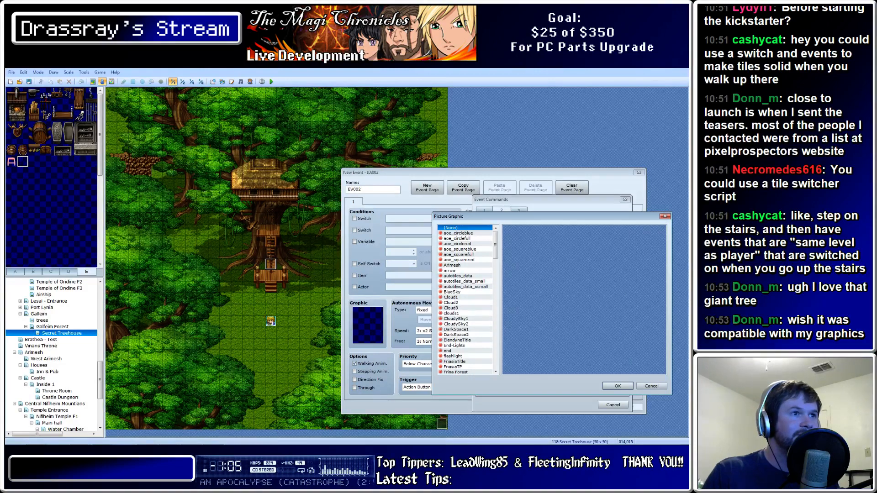
{"action": "scroll", "coordinate": [466, 299], "scroll_direction": "down", "scroll_amount": 15}
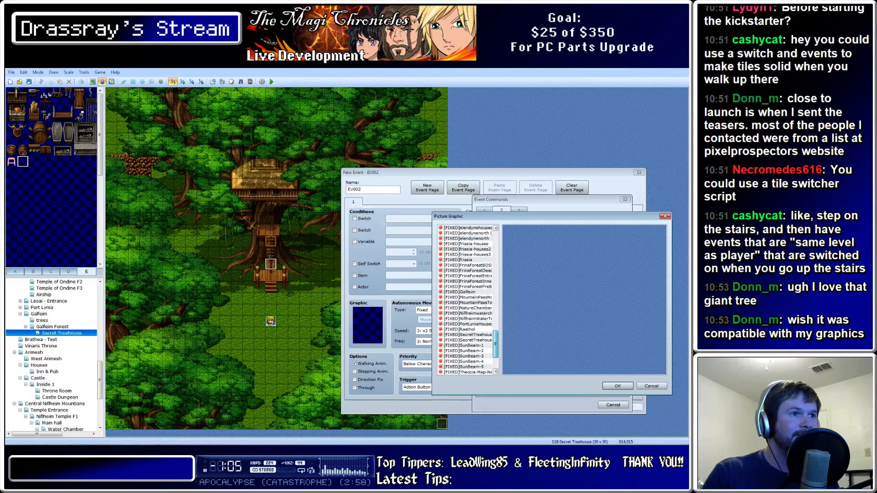
{"action": "scroll", "coordinate": [466, 299], "scroll_direction": "down", "scroll_amount": 1}
{"action": "left_click", "coordinate": [468, 335]}
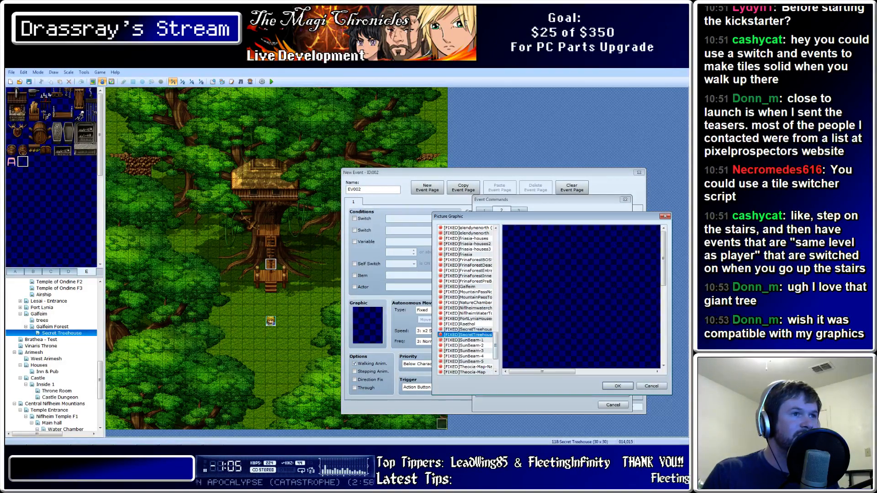
{"action": "left_click_drag", "start_coordinate": [663, 259], "coordinate": [664, 334]}
{"action": "left_click_drag", "start_coordinate": [542, 371], "coordinate": [588, 371]}
{"action": "left_click_drag", "start_coordinate": [663, 332], "coordinate": [663, 293]}
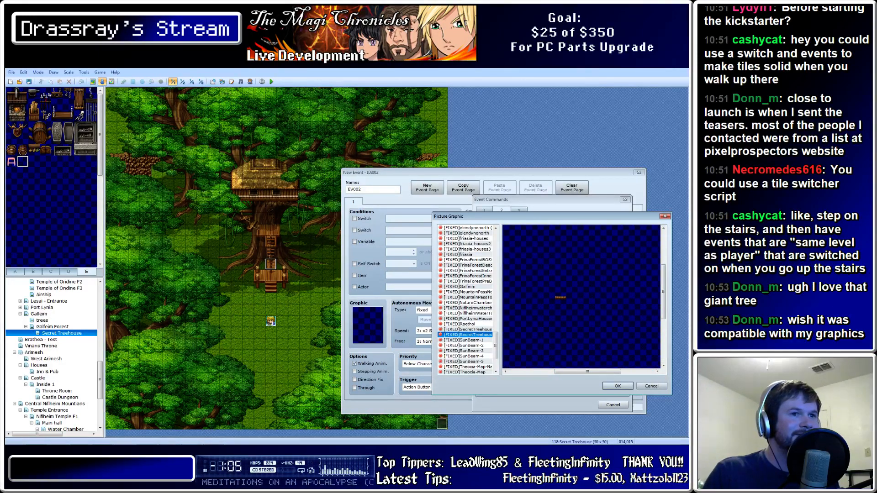
{"action": "left_click", "coordinate": [617, 386]}
{"action": "key", "text": "Return"}
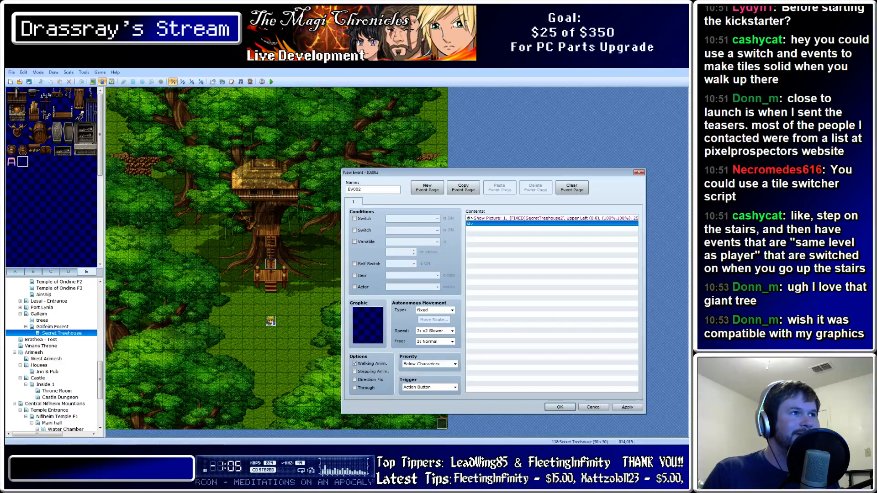
{"action": "left_click", "coordinate": [627, 407]}
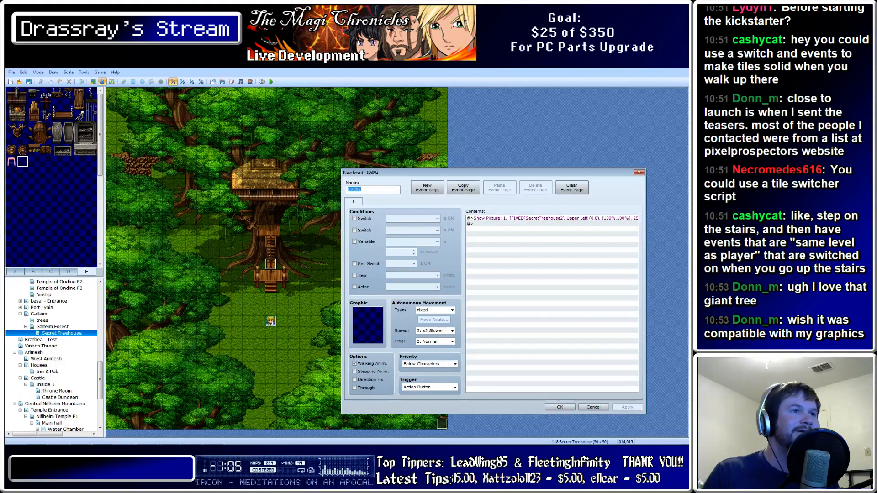
Set EV002's trigger to Parallel Process
{"action": "right_click", "coordinate": [504, 218]}
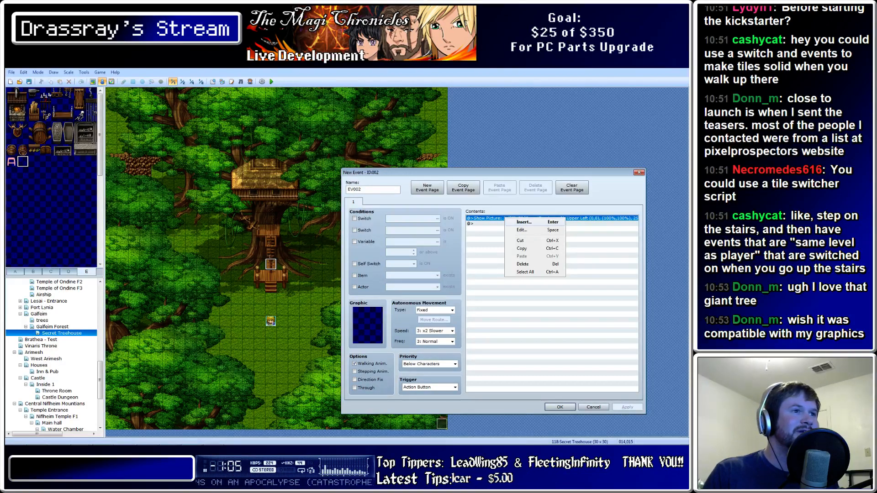
{"action": "left_click", "coordinate": [430, 387]}
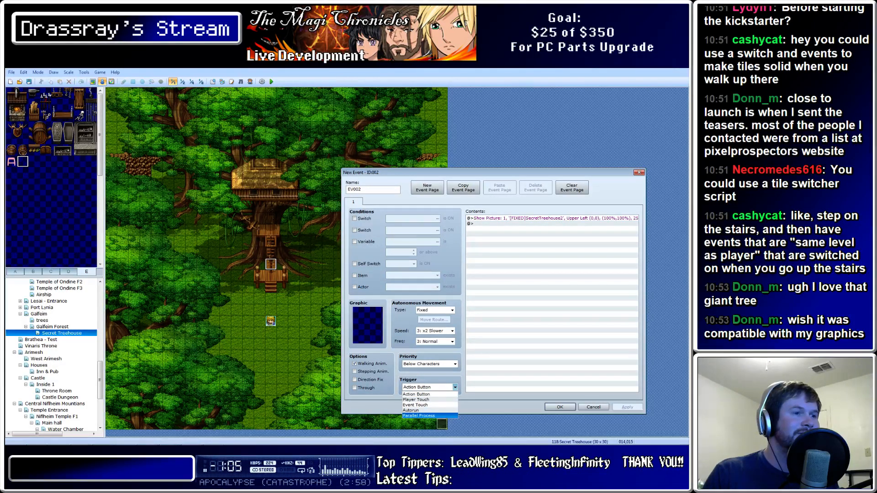
{"action": "left_click", "coordinate": [419, 416]}
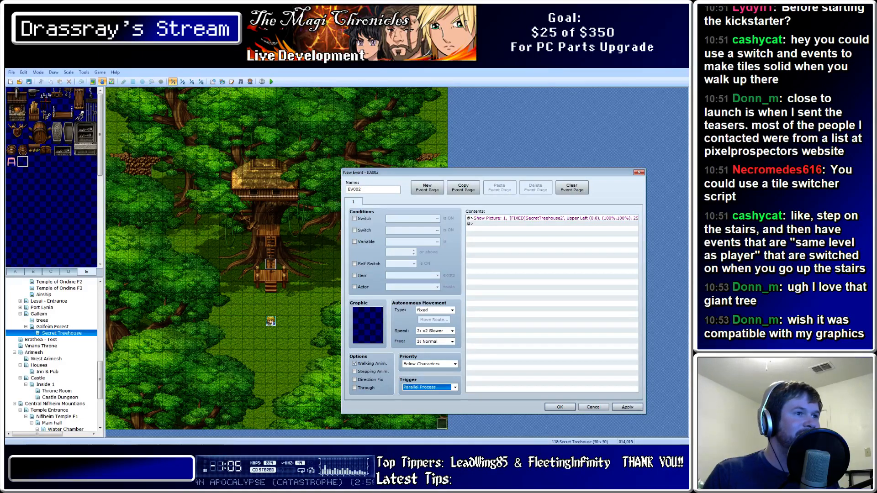
Insert a new command below Show Picture, showing the message and flow-control commands on page 1
{"action": "right_click", "coordinate": [493, 217]}
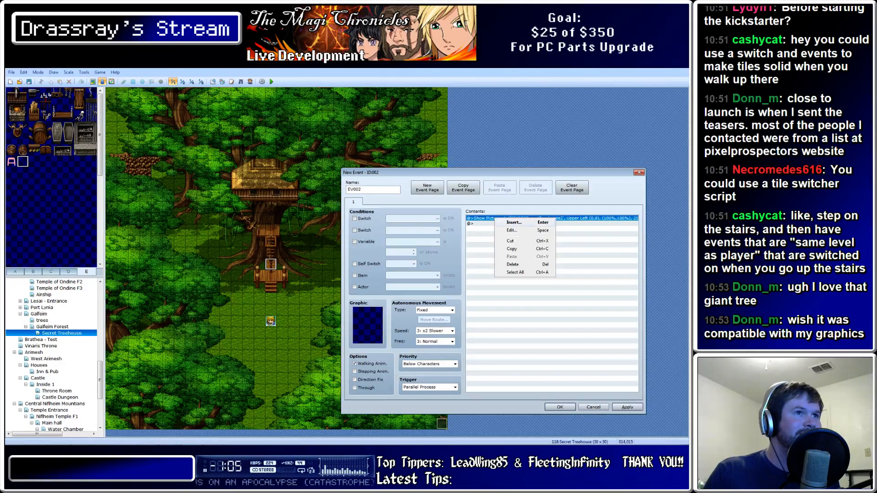
{"action": "left_click", "coordinate": [507, 222]}
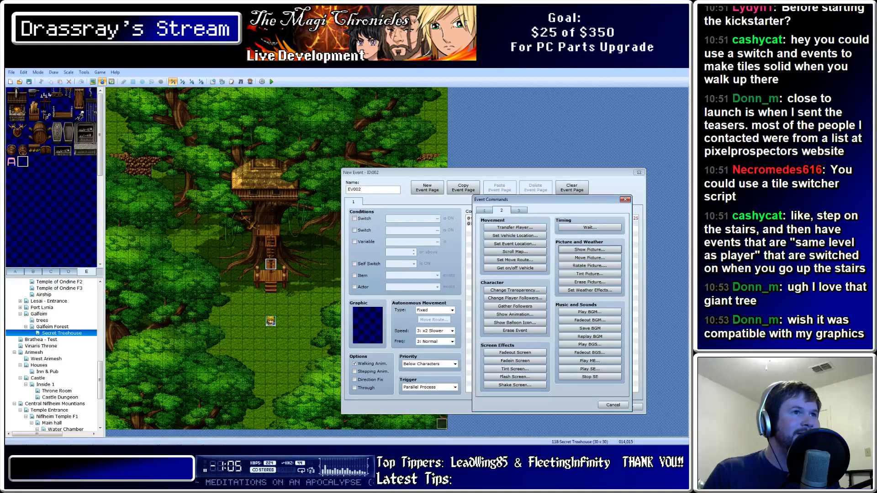
{"action": "left_click", "coordinate": [484, 211]}
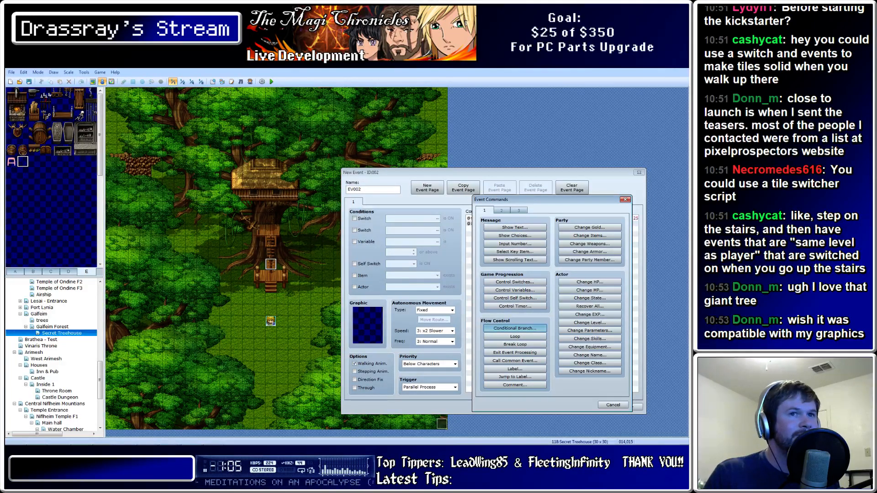
Try a Conditional Branch and browse its condition pages, then cancel it and close Event Commands
{"action": "left_click", "coordinate": [515, 328]}
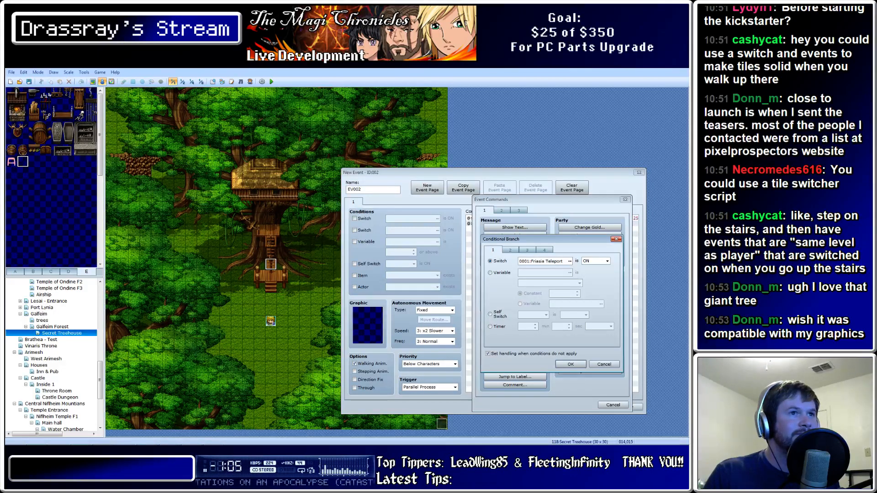
{"action": "left_click", "coordinate": [510, 250]}
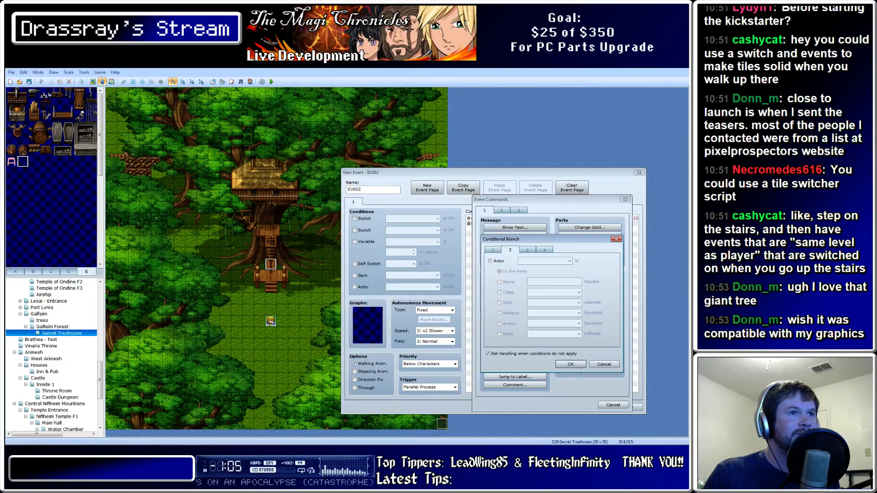
{"action": "left_click", "coordinate": [492, 250]}
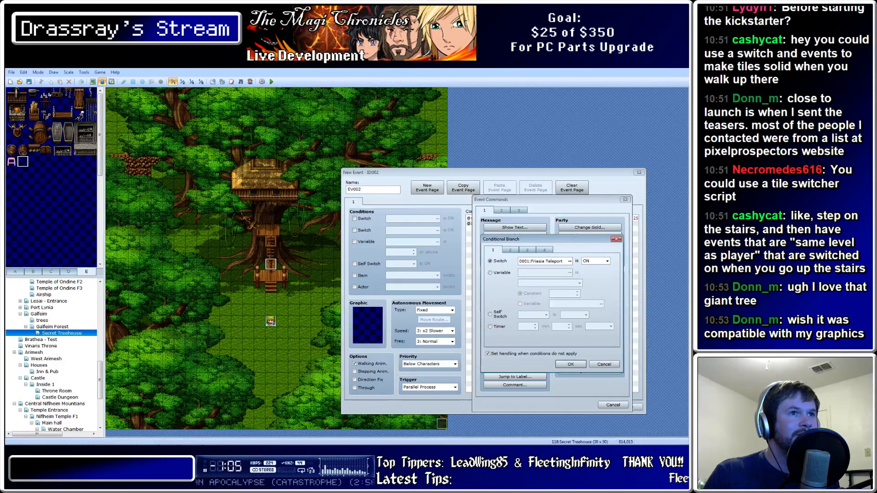
{"action": "left_click", "coordinate": [615, 239]}
{"action": "left_click", "coordinate": [624, 200]}
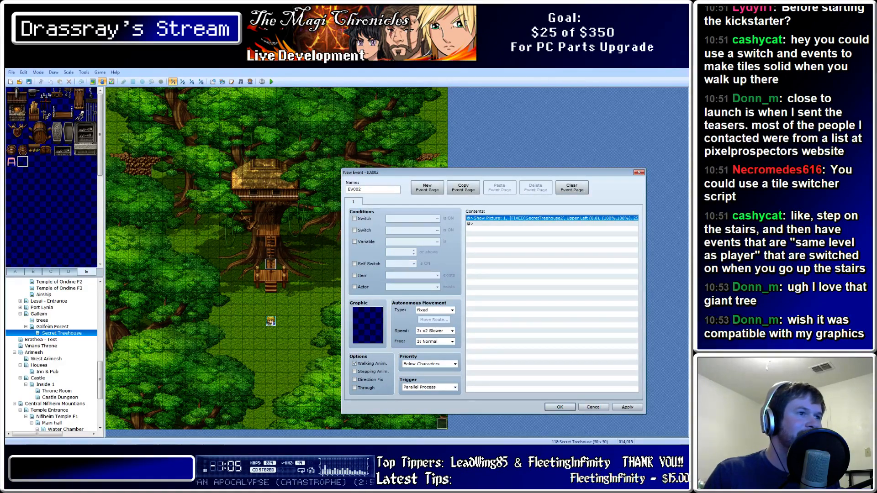
Switch EV002's trigger to Event Touch, apply, and close the event with OK
{"action": "left_click", "coordinate": [455, 387]}
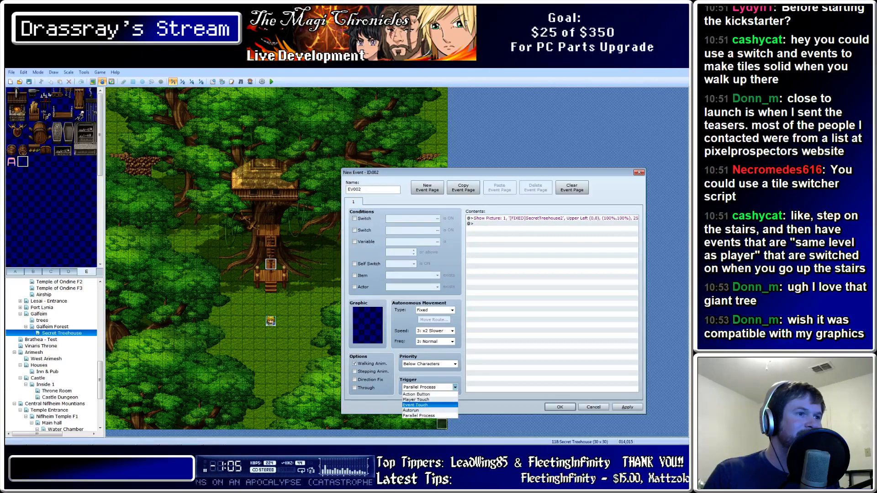
{"action": "left_click", "coordinate": [415, 405]}
{"action": "left_click", "coordinate": [627, 407]}
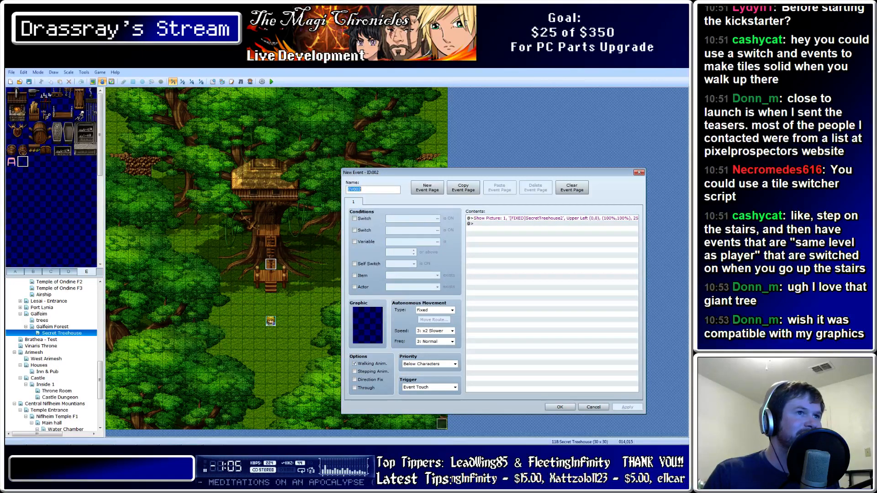
{"action": "double_click", "coordinate": [548, 218]}
{"action": "left_click", "coordinate": [568, 365]}
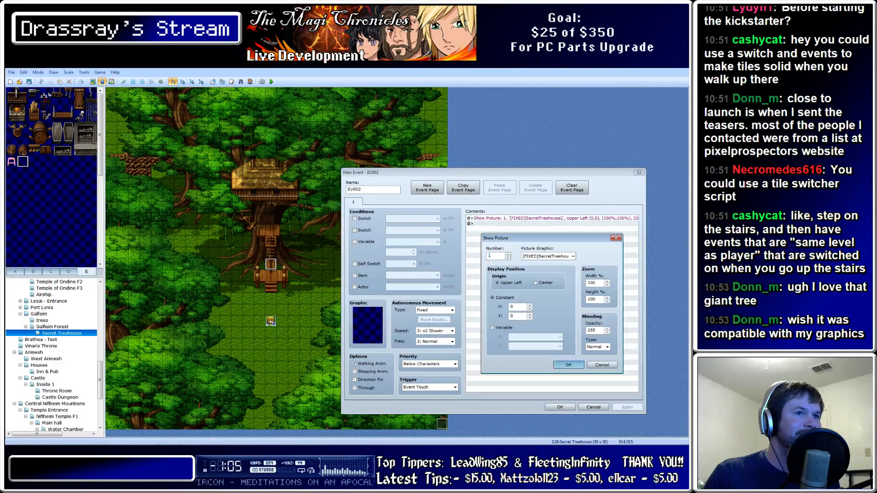
{"action": "left_click", "coordinate": [559, 407]}
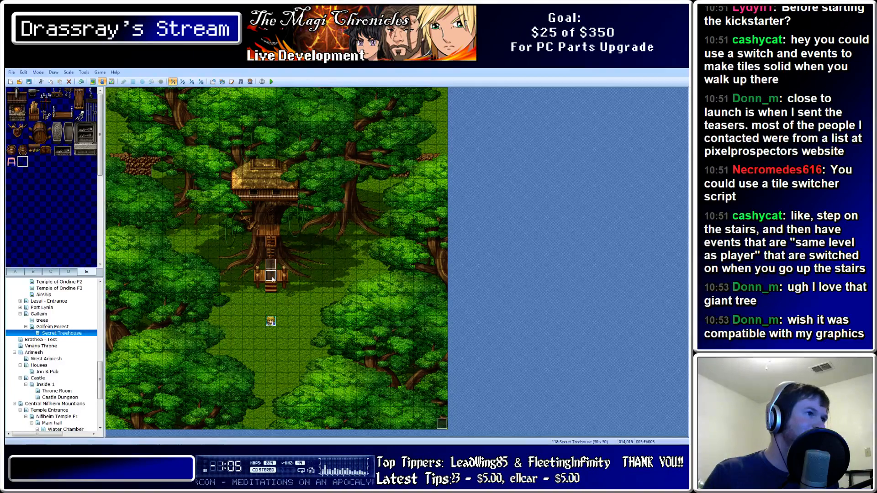
Make the lower stairs event show the first SecretTreehouse picture and trigger on Player Touch
{"action": "double_click", "coordinate": [271, 277]}
{"action": "double_click", "coordinate": [388, 180]}
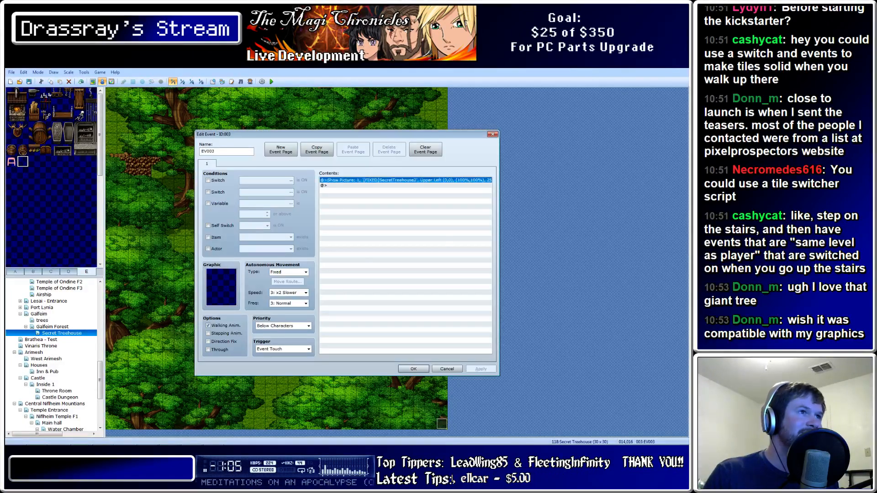
{"action": "left_click", "coordinate": [427, 219]}
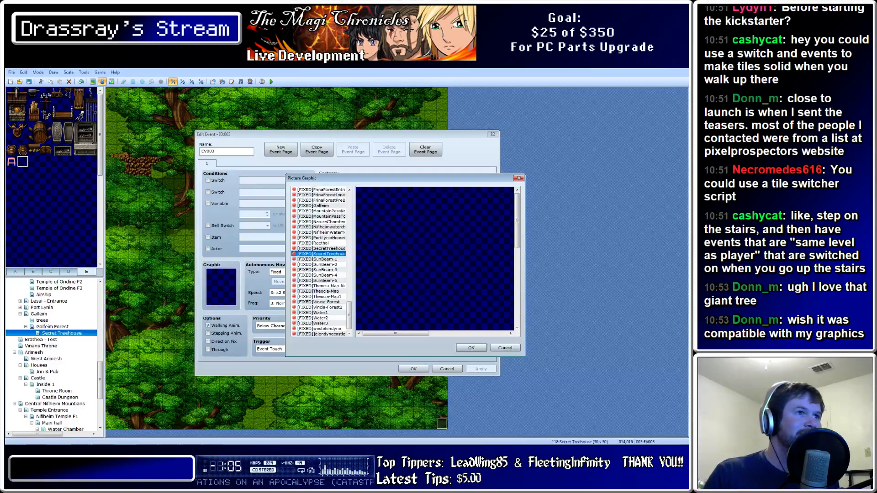
{"action": "left_click", "coordinate": [321, 248]}
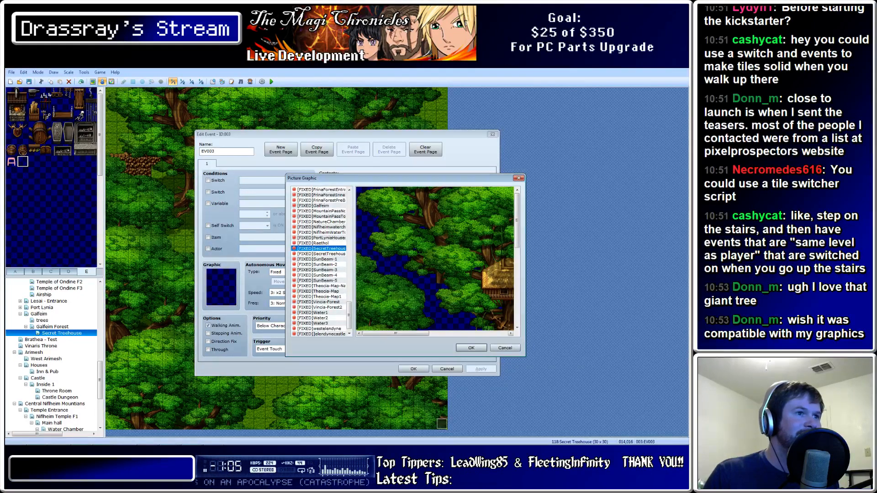
{"action": "key", "text": "Return"}
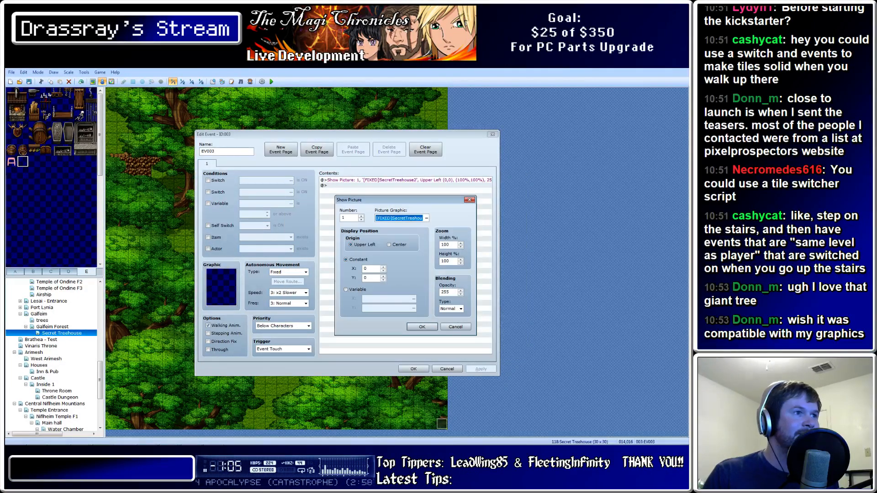
{"action": "key", "text": "Return"}
{"action": "left_click", "coordinate": [308, 349]}
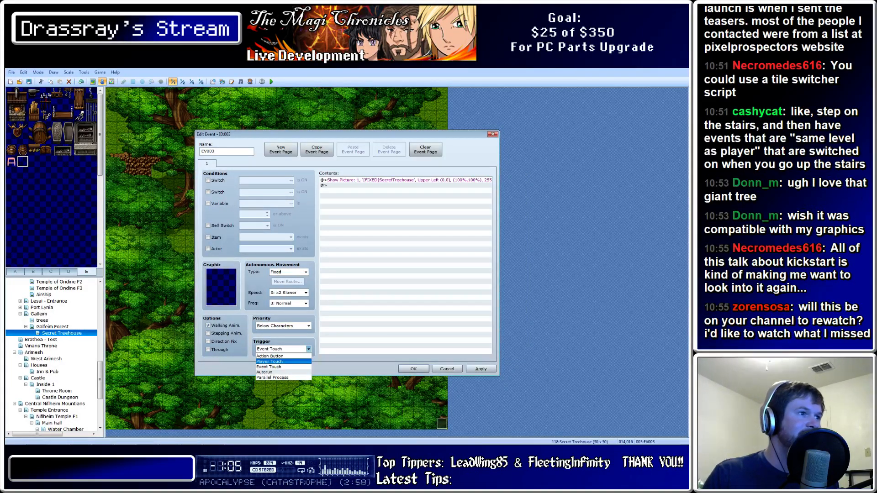
{"action": "left_click", "coordinate": [283, 361]}
{"action": "left_click", "coordinate": [424, 369]}
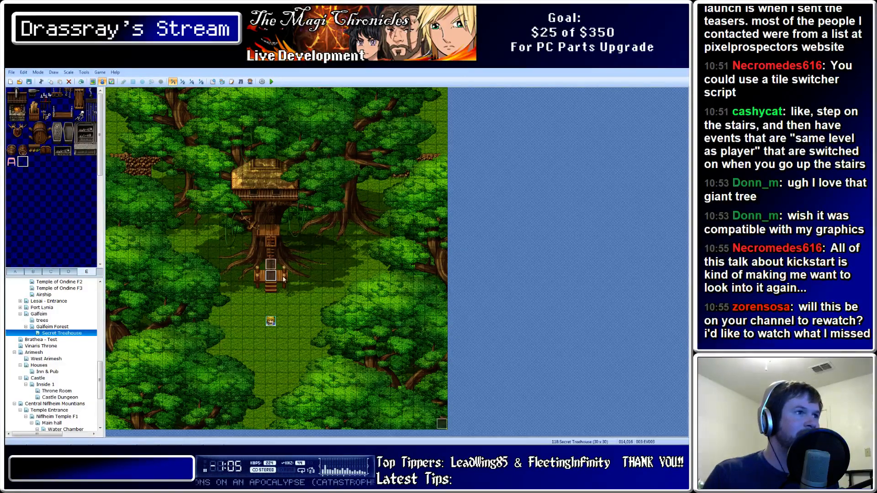
Set the upper stairs event's trigger to Player Touch, below characters, and save it
{"action": "double_click", "coordinate": [272, 265]}
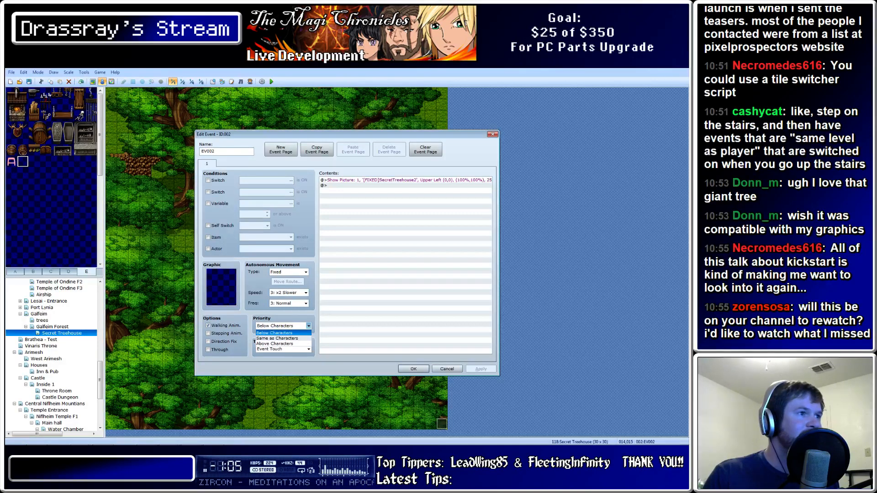
{"action": "left_click", "coordinate": [308, 349]}
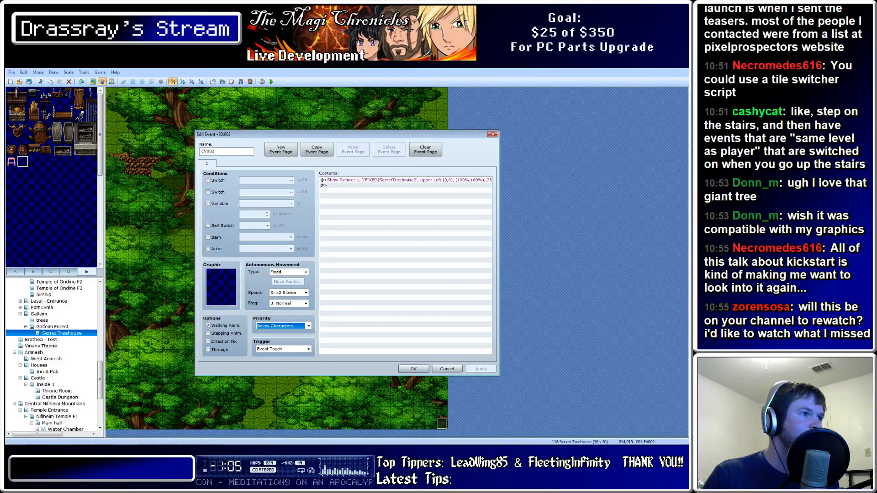
{"action": "left_click", "coordinate": [308, 349]}
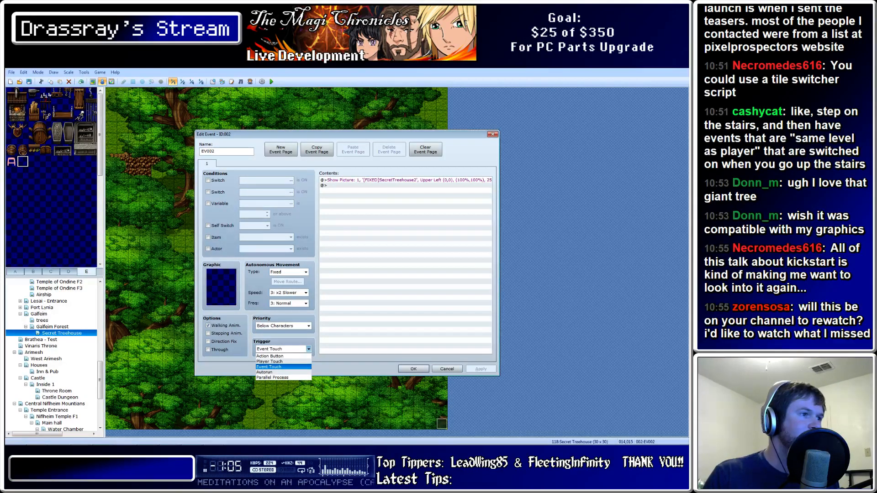
{"action": "left_click", "coordinate": [270, 362]}
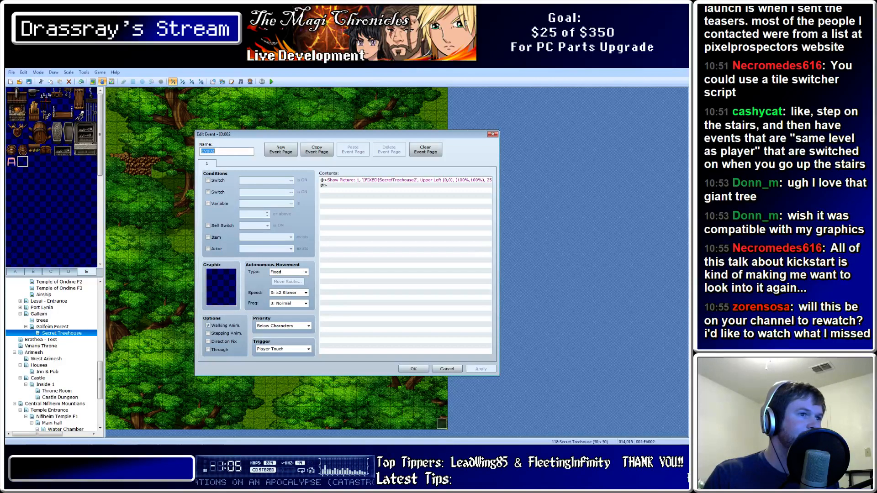
{"action": "left_click", "coordinate": [414, 369]}
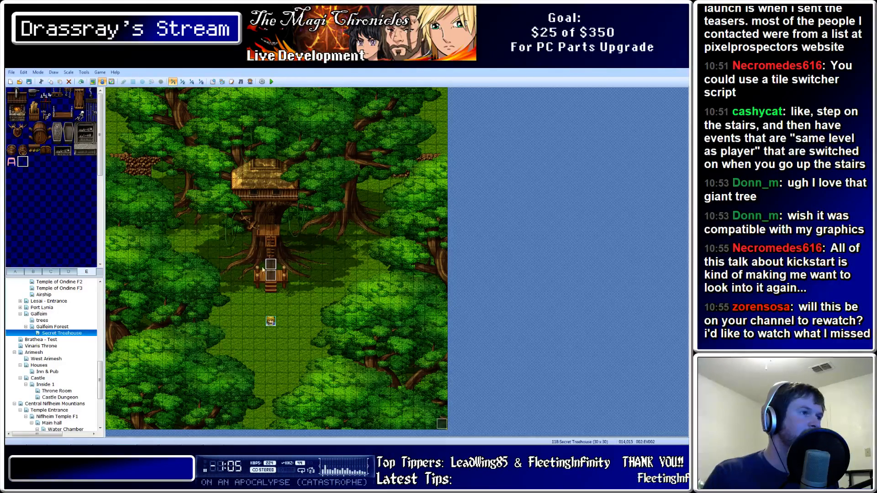
Select the lower ladder event and start a playtest of the game
{"action": "left_click", "coordinate": [274, 279]}
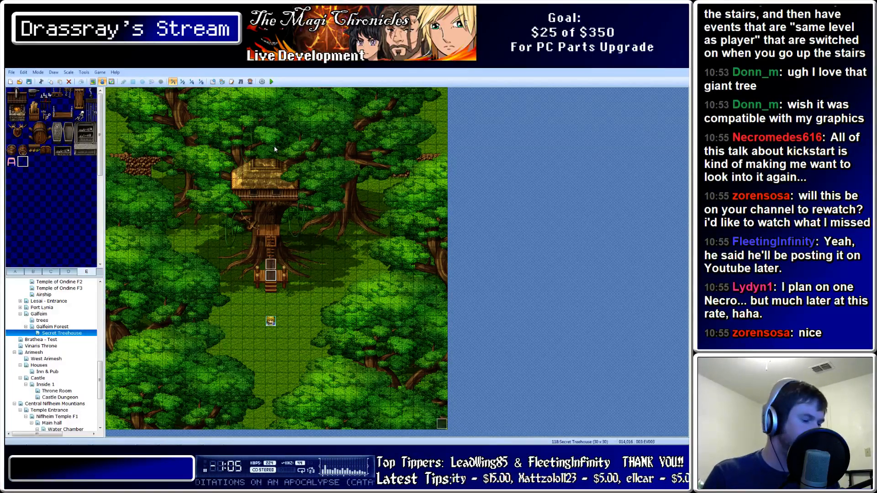
{"action": "left_click", "coordinate": [271, 81]}
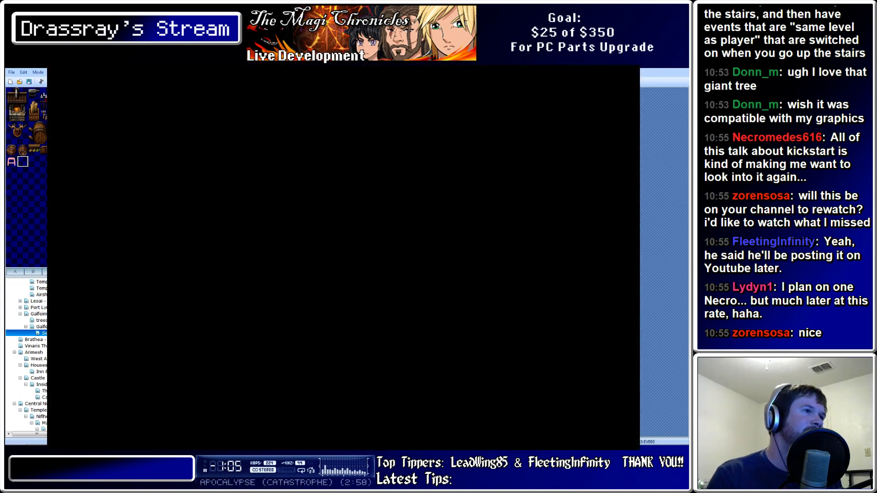
Start a New Game and walk the hero up the ladder to the treehouse and back down repeatedly
{"action": "key", "text": "Return"}
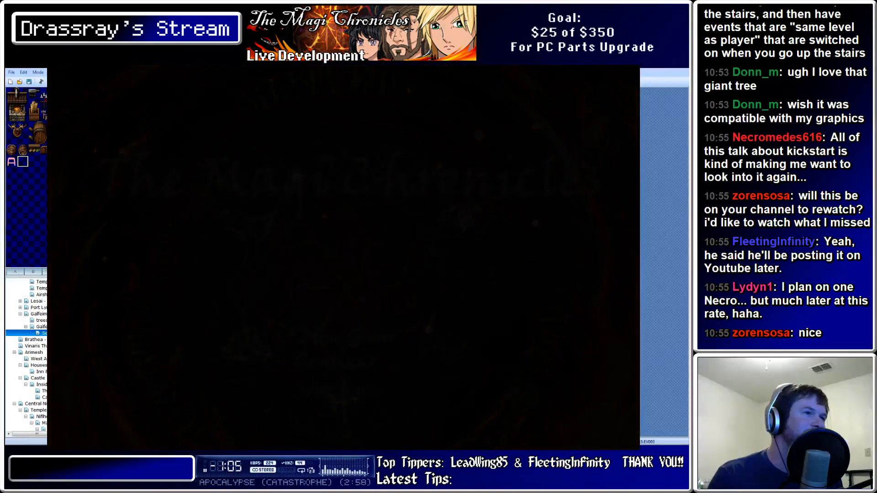
{"action": "key", "text": "Up"}
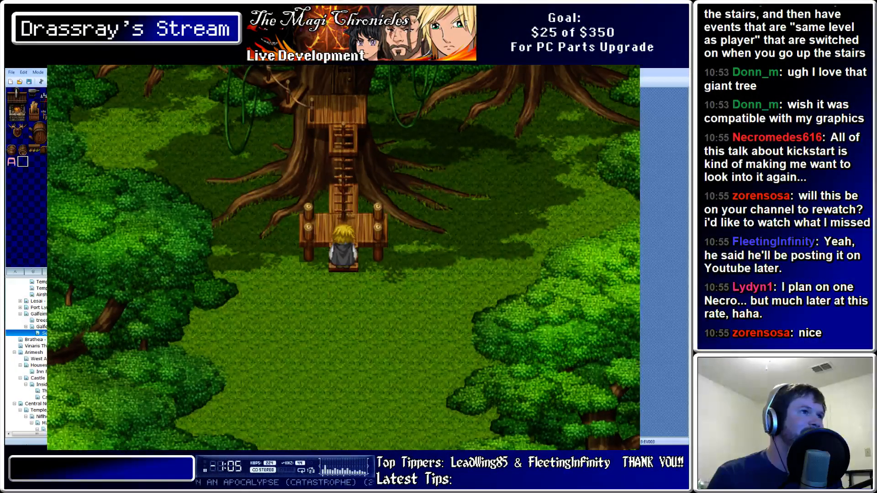
{"action": "key", "text": "Up"}
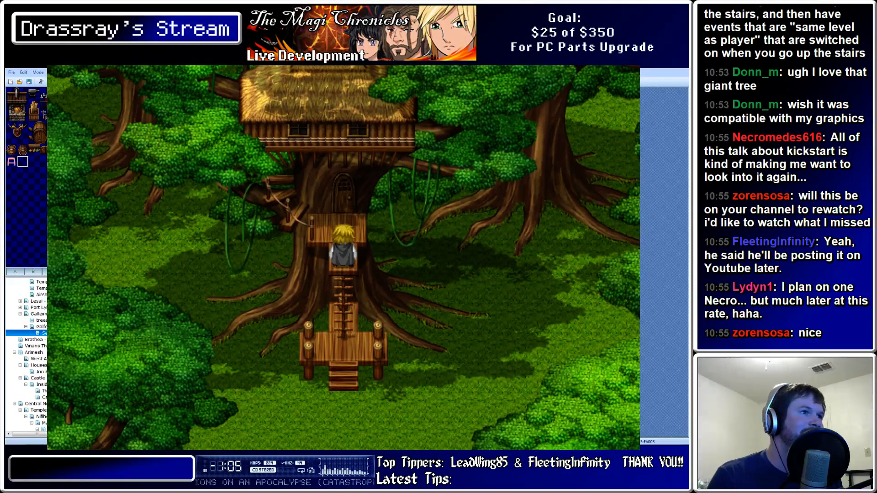
{"action": "key", "text": "Up"}
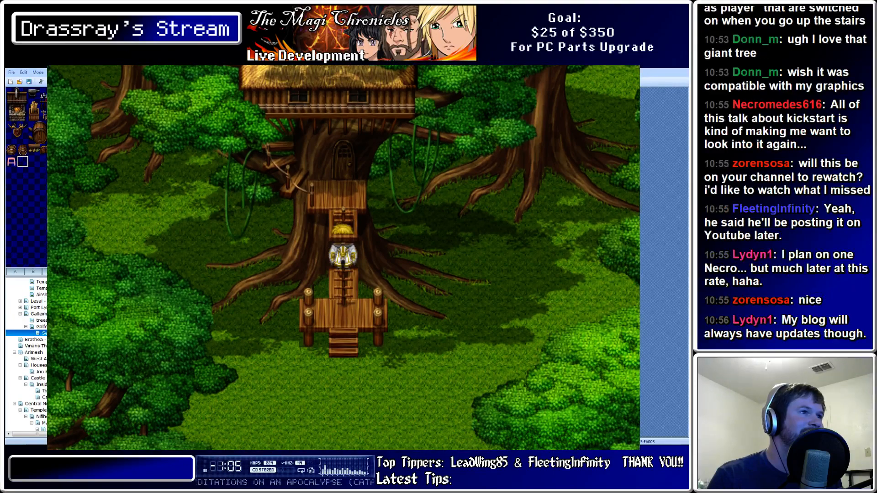
{"action": "key", "text": "Down"}
{"action": "key", "text": "Up"}
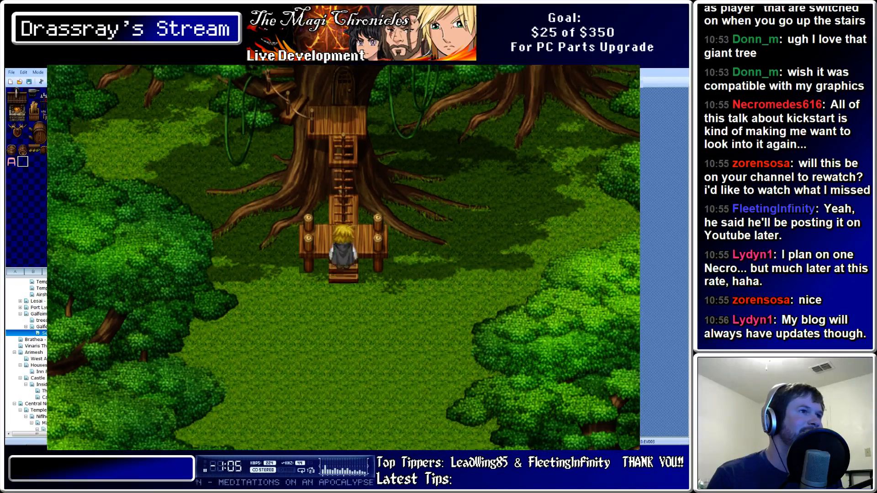
{"action": "key", "text": "Down"}
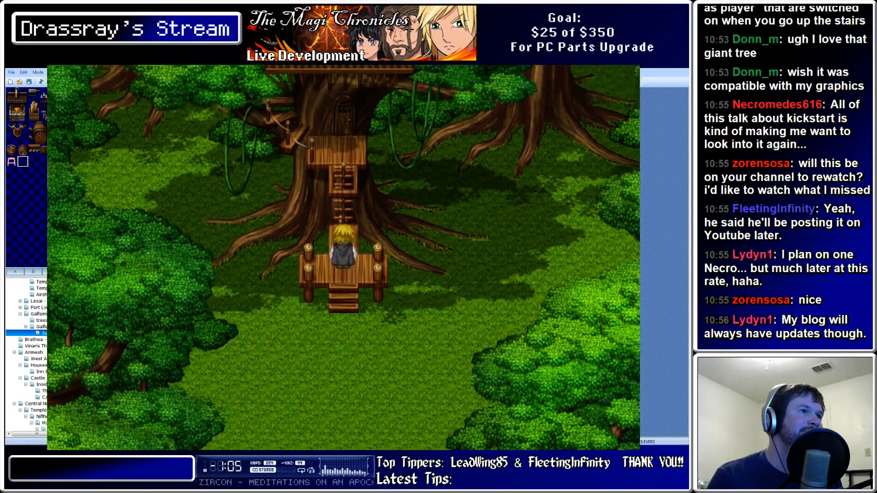
{"action": "key", "text": "Up"}
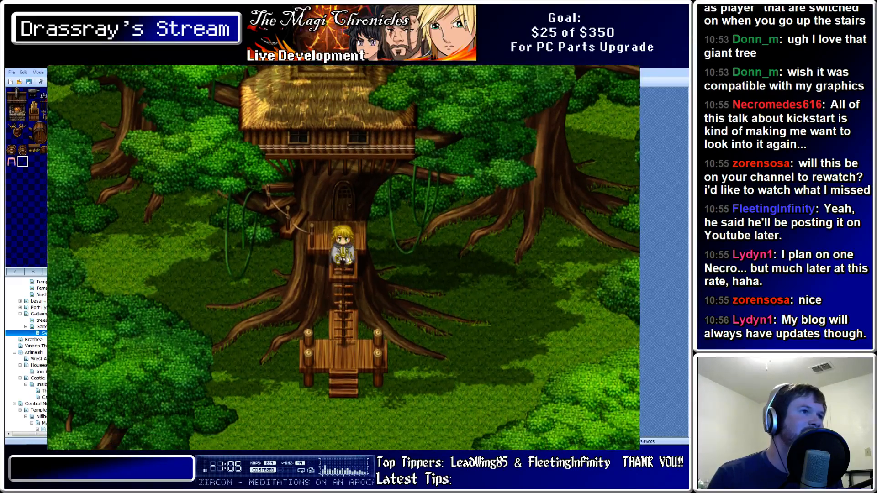
{"action": "key", "text": "Down"}
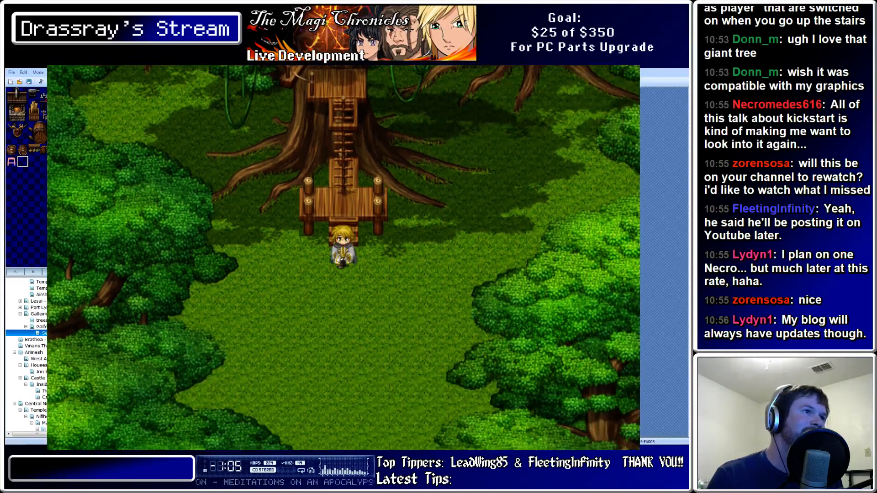
{"action": "key", "text": "Up"}
{"action": "key", "text": "Down"}
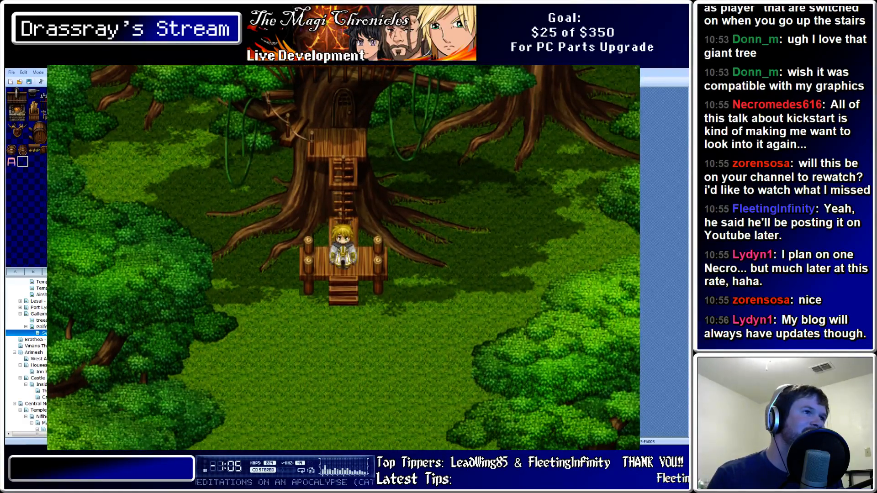
{"action": "key", "text": "Up"}
{"action": "key", "text": "Down"}
{"action": "key", "text": "Down"}
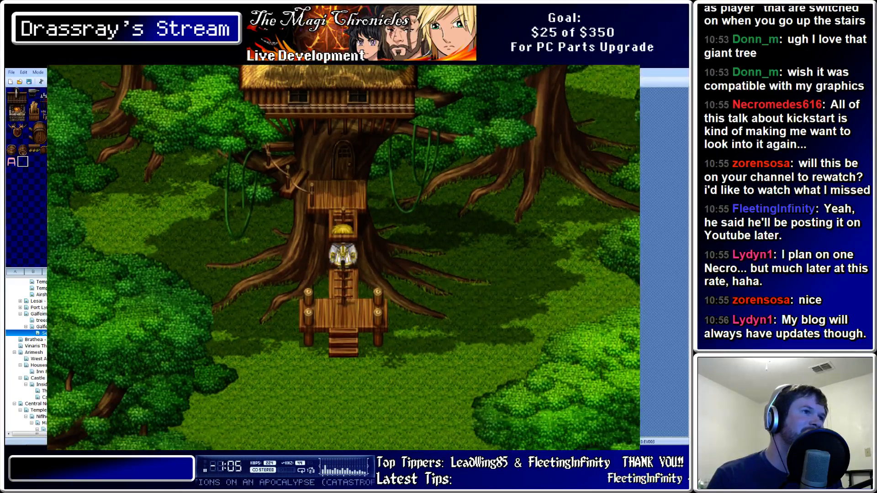
{"action": "key", "text": "Up"}
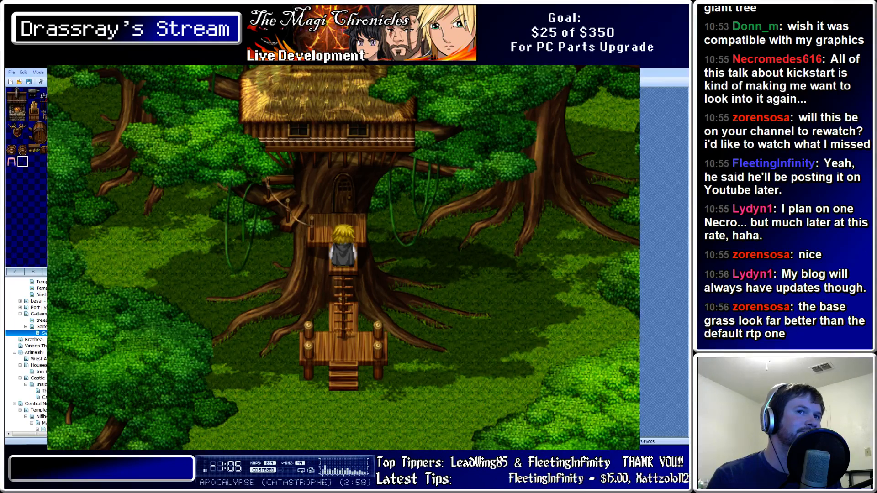
{"action": "key", "text": "Down"}
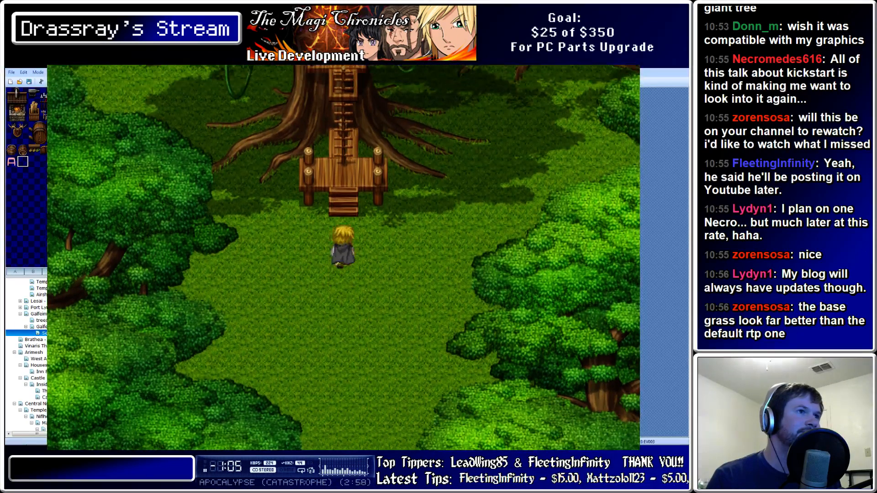
{"action": "key", "text": "Up"}
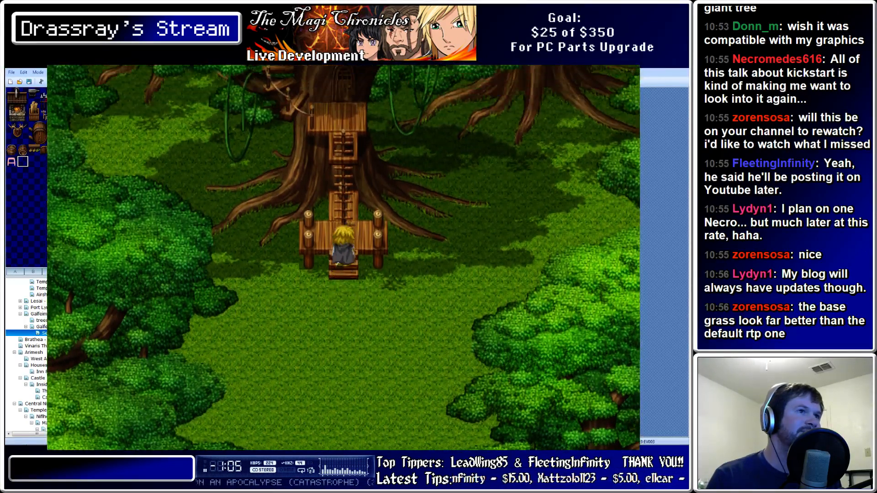
{"action": "key", "text": "Down"}
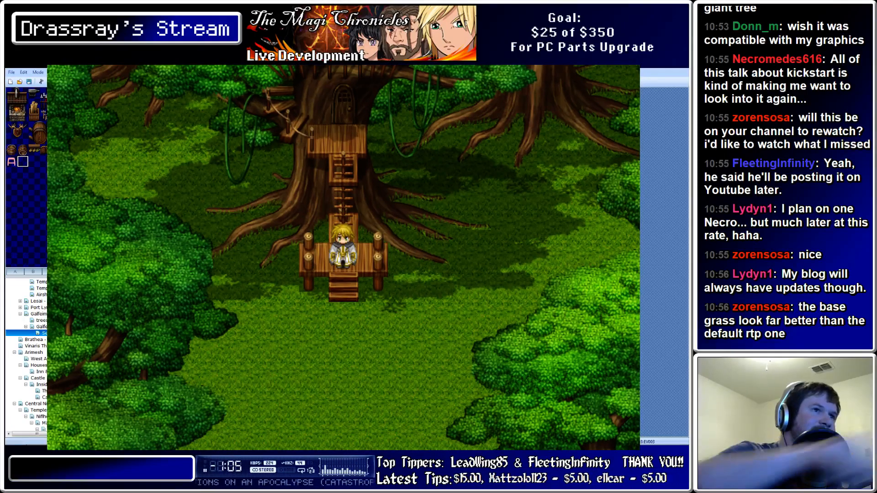
{"action": "key", "text": "Up"}
{"action": "key", "text": "Down"}
{"action": "key", "text": "Up"}
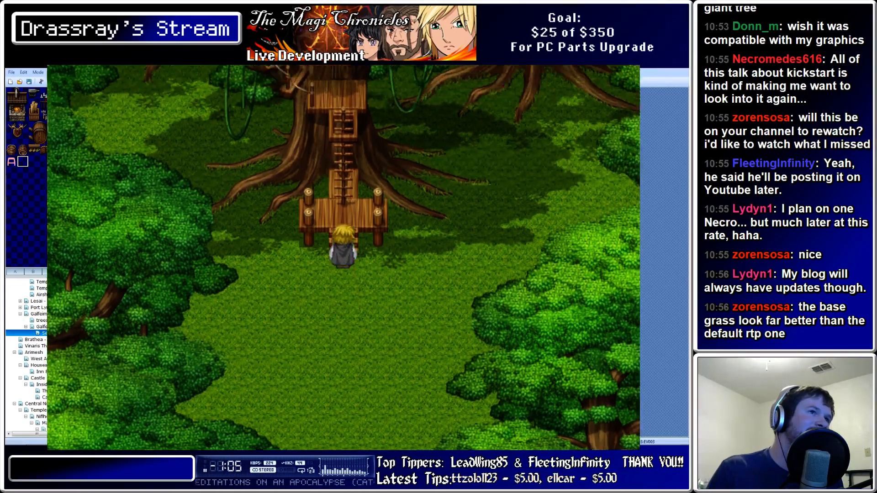
{"action": "key", "text": "Up"}
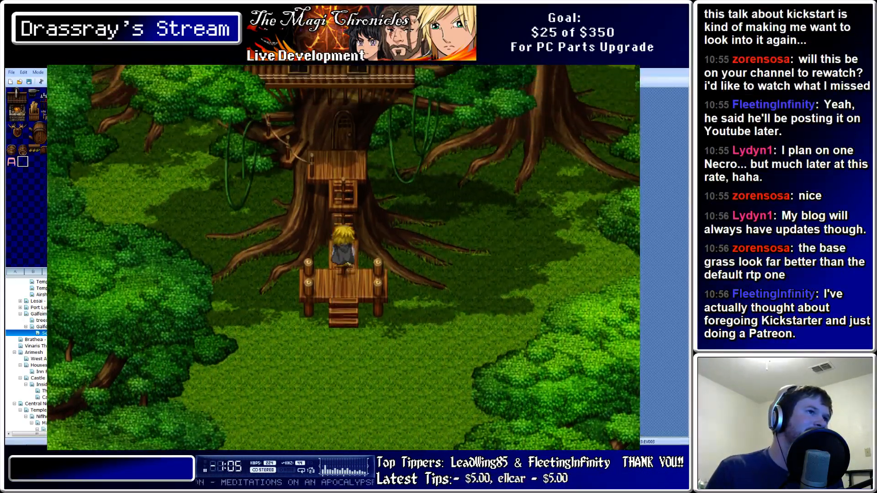
{"action": "key", "text": "Down"}
{"action": "key", "text": "Up"}
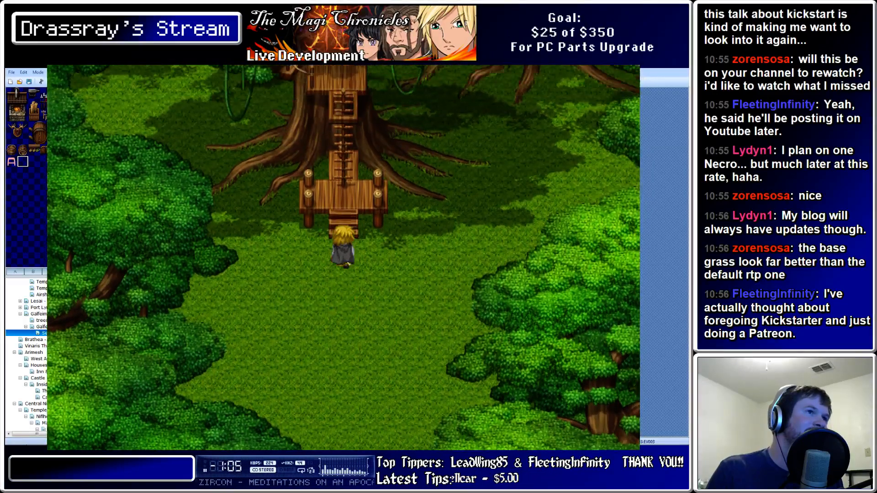
{"action": "key", "text": "Down"}
Climb the hero up and down the ladder between the grass, lower platform and treehouse door
{"action": "key", "text": "Up"}
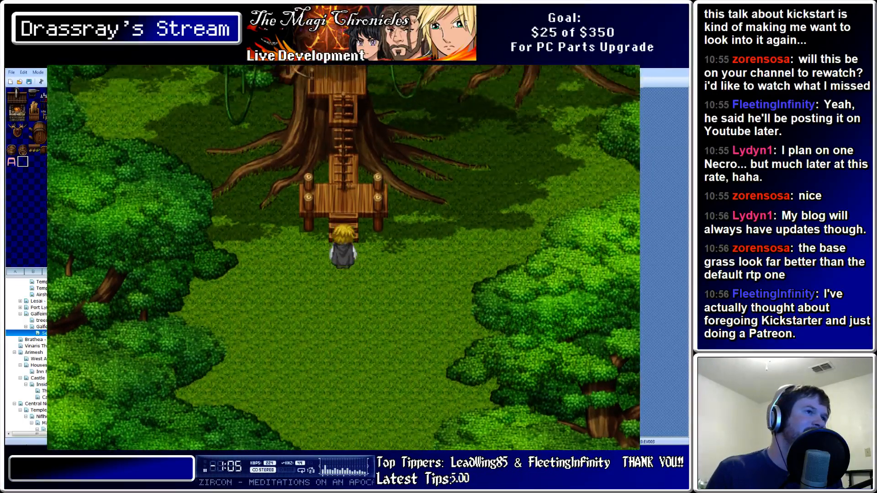
{"action": "key", "text": "Up"}
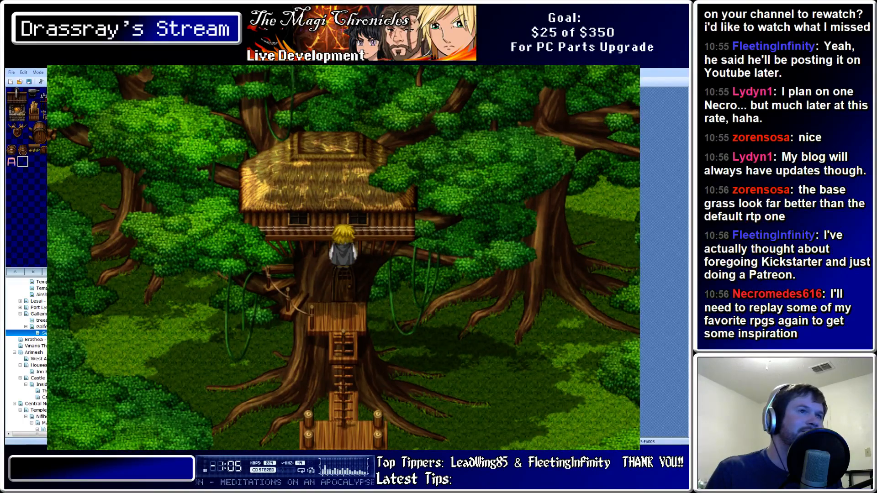
{"action": "key", "text": "Up"}
{"action": "key", "text": "Down"}
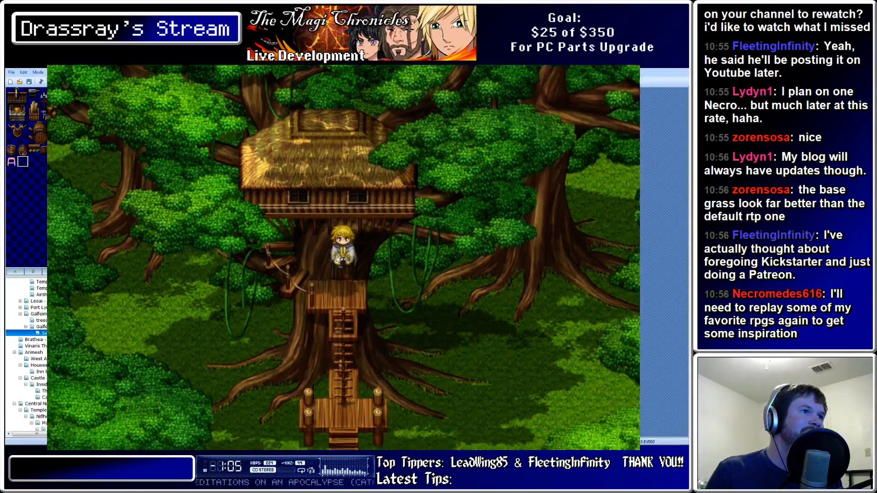
{"action": "key", "text": "Down"}
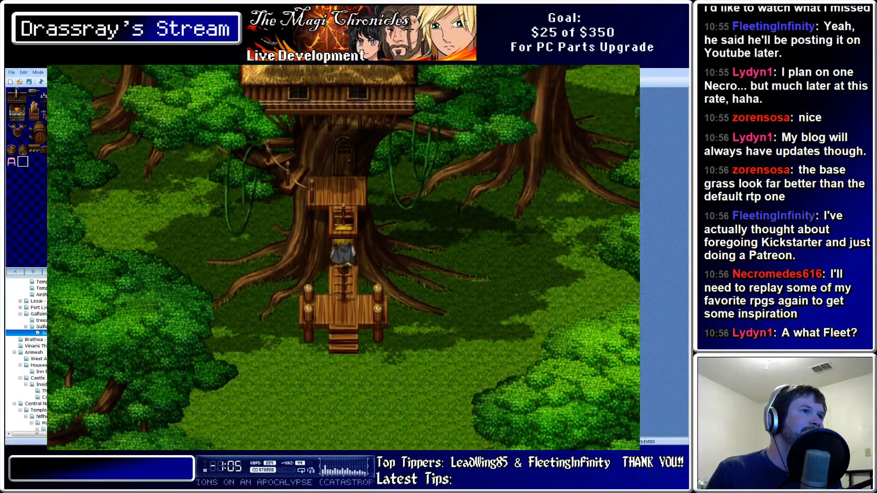
{"action": "key", "text": "Up"}
{"action": "key", "text": "Down"}
{"action": "key", "text": "Up"}
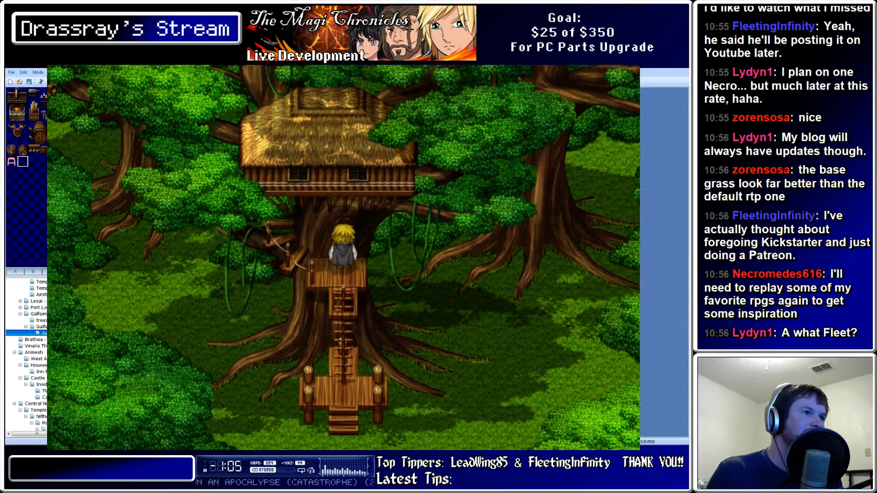
{"action": "key", "text": "Down"}
{"action": "key", "text": "Up"}
{"action": "key", "text": "Up"}
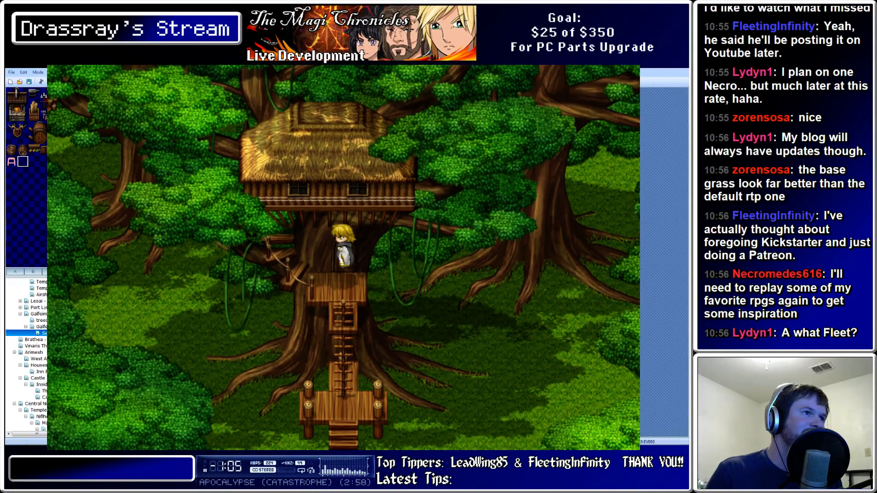
{"action": "key", "text": "Down"}
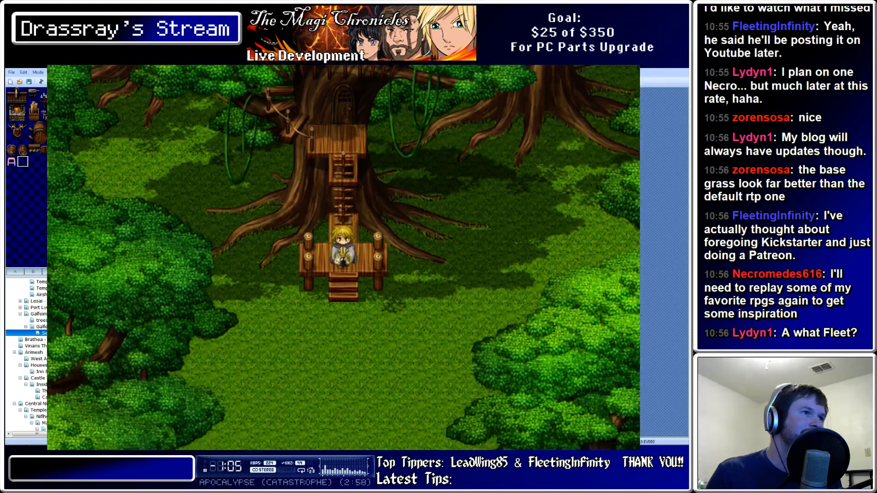
{"action": "key", "text": "Up"}
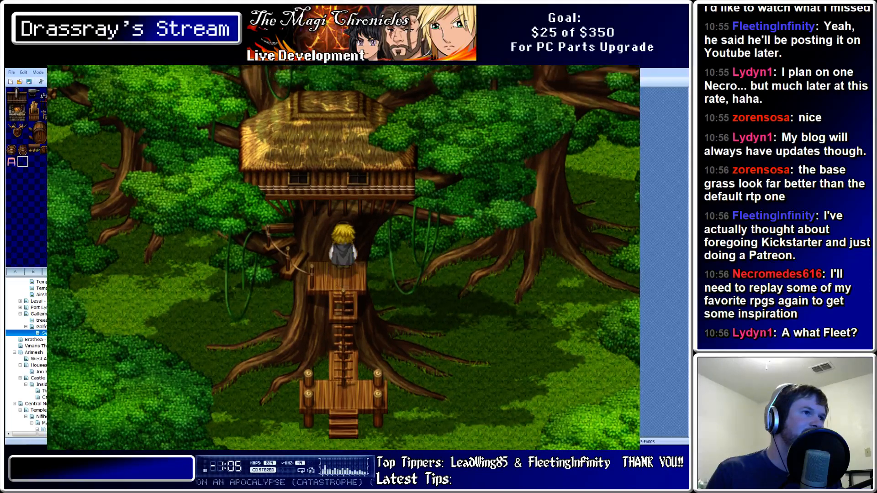
{"action": "key", "text": "Down"}
{"action": "key", "text": "Up"}
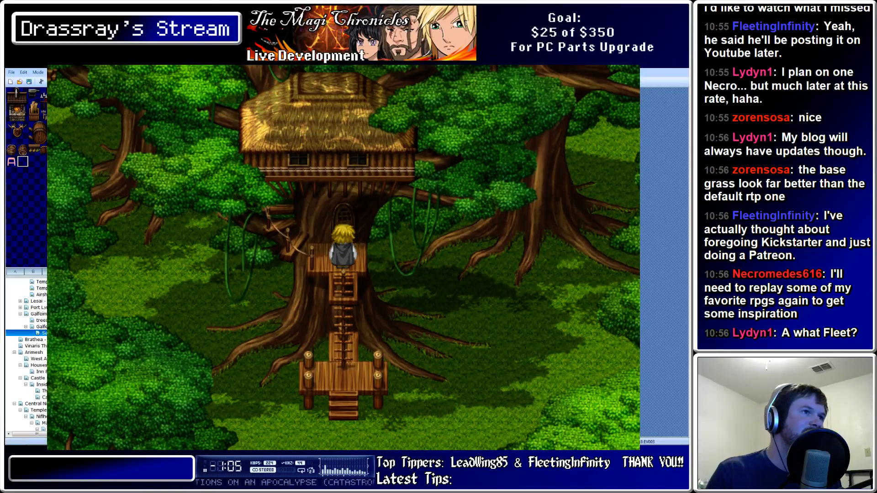
{"action": "key", "text": "Down"}
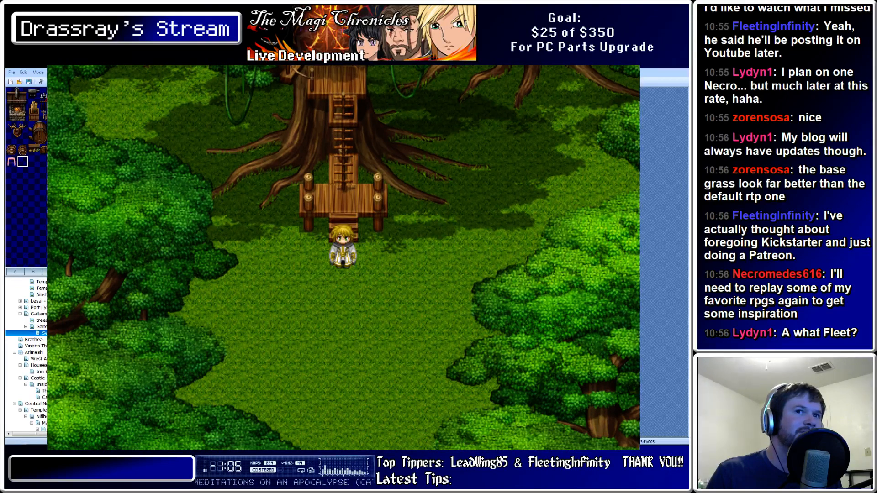
{"action": "key", "text": "Down"}
{"action": "key", "text": "Up"}
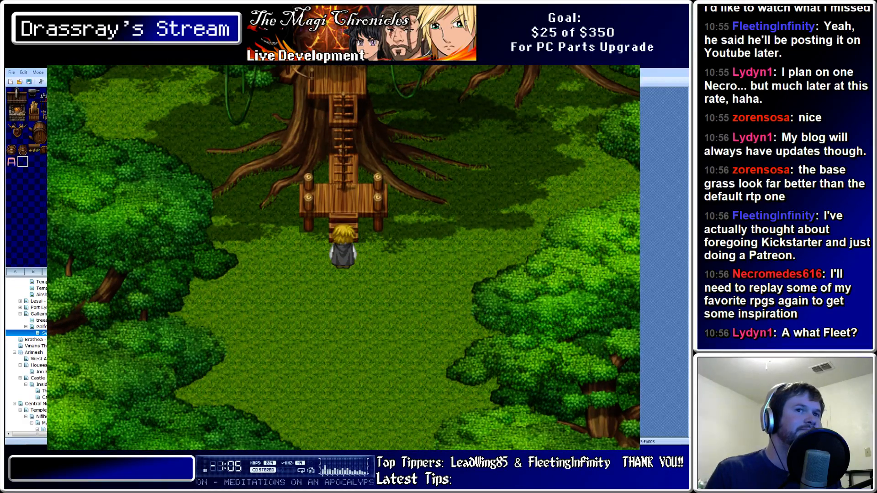
{"action": "key", "text": "Up"}
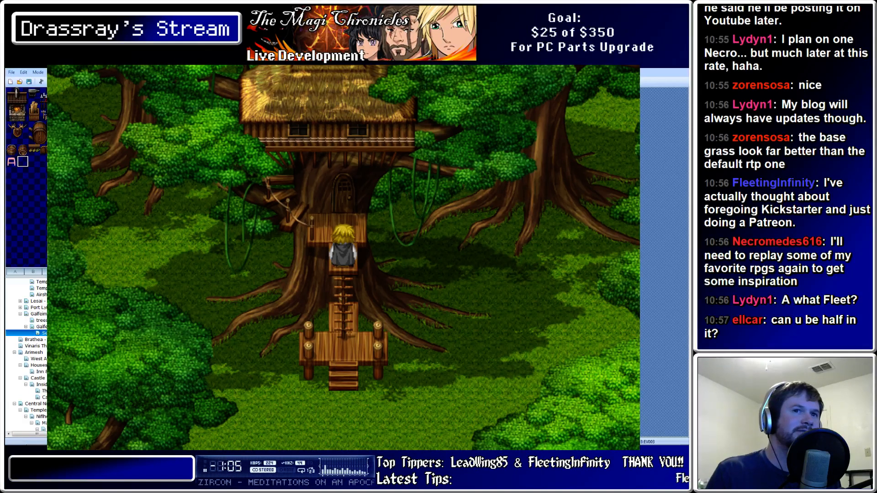
{"action": "key", "text": "Down"}
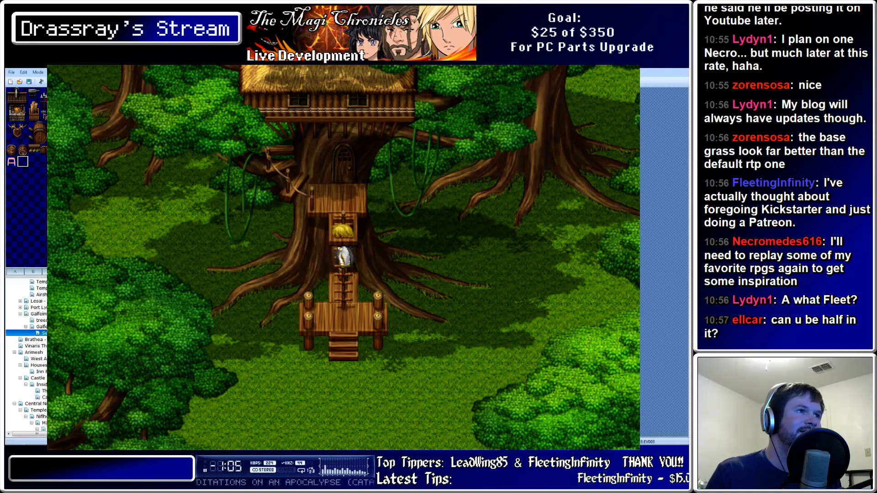
{"action": "key", "text": "Up"}
{"action": "key", "text": "Down"}
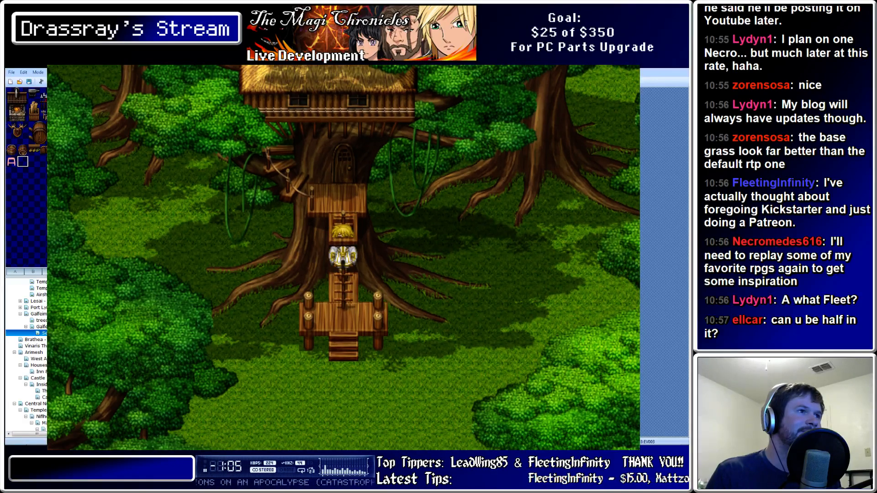
{"action": "key", "text": "Up"}
{"action": "key", "text": "Down"}
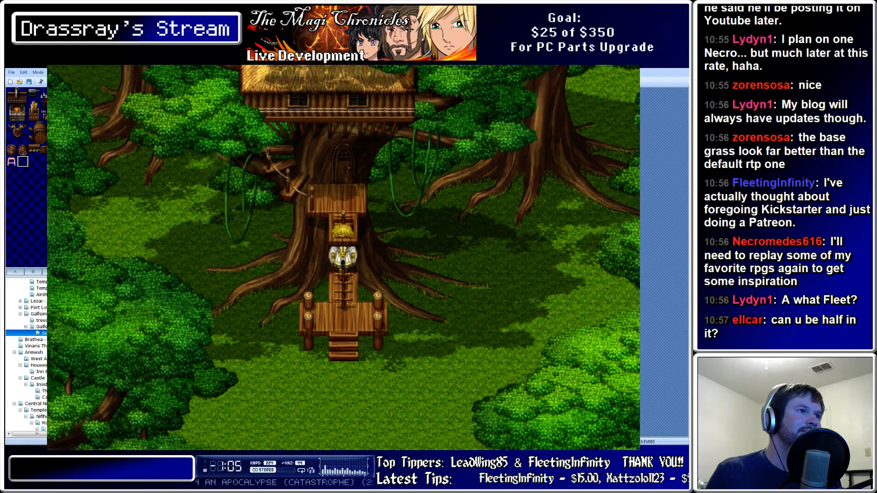
{"action": "key", "text": "Down"}
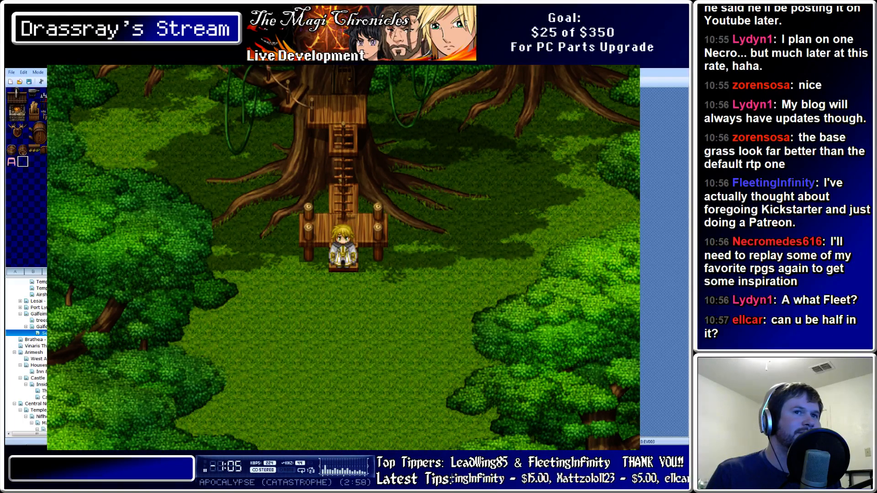
{"action": "key", "text": "Up"}
{"action": "key", "text": "Up"}
{"action": "key", "text": "Up"}
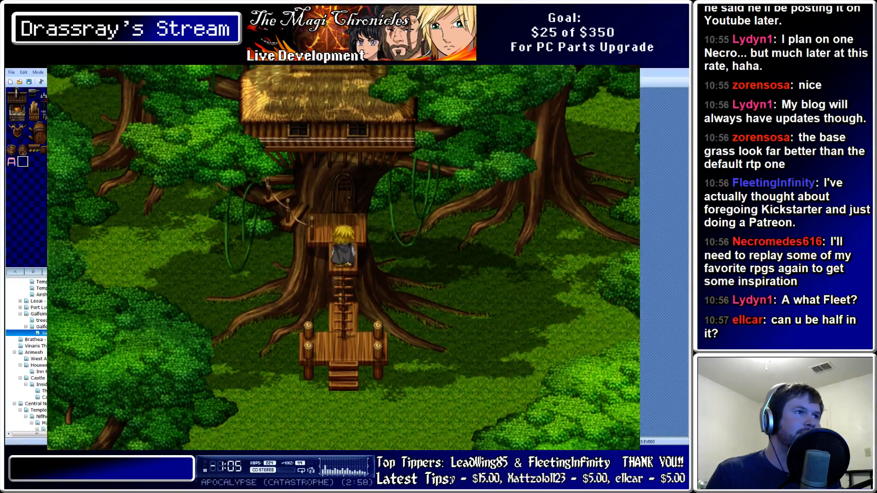
{"action": "key", "text": "Down"}
{"action": "key", "text": "Up"}
{"action": "key", "text": "Up"}
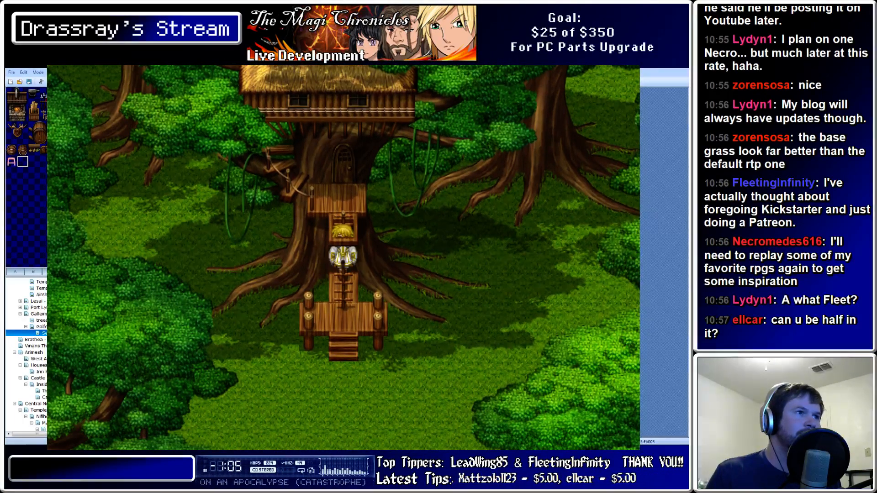
{"action": "key", "text": "Down"}
{"action": "key", "text": "Down"}
{"action": "key", "text": "Down"}
{"action": "key", "text": "Down"}
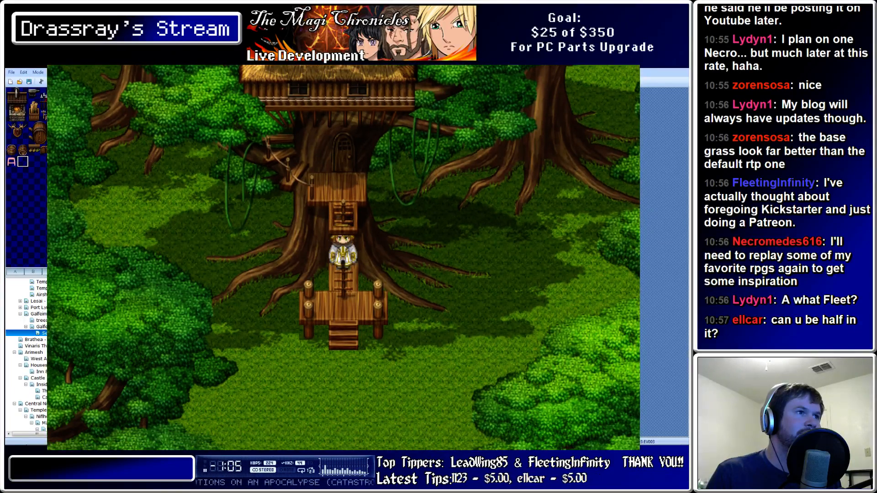
{"action": "key", "text": "Down"}
{"action": "key", "text": "Down"}
{"action": "key", "text": "Down"}
{"action": "key", "text": "Down"}
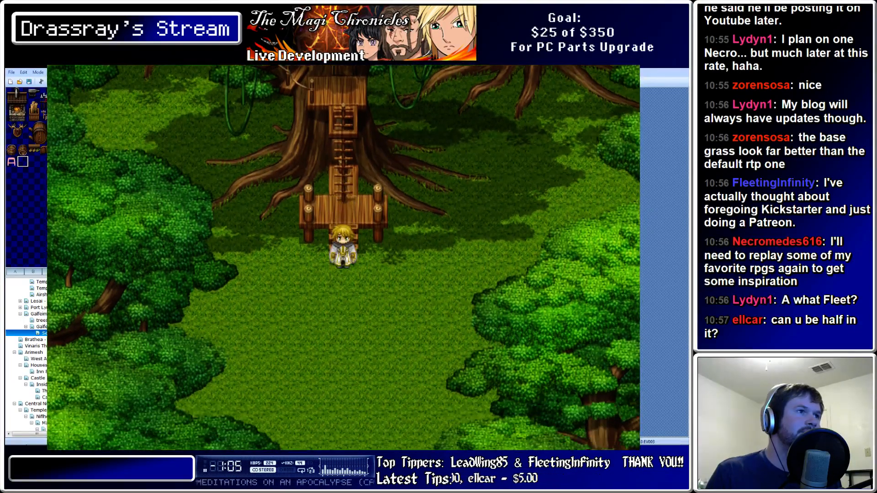
Walk the hero around under the tree canopy to check it passes behind the foliage
{"action": "key", "text": "Right"}
{"action": "key", "text": "Right"}
{"action": "key", "text": "Right"}
{"action": "key", "text": "Up"}
{"action": "key", "text": "Up"}
{"action": "key", "text": "Up"}
{"action": "key", "text": "Up"}
{"action": "key", "text": "Up"}
{"action": "key", "text": "Up"}
{"action": "key", "text": "Right"}
{"action": "key", "text": "Up"}
{"action": "key", "text": "Left"}
{"action": "key", "text": "Left"}
{"action": "key", "text": "Left"}
{"action": "key", "text": "Left"}
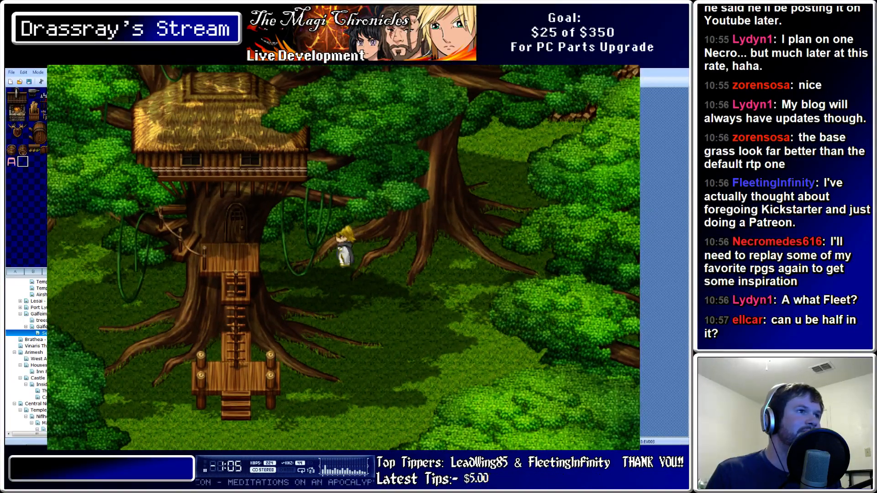
{"action": "key", "text": "Up"}
{"action": "key", "text": "Up"}
{"action": "key", "text": "Up"}
{"action": "key", "text": "Up"}
{"action": "key", "text": "Left"}
{"action": "key", "text": "Left"}
{"action": "key", "text": "Left"}
{"action": "key", "text": "Down"}
{"action": "key", "text": "Down"}
{"action": "key", "text": "Down"}
{"action": "key", "text": "Down"}
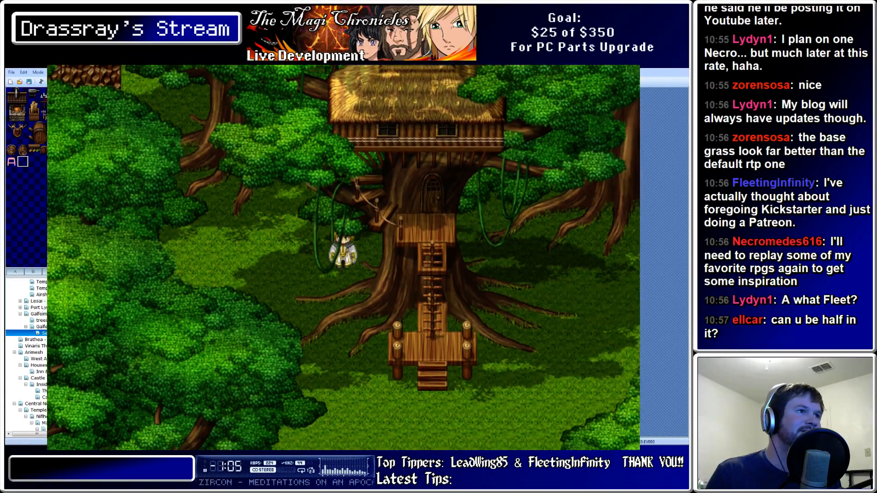
{"action": "key", "text": "Left"}
{"action": "key", "text": "Left"}
{"action": "key", "text": "Left"}
{"action": "key", "text": "Right"}
{"action": "key", "text": "Right"}
{"action": "key", "text": "Right"}
{"action": "key", "text": "Up"}
{"action": "key", "text": "Up"}
{"action": "key", "text": "Up"}
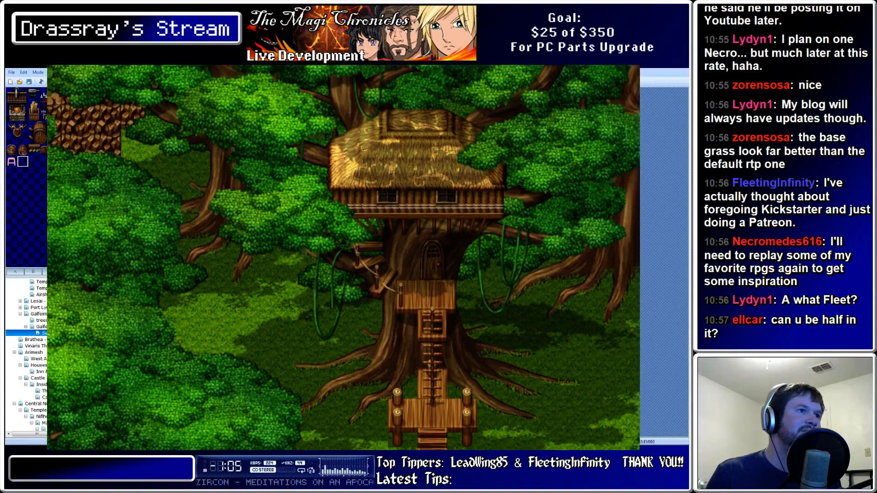
{"action": "key", "text": "Right"}
{"action": "key", "text": "Right"}
{"action": "key", "text": "Right"}
{"action": "key", "text": "Right"}
{"action": "key", "text": "Right"}
{"action": "key", "text": "Right"}
{"action": "key", "text": "Right"}
{"action": "key", "text": "Up"}
{"action": "key", "text": "Up"}
{"action": "key", "text": "Up"}
{"action": "key", "text": "Up"}
{"action": "key", "text": "Left"}
{"action": "key", "text": "Left"}
{"action": "key", "text": "Left"}
{"action": "key", "text": "Left"}
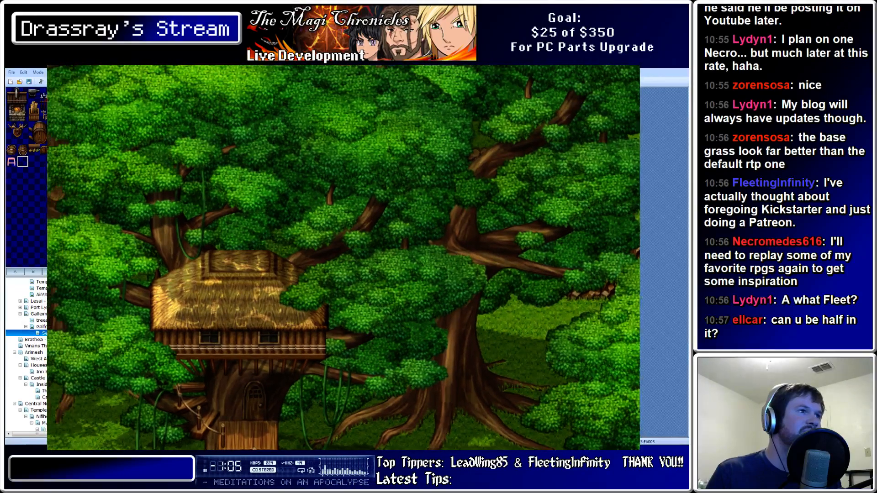
{"action": "key", "text": "Down"}
{"action": "key", "text": "Down"}
{"action": "key", "text": "Down"}
{"action": "key", "text": "Down"}
{"action": "key", "text": "Down"}
{"action": "key", "text": "Down"}
{"action": "key", "text": "Left"}
{"action": "key", "text": "Left"}
{"action": "key", "text": "Left"}
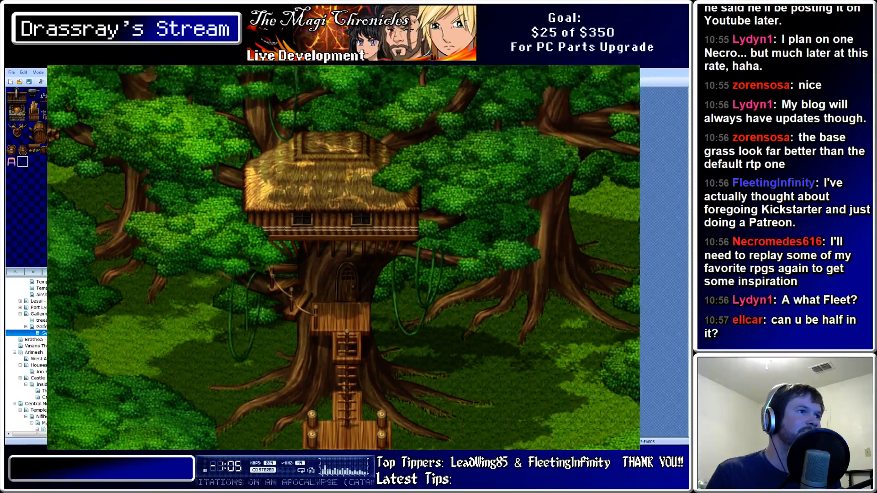
{"action": "key", "text": "Down"}
{"action": "key", "text": "Left"}
{"action": "key", "text": "Left"}
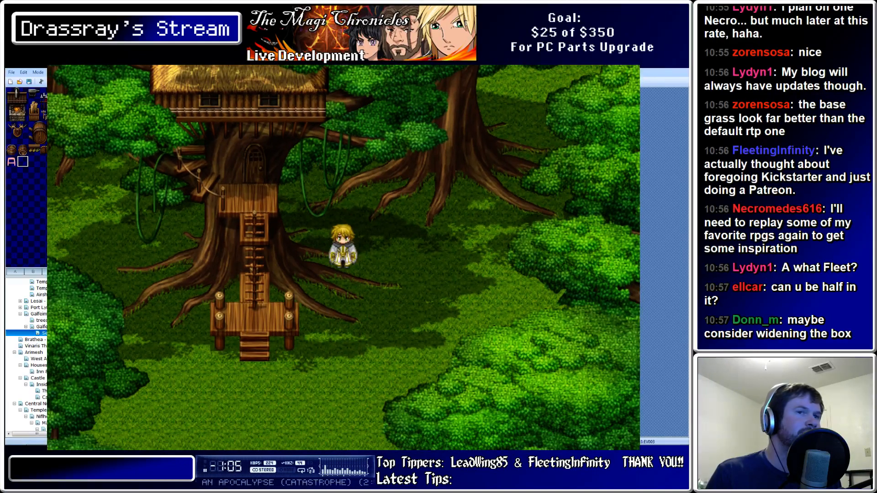
Walk back up the treehouse stairs to the platform, then close the Game window
{"action": "key", "text": "Left"}
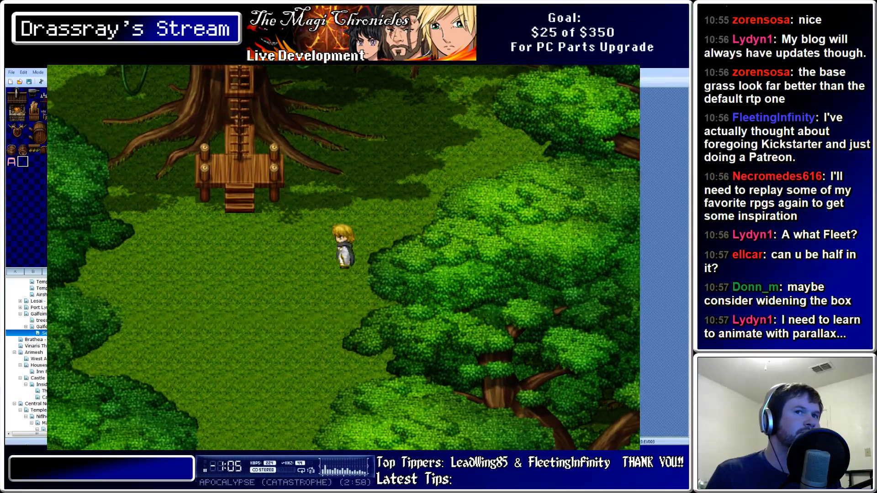
{"action": "key", "text": "Up"}
{"action": "key", "text": "Up"}
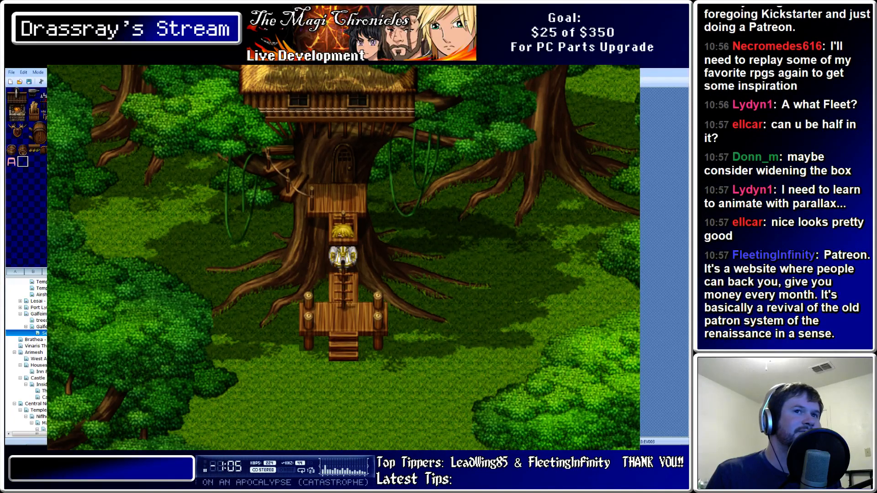
{"action": "key", "text": "Up"}
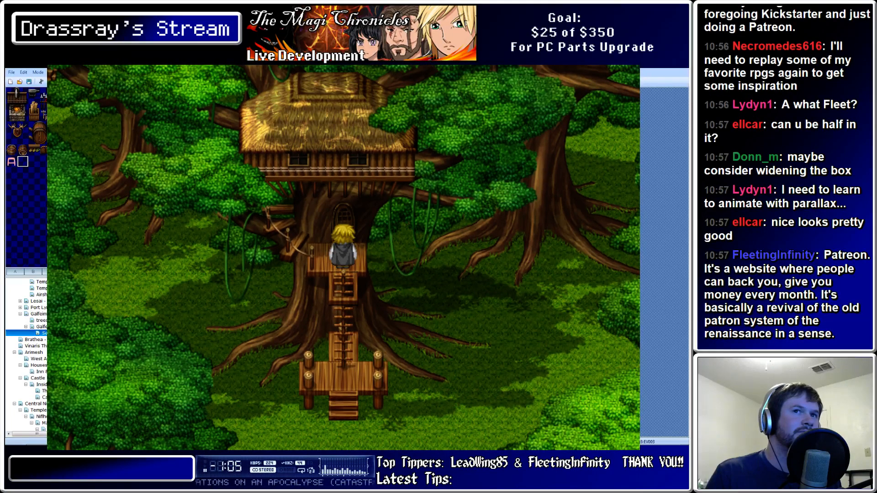
{"action": "key", "text": "Down"}
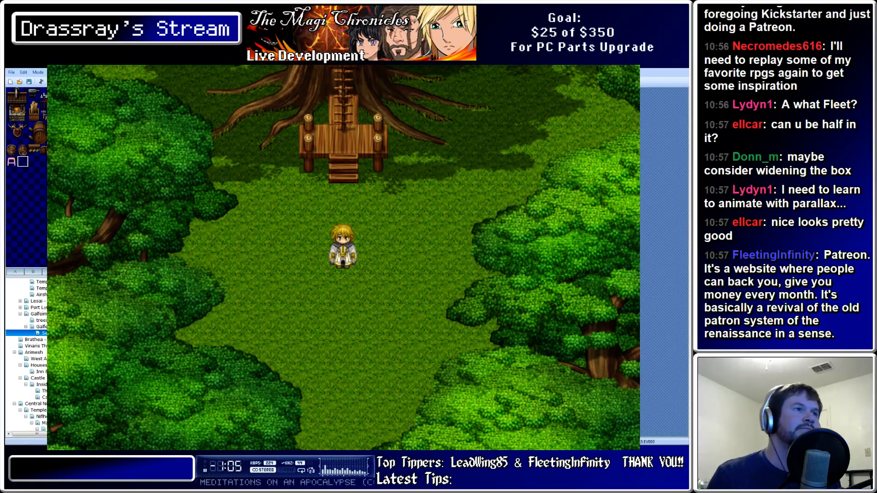
{"action": "key", "text": "Up"}
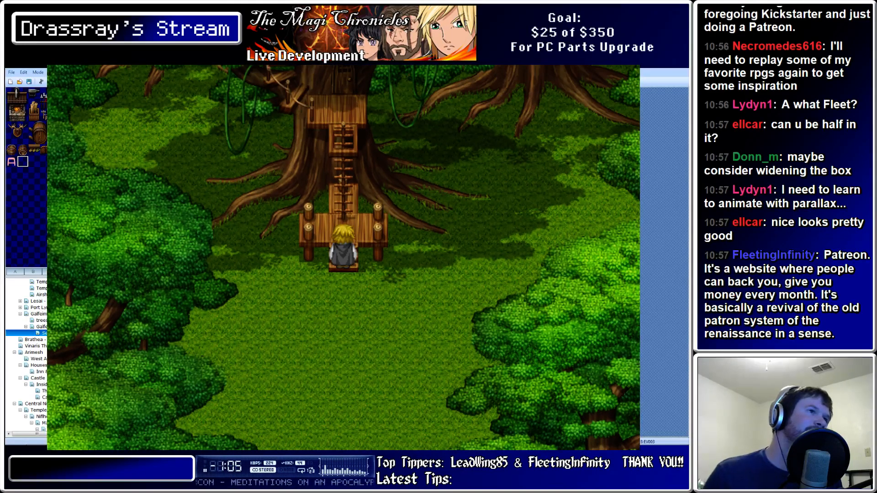
{"action": "left_click", "coordinate": [630, 67]}
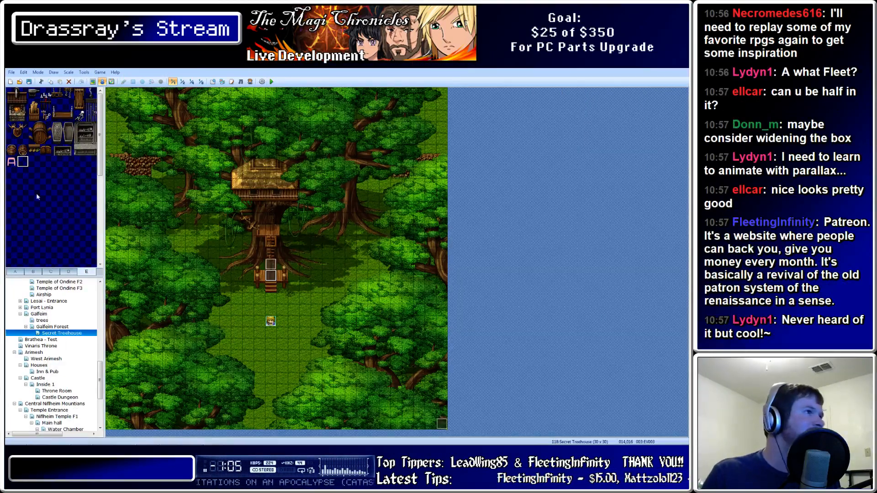
Pick the tall-grass tile from tab A in Map mode, trying a fill and undoing it
{"action": "left_click", "coordinate": [15, 271]}
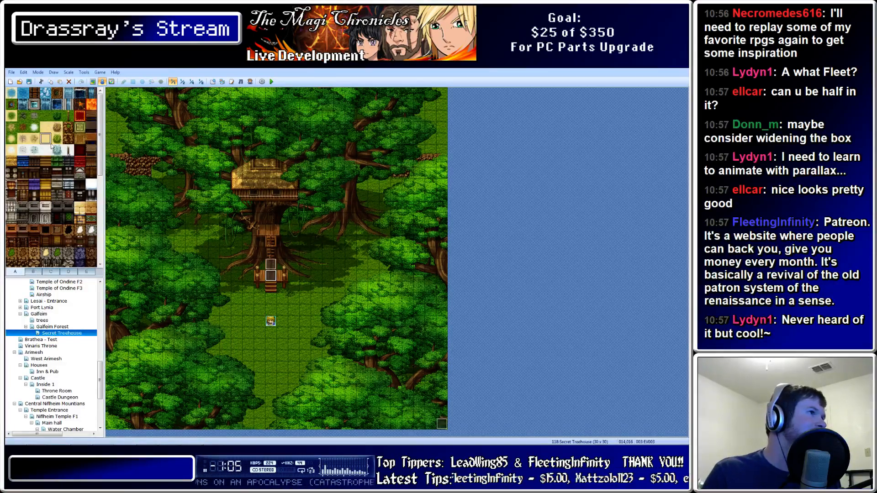
{"action": "left_click", "coordinate": [56, 115]}
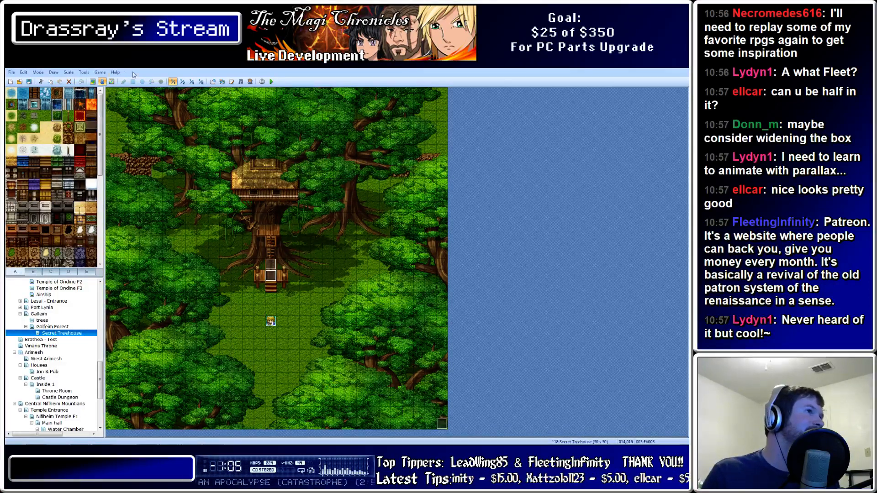
{"action": "left_click", "coordinate": [93, 81]}
{"action": "left_click", "coordinate": [296, 289]}
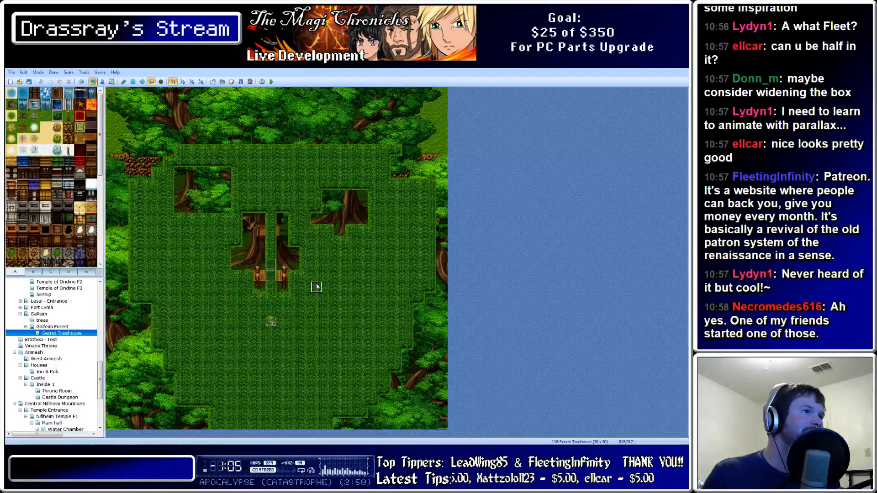
{"action": "key", "text": "ctrl+z"}
Paint four rectangular tall-grass patches in the clearing below the treehouse
{"action": "left_click", "coordinate": [133, 81]}
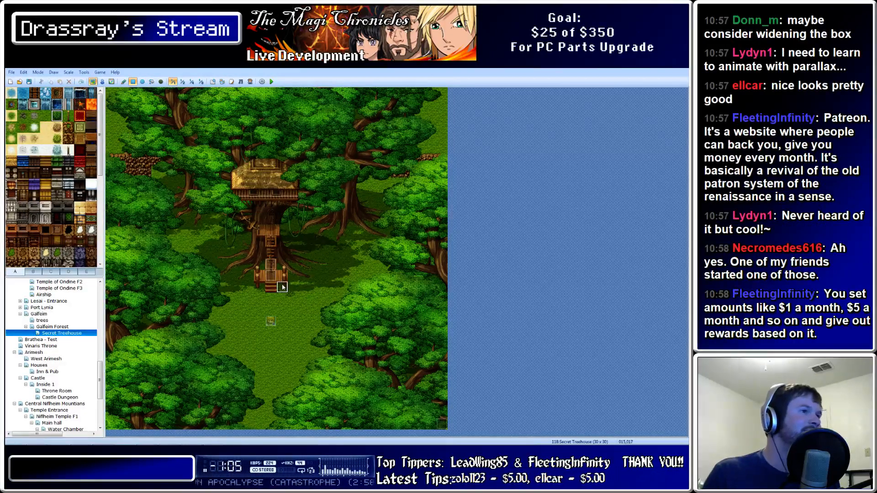
{"action": "left_click_drag", "start_coordinate": [296, 366], "coordinate": [335, 300]}
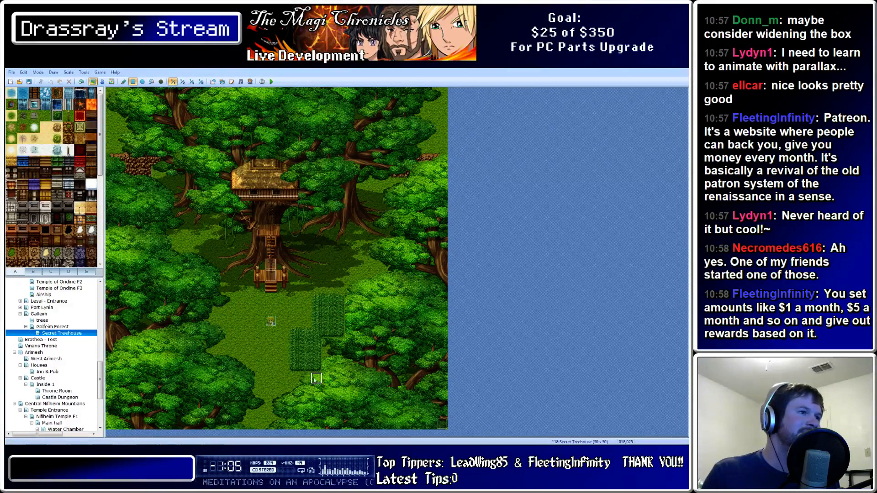
{"action": "left_click_drag", "start_coordinate": [271, 368], "coordinate": [246, 343]}
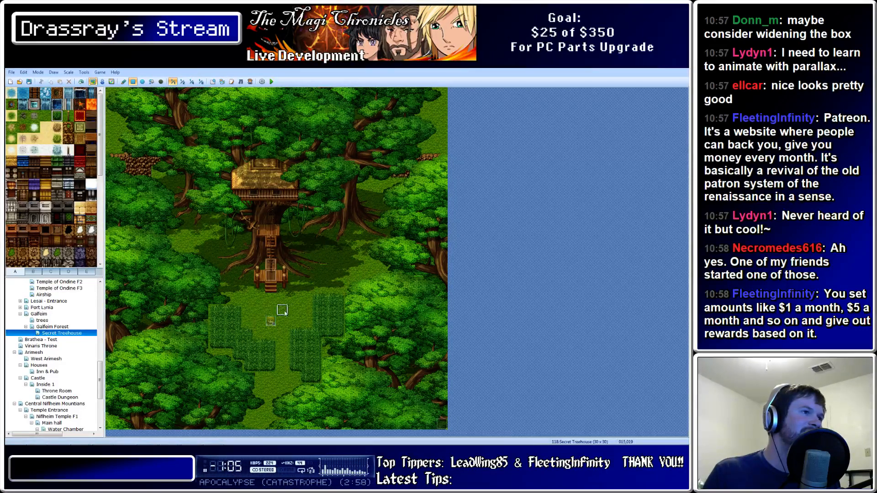
{"action": "left_click_drag", "start_coordinate": [265, 391], "coordinate": [242, 400]}
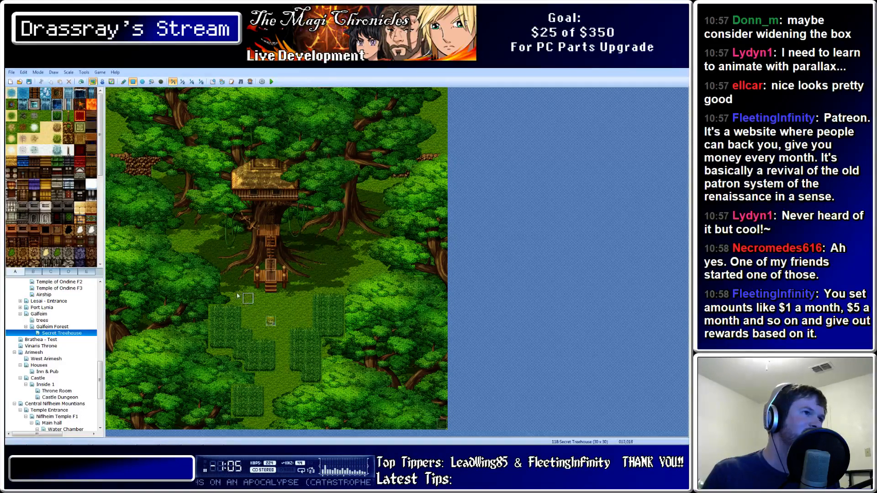
{"action": "mouse_move", "coordinate": [293, 429]}
{"action": "left_mouse_down"}
{"action": "mouse_move", "coordinate": [275, 397]}
{"action": "mouse_move", "coordinate": [245, 427]}
{"action": "left_mouse_up"}
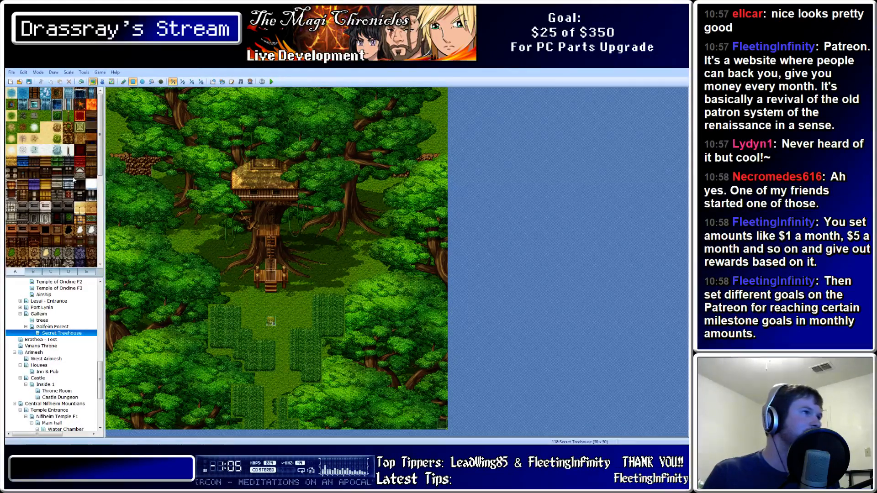
{"action": "left_click", "coordinate": [74, 272]}
Find the tall-grass tile on the tileset pages and paint it just left of the treehouse trunk
{"action": "scroll", "coordinate": [75, 273], "scroll_direction": "up", "scroll_amount": 5}
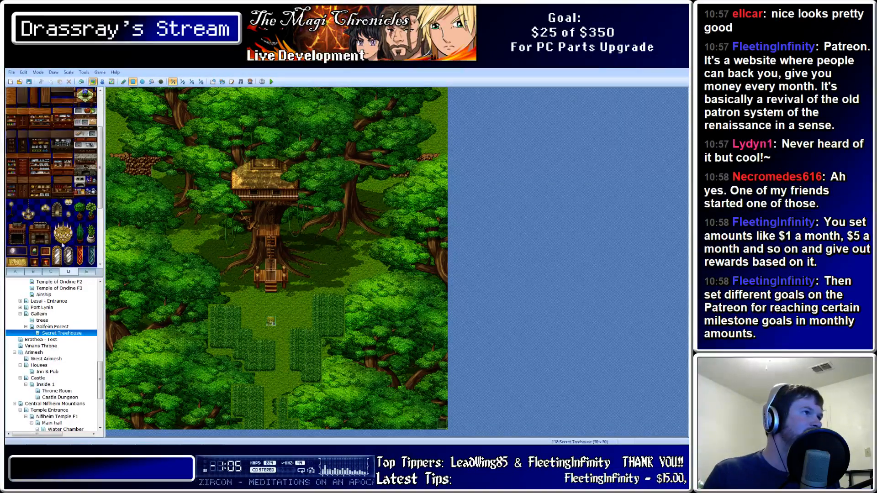
{"action": "left_click", "coordinate": [47, 272]}
{"action": "scroll", "coordinate": [47, 272], "scroll_direction": "up", "scroll_amount": 5}
{"action": "left_click", "coordinate": [33, 272]}
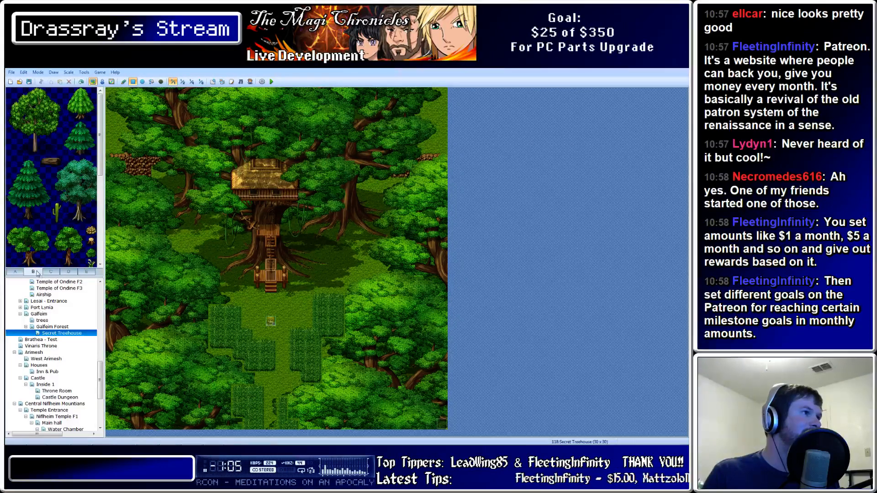
{"action": "scroll", "coordinate": [69, 195], "scroll_direction": "down", "scroll_amount": 3}
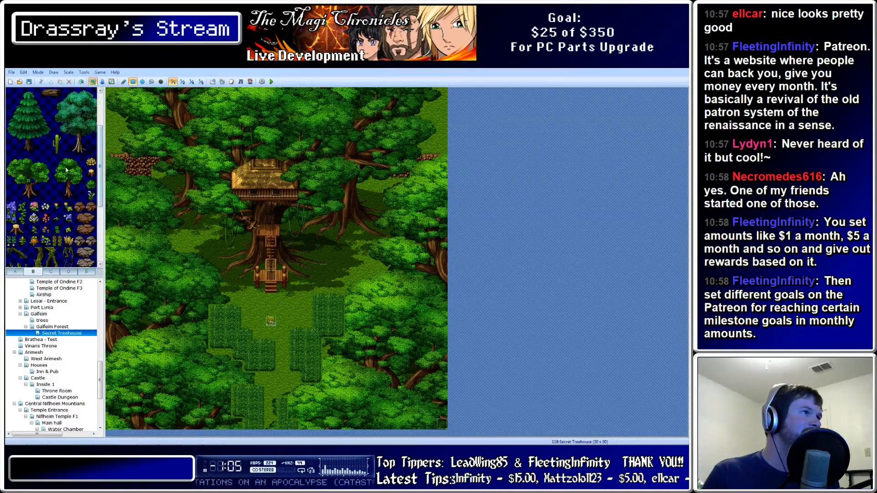
{"action": "left_click_drag", "start_coordinate": [68, 162], "coordinate": [80, 192]}
{"action": "left_click", "coordinate": [57, 184]}
{"action": "scroll", "coordinate": [33, 199], "scroll_direction": "down", "scroll_amount": 1}
{"action": "scroll", "coordinate": [36, 215], "scroll_direction": "down", "scroll_amount": 1}
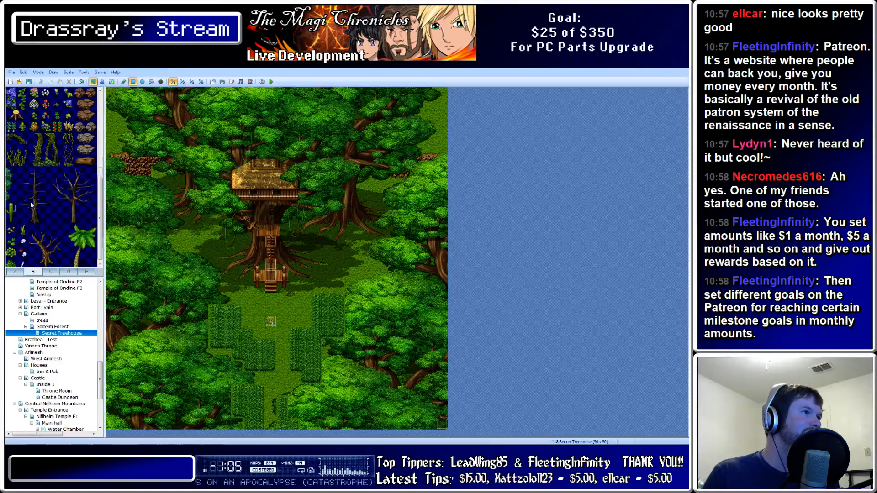
{"action": "scroll", "coordinate": [41, 239], "scroll_direction": "up", "scroll_amount": 5}
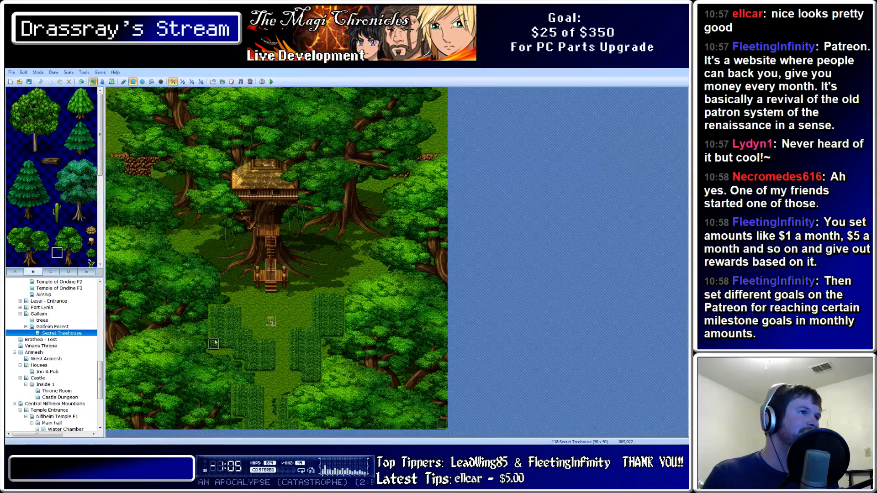
{"action": "left_click", "coordinate": [182, 251]}
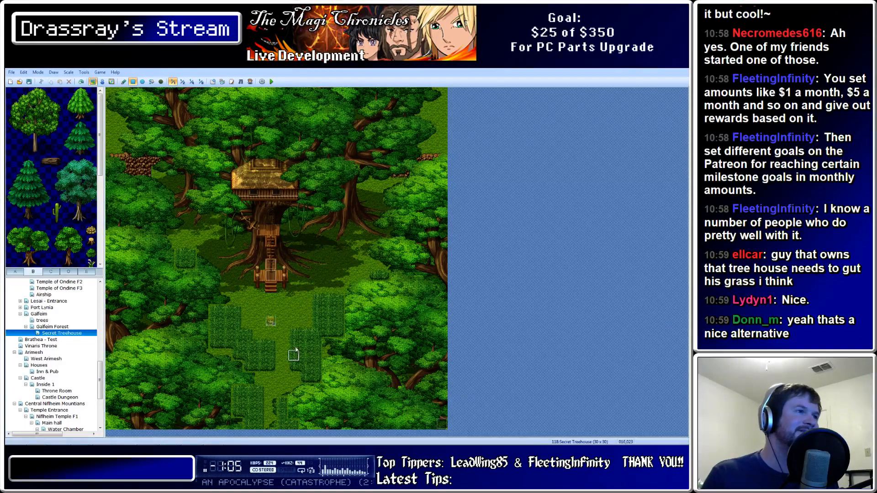
Paint a column of dirt path tiles from the map bottom up to the treehouse stairs
{"action": "left_click", "coordinate": [16, 271]}
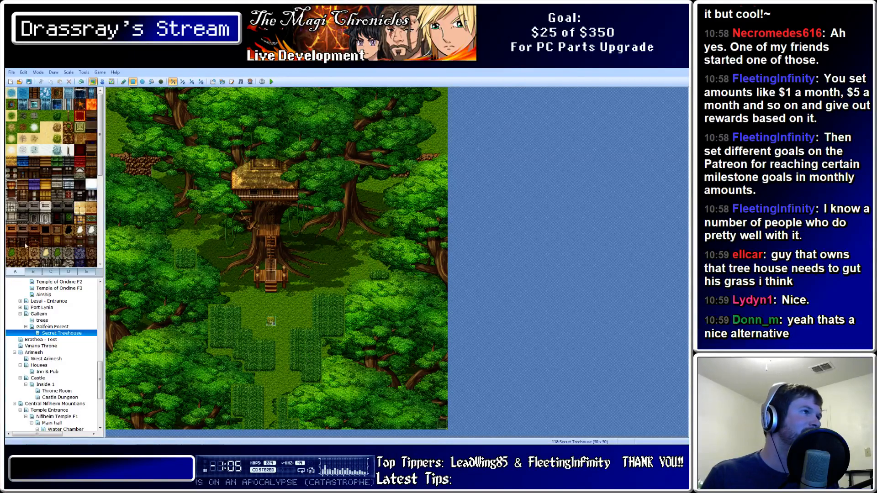
{"action": "left_click", "coordinate": [23, 129]}
{"action": "left_click", "coordinate": [12, 128]}
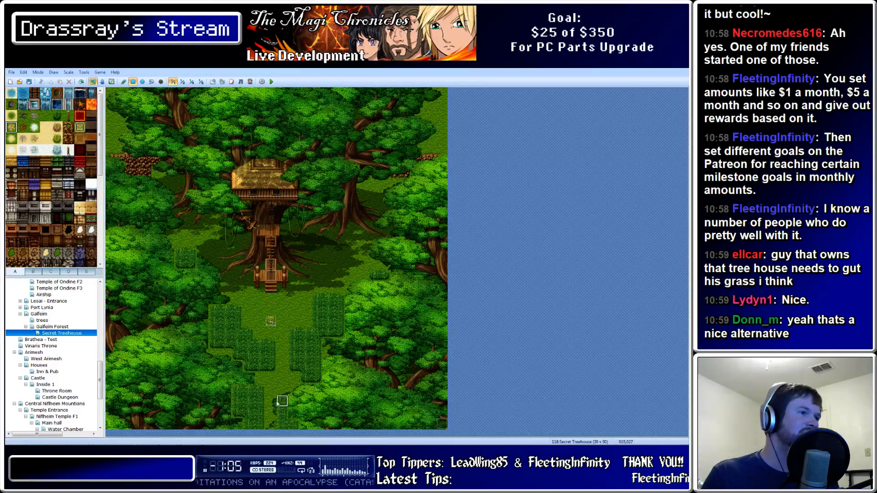
{"action": "left_click_drag", "start_coordinate": [271, 412], "coordinate": [282, 342]}
{"action": "mouse_move", "coordinate": [271, 311]}
{"action": "left_mouse_down"}
{"action": "mouse_move", "coordinate": [270, 297]}
{"action": "mouse_move", "coordinate": [271, 324]}
{"action": "left_mouse_up"}
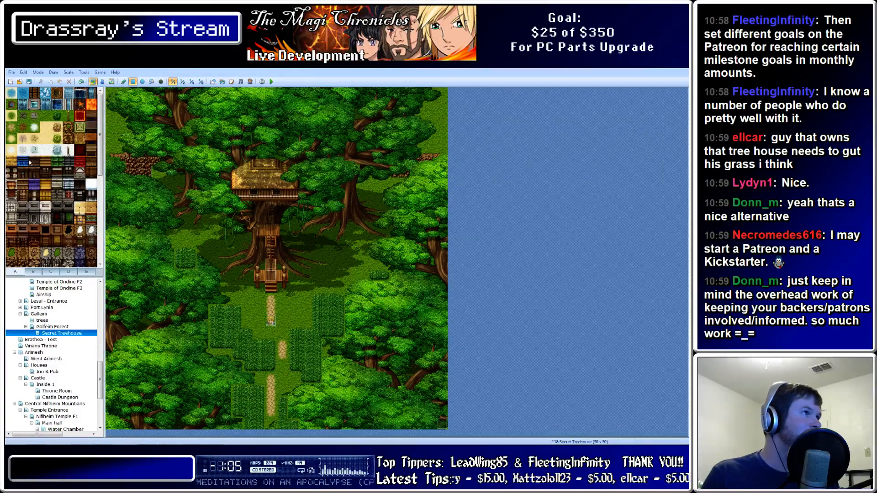
Repaint sections of the path with brown dirt tiles so it looks broken
{"action": "left_click", "coordinate": [23, 128]}
{"action": "left_click_drag", "start_coordinate": [271, 402], "coordinate": [272, 391]}
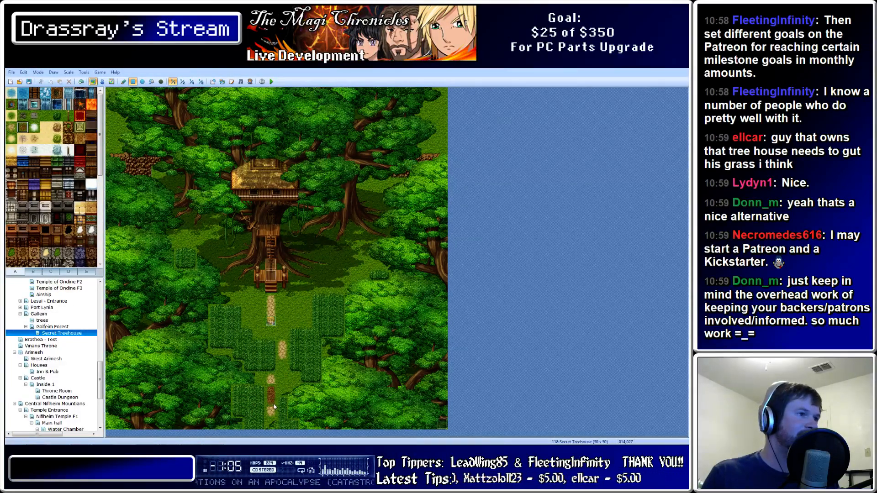
{"action": "left_click", "coordinate": [272, 384]}
{"action": "left_click", "coordinate": [271, 408]}
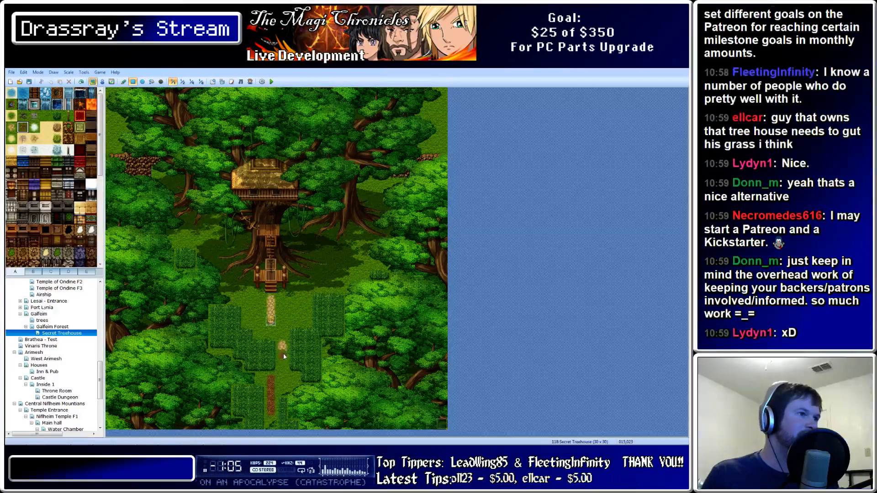
{"action": "left_click_drag", "start_coordinate": [283, 353], "coordinate": [271, 301]}
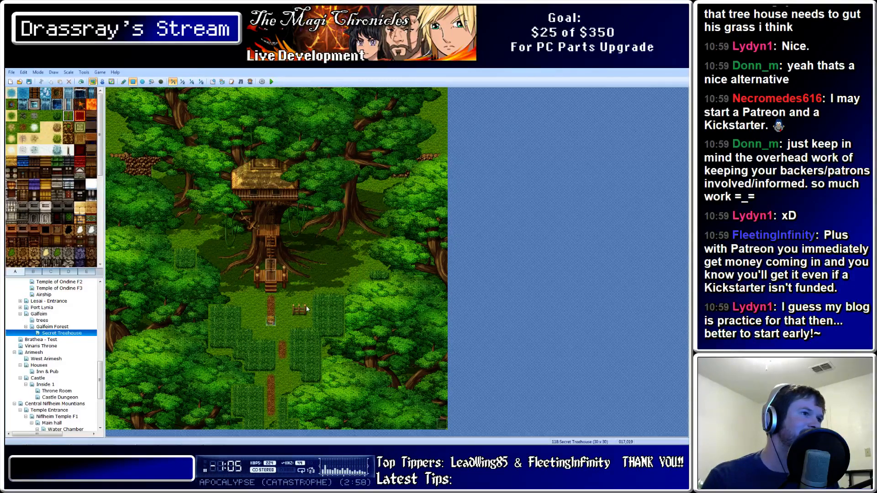
Place wooden fence tiles on both sides of the path below the stairs
{"action": "left_click", "coordinate": [242, 310]}
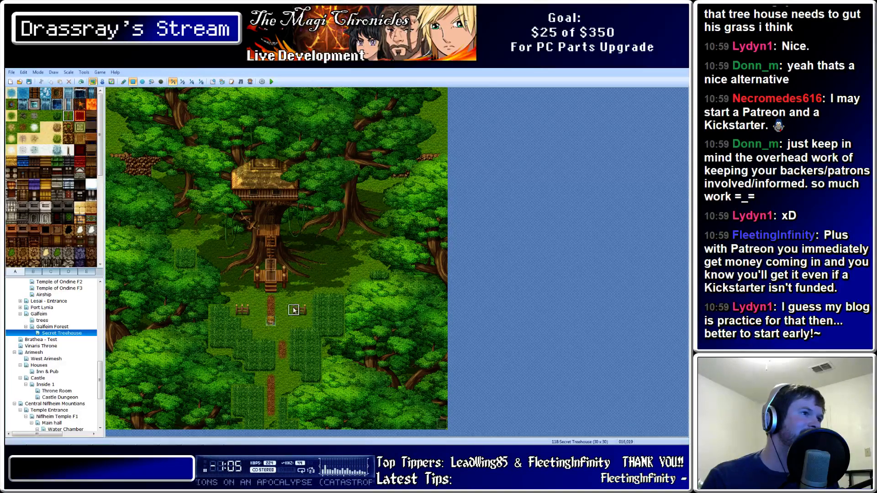
{"action": "left_click", "coordinate": [283, 311]}
{"action": "left_click", "coordinate": [250, 310]}
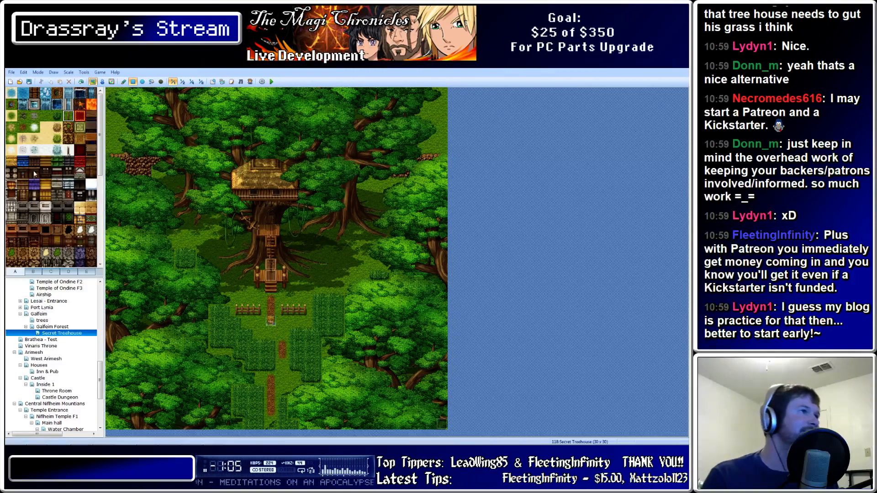
Place the 2x2 stacked crates from tab C beside the right fence, undoing misplaced copies
{"action": "left_click", "coordinate": [51, 271]}
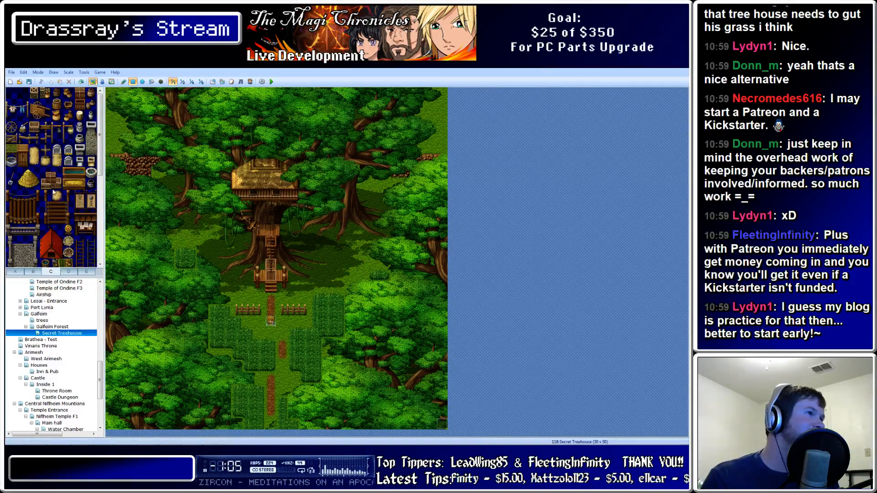
{"action": "left_click_drag", "start_coordinate": [46, 174], "coordinate": [57, 184]}
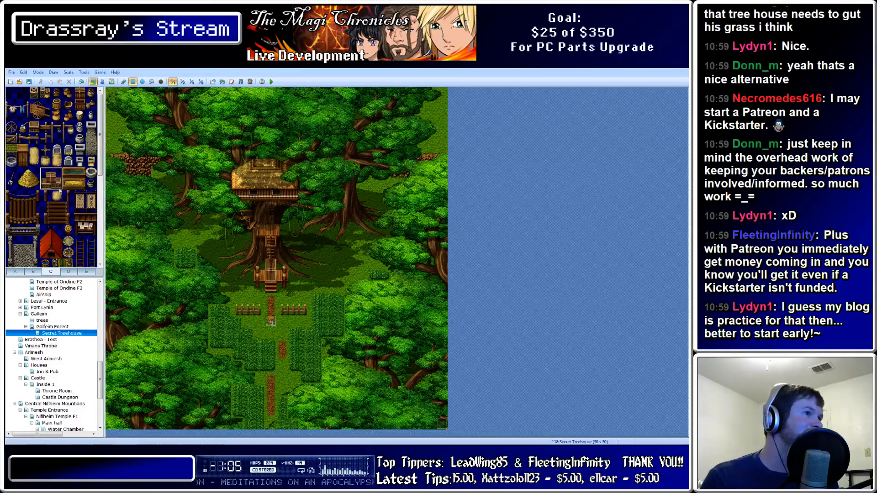
{"action": "left_click", "coordinate": [294, 325]}
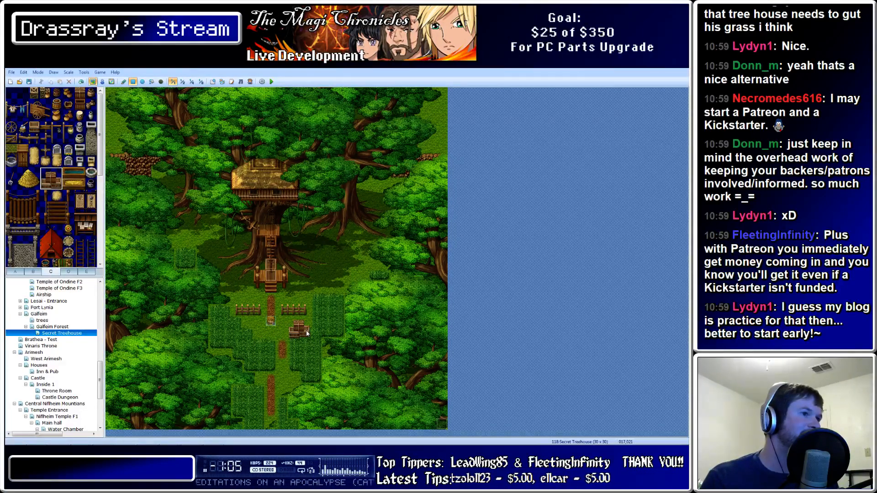
{"action": "key", "text": "ctrl+z"}
{"action": "left_click_drag", "start_coordinate": [304, 312], "coordinate": [313, 320]}
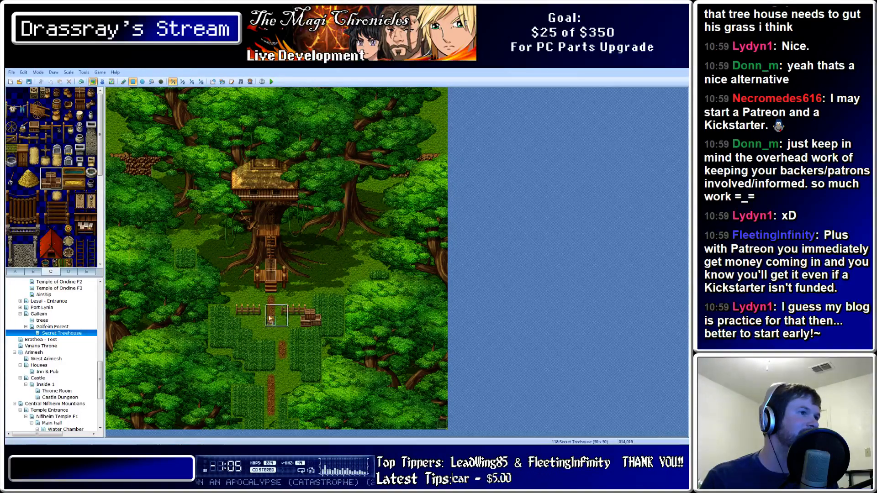
{"action": "key", "text": "ctrl+z"}
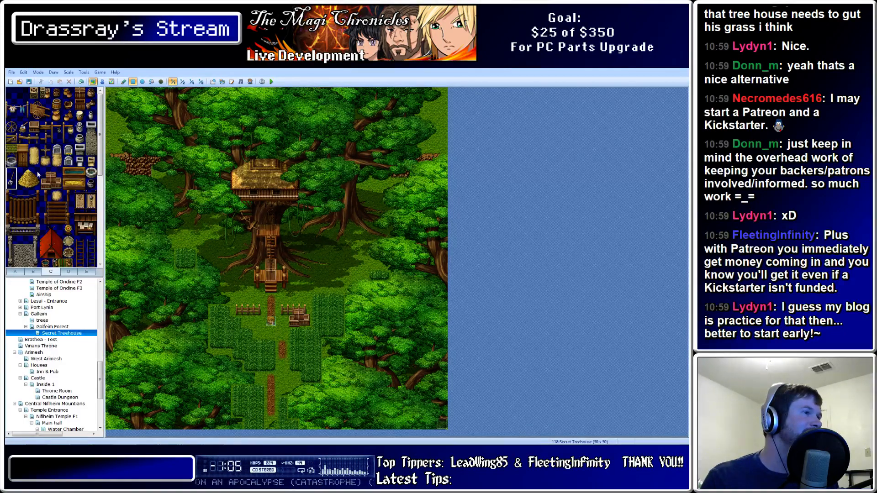
Browse the object tileset and pick a different object tile
{"action": "scroll", "coordinate": [45, 147], "scroll_direction": "down", "scroll_amount": 1}
{"action": "scroll", "coordinate": [45, 148], "scroll_direction": "up", "scroll_amount": 1}
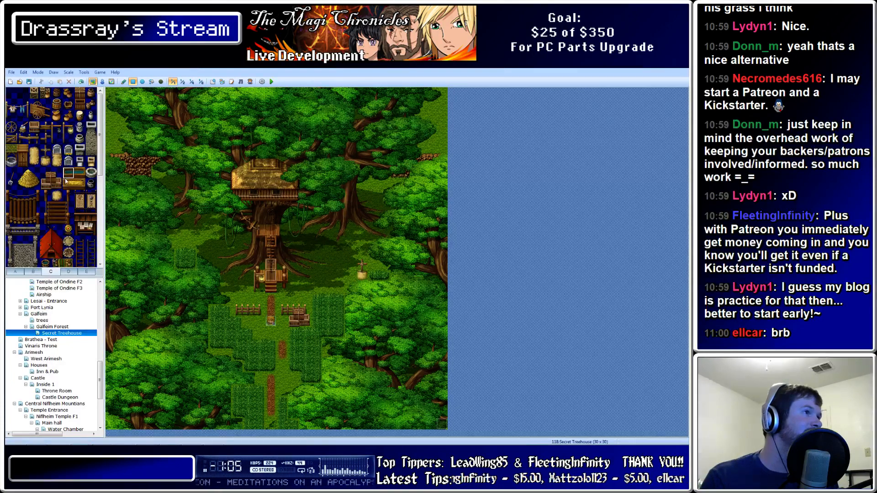
{"action": "scroll", "coordinate": [58, 166], "scroll_direction": "down", "scroll_amount": 3}
{"action": "scroll", "coordinate": [58, 165], "scroll_direction": "up", "scroll_amount": 3}
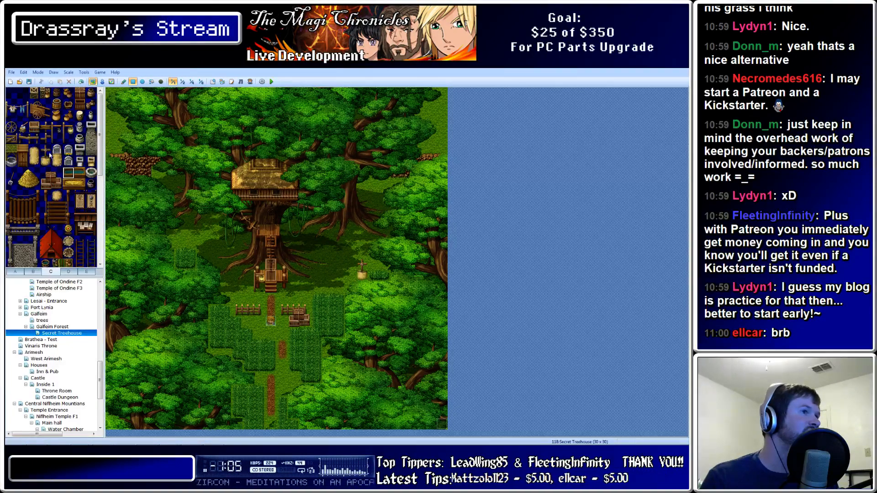
{"action": "left_click", "coordinate": [38, 108]}
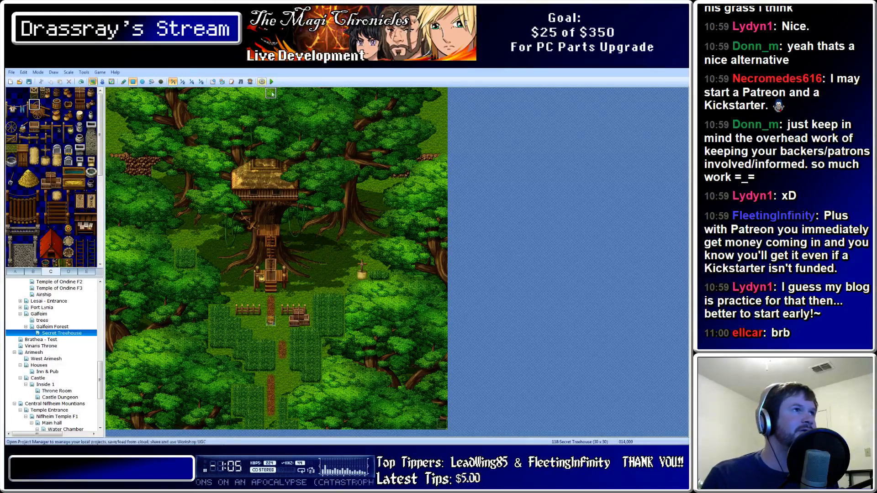
Save the project and launch a playtest, starting a New Game
{"action": "left_click", "coordinate": [271, 81]}
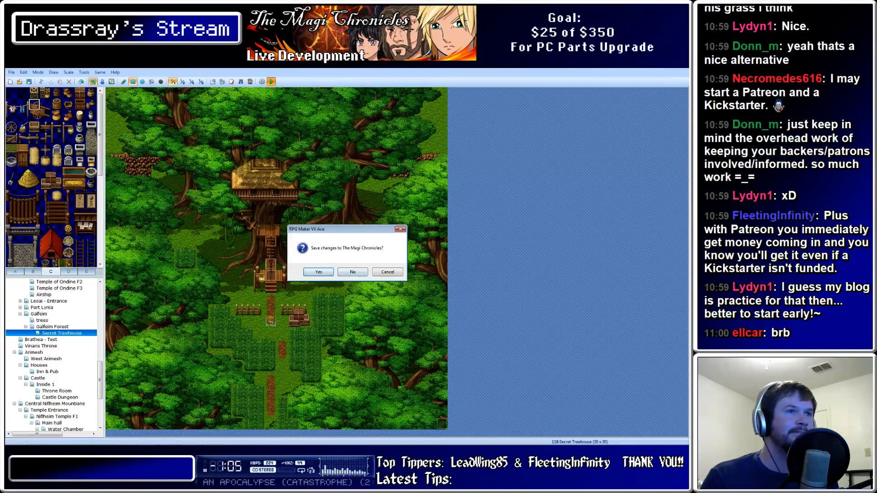
{"action": "key", "text": "Return"}
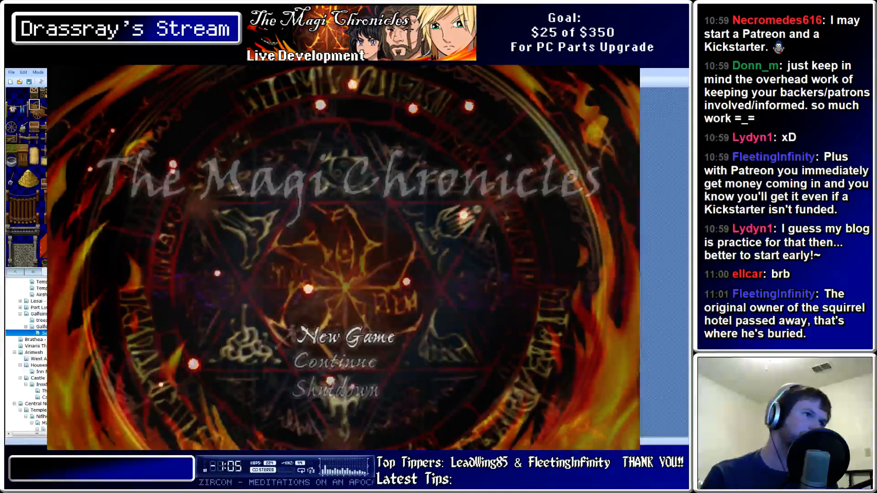
{"action": "key", "text": "Return"}
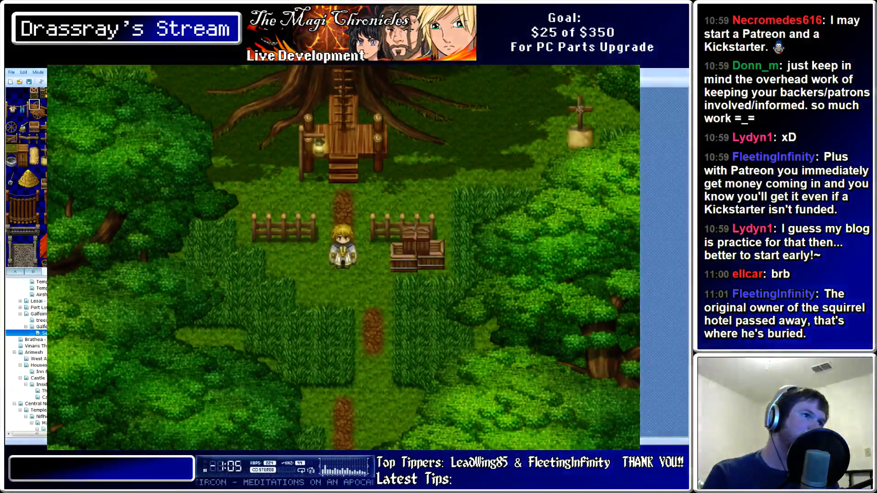
Walk the hero past the crates, down the dirt path, and up to the grave cross
{"action": "key", "text": "Right"}
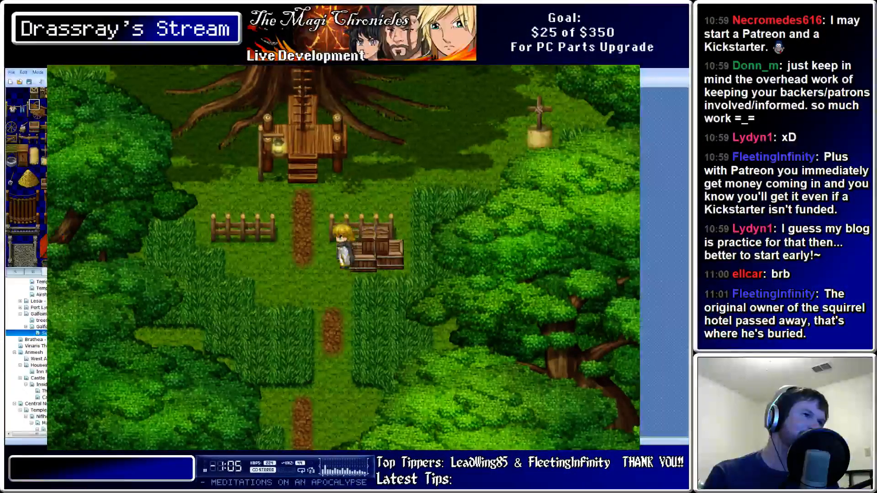
{"action": "key", "text": "Left"}
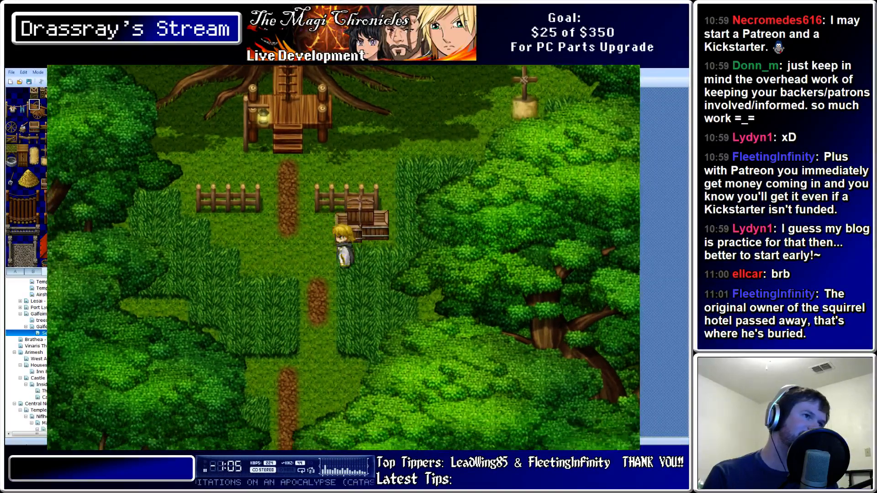
{"action": "key", "text": "Down"}
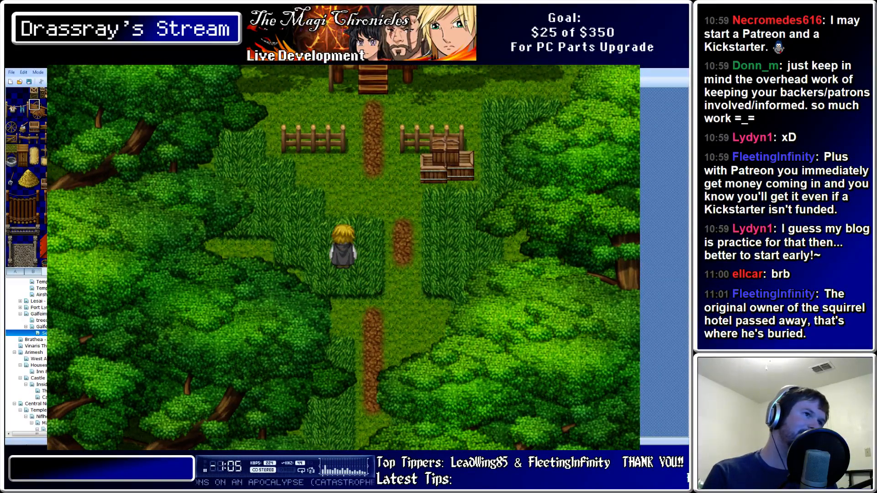
{"action": "key", "text": "Up"}
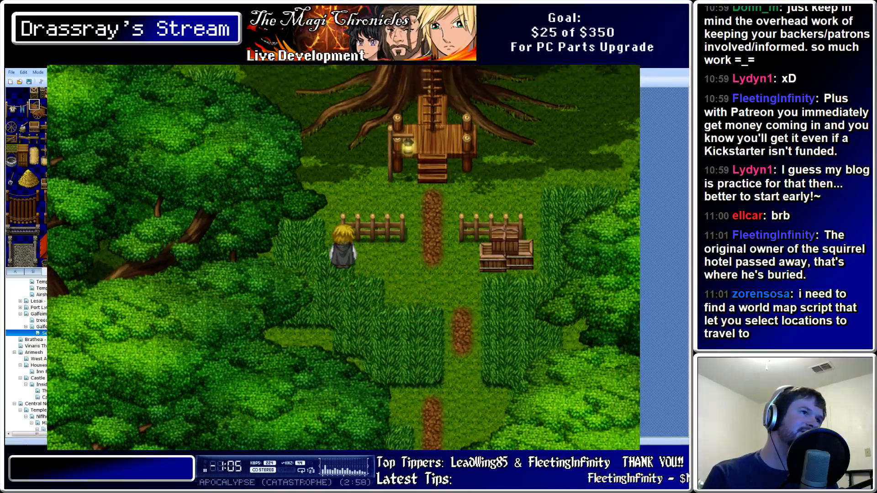
{"action": "key", "text": "Left"}
{"action": "key", "text": "Down"}
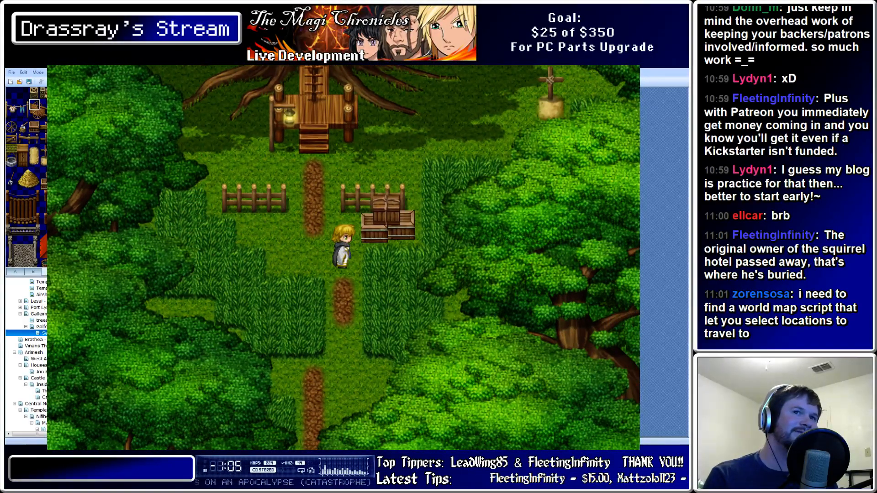
{"action": "key", "text": "Up"}
{"action": "key", "text": "Right"}
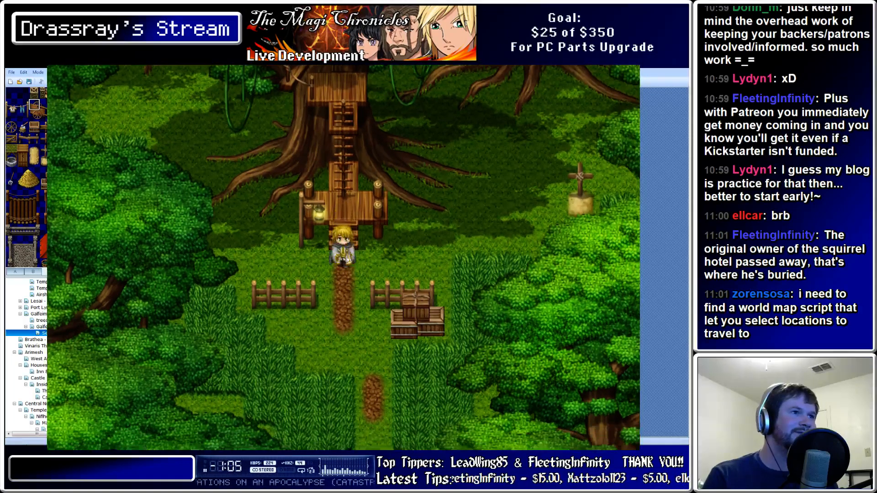
{"action": "key", "text": "Right"}
{"action": "key", "text": "Up"}
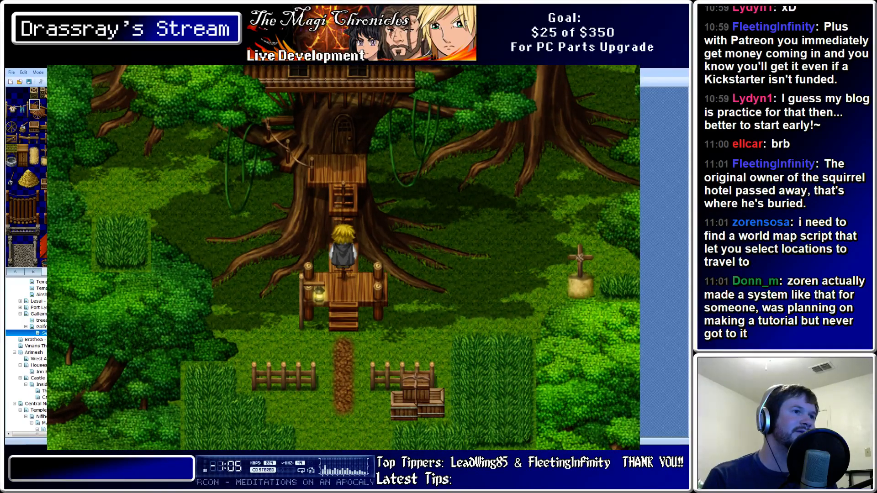
Walk the hero up and down the treehouse ladder and path, then close the playtest with Alt+F4
{"action": "key", "text": "Up"}
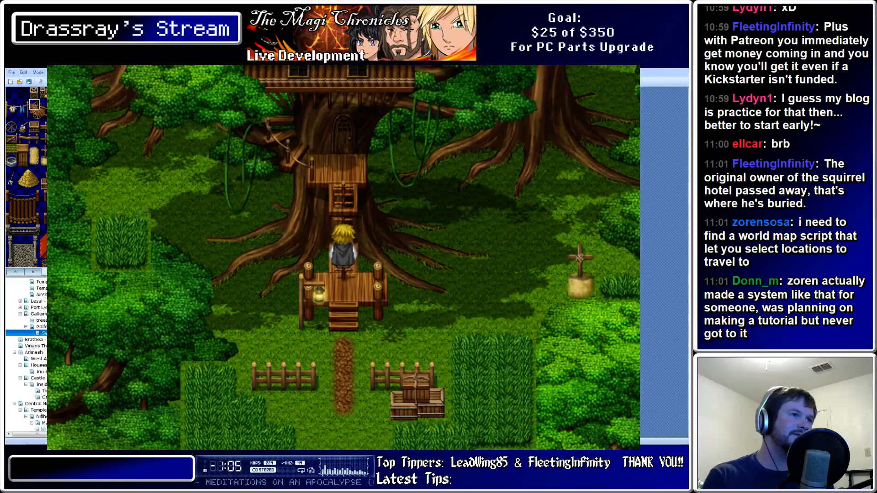
{"action": "key", "text": "Down"}
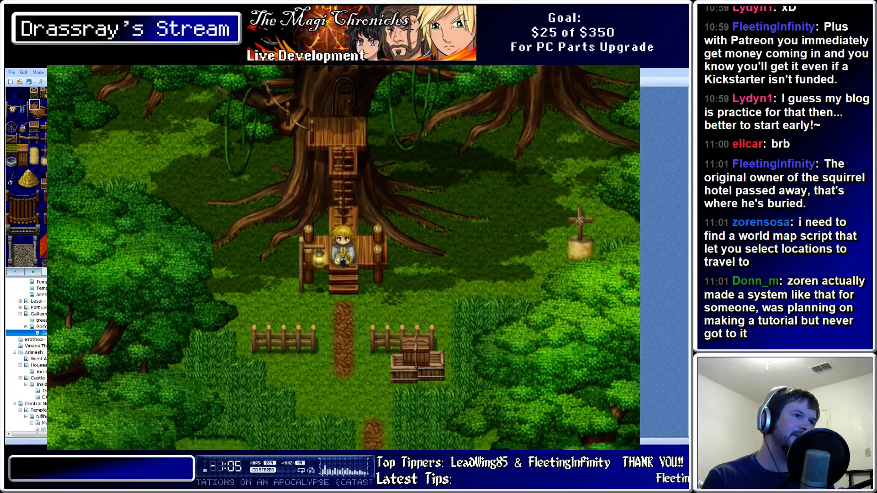
{"action": "key", "text": "Up"}
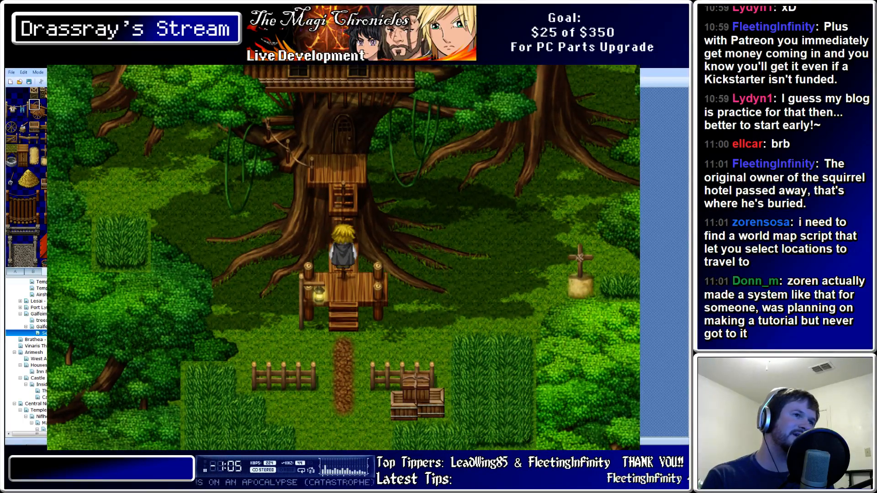
{"action": "key", "text": "Down"}
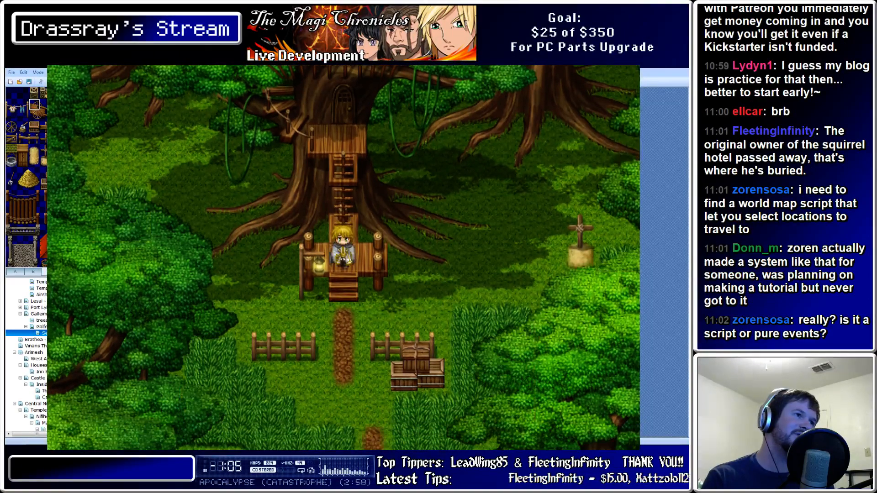
{"action": "key", "text": "Up"}
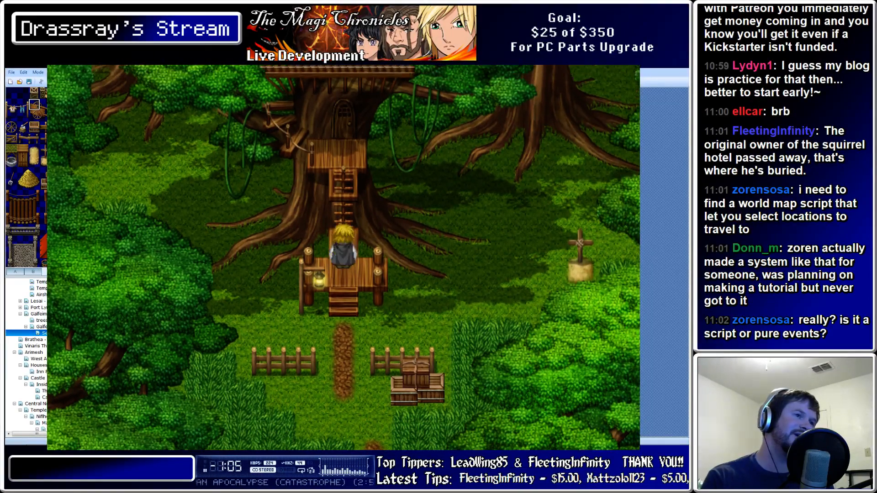
{"action": "key", "text": "Up"}
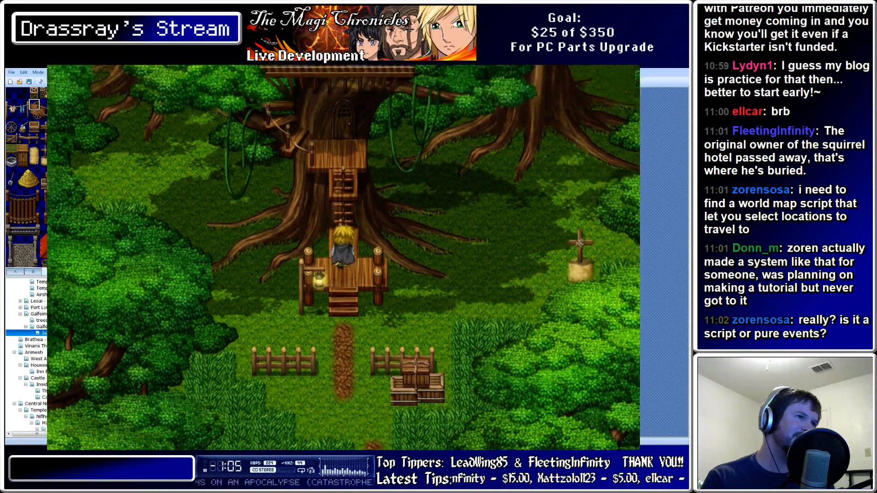
{"action": "key", "text": "Down"}
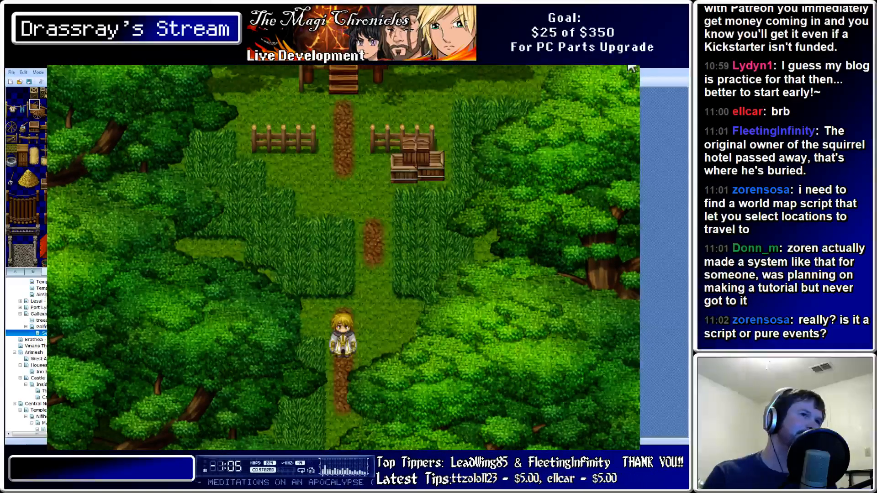
{"action": "key", "text": "alt+F4"}
In Photoshop, select the Trees Top layer and make it visible
{"action": "mouse_move", "coordinate": [158, 442]}
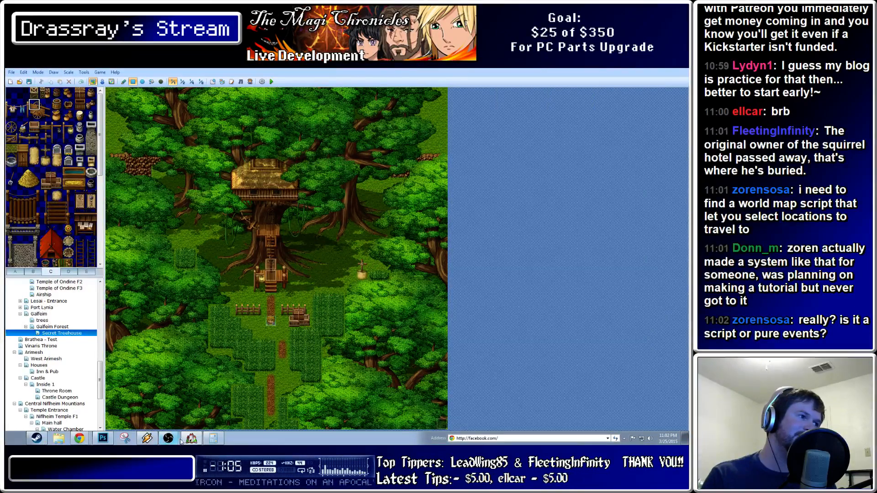
{"action": "left_click", "coordinate": [102, 438]}
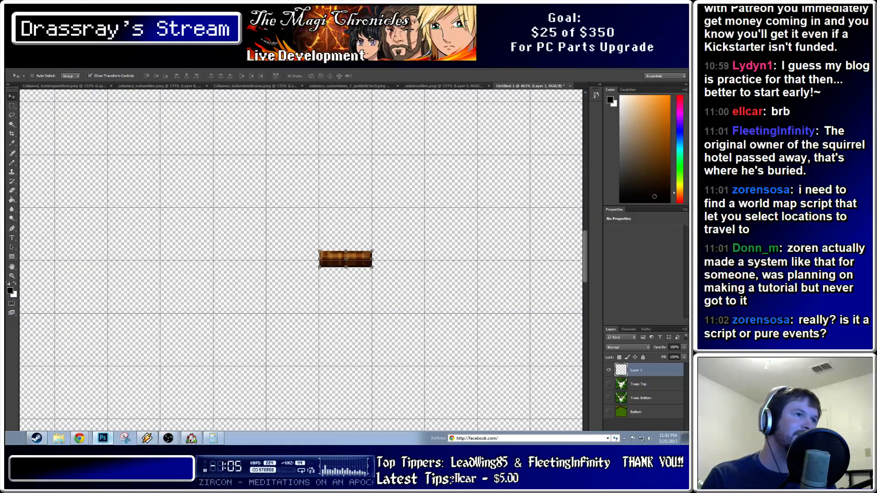
{"action": "scroll", "coordinate": [321, 349], "scroll_direction": "down", "scroll_amount": 6, "text": "alt"}
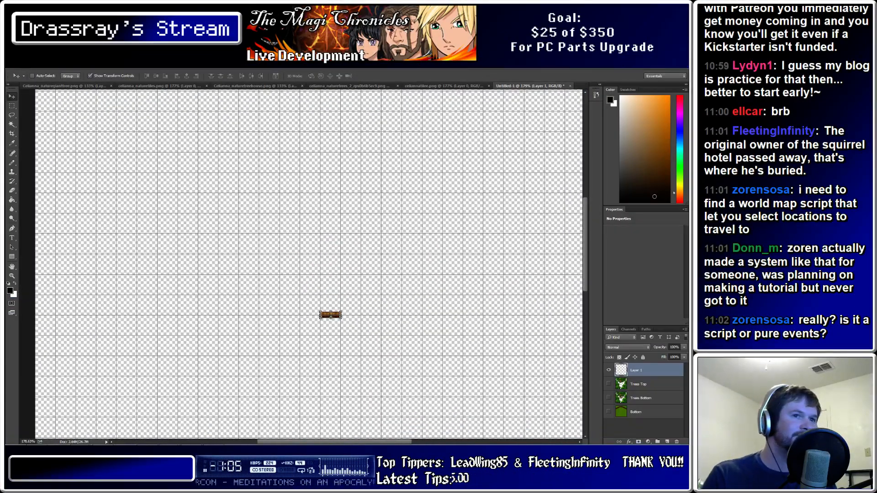
{"action": "left_click", "coordinate": [640, 384]}
{"action": "left_click", "coordinate": [608, 384]}
{"action": "scroll", "coordinate": [301, 307], "scroll_direction": "down", "scroll_amount": 3, "text": "alt"}
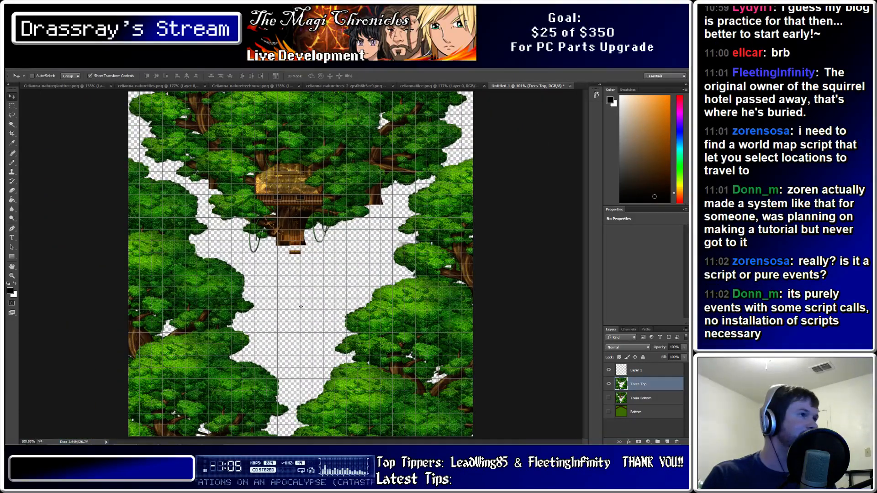
Marquee-select the lower trees and paste them as a new layer, moved down into alignment
{"action": "left_click", "coordinate": [12, 105]}
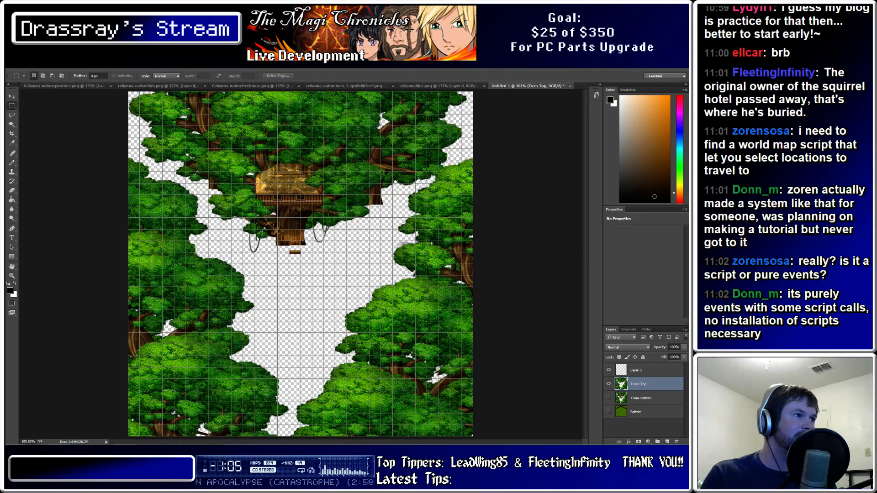
{"action": "left_click_drag", "start_coordinate": [352, 357], "coordinate": [129, 252]}
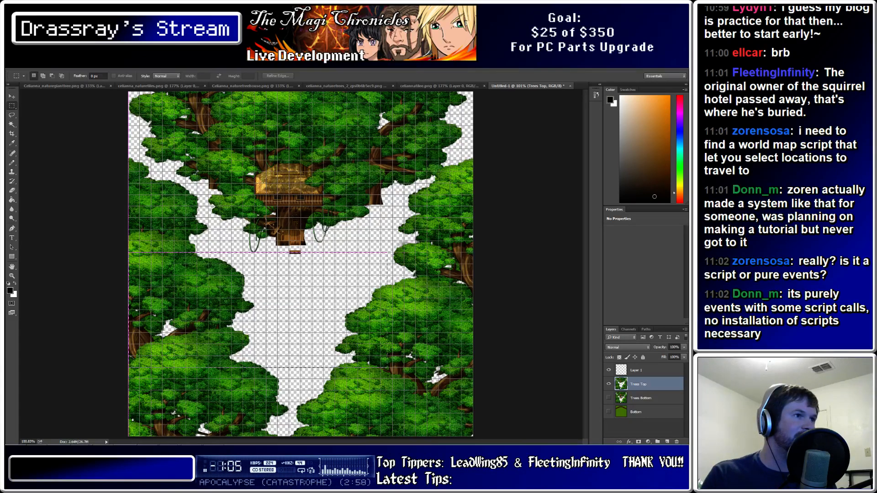
{"action": "left_click_drag", "start_coordinate": [387, 367], "coordinate": [473, 436]}
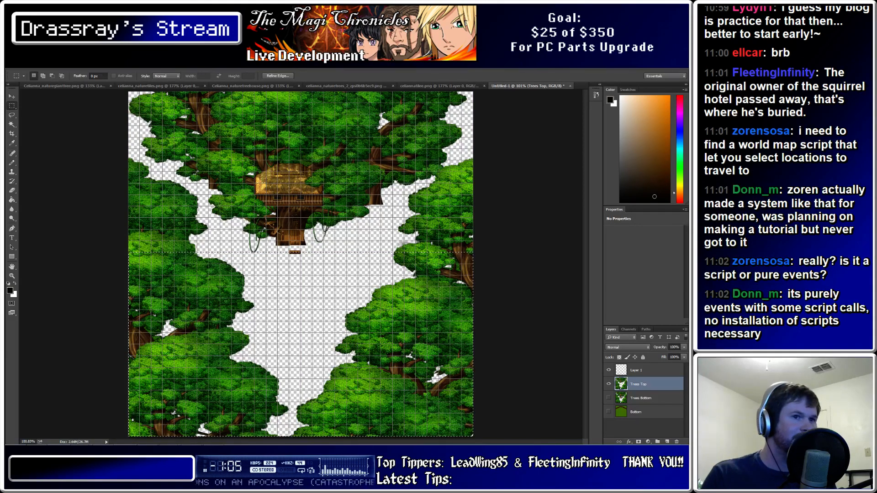
{"action": "left_click", "coordinate": [649, 370]}
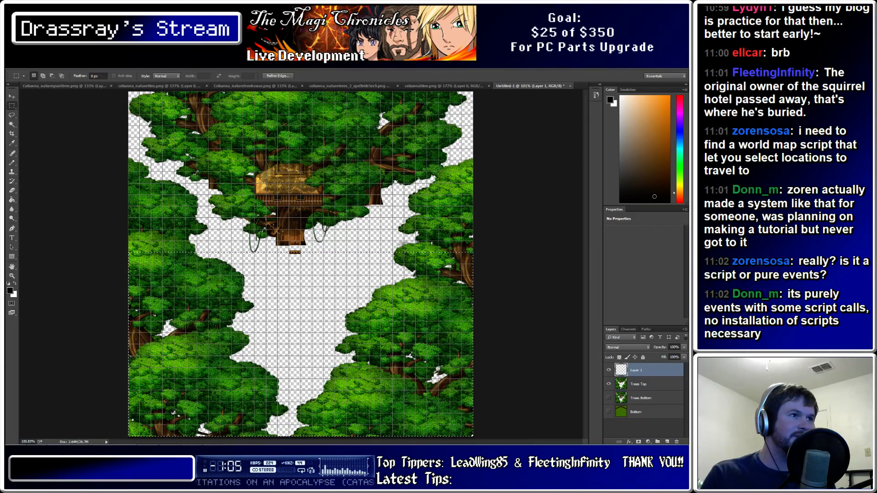
{"action": "key", "text": "ctrl+v"}
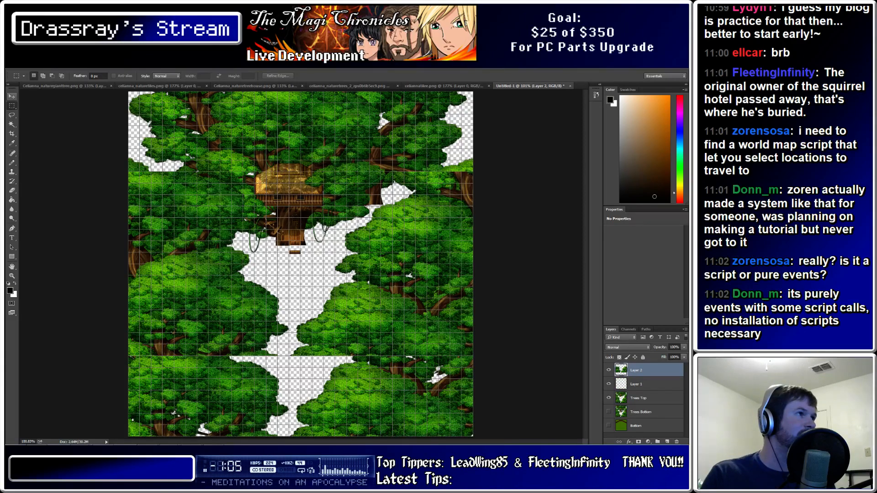
{"action": "key", "text": "v"}
{"action": "left_click_drag", "start_coordinate": [302, 264], "coordinate": [295, 343]}
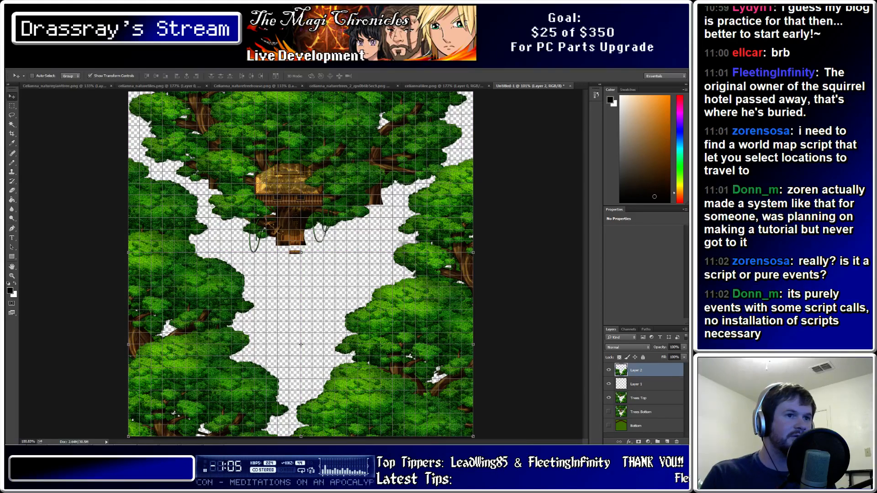
Hide Trees Top to check the pasted copy, then make Trees Top visible again
{"action": "left_click", "coordinate": [608, 398]}
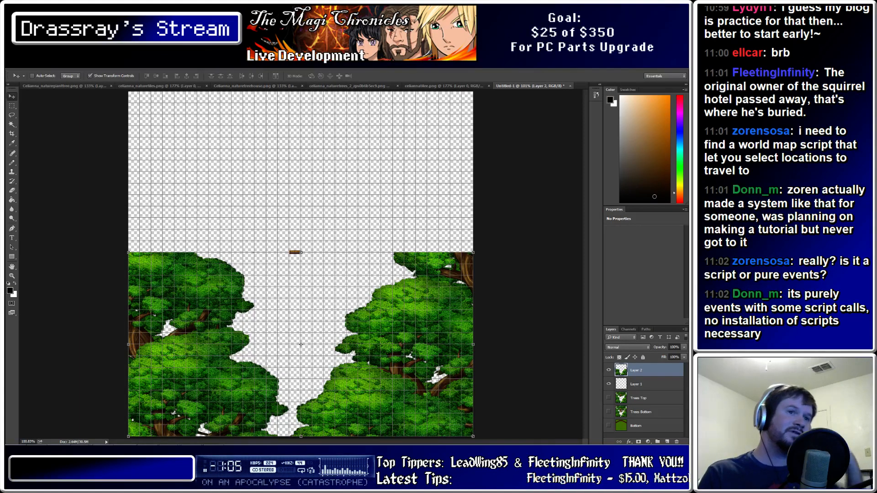
{"action": "left_click", "coordinate": [640, 398]}
{"action": "left_click", "coordinate": [639, 384]}
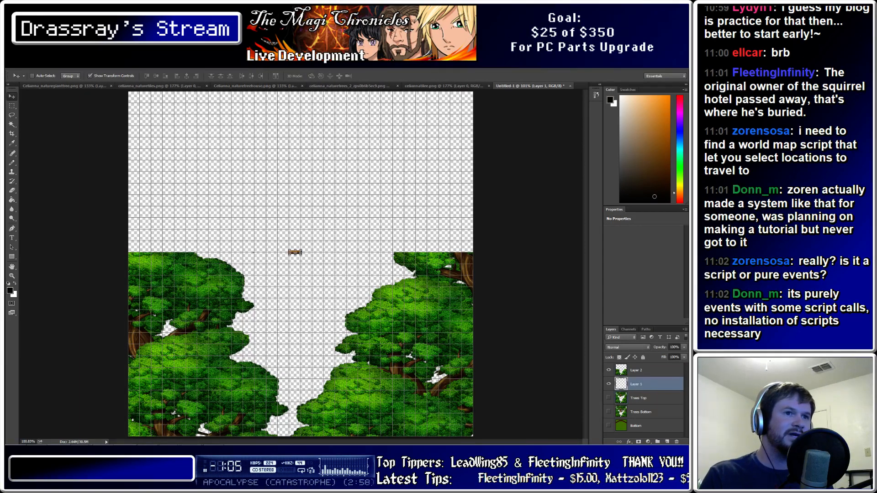
{"action": "left_click", "coordinate": [639, 371]}
{"action": "left_click", "coordinate": [639, 398]}
{"action": "left_click", "coordinate": [640, 412]}
{"action": "left_click", "coordinate": [639, 398]}
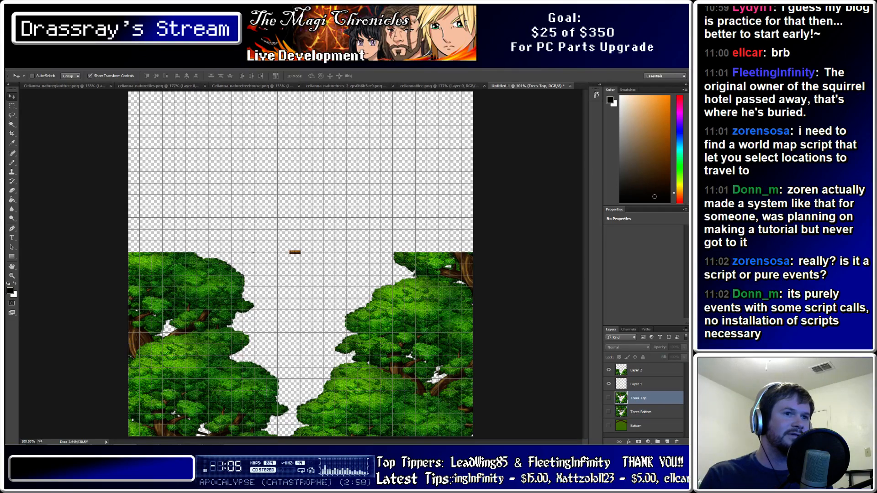
{"action": "left_click", "coordinate": [608, 398]}
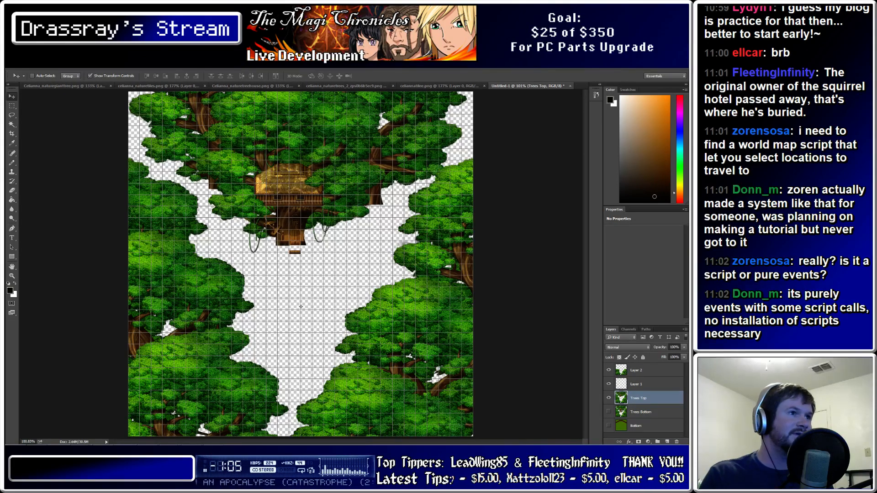
{"action": "key", "text": "m"}
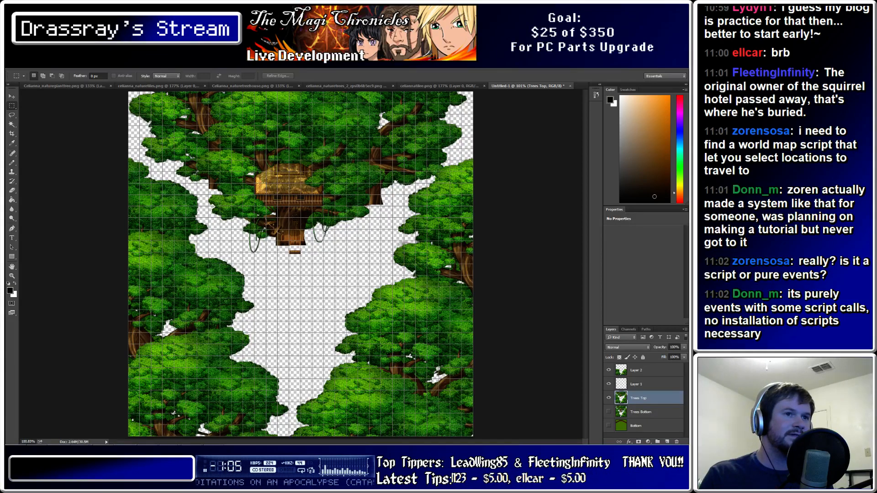
Delete the copied Layer 2
{"action": "right_click", "coordinate": [639, 370]}
{"action": "key", "text": "Escape"}
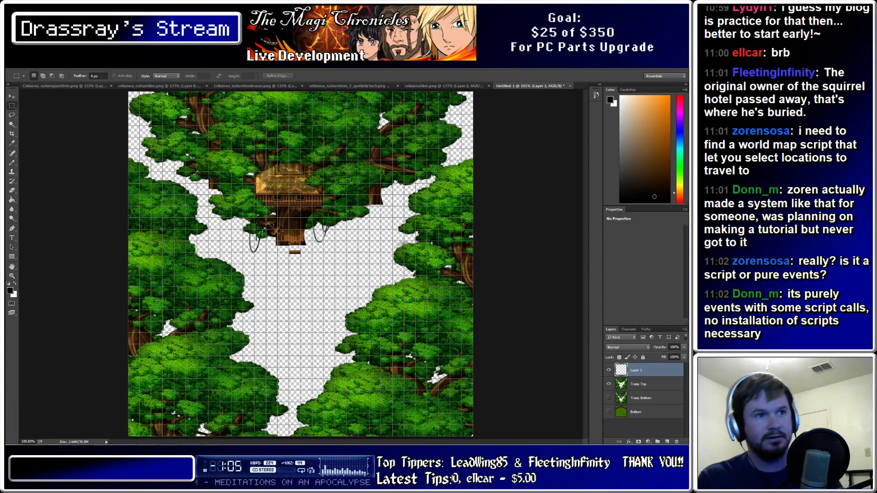
{"action": "key", "text": "Delete"}
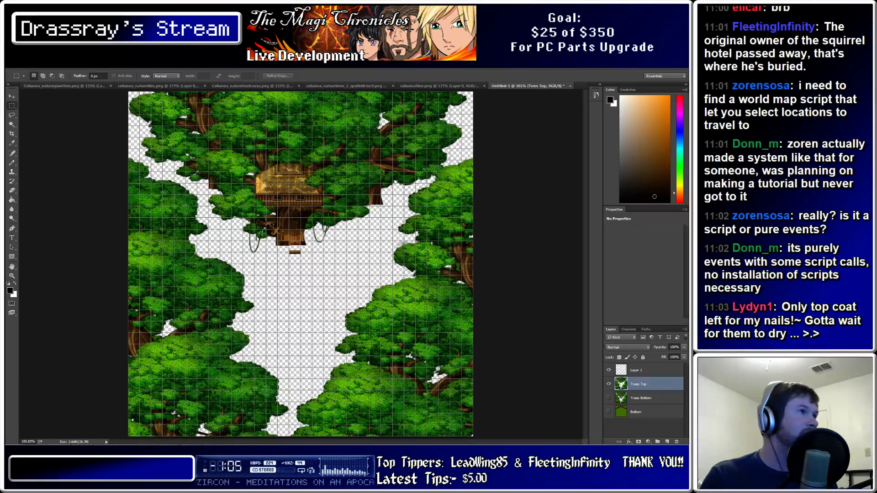
Draw a Lasso freehand selection around the lower trees on Trees Top
{"action": "key", "text": "l"}
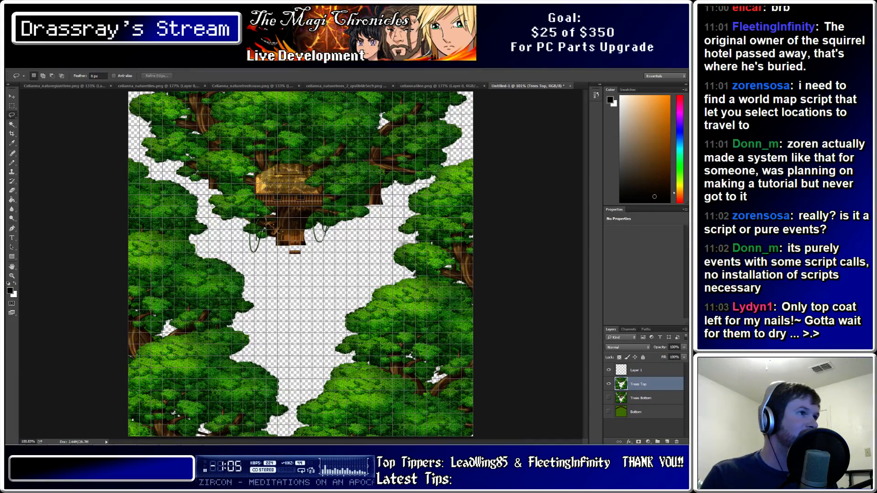
{"action": "left_click_drag", "start_coordinate": [147, 163], "coordinate": [192, 187]}
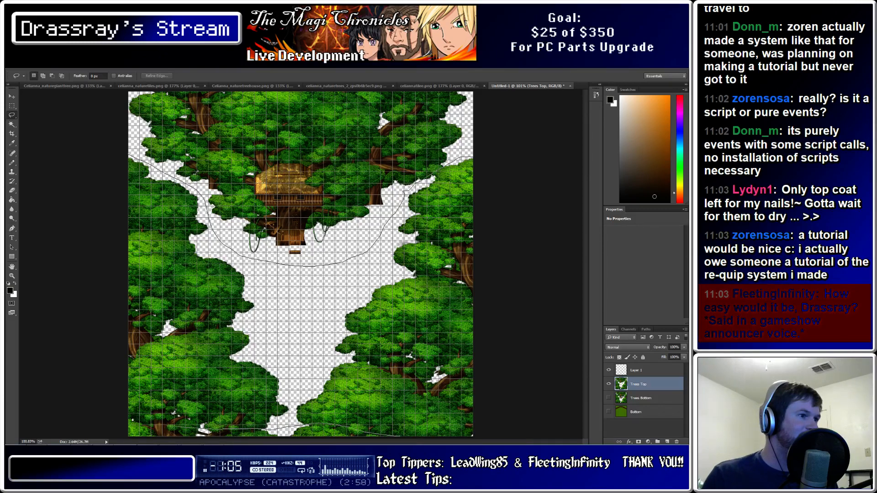
{"action": "left_click_drag", "start_coordinate": [409, 190], "coordinate": [404, 191]}
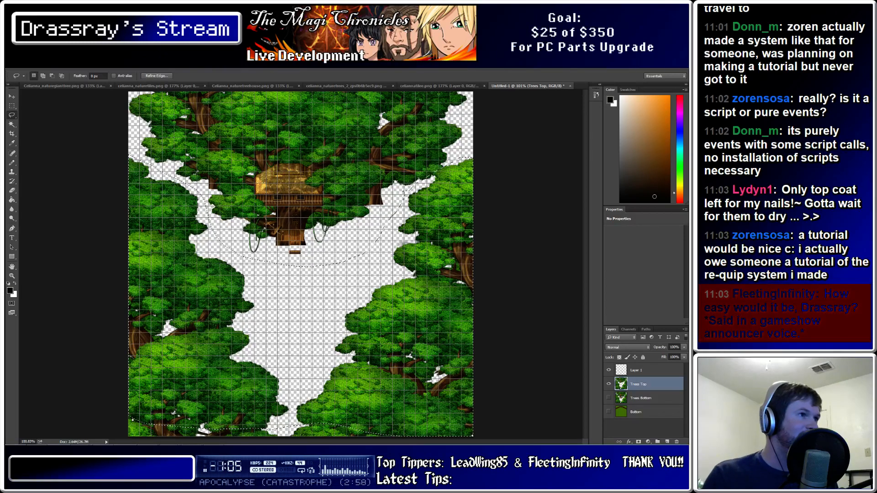
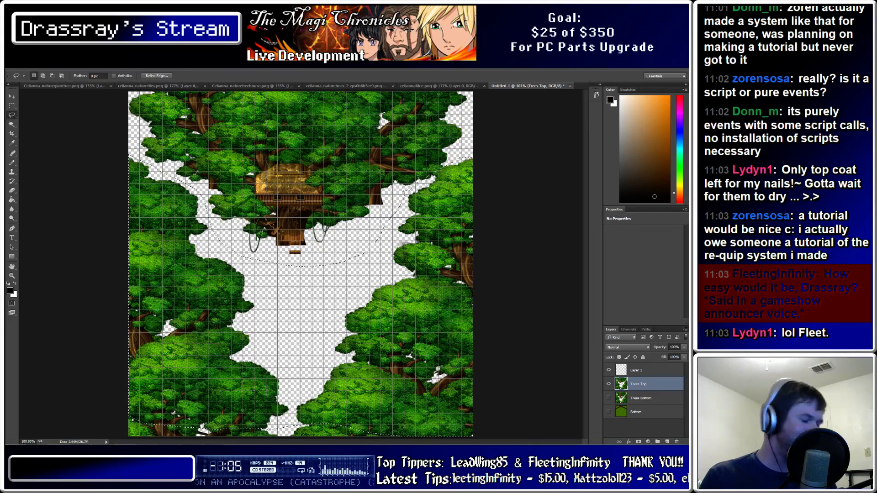
Copy the selected lower trees to a new layer and leave Trees Top hidden after comparing
{"action": "key", "text": "ctrl+j"}
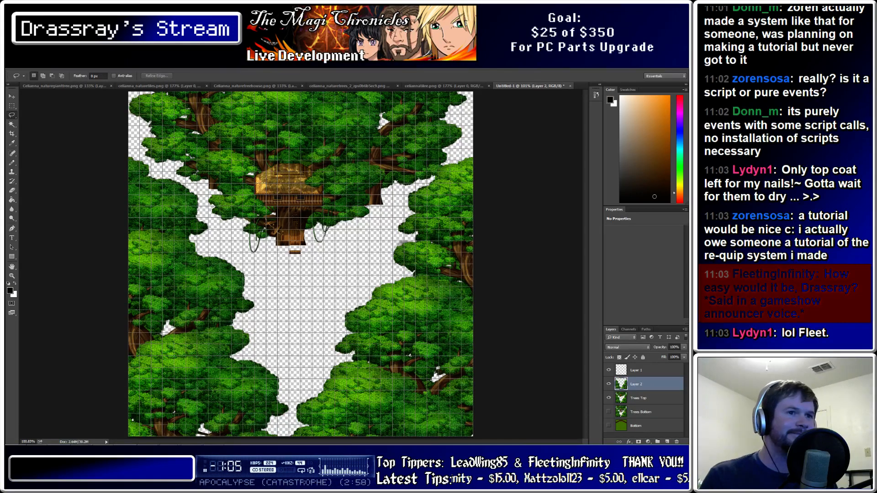
{"action": "left_click", "coordinate": [608, 398]}
{"action": "key", "text": "v"}
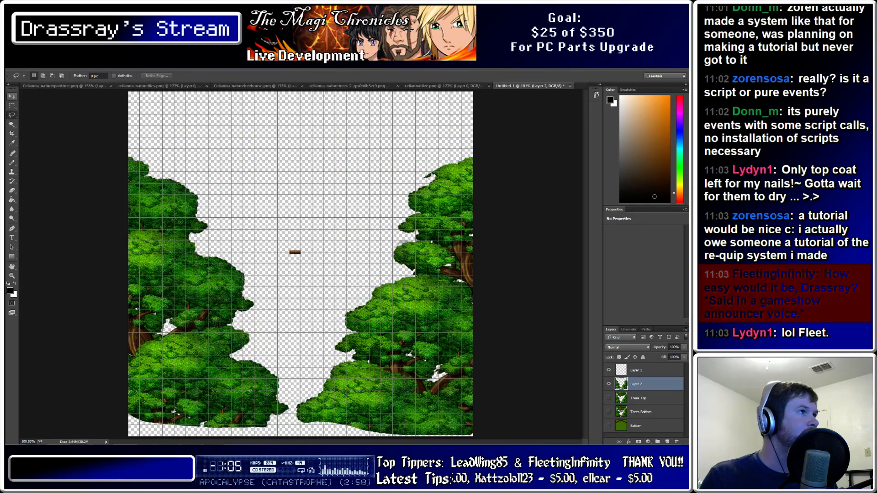
{"action": "left_click", "coordinate": [608, 398]}
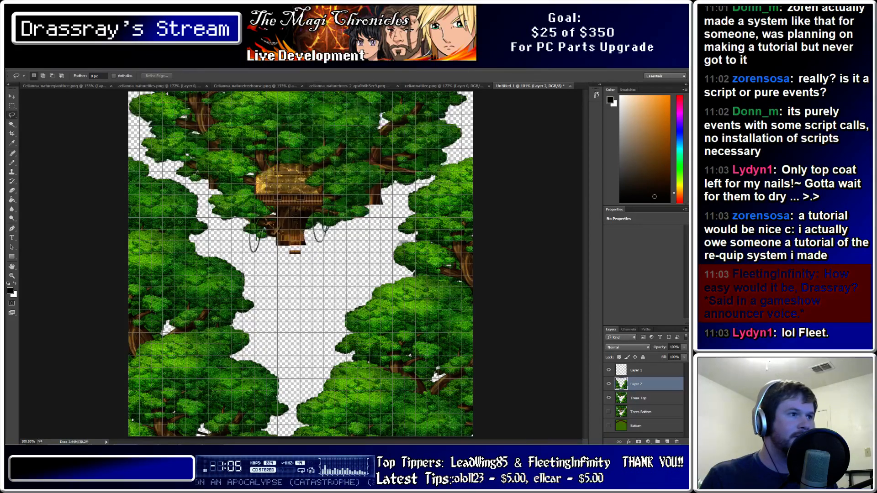
{"action": "left_click", "coordinate": [608, 398]}
{"action": "left_click", "coordinate": [608, 398]}
{"action": "left_click", "coordinate": [608, 397]}
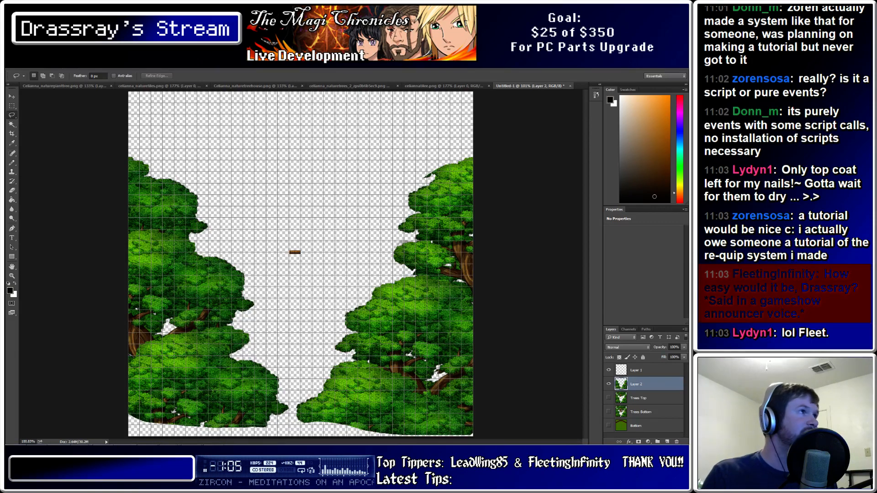
{"action": "left_click", "coordinate": [25, 65]}
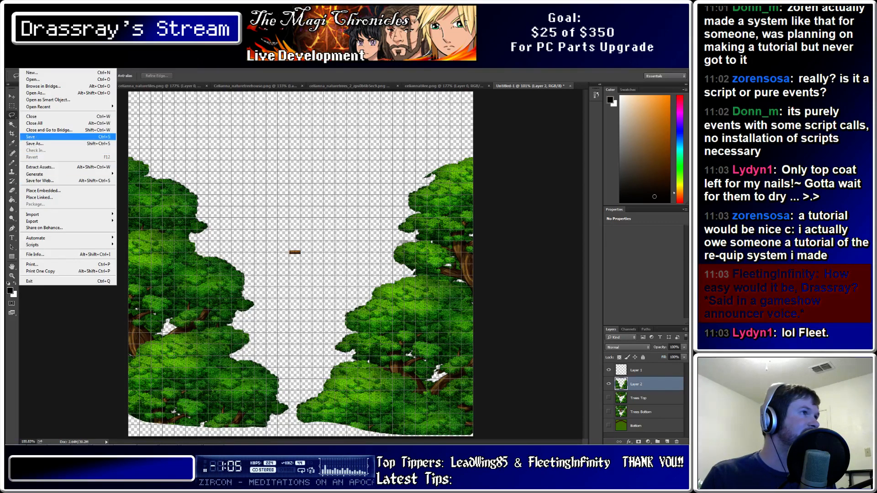
Save for Web as PNG-24 to Pictures, replacing [FIXED]SecretTreehouse2.png
{"action": "left_click", "coordinate": [40, 181]}
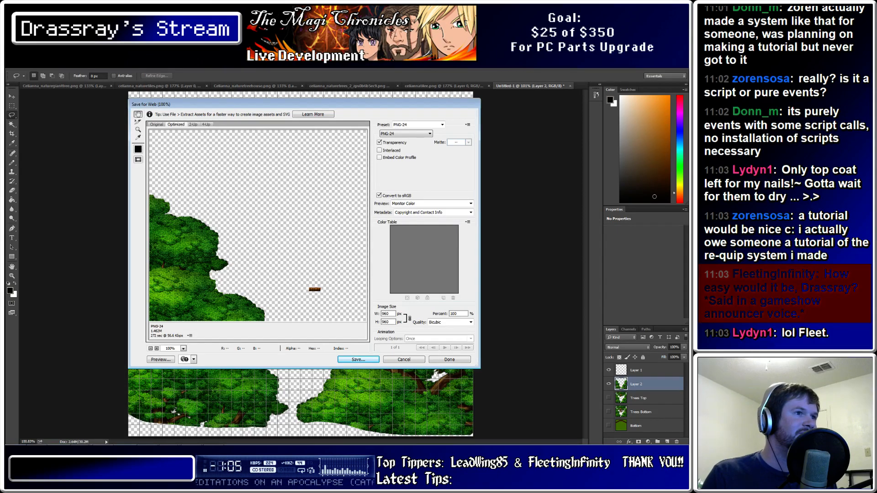
{"action": "key", "text": "Return"}
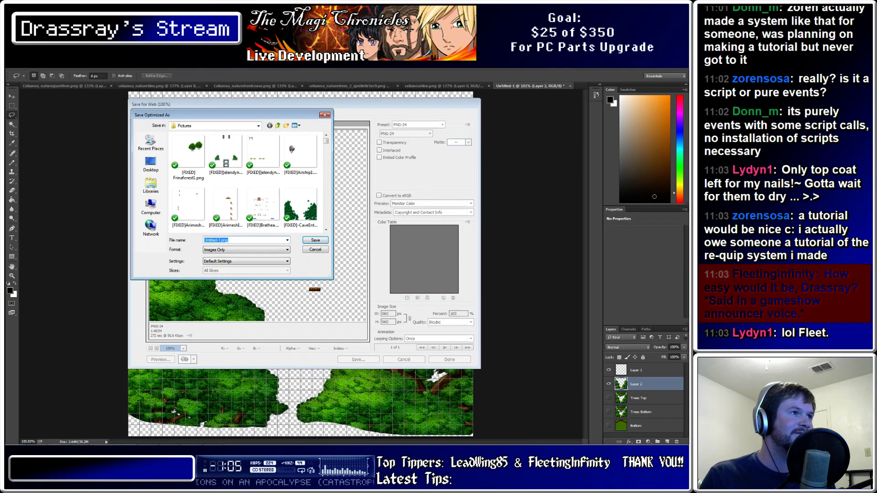
{"action": "scroll", "coordinate": [246, 183], "scroll_direction": "down", "scroll_amount": 6}
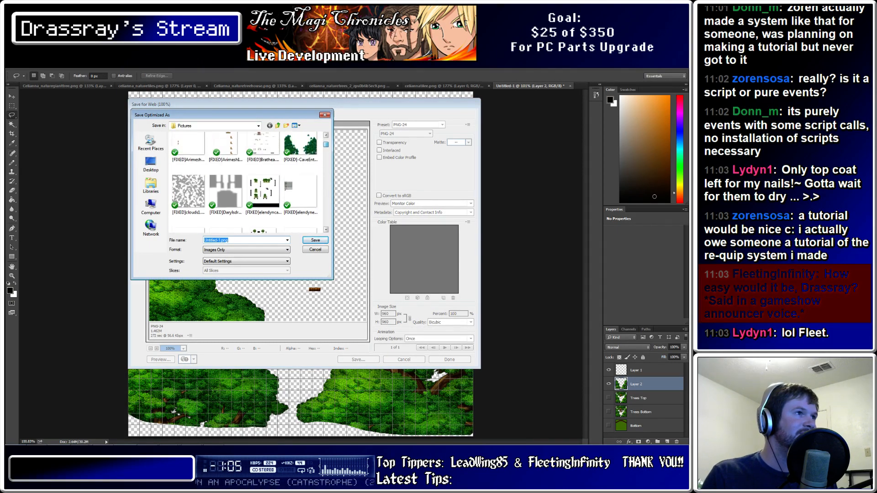
{"action": "scroll", "coordinate": [247, 183], "scroll_direction": "up", "scroll_amount": 5}
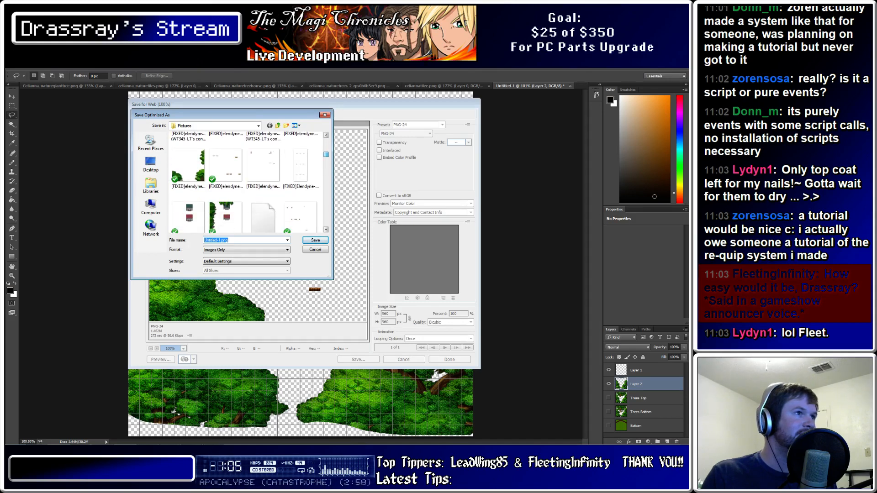
{"action": "scroll", "coordinate": [301, 168], "scroll_direction": "up", "scroll_amount": 2}
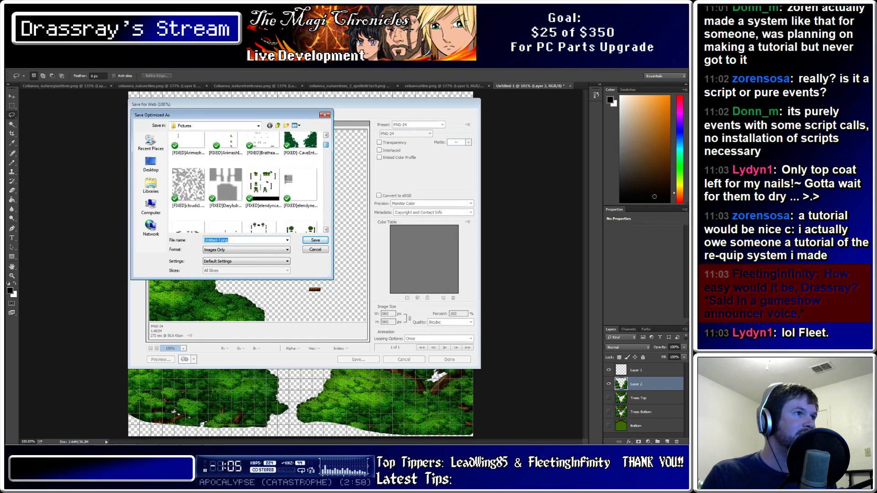
{"action": "left_click", "coordinate": [225, 167]}
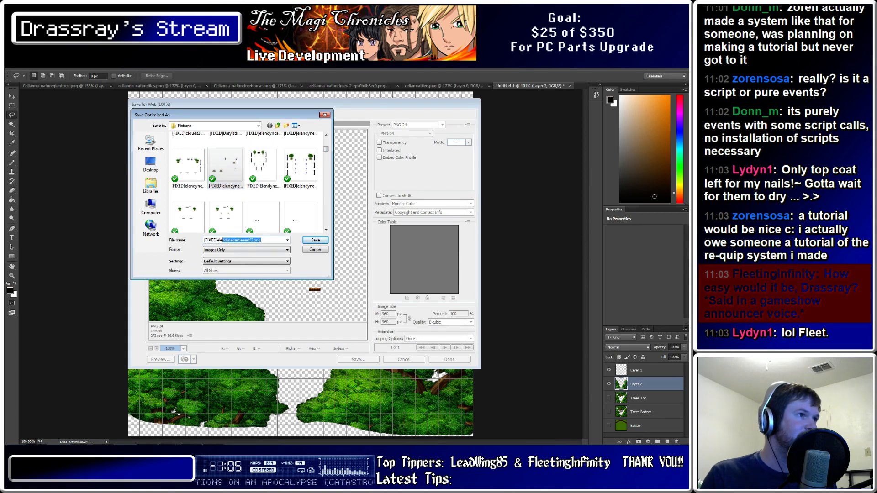
{"action": "type", "text": "sec"}
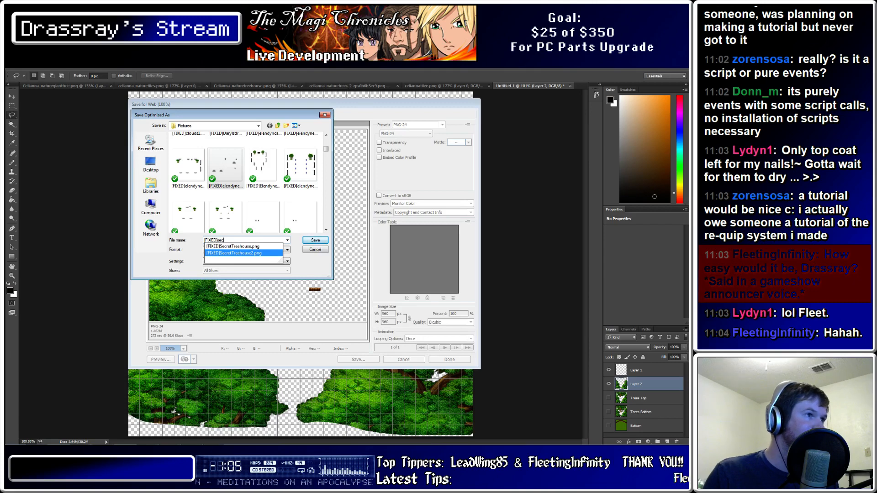
{"action": "key", "text": "Return"}
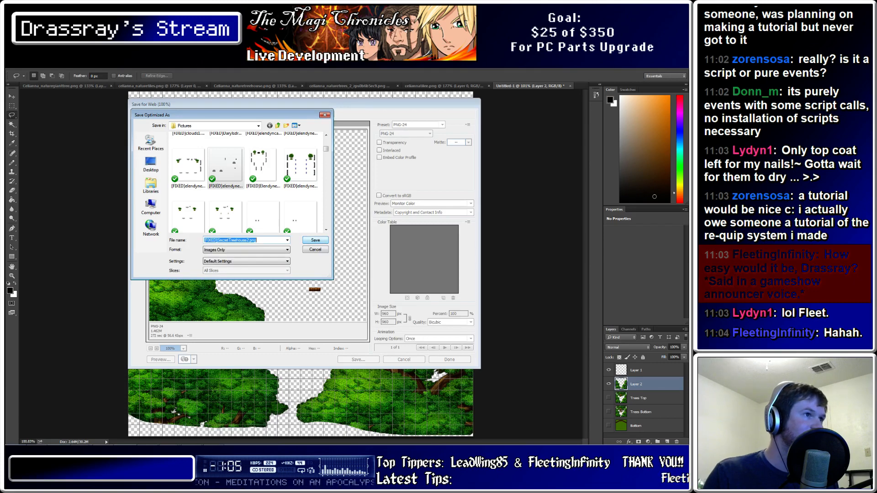
{"action": "key", "text": "Return"}
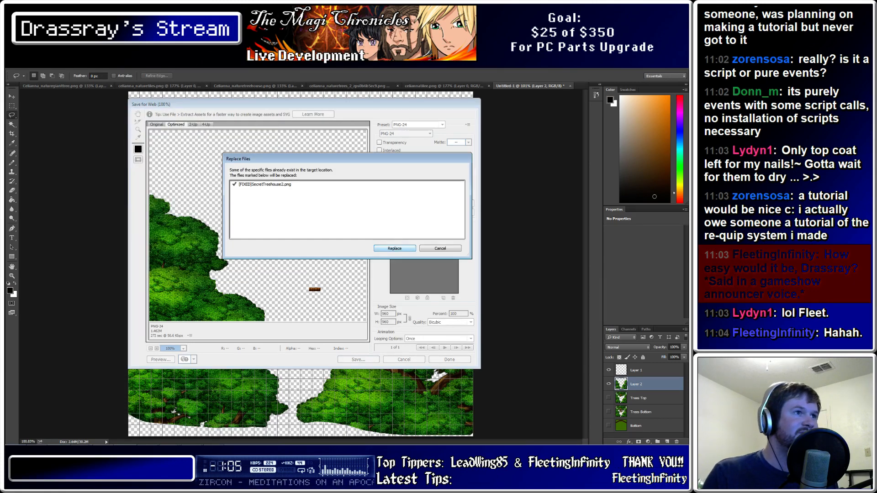
{"action": "key", "text": "Return"}
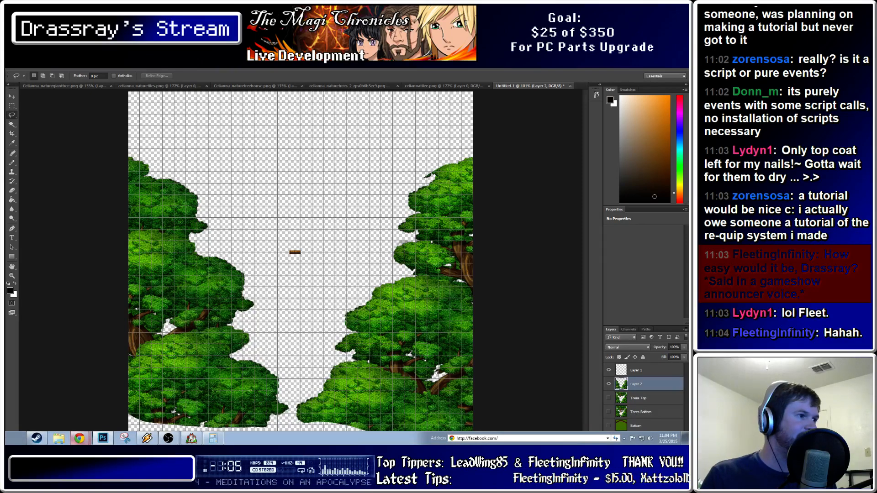
Launch a playtest from the RPG Maker editor and start a new game
{"action": "left_click", "coordinate": [191, 439]}
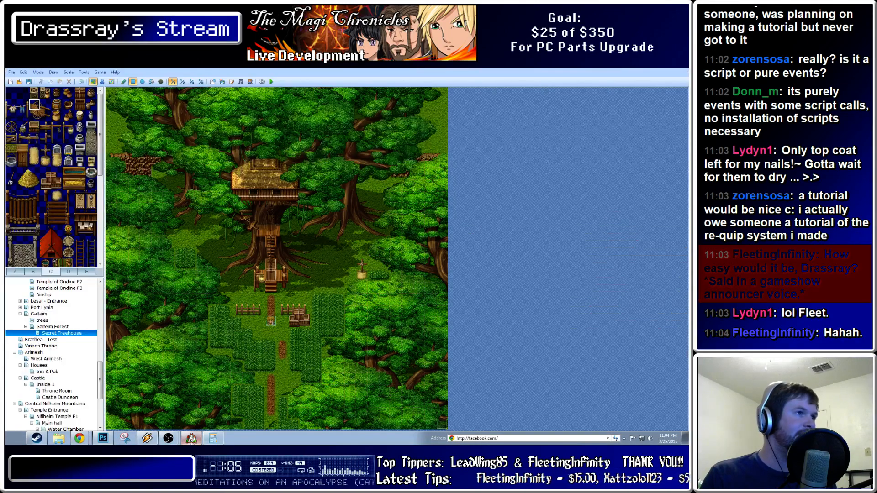
{"action": "left_click", "coordinate": [271, 81]}
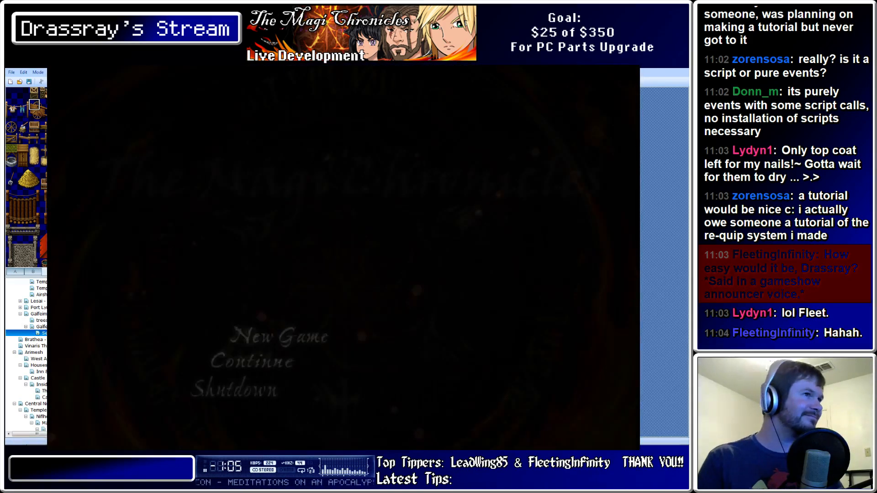
{"action": "key", "text": "Return"}
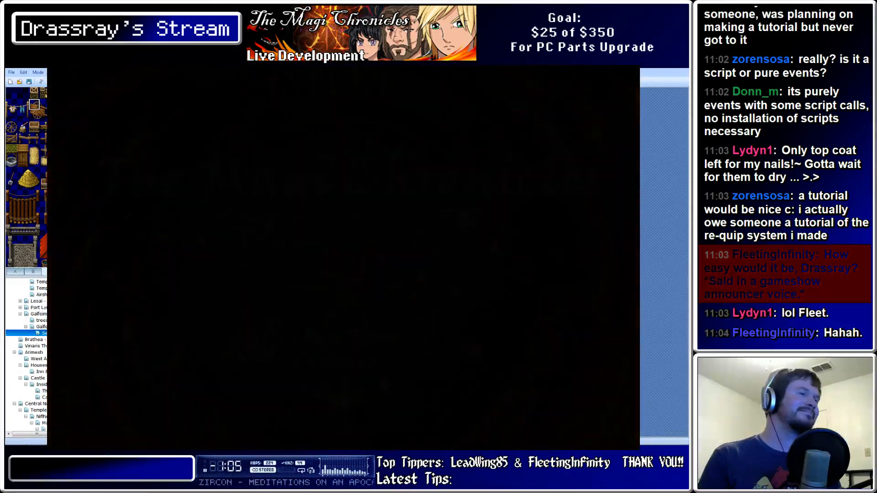
Walk the character up and down the treehouse ladder to check the overlay, then close the playtest
{"action": "key", "text": "Up"}
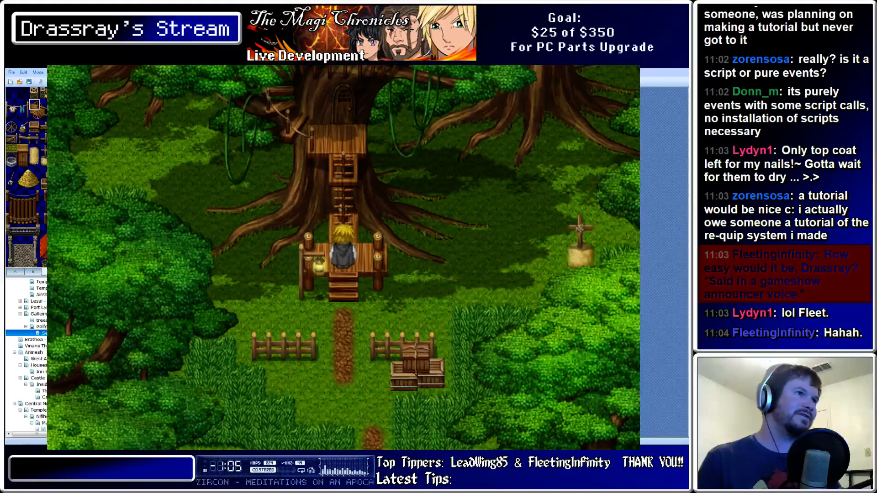
{"action": "key", "text": "Up"}
{"action": "key", "text": "Down"}
{"action": "key", "text": "Up"}
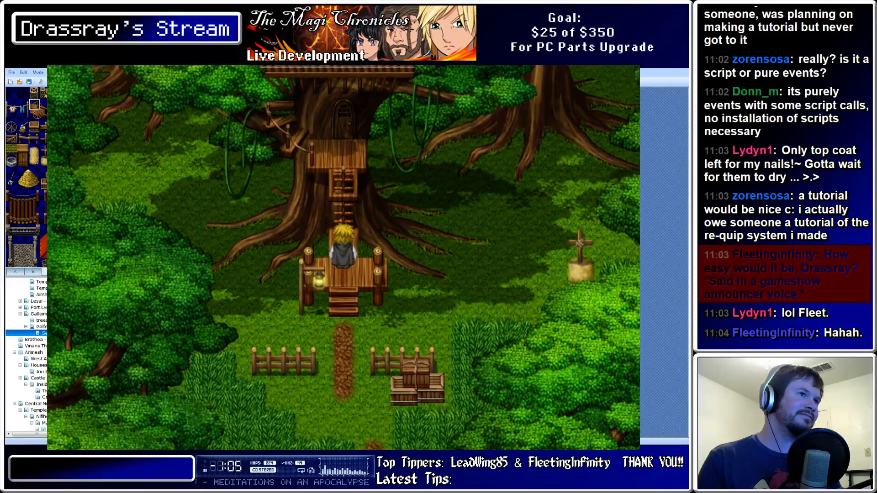
{"action": "key", "text": "Down"}
{"action": "key", "text": "Up"}
{"action": "key", "text": "Down"}
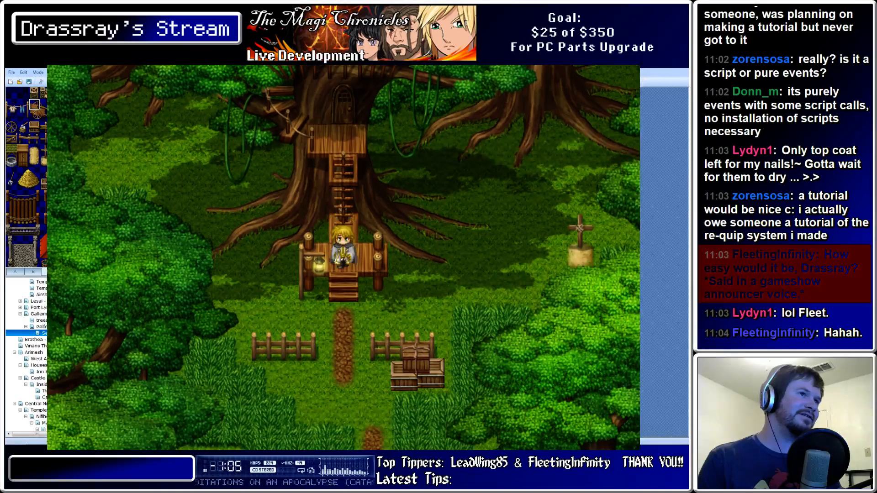
{"action": "key", "text": "Up"}
{"action": "key", "text": "Up"}
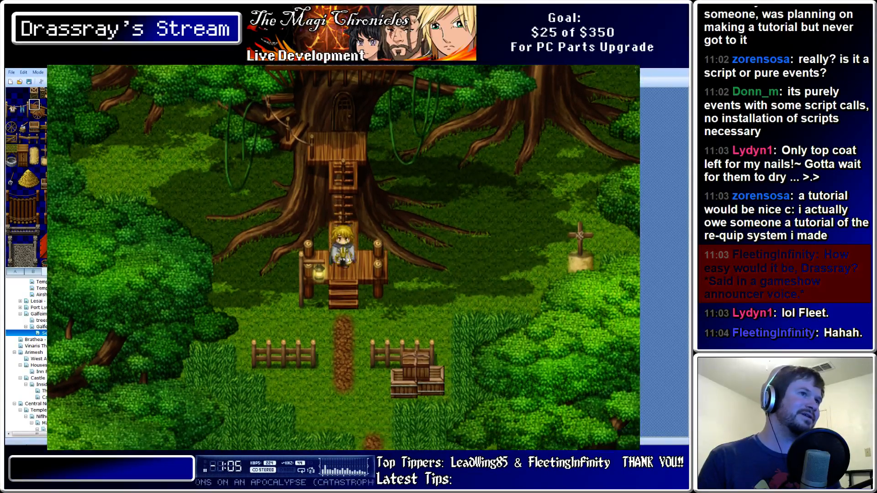
{"action": "key", "text": "Down"}
{"action": "key", "text": "Up"}
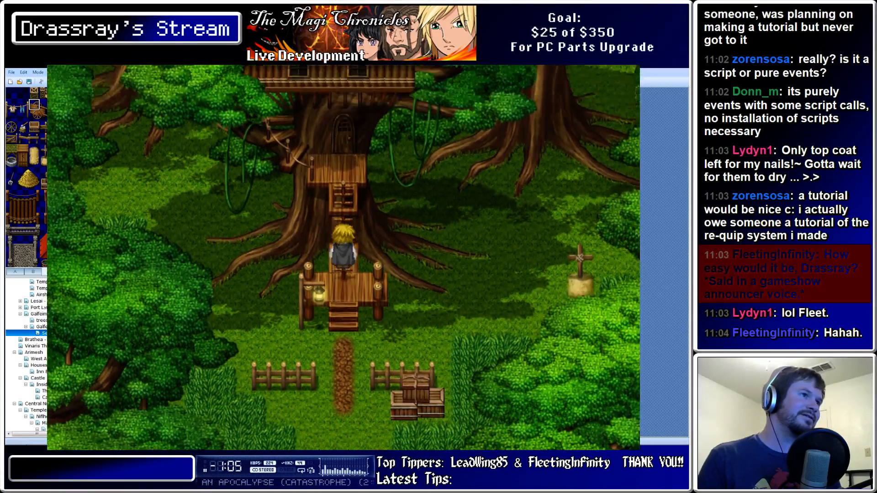
{"action": "key", "text": "Down"}
{"action": "key", "text": "Down"}
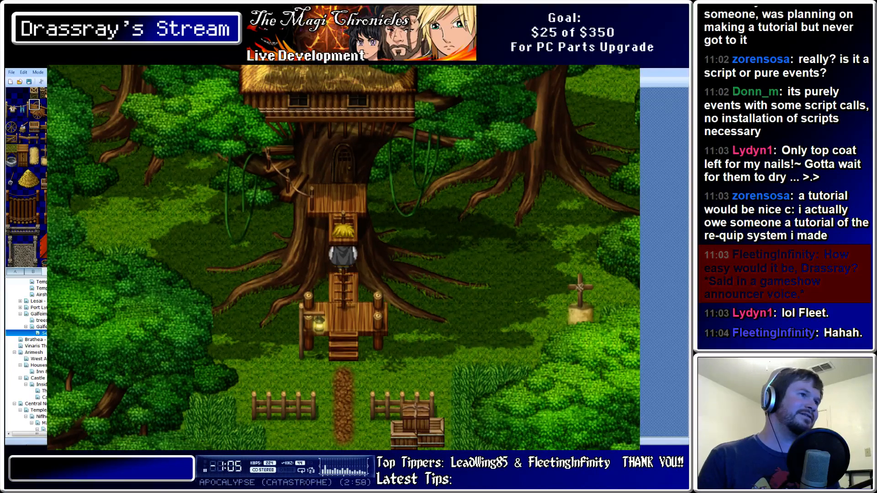
{"action": "key", "text": "Down"}
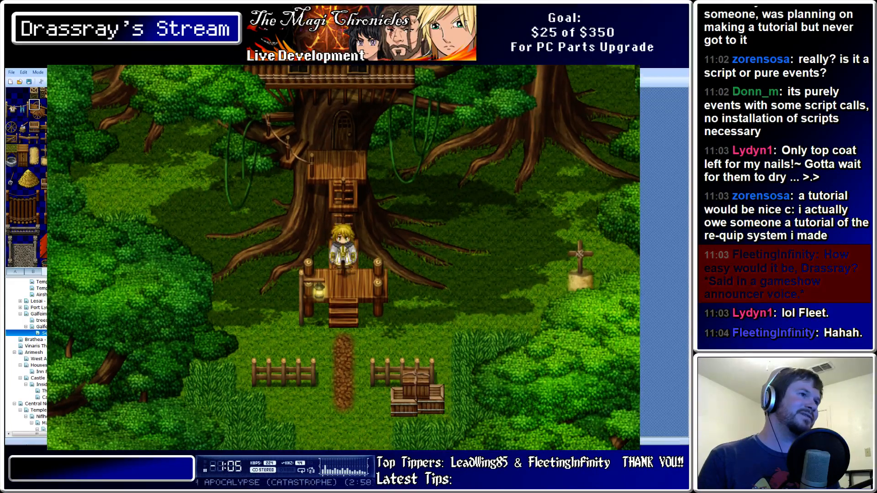
{"action": "key", "text": "Up"}
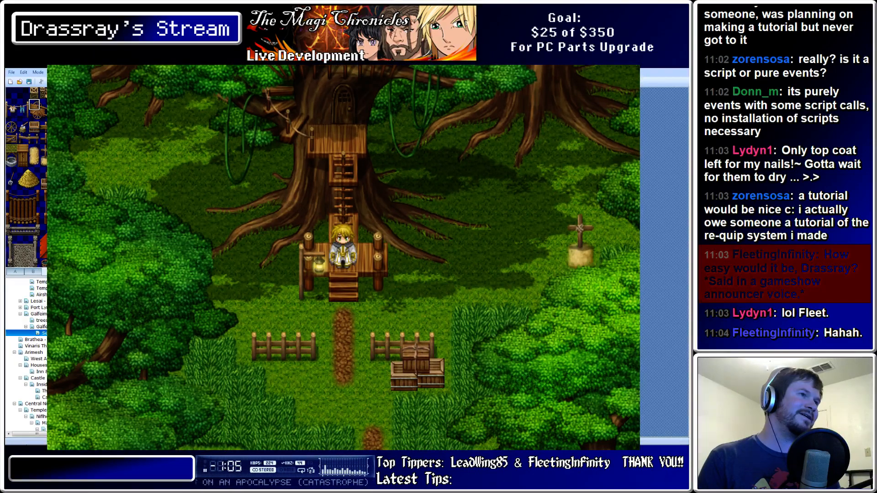
{"action": "left_click", "coordinate": [608, 69]}
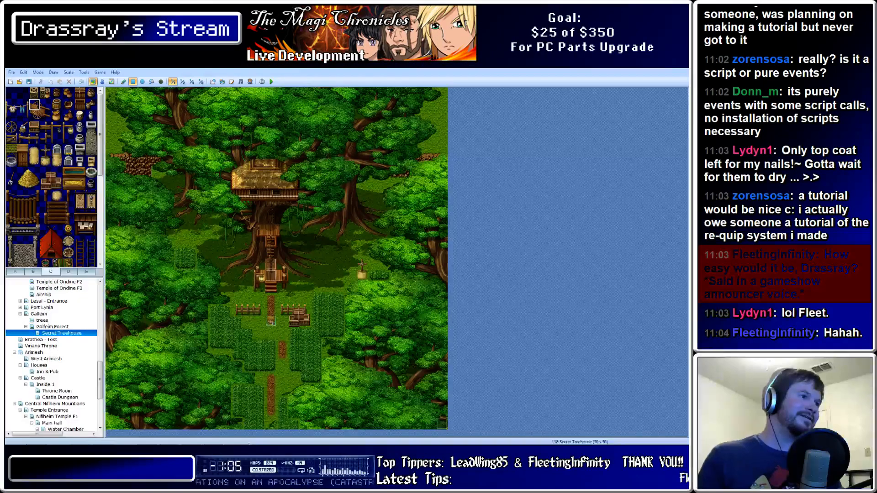
Back in Photoshop, compare the canvas with Trees Top shown and hidden, leaving it hidden
{"action": "mouse_move", "coordinate": [154, 441]}
{"action": "left_click", "coordinate": [105, 437]}
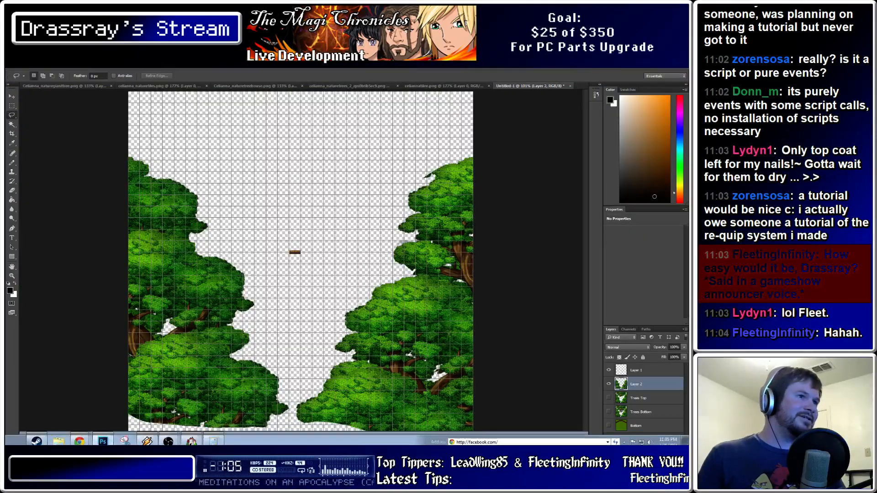
{"action": "left_click", "coordinate": [608, 397]}
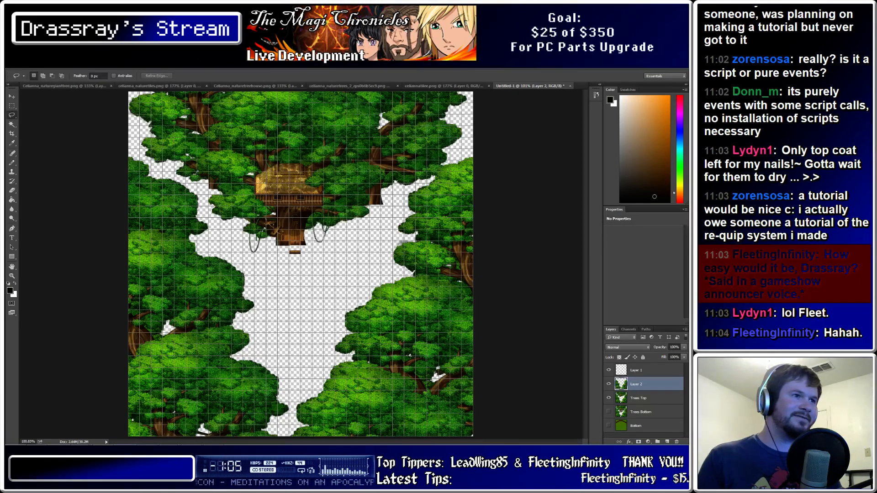
{"action": "key", "text": "v"}
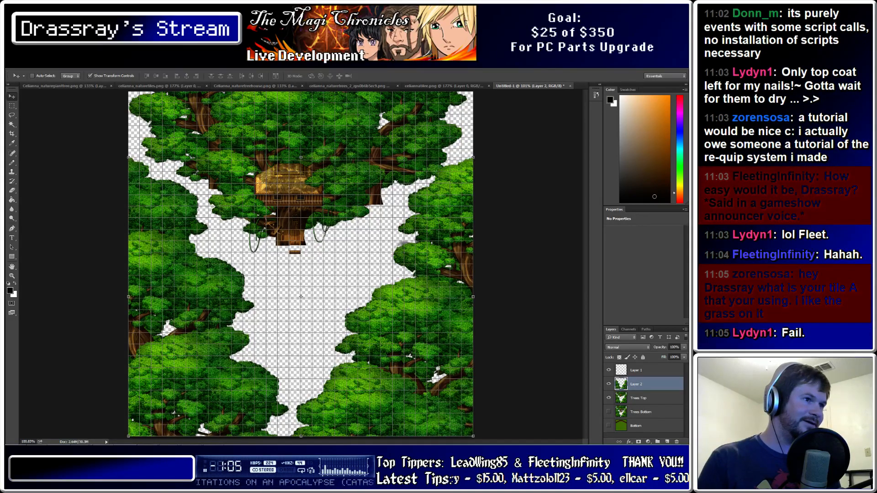
{"action": "left_click", "coordinate": [609, 398]}
{"action": "left_click", "coordinate": [608, 397]}
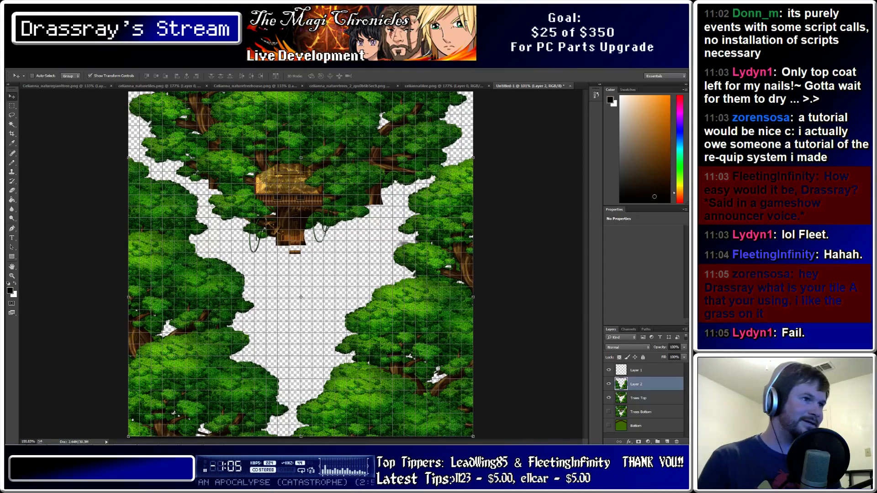
{"action": "left_click", "coordinate": [608, 398]}
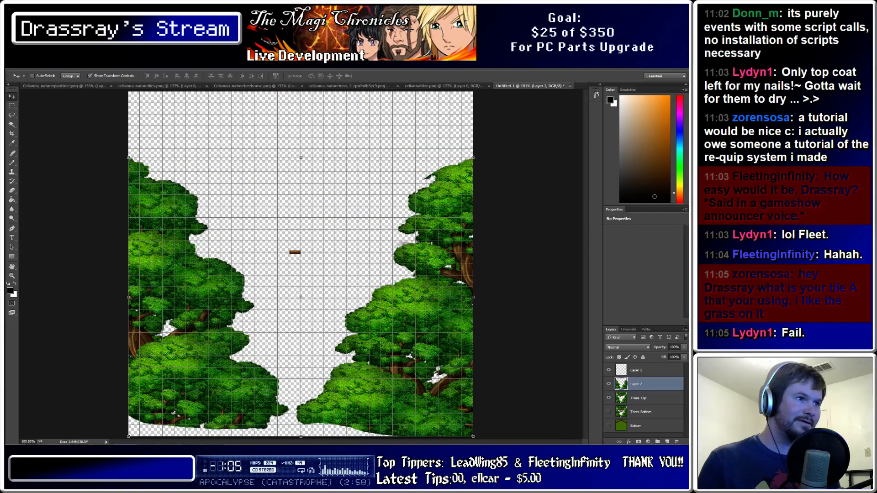
{"action": "left_click", "coordinate": [608, 398]}
{"action": "left_click", "coordinate": [608, 398]}
{"action": "left_click", "coordinate": [609, 398]}
{"action": "left_click", "coordinate": [608, 398]}
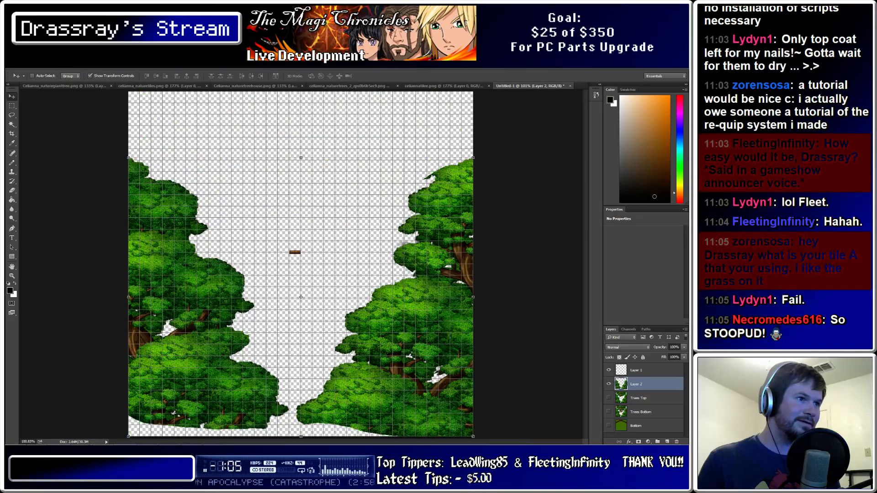
{"action": "left_click", "coordinate": [25, 65]}
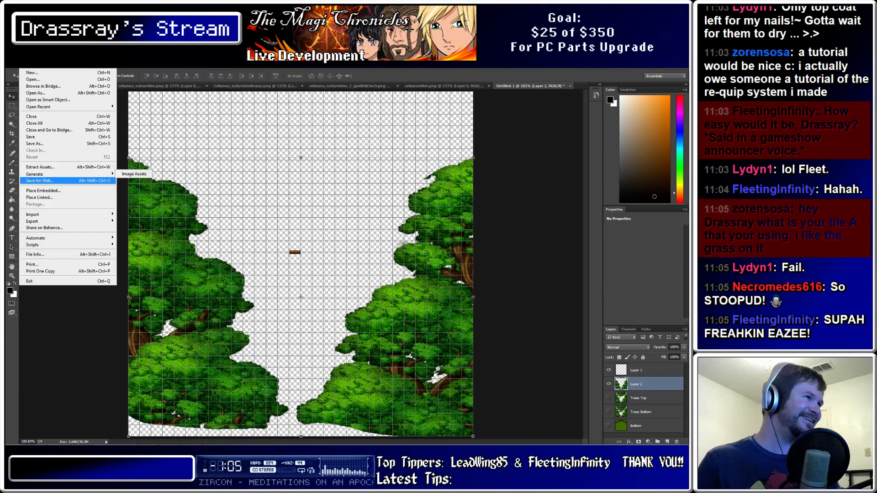
Re-export the side trees as PNG-24, replacing [FIXED]SecretTreehouse2.png in Pictures
{"action": "left_click", "coordinate": [40, 180]}
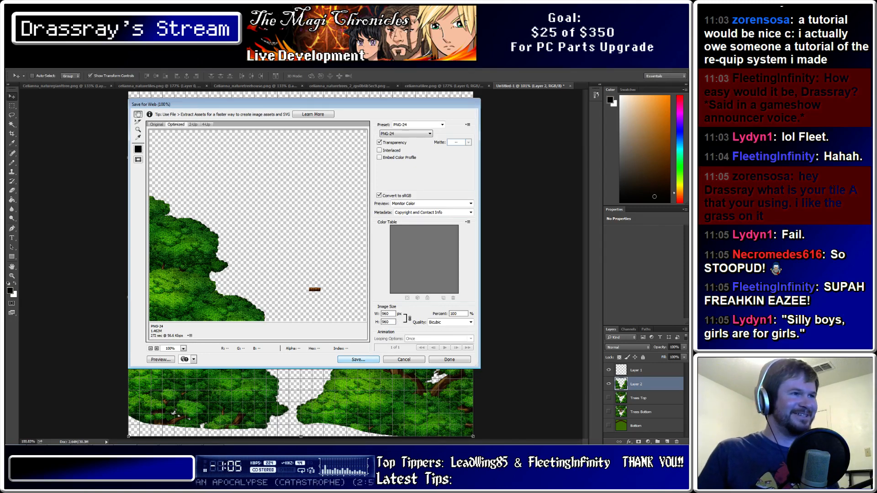
{"action": "key", "text": "Return"}
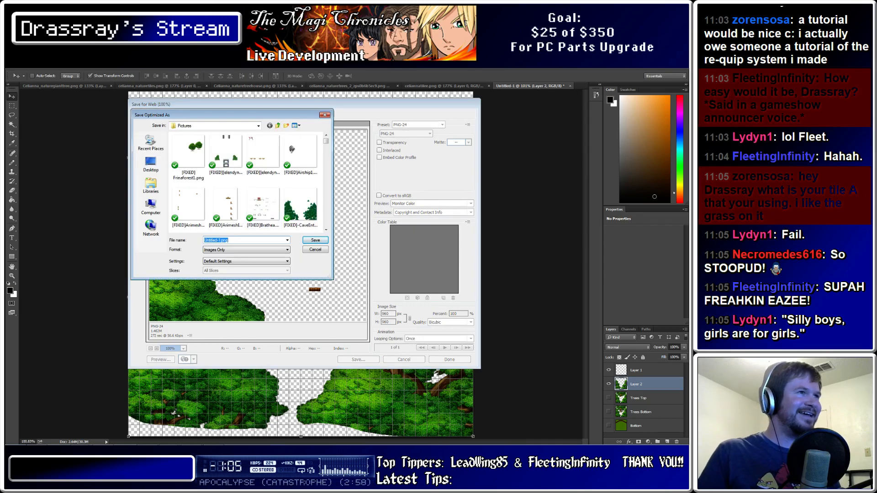
{"action": "scroll", "coordinate": [246, 182], "scroll_direction": "down", "scroll_amount": 10}
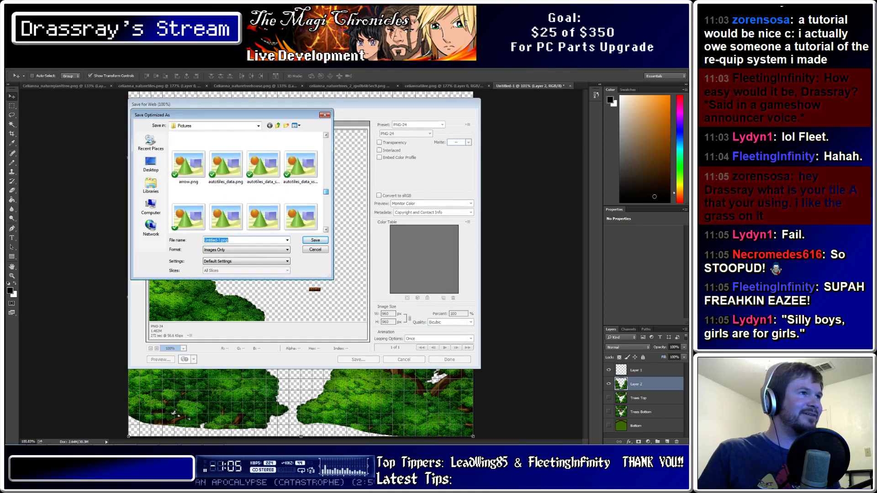
{"action": "scroll", "coordinate": [246, 180], "scroll_direction": "up", "scroll_amount": 5}
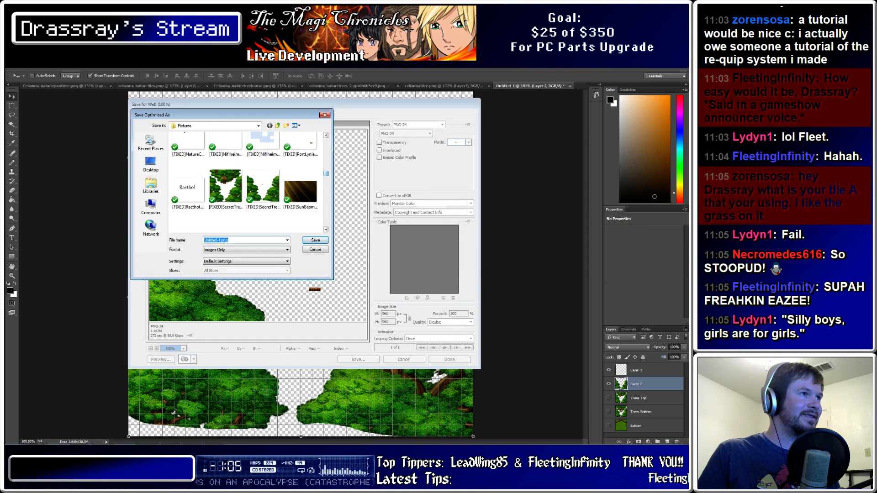
{"action": "left_click", "coordinate": [264, 188]}
{"action": "left_click", "coordinate": [315, 240]}
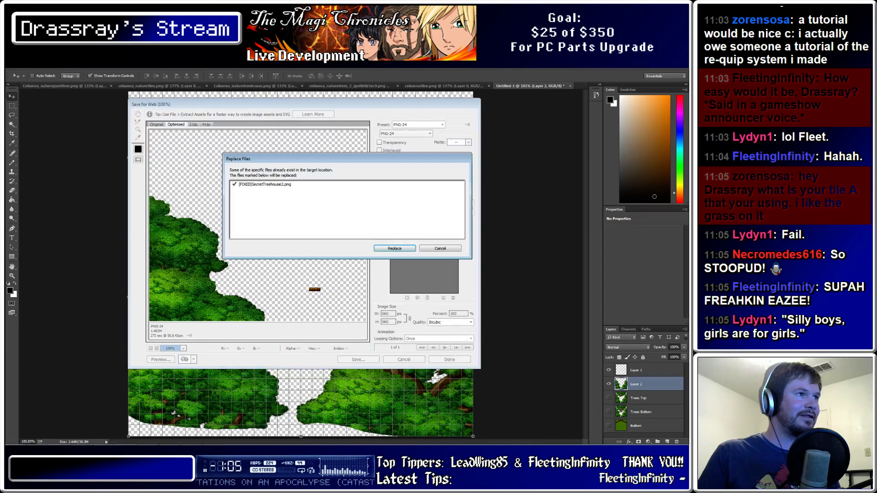
{"action": "key", "text": "Return"}
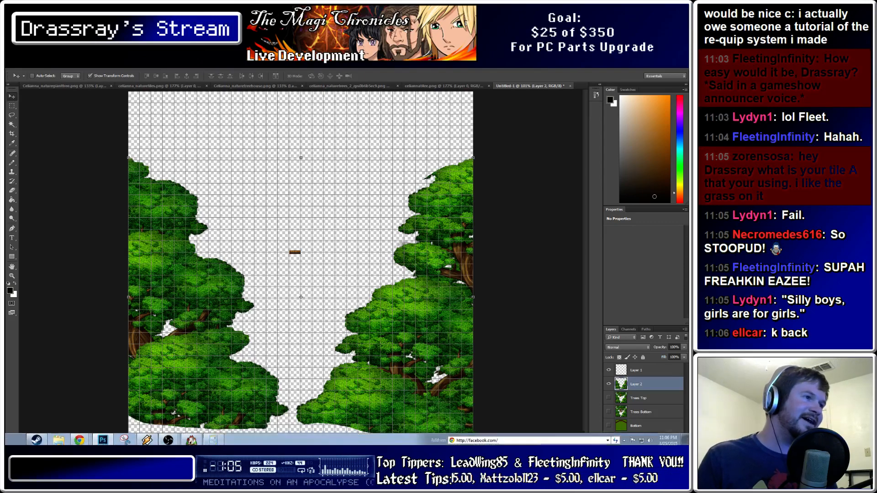
Return to RPG Maker and start a playtest from the Secret Treehouse map
{"action": "left_click", "coordinate": [191, 438]}
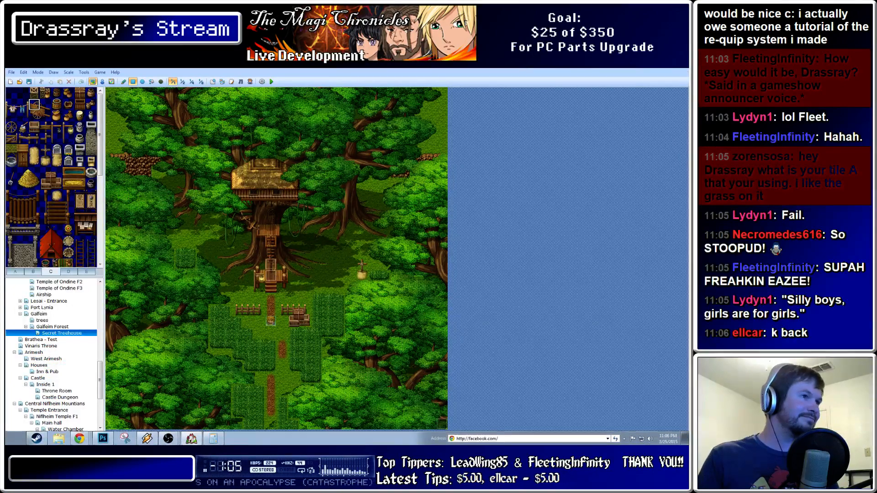
{"action": "left_click", "coordinate": [272, 81]}
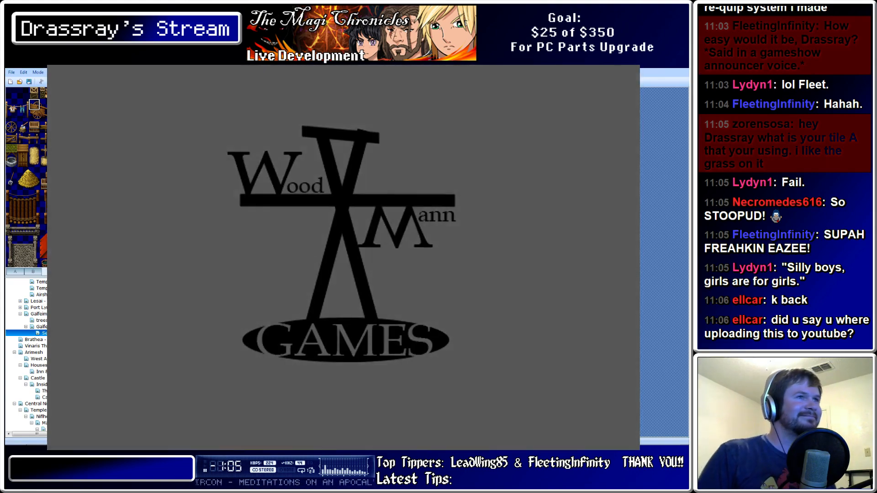
Start a new game and walk the character up and down the treehouse stairs
{"action": "key", "text": "Return"}
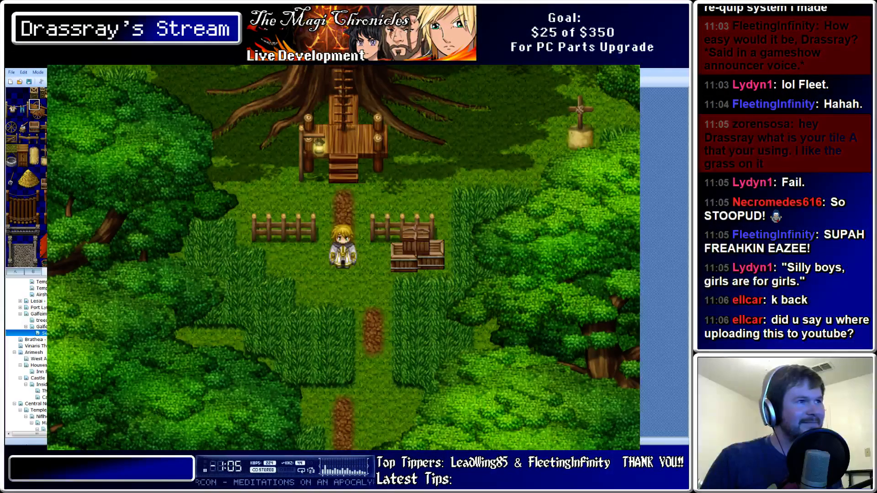
{"action": "key", "text": "Right"}
{"action": "key", "text": "Up"}
{"action": "key", "text": "Down"}
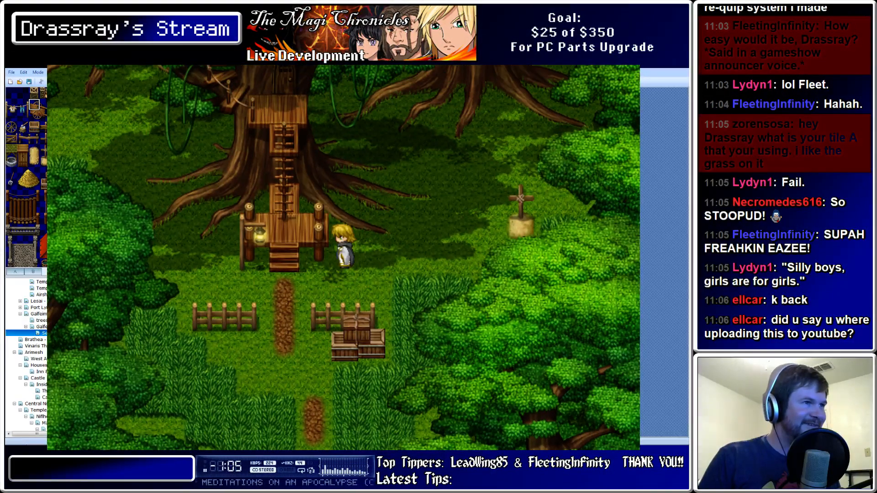
{"action": "key", "text": "Left"}
{"action": "key", "text": "Up"}
{"action": "key", "text": "Down"}
{"action": "key", "text": "Up"}
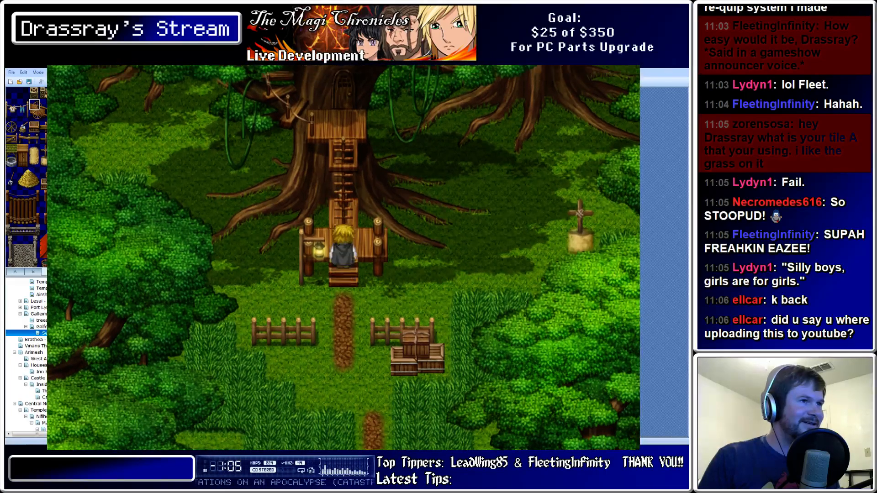
{"action": "key", "text": "Down"}
{"action": "key", "text": "Up"}
{"action": "key", "text": "Down"}
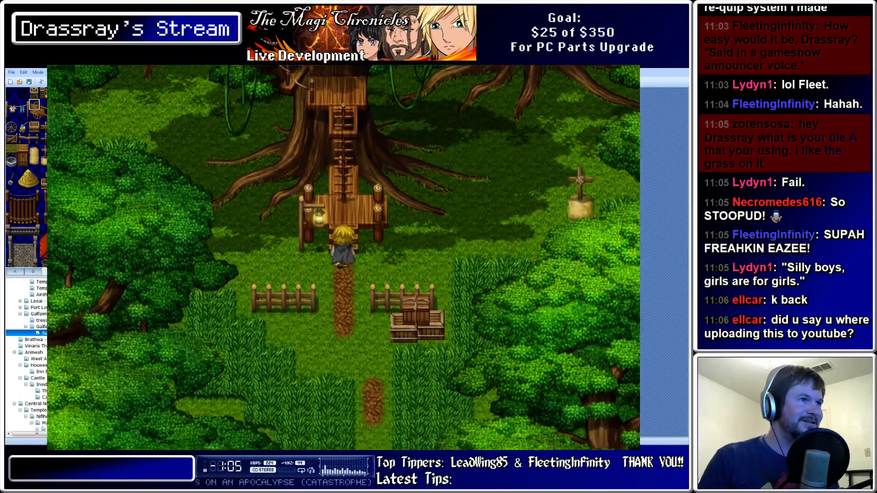
Climb the stairs again, step back onto the platform, and close the playtest
{"action": "key", "text": "Up"}
{"action": "key", "text": "Down"}
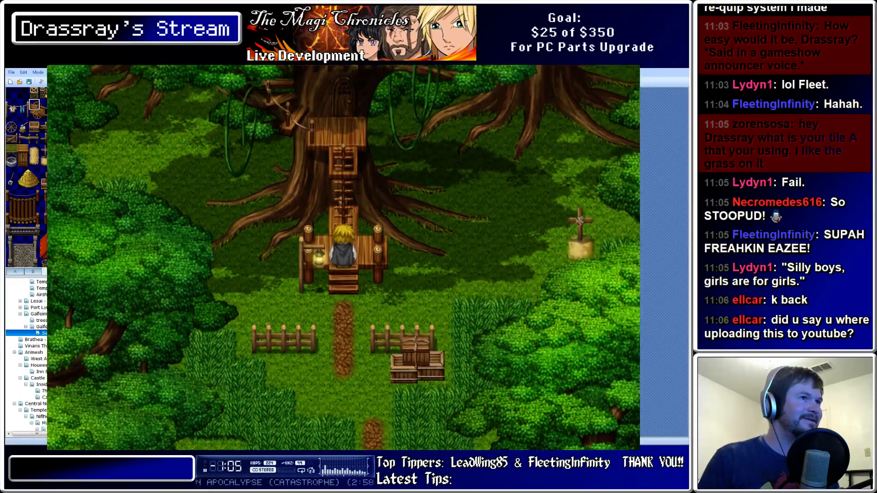
{"action": "key", "text": "Up"}
{"action": "key", "text": "Down"}
{"action": "key", "text": "Down"}
{"action": "key", "text": "Up"}
{"action": "key", "text": "Up"}
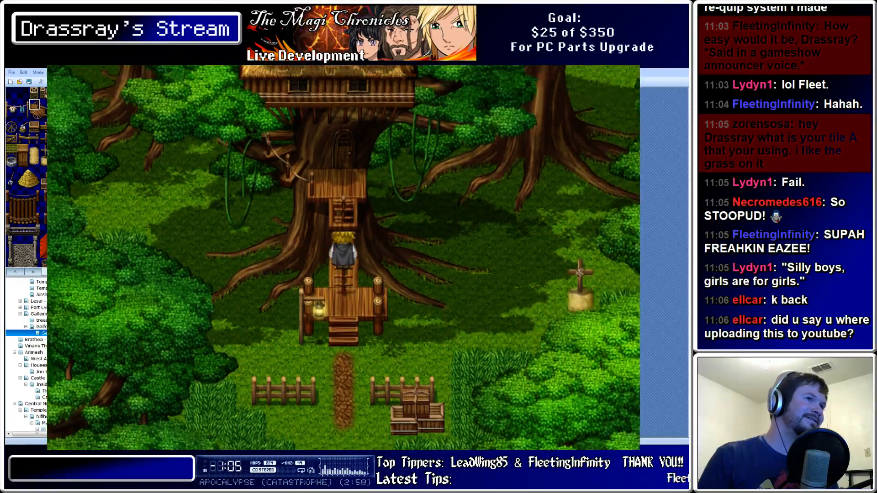
{"action": "key", "text": "Down"}
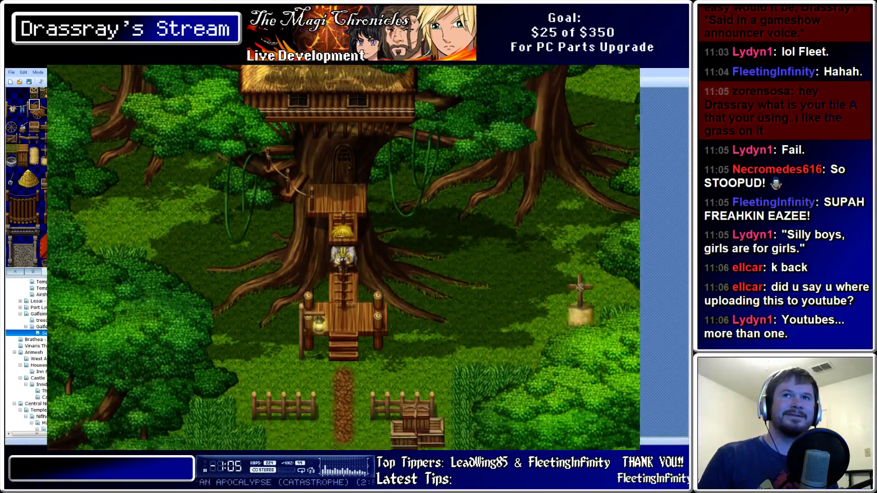
{"action": "key", "text": "Up"}
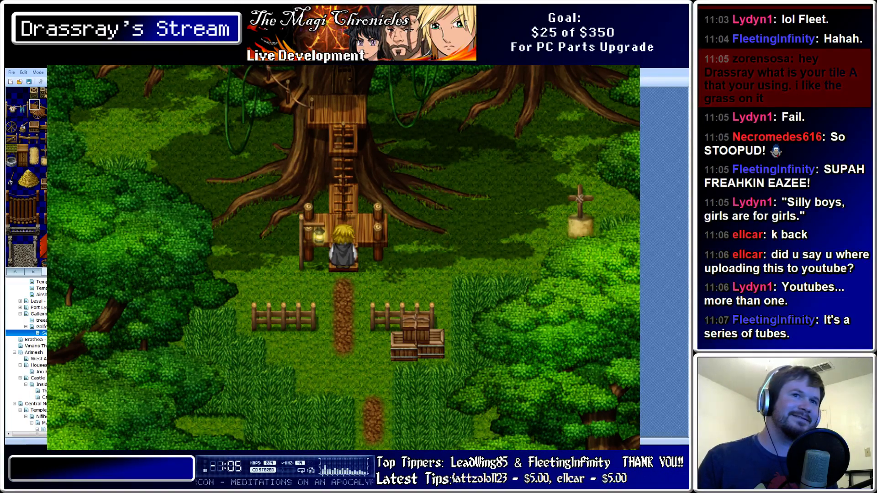
{"action": "left_click", "coordinate": [637, 66]}
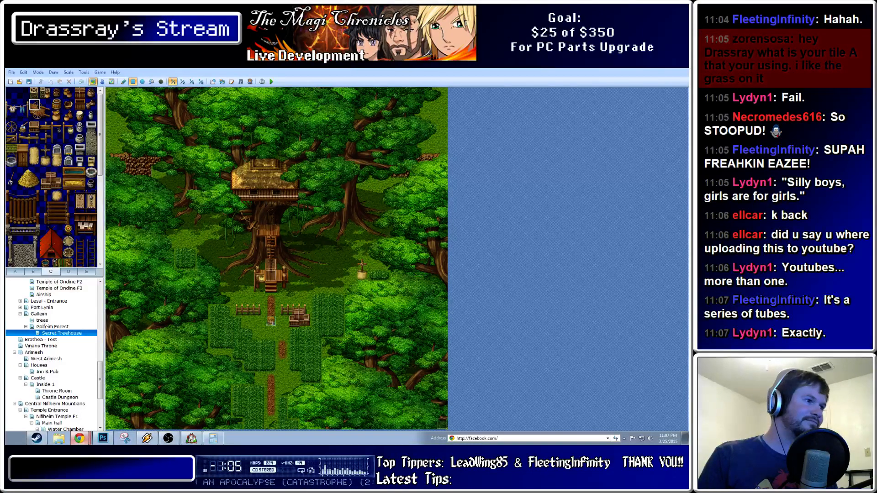
Open a new Chrome tab and load youtube.com
{"action": "left_click", "coordinate": [80, 439]}
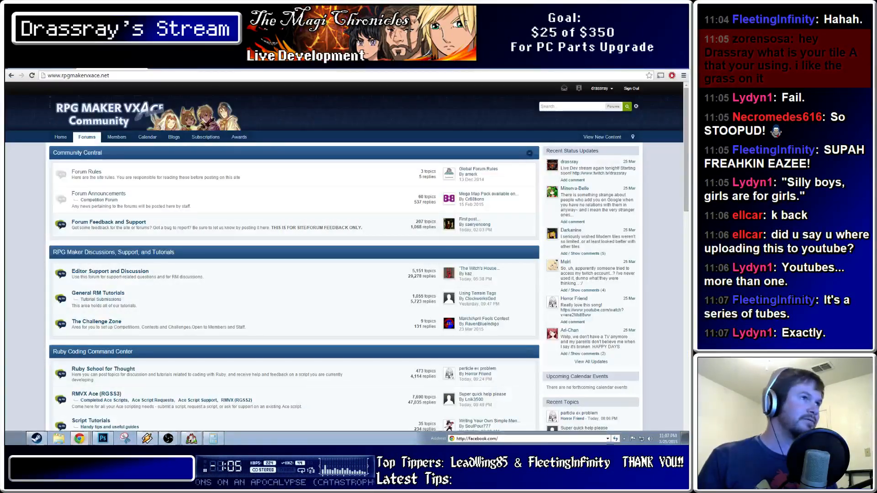
{"action": "key", "text": "ctrl+t"}
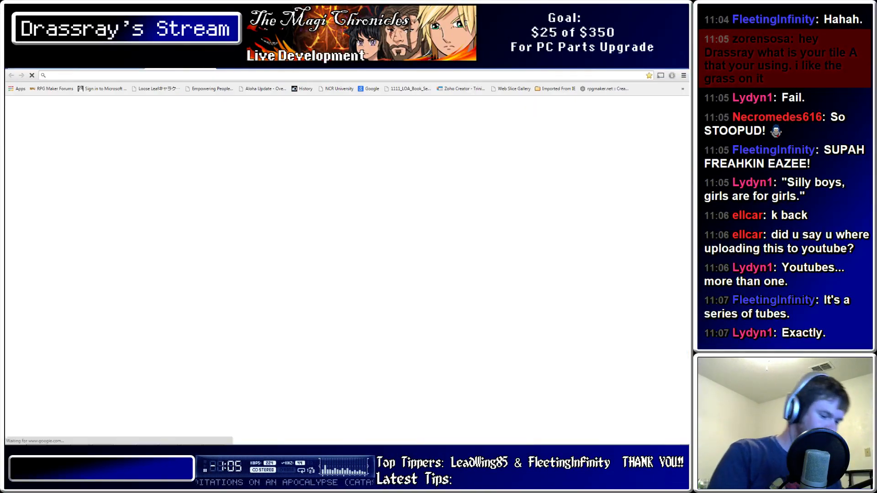
{"action": "type", "text": "youtube.com"}
{"action": "key", "text": "Down"}
{"action": "key", "text": "Up"}
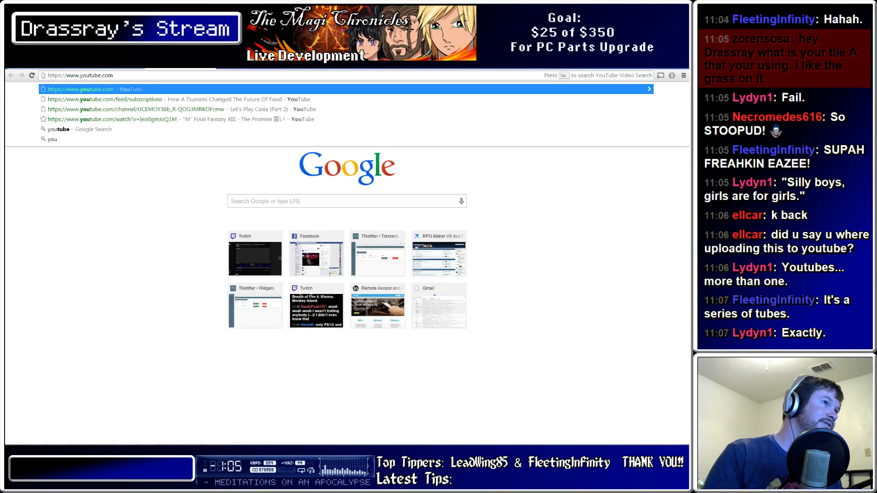
{"action": "key", "text": "ctrl"}
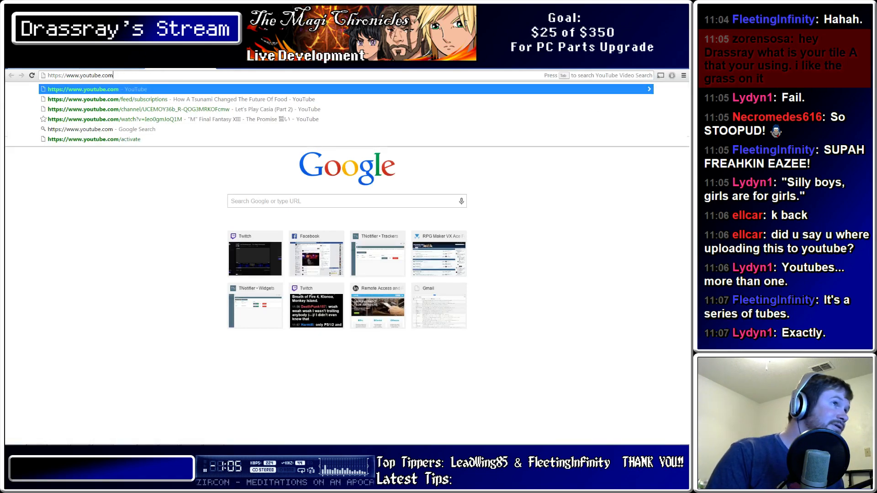
{"action": "type", "text": "/jac"}
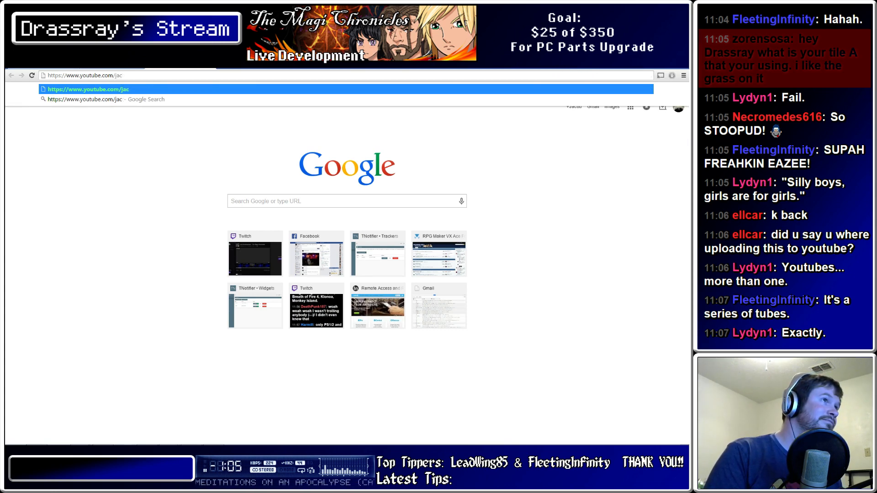
{"action": "key", "text": "BackSpace"}
{"action": "key", "text": "BackSpace"}
{"action": "key", "text": "Return"}
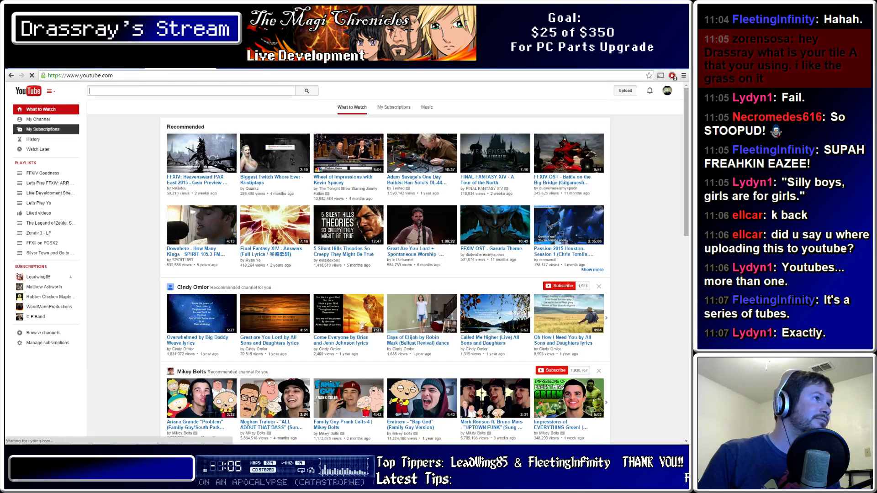
Open your YouTube channel page and copy its address
{"action": "left_click", "coordinate": [39, 119]}
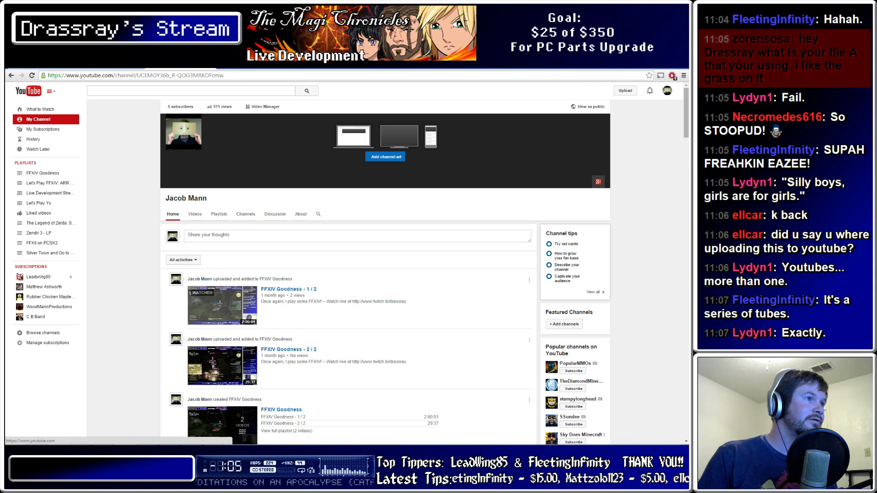
{"action": "left_click", "coordinate": [288, 289]}
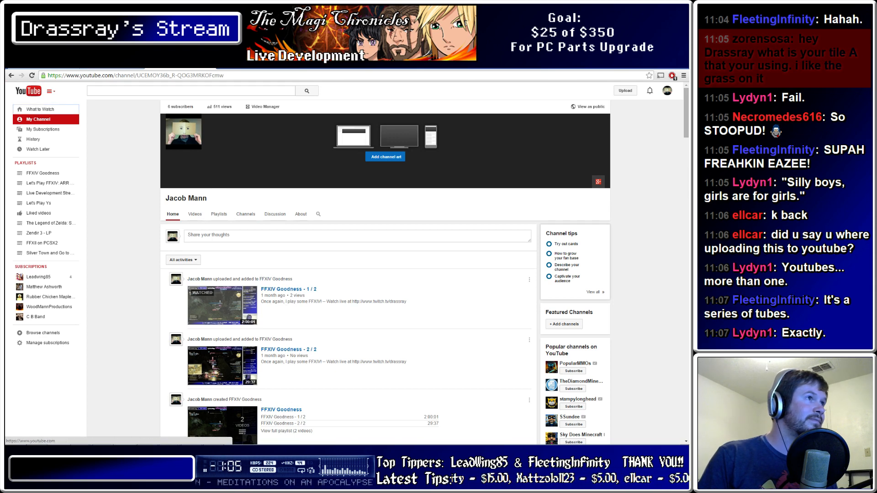
{"action": "left_click", "coordinate": [136, 75]}
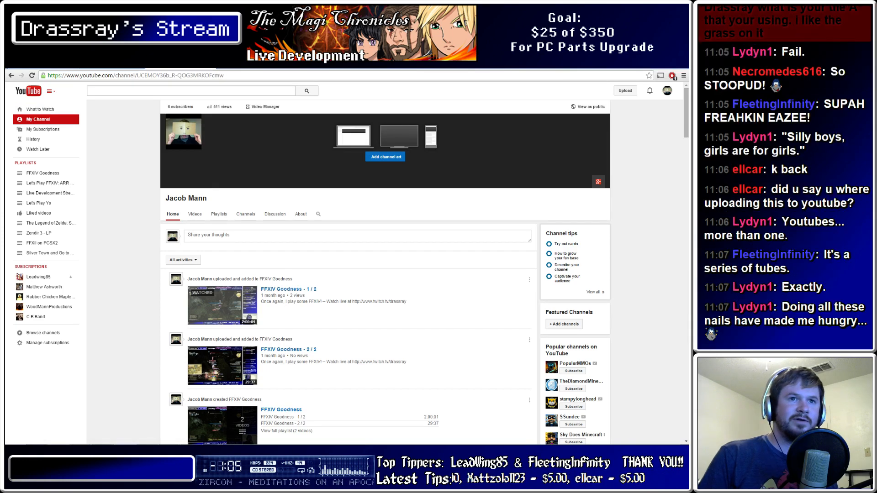
{"action": "type", "text": "https://www.youtube.com/channel/UCEMOY36b_R-QOG3MRKOFcmw"}
{"action": "key", "text": "Return"}
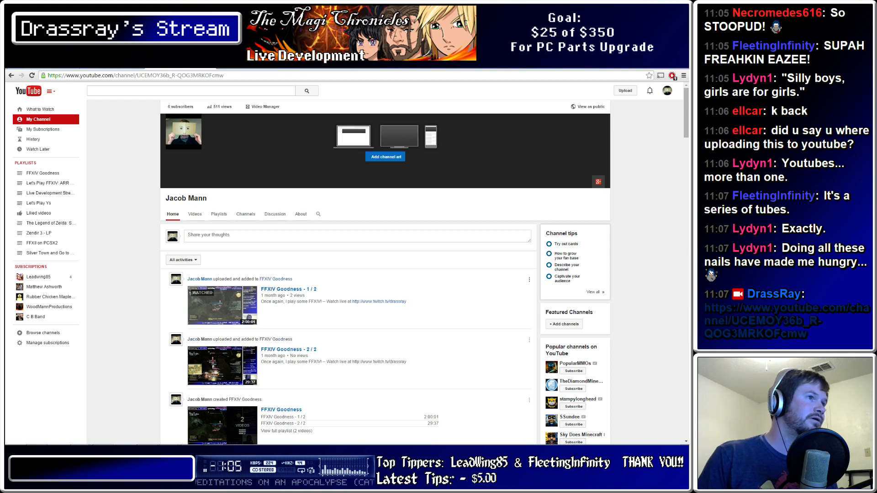
Open the FFXIV Goodness - 1 / 2 video, then return to the RPG Maker forum tab
{"action": "left_click", "coordinate": [288, 289]}
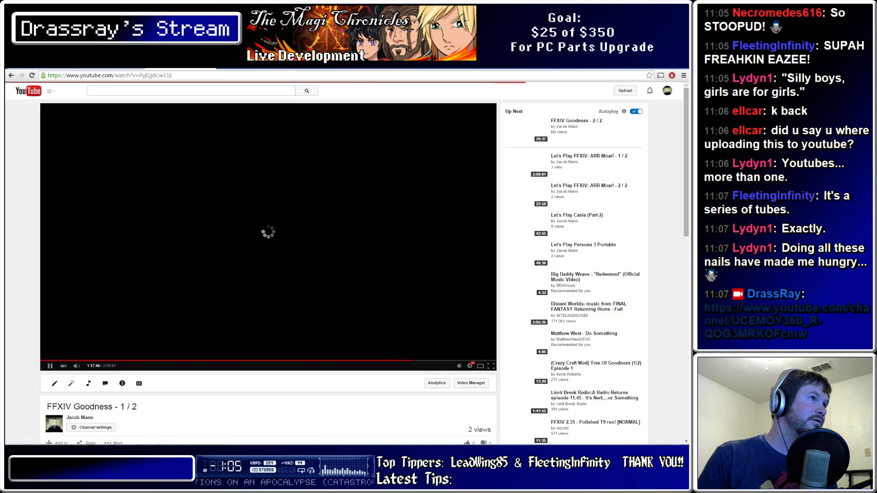
{"action": "left_click", "coordinate": [112, 69]}
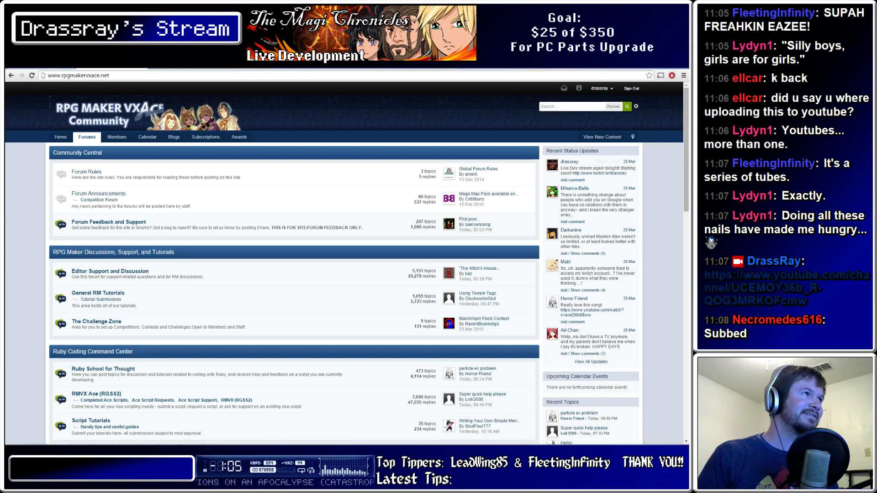
Alt+Tab back to the RPG Maker editor showing the Secret Treehouse map
{"action": "mouse_move", "coordinate": [168, 443]}
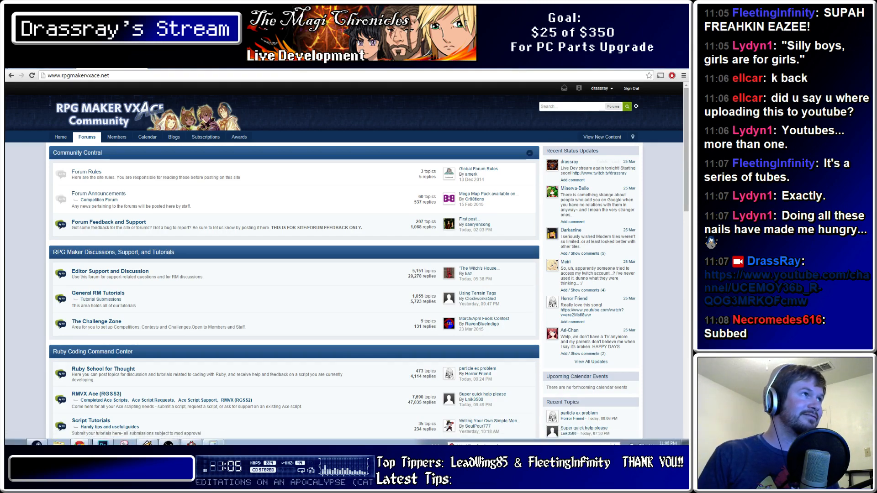
{"action": "key", "text": "alt+Tab"}
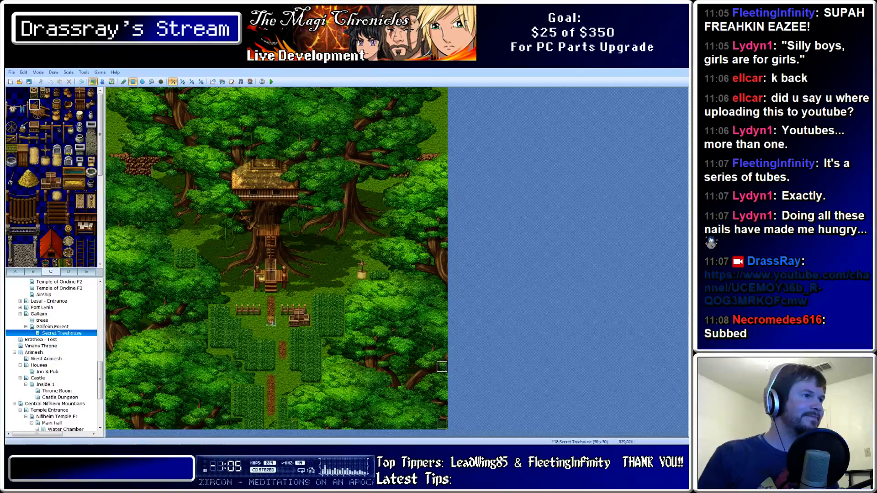
{"action": "mouse_move", "coordinate": [85, 442]}
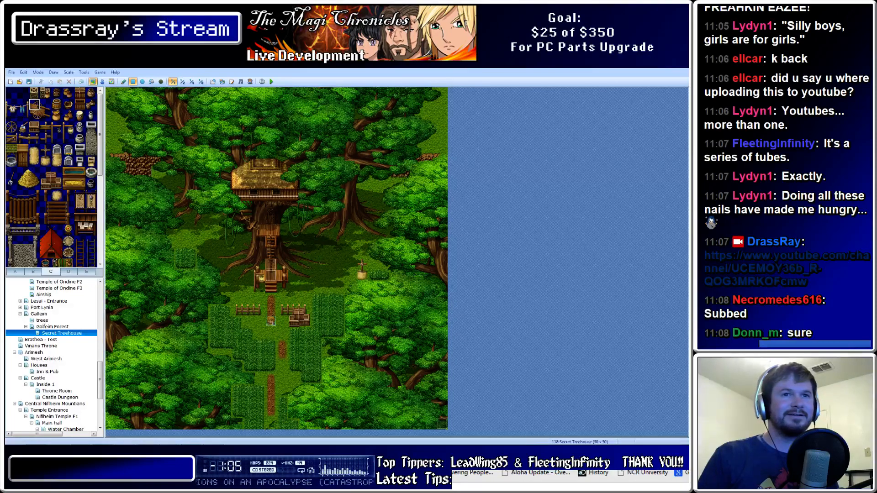
In a new Chrome tab, Google the streamer's YouTube channel and open the youtube.com/user result
{"action": "left_click_drag", "start_coordinate": [685, 202], "coordinate": [279, 69]}
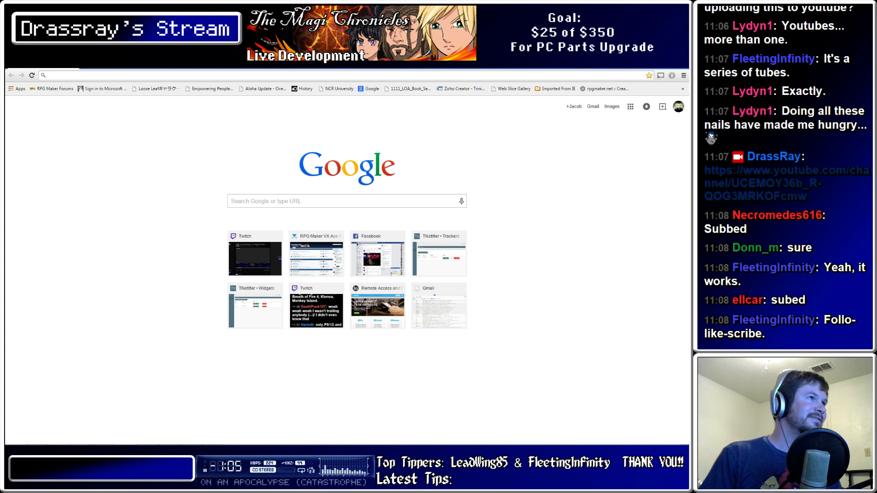
{"action": "type", "text": "dras"}
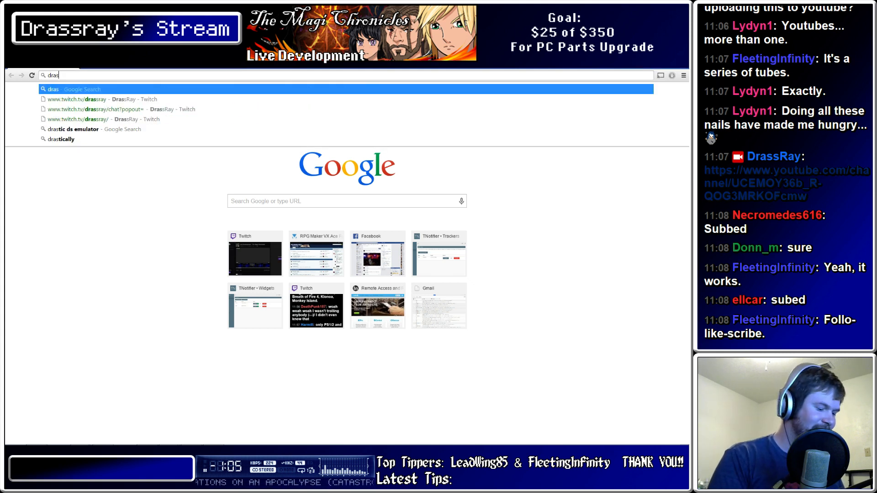
{"action": "type", "text": "sray you"}
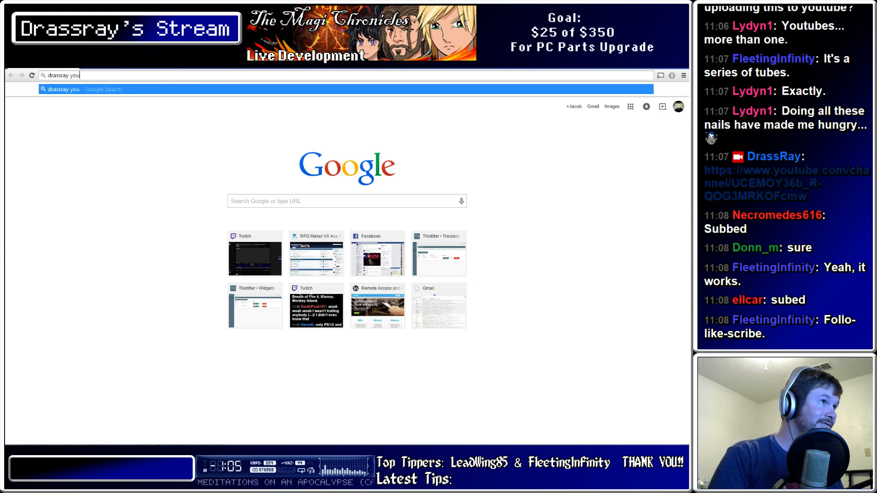
{"action": "type", "text": "tube channel"}
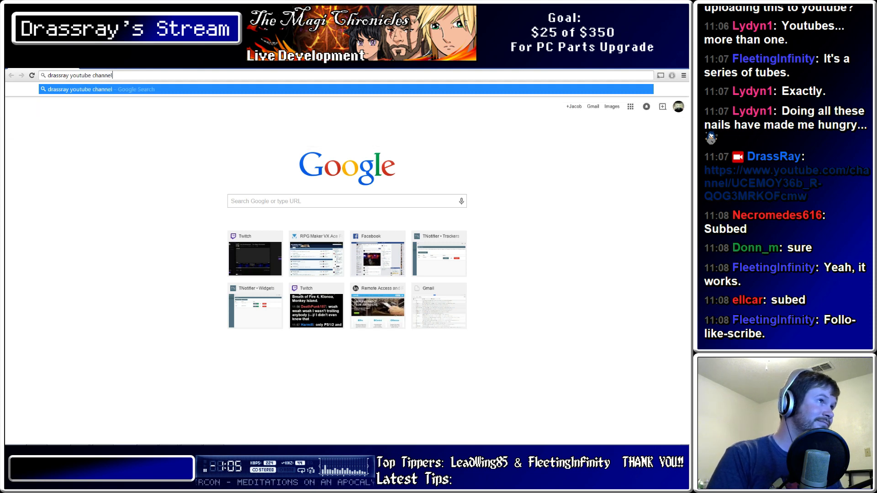
{"action": "key", "text": "Return"}
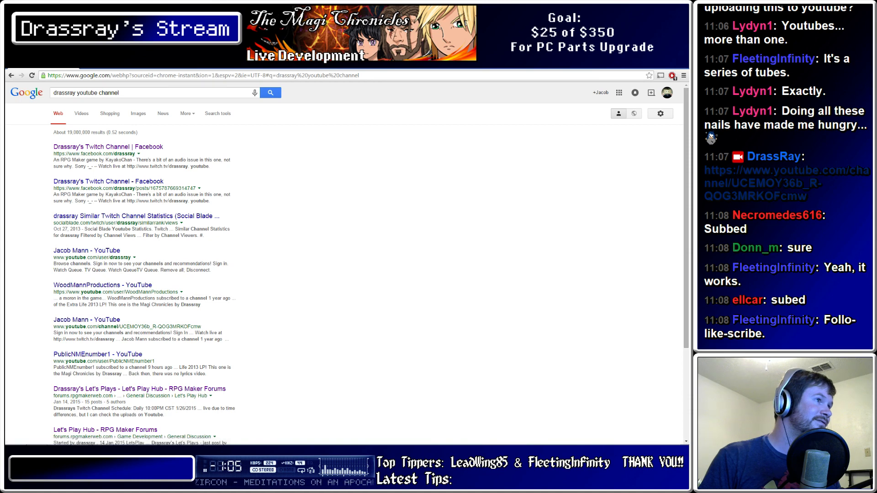
{"action": "left_click", "coordinate": [87, 250]}
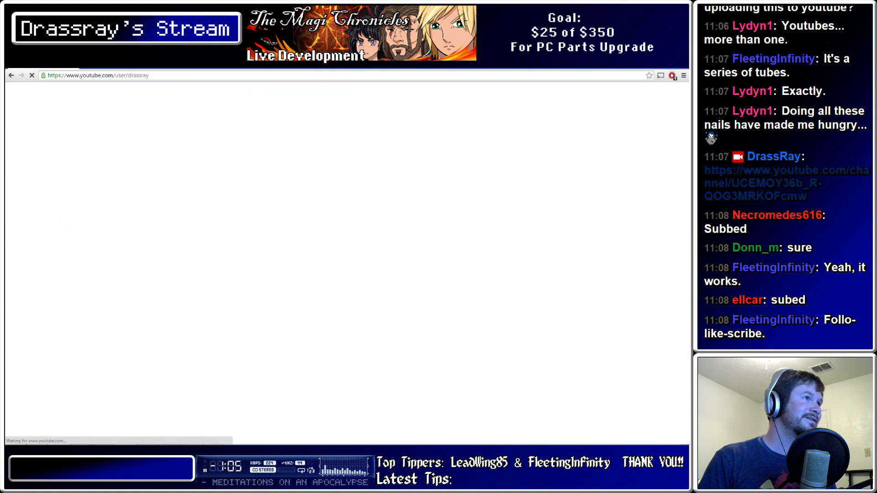
Copy the YouTube channel page's address, then return to RPG Maker VX Ace
{"action": "key", "text": "ctrl+l"}
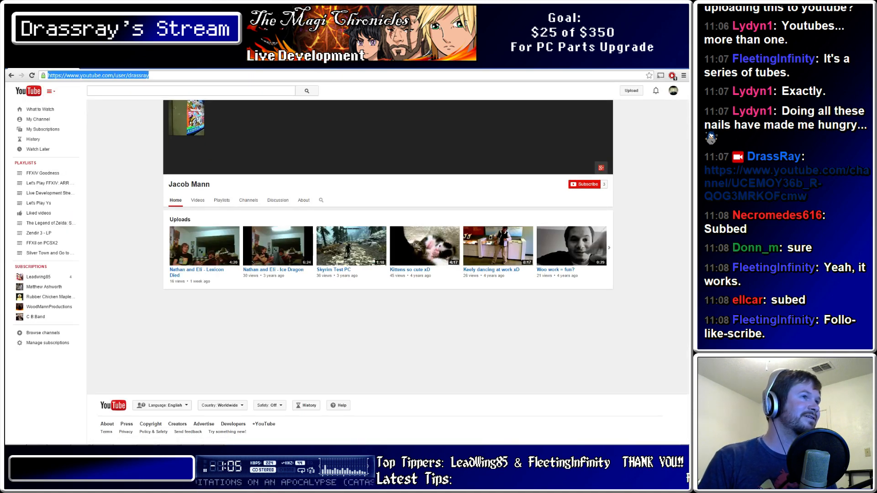
{"action": "key", "text": "alt+Tab"}
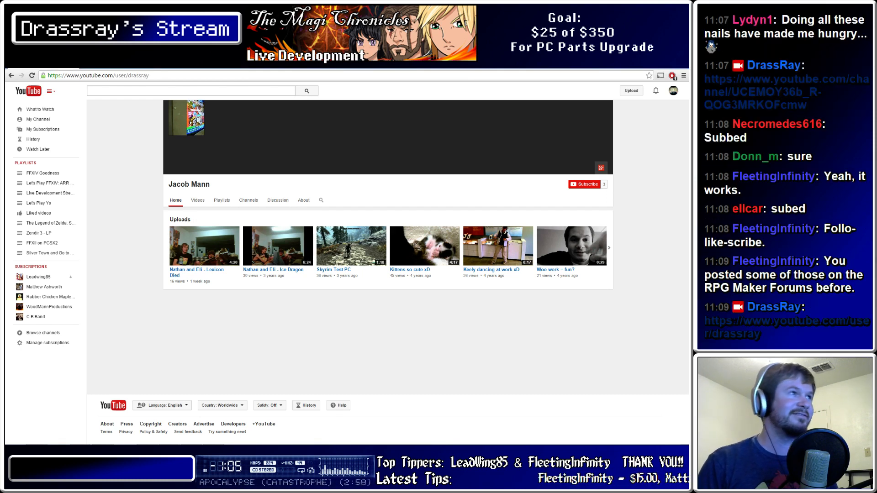
{"action": "key", "text": "alt+Tab"}
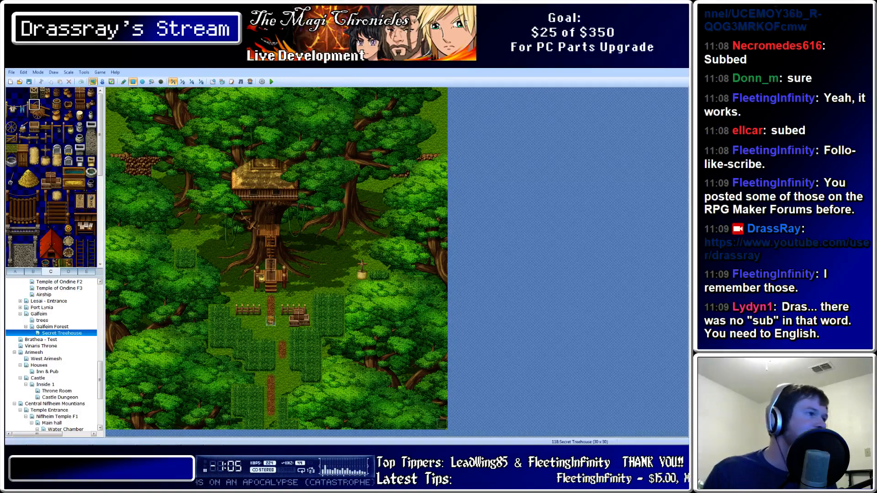
Reselect the Secret Treehouse map and paint the red tent from tab C onto the lower dirt path
{"action": "left_click", "coordinate": [57, 327]}
{"action": "left_click", "coordinate": [58, 332]}
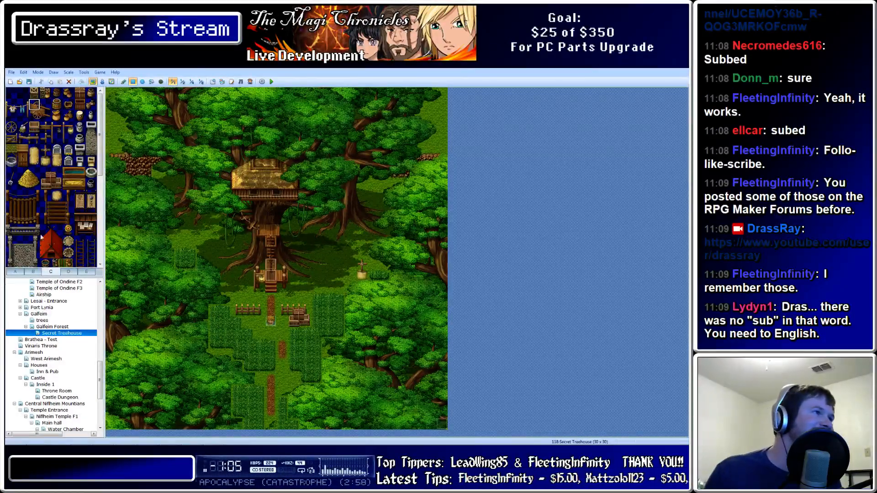
{"action": "left_click_drag", "start_coordinate": [34, 231], "coordinate": [46, 255]}
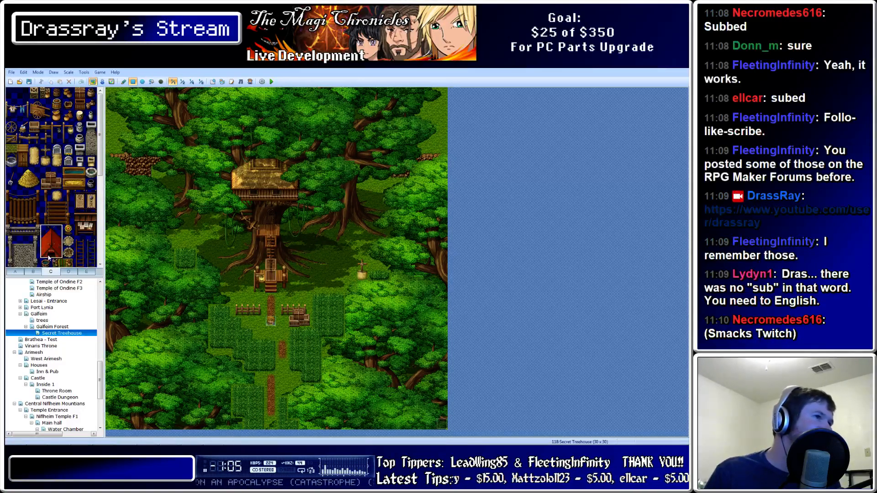
{"action": "left_click", "coordinate": [282, 371]}
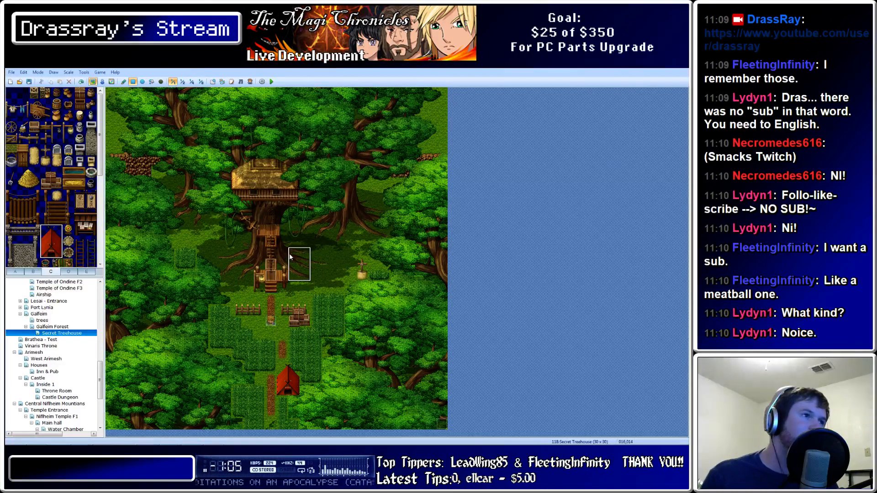
Browse tileset tabs C and D for outdoor prop tiles
{"action": "left_click", "coordinate": [46, 161]}
{"action": "scroll", "coordinate": [51, 181], "scroll_direction": "down", "scroll_amount": 1}
{"action": "scroll", "coordinate": [51, 180], "scroll_direction": "down", "scroll_amount": 4}
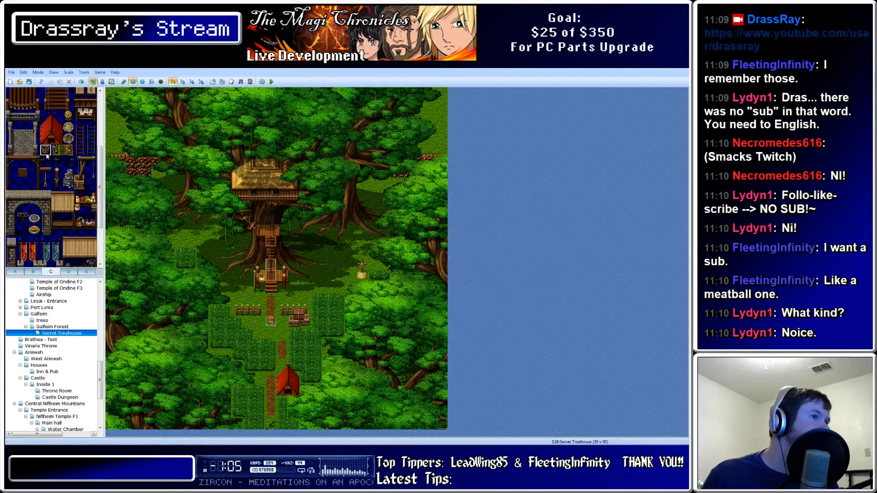
{"action": "scroll", "coordinate": [58, 177], "scroll_direction": "up", "scroll_amount": 1}
{"action": "scroll", "coordinate": [19, 120], "scroll_direction": "up", "scroll_amount": 3}
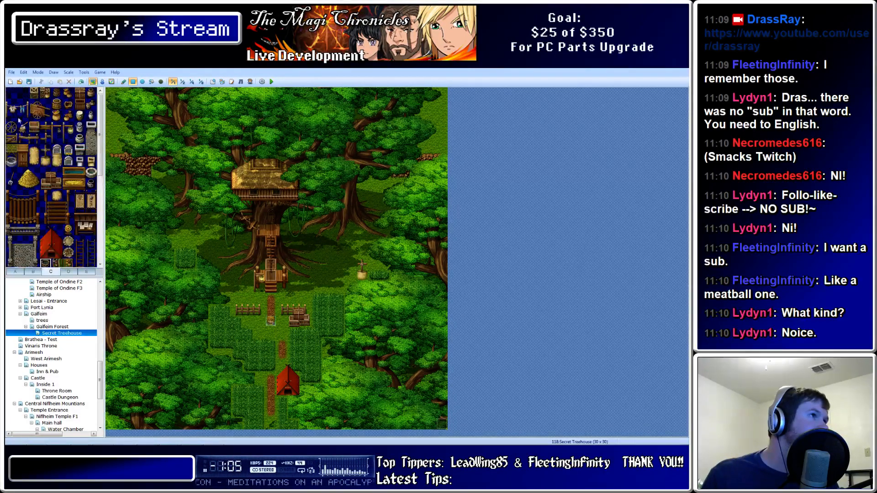
{"action": "scroll", "coordinate": [32, 243], "scroll_direction": "down", "scroll_amount": 7}
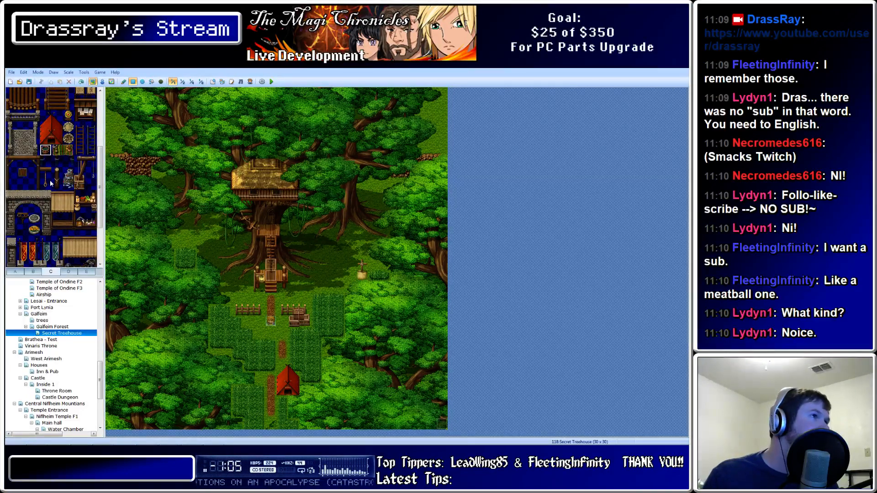
{"action": "scroll", "coordinate": [53, 192], "scroll_direction": "down", "scroll_amount": 2}
{"action": "scroll", "coordinate": [50, 196], "scroll_direction": "down", "scroll_amount": 4}
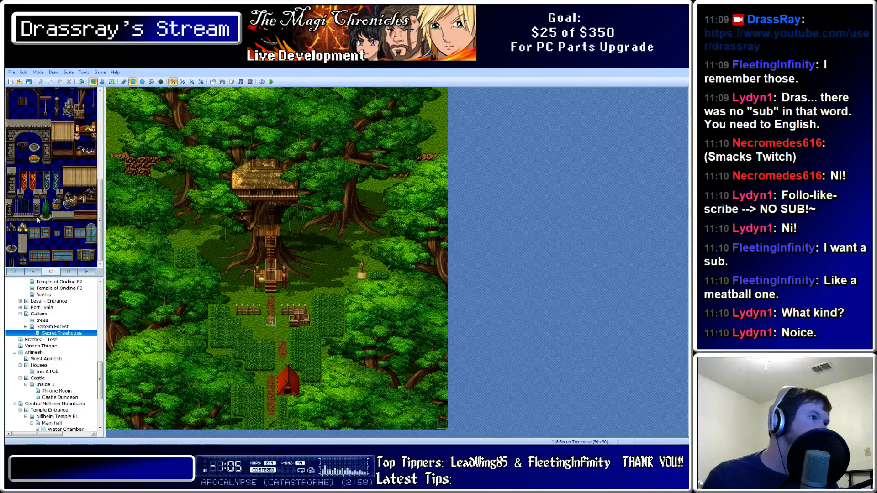
{"action": "scroll", "coordinate": [37, 215], "scroll_direction": "up", "scroll_amount": 12}
{"action": "left_click", "coordinate": [69, 272]}
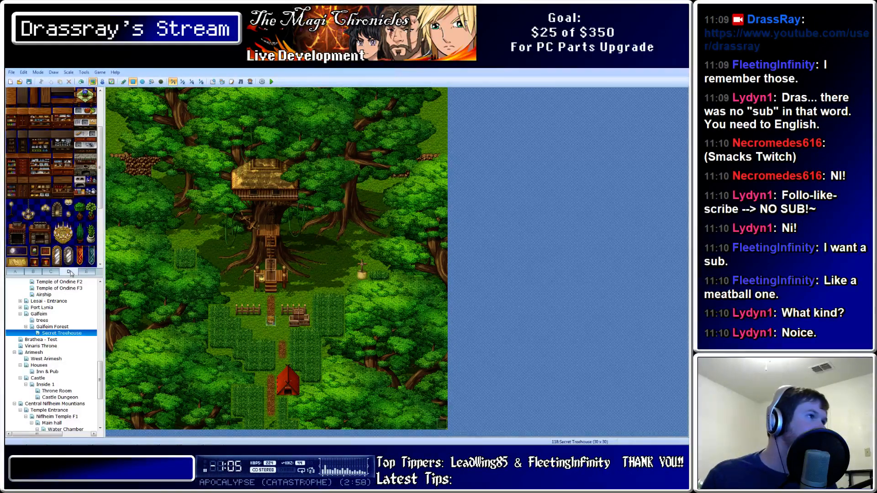
{"action": "left_click", "coordinate": [51, 272]}
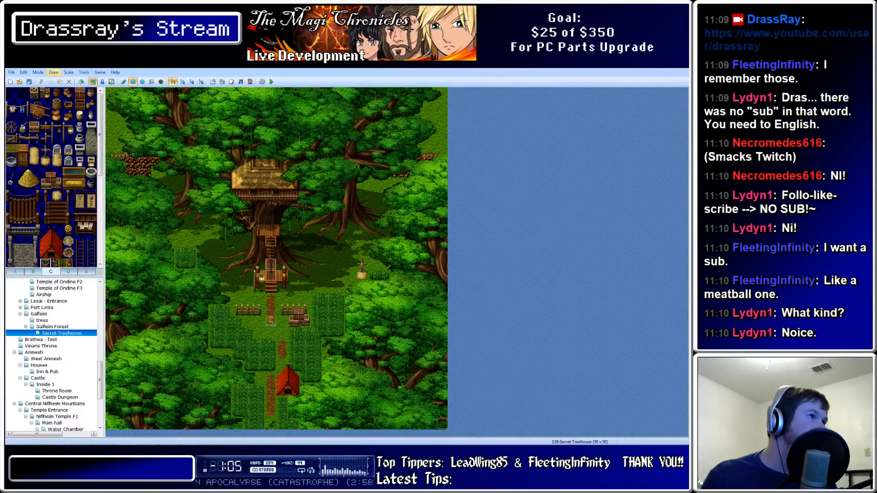
Place two pots and a white jar around the treehouse stairs and left of the trunk
{"action": "left_click", "coordinate": [80, 93]}
{"action": "left_click", "coordinate": [91, 93]}
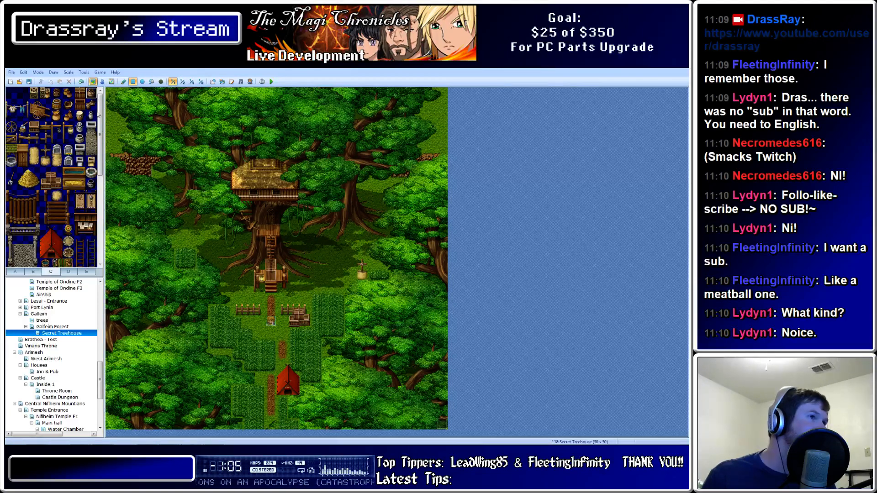
{"action": "left_click", "coordinate": [293, 286]}
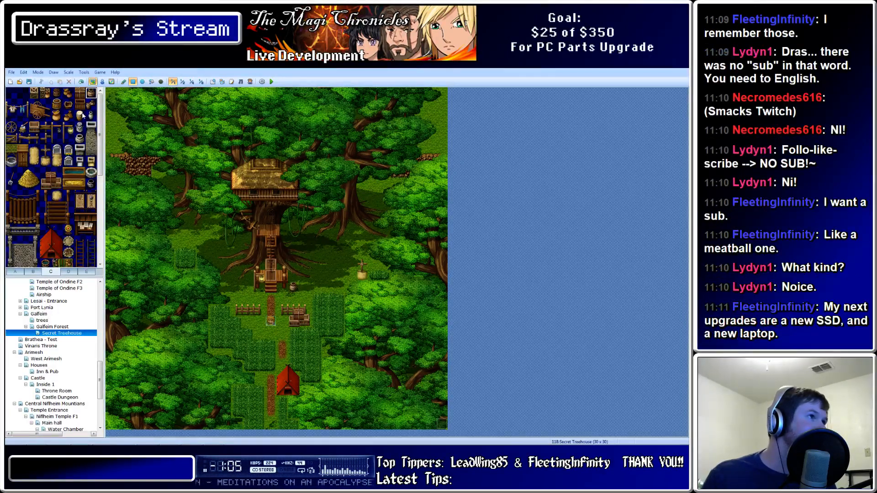
{"action": "left_click", "coordinate": [236, 265]}
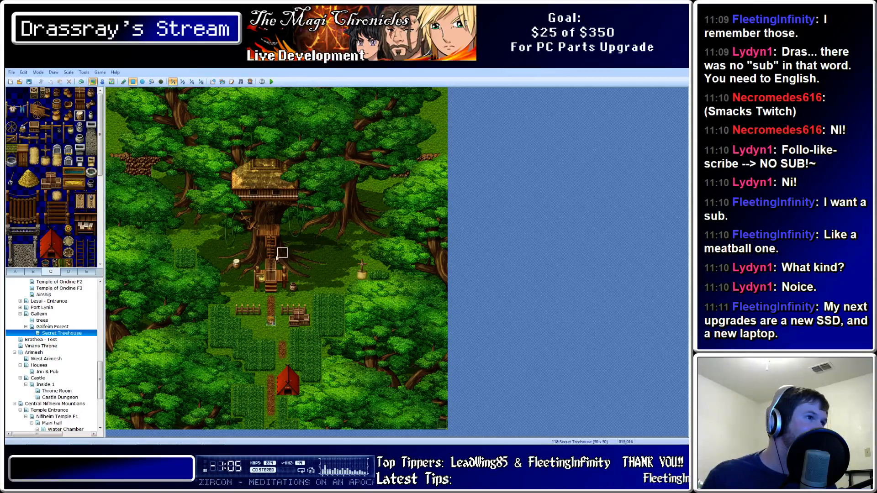
{"action": "left_click", "coordinate": [91, 117]}
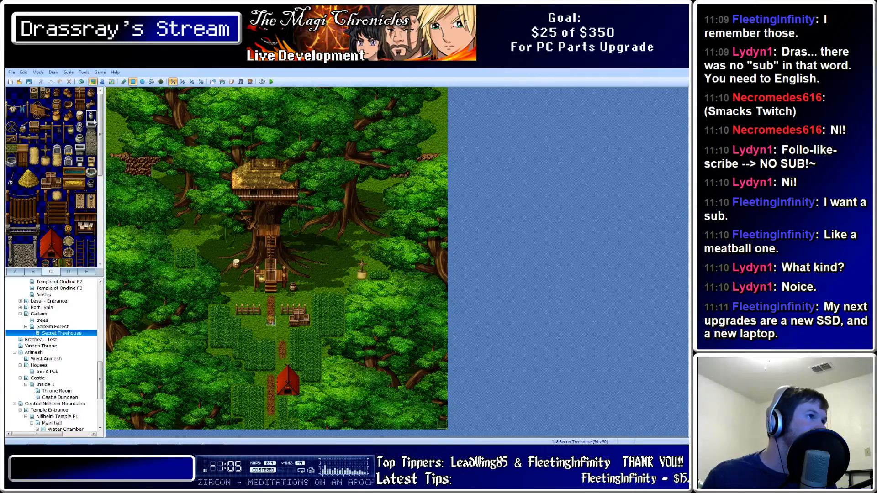
{"action": "left_click", "coordinate": [247, 276]}
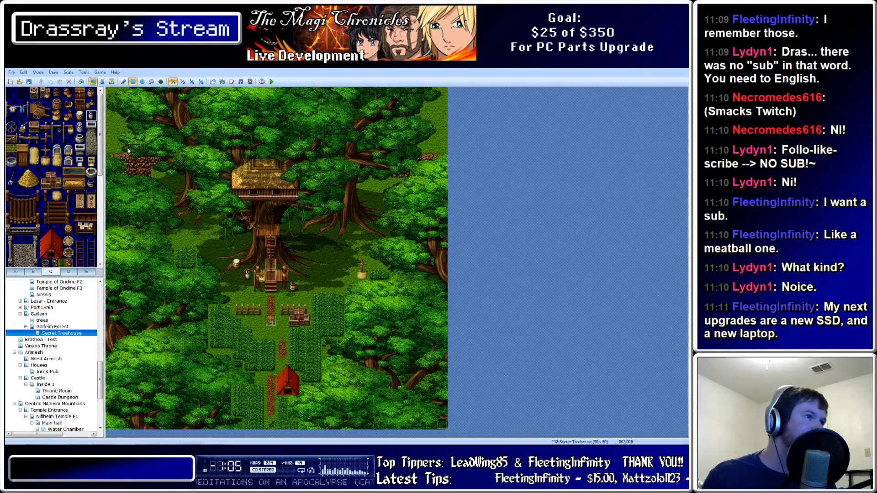
Add two more pot tiles near the treehouse base and left of the treehouse
{"action": "left_click", "coordinate": [67, 116]}
{"action": "left_click", "coordinate": [303, 266]}
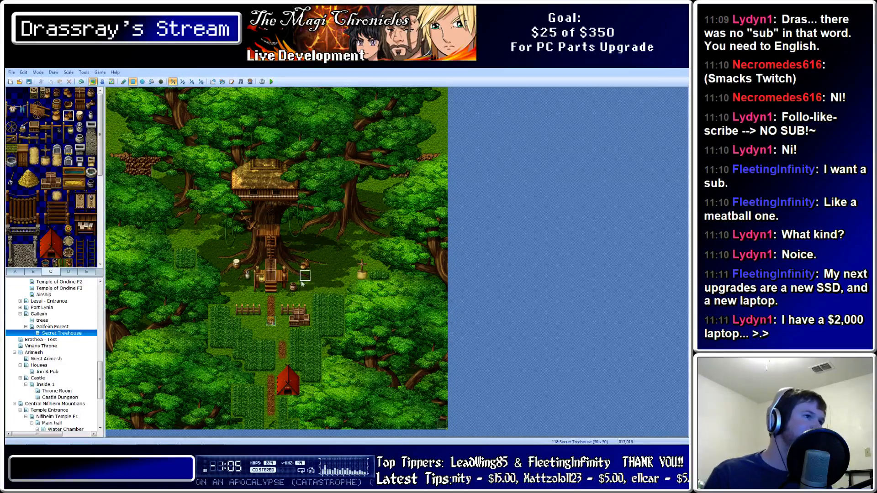
{"action": "left_click", "coordinate": [79, 139]}
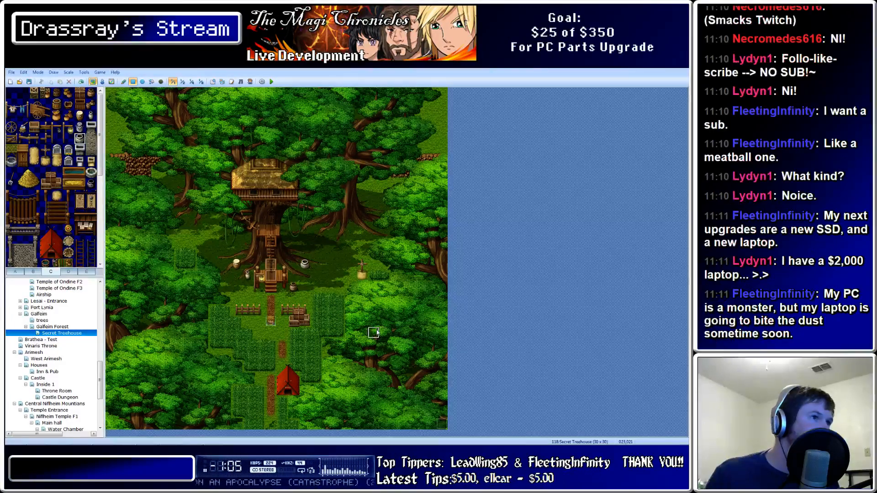
{"action": "left_click", "coordinate": [238, 278]}
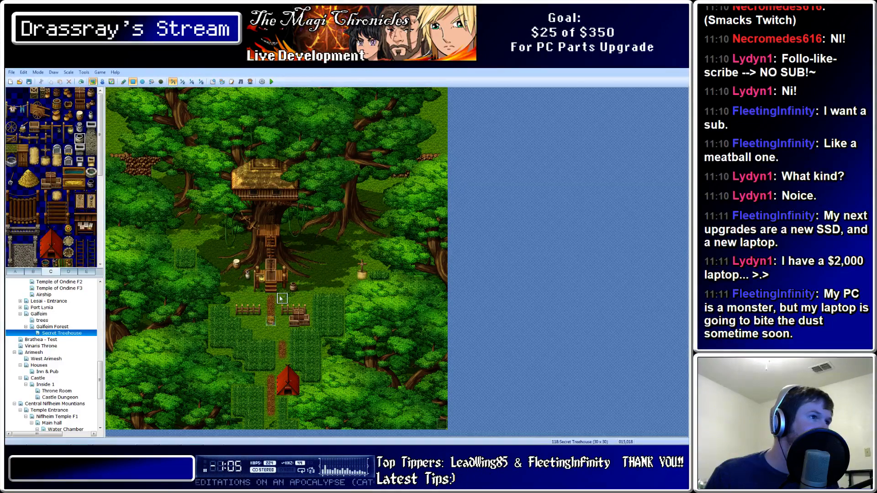
Place another pot at tile 012,020 beside the path below the left fence
{"action": "left_click", "coordinate": [248, 321]}
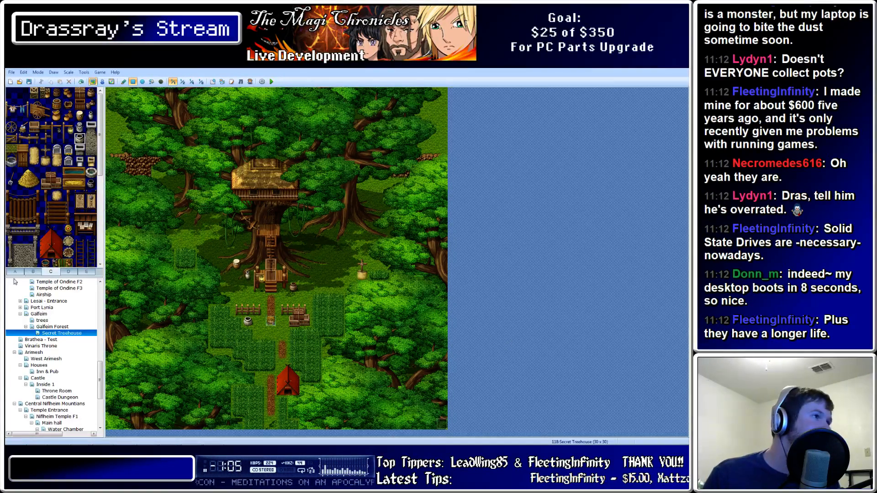
Erase the red tent on the lower path with the blank tile from tileset tab B
{"action": "left_click", "coordinate": [33, 272]}
{"action": "left_click", "coordinate": [11, 93]}
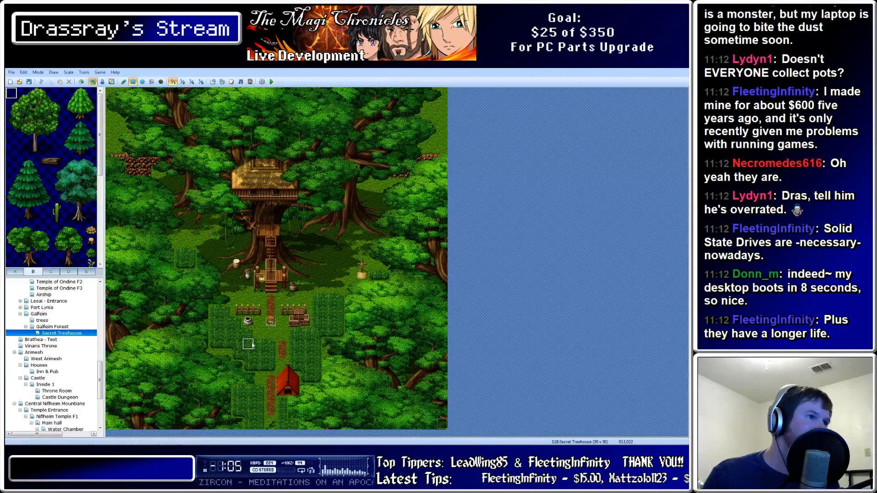
{"action": "left_click_drag", "start_coordinate": [282, 367], "coordinate": [294, 388]}
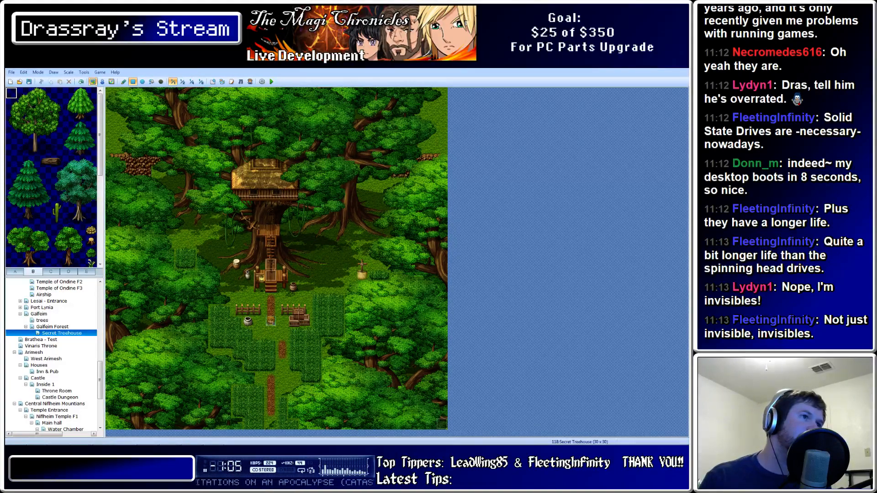
Try out pine tree tiles in tab B, then switch to the Port Lynia town map
{"action": "mouse_move", "coordinate": [12, 162]}
{"action": "left_mouse_down"}
{"action": "mouse_move", "coordinate": [49, 220]}
{"action": "mouse_move", "coordinate": [12, 168]}
{"action": "left_mouse_up"}
{"action": "left_click", "coordinate": [49, 220]}
{"action": "left_click", "coordinate": [44, 173]}
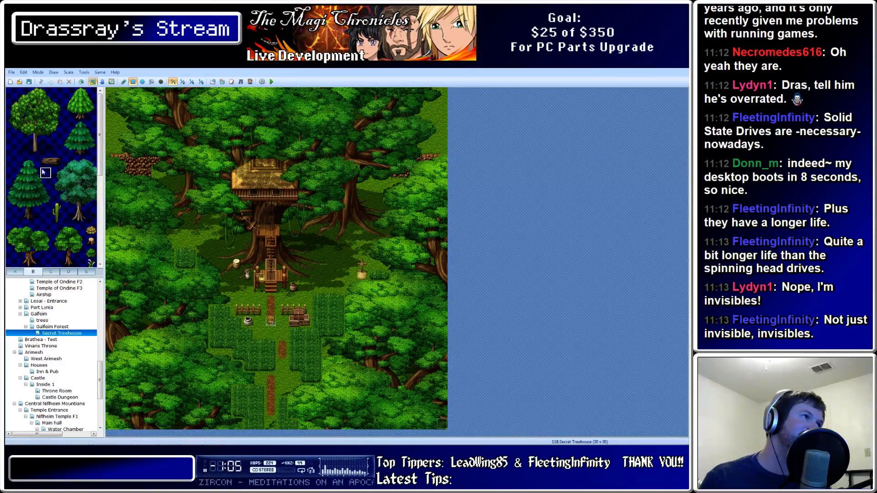
{"action": "left_click", "coordinate": [12, 218]}
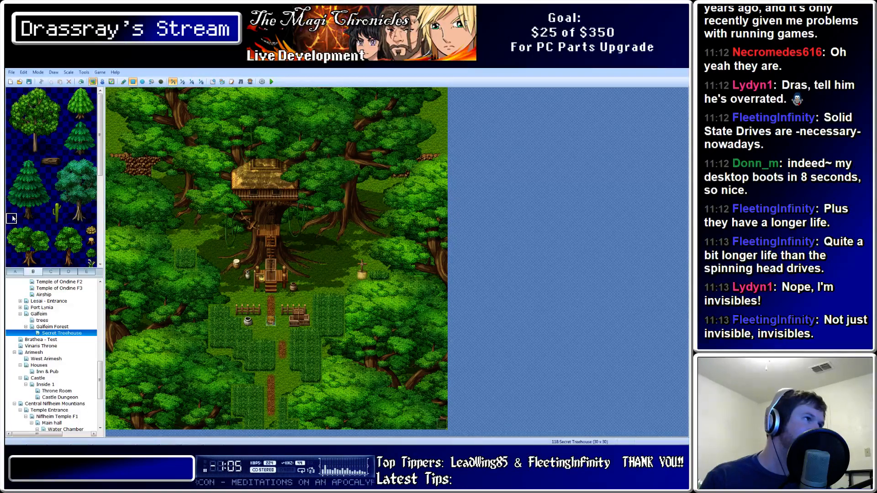
{"action": "scroll", "coordinate": [37, 220], "scroll_direction": "down", "scroll_amount": 3}
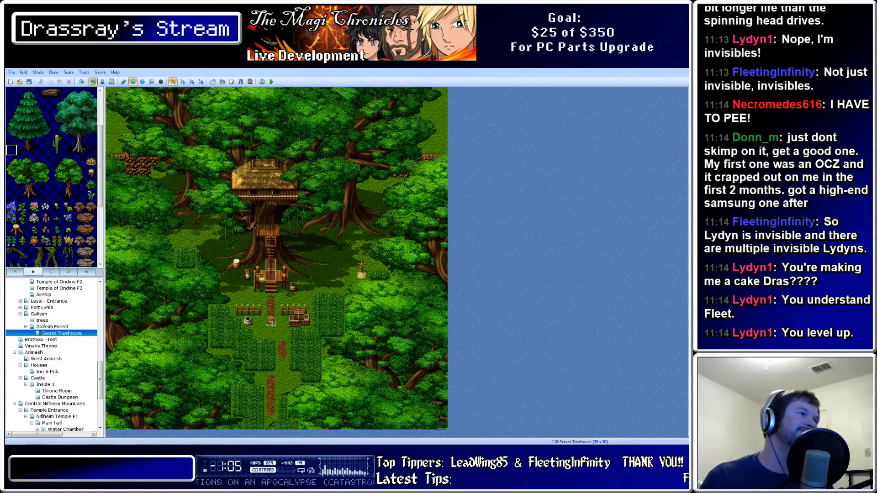
{"action": "left_click", "coordinate": [20, 308]}
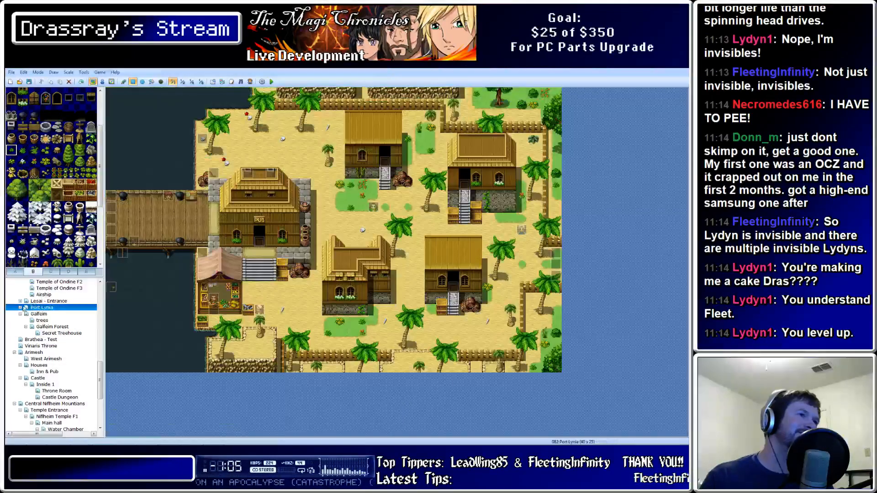